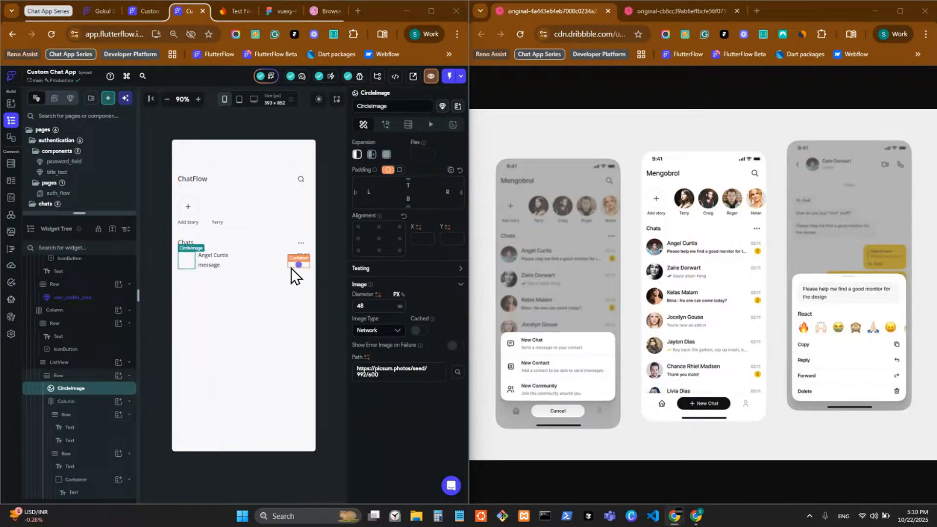
# Open the auth_flow sign-in page from the pages list and maximize the editor window
pyautogui.moveTo(90, 214); pyautogui.dragTo(91, 384)
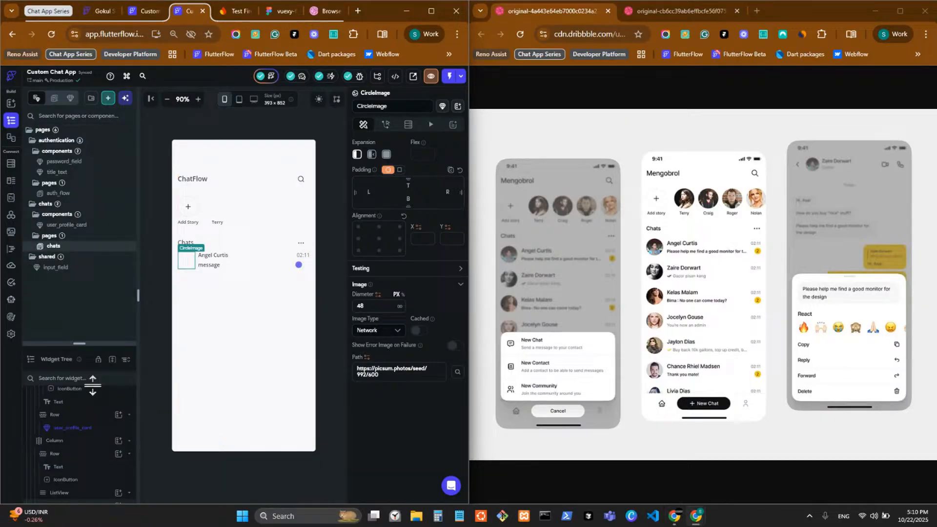
pyautogui.click(84, 195)
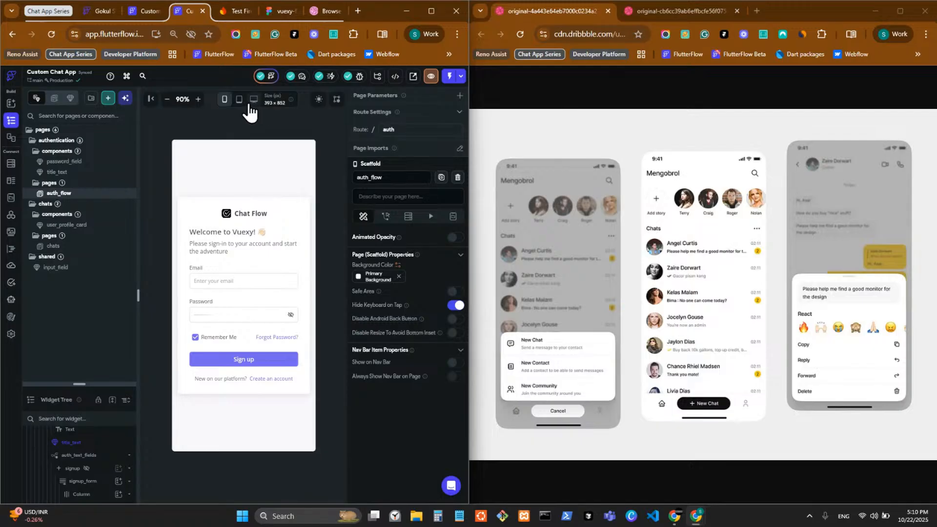
pyautogui.click(429, 13)
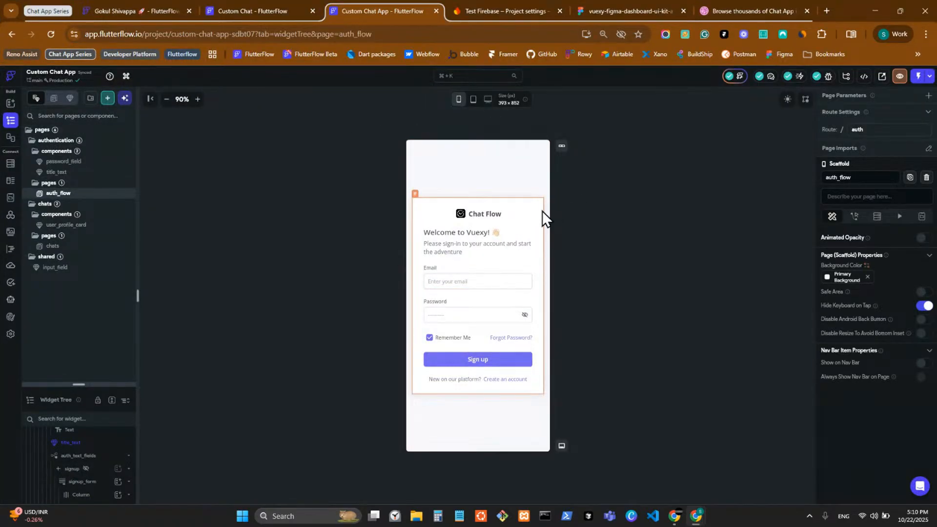
# Open the chats page at mobile size with the editor snapped to the left screen half
pyautogui.hotkey('ctrl', '3')
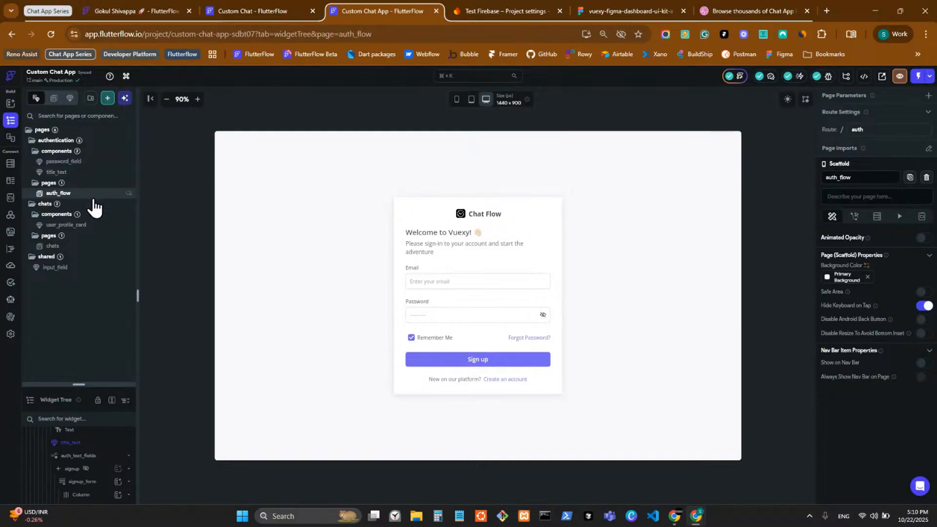
pyautogui.click(92, 246)
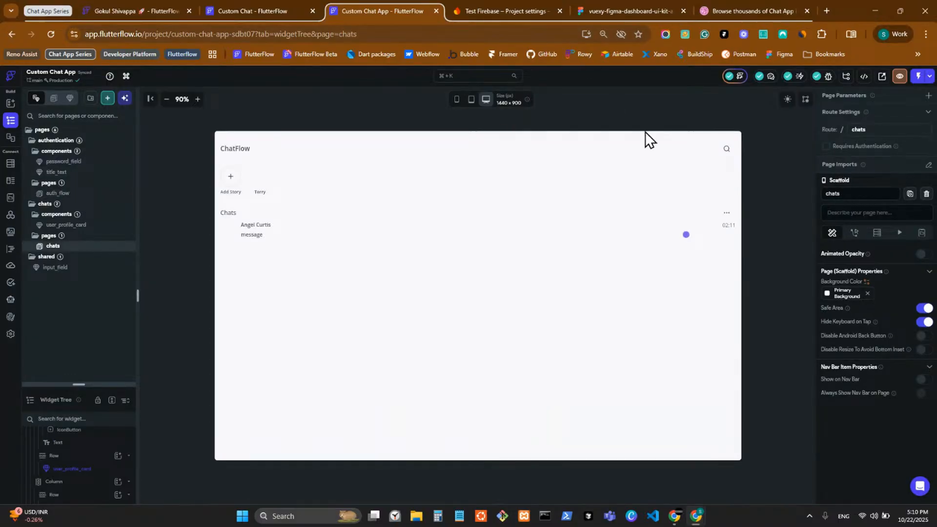
pyautogui.click(455, 101)
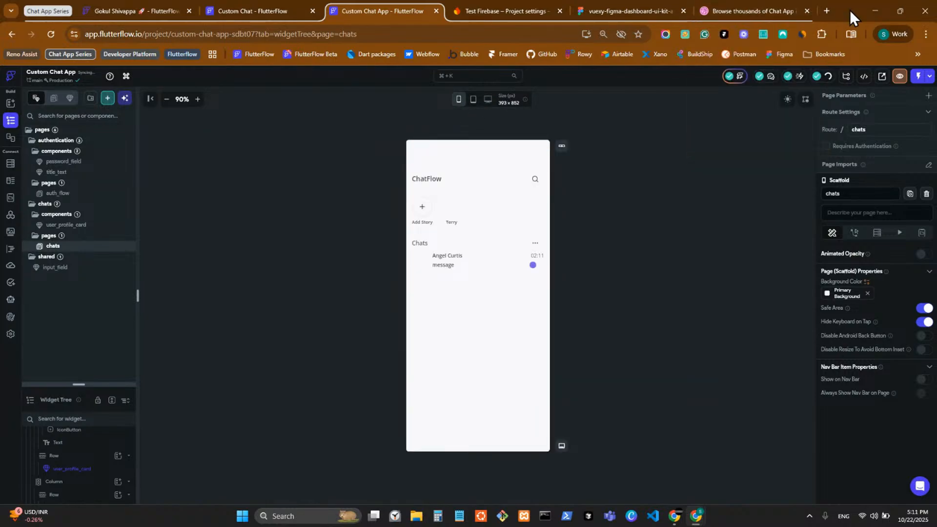
pyautogui.moveTo(850, 10); pyautogui.dragTo(377, 44)
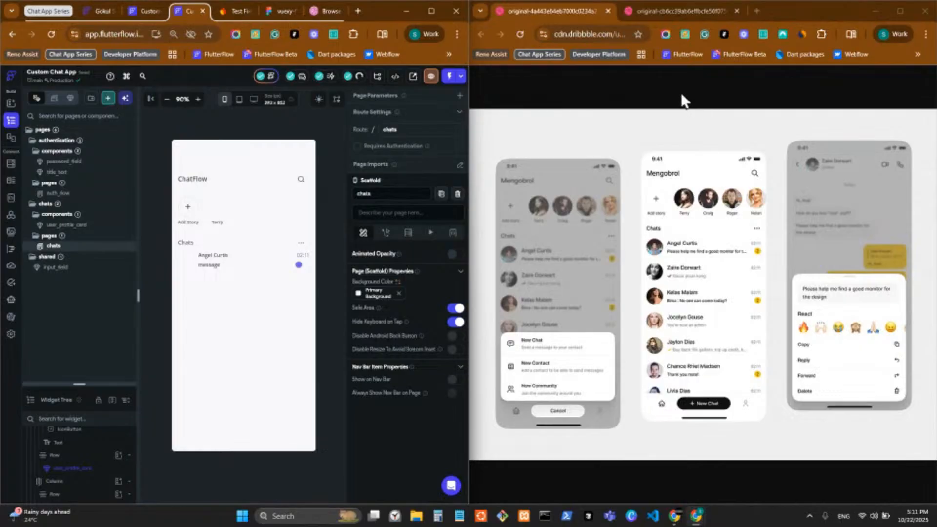
# Enable Update Page on Changes on the user_profile_card story component, then switch to VS Code
pyautogui.click(665, 7)
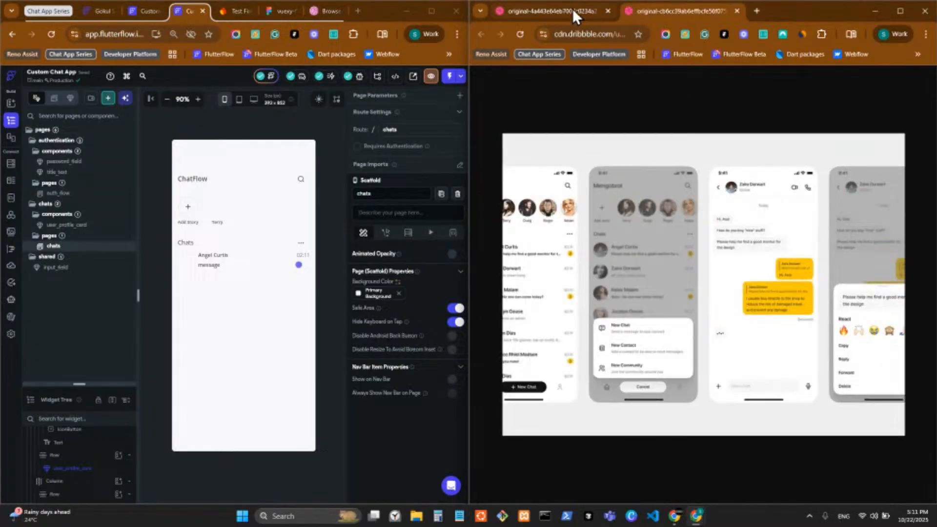
pyautogui.click(541, 7)
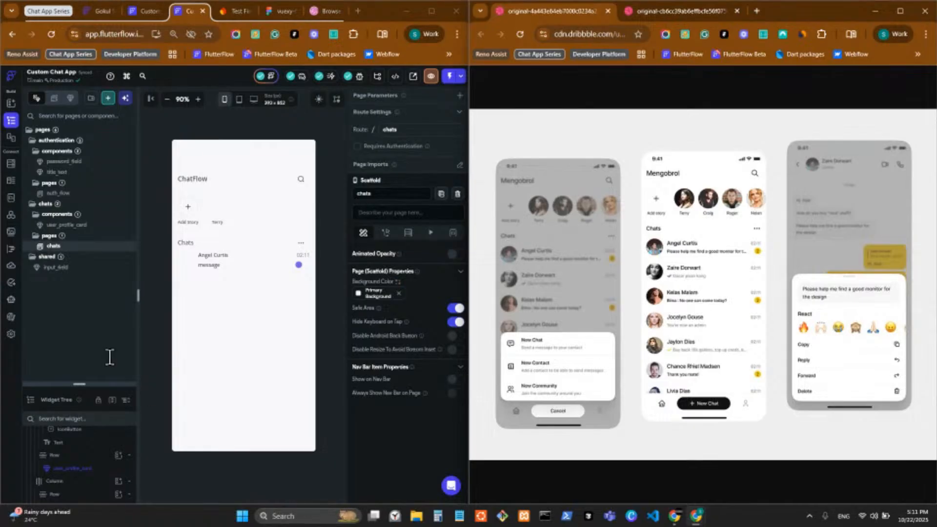
pyautogui.click(214, 206)
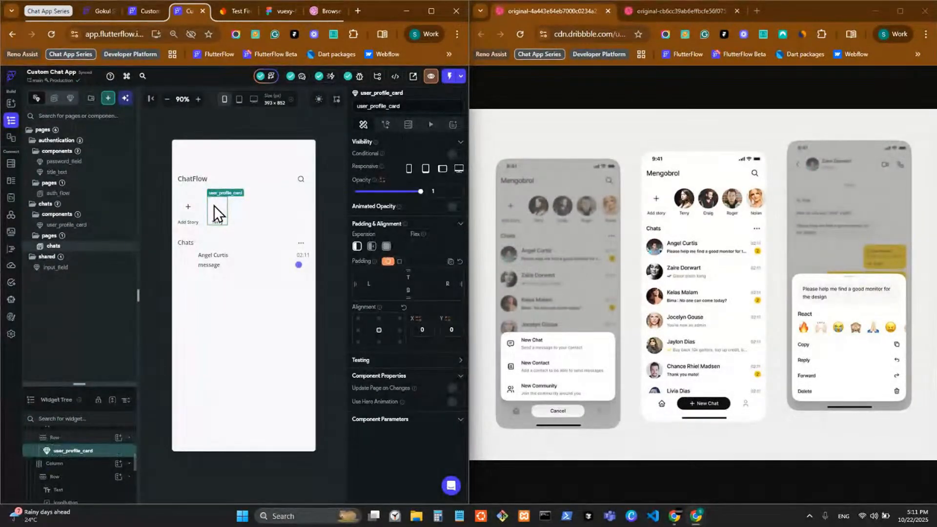
pyautogui.click(453, 389)
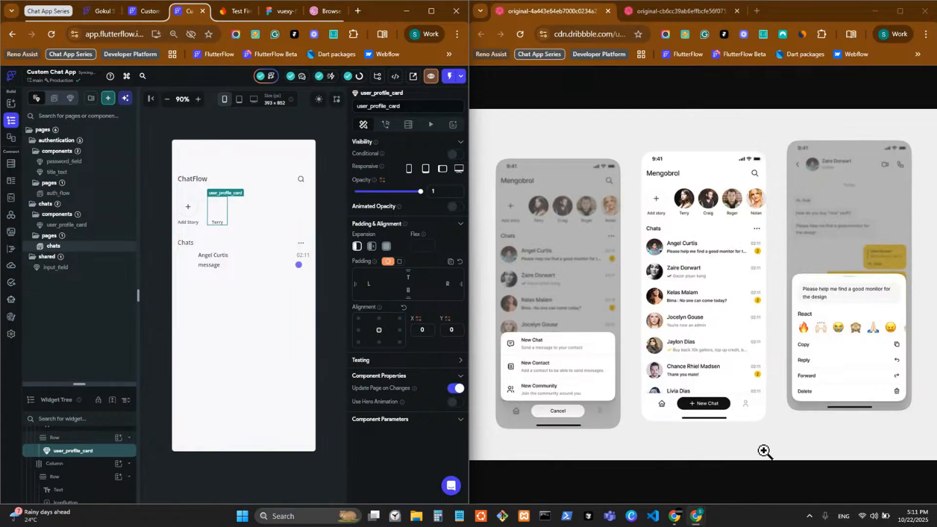
pyautogui.click(656, 517)
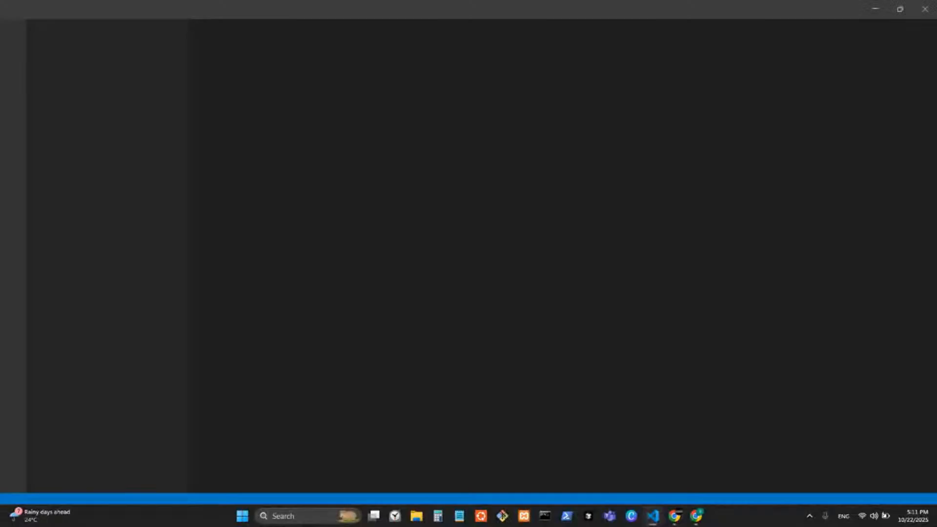
# Move the VS Code window to the other monitor and back onto this screen
pyautogui.moveTo(661, 4); pyautogui.dragTo(936, 117)
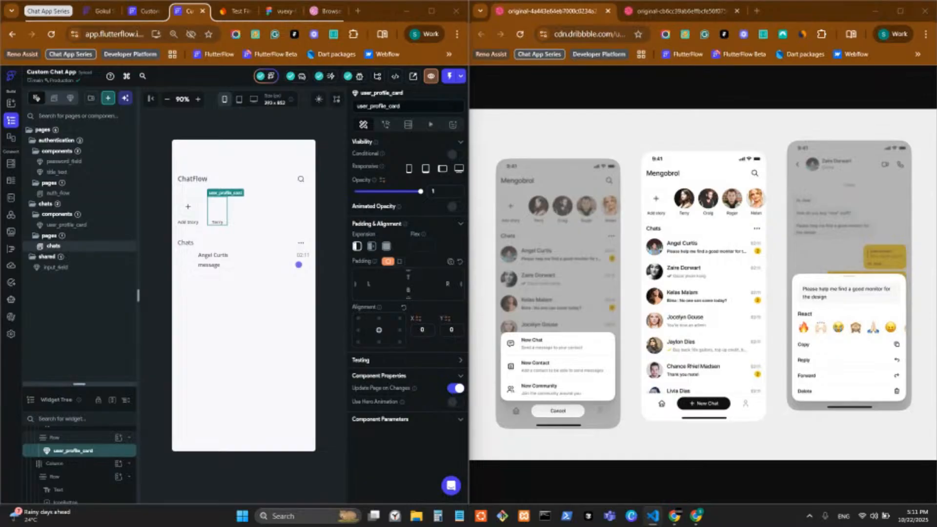
pyautogui.moveTo(936, 169); pyautogui.dragTo(516, 15)
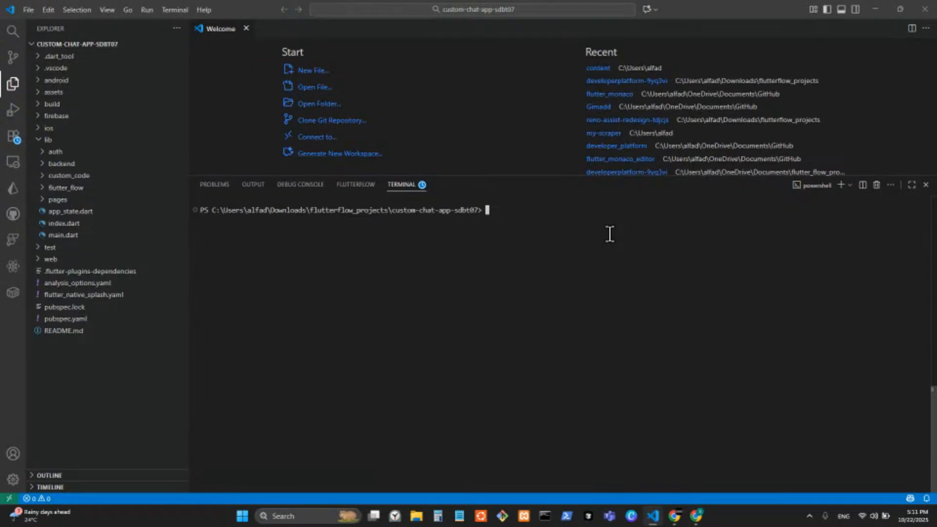
# Run flutter clean, dismiss the JDK path warning, and start flutter run
pyautogui.write('flutter clea')
pyautogui.write('n')
pyautogui.press('Return')
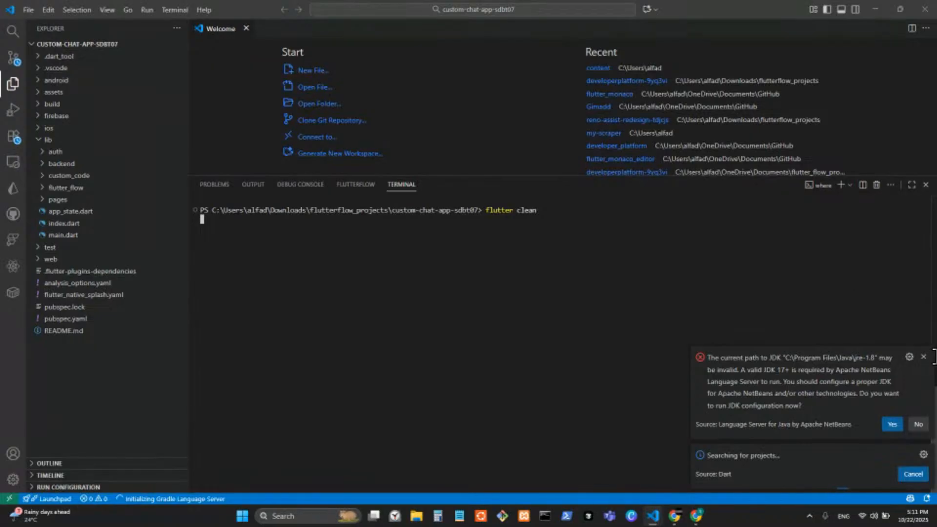
pyautogui.click(923, 356)
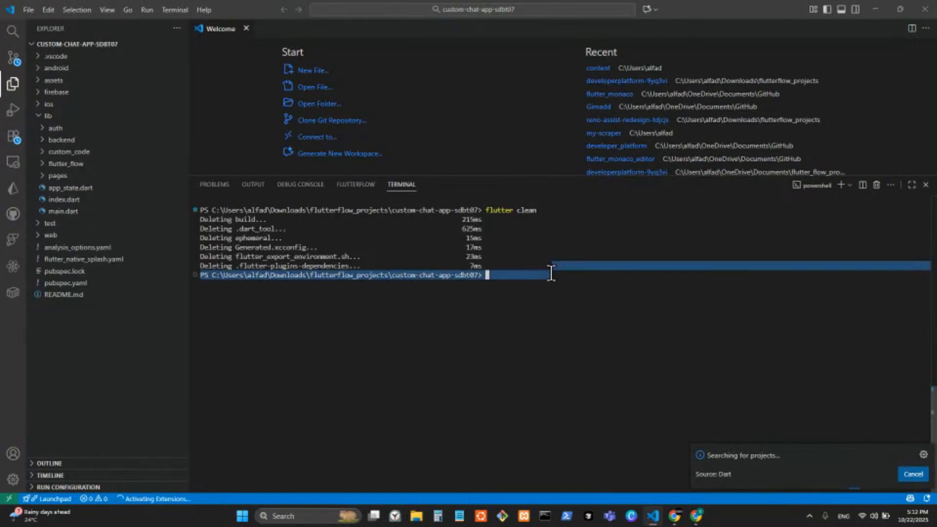
pyautogui.write('flutter run')
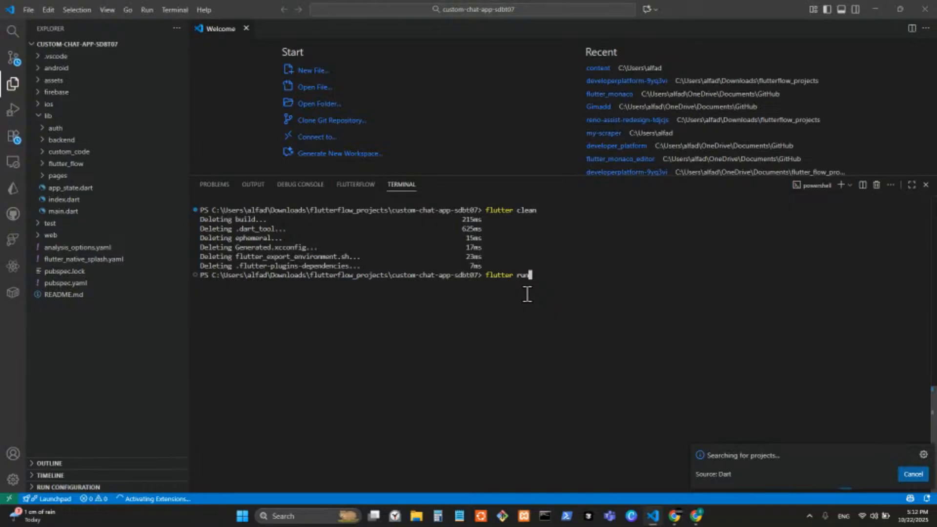
pyautogui.press('Return')
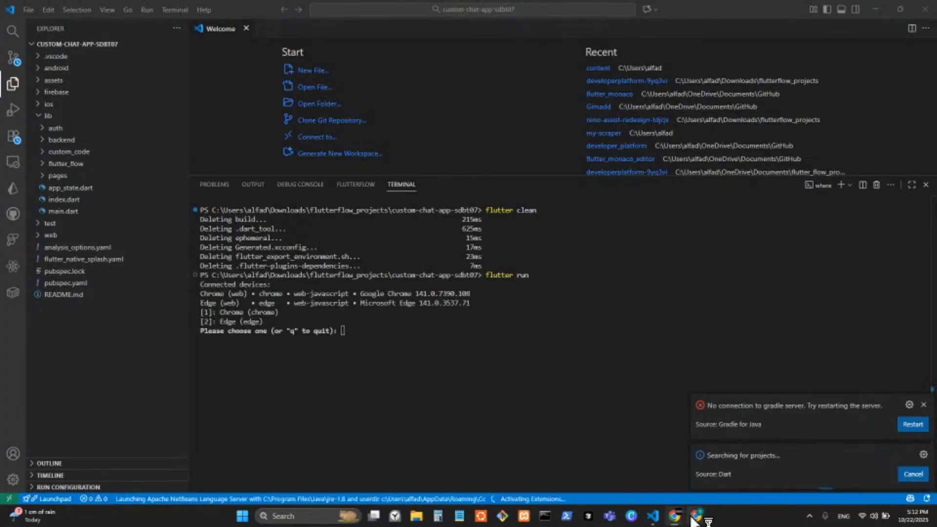
# Choose 1 for Chrome, accept the default Java, and install Flutter SDK 3.32.4 at the default location
pyautogui.click(435, 343)
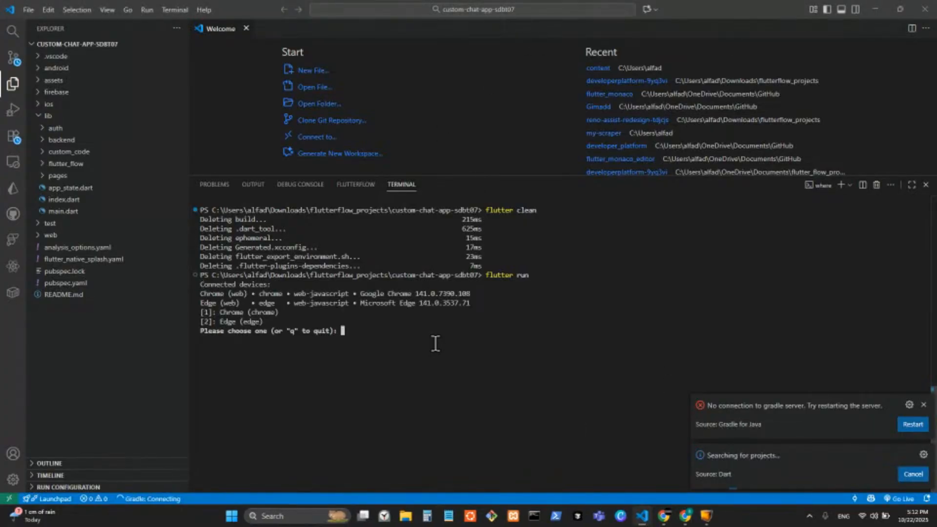
pyautogui.write('1')
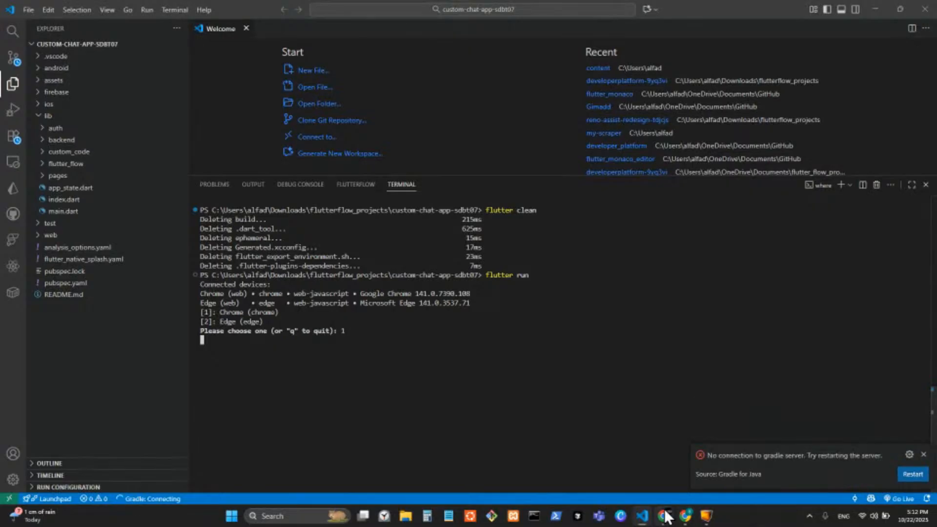
pyautogui.moveTo(663, 517)
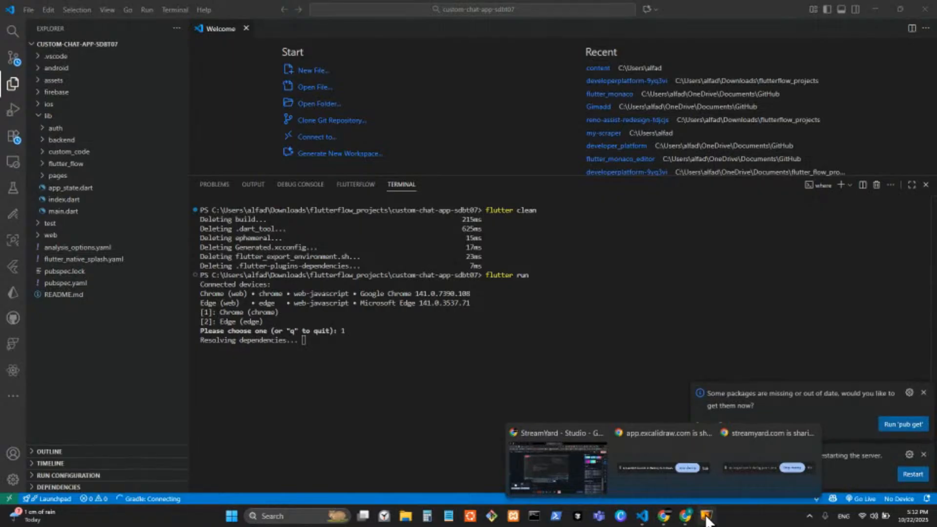
pyautogui.click(706, 517)
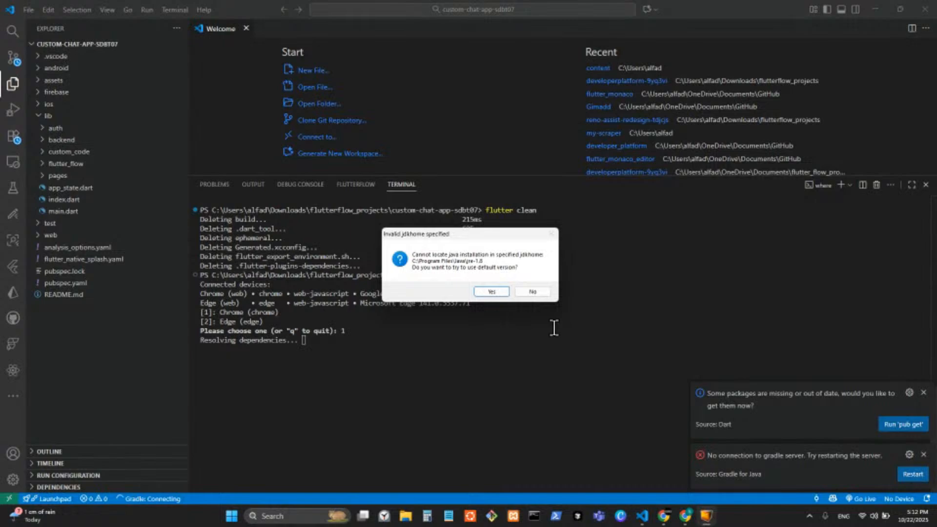
pyautogui.click(486, 291)
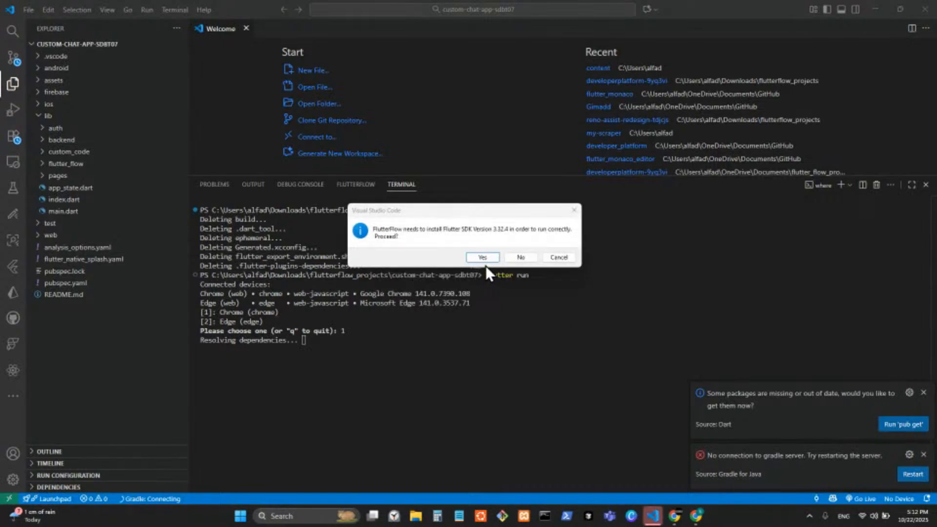
pyautogui.click(482, 258)
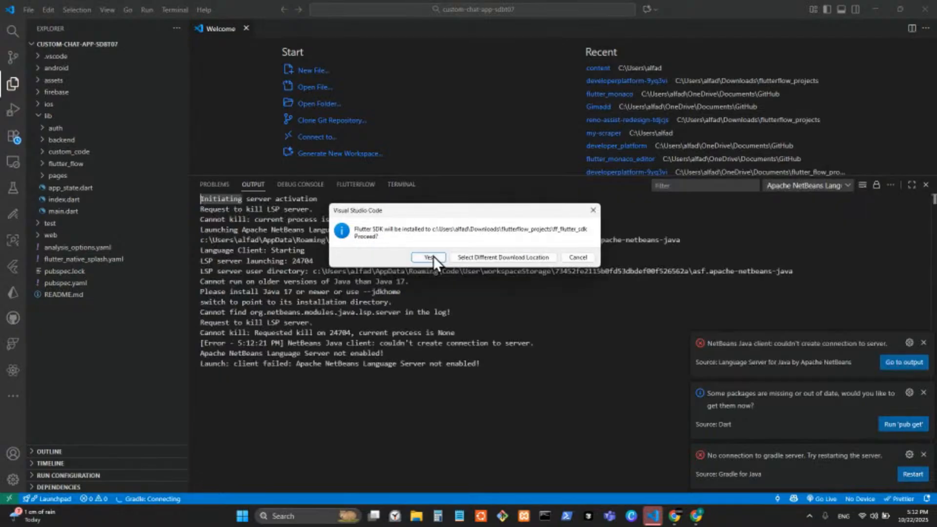
pyautogui.click(433, 255)
pyautogui.click(394, 190)
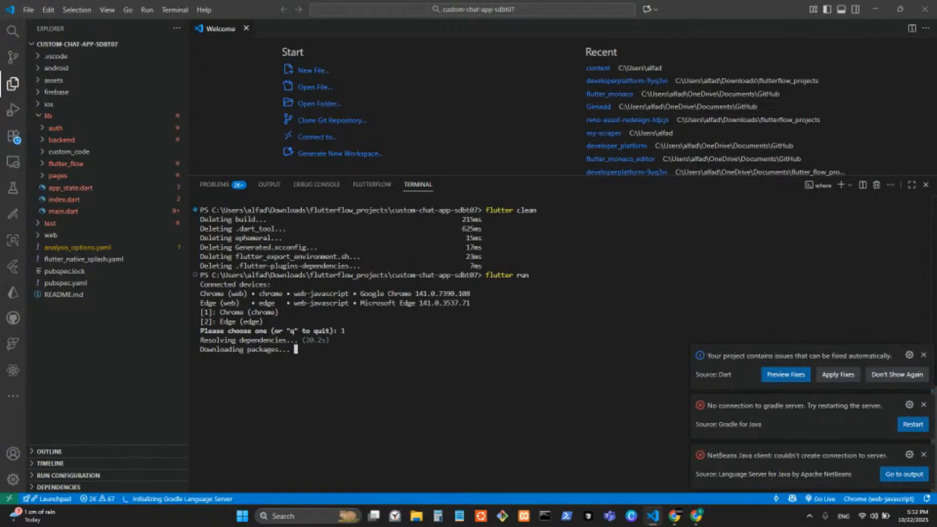
pyautogui.hotkey('alt', 'Tab')
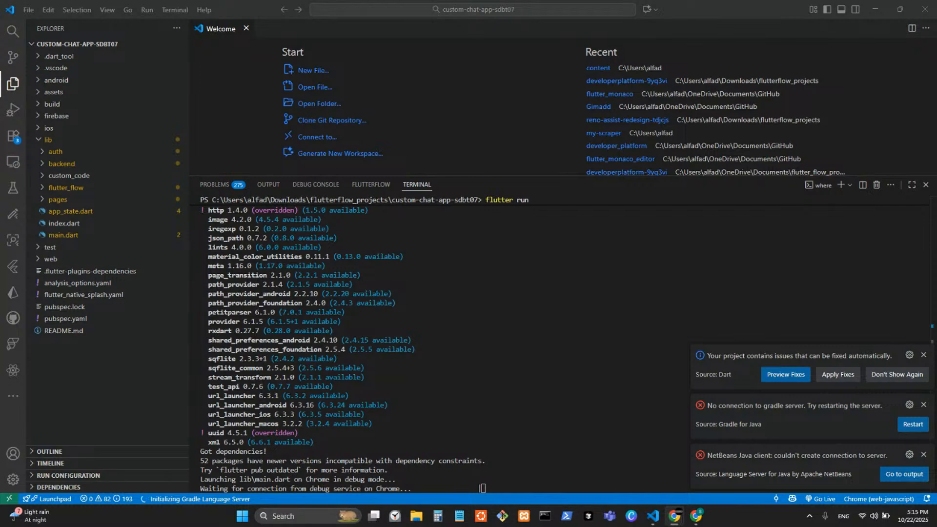
# Once the app launches on Chrome, bring the FlutterFlow editor window to the front
pyautogui.moveTo(697, 515)
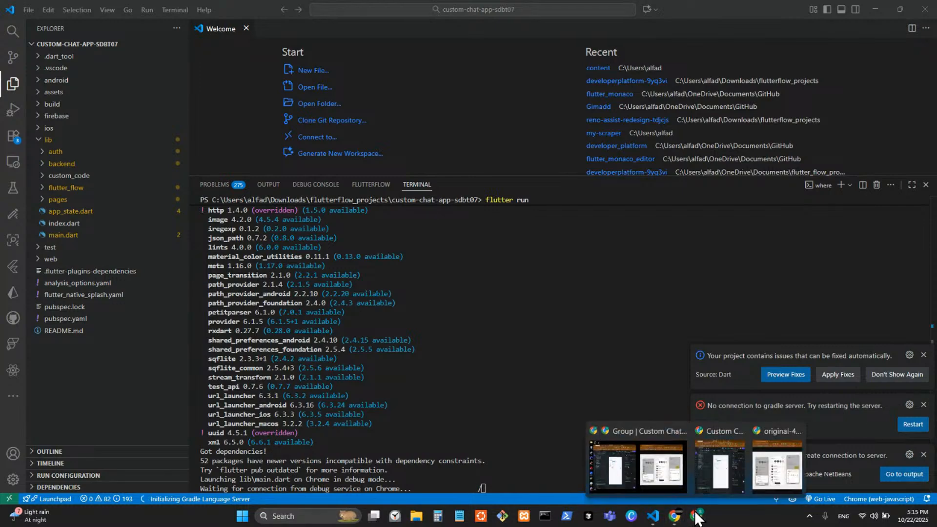
pyautogui.click(665, 481)
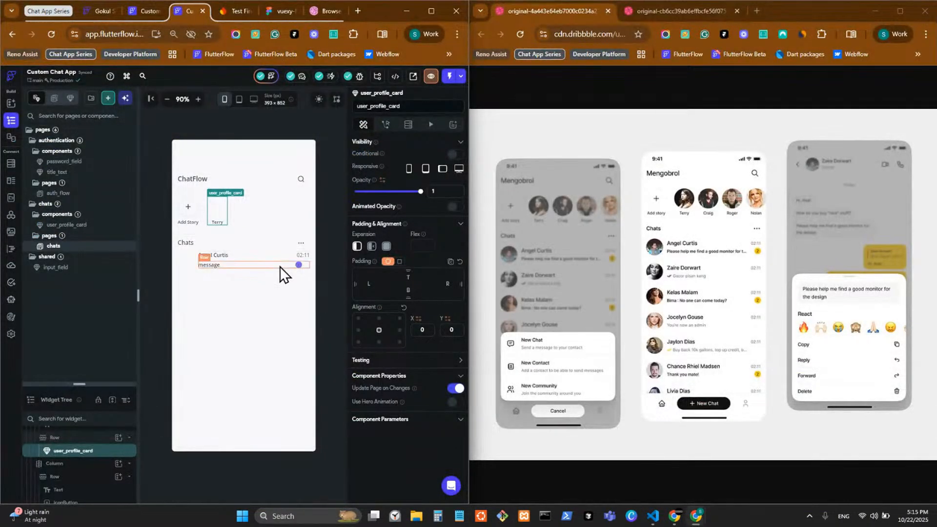
# Check the Dribbble references, then maximize and minimize the running Custom Chat App window
pyautogui.click(669, 9)
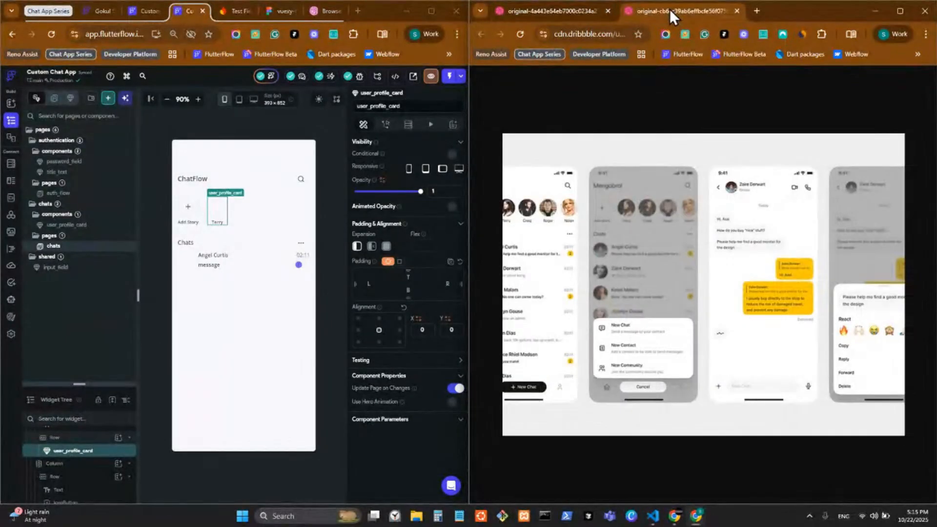
pyautogui.click(563, 8)
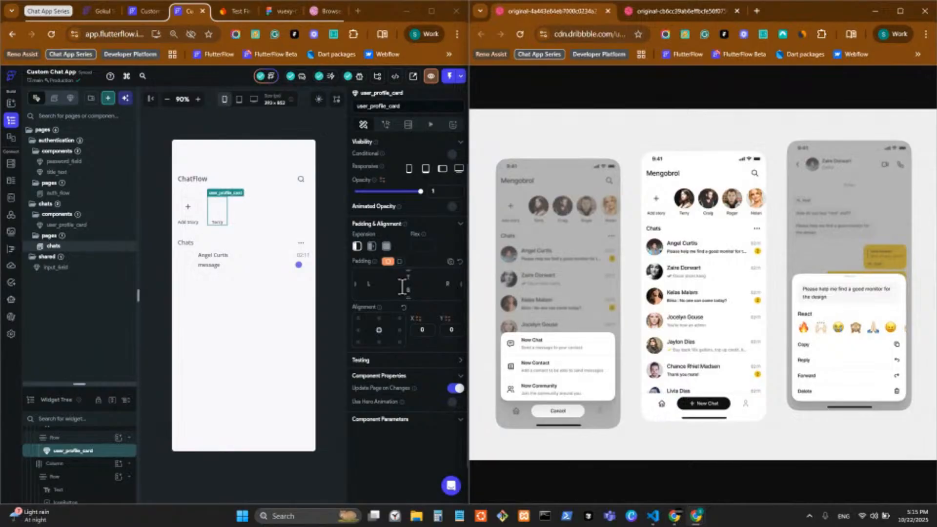
pyautogui.click(299, 265)
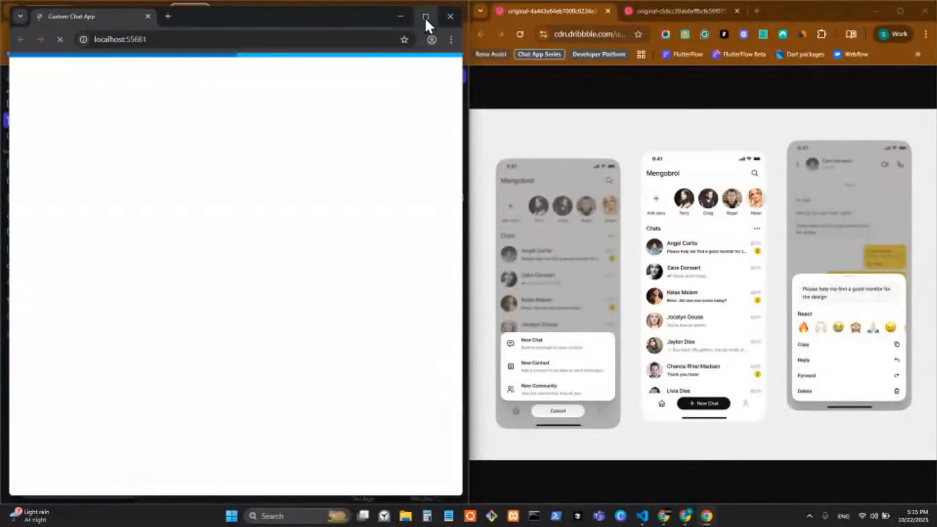
pyautogui.click(425, 17)
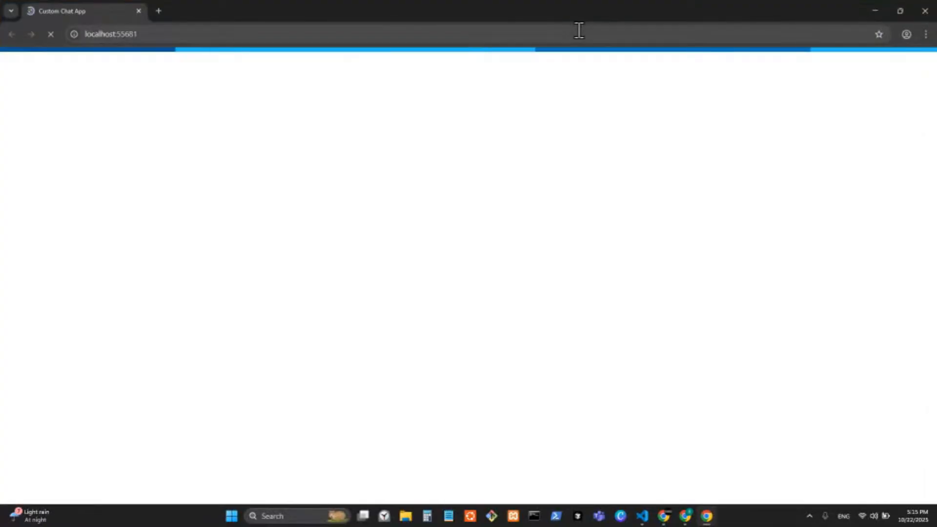
pyautogui.click(877, 10)
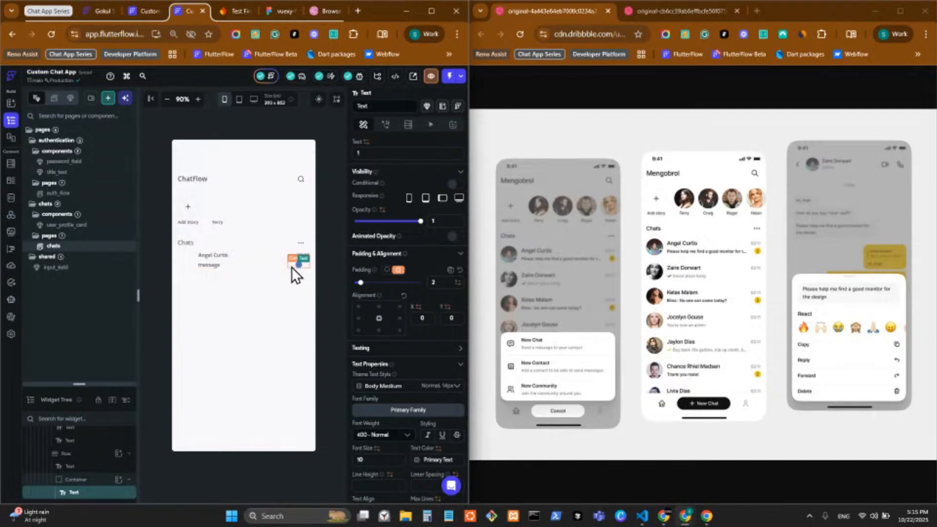
# Wrap the chat tile's badge Container in a Row
pyautogui.click(291, 267)
pyautogui.rightClick(297, 266)
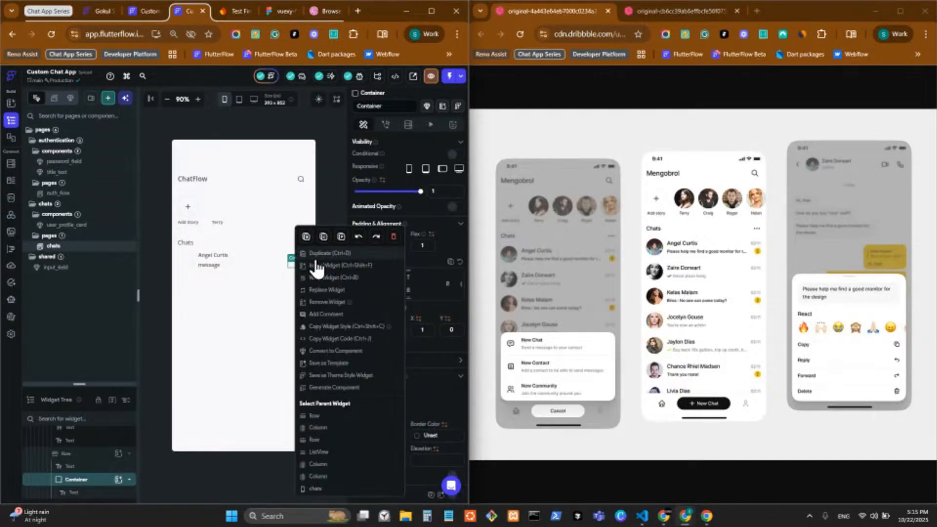
pyautogui.click(335, 273)
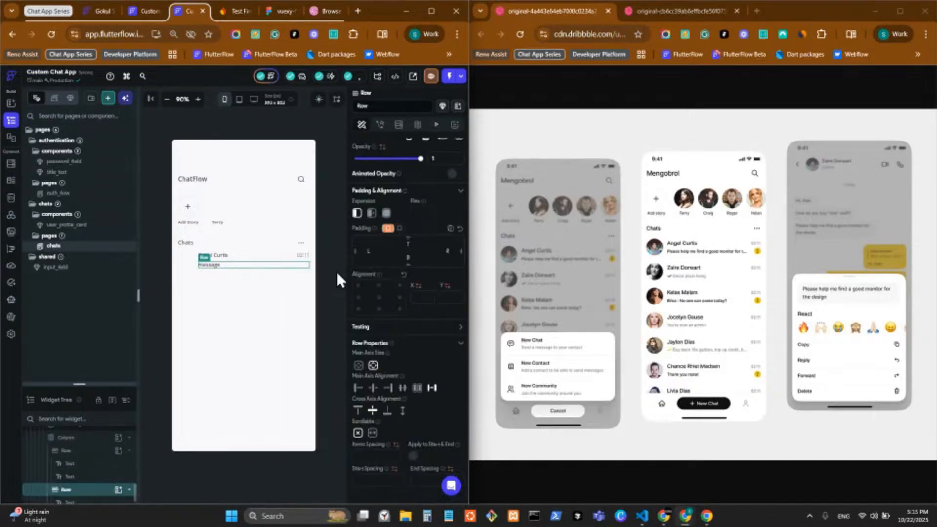
# Cut the 02:11 time text from the tile and select the name-and-message Column
pyautogui.click(300, 257)
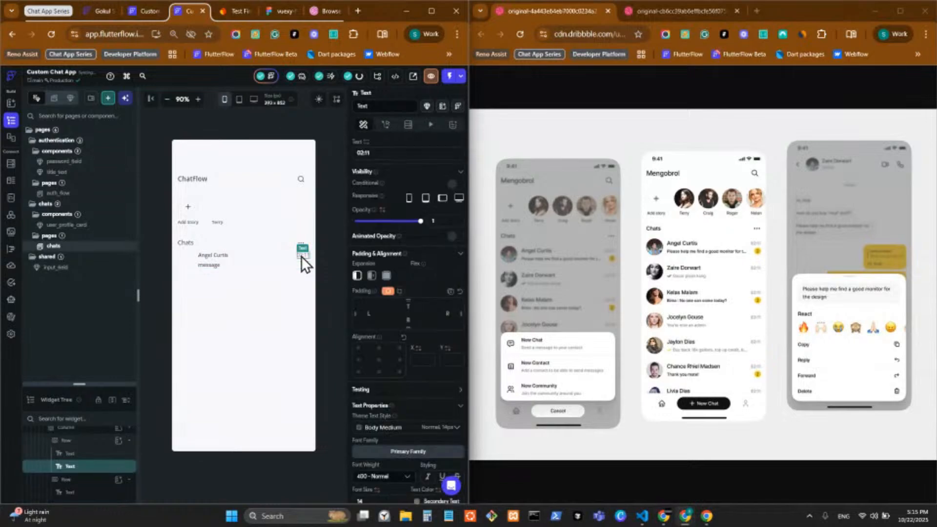
pyautogui.rightClick(300, 256)
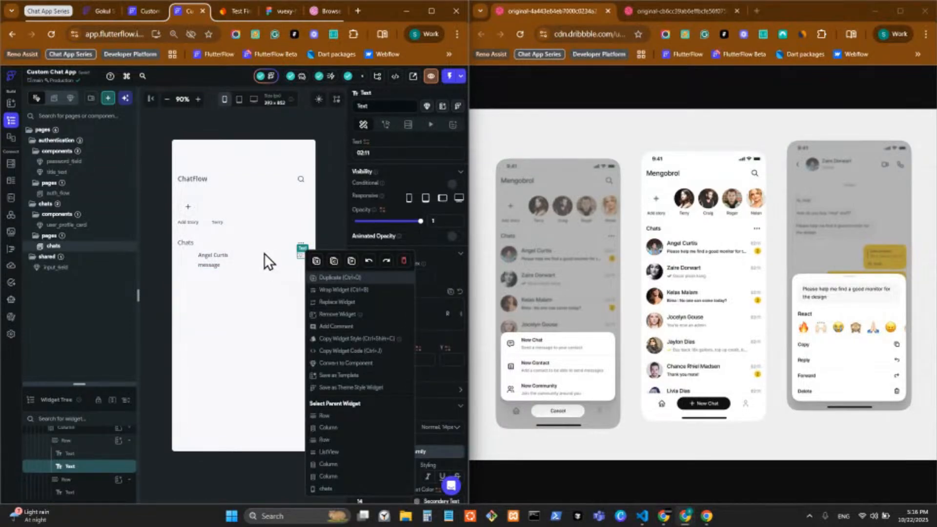
pyautogui.click(299, 258)
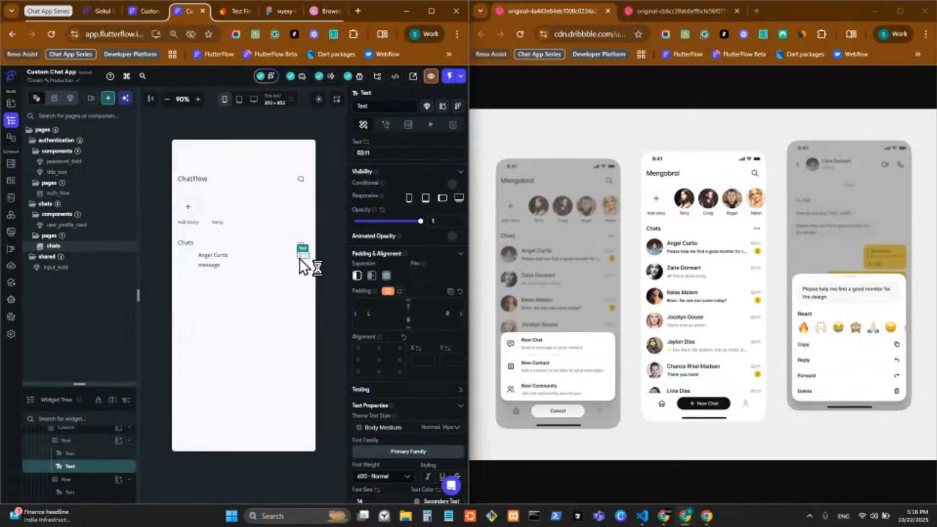
pyautogui.hotkey('ctrl', 'x')
pyautogui.rightClick(299, 256)
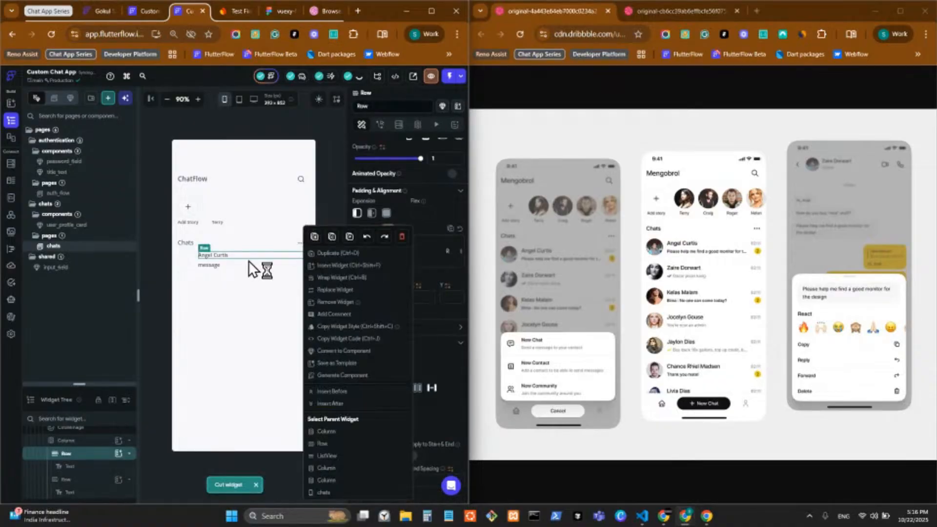
pyautogui.click(248, 260)
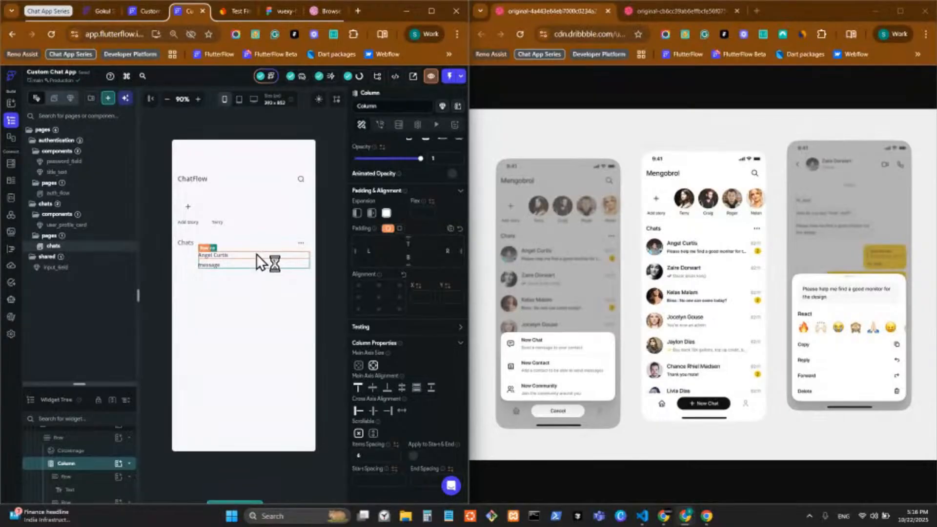
pyautogui.click(257, 254)
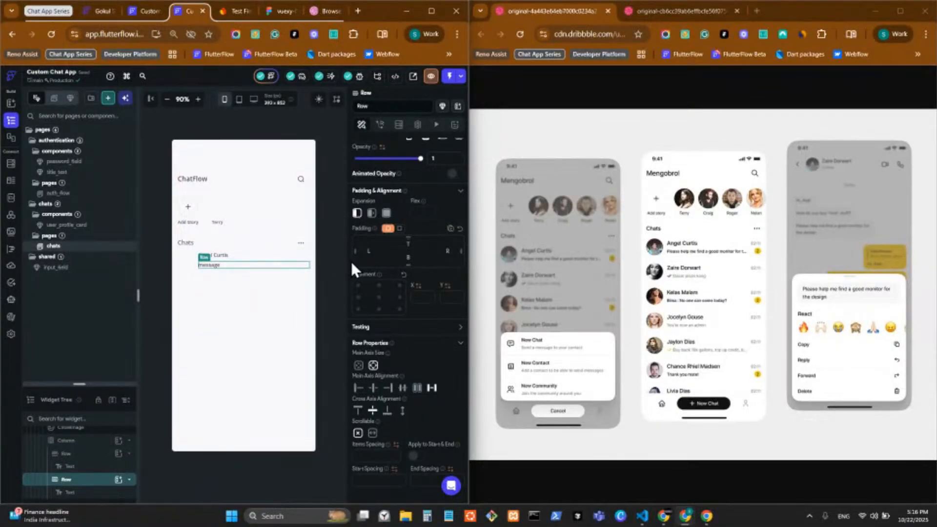
pyautogui.click(286, 261)
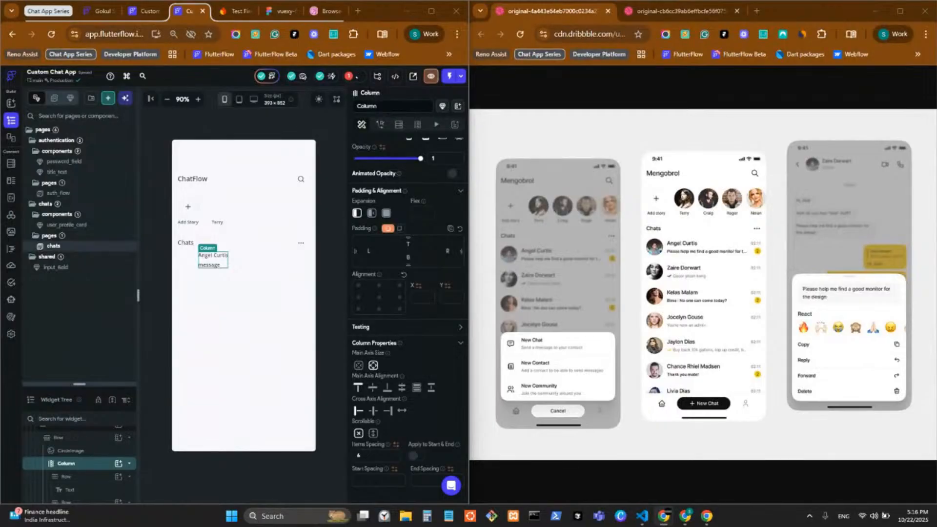
# Set the tile's CircleImage avatar to the first night-sky Unsplash stock photo
pyautogui.click(186, 258)
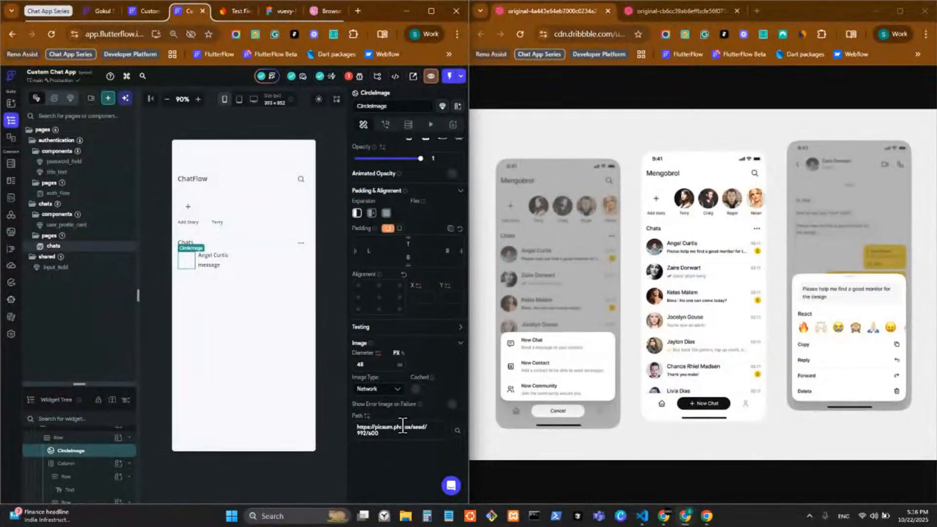
pyautogui.click(456, 429)
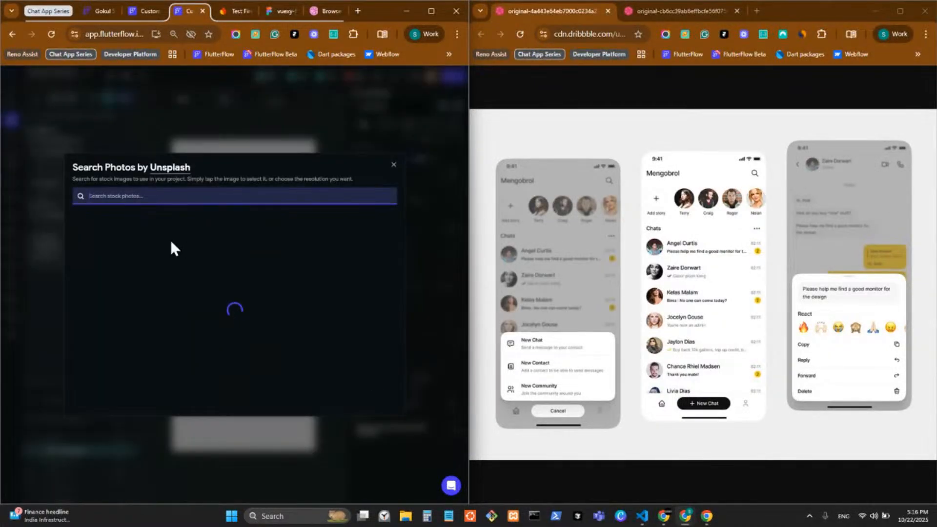
pyautogui.moveTo(122, 251)
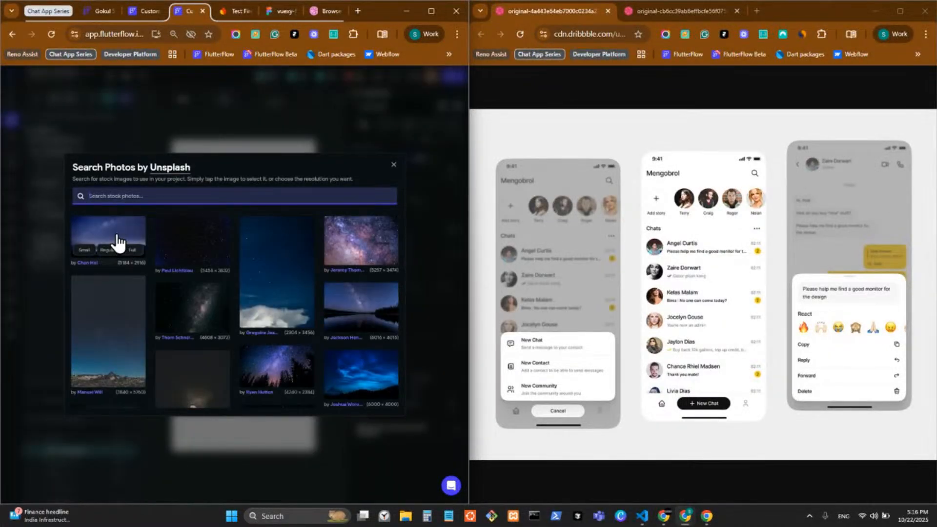
pyautogui.click(270, 432)
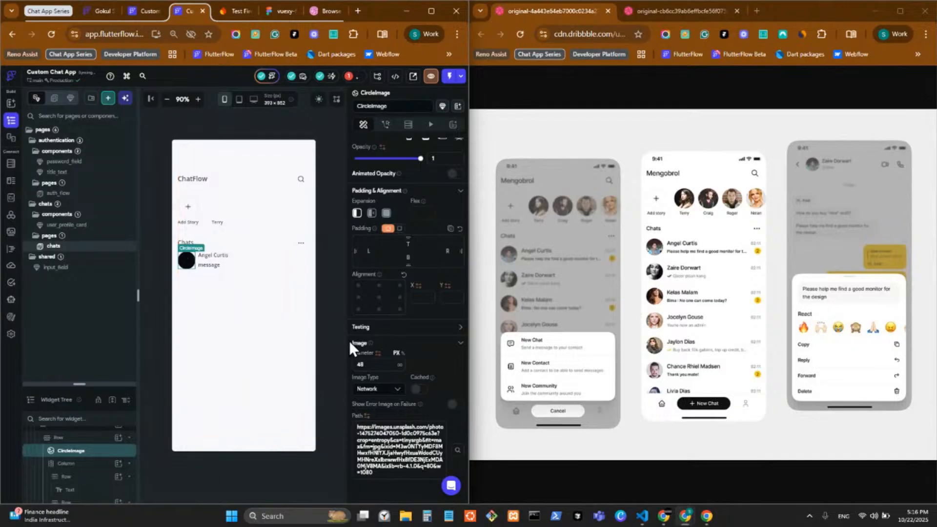
pyautogui.click(216, 214)
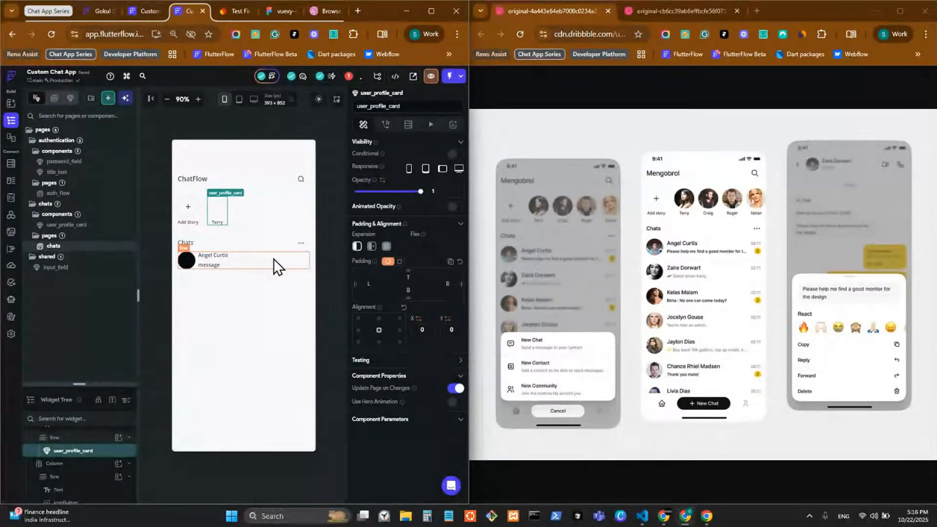
# Enlarge the widget tree and duplicate the name-and-message Column with Ctrl+D
pyautogui.click(215, 262)
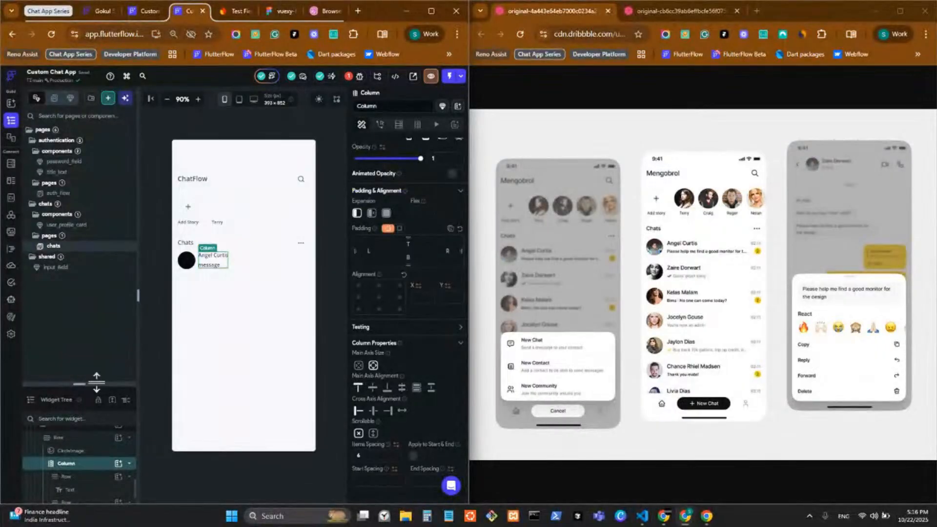
pyautogui.moveTo(96, 383); pyautogui.dragTo(130, 172)
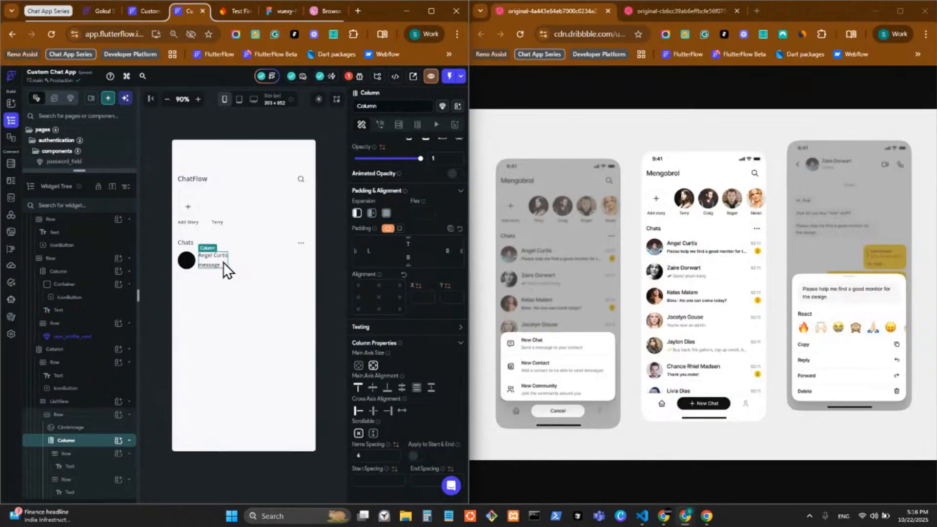
pyautogui.hotkey('ctrl', 'd')
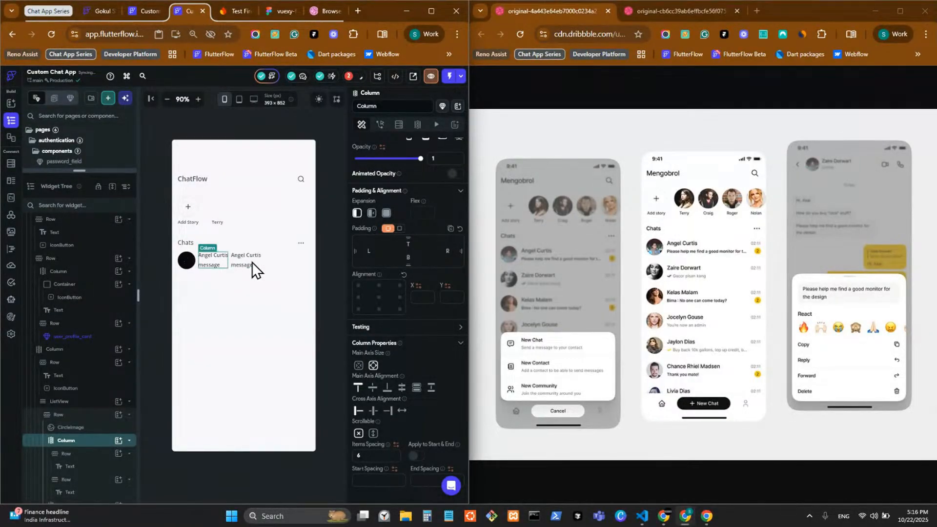
# Wrap the first name-and-message Column in a new Row
pyautogui.click(274, 264)
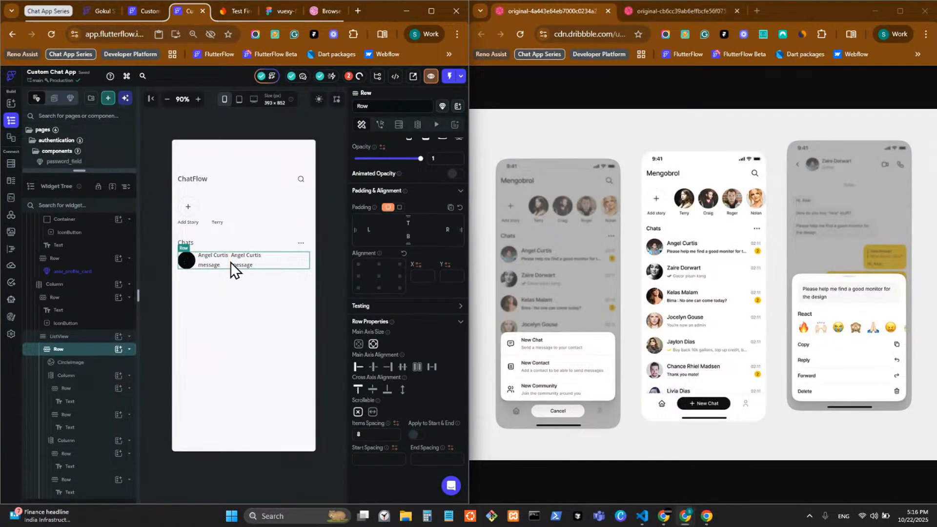
pyautogui.click(218, 261)
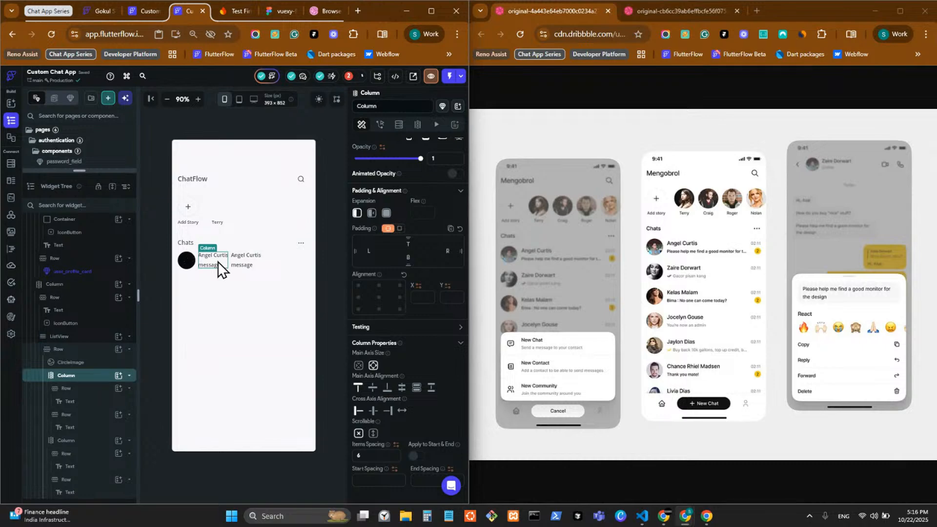
pyautogui.click(283, 260)
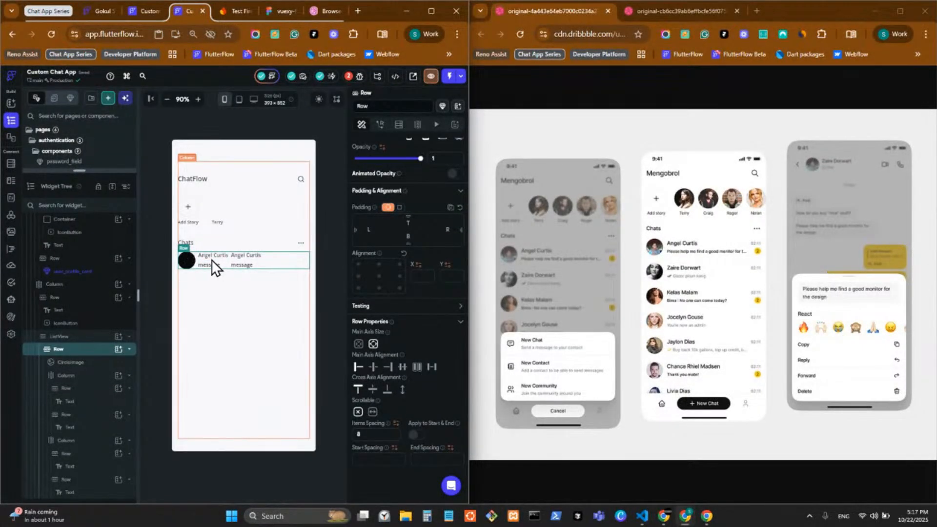
pyautogui.click(225, 264)
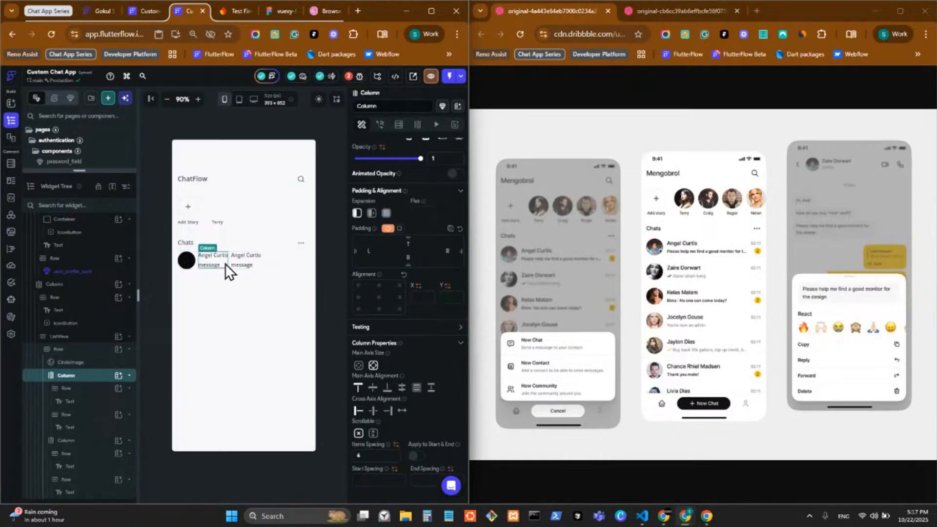
pyautogui.rightClick(225, 263)
pyautogui.click(266, 278)
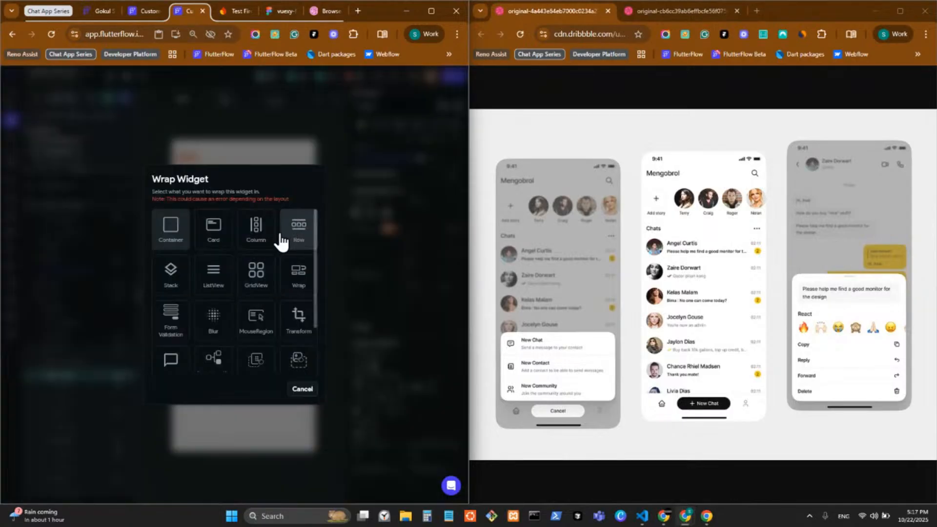
pyautogui.click(304, 238)
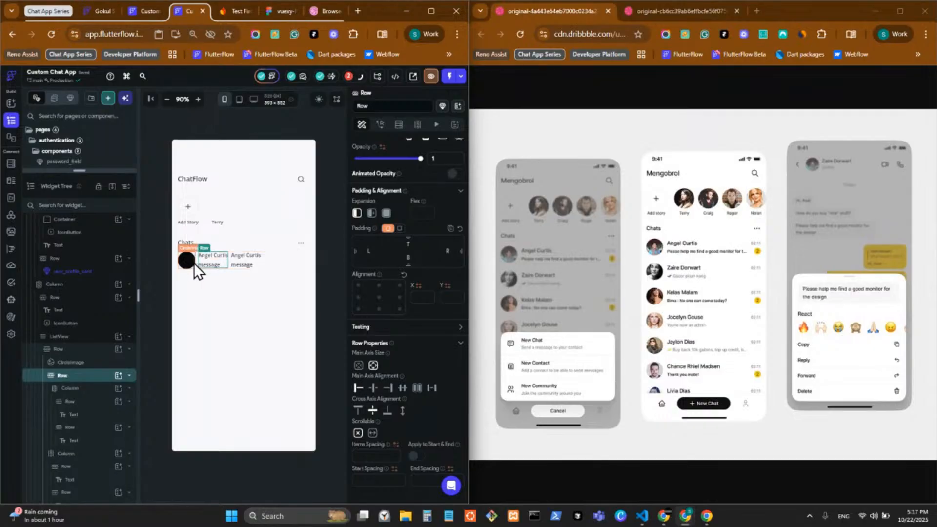
# Move the avatar into the inner row with 8 spacing and set the outer row to space-between
pyautogui.click(194, 262)
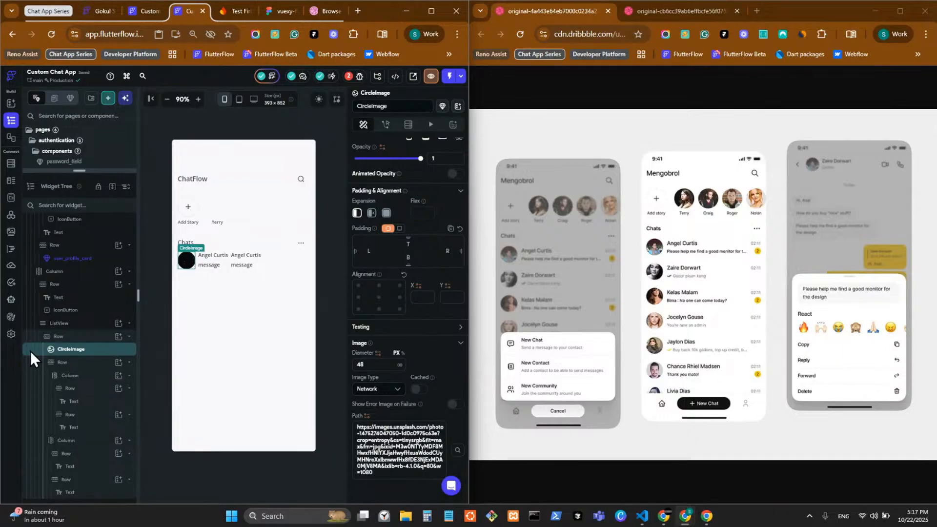
pyautogui.moveTo(74, 350); pyautogui.dragTo(74, 374)
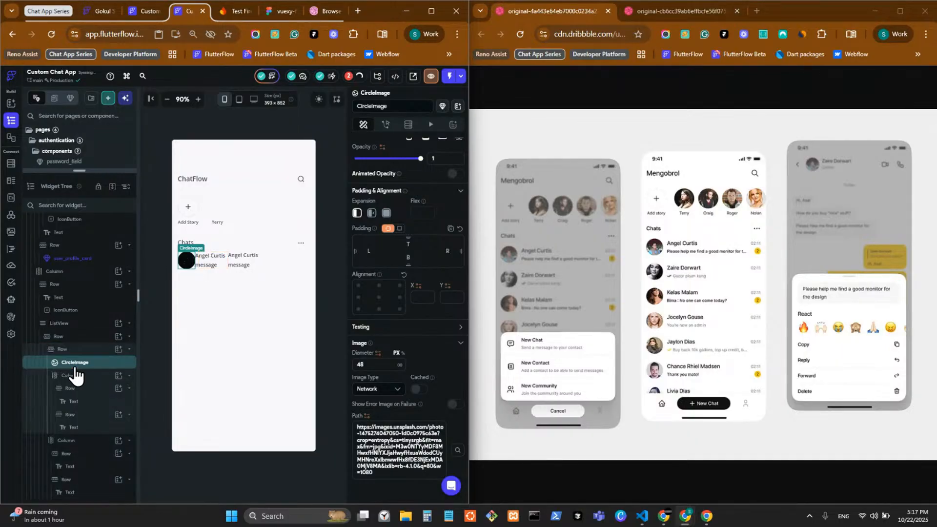
pyautogui.click(294, 264)
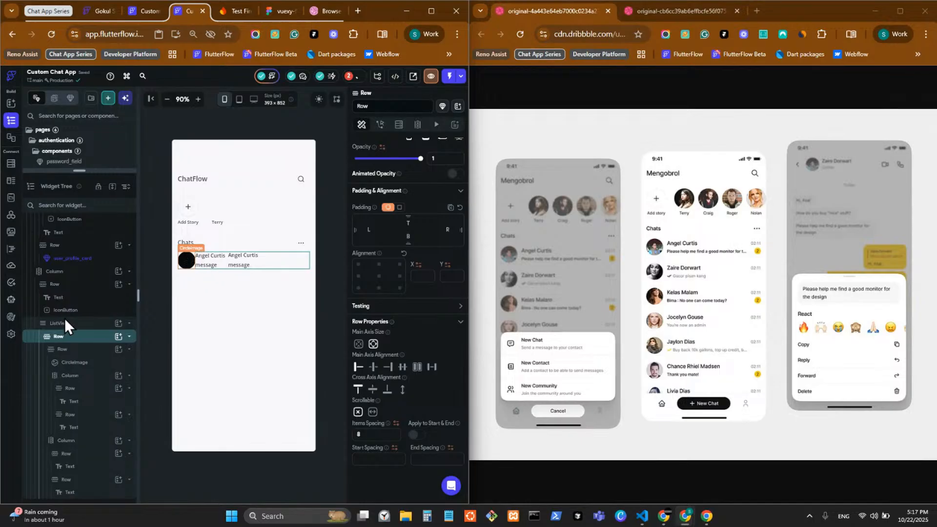
pyautogui.click(88, 350)
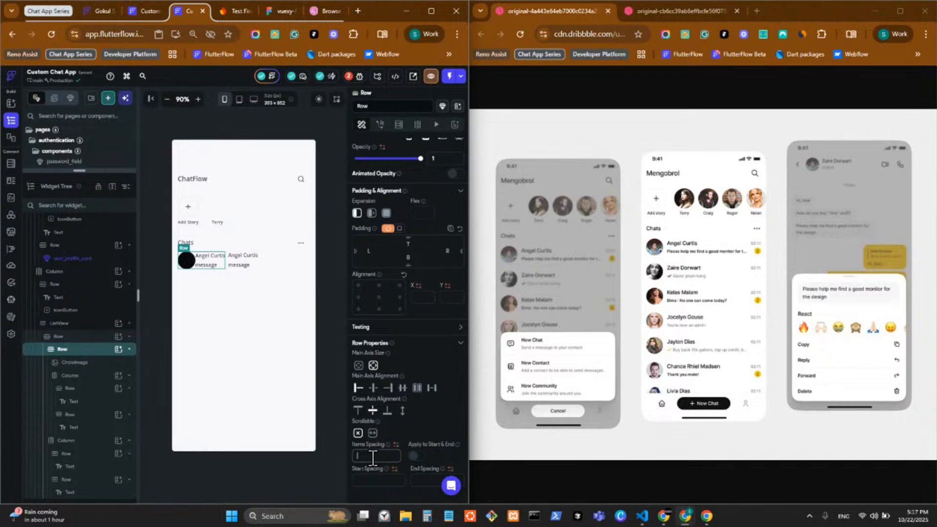
pyautogui.write('8')
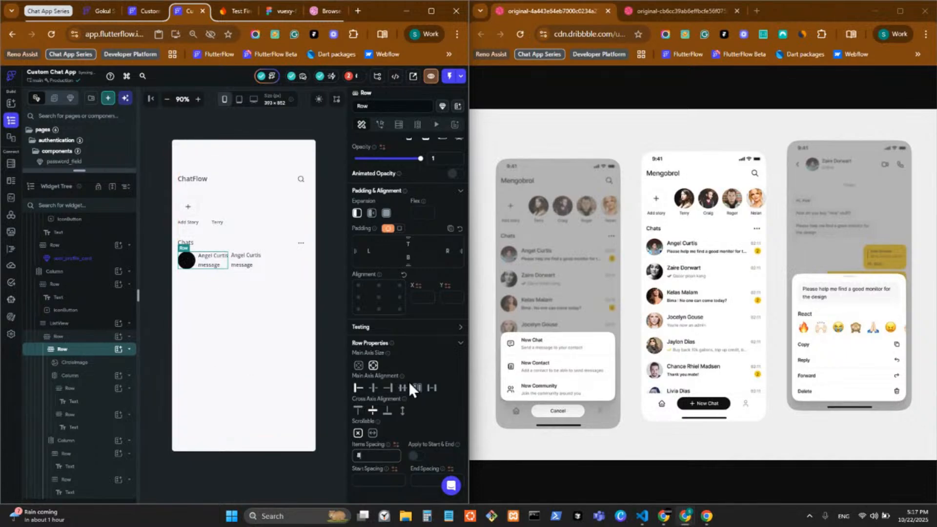
pyautogui.click(273, 262)
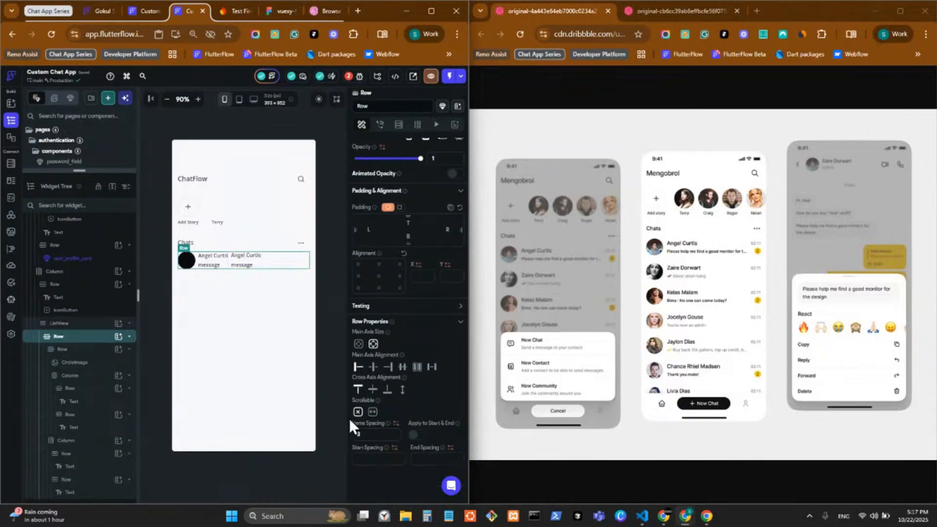
pyautogui.click(432, 368)
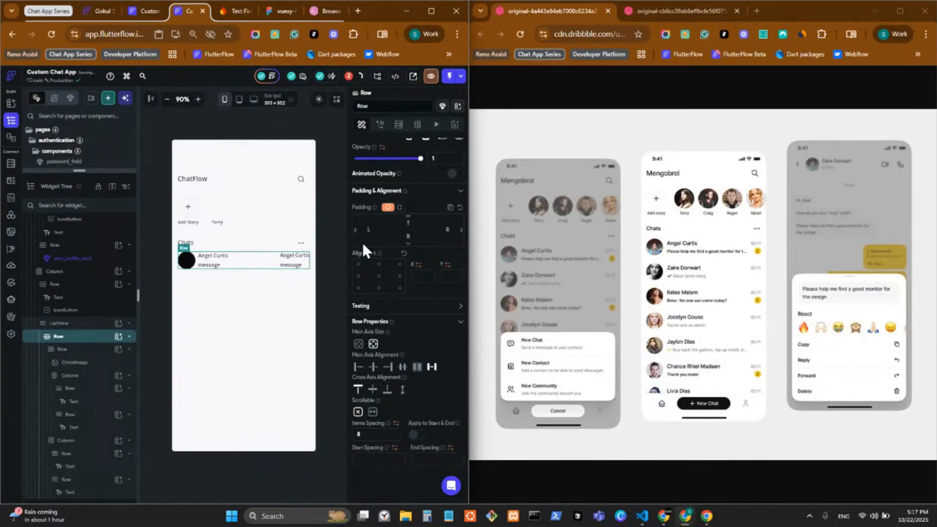
# Replace the duplicated name text on the right with 02:11
pyautogui.click(298, 256)
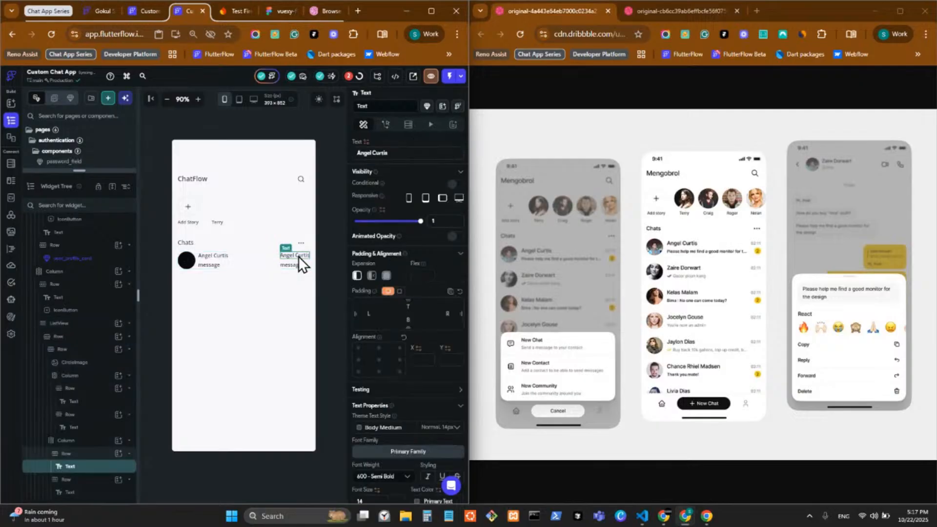
pyautogui.rightClick(297, 256)
pyautogui.click(291, 253)
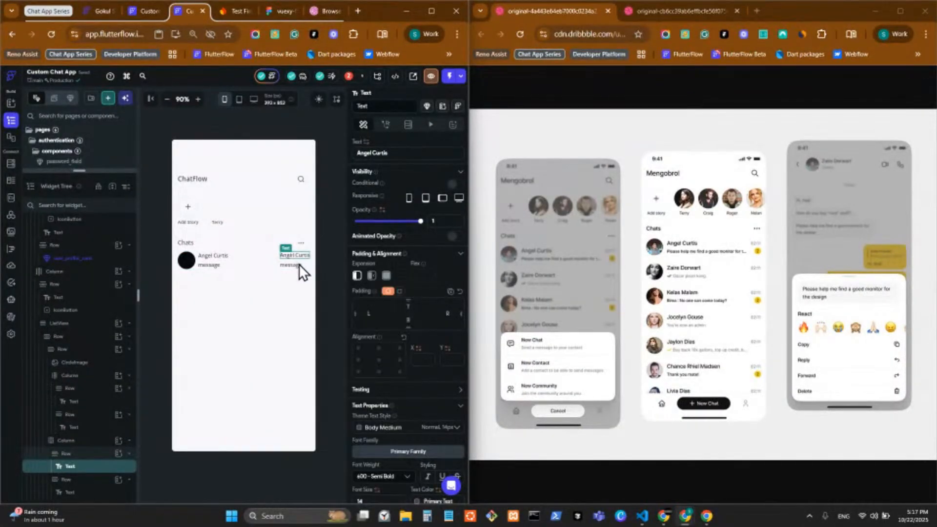
pyautogui.moveTo(413, 153); pyautogui.dragTo(321, 154)
pyautogui.write('02')
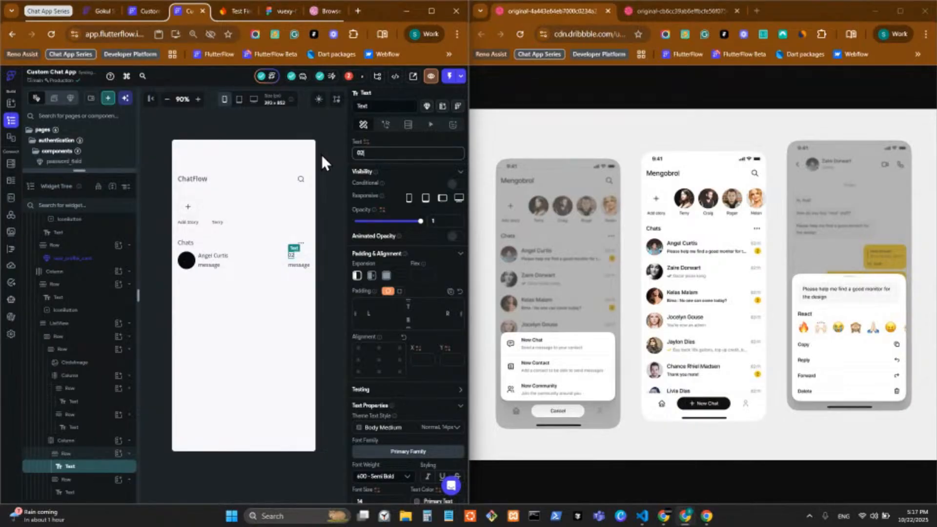
pyautogui.write(':11')
# Give the 02:11 text Secondary Text colour and font size 12, and right-align its column
pyautogui.scroll(-3, 396, 332)
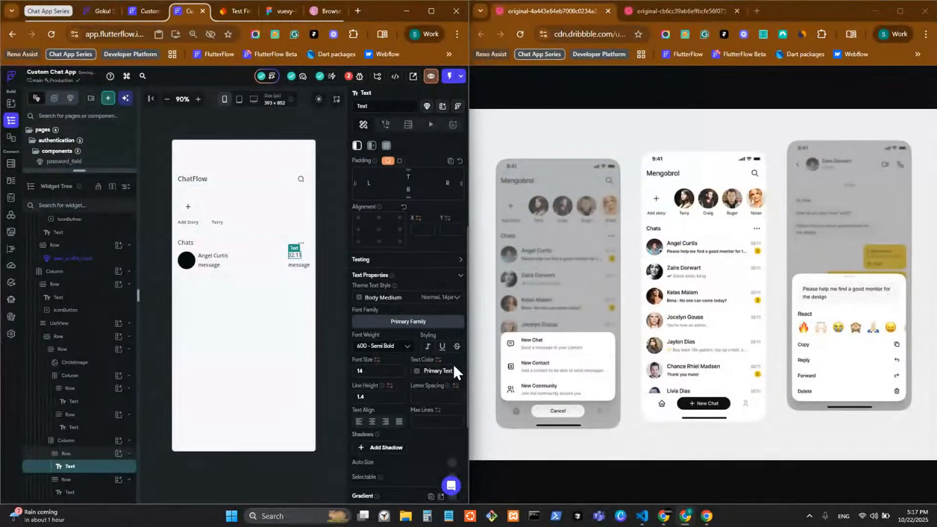
pyautogui.scroll(-3, 447, 331)
pyautogui.click(416, 233)
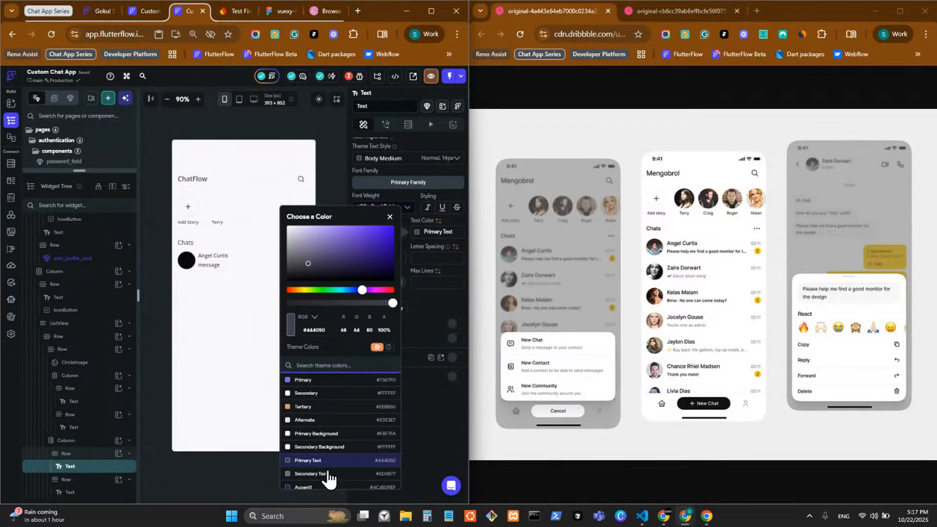
pyautogui.click(324, 474)
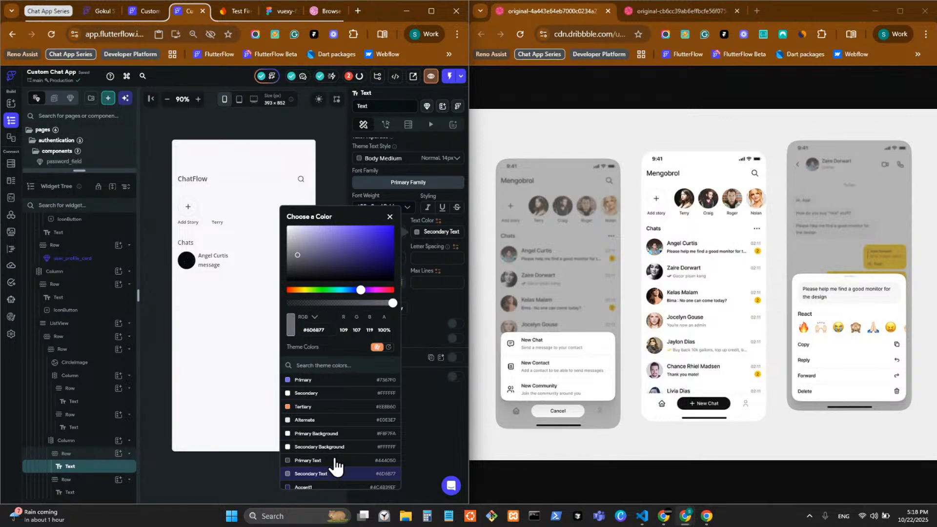
pyautogui.click(446, 407)
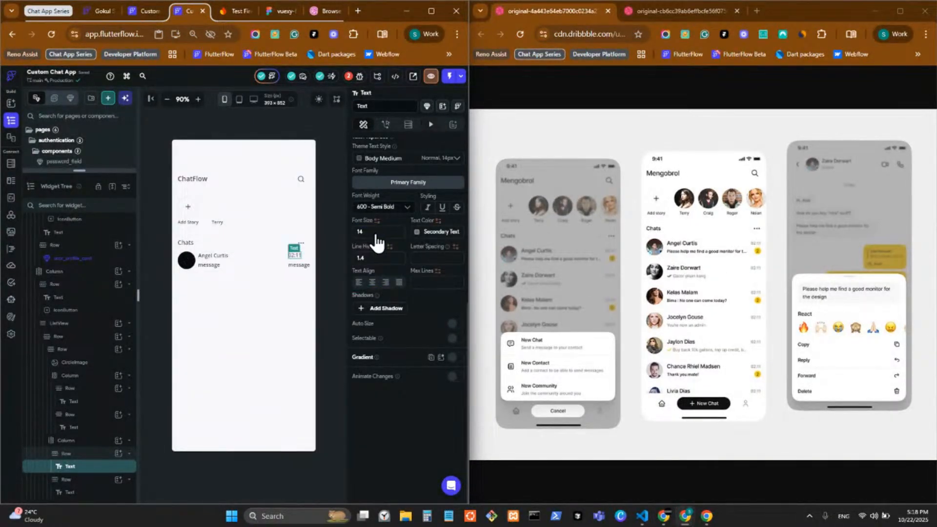
pyautogui.click(357, 233)
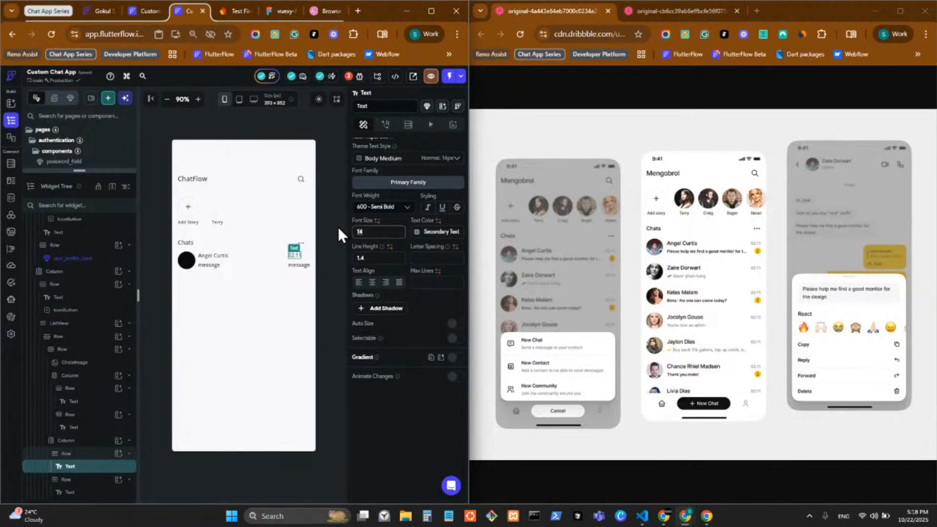
pyautogui.write('1')
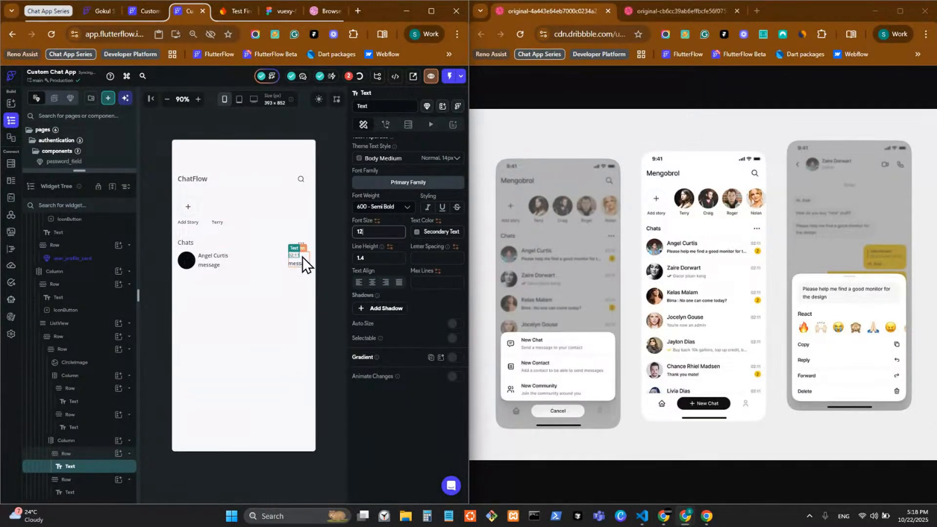
pyautogui.click(303, 259)
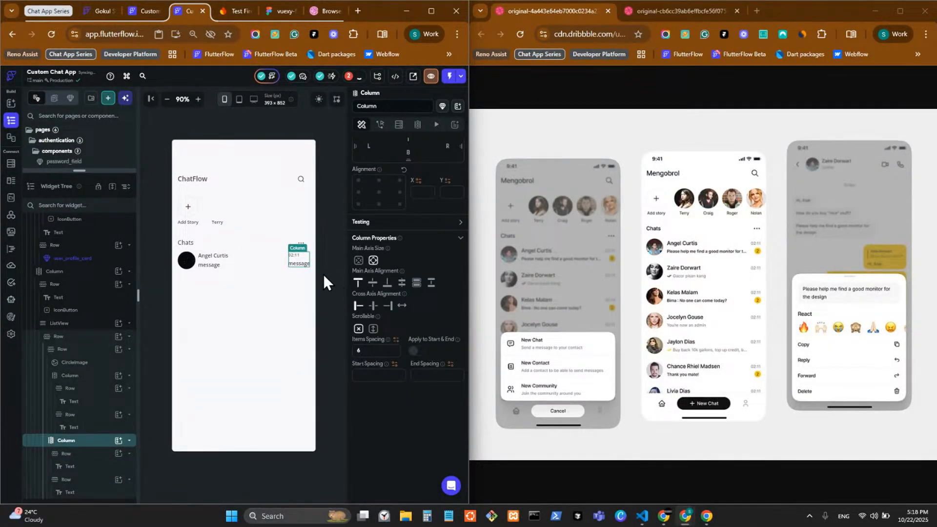
pyautogui.click(391, 309)
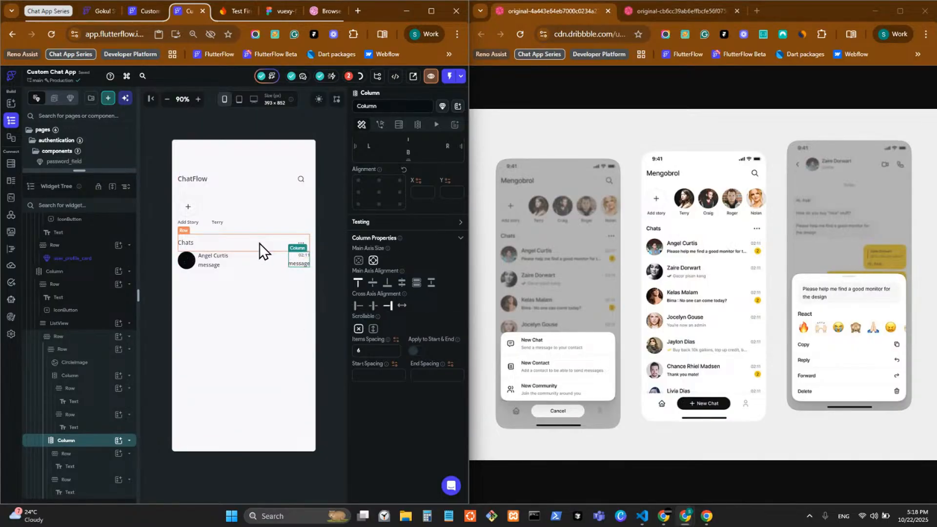
# Select the row holding the message text through its parent widget option
pyautogui.click(294, 265)
pyautogui.rightClick(295, 268)
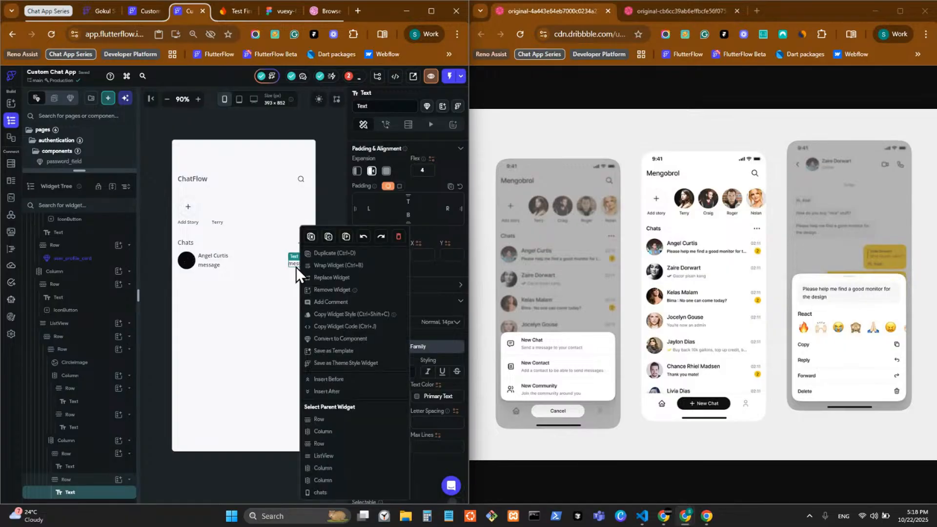
pyautogui.click(97, 479)
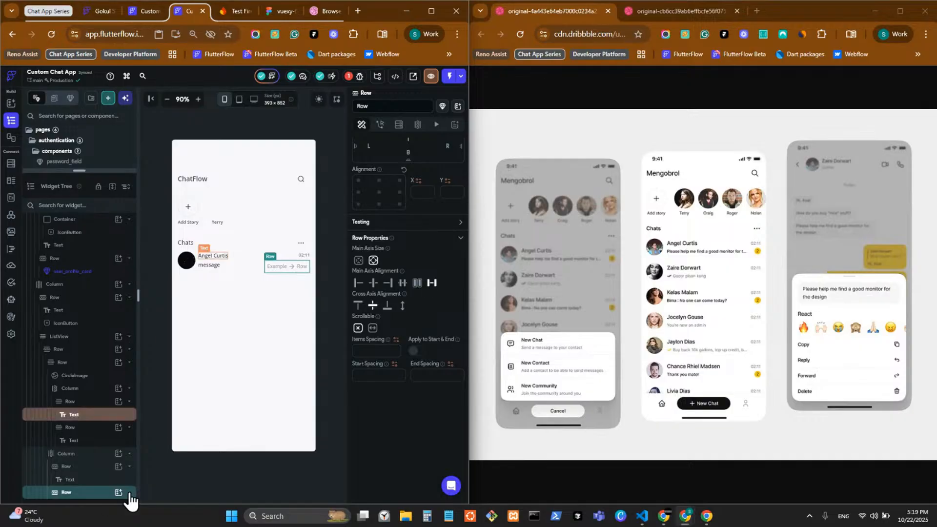
# Delete the empty bottom row from the chat tile
pyautogui.rightClick(97, 492)
pyautogui.press('Escape')
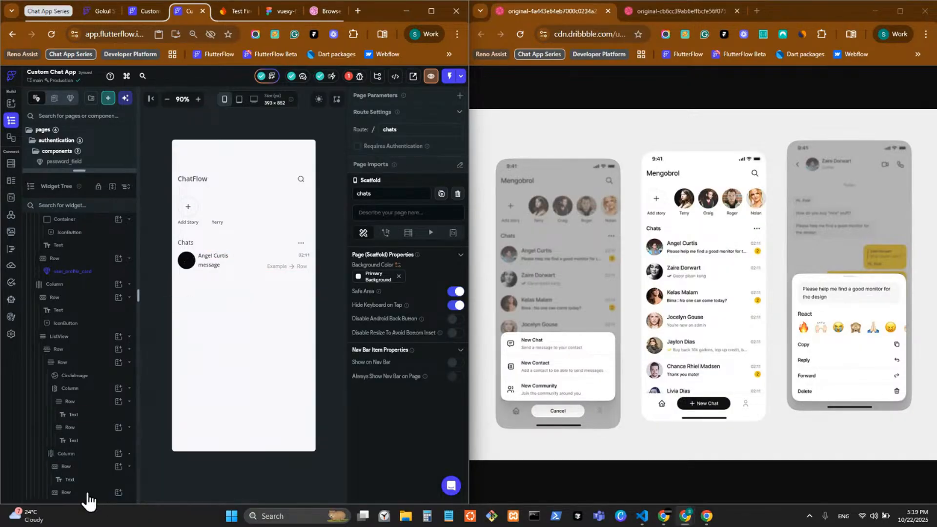
pyautogui.click(88, 494)
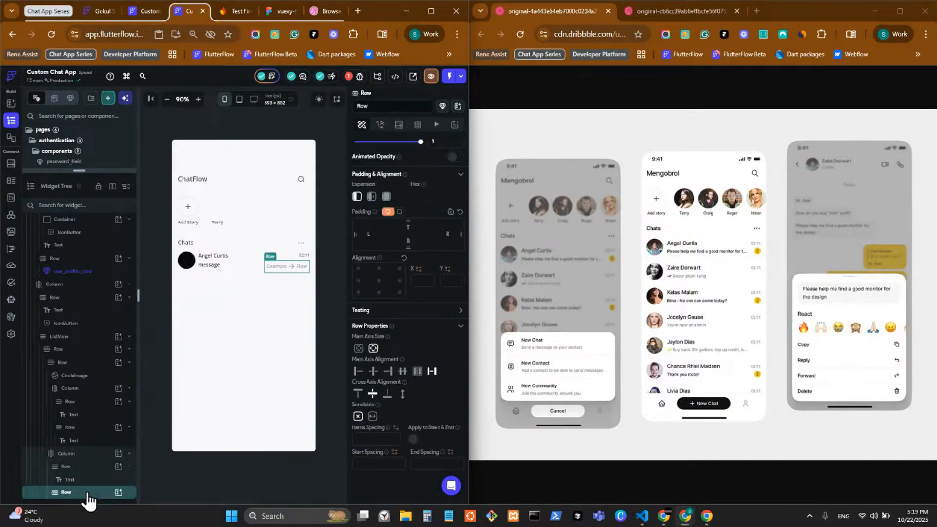
pyautogui.rightClick(121, 431)
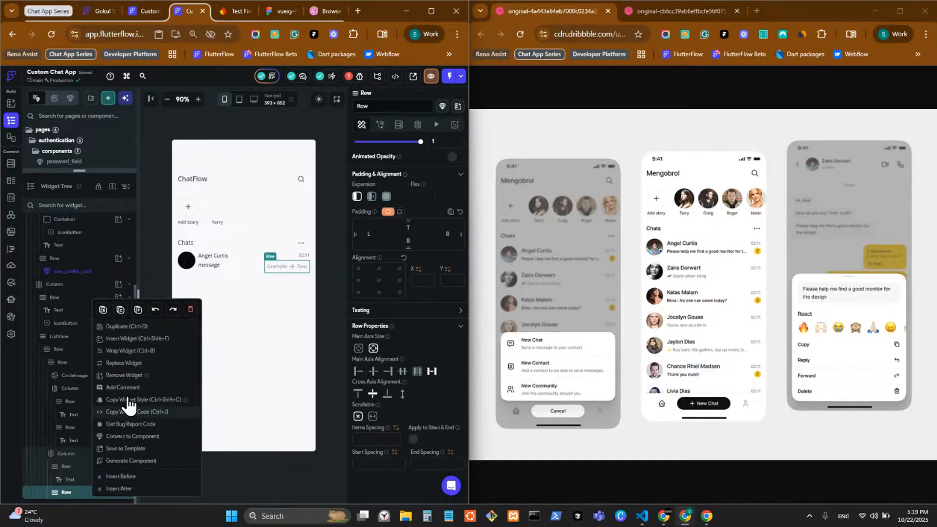
pyautogui.click(191, 311)
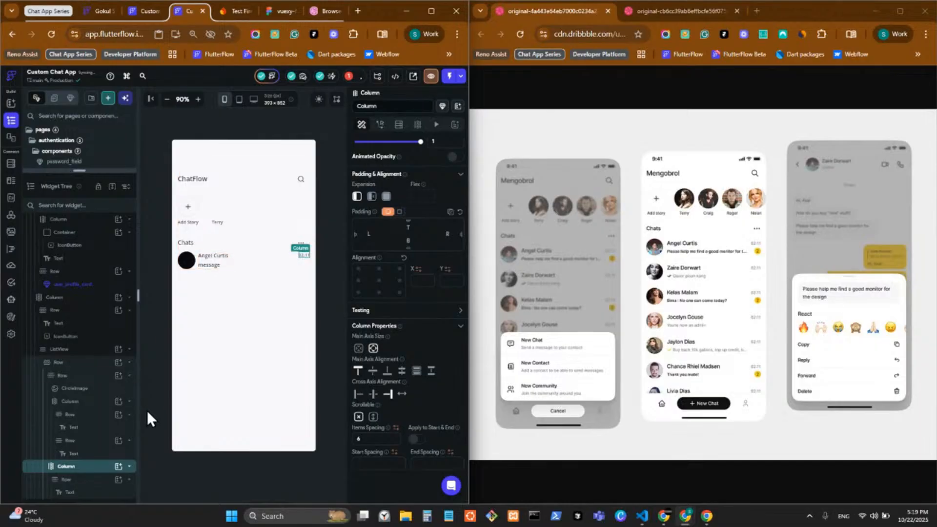
# Move the name and message texts up into their column and delete the leftover row
pyautogui.click(103, 427)
pyautogui.moveTo(98, 427); pyautogui.dragTo(75, 411)
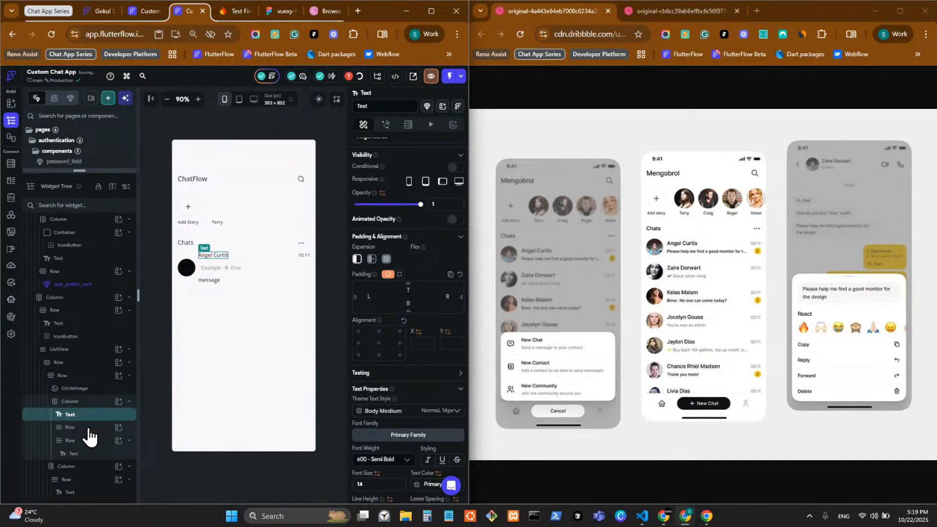
pyautogui.rightClick(92, 429)
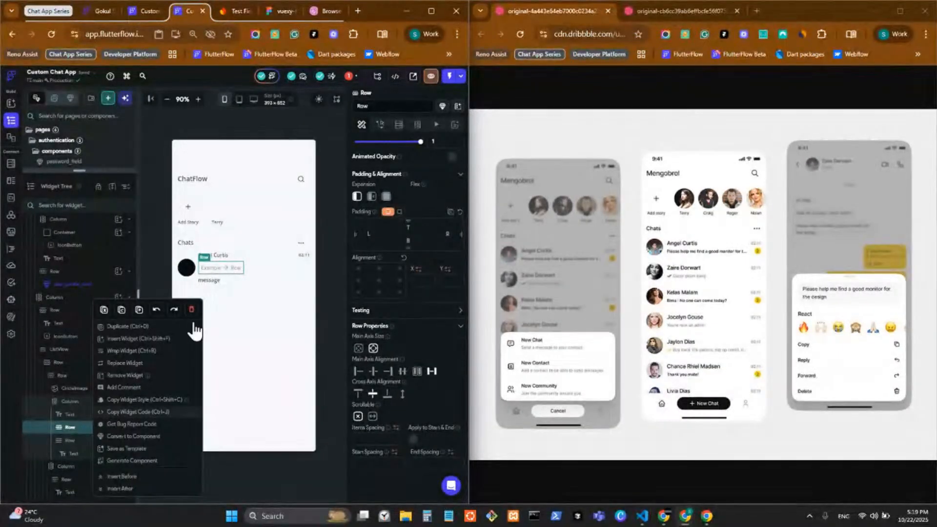
pyautogui.click(88, 453)
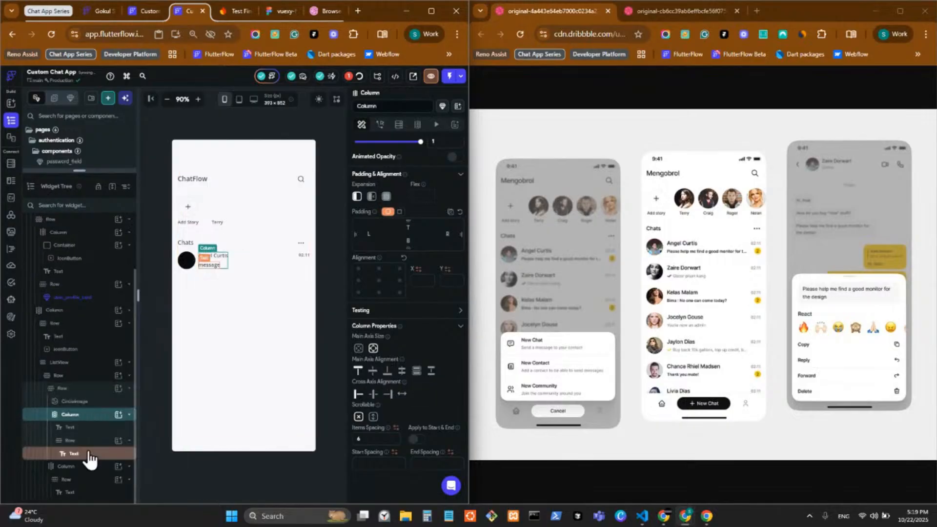
pyautogui.moveTo(89, 451)
pyautogui.mouseDown()
pyautogui.moveTo(92, 433)
pyautogui.moveTo(94, 444)
pyautogui.mouseUp()
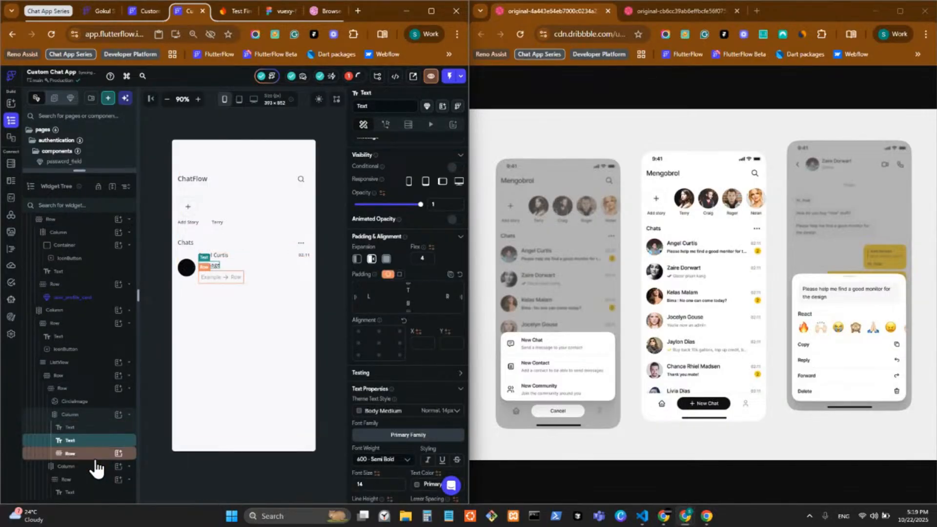
pyautogui.click(94, 459)
pyautogui.rightClick(95, 458)
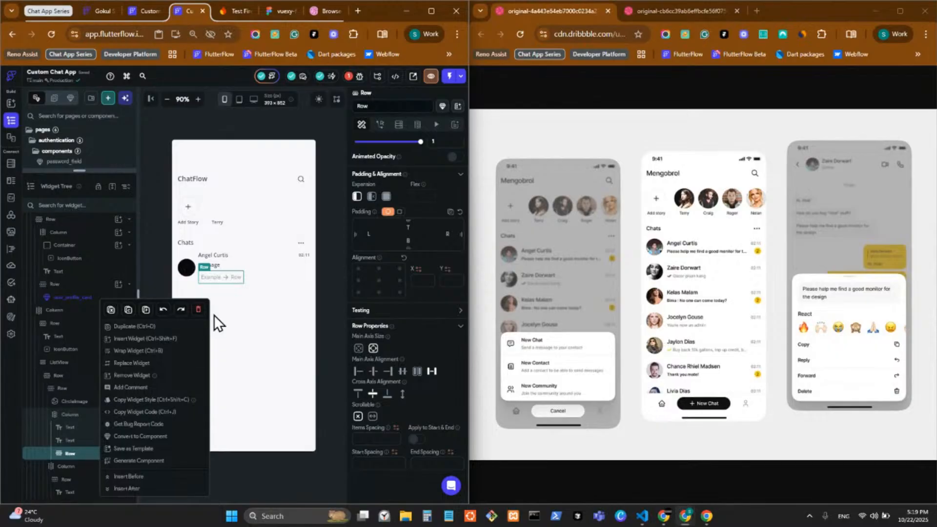
pyautogui.click(199, 311)
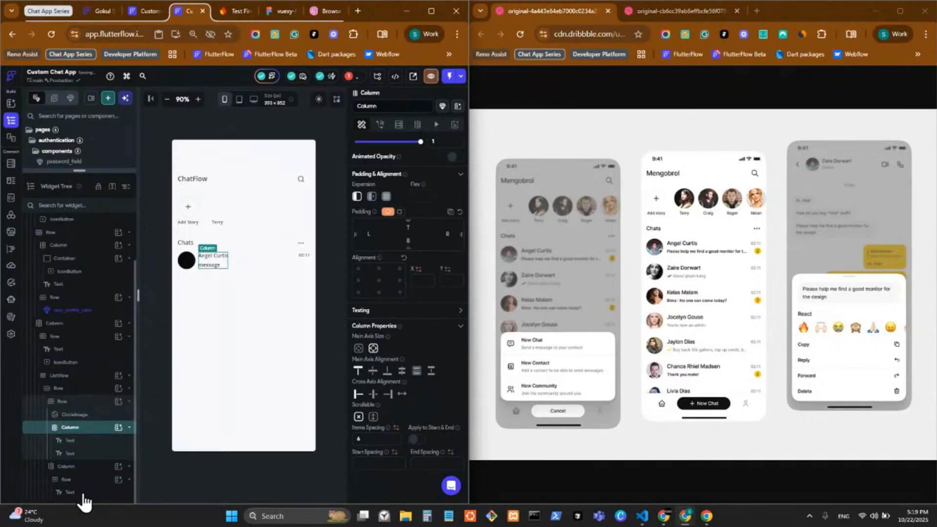
# Move the 02:11 text into its column and delete the empty row beneath it
pyautogui.moveTo(84, 494); pyautogui.dragTo(84, 468)
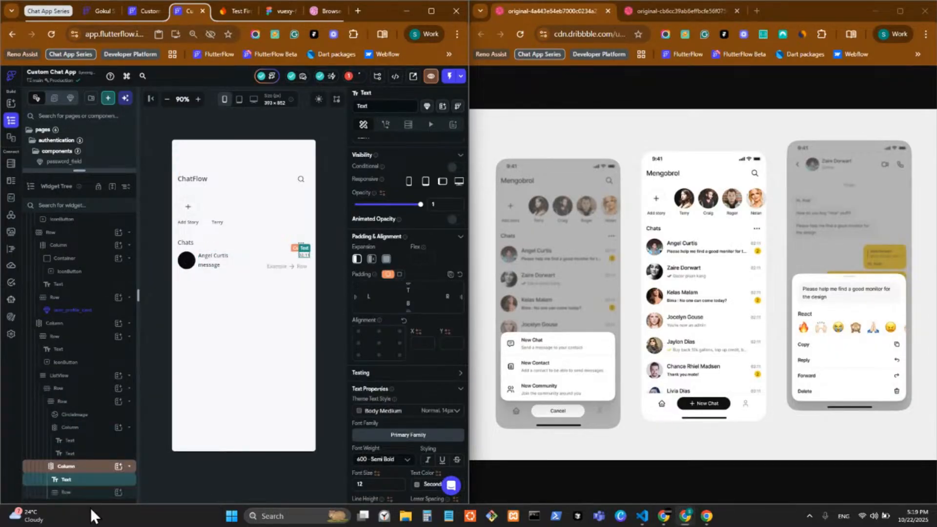
pyautogui.click(89, 492)
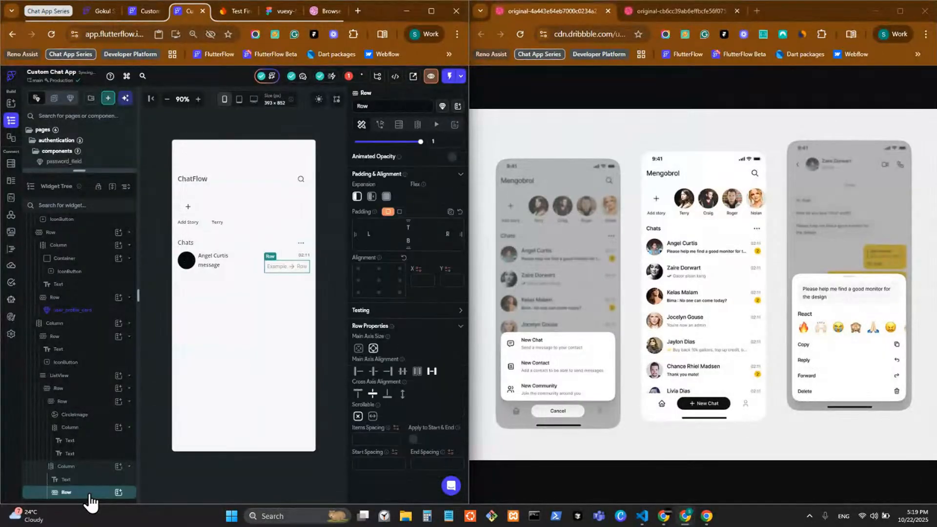
pyautogui.rightClick(93, 493)
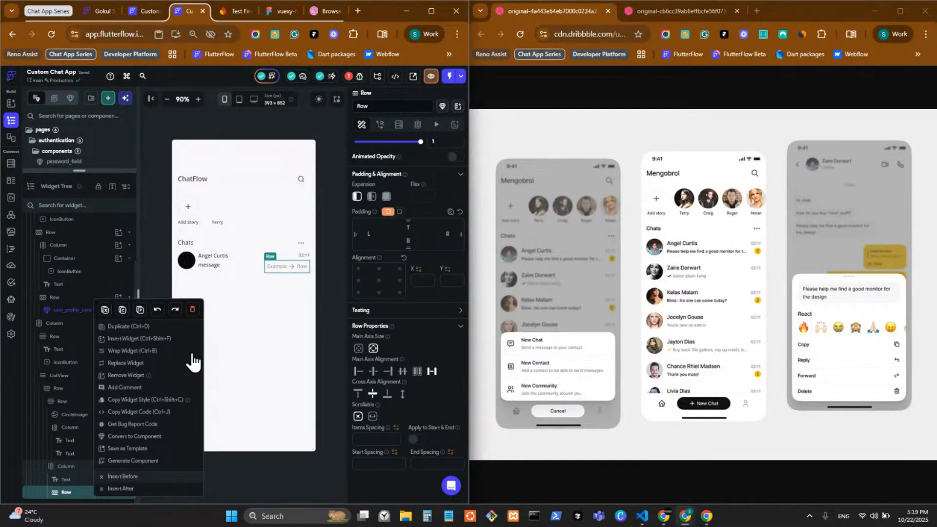
pyautogui.click(193, 309)
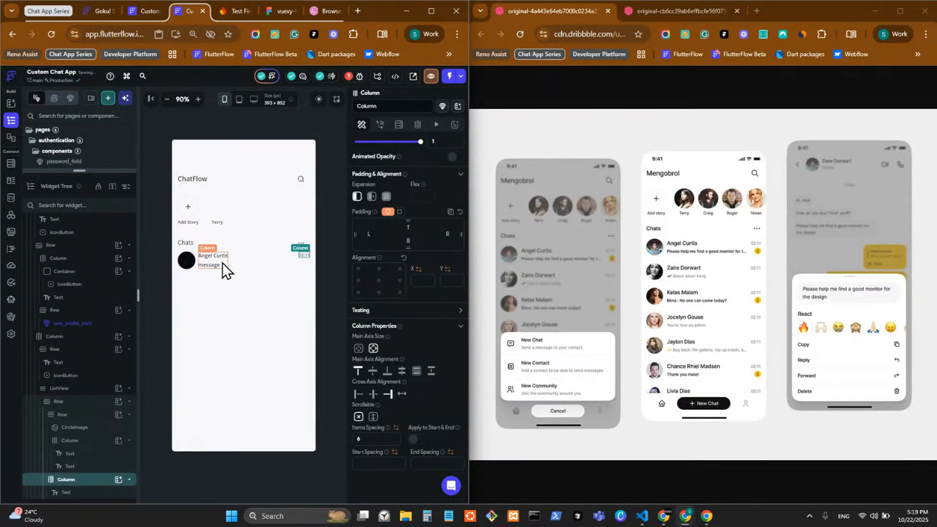
pyautogui.click(222, 262)
pyautogui.click(101, 481)
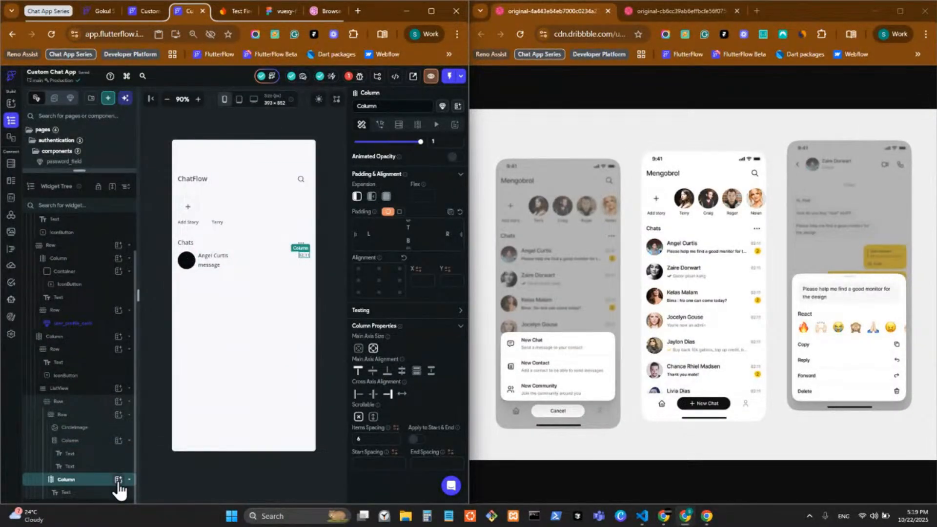
pyautogui.click(118, 479)
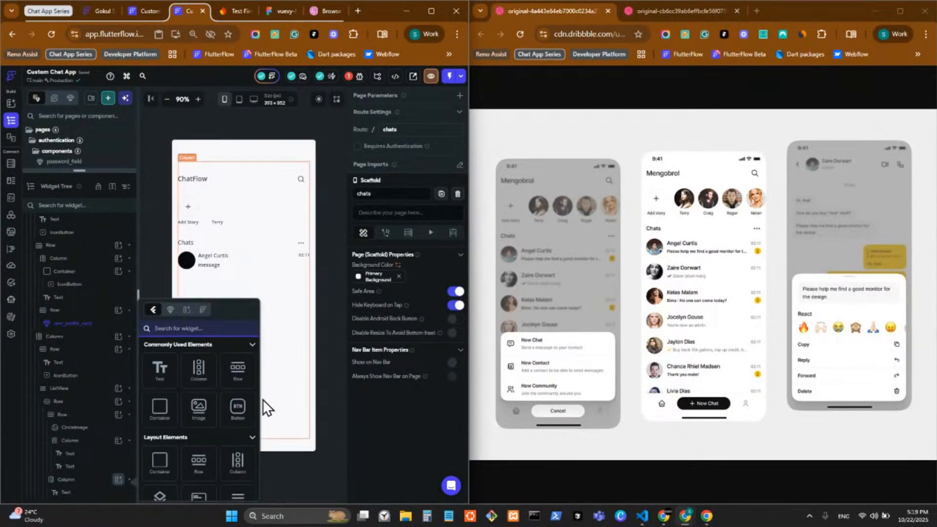
# Add a circular container under 02:11 with its width and height cleared
pyautogui.click(157, 424)
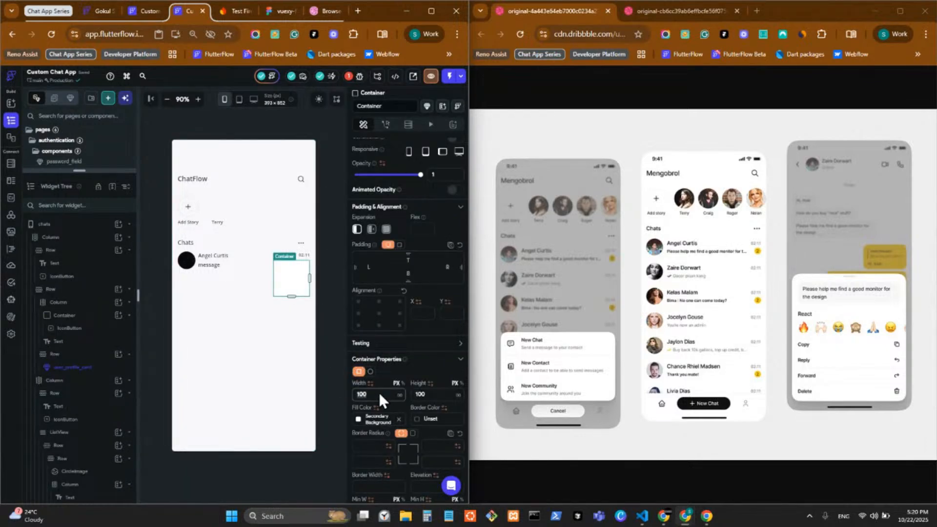
pyautogui.press('BackSpace')
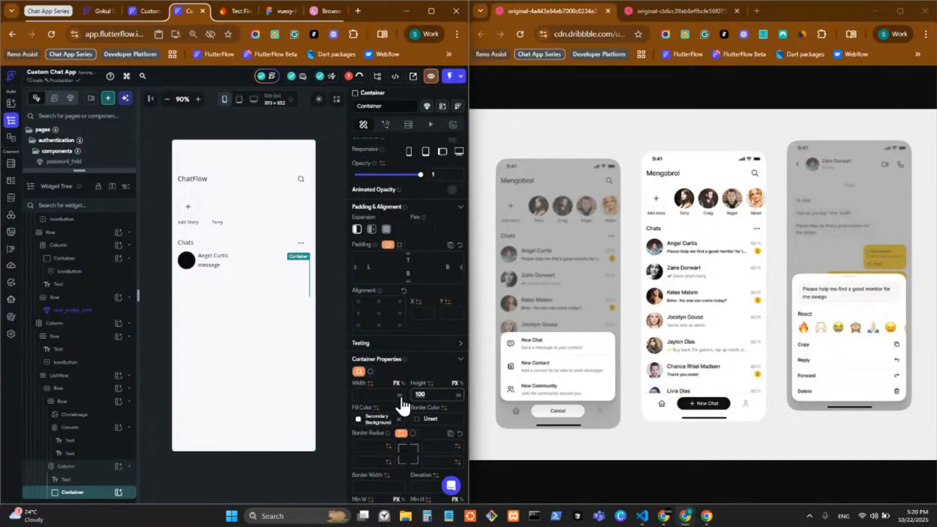
pyautogui.press('BackSpace')
pyautogui.click(370, 372)
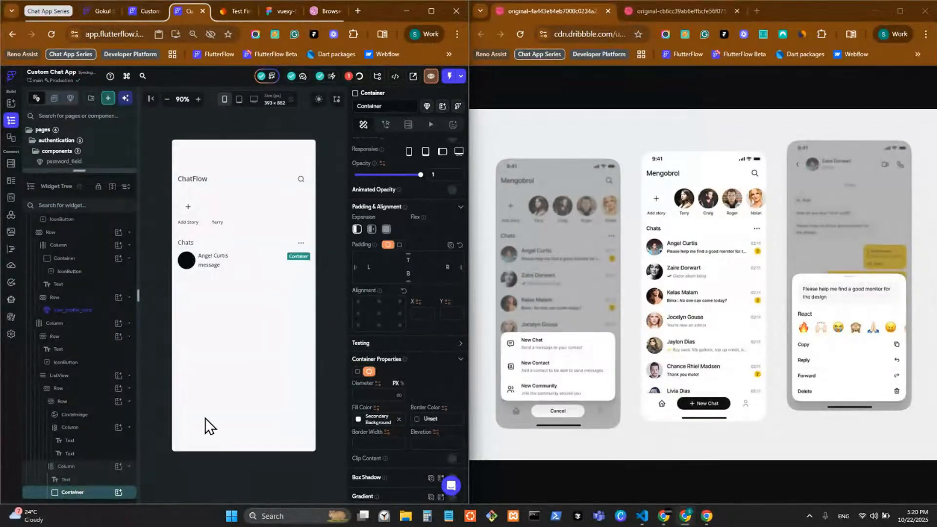
# Place a Hello World text widget inside the new container
pyautogui.click(117, 494)
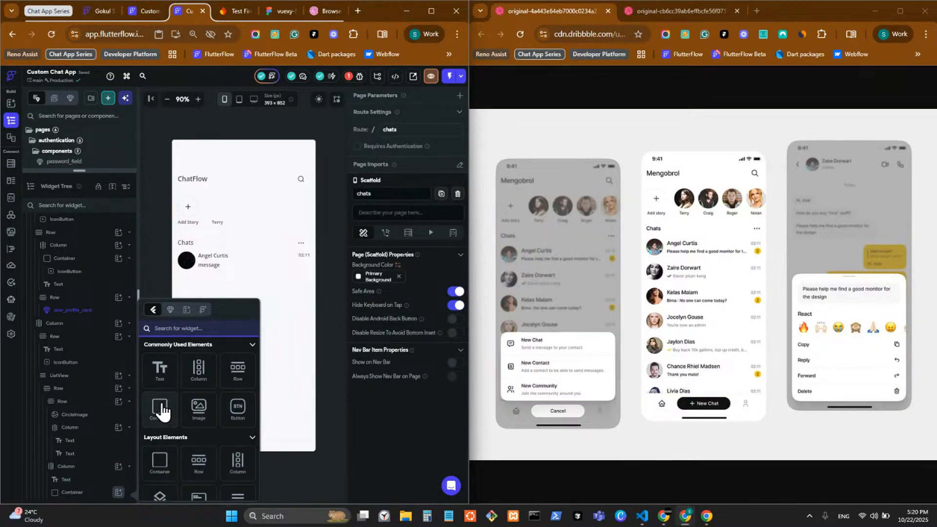
pyautogui.click(170, 376)
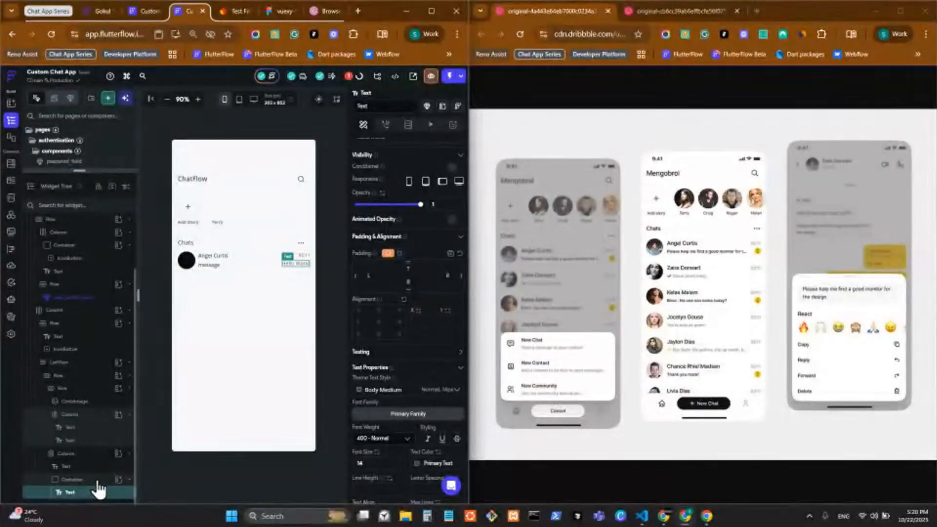
pyautogui.click(97, 480)
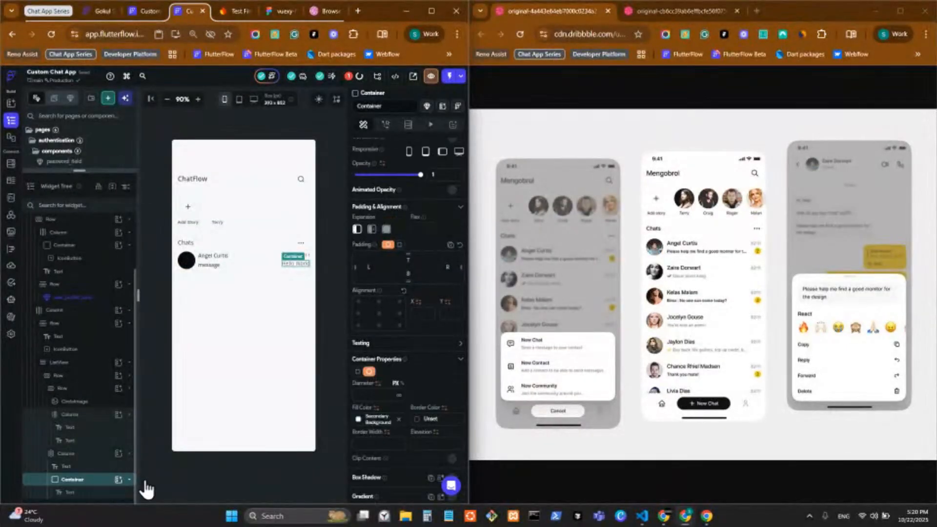
# Fill the badge container with the Primary colour
pyautogui.click(362, 423)
pyautogui.click(265, 376)
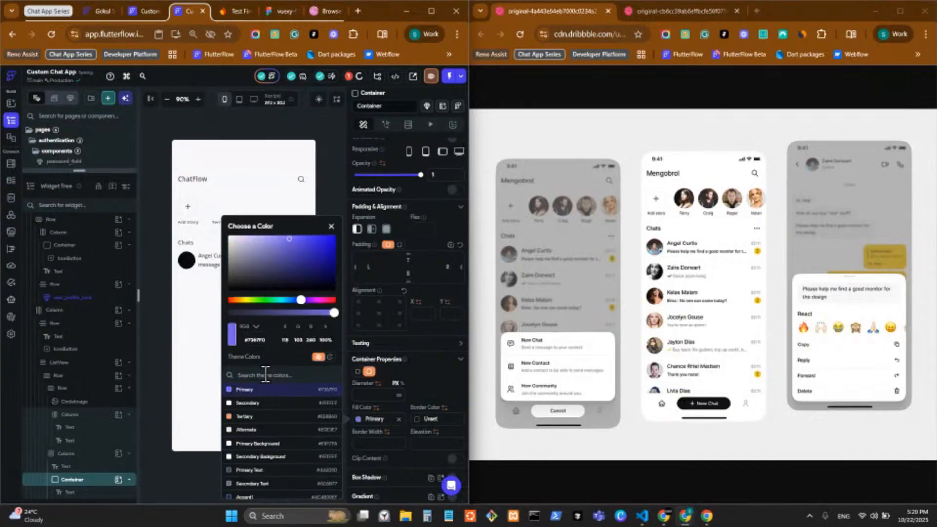
pyautogui.click(329, 192)
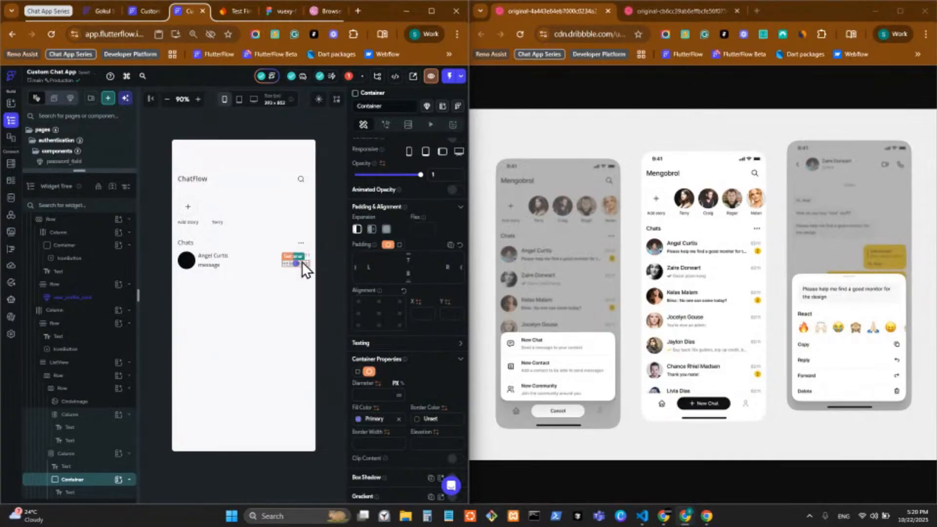
# Change the badge text to 1 with uniform padding of 2
pyautogui.click(302, 262)
pyautogui.scroll(2, 375, 161)
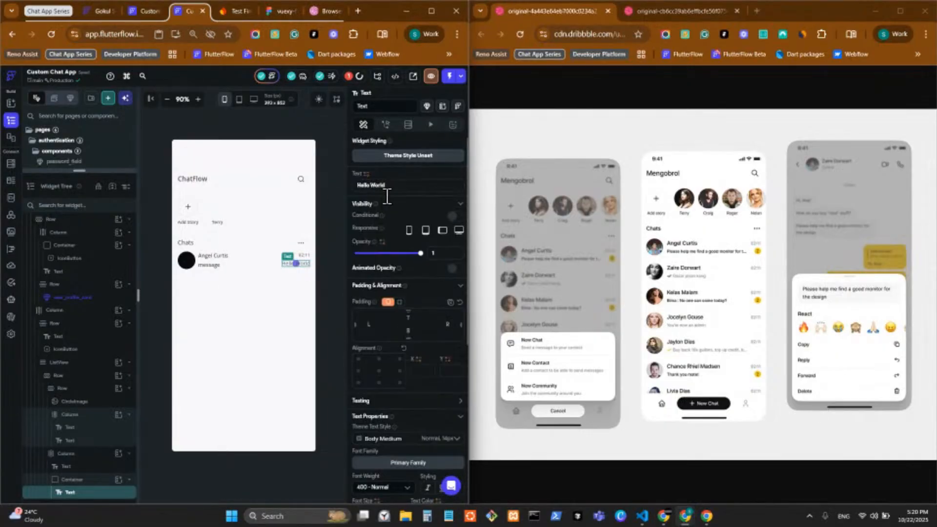
pyautogui.click(396, 184)
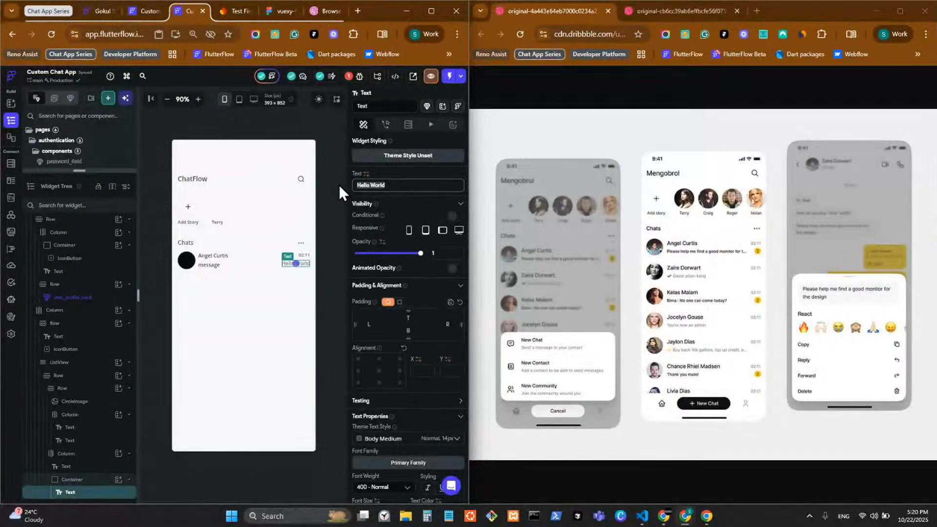
pyautogui.write('1')
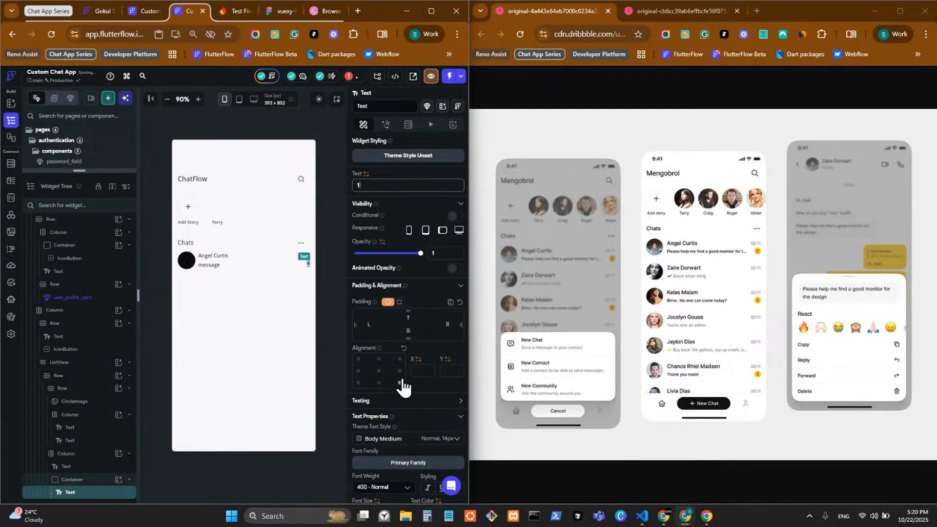
pyautogui.click(398, 302)
pyautogui.click(432, 314)
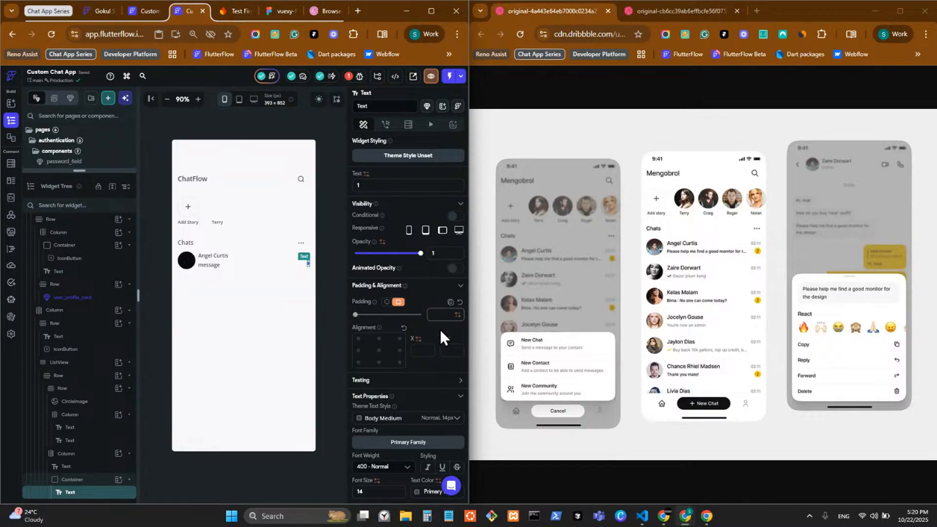
pyautogui.write('2')
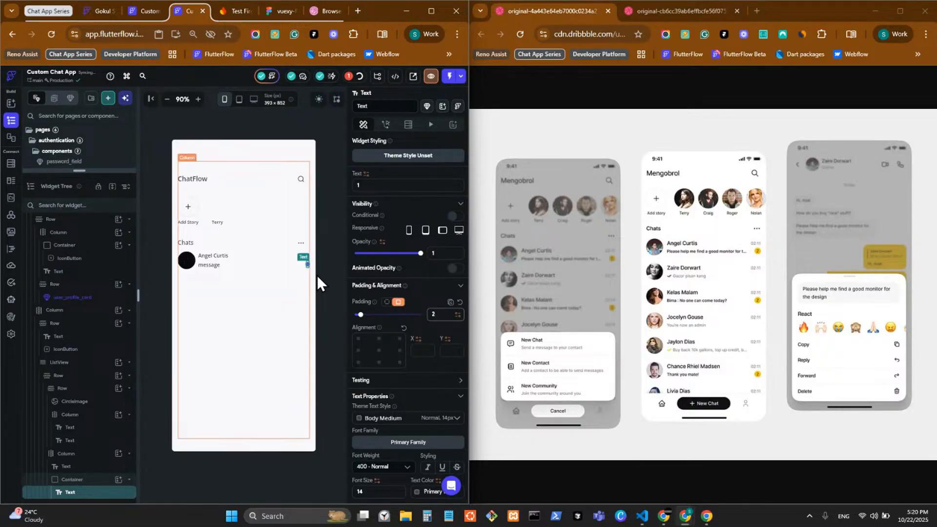
# Set the time-and-badge column to Space Between with minimum main axis size
pyautogui.click(303, 265)
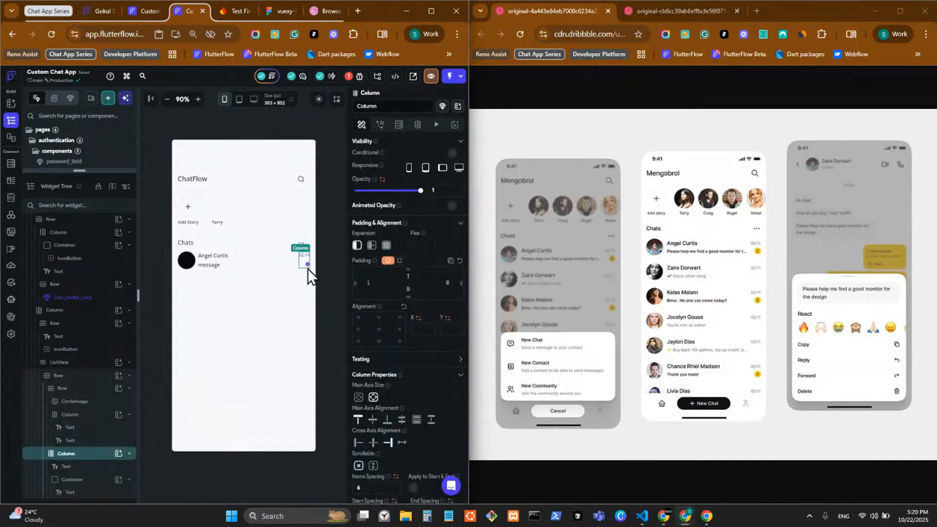
pyautogui.click(432, 420)
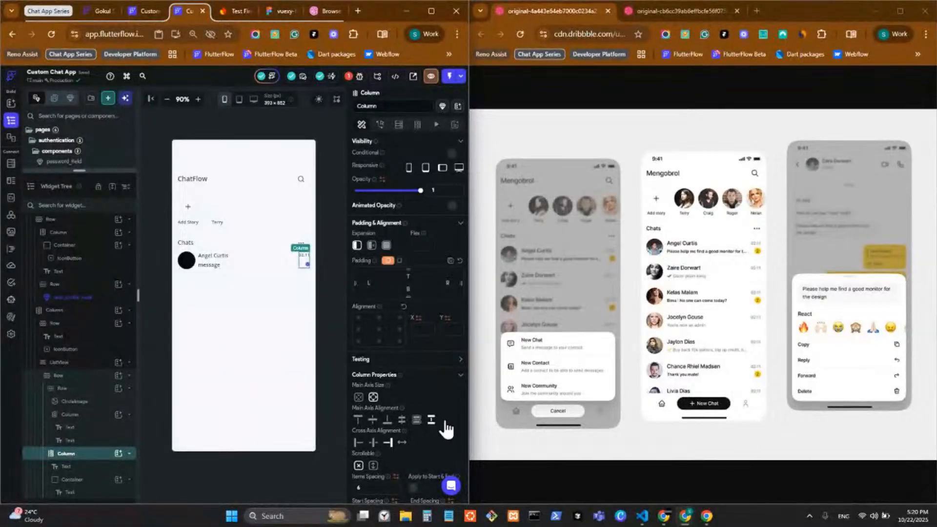
pyautogui.click(358, 397)
# Make the badge a rectangle with uniform border radius 50, then zoom the canvas to 100%
pyautogui.click(307, 266)
pyautogui.scroll(-1, 357, 335)
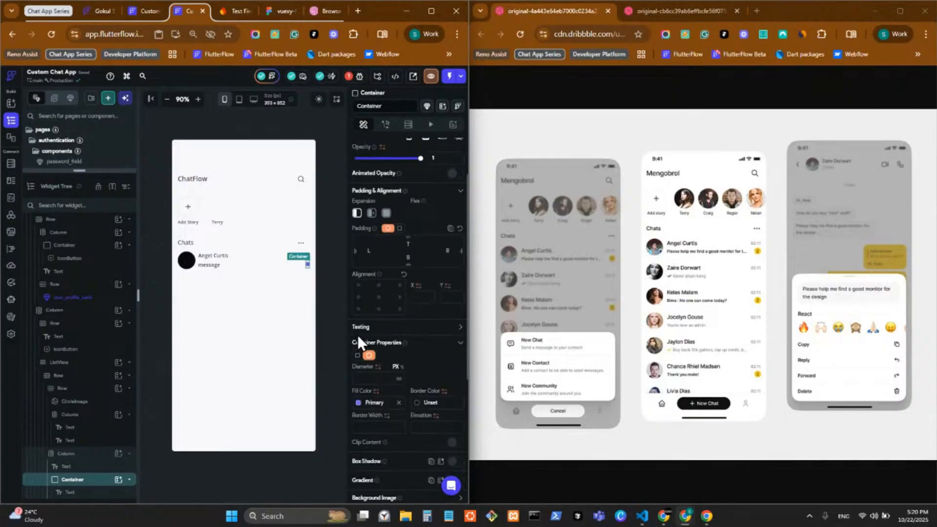
pyautogui.scroll(1, 358, 322)
pyautogui.click(386, 279)
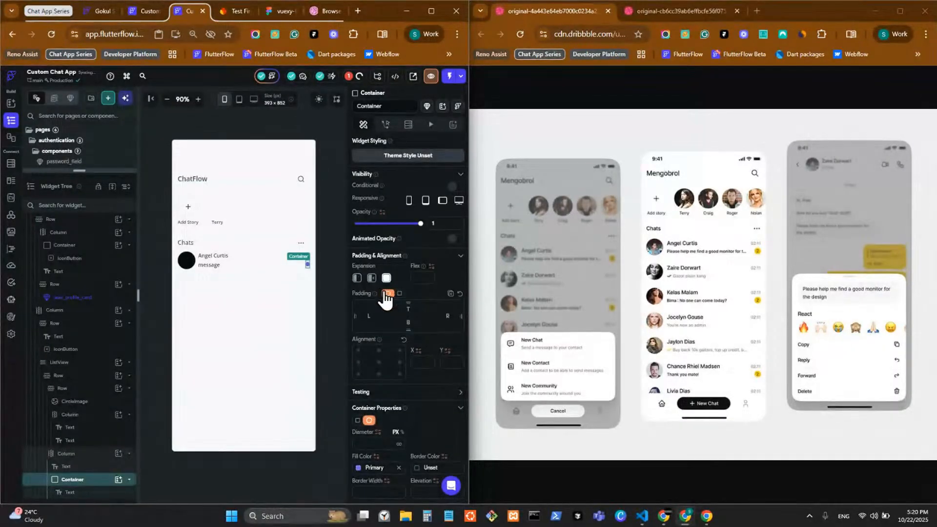
pyautogui.click(356, 278)
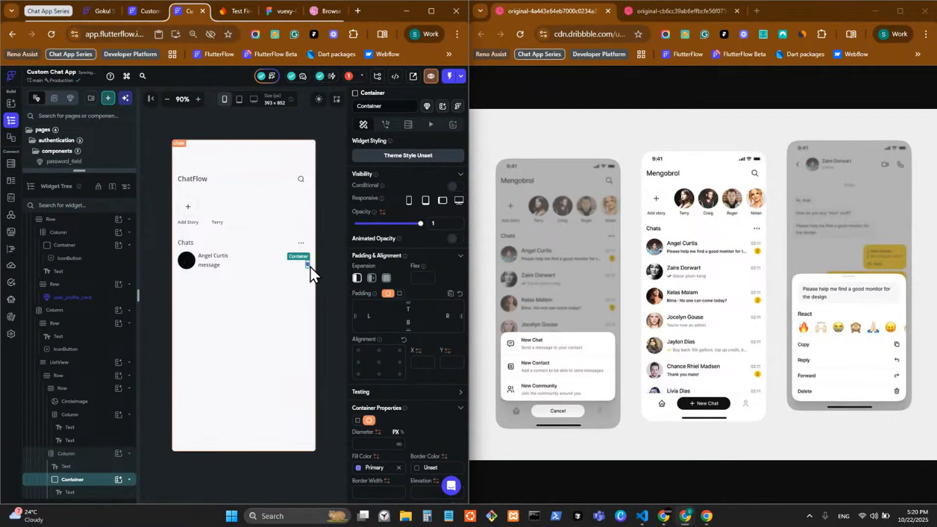
pyautogui.click(357, 420)
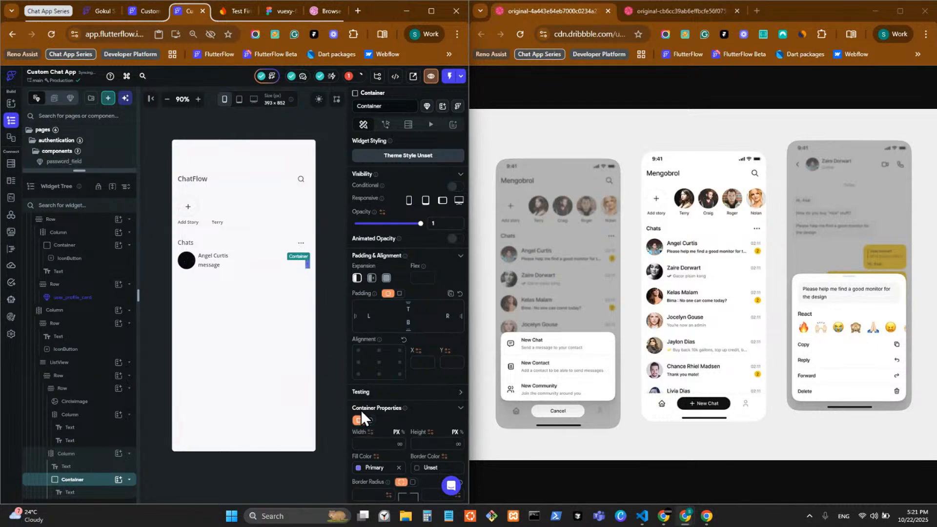
pyautogui.scroll(-1, 409, 446)
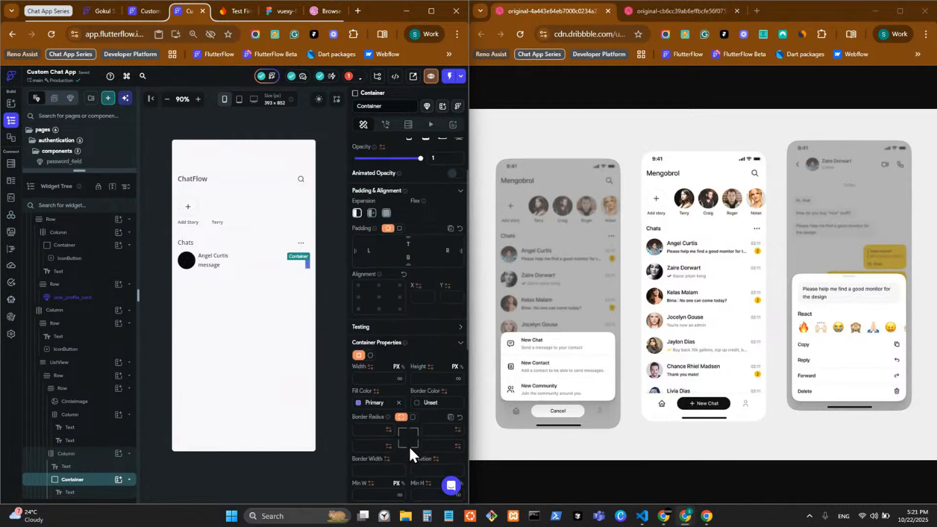
pyautogui.click(412, 417)
pyautogui.moveTo(660, 518)
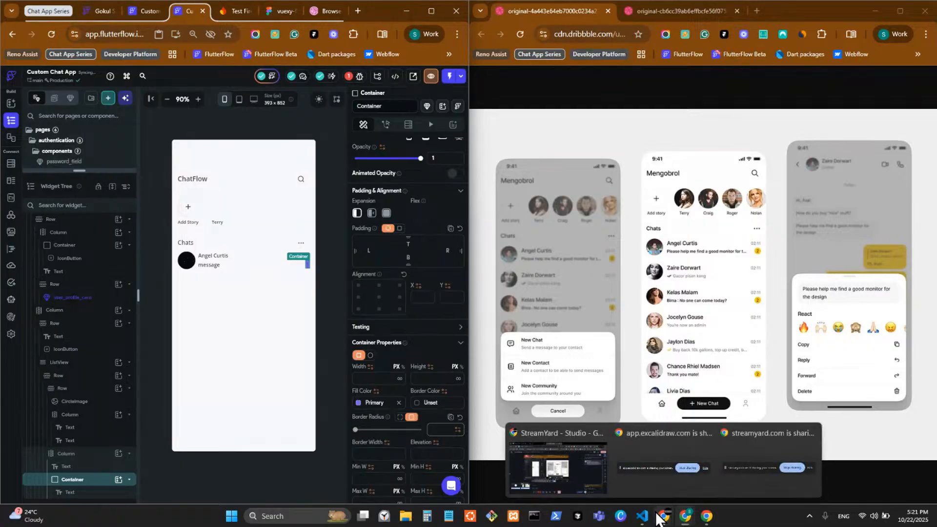
pyautogui.write('50')
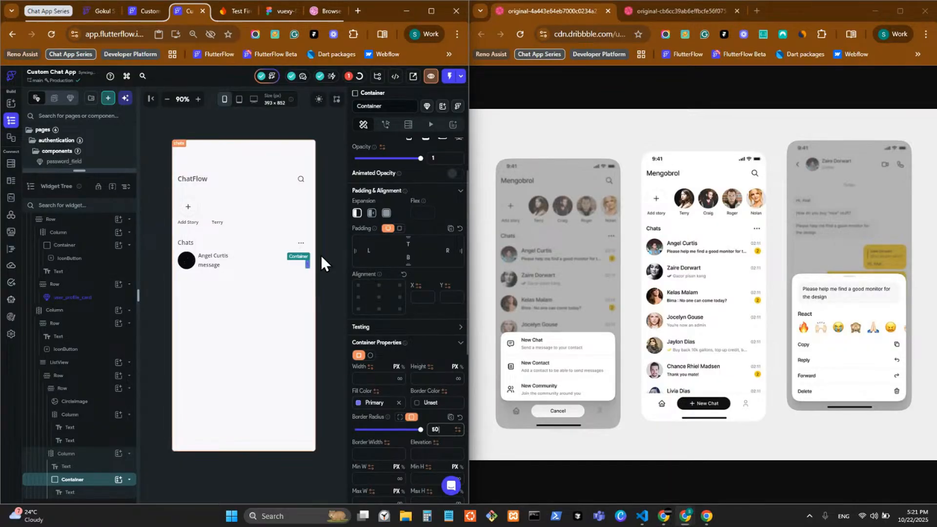
pyautogui.click(325, 273)
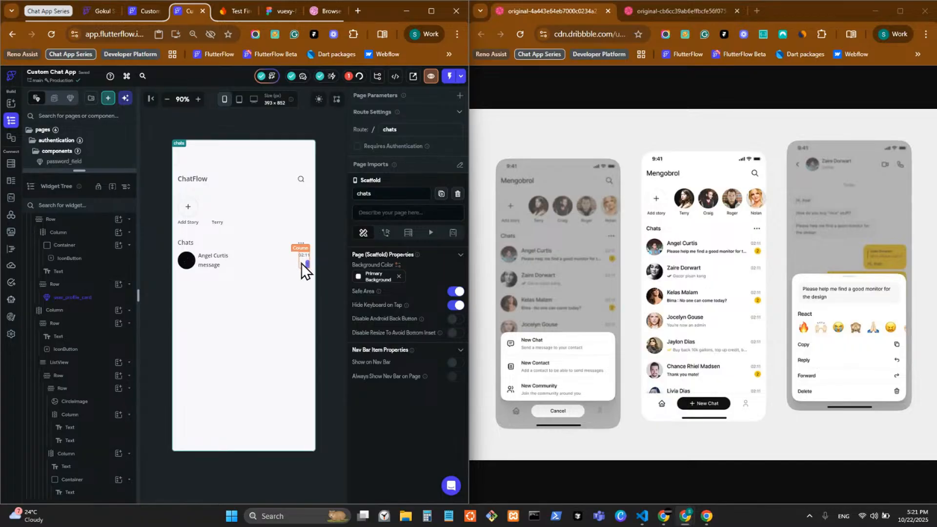
pyautogui.click(198, 99)
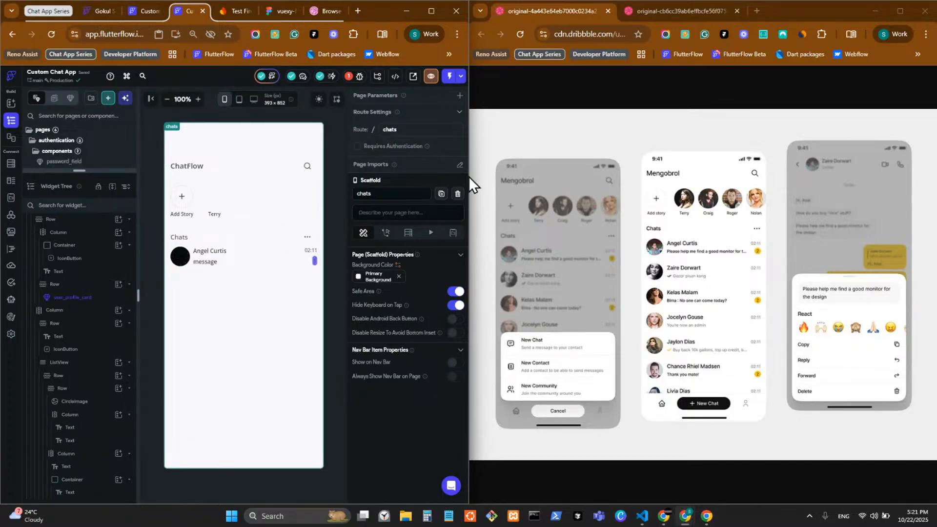
# Widen the FlutterFlow window, zoom the canvas to 110% and select the badge text
pyautogui.moveTo(472, 177); pyautogui.dragTo(612, 218)
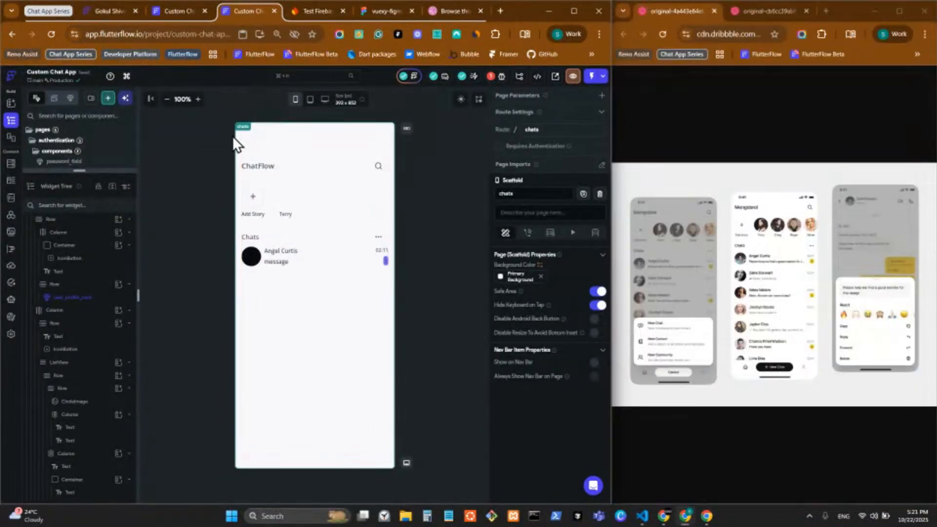
pyautogui.click(198, 100)
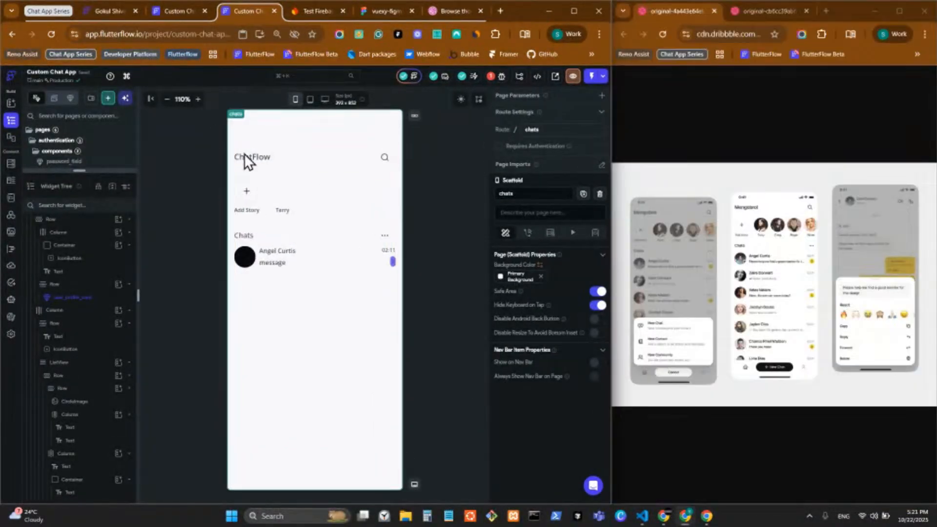
pyautogui.click(393, 262)
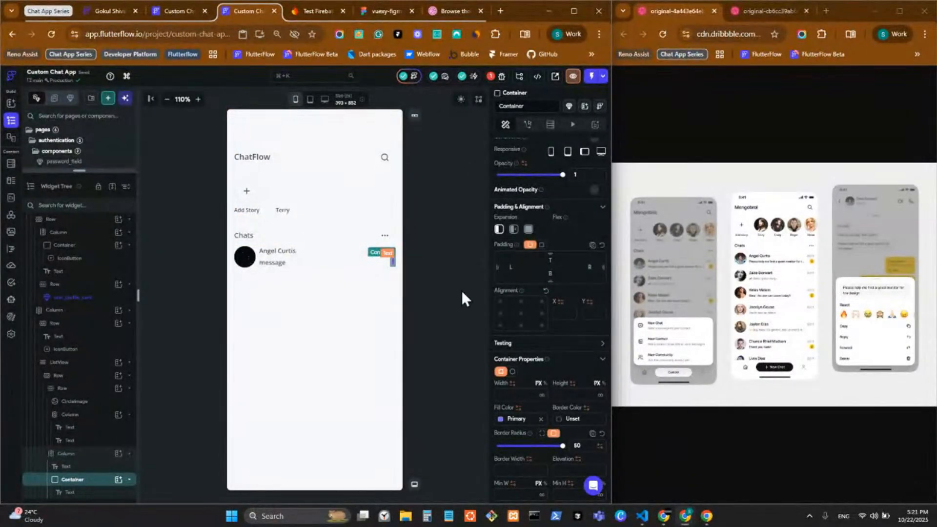
pyautogui.click(394, 267)
pyautogui.scroll(-1, 516, 470)
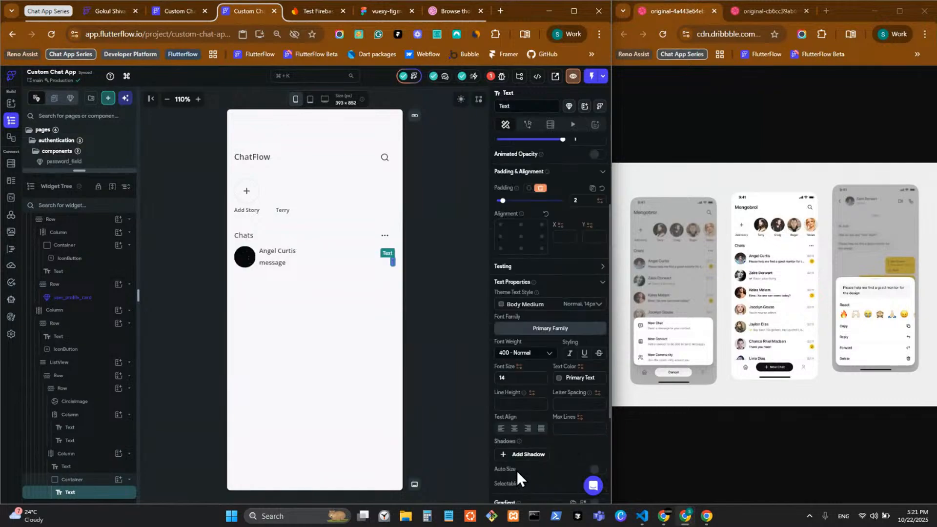
pyautogui.click(510, 403)
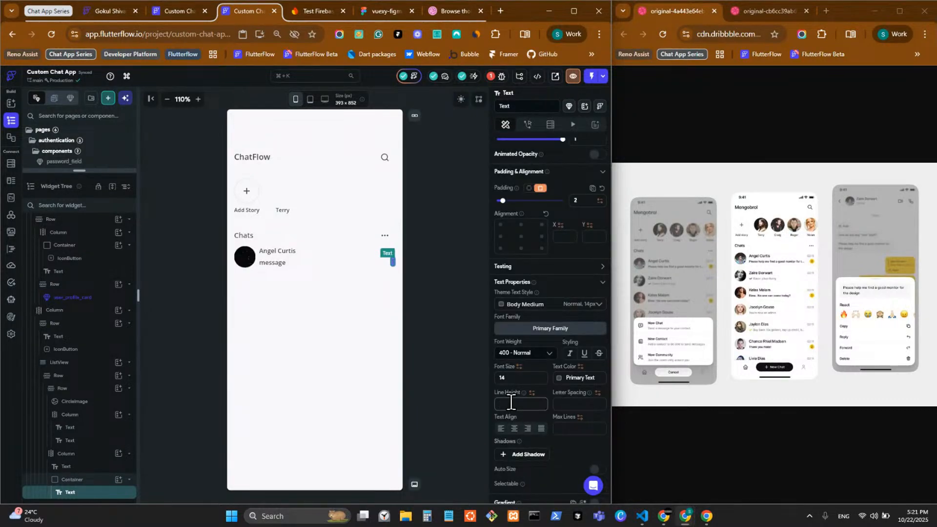
pyautogui.click(420, 264)
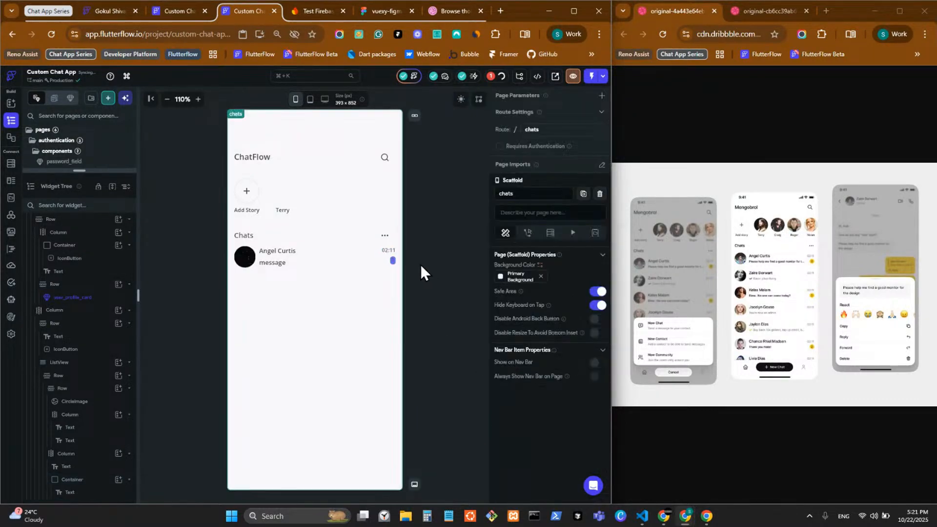
pyautogui.click(393, 264)
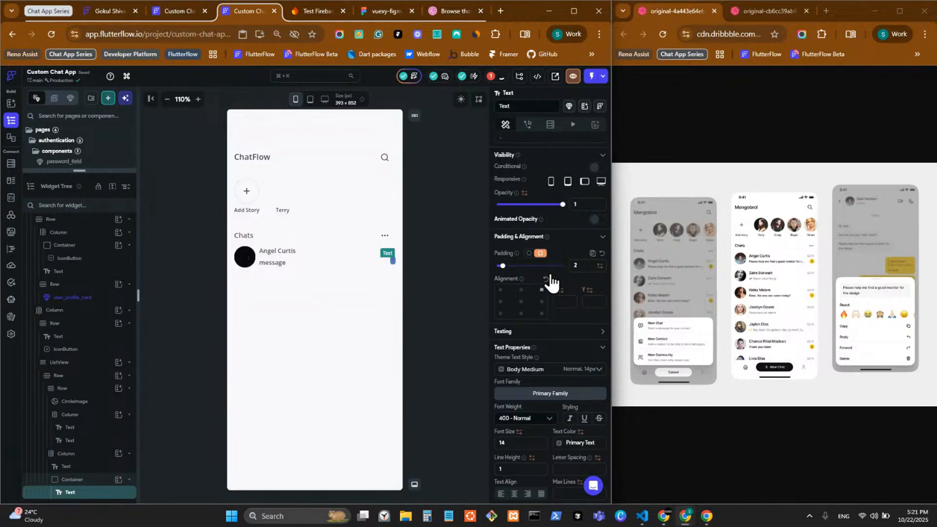
# Switch the badge text padding to per-side values and enter the left and right padding
pyautogui.click(529, 253)
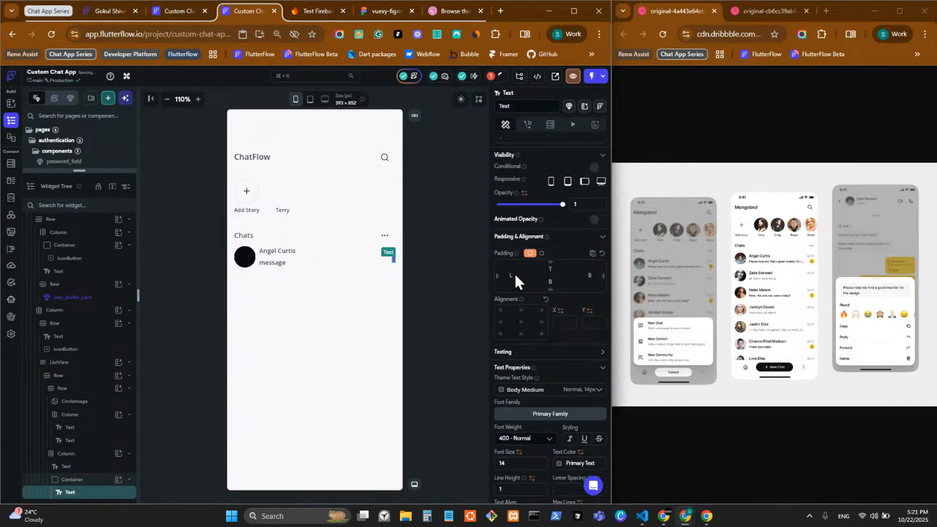
pyautogui.click(513, 275)
pyautogui.write('2')
pyautogui.click(590, 275)
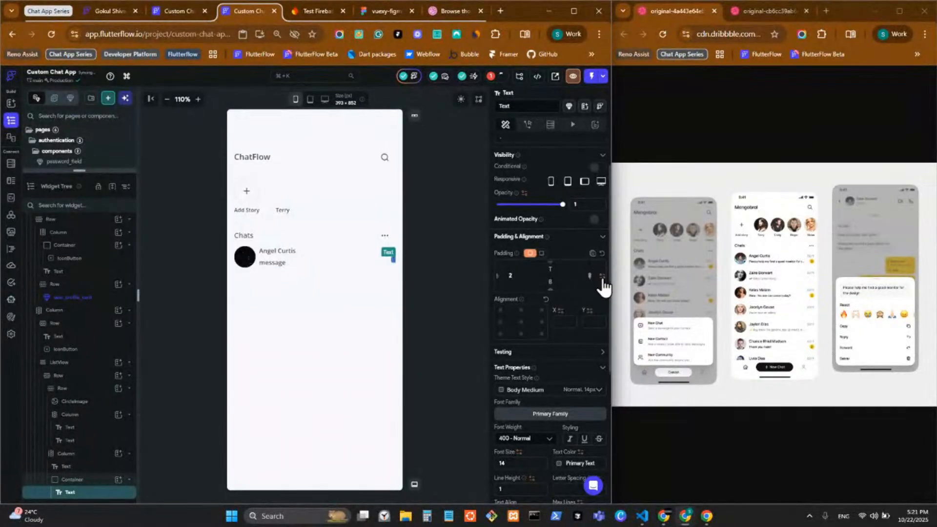
pyautogui.write('2')
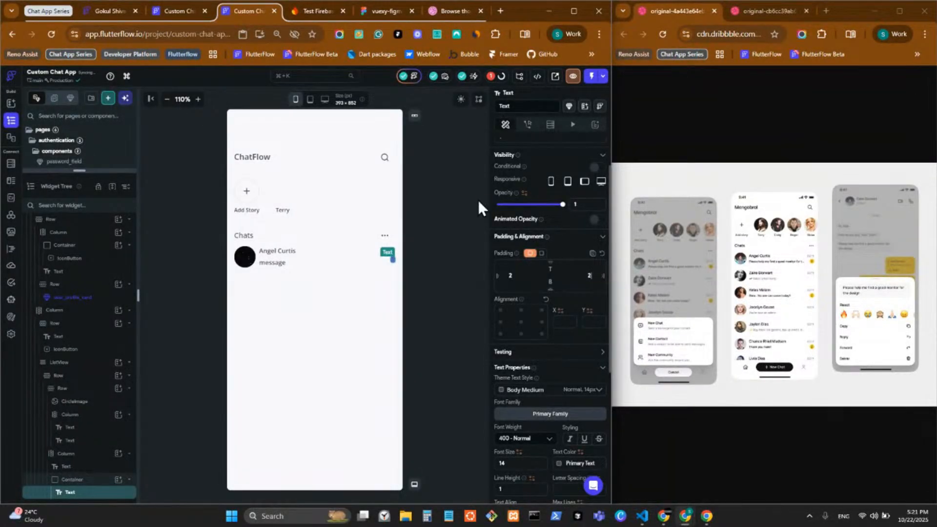
pyautogui.click(436, 274)
# Finish the badge text padding at 4 left/right and 2 top/bottom
pyautogui.click(394, 259)
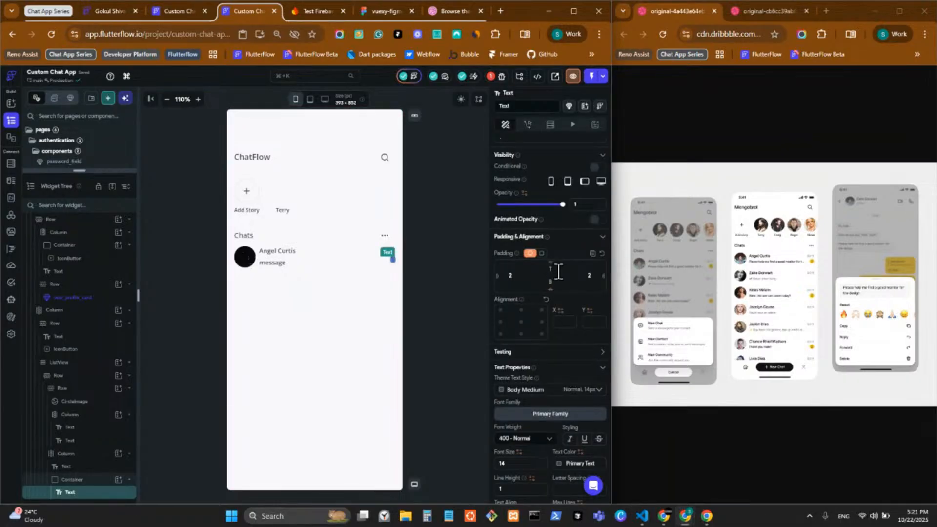
pyautogui.click(558, 272)
pyautogui.write('2')
pyautogui.write('2')
pyautogui.write('4')
pyautogui.click(590, 274)
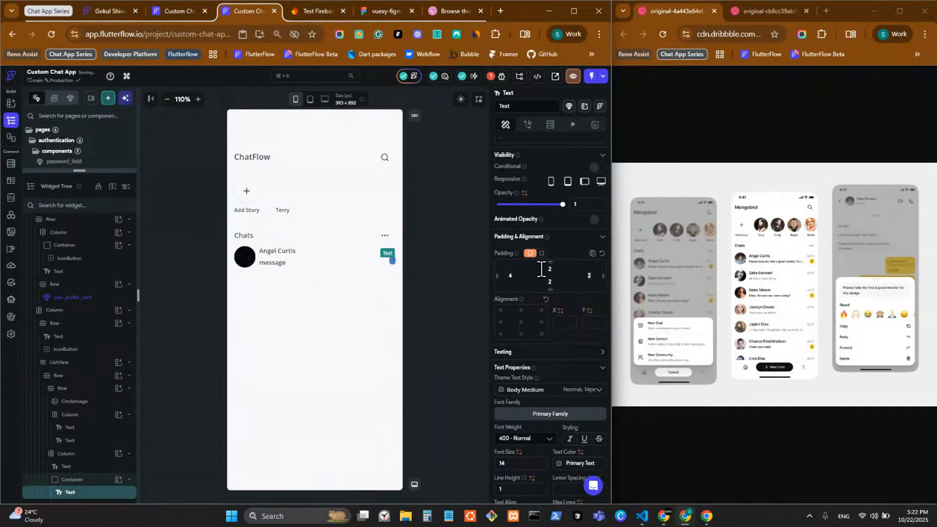
pyautogui.click(443, 288)
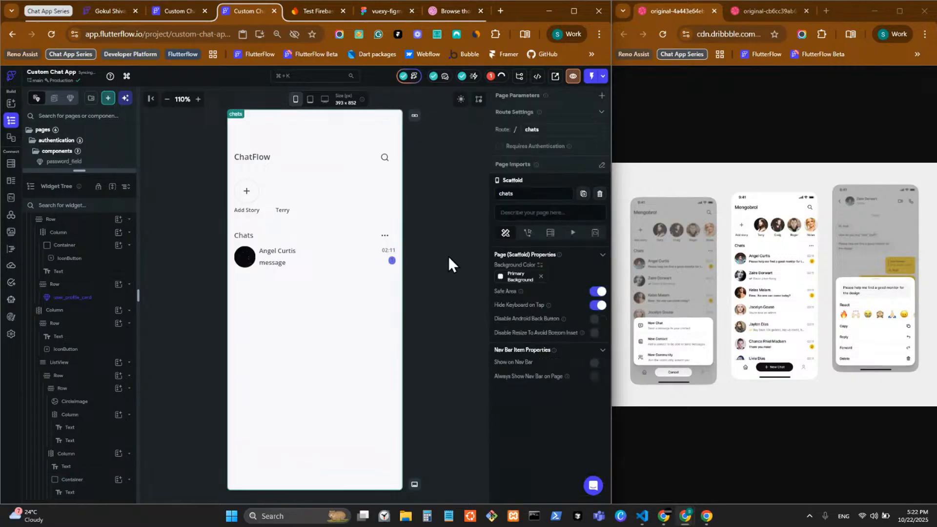
pyautogui.click(393, 262)
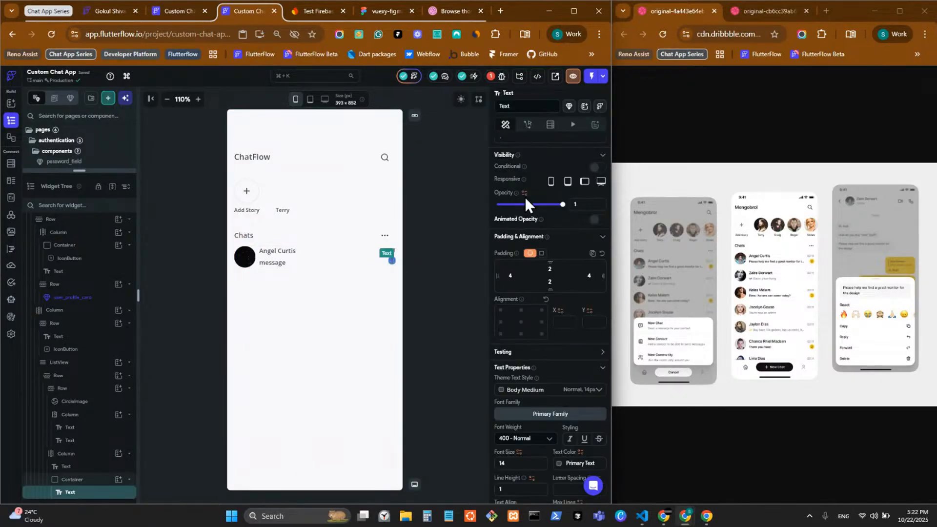
pyautogui.click(503, 186)
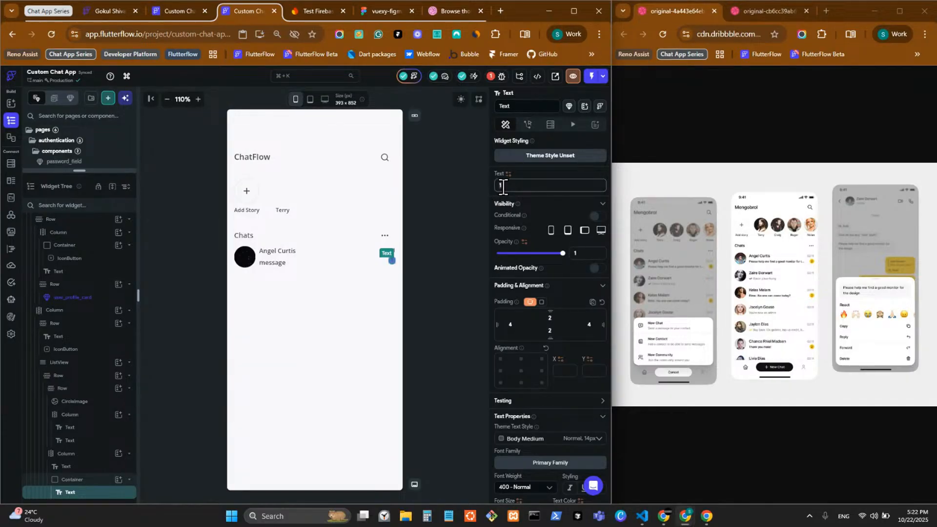
# Enter a new badge value and make the badge text Secondary Background white
pyautogui.write('2')
pyautogui.write('00')
pyautogui.click(429, 274)
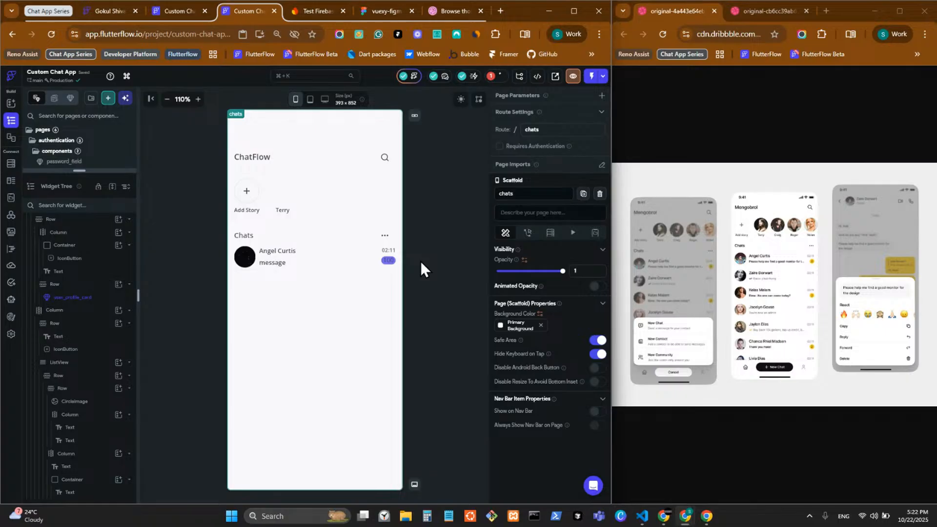
pyautogui.click(394, 261)
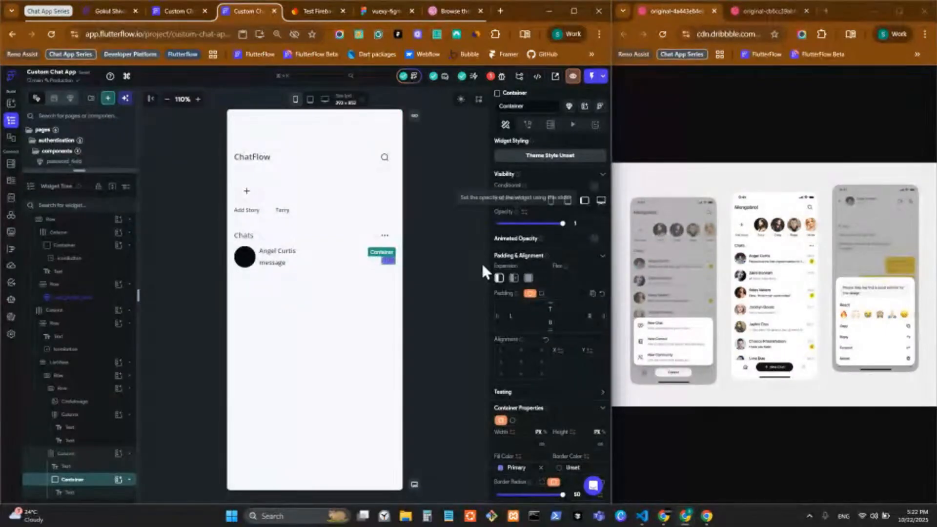
pyautogui.click(388, 259)
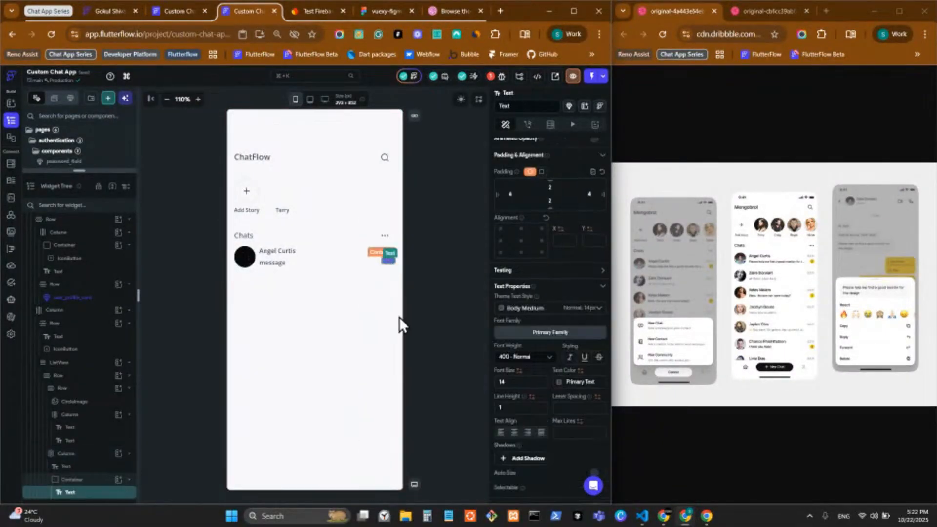
pyautogui.click(564, 379)
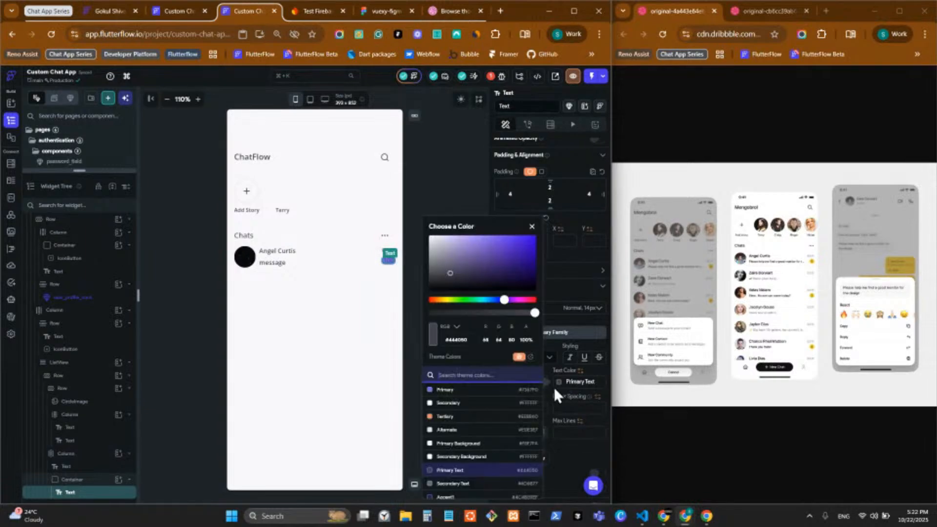
pyautogui.click(462, 455)
pyautogui.click(406, 176)
pyautogui.click(412, 180)
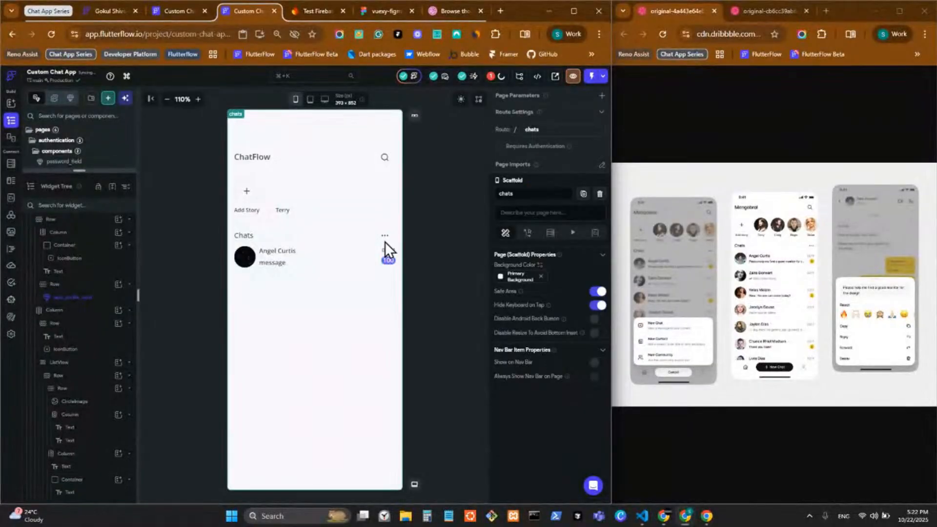
# Change the badge value from 100 to 1 and try Primary Text colour
pyautogui.click(389, 260)
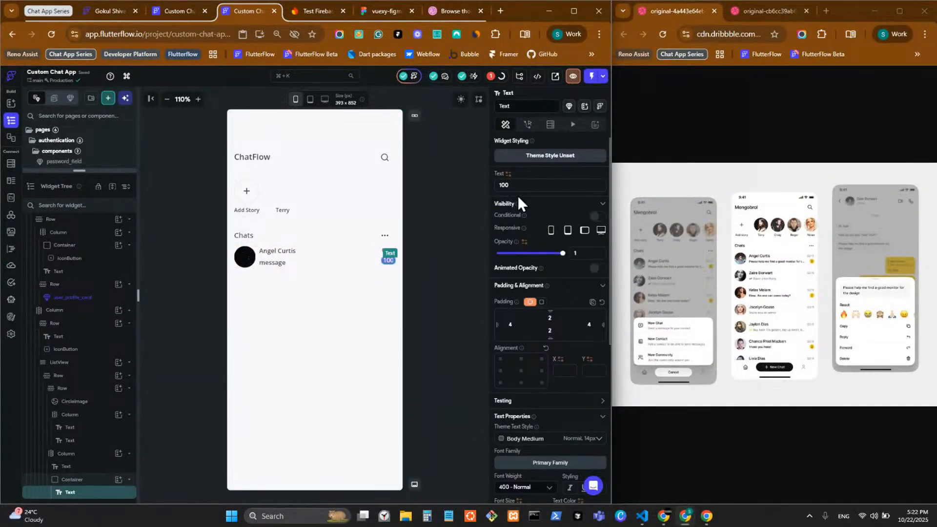
pyautogui.moveTo(525, 185); pyautogui.dragTo(449, 195)
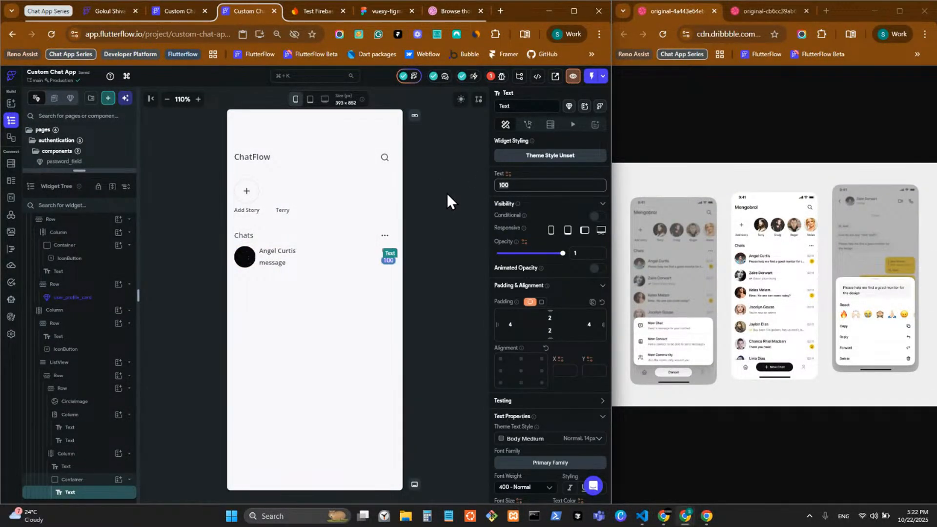
pyautogui.write('1')
pyautogui.scroll(-5, 531, 379)
pyautogui.click(559, 232)
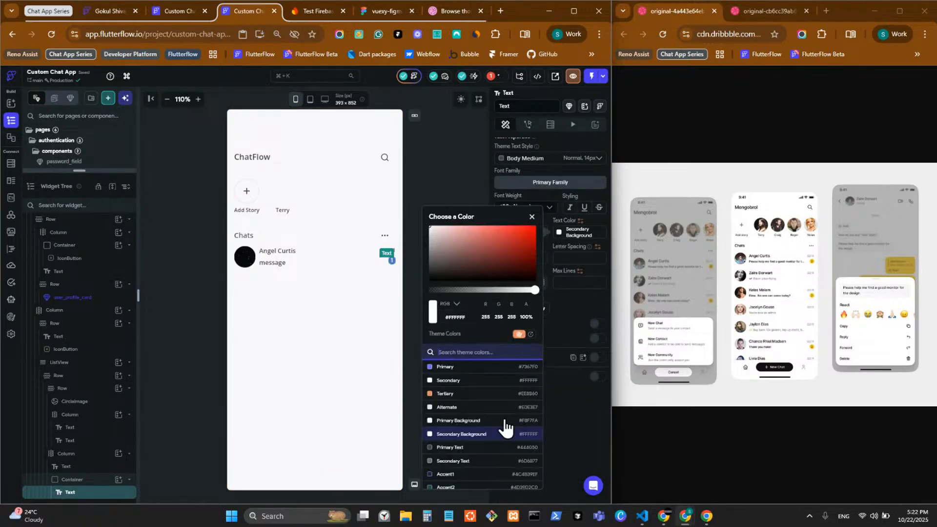
pyautogui.click(479, 448)
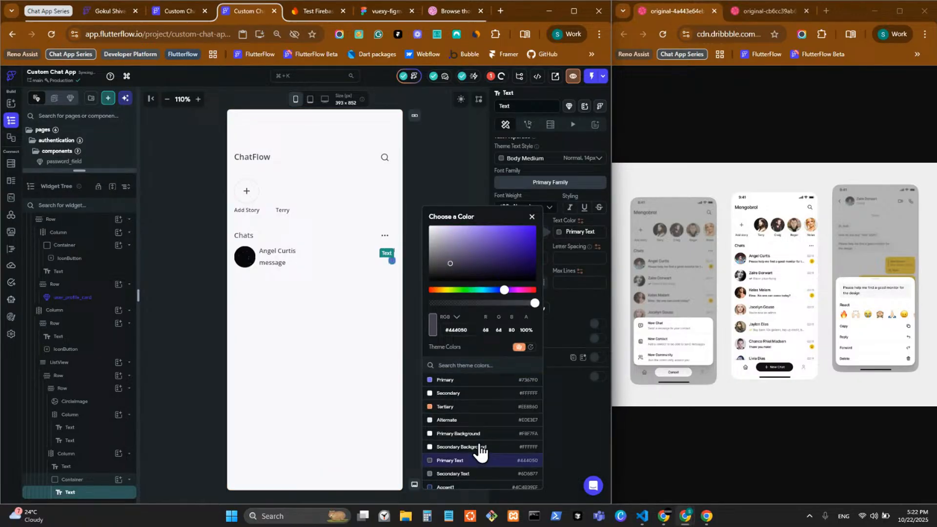
pyautogui.click(563, 407)
pyautogui.click(411, 350)
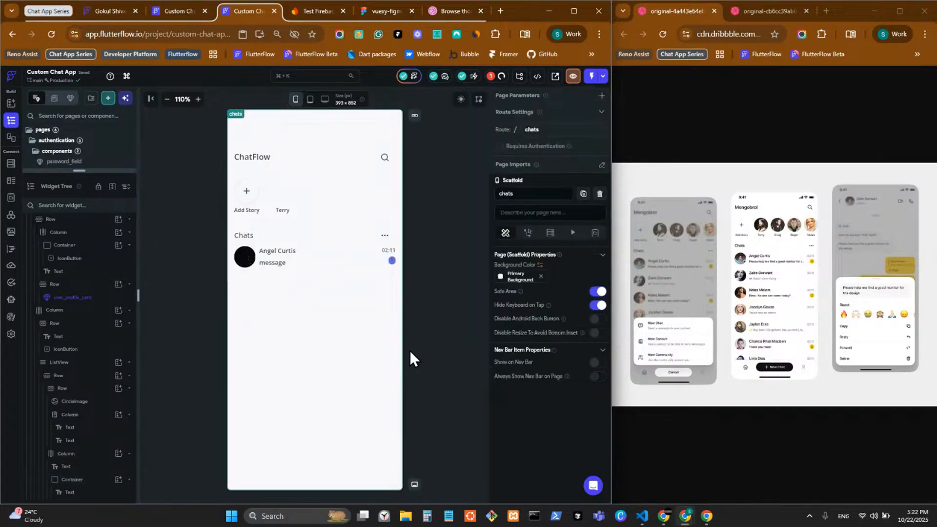
# Set the badge text colour back to Secondary Background
pyautogui.click(391, 261)
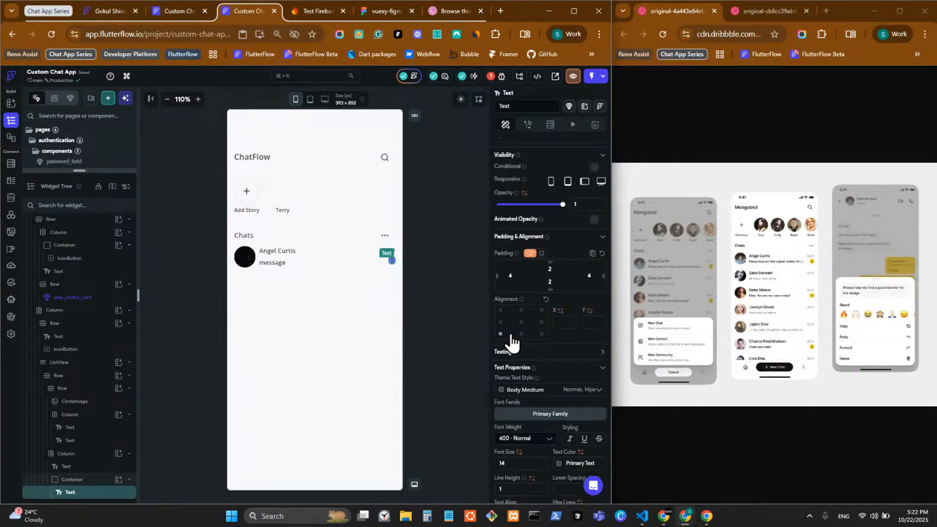
pyautogui.scroll(-3, 522, 344)
pyautogui.click(560, 269)
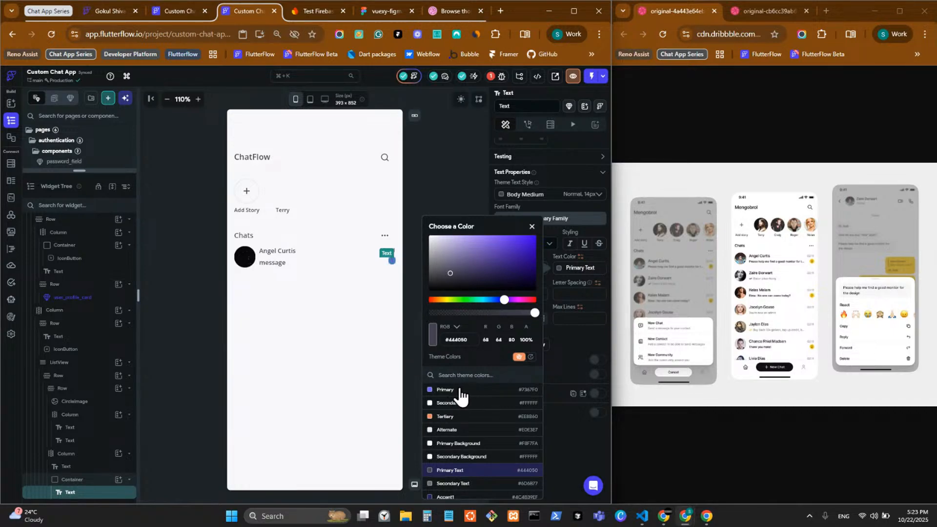
pyautogui.click(508, 457)
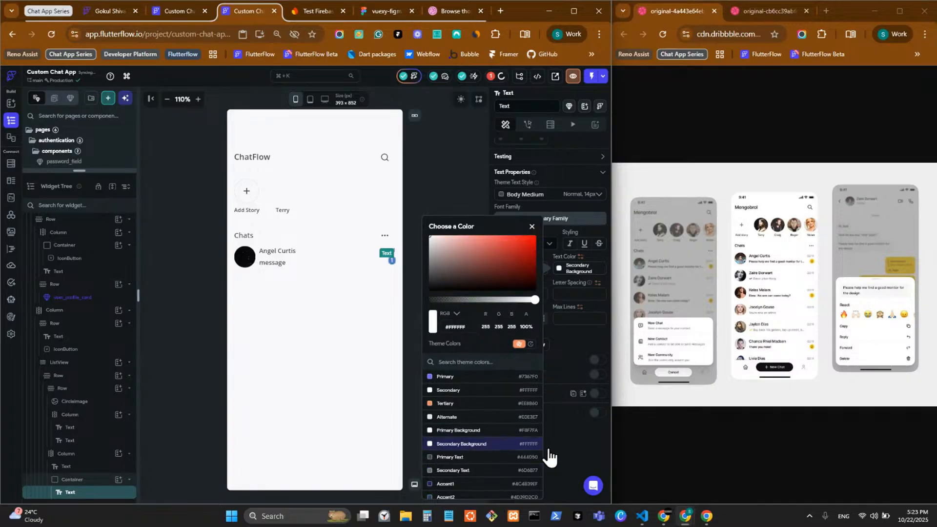
pyautogui.click(471, 229)
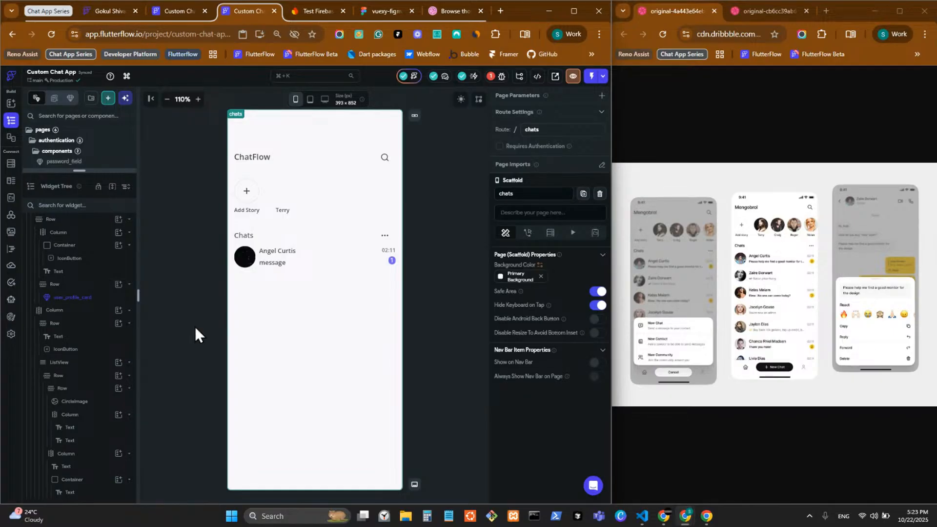
# Zoom the canvas to 125% and set the name-and-message column to Expanded
pyautogui.click(198, 102)
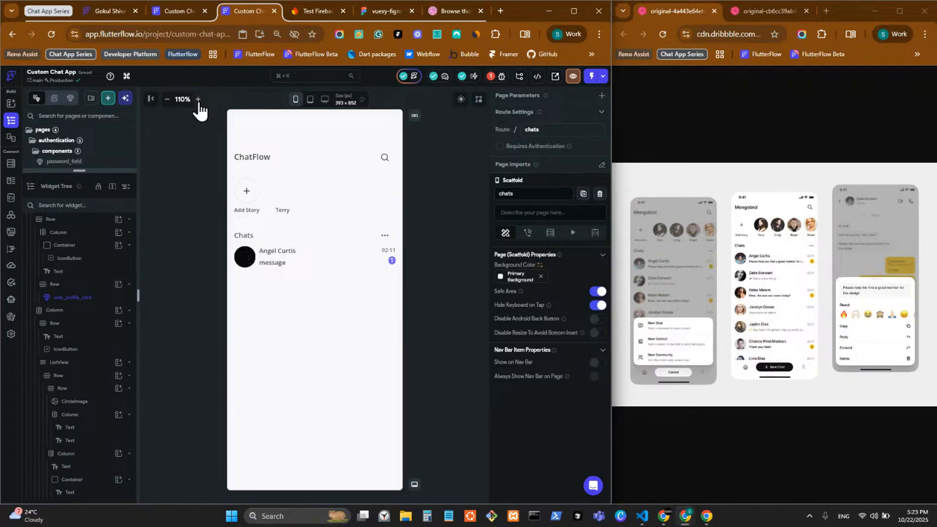
pyautogui.click(199, 102)
pyautogui.click(273, 287)
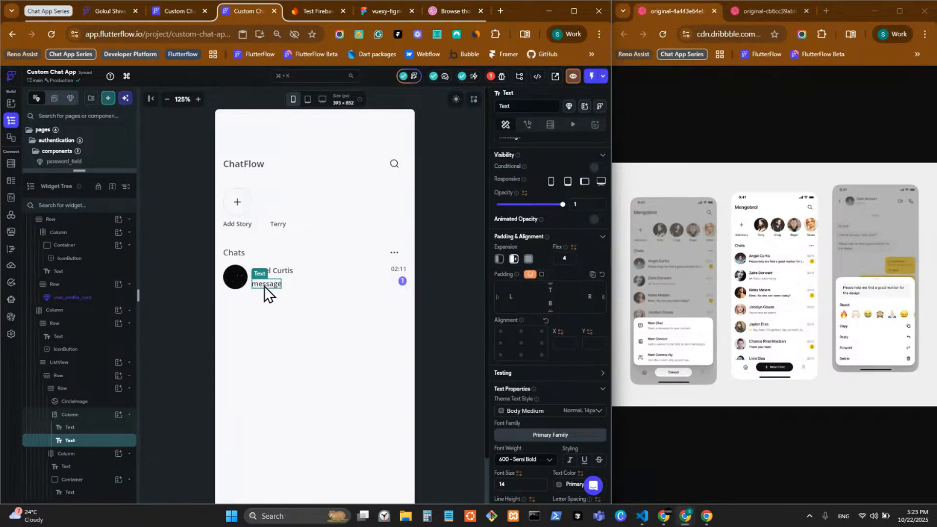
pyautogui.rightClick(264, 286)
pyautogui.click(264, 286)
pyautogui.click(288, 282)
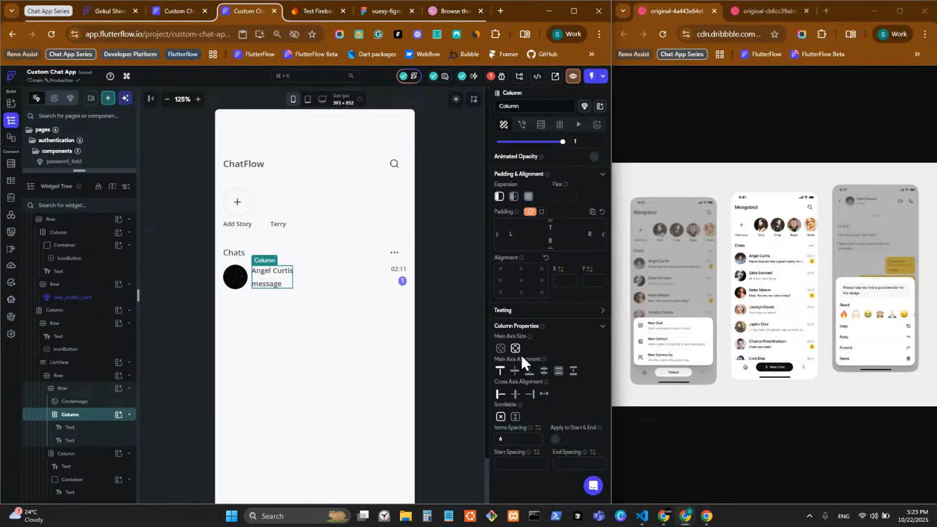
pyautogui.click(529, 196)
pyautogui.click(283, 273)
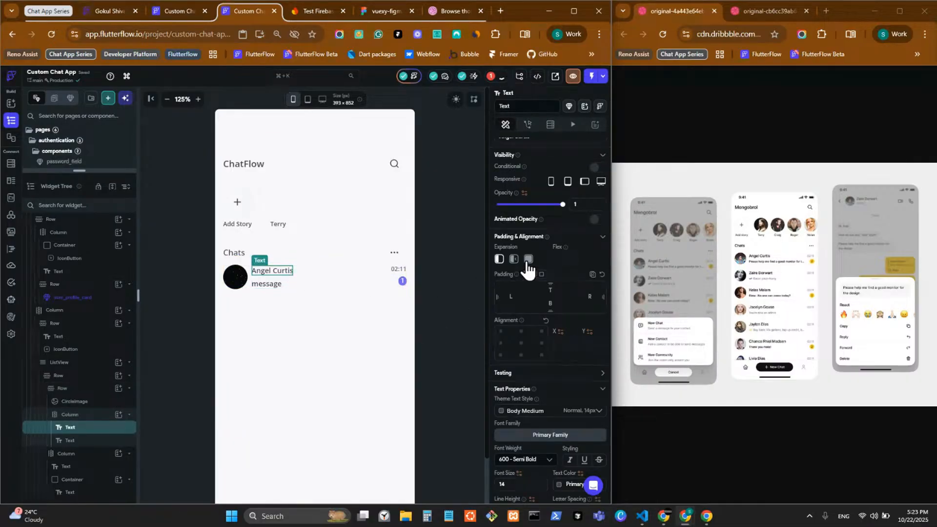
pyautogui.click(528, 259)
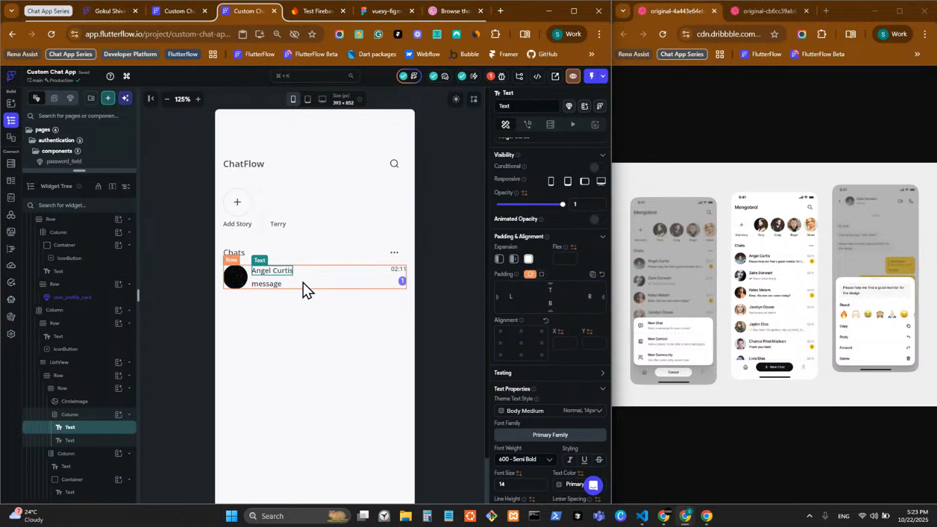
pyautogui.click(289, 280)
pyautogui.click(543, 394)
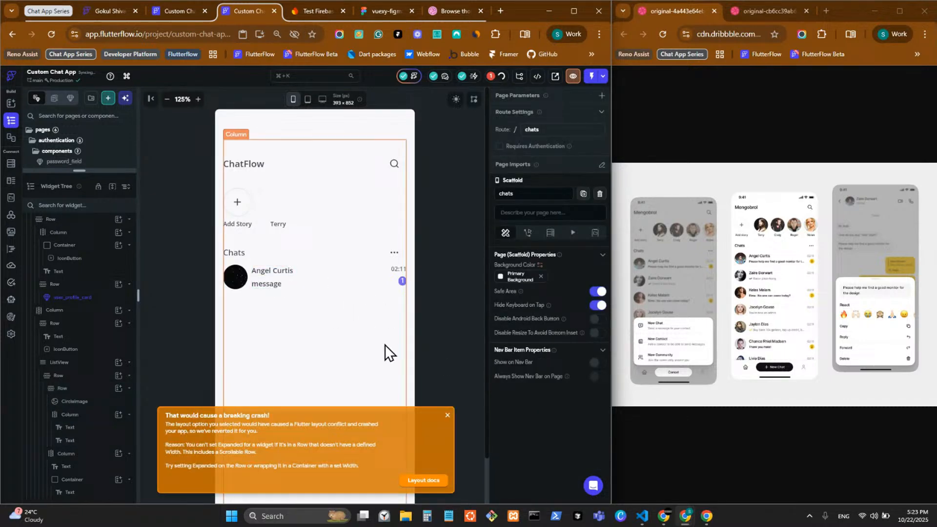
pyautogui.click(289, 280)
pyautogui.click(249, 285)
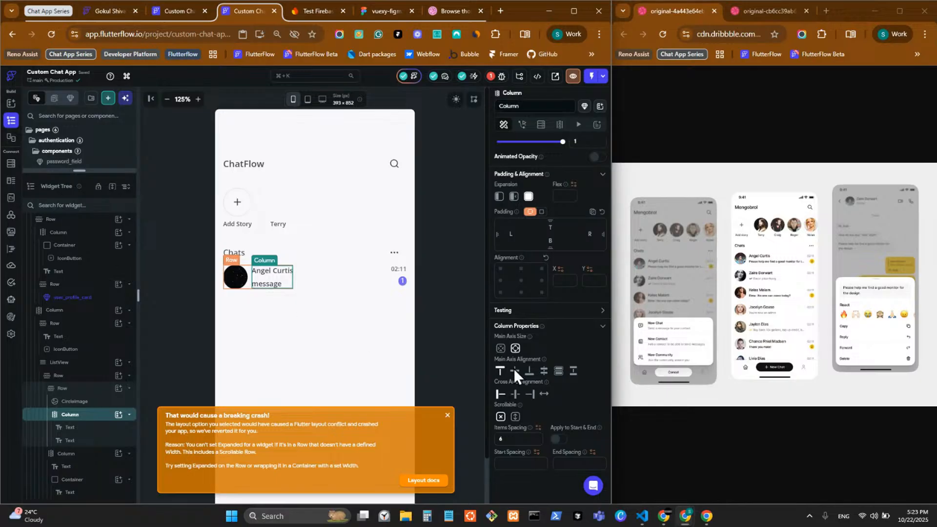
pyautogui.click(530, 197)
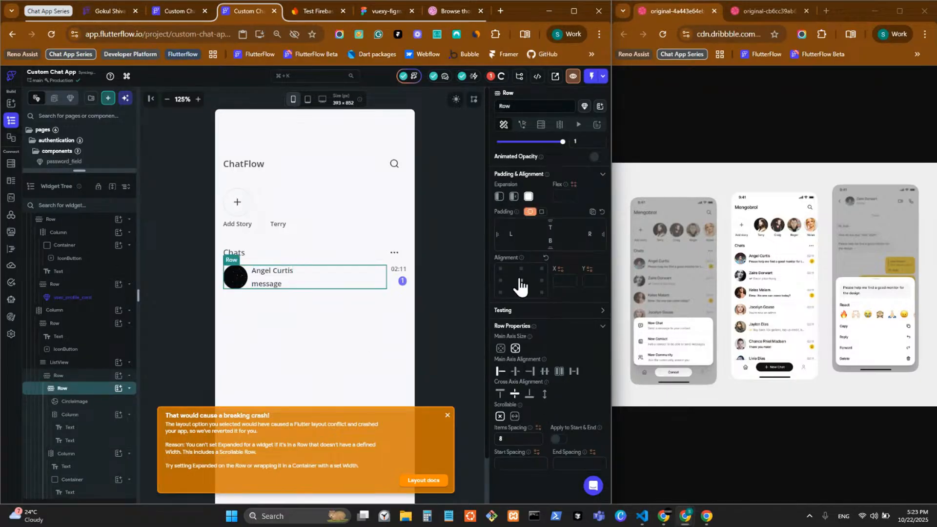
# Undo the trial changes and leave the name-and-message column set to Expanded
pyautogui.click(291, 274)
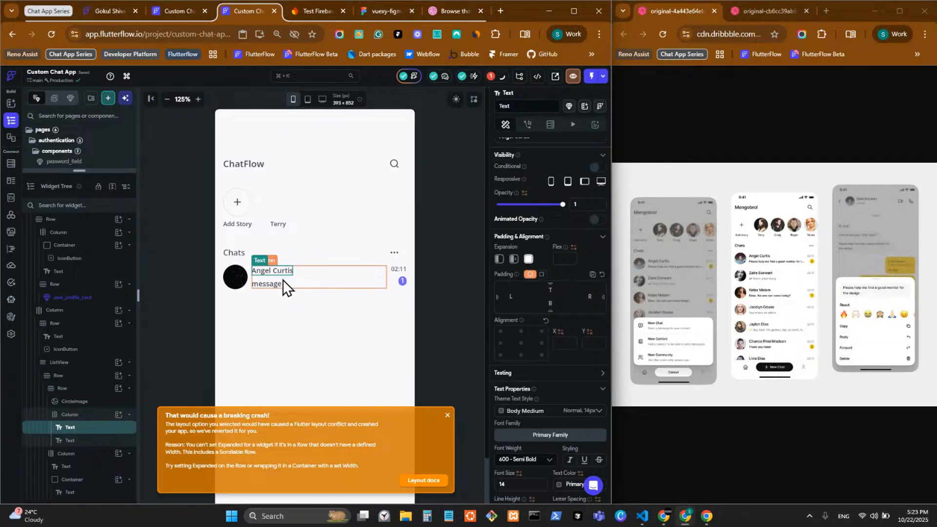
pyautogui.click(302, 283)
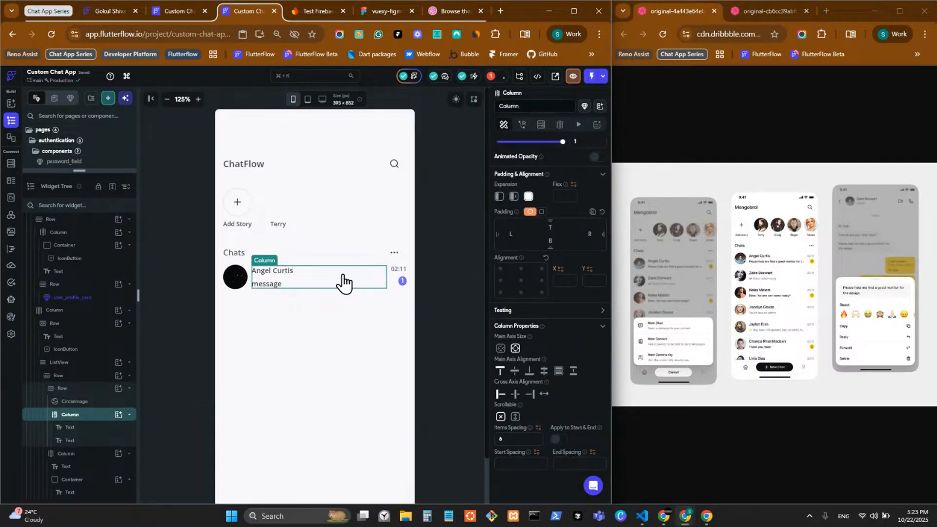
pyautogui.hotkey('ctrl', 'z')
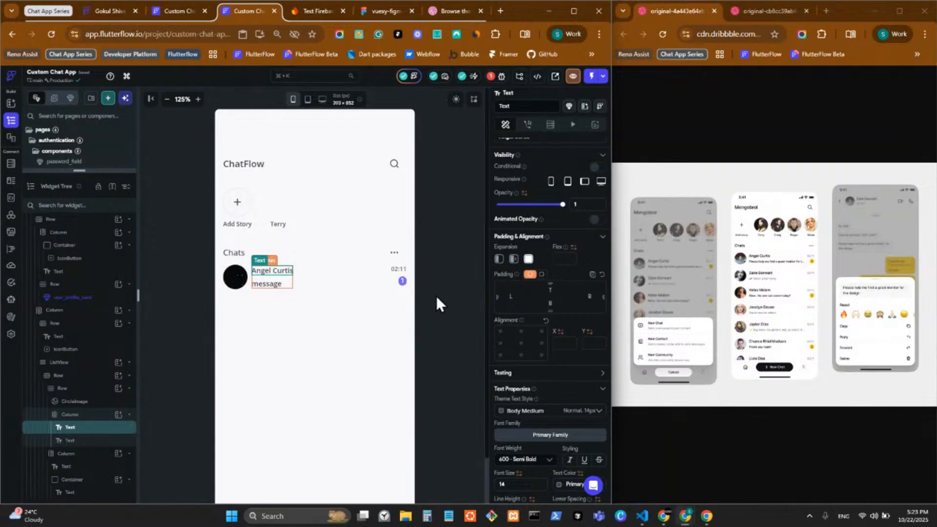
pyautogui.click(527, 197)
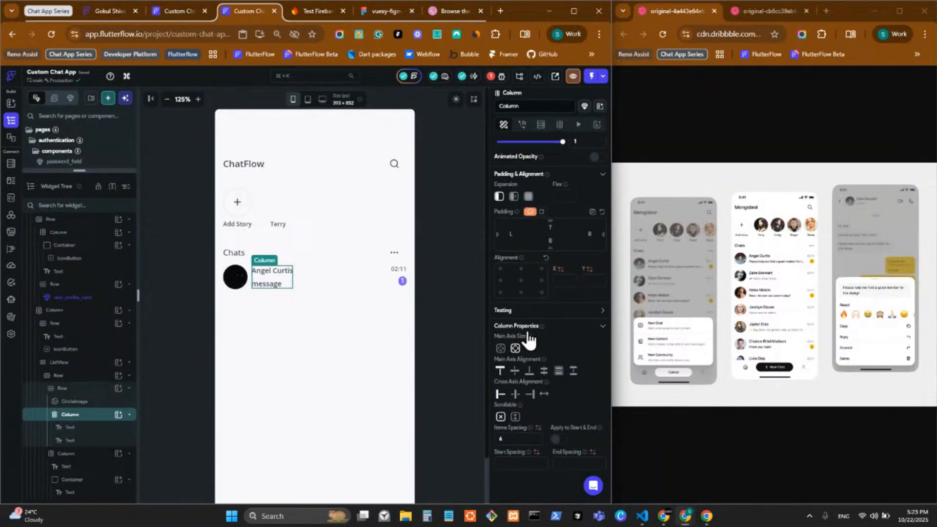
pyautogui.click(499, 197)
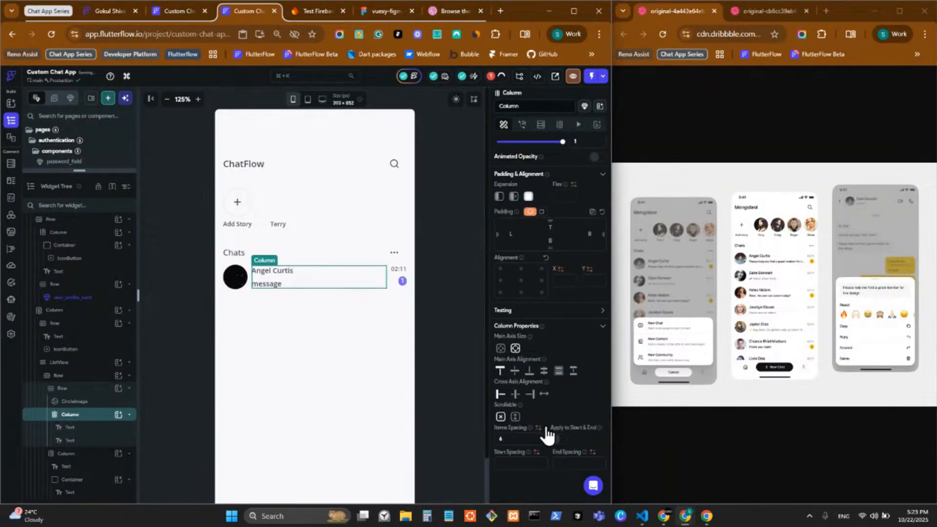
pyautogui.click(544, 395)
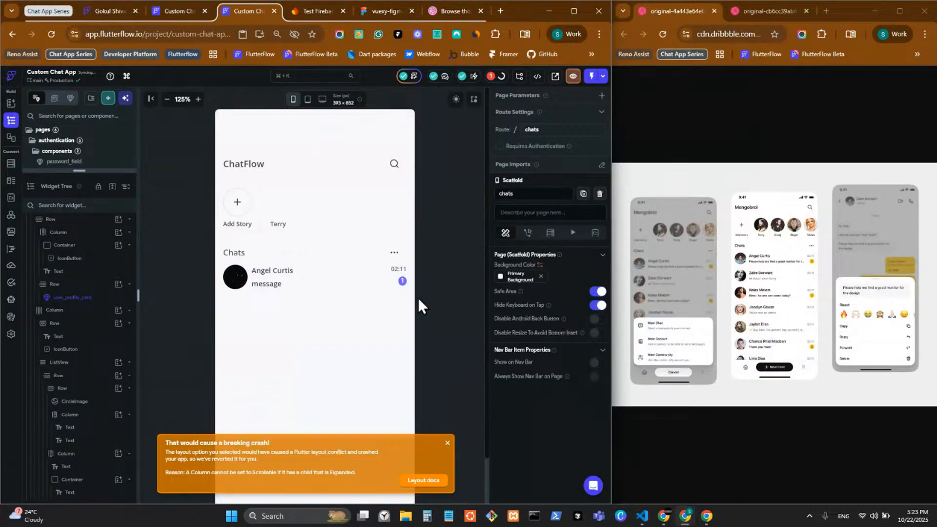
pyautogui.click(273, 283)
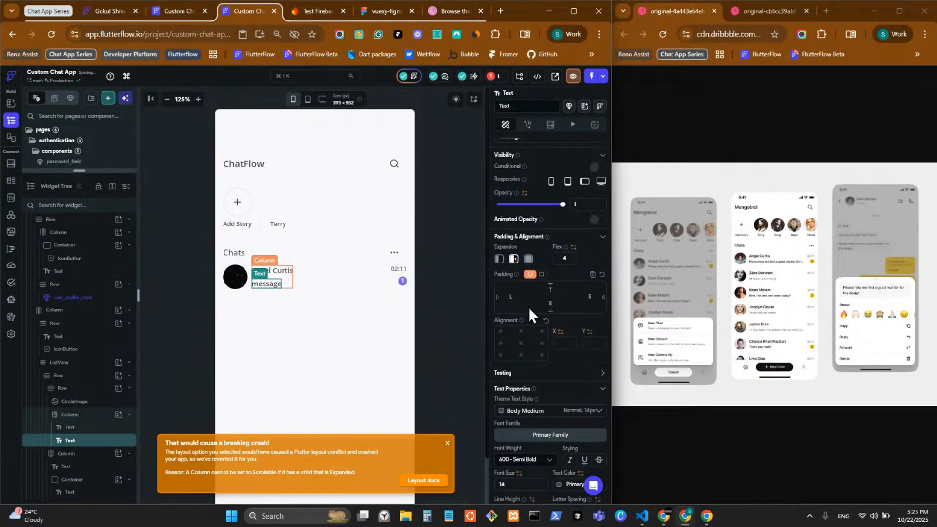
pyautogui.press('Escape')
pyautogui.click(528, 196)
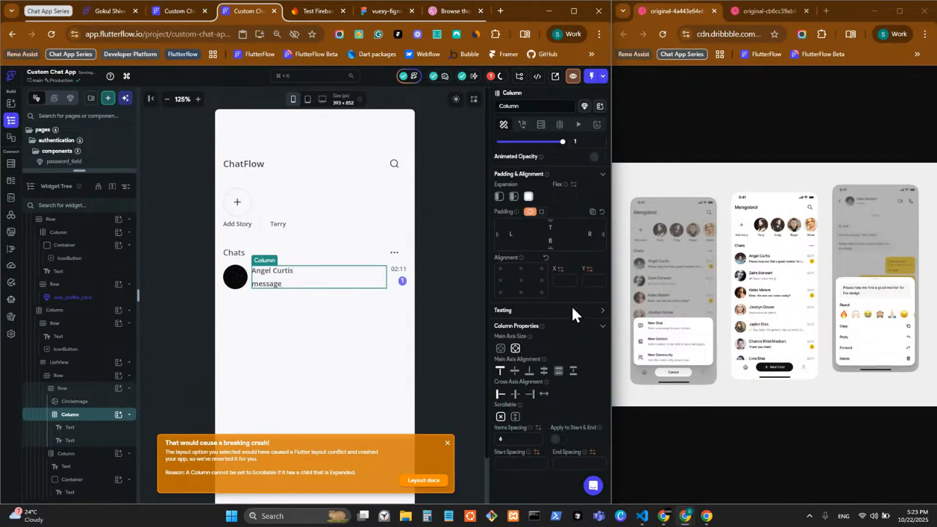
pyautogui.click(291, 272)
# Set the name-and-message column's Cross Axis Alignment to stretch
pyautogui.scroll(-3, 551, 312)
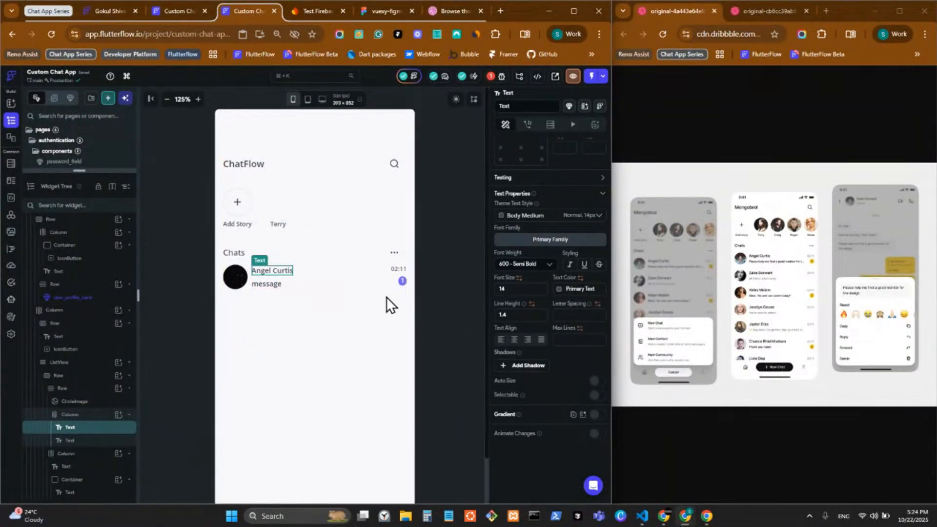
pyautogui.click(277, 292)
pyautogui.click(545, 305)
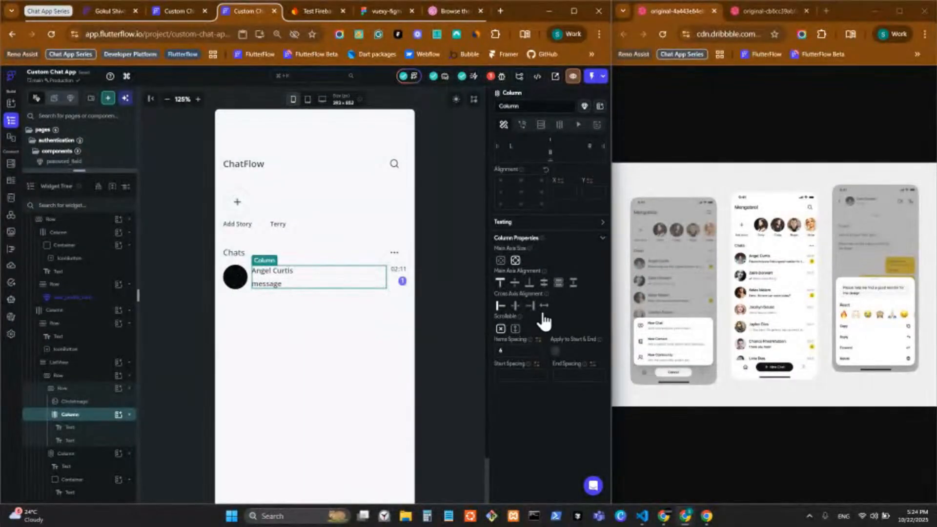
pyautogui.click(280, 284)
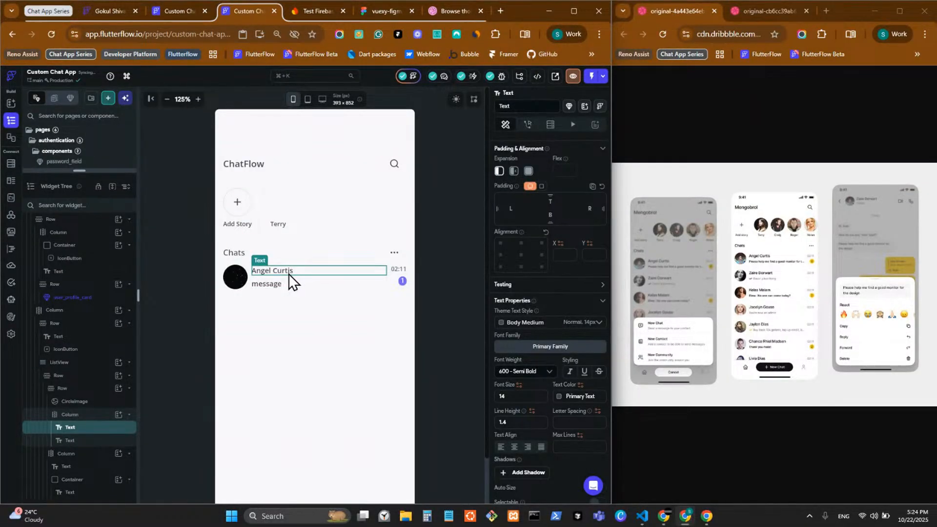
pyautogui.scroll(3, 511, 195)
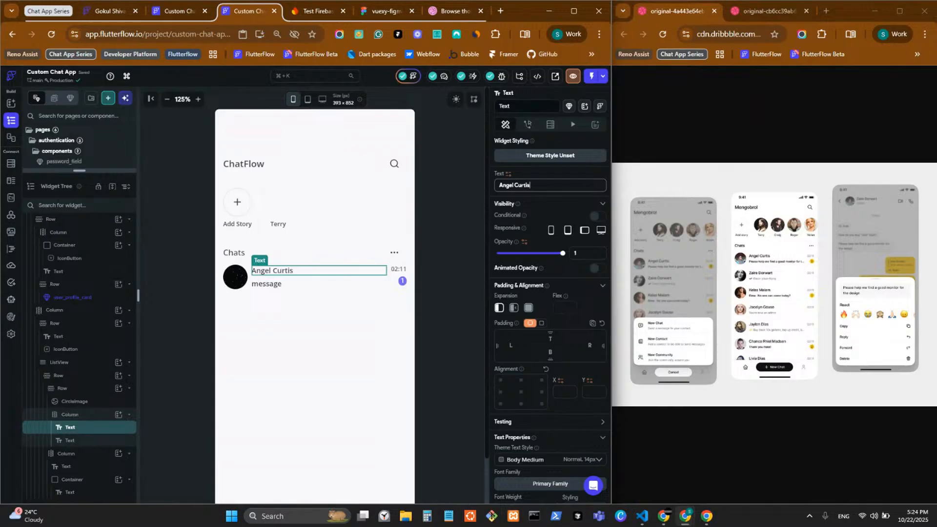
pyautogui.hotkey('alt', 'Tab')
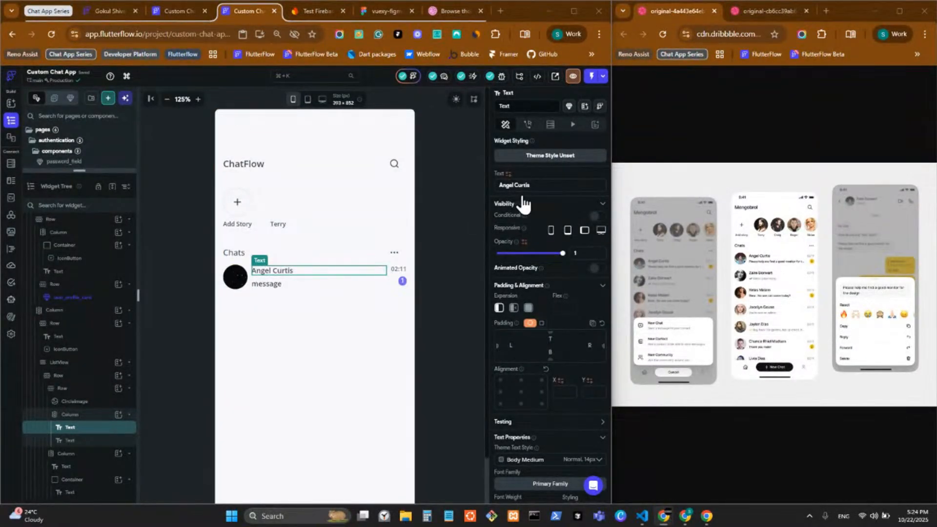
pyautogui.click(537, 186)
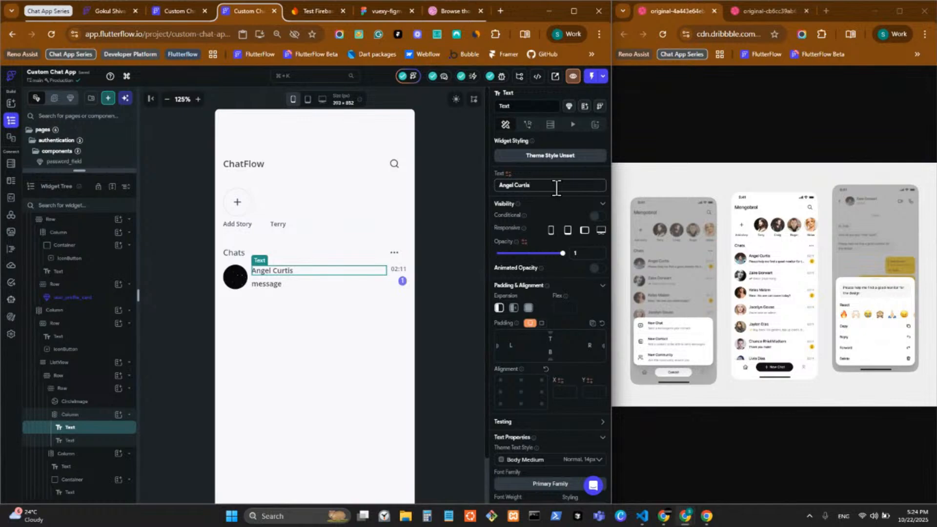
pyautogui.write('ffgfhfhgfhghgfhgfgfgfgff')
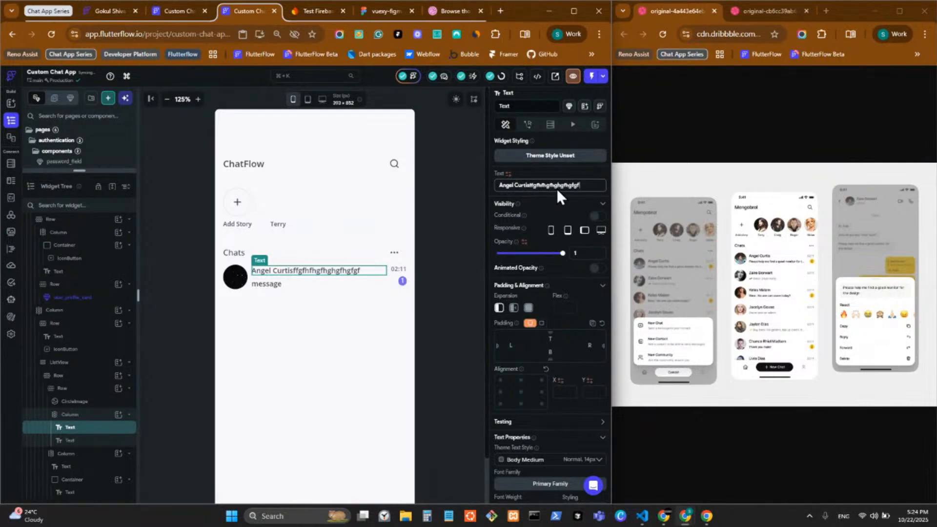
pyautogui.write('hgffhgffhg')
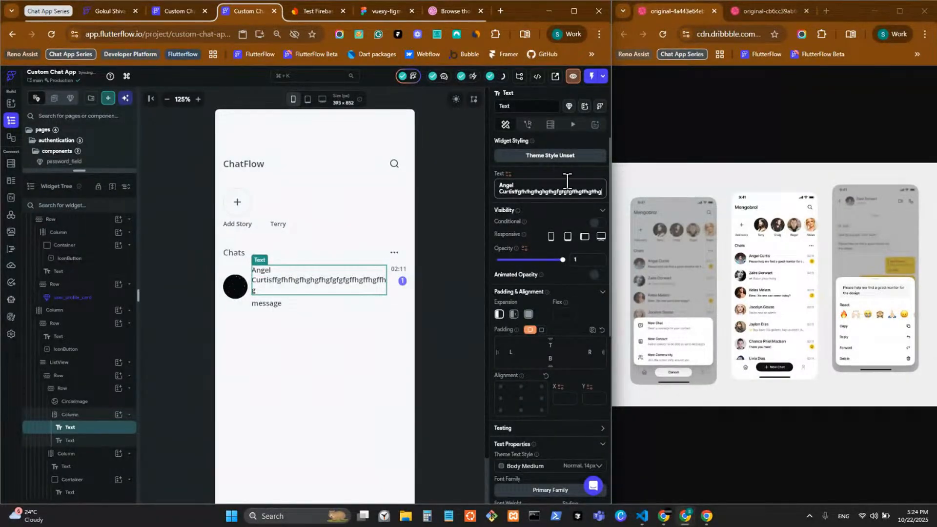
pyautogui.scroll(-5, 515, 312)
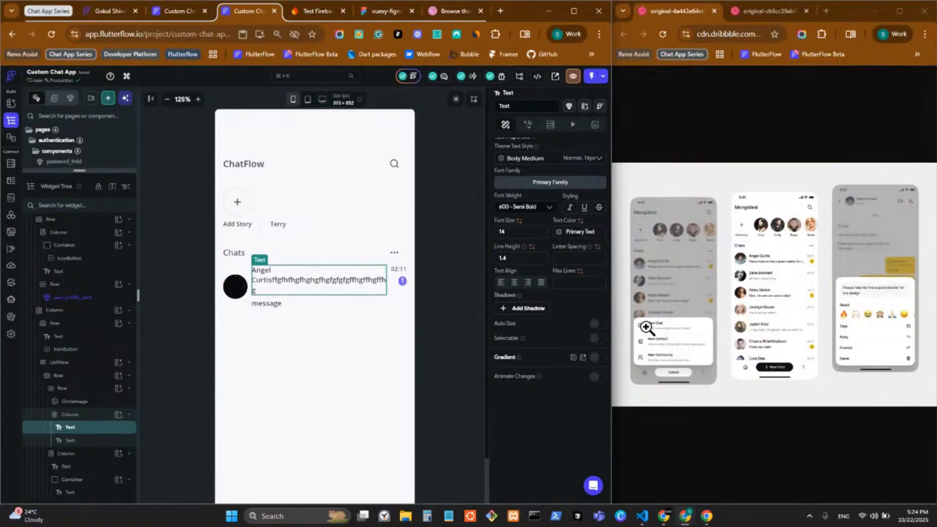
pyautogui.scroll(5, 536, 319)
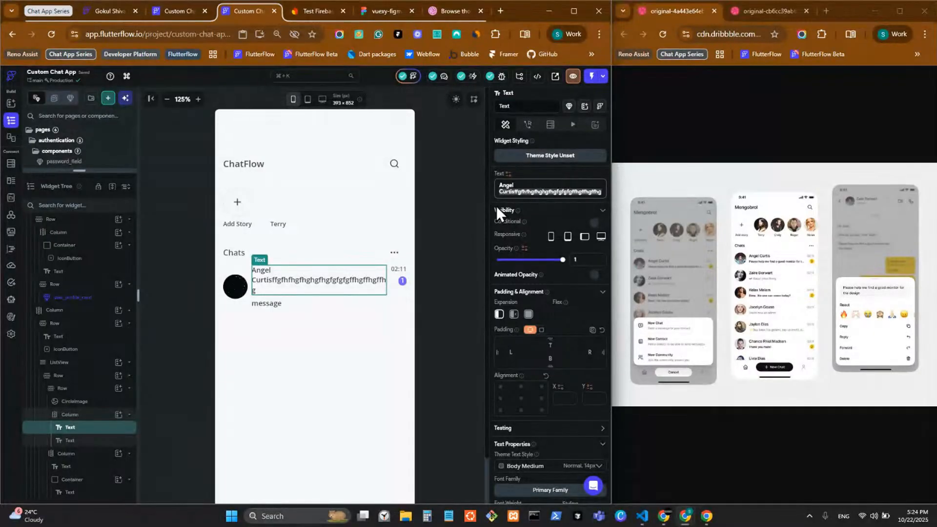
pyautogui.hotkey('ctrl', 'BackSpace')
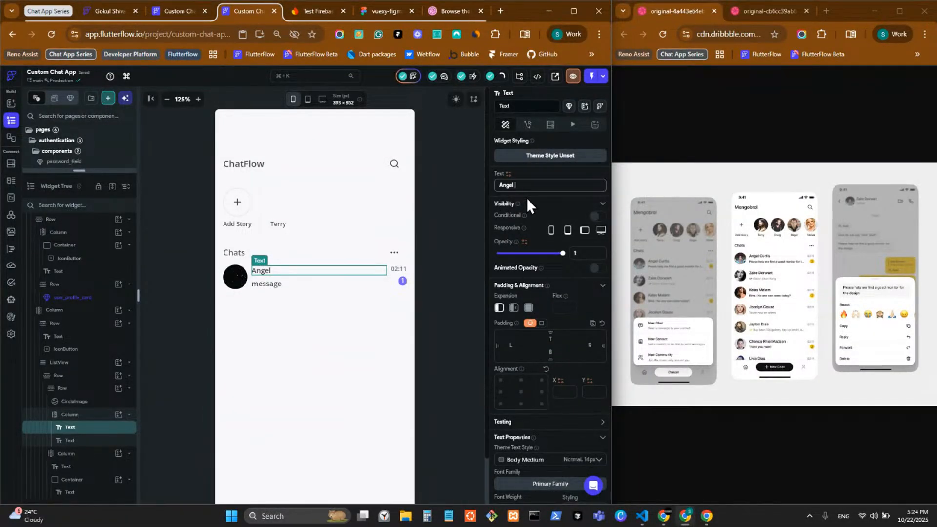
pyautogui.write('Cur')
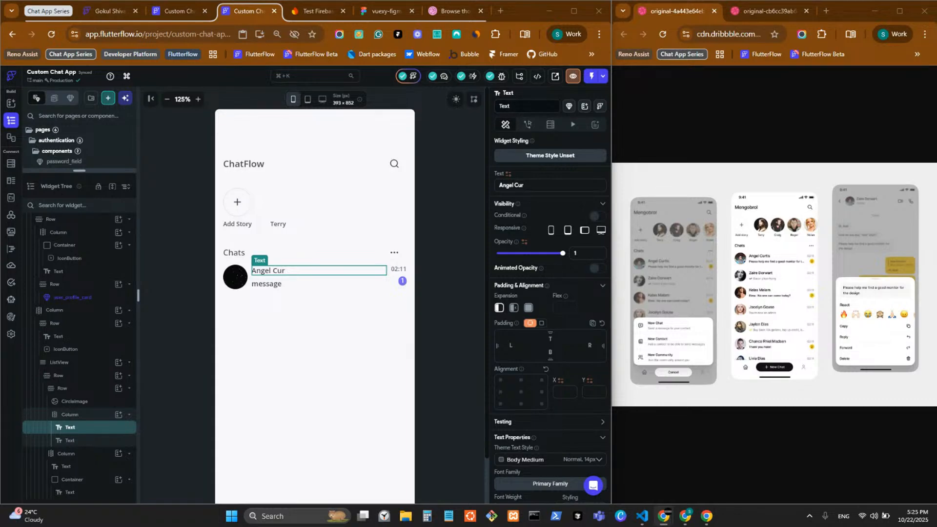
pyautogui.click(538, 186)
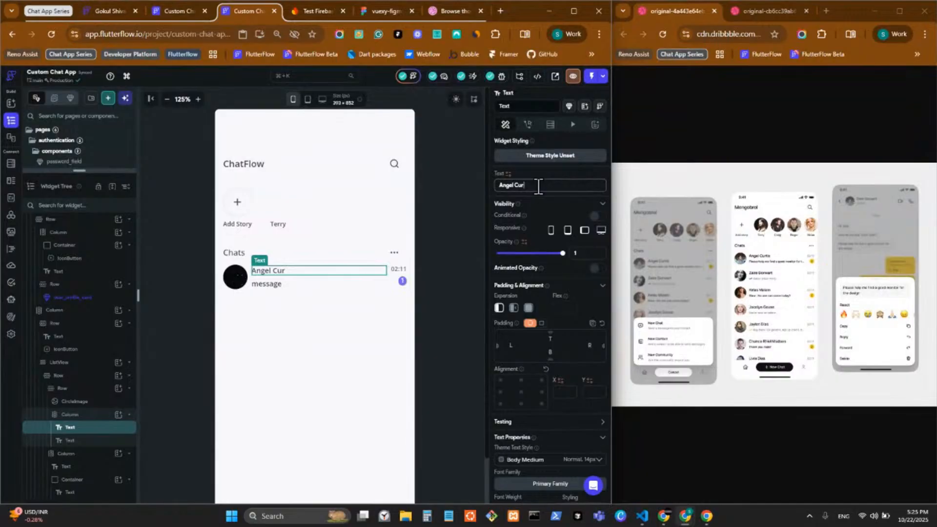
pyautogui.write('tis')
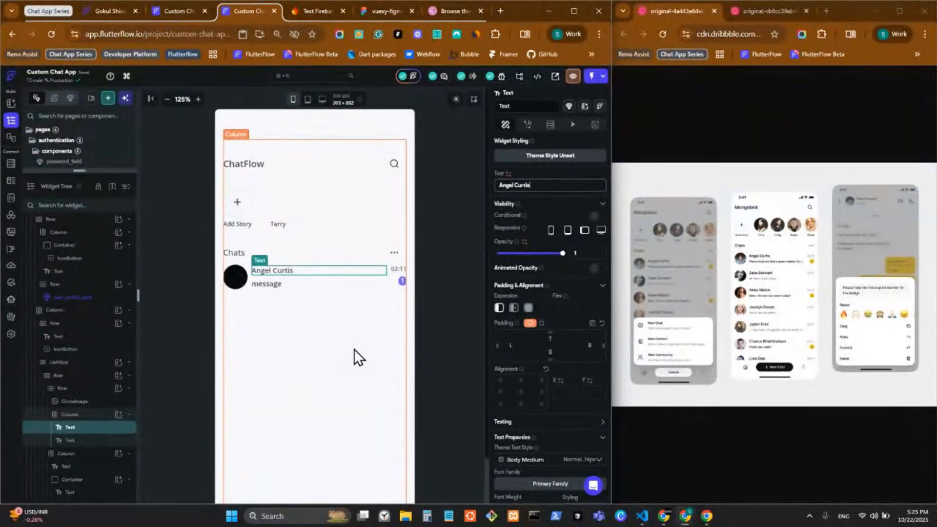
# Wrap the message text in a ConditionalBuilder
pyautogui.click(292, 287)
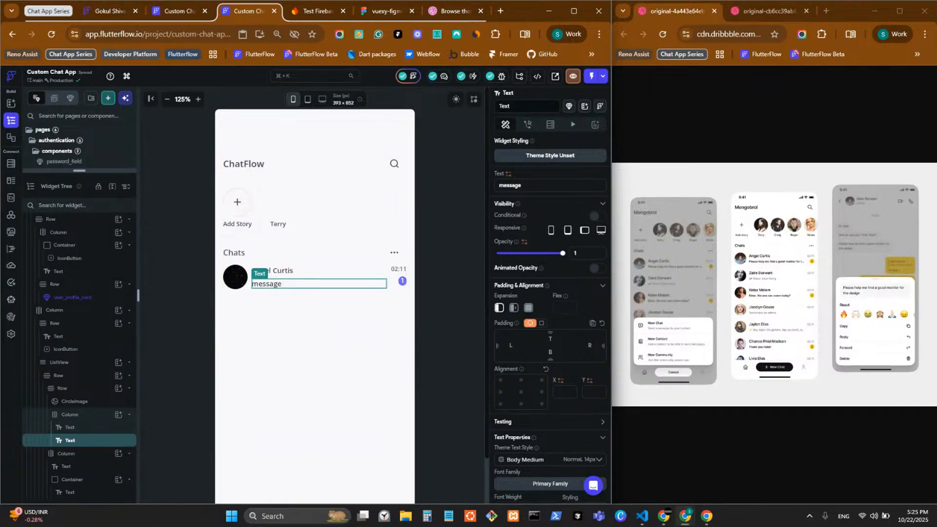
pyautogui.rightClick(273, 288)
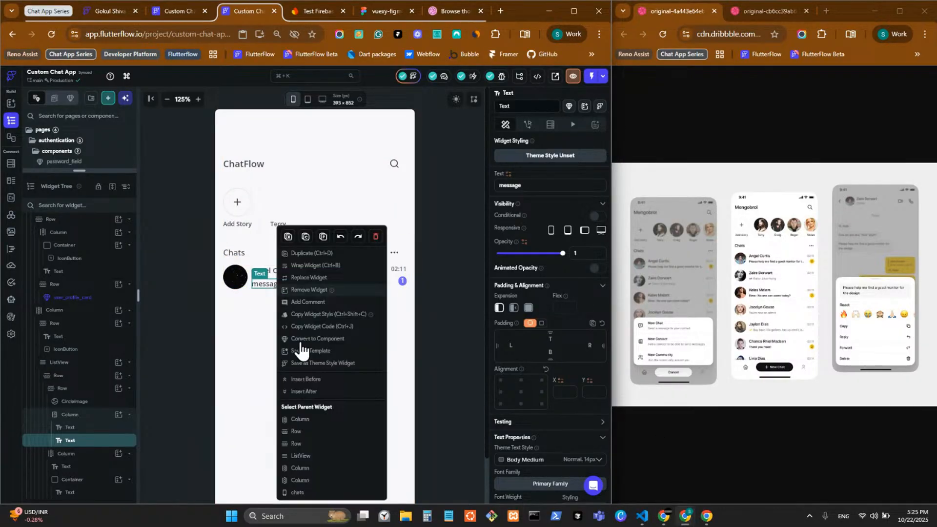
pyautogui.click(312, 265)
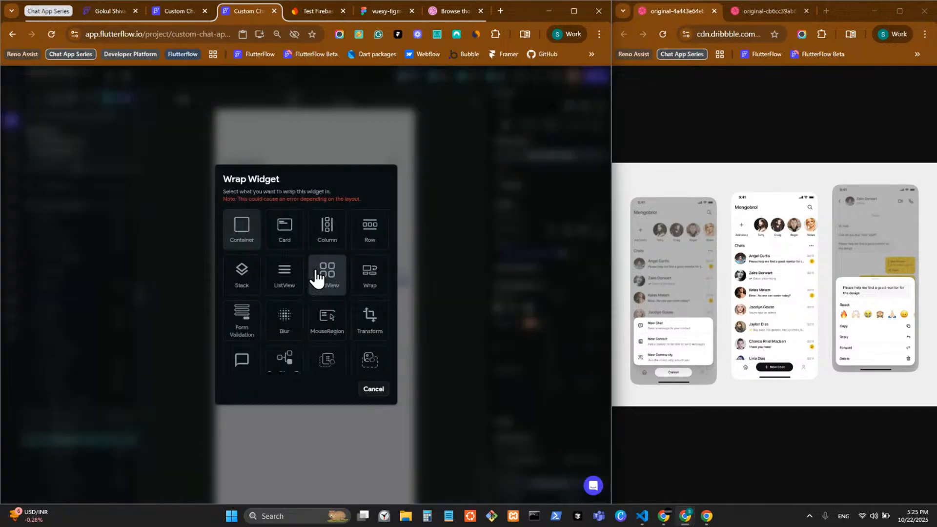
pyautogui.click(287, 361)
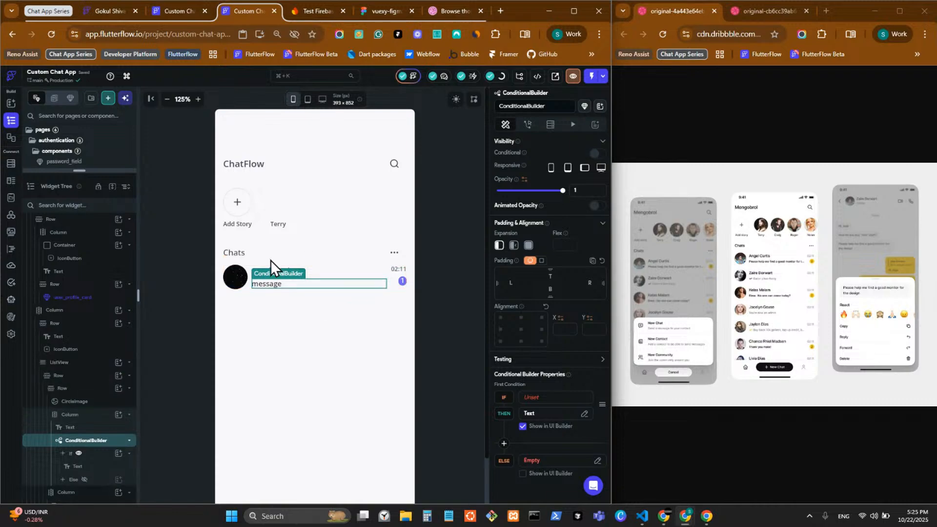
# Copy the message text and paste it into the conditional builder's Else branch
pyautogui.click(269, 288)
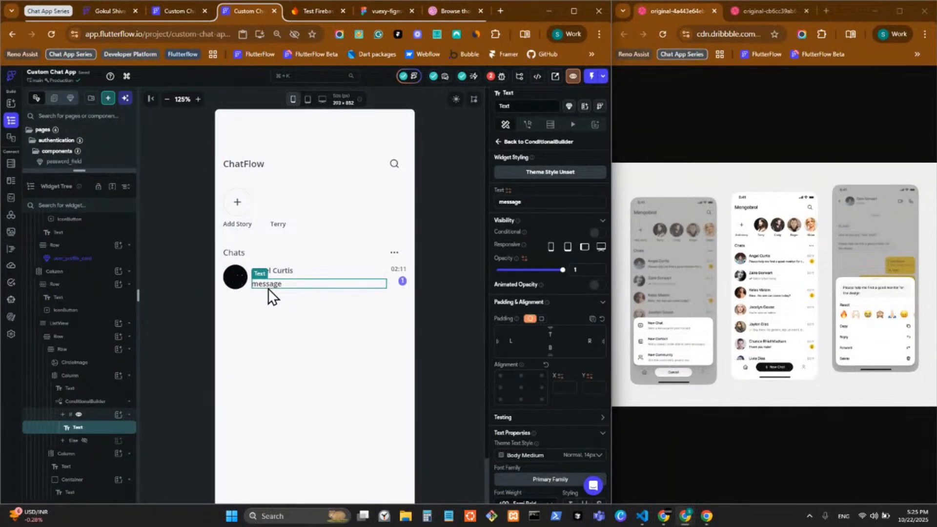
pyautogui.hotkey('ctrl', 'c')
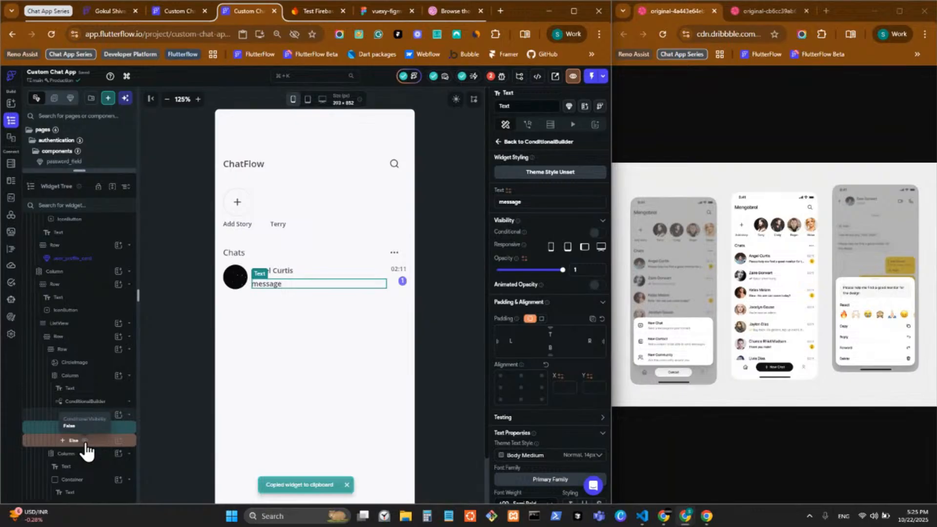
pyautogui.click(93, 450)
pyautogui.click(306, 294)
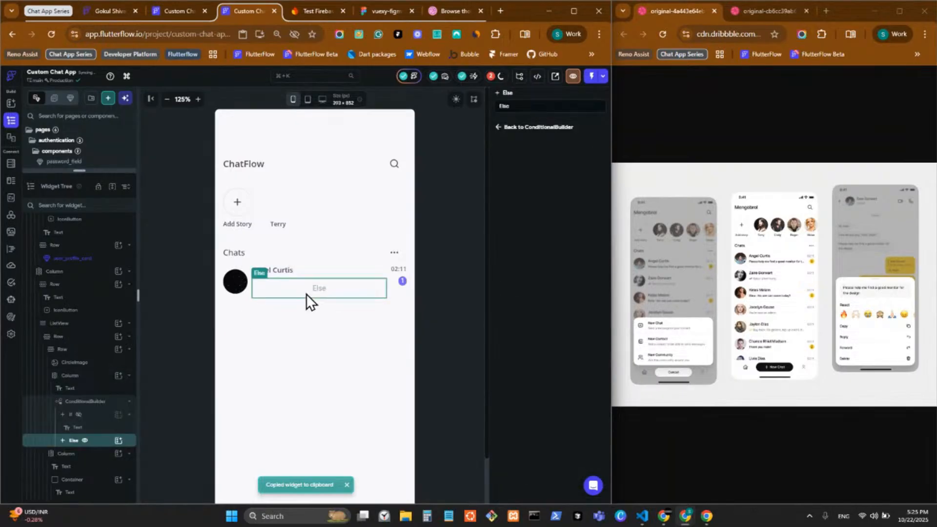
pyautogui.hotkey('ctrl', 'v')
# Wrap the Else branch's pasted message text in a Row
pyautogui.rightClick(264, 285)
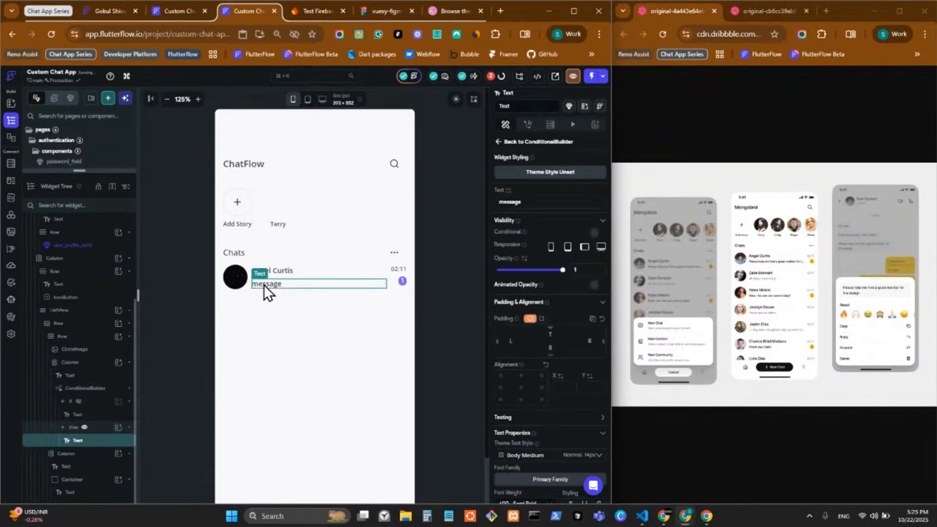
pyautogui.click(302, 267)
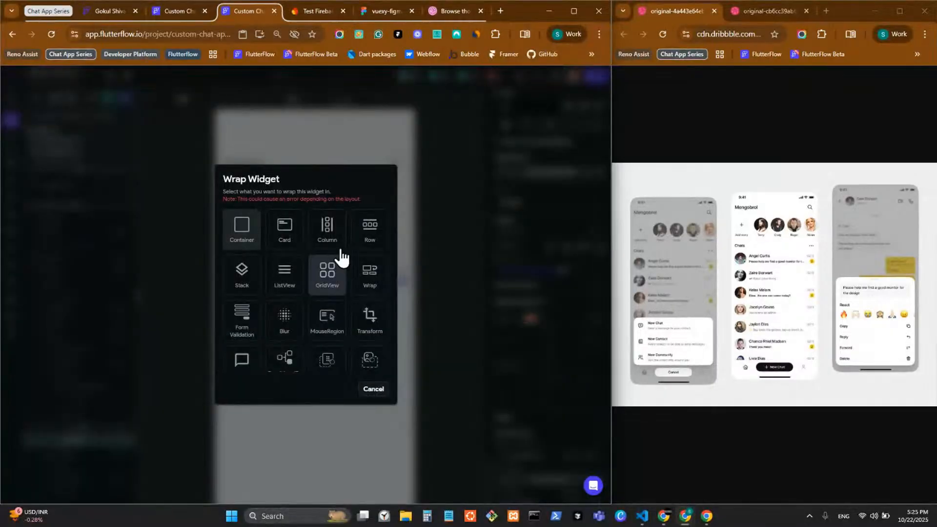
pyautogui.scroll(-2, 384, 238)
pyautogui.scroll(2, 378, 248)
pyautogui.click(369, 233)
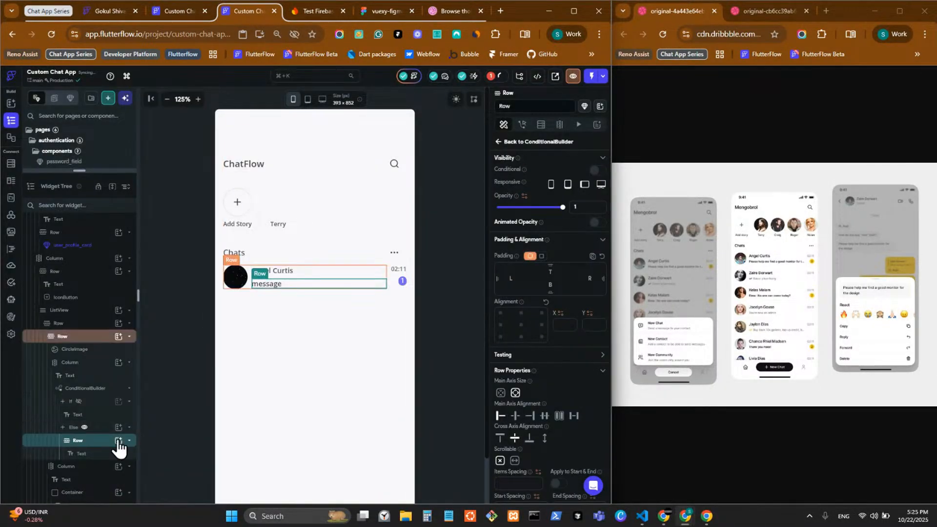
# Add an Icon widget inside the row beside the message text
pyautogui.click(118, 440)
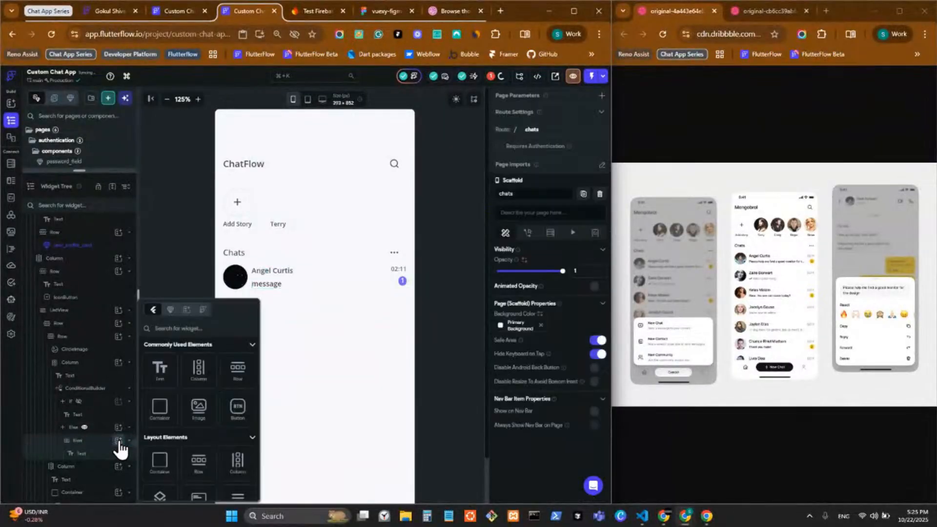
pyautogui.scroll(-5, 184, 439)
pyautogui.scroll(-10, 184, 439)
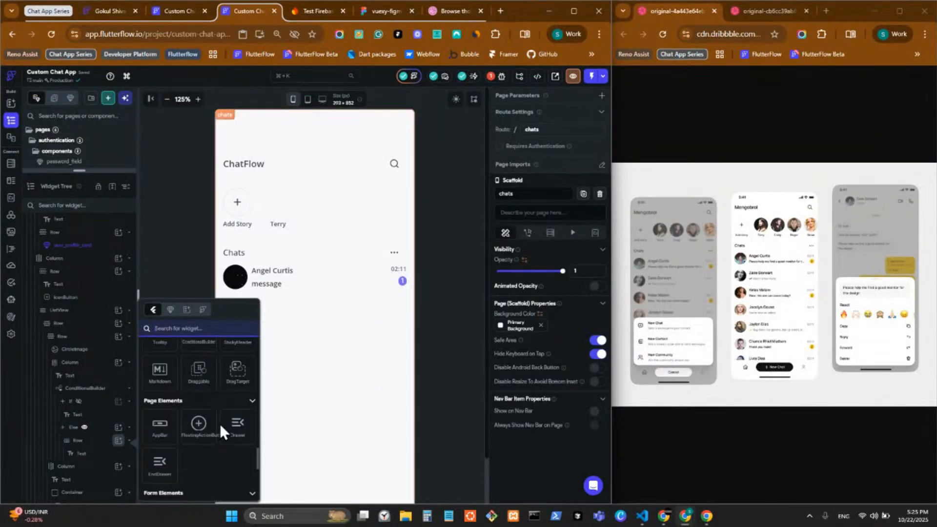
pyautogui.scroll(6, 219, 424)
pyautogui.scroll(5, 214, 426)
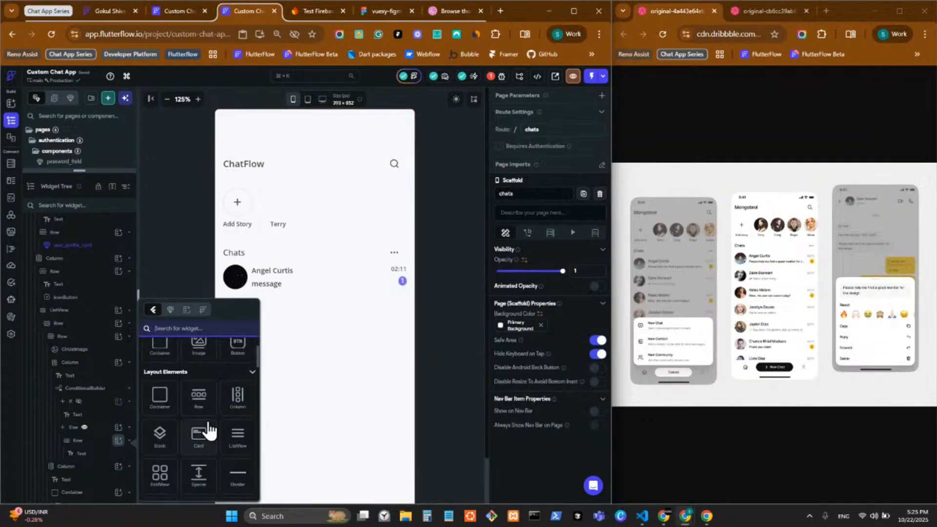
pyautogui.scroll(-3, 208, 428)
pyautogui.scroll(4, 208, 428)
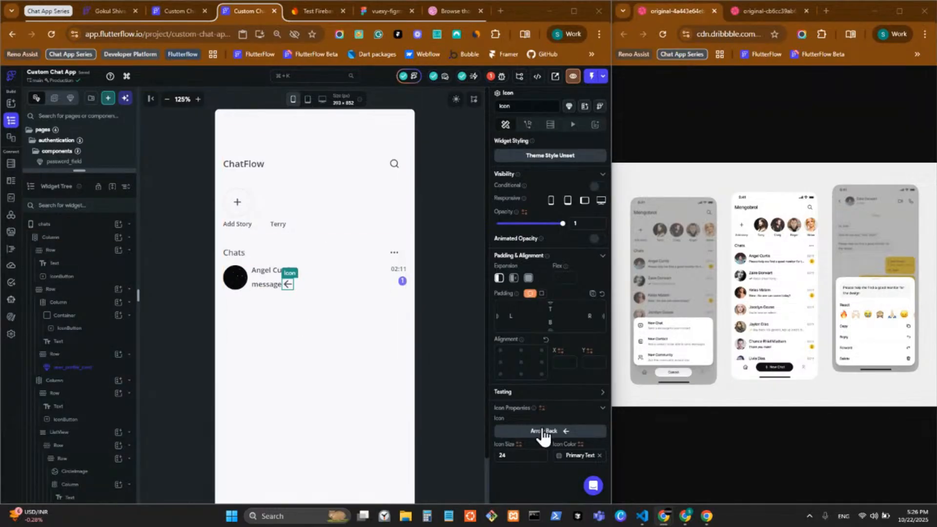
# Change the new icon to the custom check mark icon
pyautogui.click(520, 429)
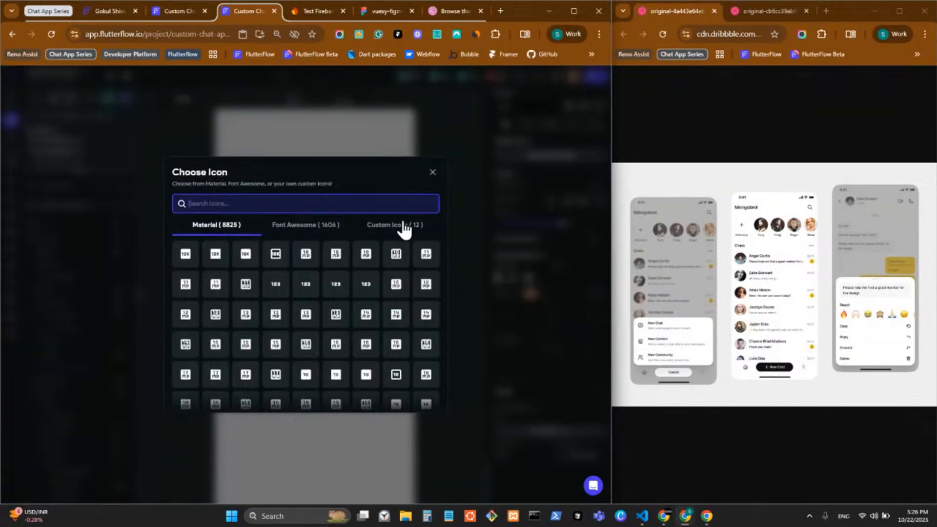
pyautogui.click(404, 224)
pyautogui.click(335, 254)
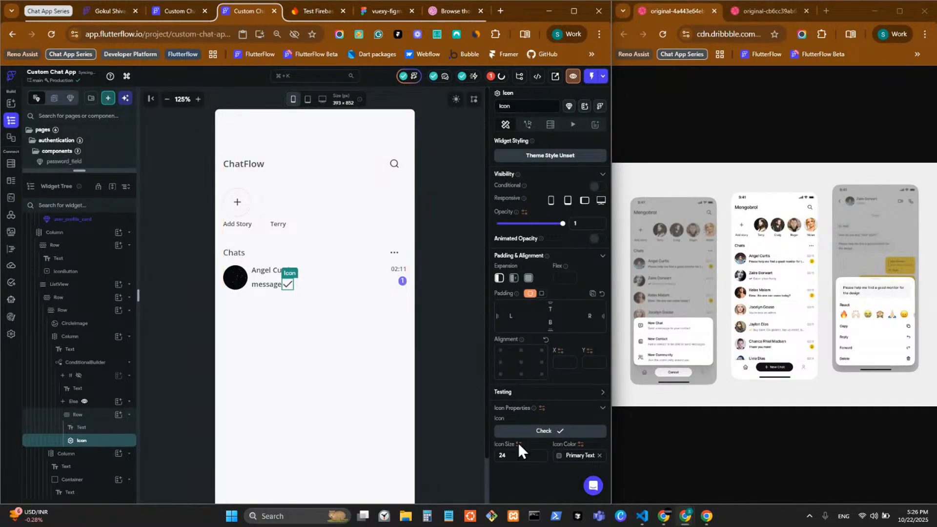
# Set the check icon size to 16 and move it before the message text
pyautogui.click(505, 452)
pyautogui.write('20')
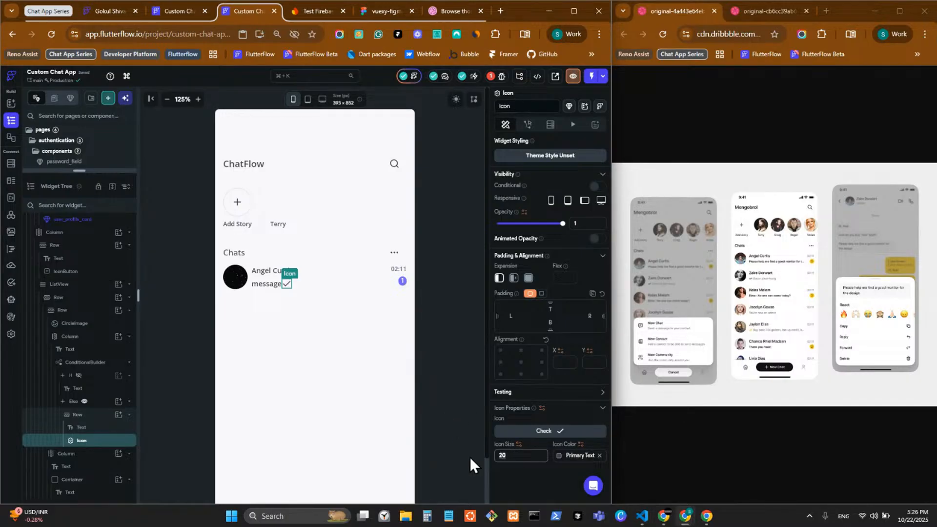
pyautogui.write('16')
pyautogui.hotkey('alt', 'Tab')
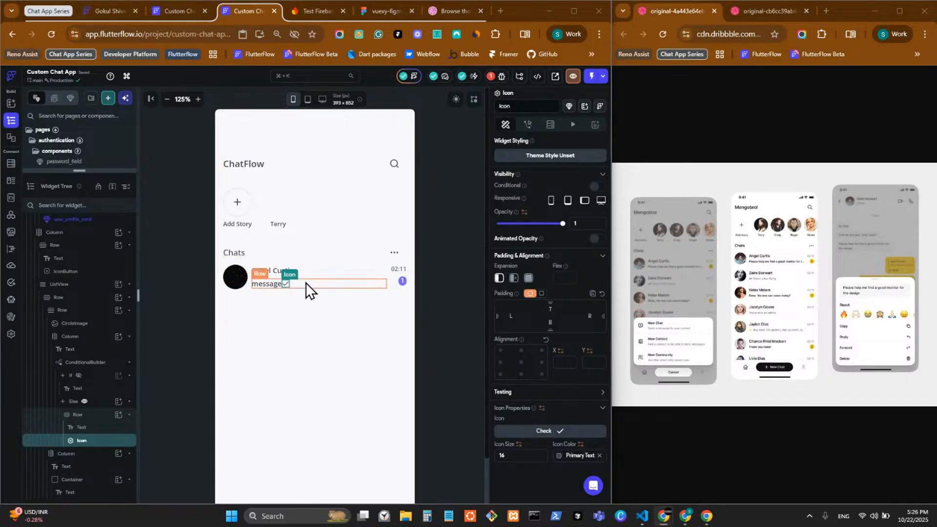
pyautogui.click(285, 285)
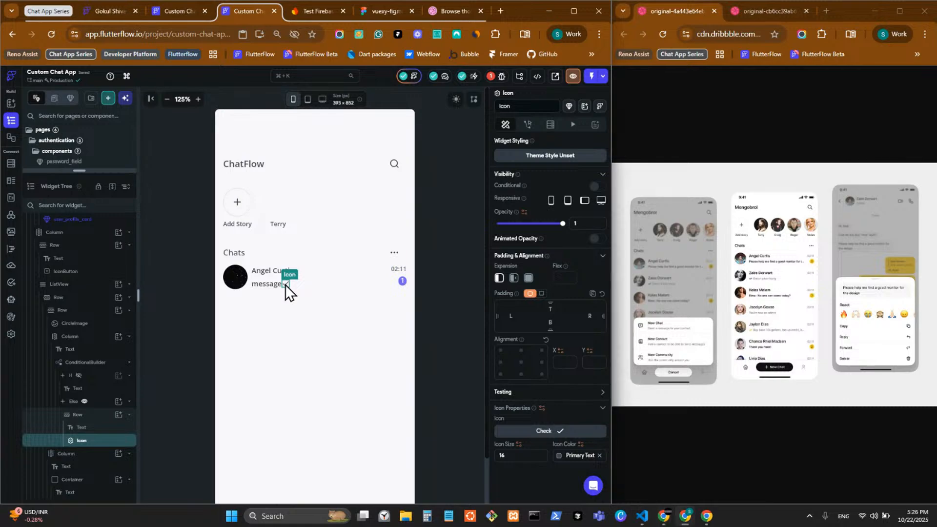
pyautogui.press('Left')
# Set the Else-branch message text's Expansion to Expanded
pyautogui.click(273, 285)
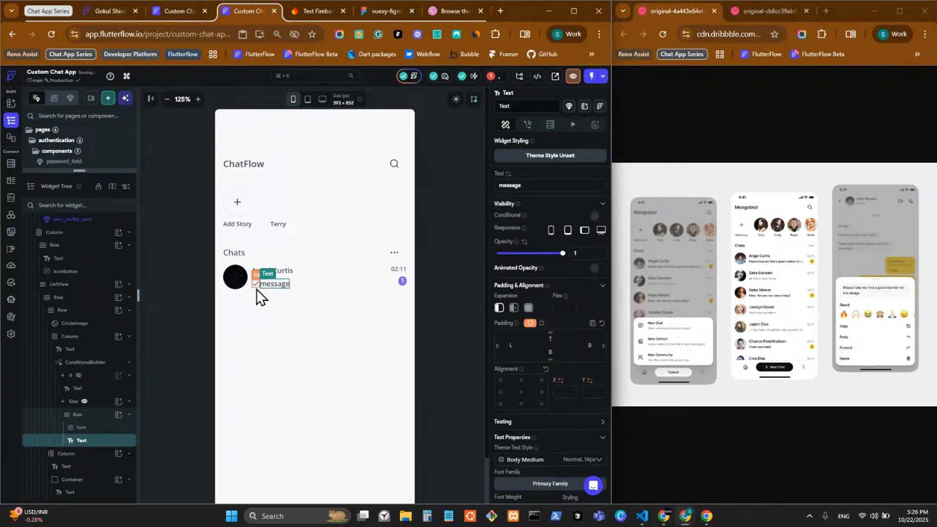
pyautogui.click(257, 287)
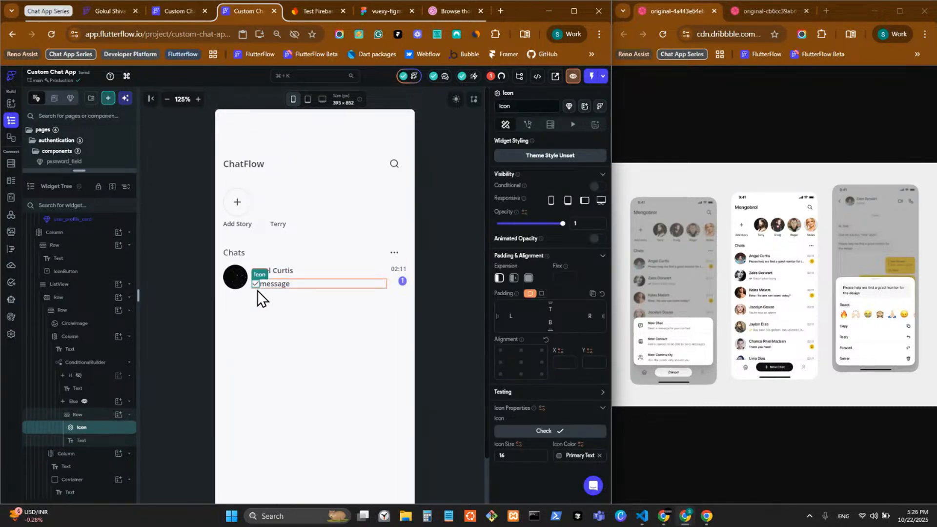
pyautogui.click(265, 286)
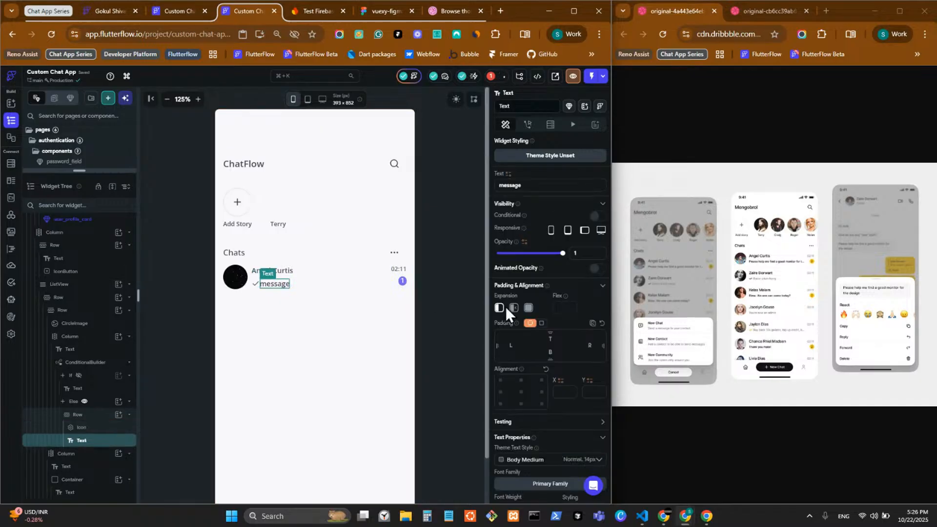
pyautogui.click(529, 308)
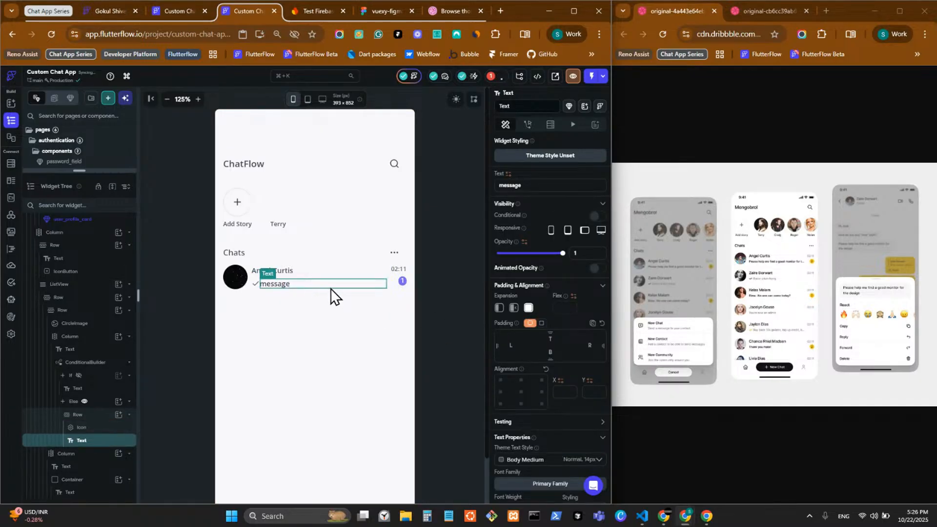
# Give the icon-and-message row an items spacing of 4
pyautogui.click(256, 288)
pyautogui.click(256, 288)
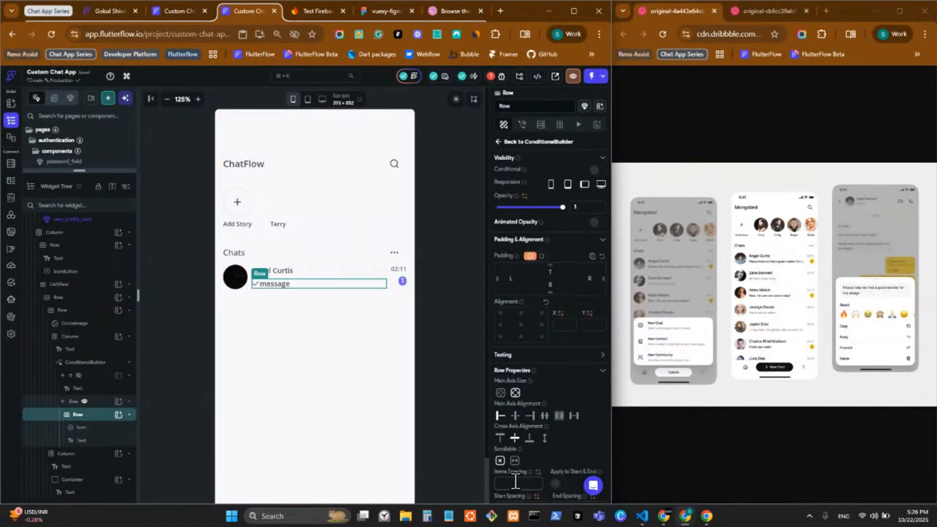
pyautogui.write('4')
pyautogui.press('BackSpace')
pyautogui.write('6')
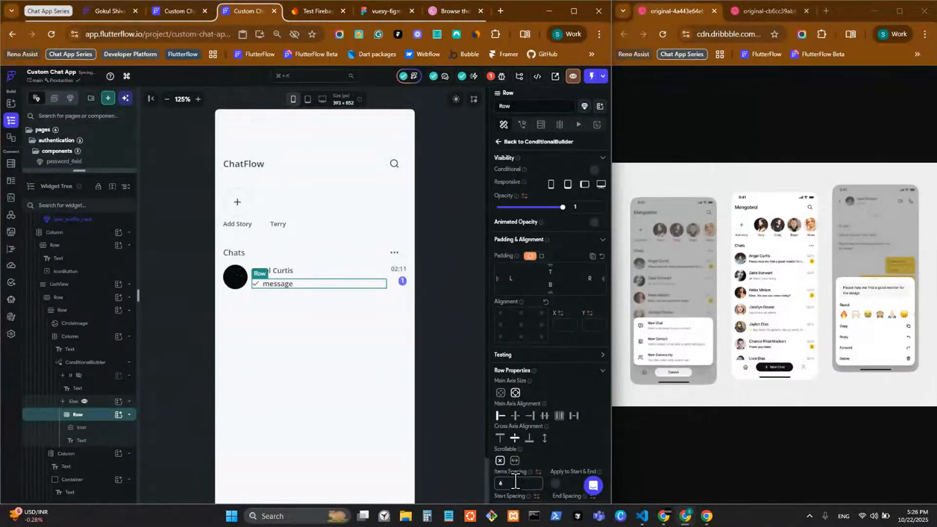
pyautogui.press('BackSpace')
pyautogui.write('4')
pyautogui.scroll(-1, 473, 350)
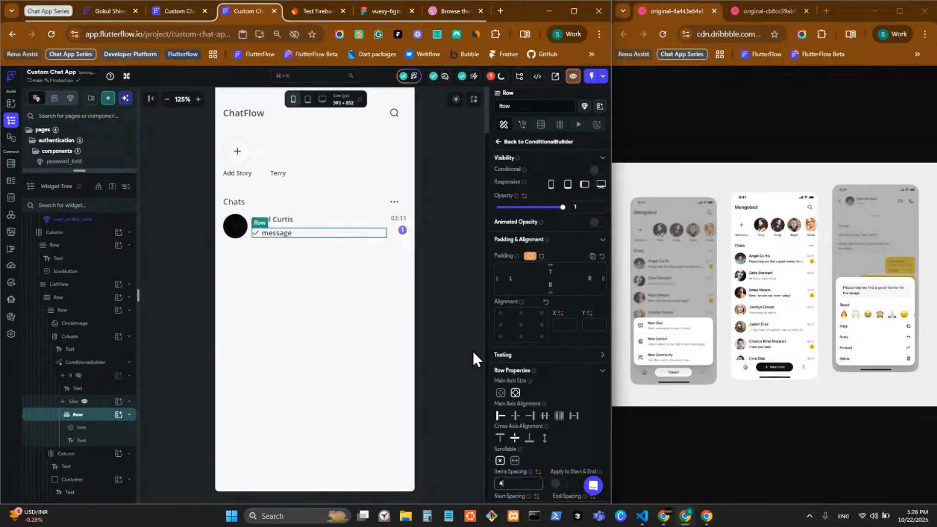
pyautogui.click(254, 241)
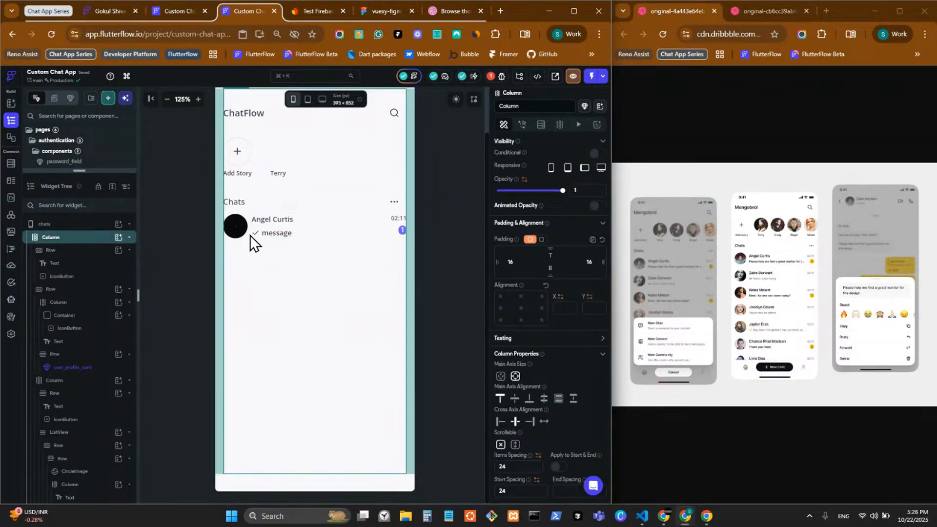
pyautogui.scroll(1, 275, 279)
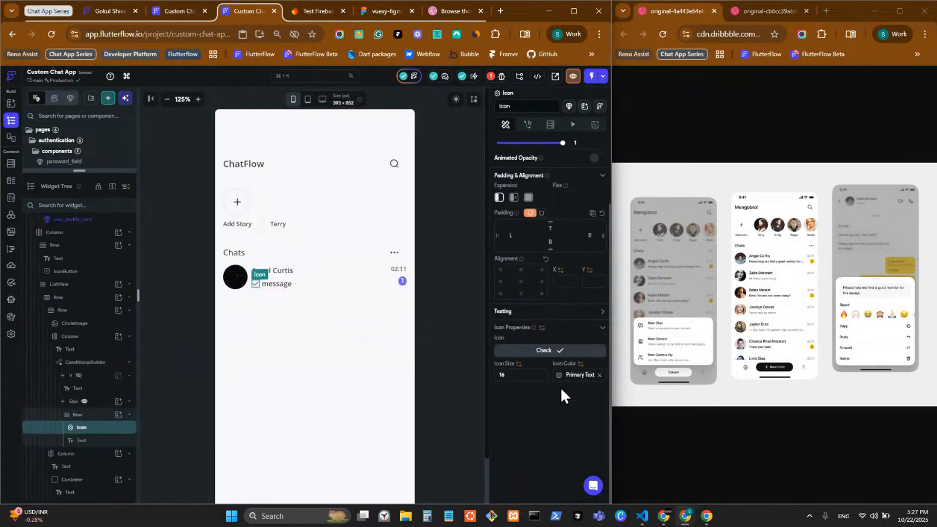
# Swap the status icon for the custom double-check icon and start wrapping it in a widget
pyautogui.click(561, 354)
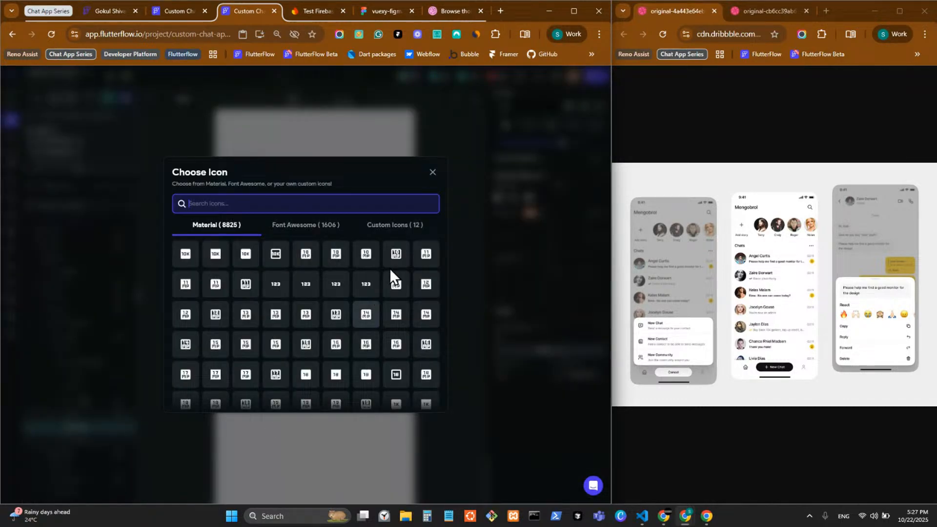
pyautogui.click(396, 224)
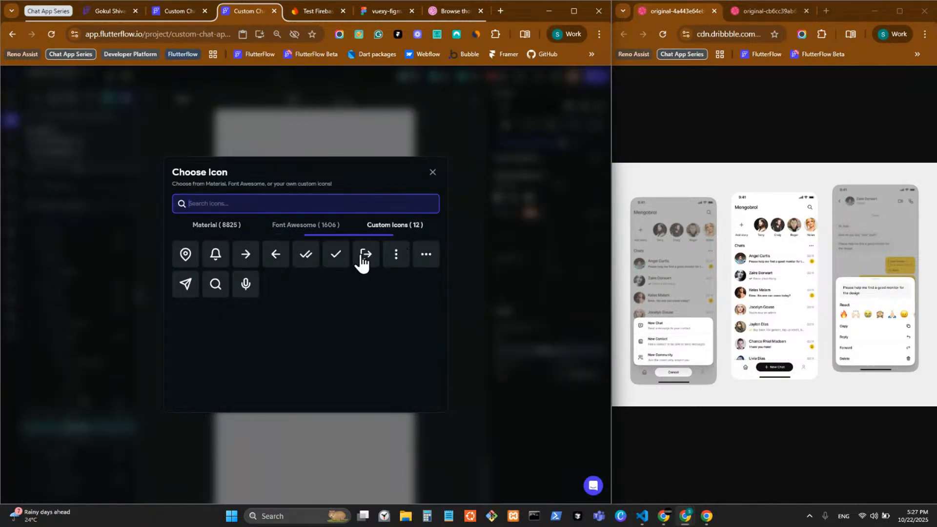
pyautogui.click(317, 256)
pyautogui.click(559, 374)
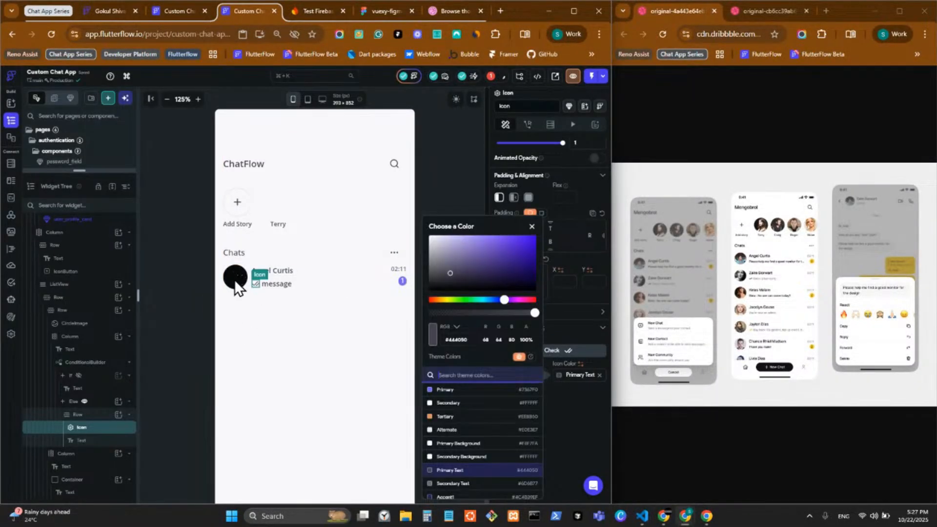
pyautogui.click(532, 227)
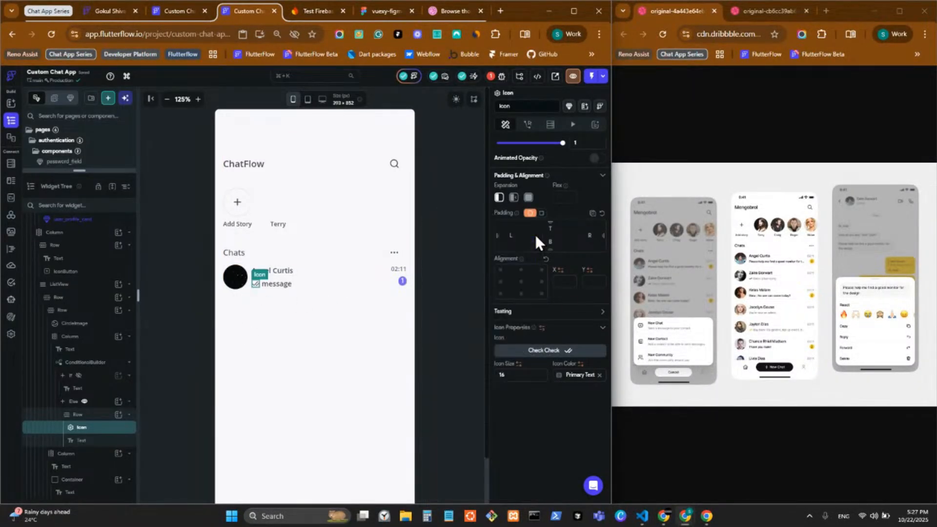
pyautogui.rightClick(257, 284)
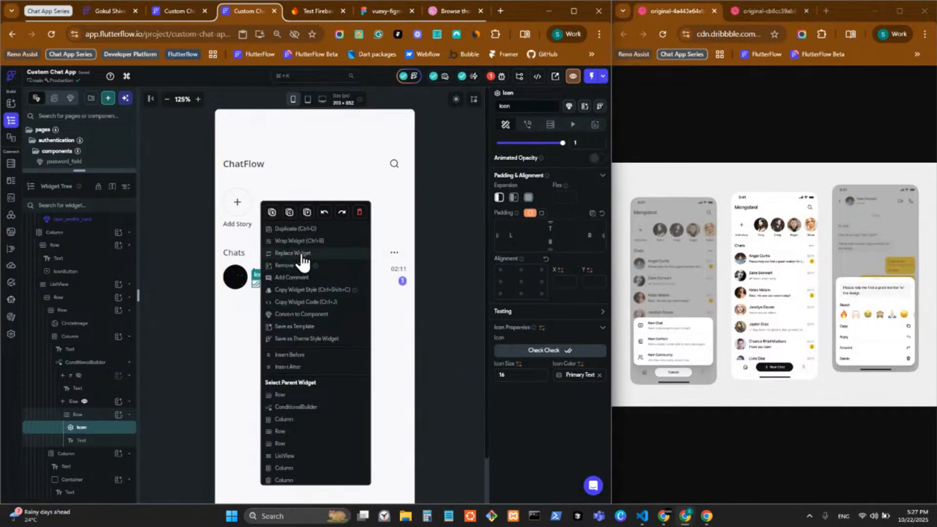
pyautogui.click(299, 241)
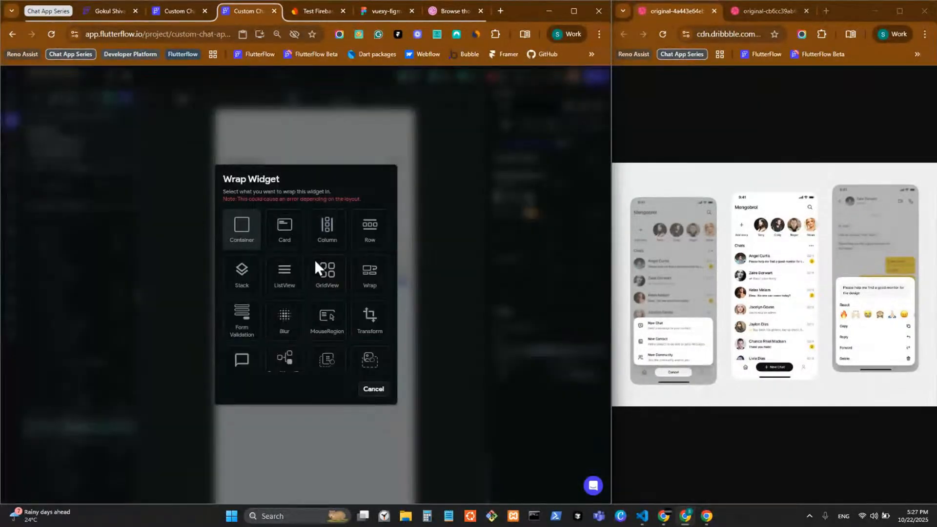
# Wrap the status icon in a ConditionalBuilder and paste a copy into its Else branch
pyautogui.click(289, 360)
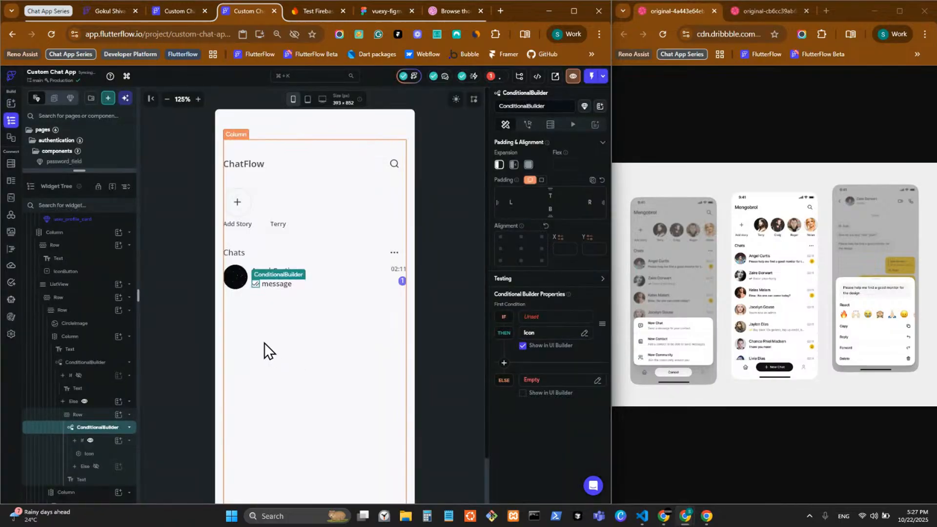
pyautogui.click(257, 286)
pyautogui.hotkey('ctrl', 'c')
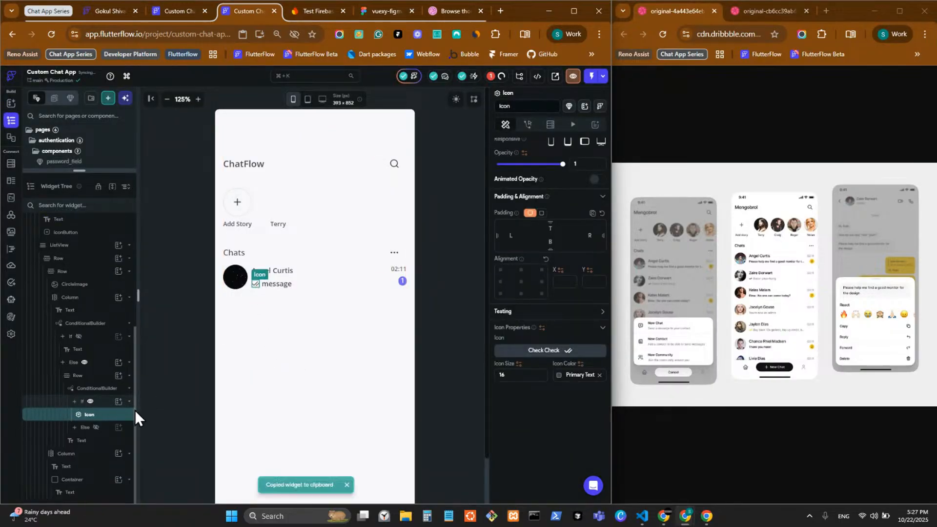
pyautogui.click(96, 427)
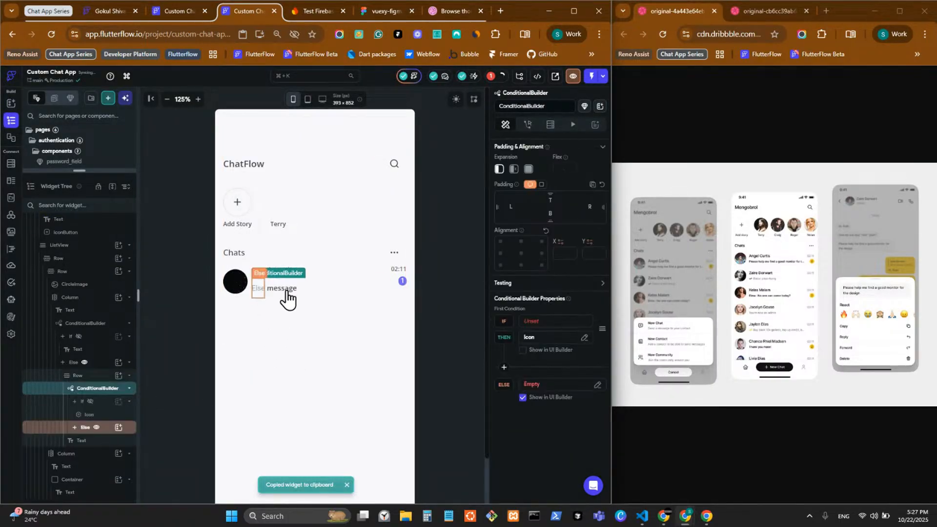
pyautogui.click(256, 295)
pyautogui.hotkey('ctrl', 'v')
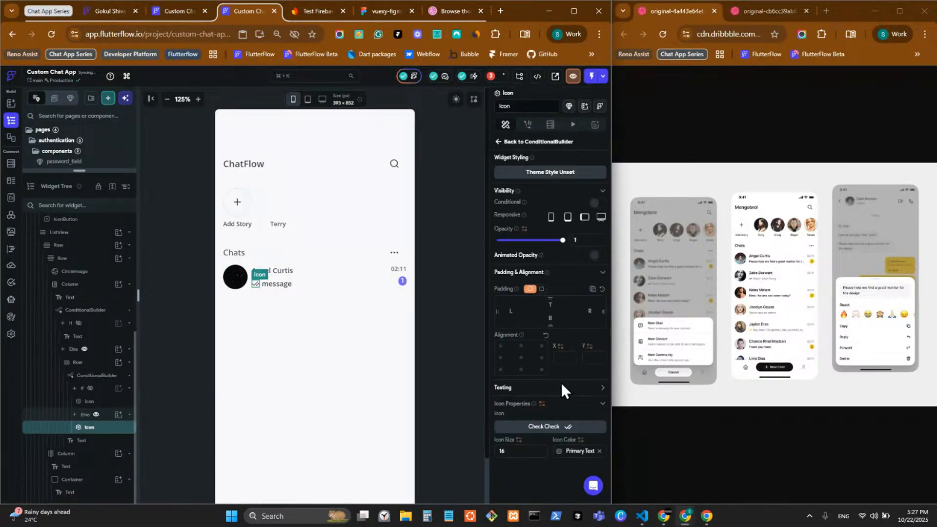
# Colour the Else-branch status icon with the Primary theme colour
pyautogui.scroll(-3, 561, 382)
pyautogui.click(560, 375)
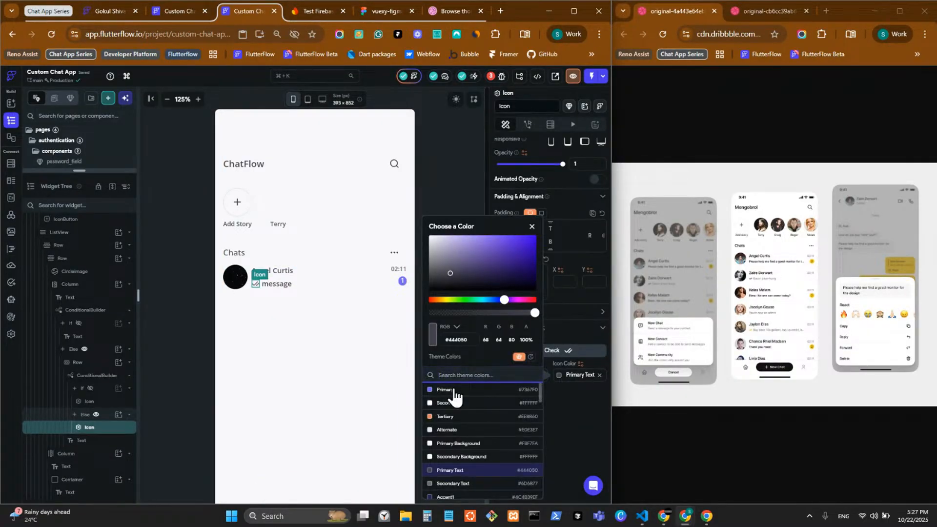
pyautogui.click(445, 389)
pyautogui.click(590, 431)
pyautogui.click(433, 327)
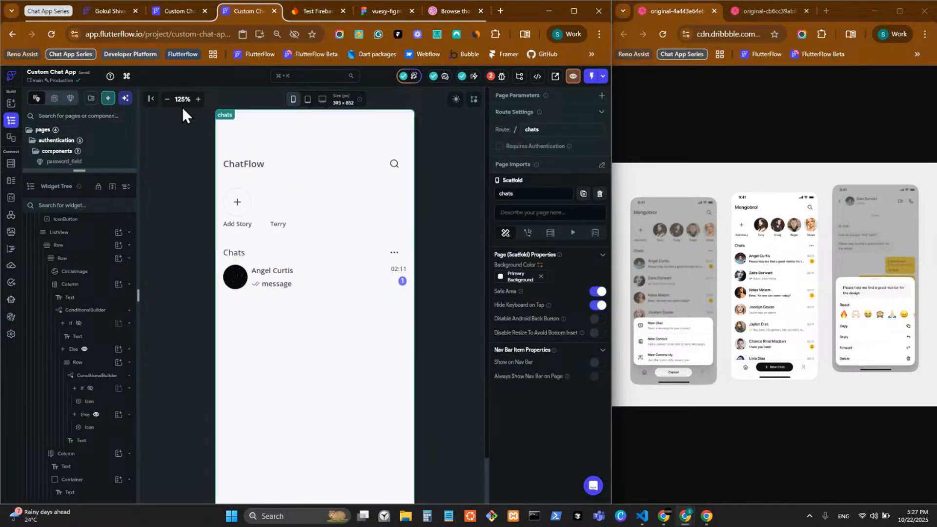
# Colour the status icon beside the message Info blue
pyautogui.click(166, 99)
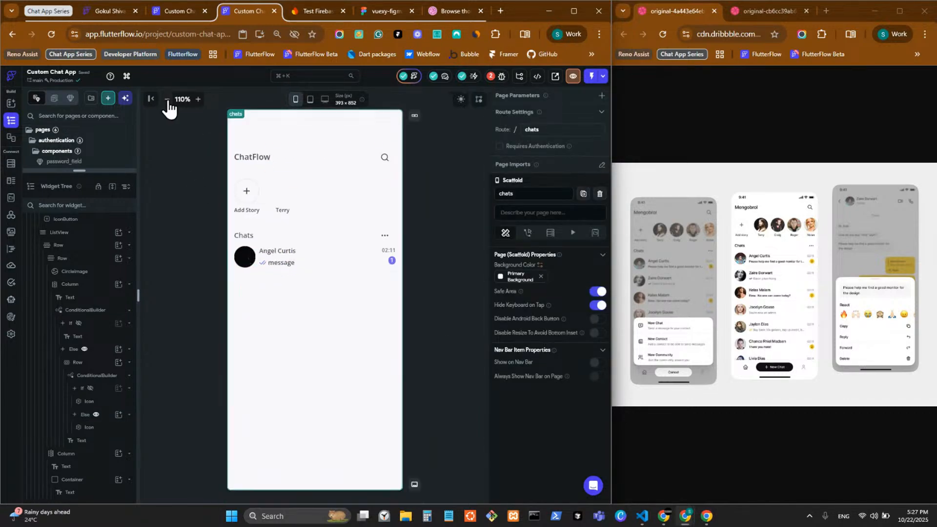
pyautogui.click(197, 99)
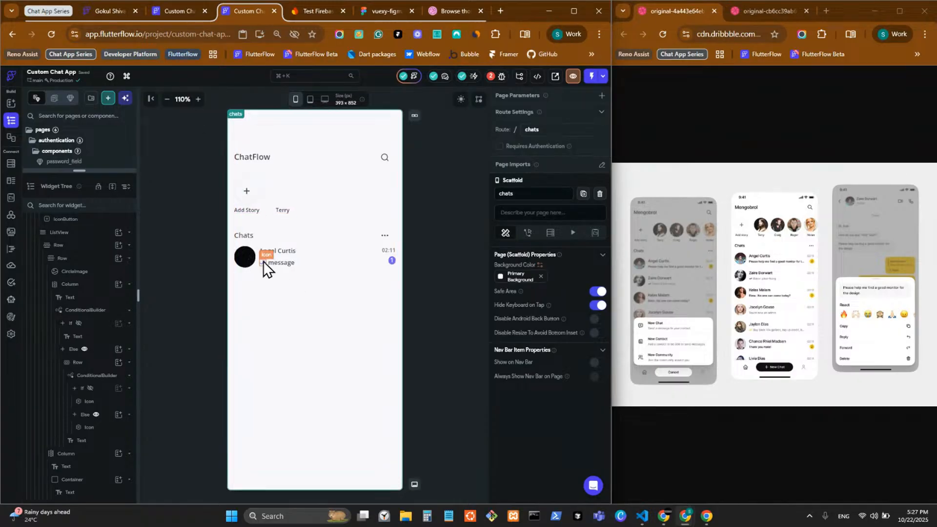
pyautogui.click(199, 99)
pyautogui.click(255, 287)
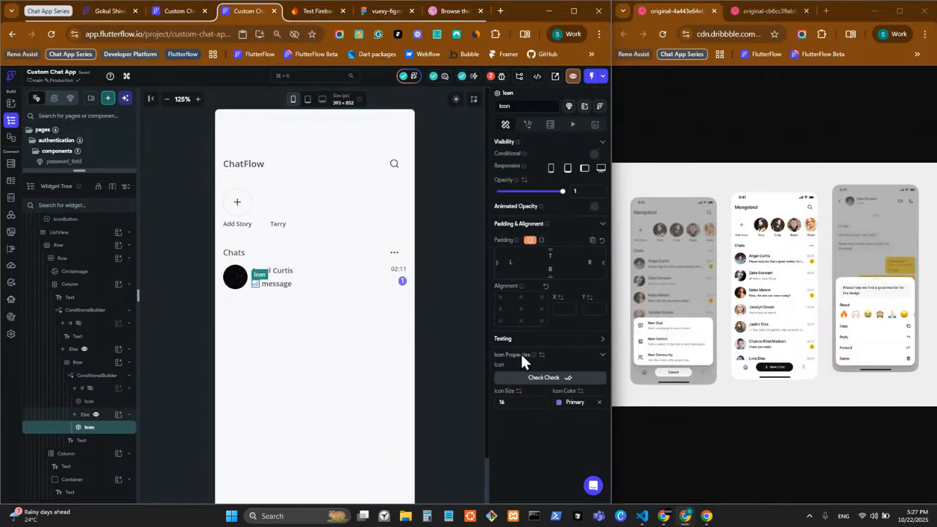
pyautogui.scroll(-1, 561, 397)
pyautogui.click(559, 375)
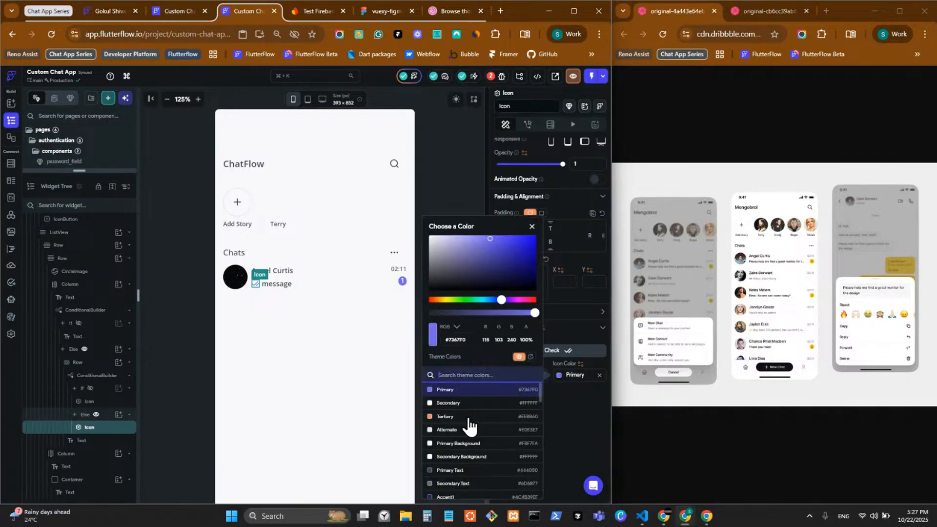
pyautogui.scroll(-3, 493, 426)
pyautogui.scroll(-8, 493, 426)
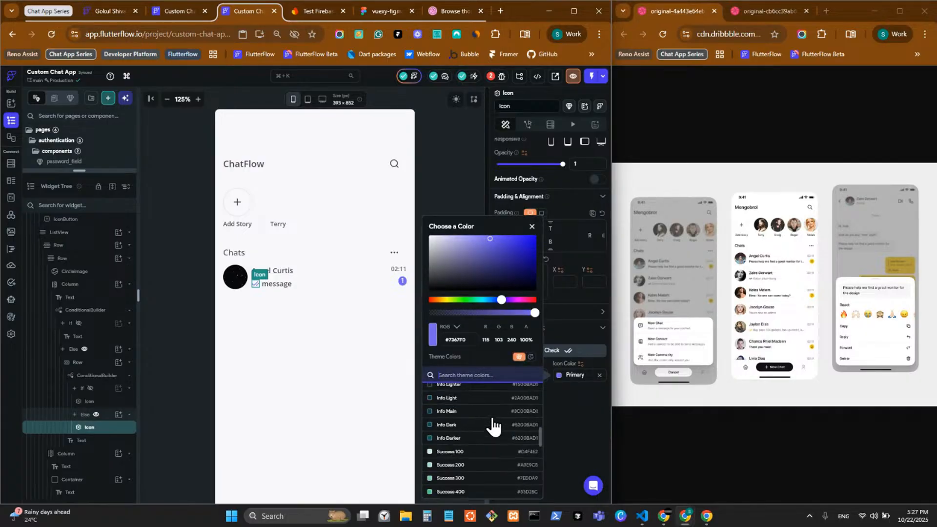
pyautogui.scroll(-2, 493, 425)
pyautogui.scroll(-3, 492, 426)
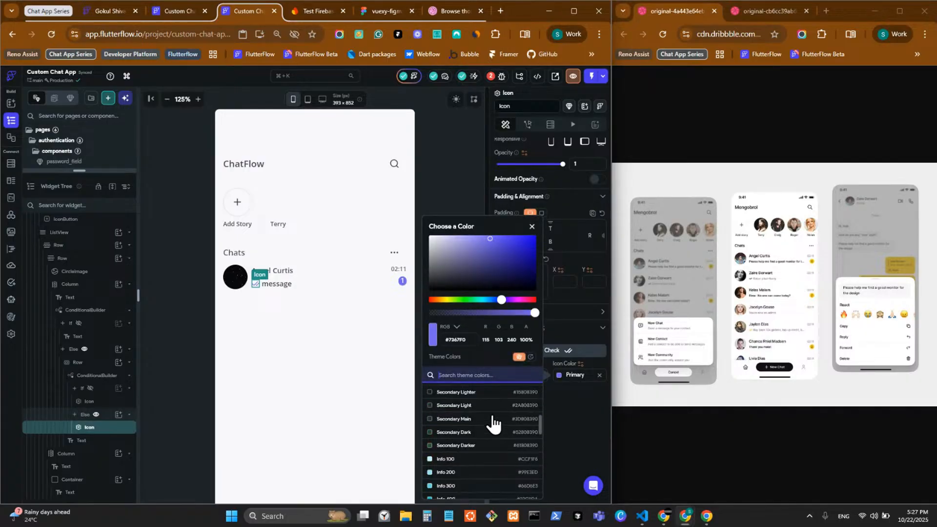
pyautogui.click(463, 447)
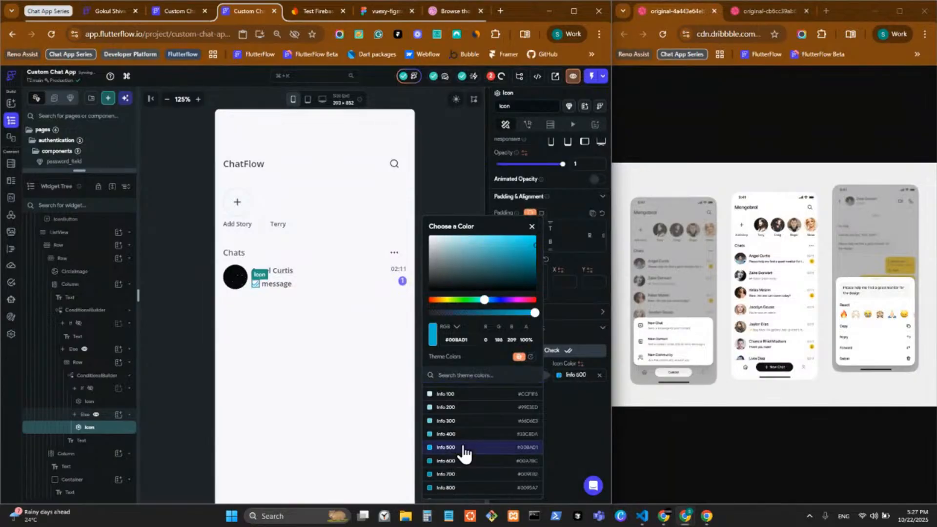
pyautogui.click(571, 418)
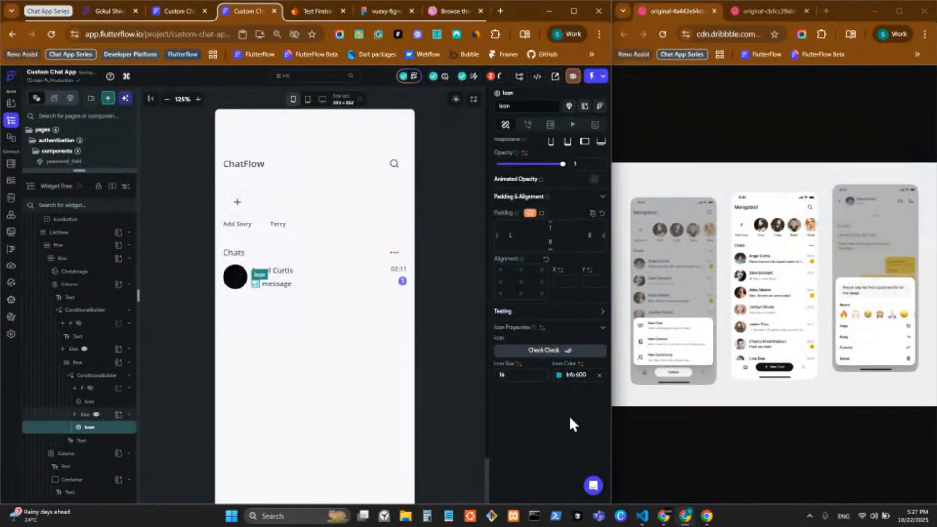
pyautogui.click(437, 323)
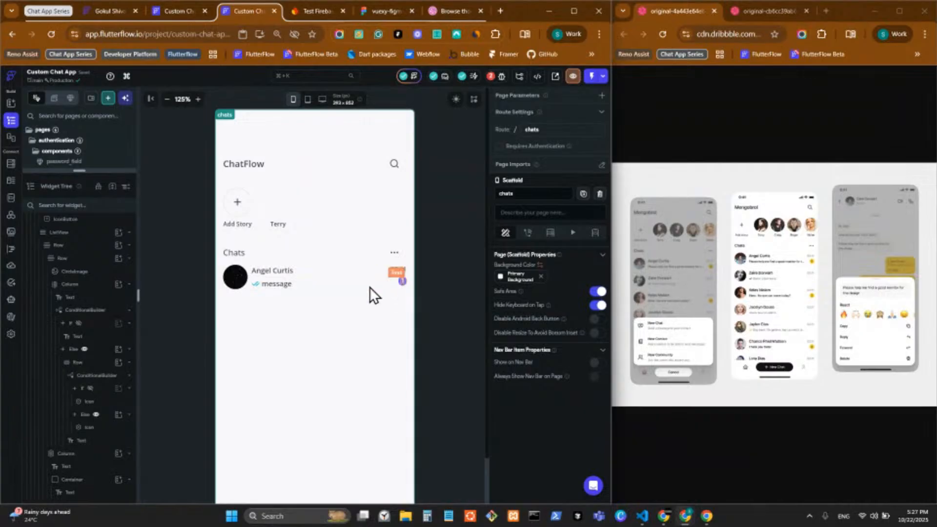
pyautogui.click(281, 285)
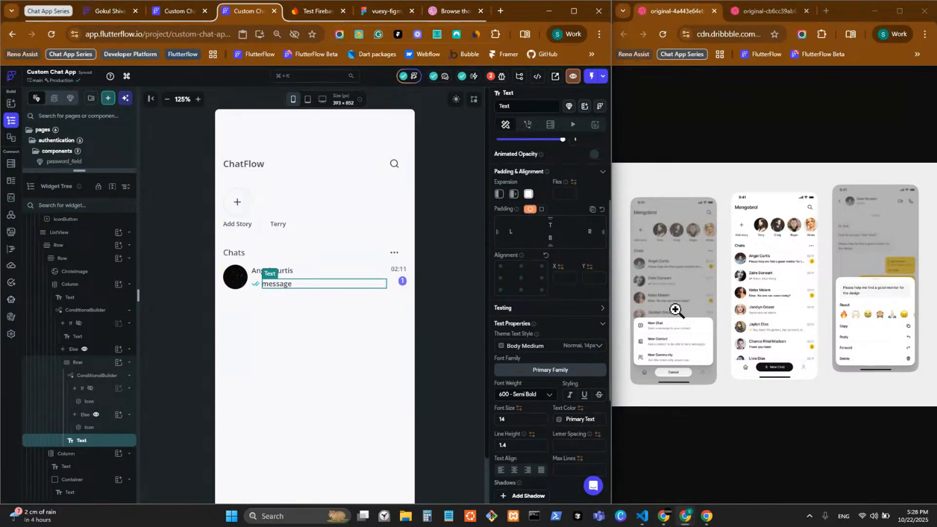
# Give the message preview text the Secondary Text theme colour
pyautogui.scroll(-4, 565, 355)
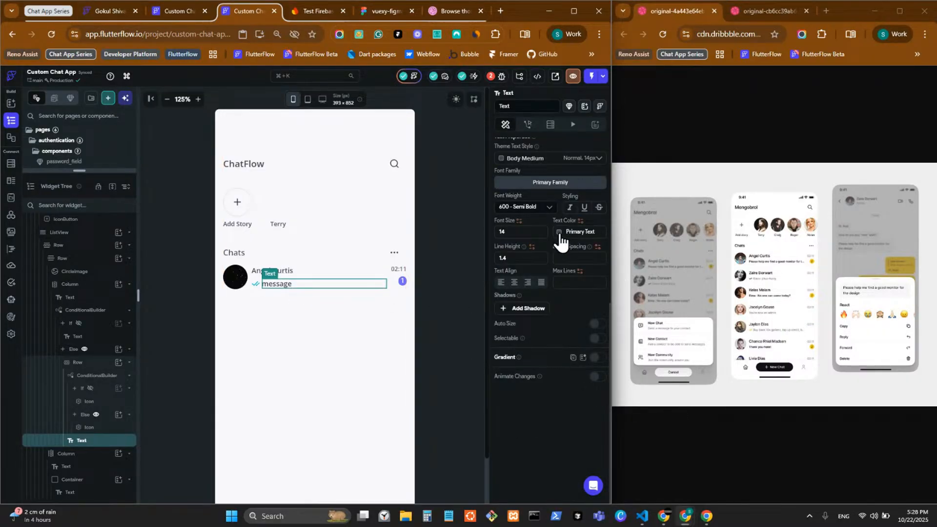
pyautogui.click(562, 234)
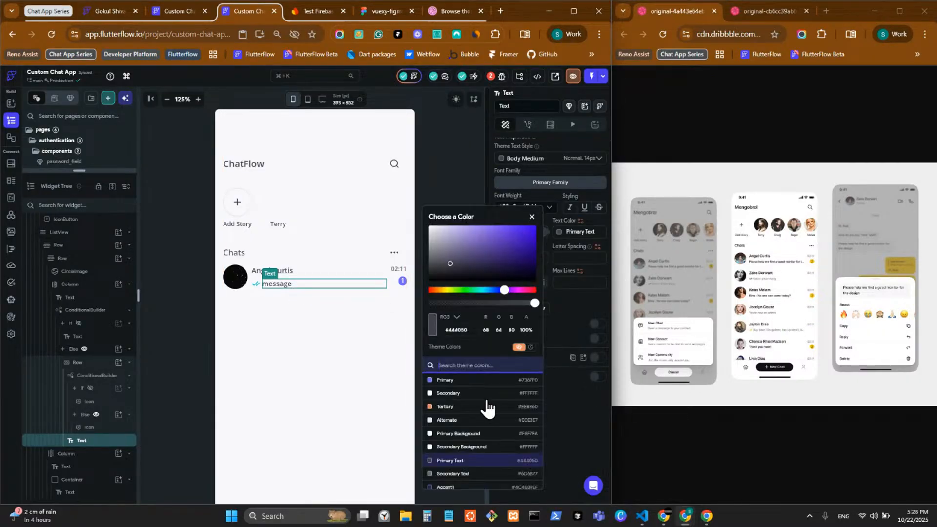
pyautogui.click(584, 431)
pyautogui.click(418, 239)
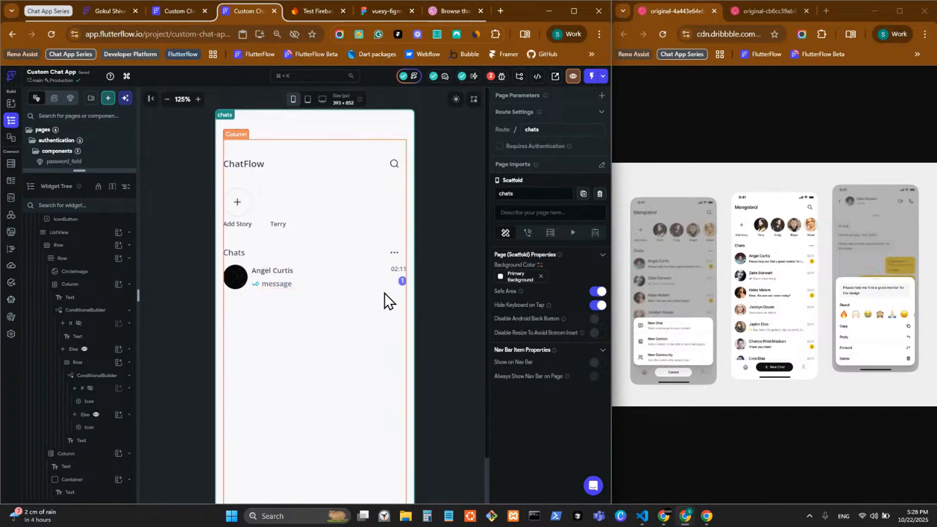
pyautogui.click(402, 289)
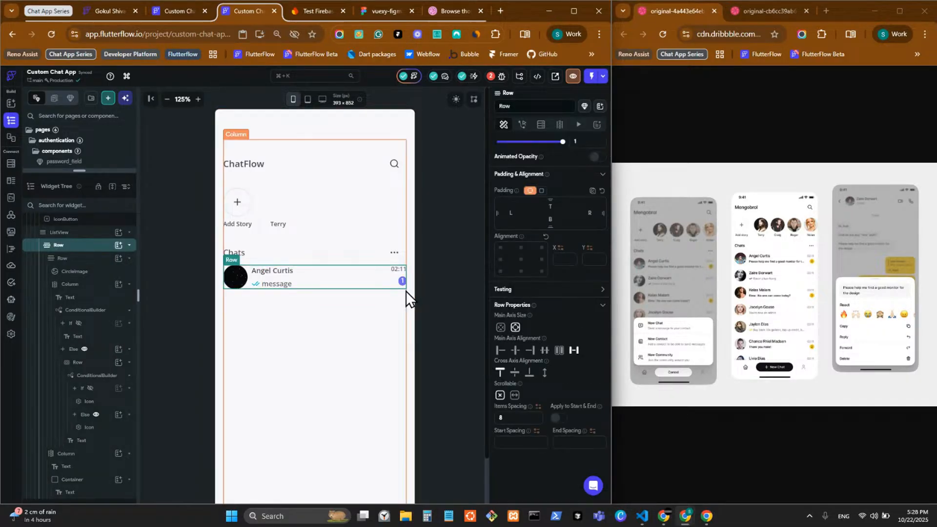
# Convert the chat row into a component named chat_tile
pyautogui.rightClick(71, 251)
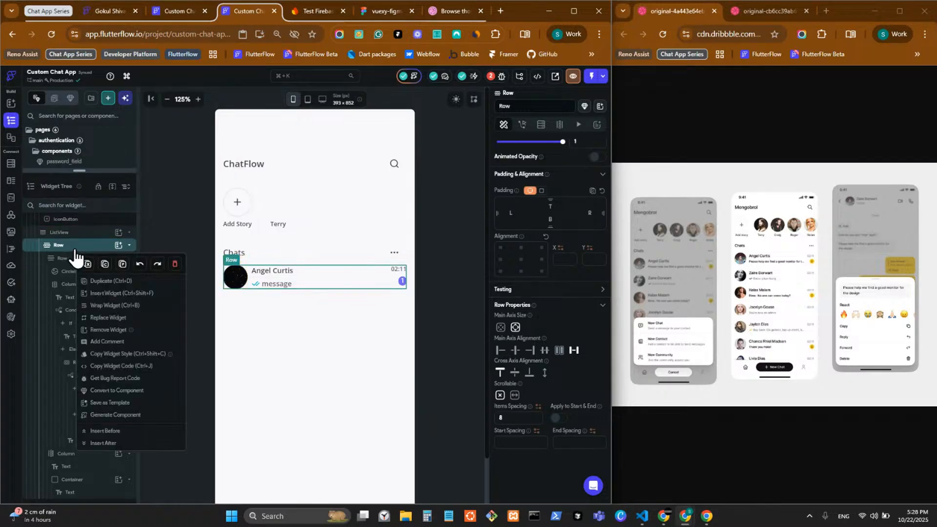
pyautogui.click(139, 393)
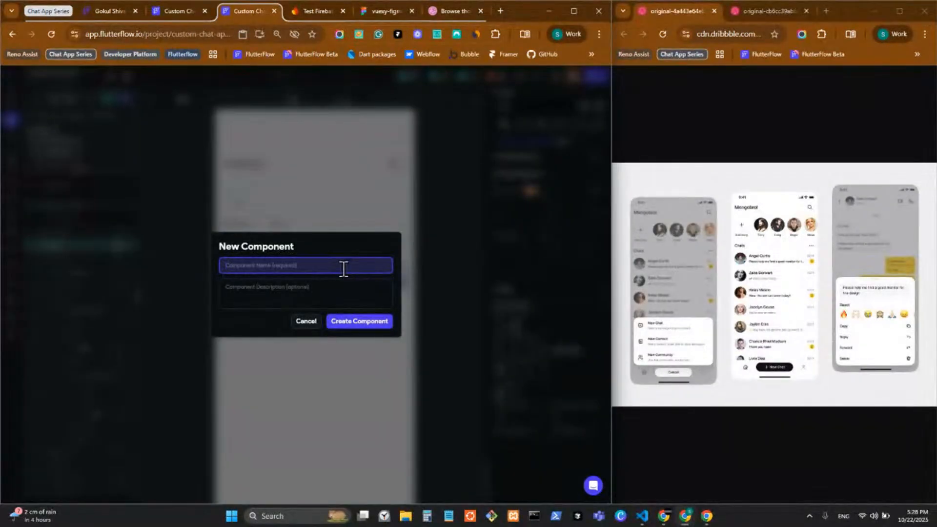
pyautogui.write('chat')
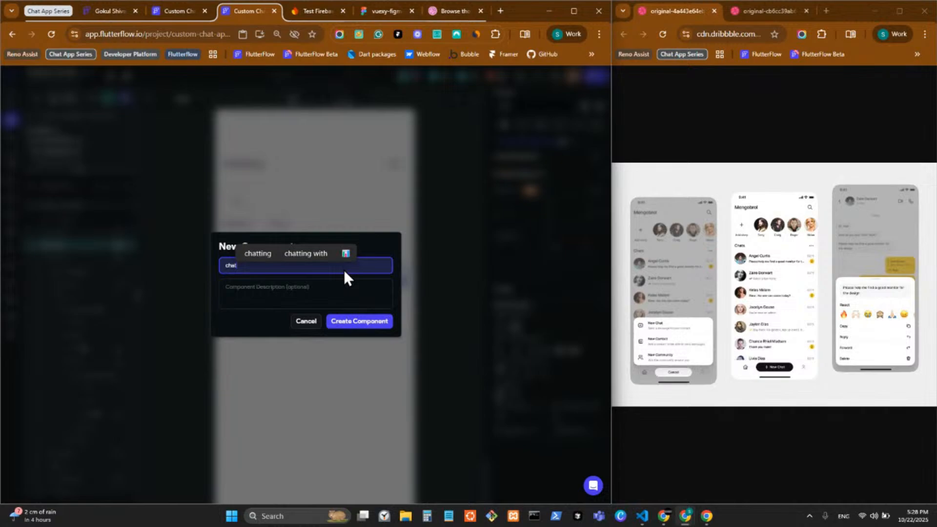
pyautogui.write('_tile')
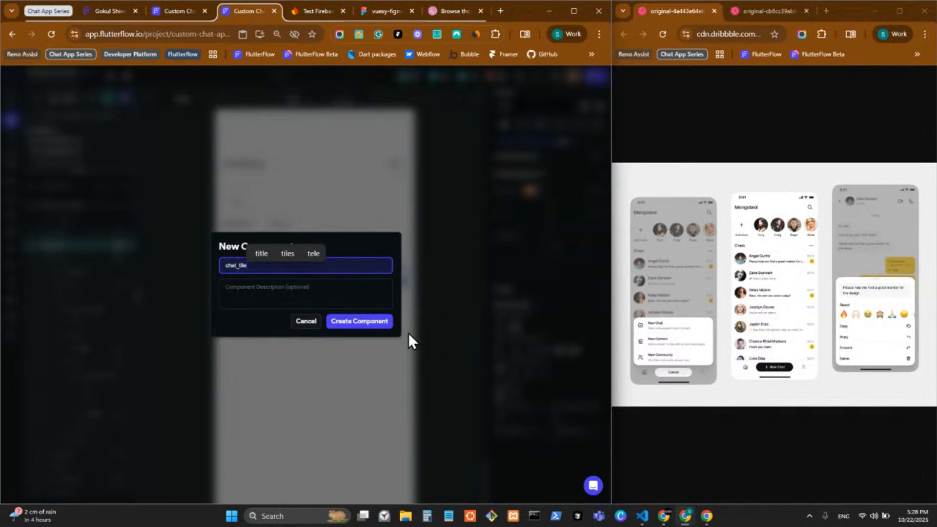
pyautogui.click(377, 324)
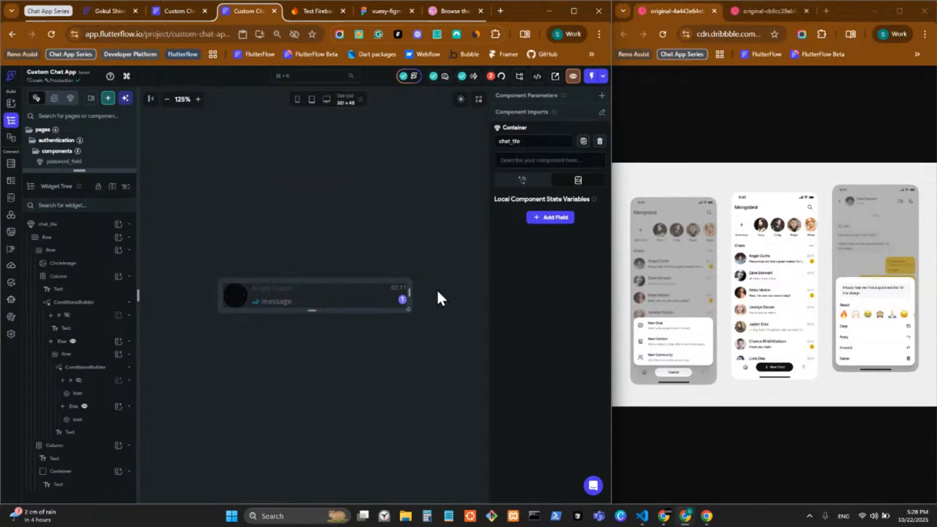
# Move chat_tile into the chats components folder and return to the chats page
pyautogui.click(450, 209)
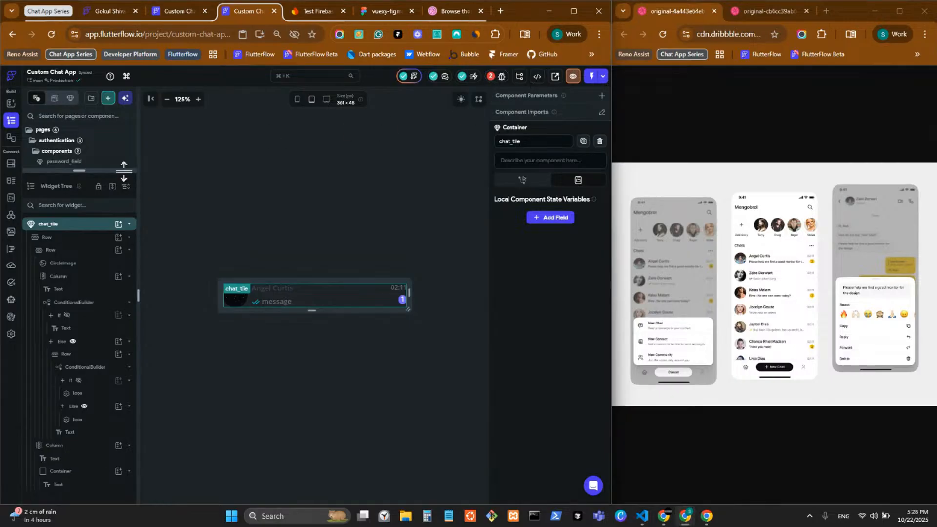
pyautogui.moveTo(124, 171); pyautogui.dragTo(119, 469)
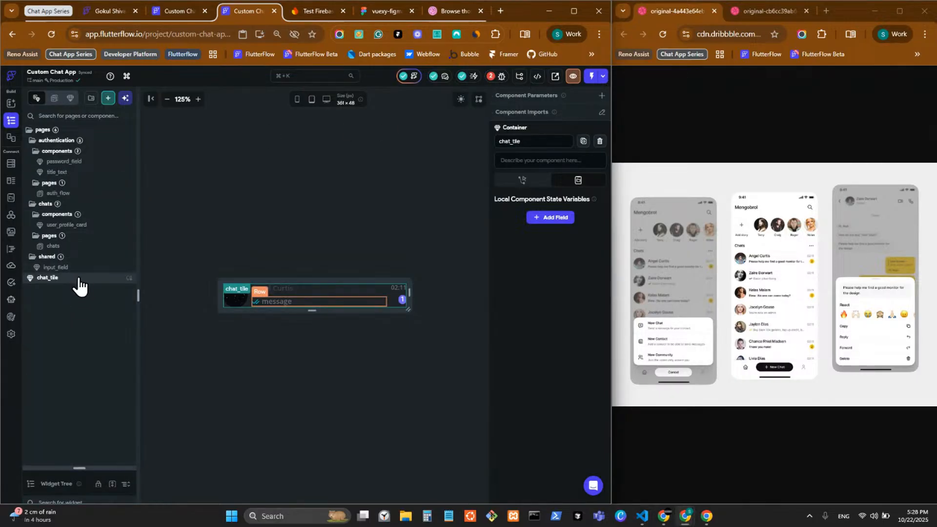
pyautogui.moveTo(78, 280); pyautogui.dragTo(88, 233)
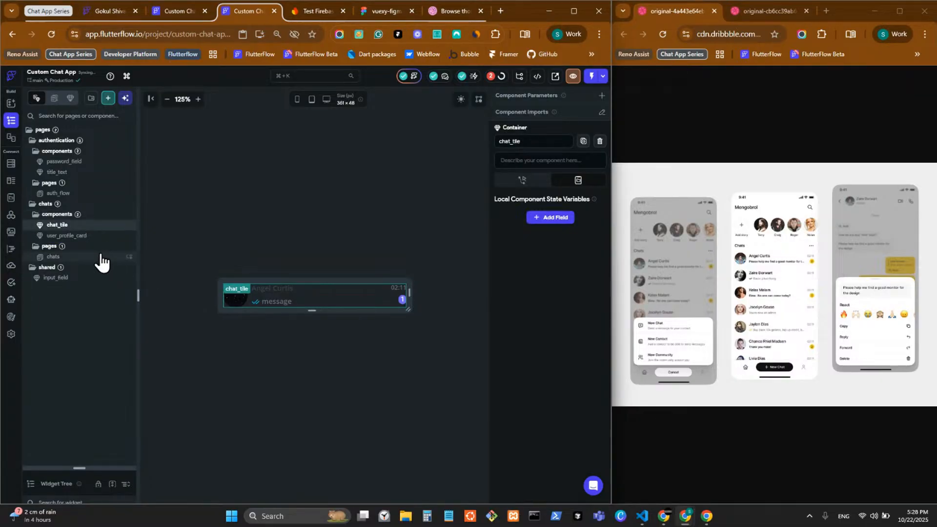
pyautogui.click(100, 256)
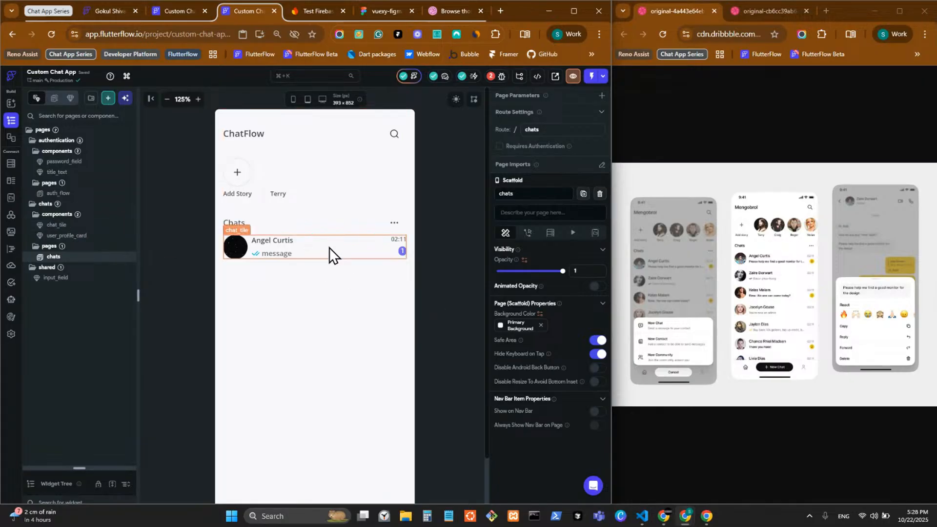
# Open the chat_tile component, toggle the avatar's uniform padding, then go back to the chats page
pyautogui.doubleClick(233, 247)
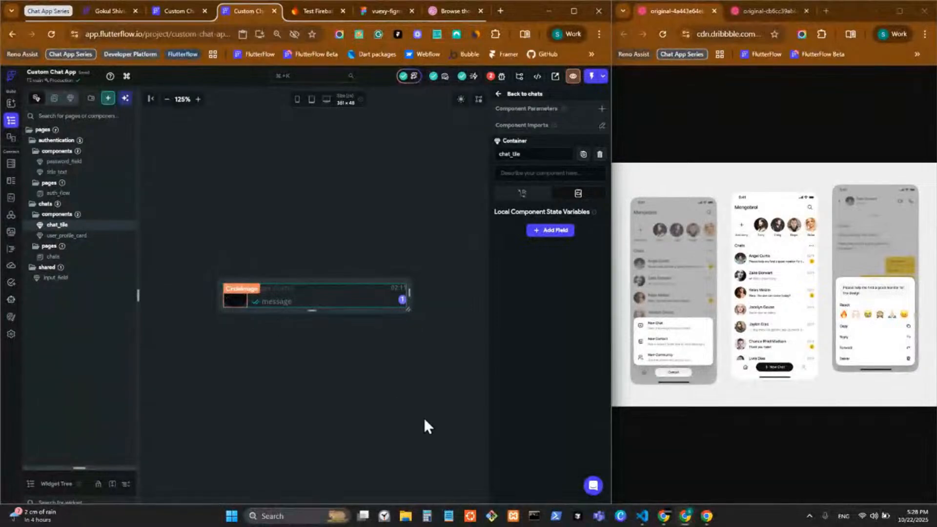
pyautogui.click(541, 273)
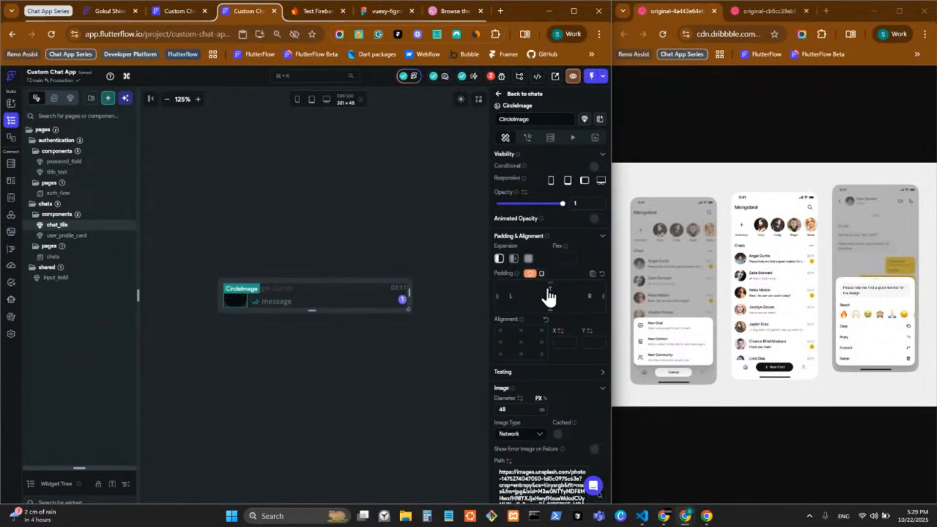
pyautogui.click(306, 310)
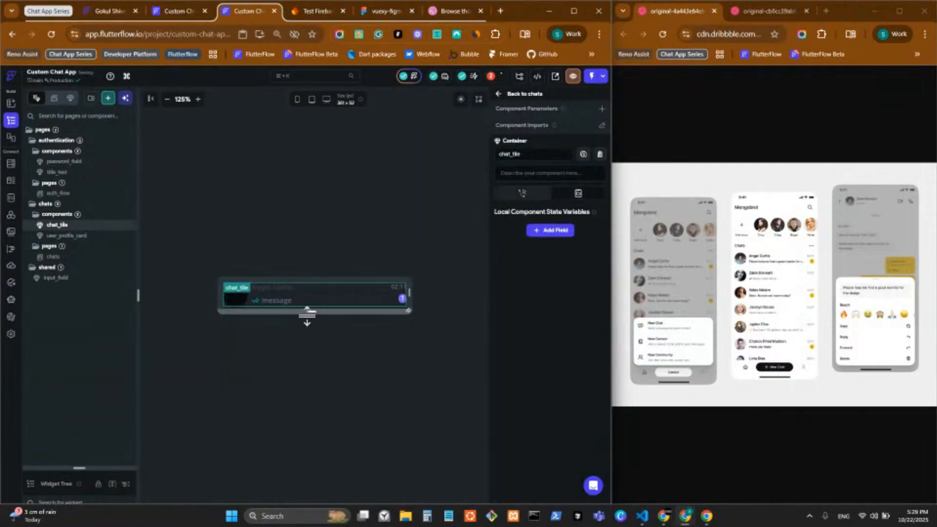
pyautogui.click(502, 98)
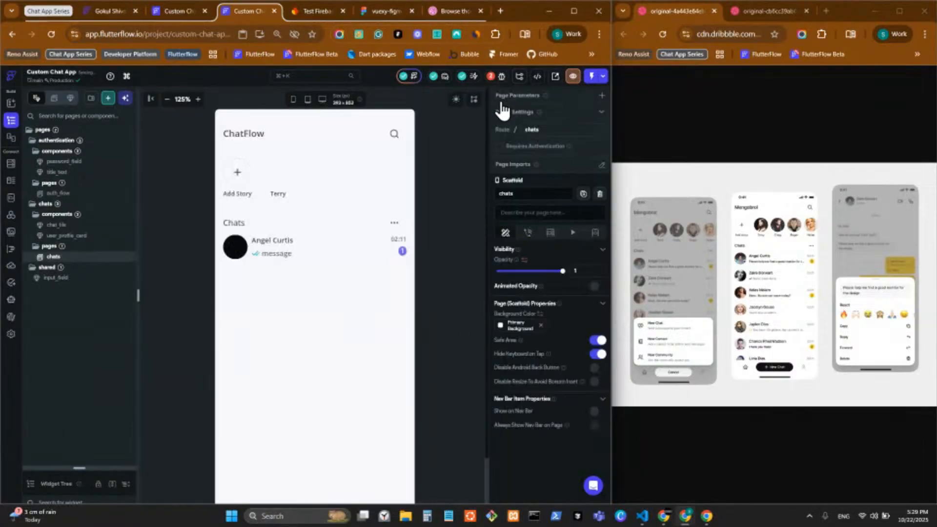
pyautogui.click(243, 247)
# In chat_tile, set the content Row's per-side padding to 8 top and 8 bottom
pyautogui.doubleClick(245, 253)
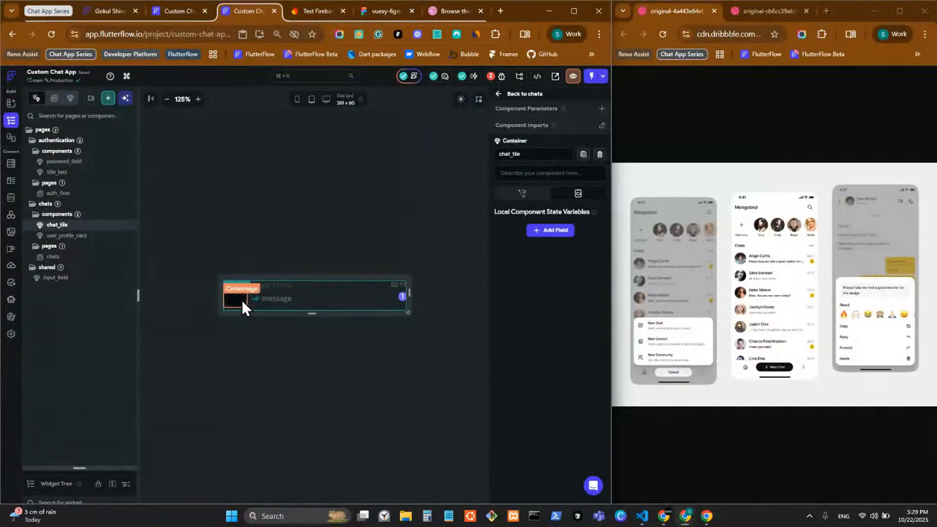
pyautogui.click(389, 312)
pyautogui.click(540, 252)
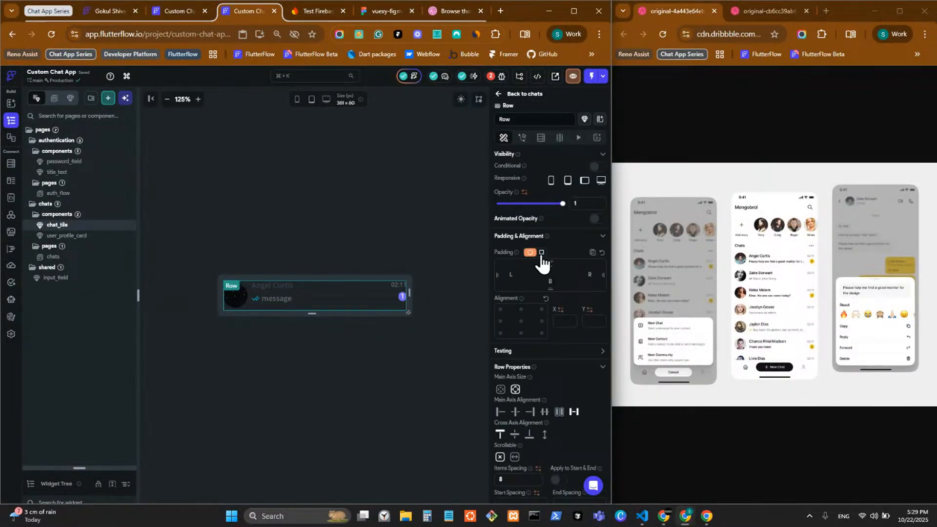
pyautogui.click(580, 264)
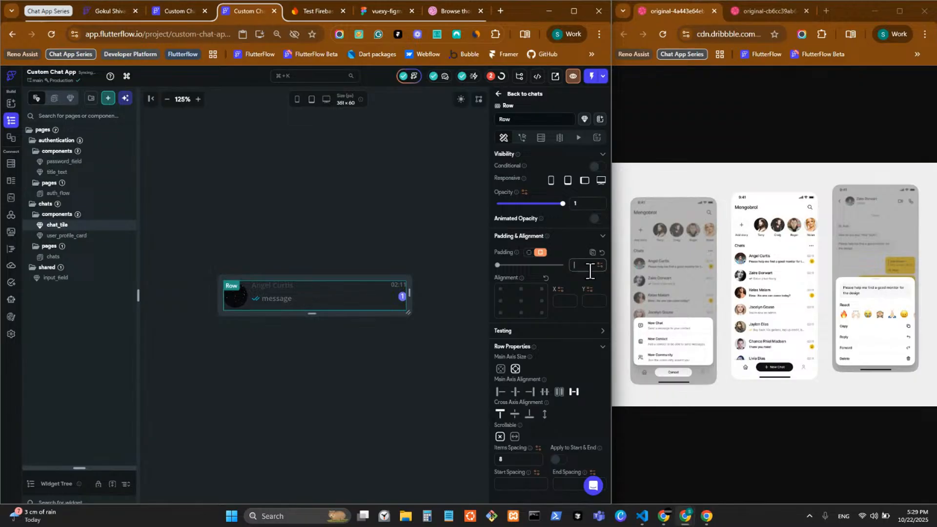
pyautogui.click(529, 252)
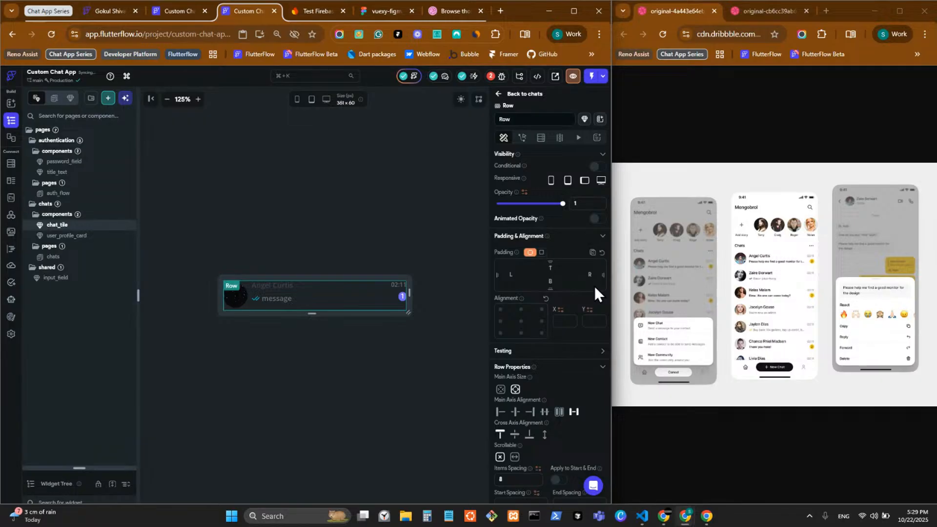
pyautogui.write('8')
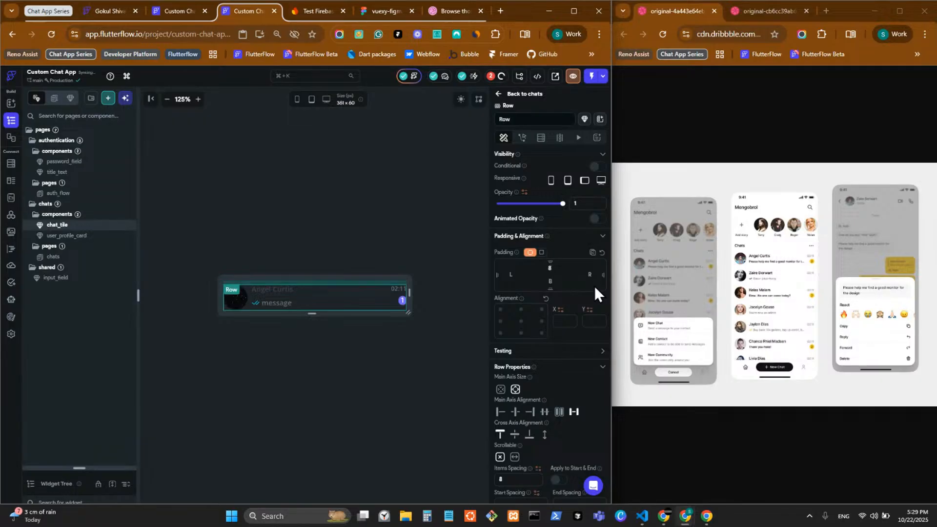
pyautogui.click(556, 282)
pyautogui.write('8')
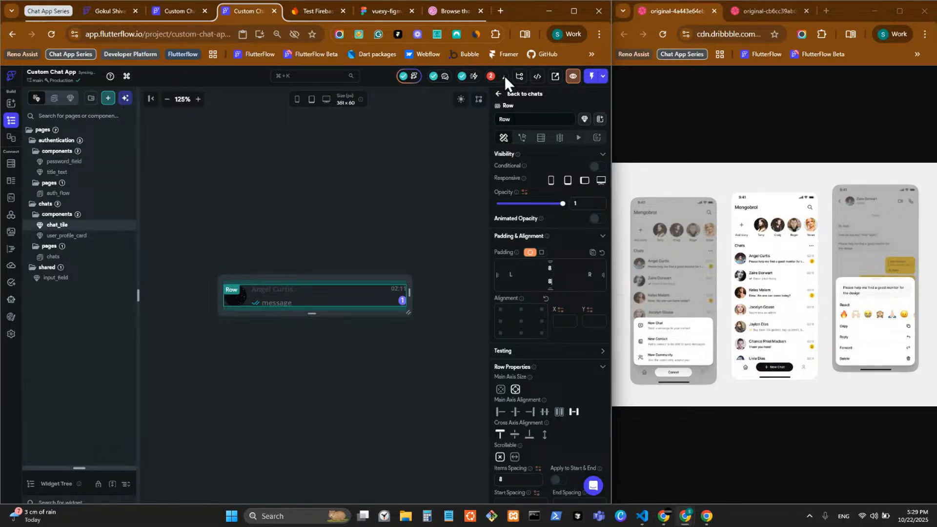
# Back on the chats page, check the taller chat_tile instance and clear the selection
pyautogui.click(499, 94)
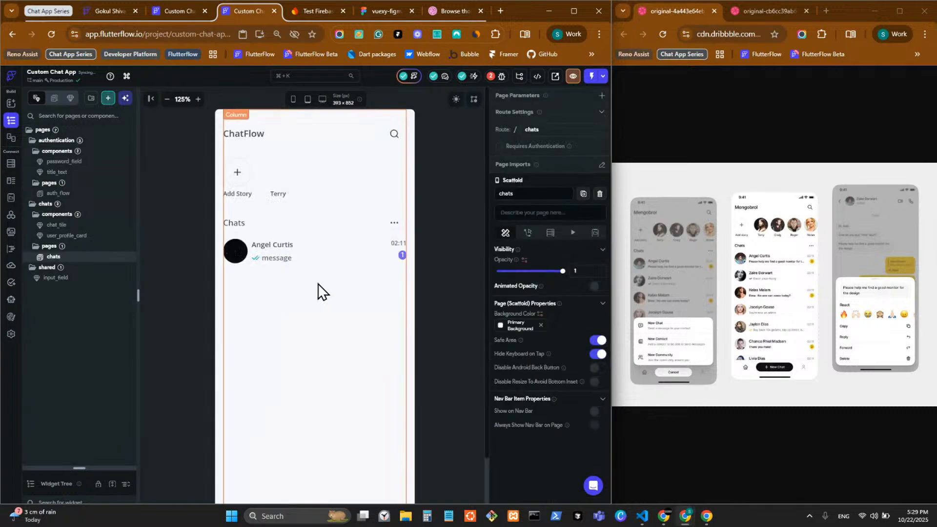
pyautogui.click(320, 260)
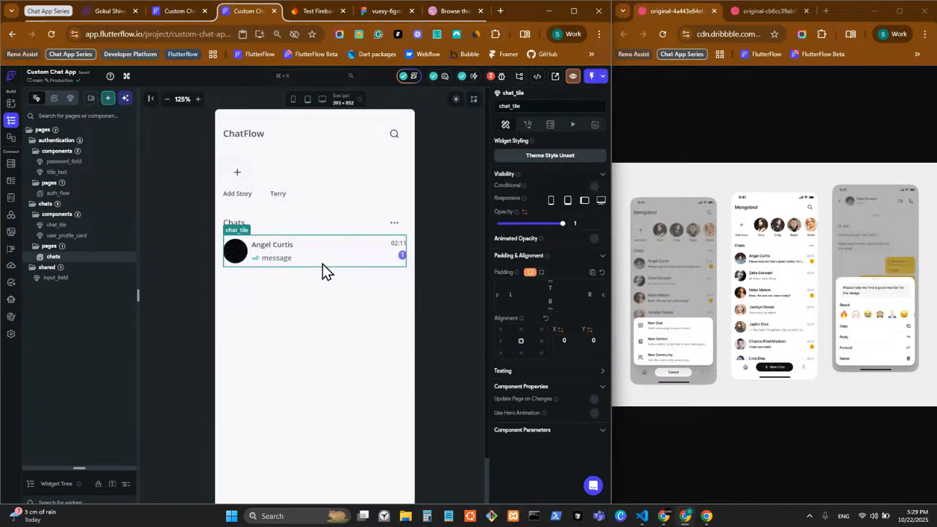
pyautogui.click(438, 309)
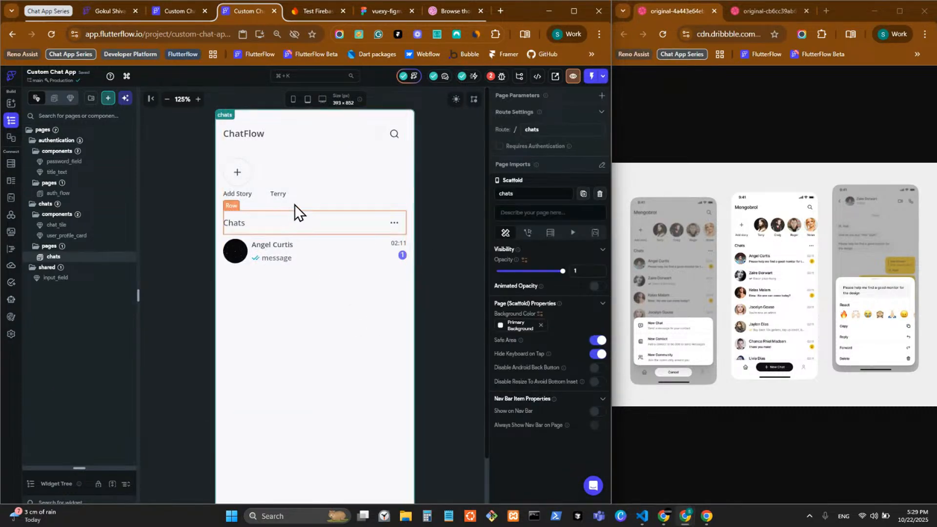
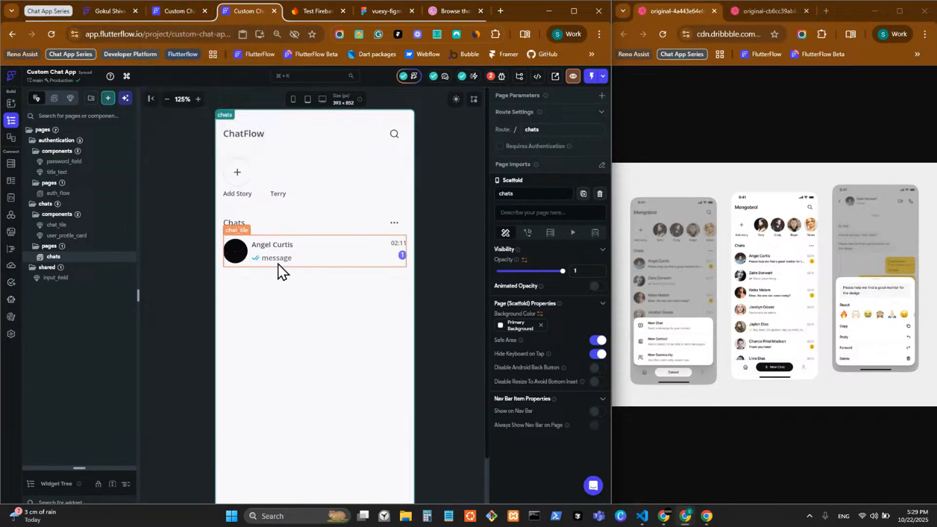
# Check the other Custom Chat tab, come back, and bring up Chrome's 'Who's using Chrome?' profile picker
pyautogui.click(175, 10)
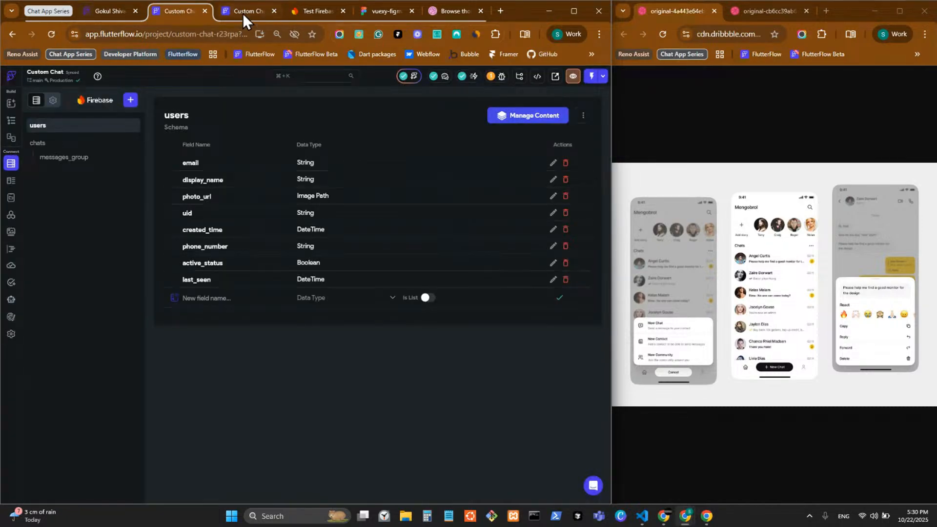
pyautogui.click(242, 11)
pyautogui.moveTo(663, 517)
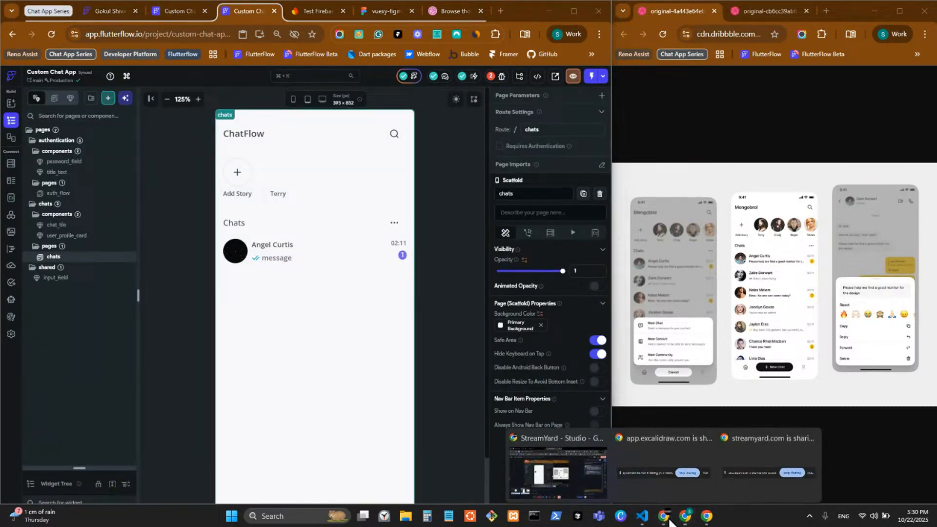
pyautogui.click(664, 517)
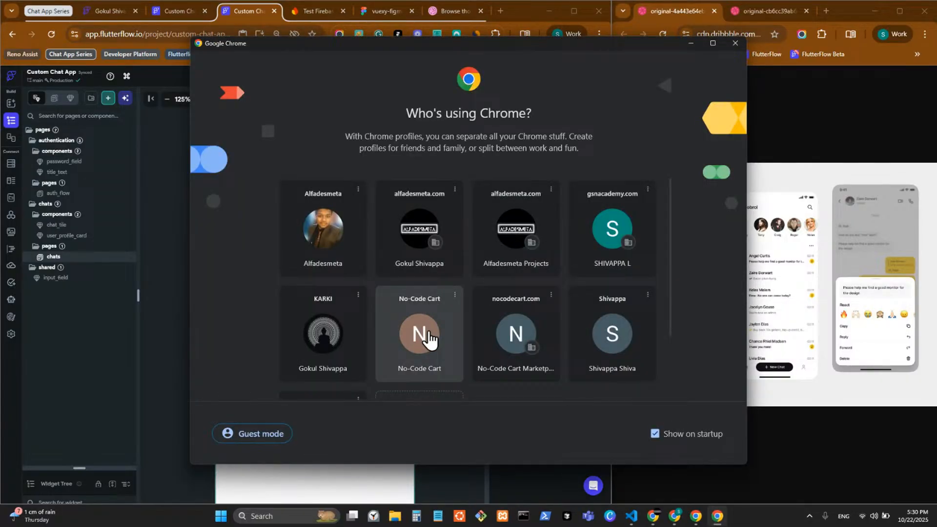
# Switch to the other Chrome profile, open the Reno assist tab group, and maximize the window
pyautogui.click(326, 349)
pyautogui.click(33, 63)
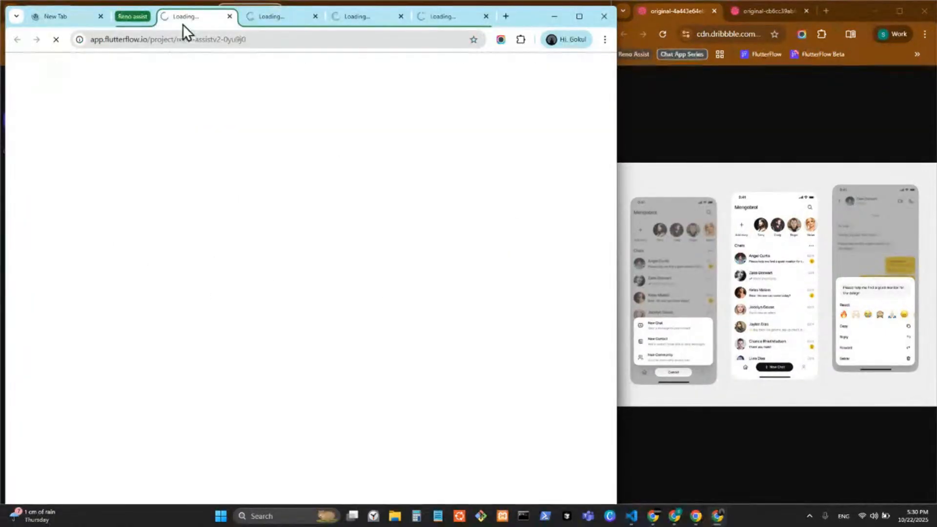
pyautogui.middleClick(46, 20)
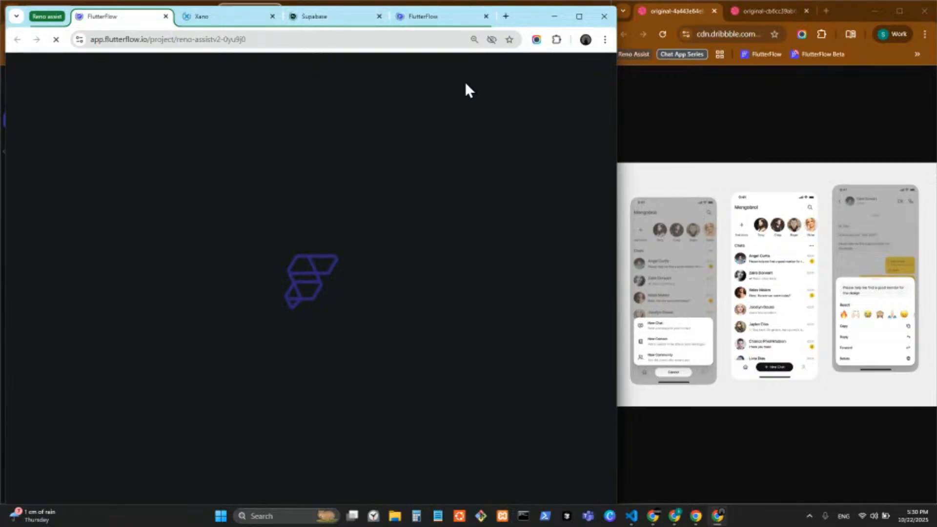
pyautogui.click(579, 16)
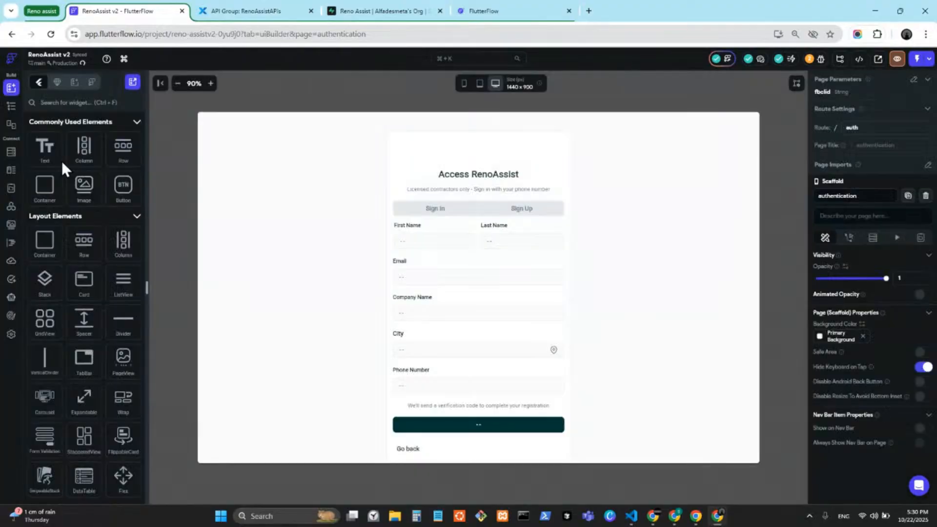
# Open RenoAssist v2's projects page from the Widget Tree, then start a blank new tab
pyautogui.click(13, 115)
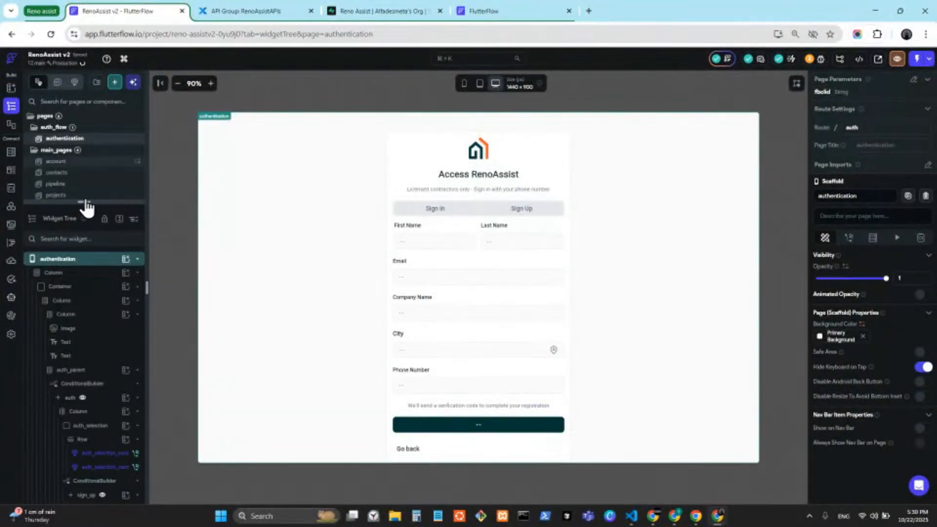
pyautogui.click(83, 195)
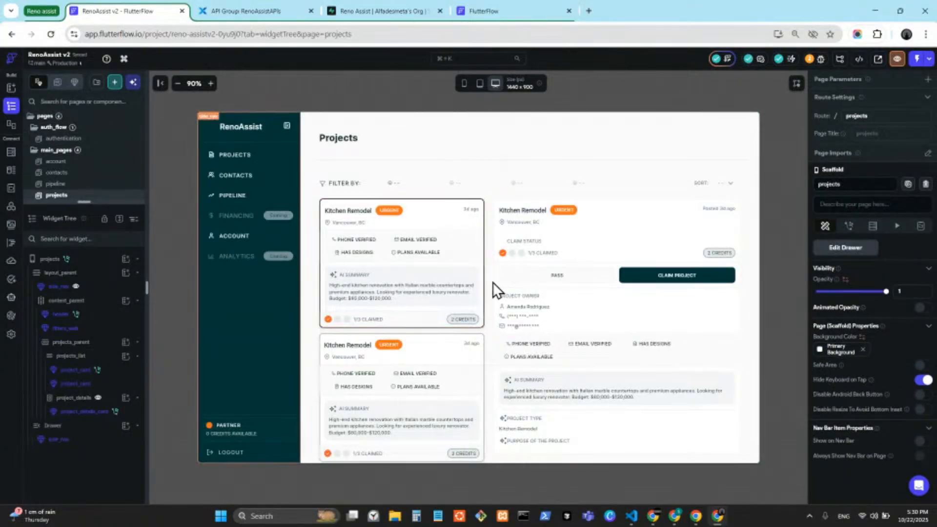
pyautogui.click(587, 9)
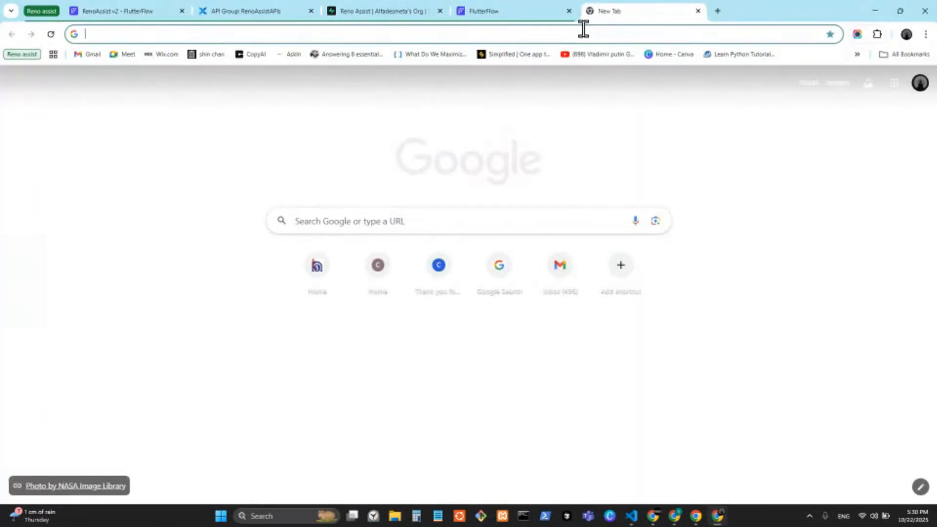
# Open the live RenoAssist site, test a phone verification code, then load its /projects page
pyautogui.write('renoassist.lovable.app/auth')
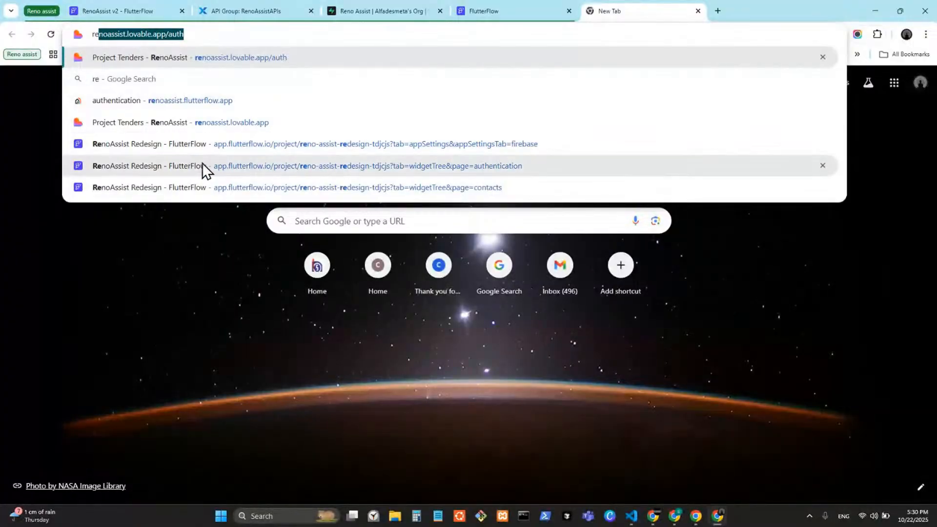
pyautogui.click(221, 100)
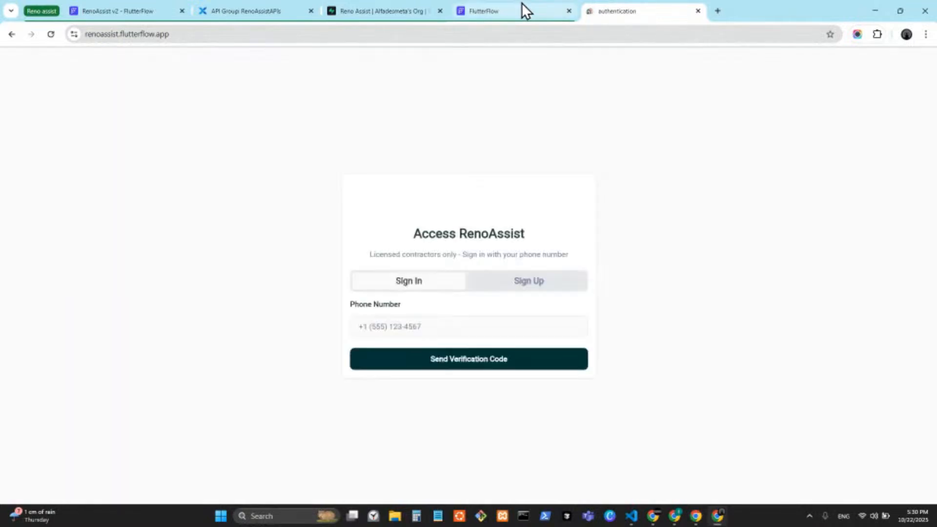
pyautogui.click(503, 366)
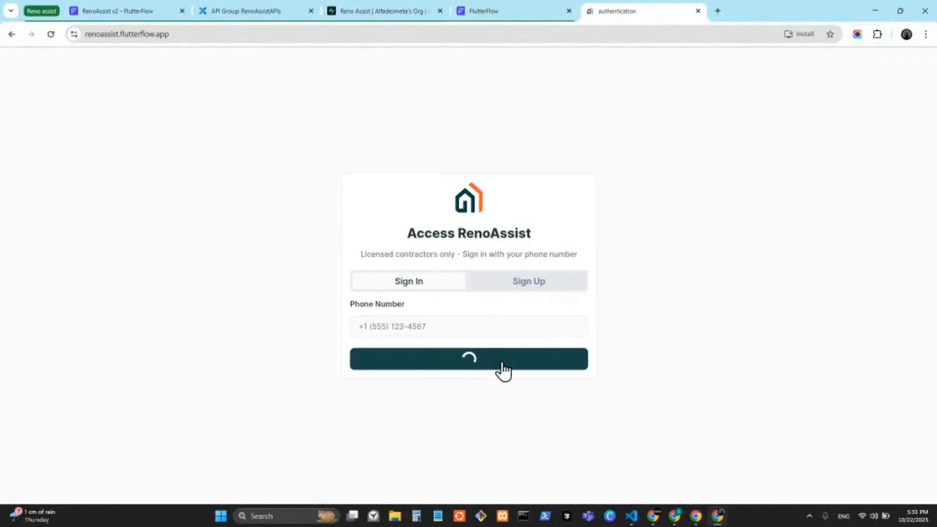
pyautogui.click(198, 34)
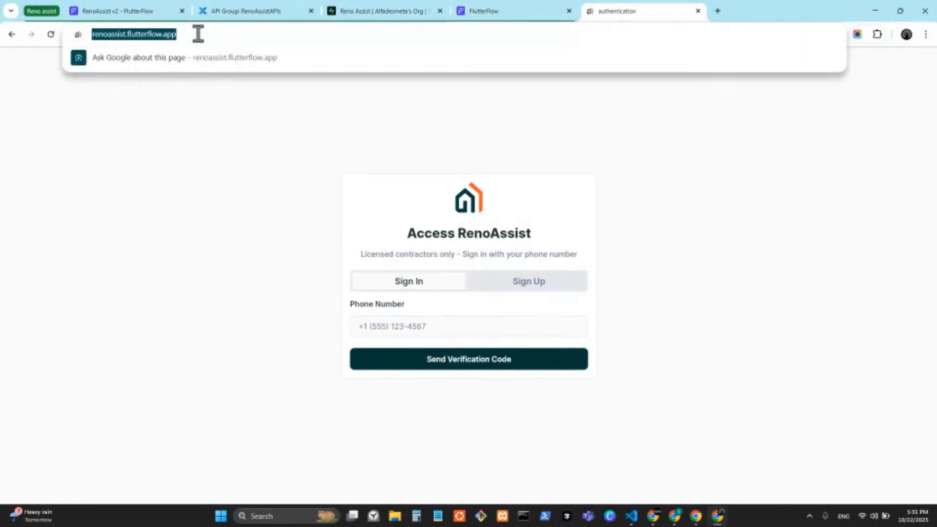
pyautogui.click(198, 34)
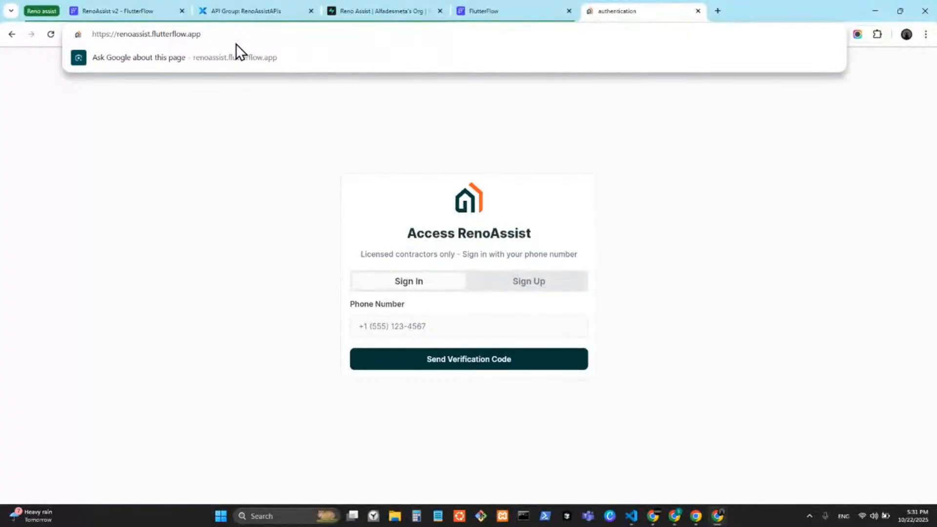
pyautogui.write('/')
pyautogui.write('pro')
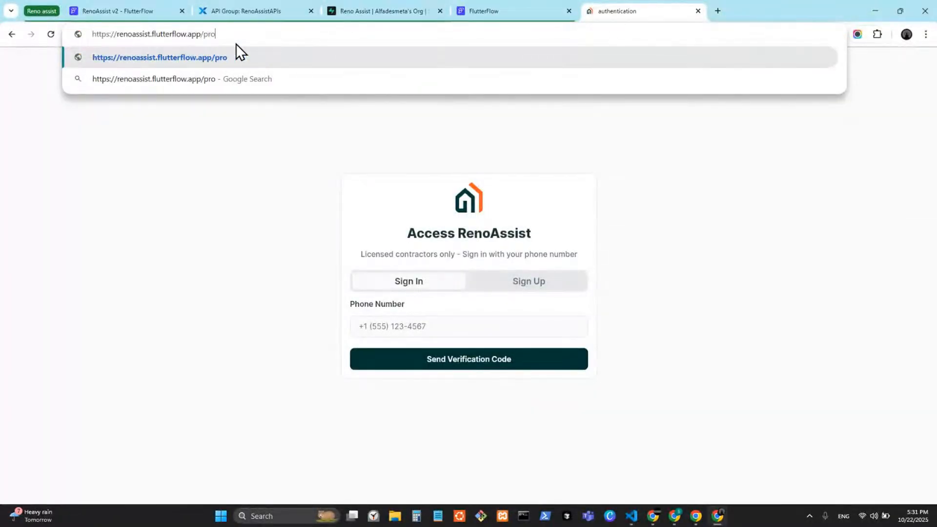
pyautogui.write('jects')
pyautogui.press('Return')
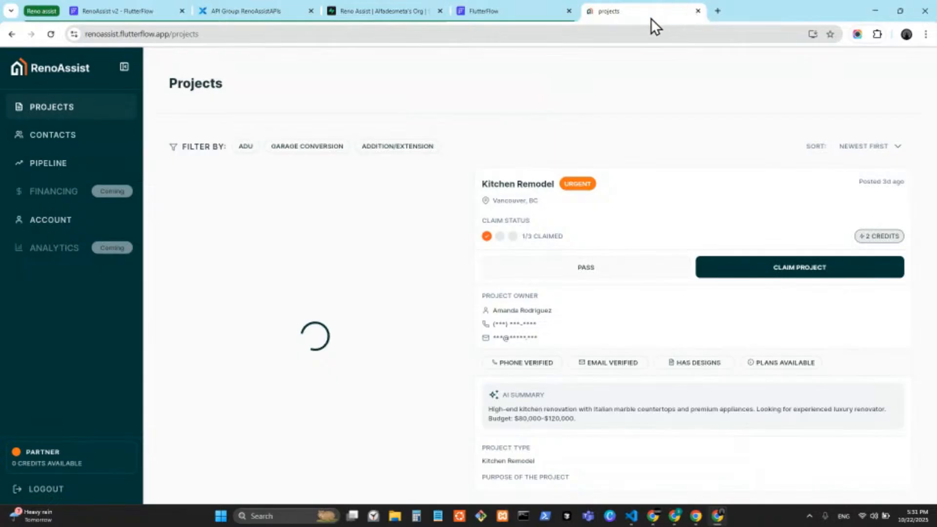
# In a narrow window, visit Sales Pipeline and Account Settings via the drawer, then return maximized to FlutterFlow
pyautogui.doubleClick(762, 5)
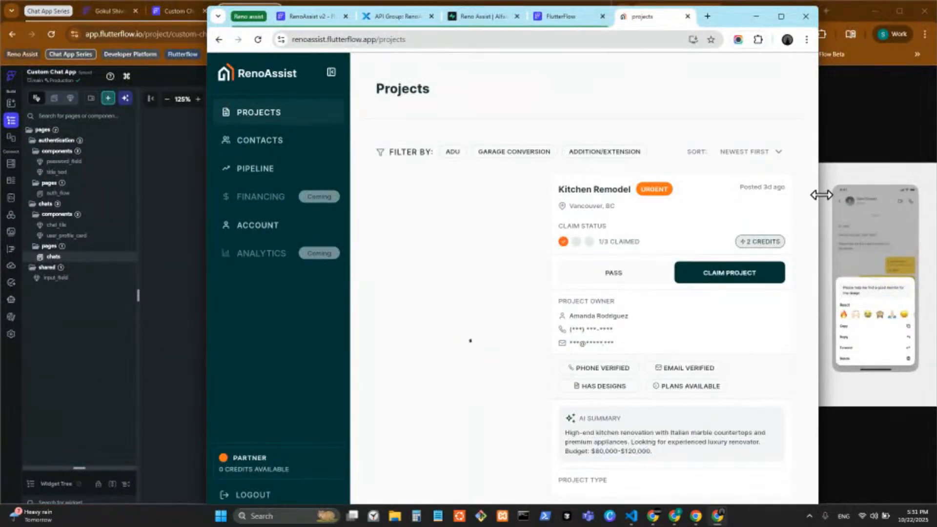
pyautogui.moveTo(821, 194); pyautogui.dragTo(576, 200)
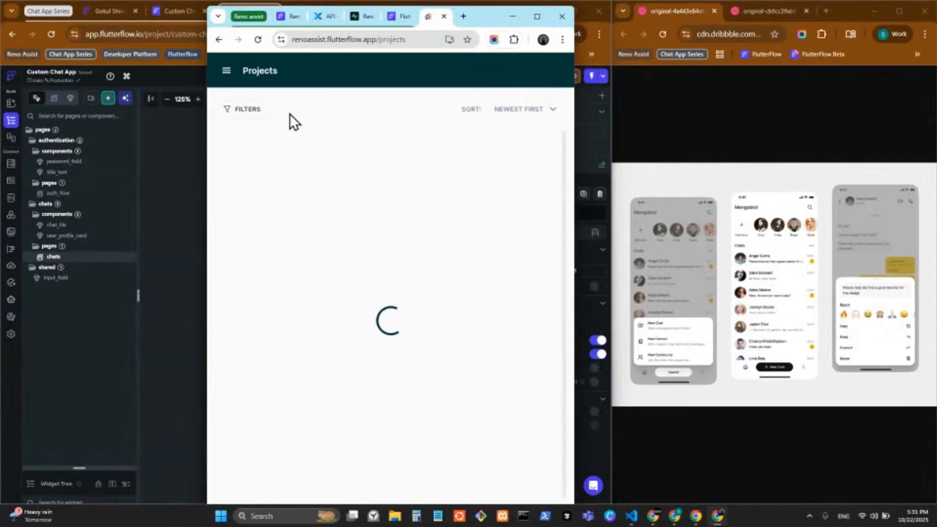
pyautogui.click(226, 73)
pyautogui.click(254, 174)
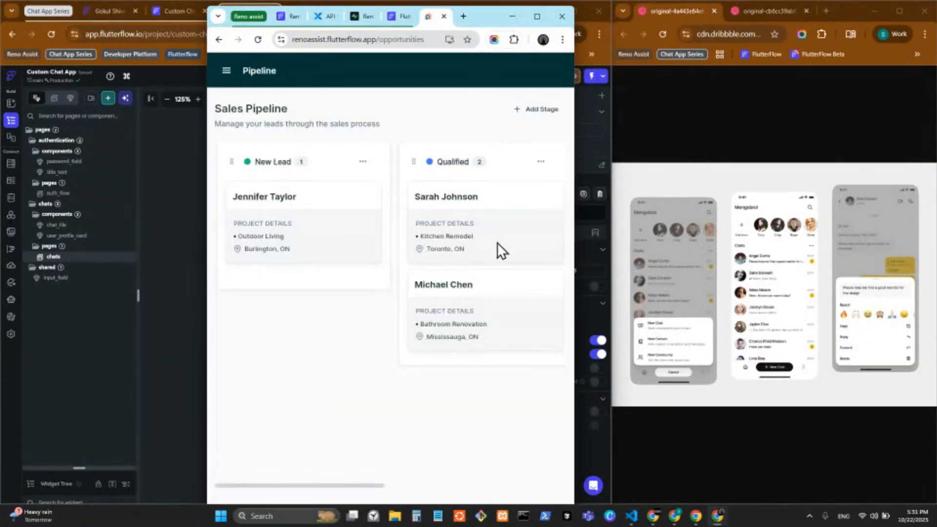
pyautogui.click(226, 72)
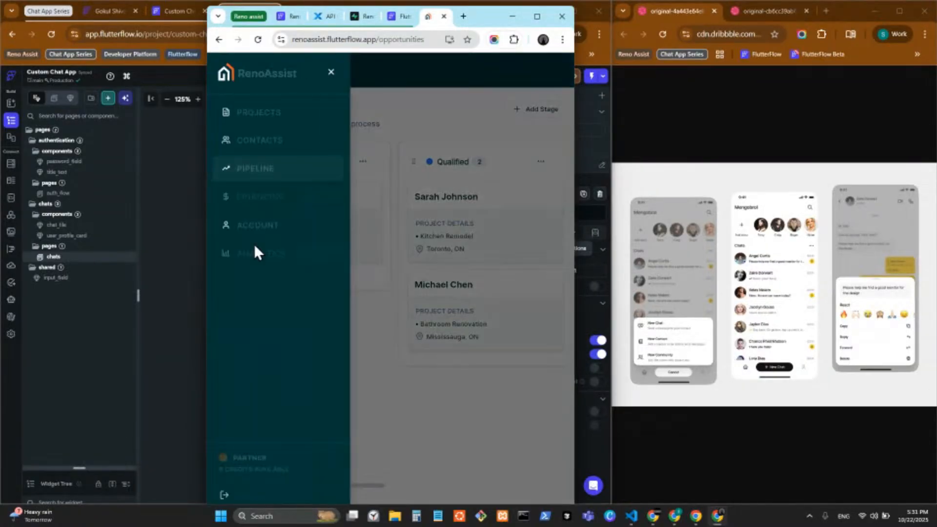
pyautogui.click(255, 226)
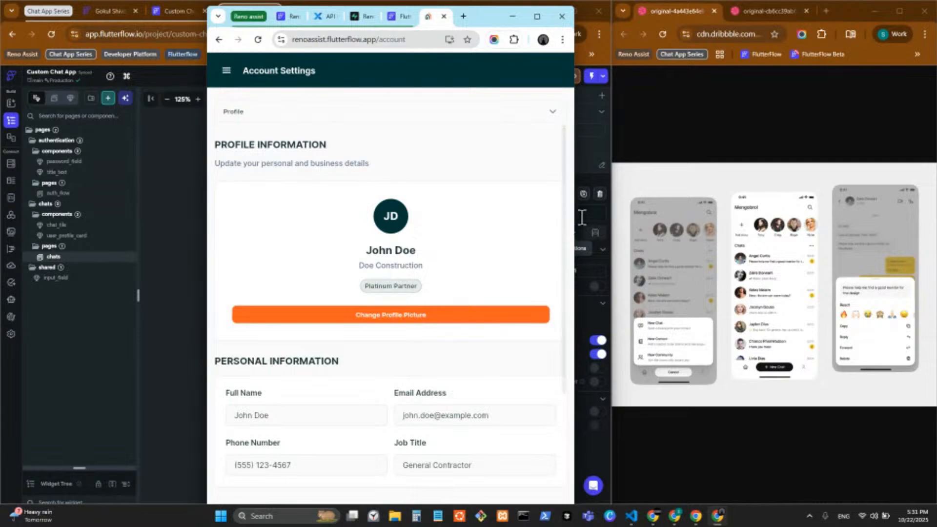
pyautogui.moveTo(573, 225); pyautogui.dragTo(920, 234)
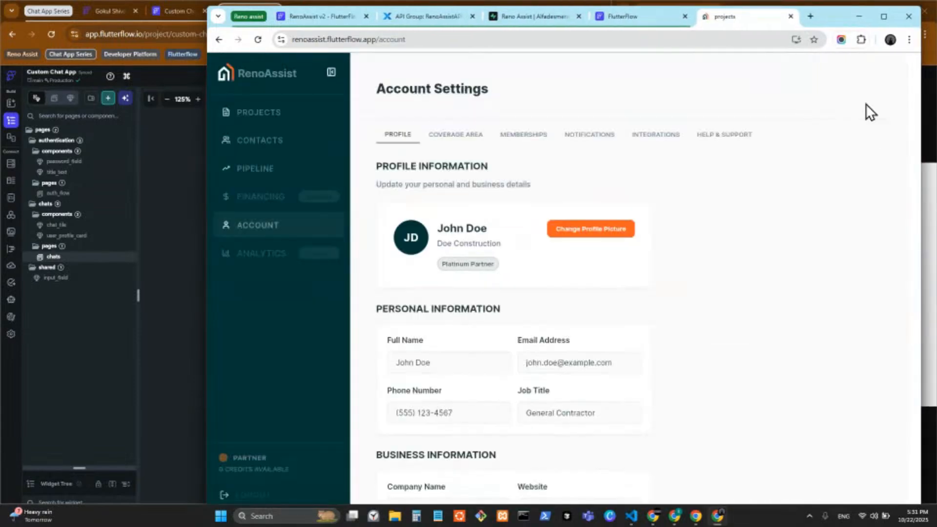
pyautogui.click(874, 16)
pyautogui.click(487, 15)
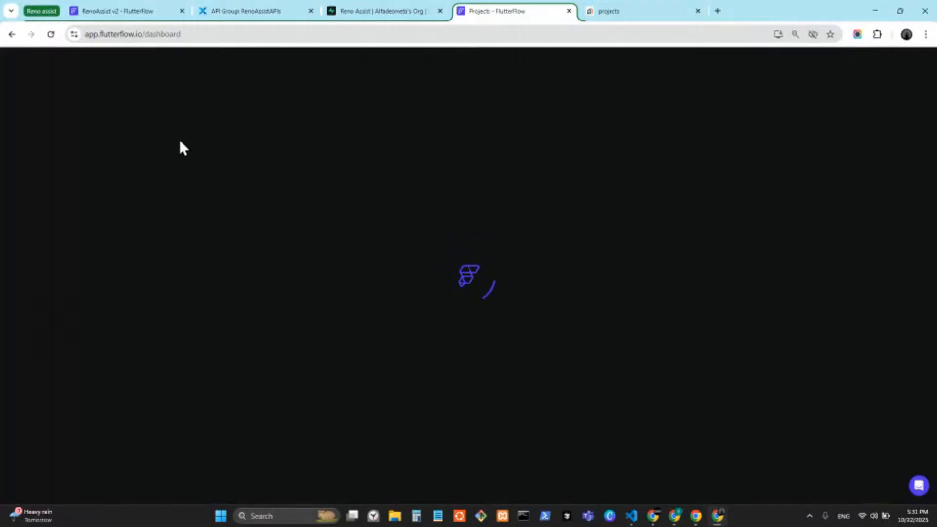
# Review RenoAssist v2's API calls, App State variables and Constants, then return to the projects page tree
pyautogui.click(117, 16)
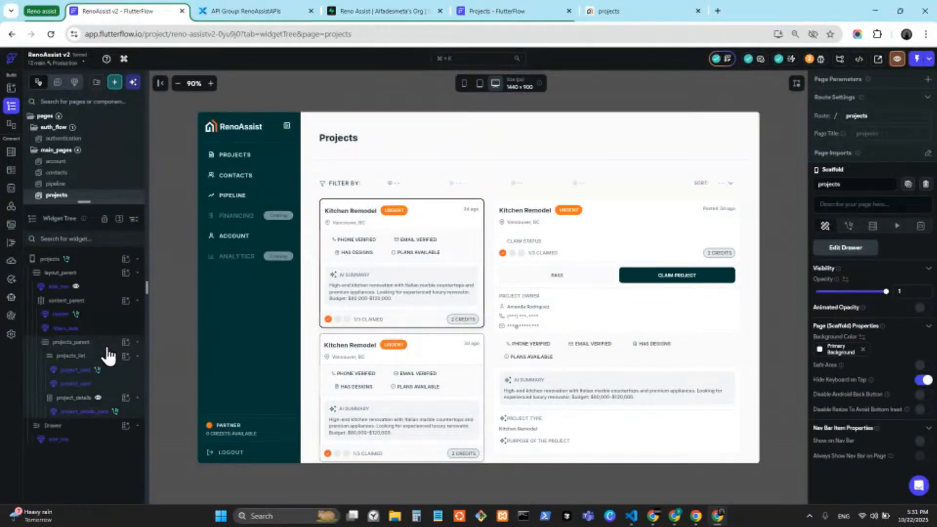
pyautogui.click(107, 344)
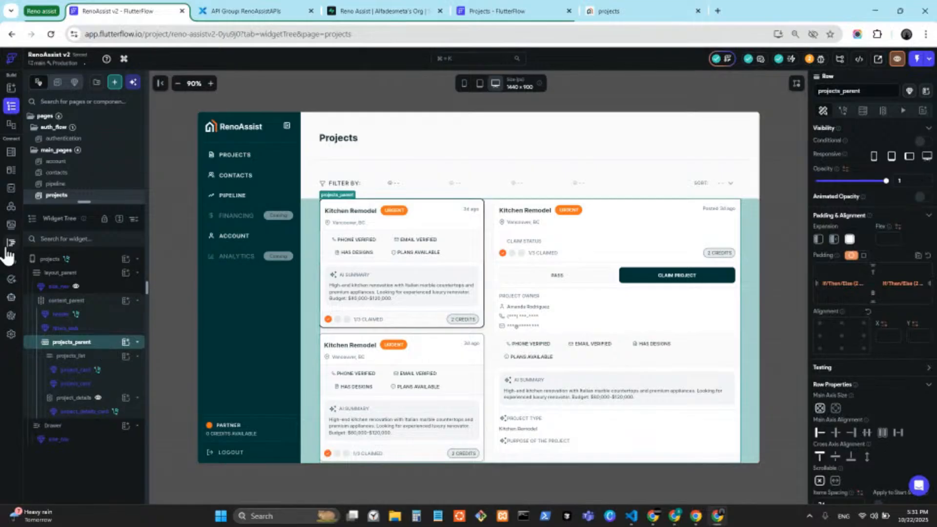
pyautogui.click(11, 206)
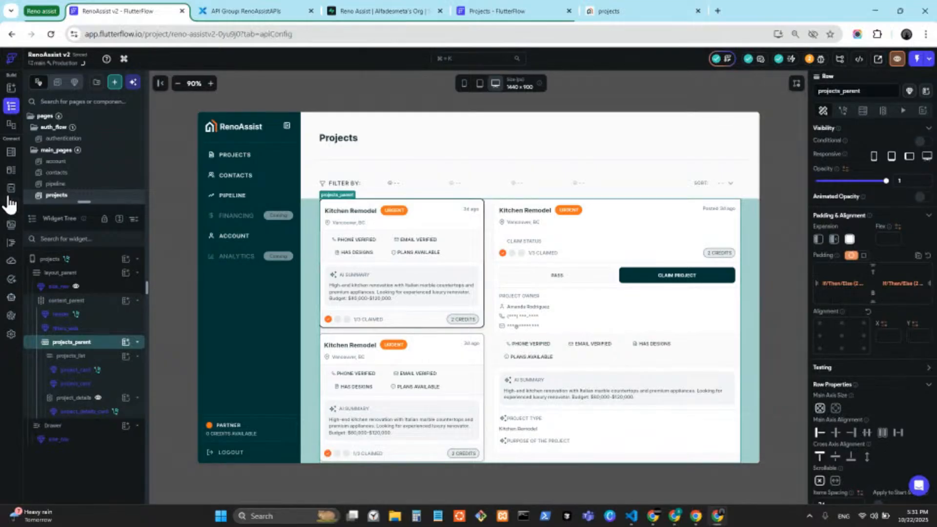
pyautogui.click(11, 188)
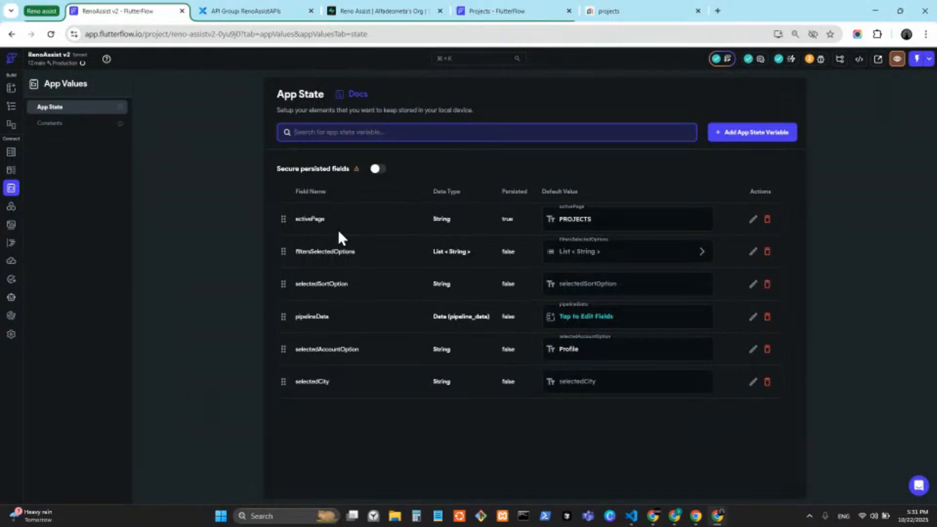
pyautogui.click(73, 125)
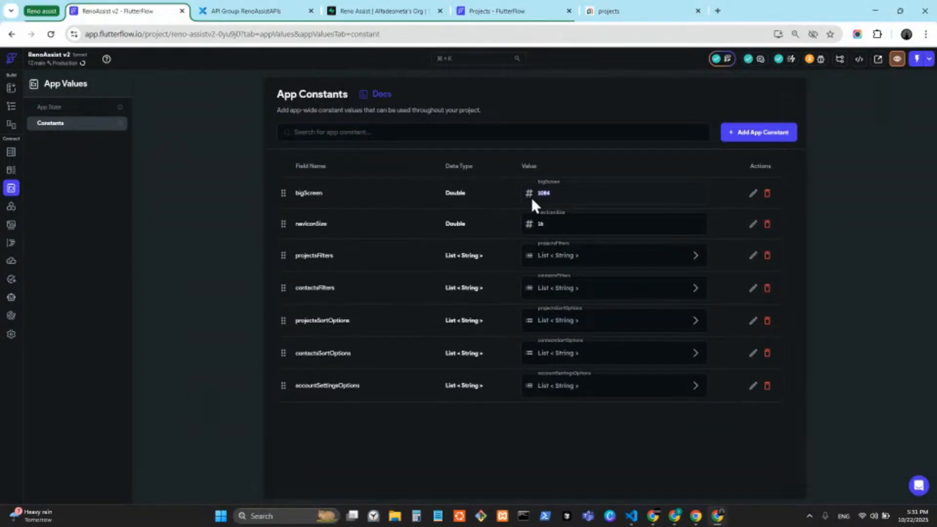
pyautogui.click(17, 107)
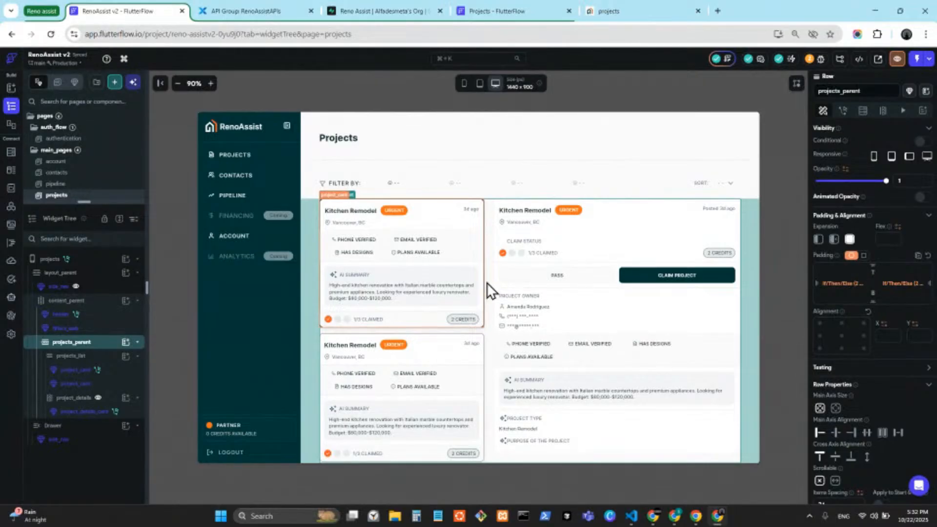
# Inspect the Screen Width >= bigScreen conditions on projects_parent padding and project_details visibility
pyautogui.click(842, 285)
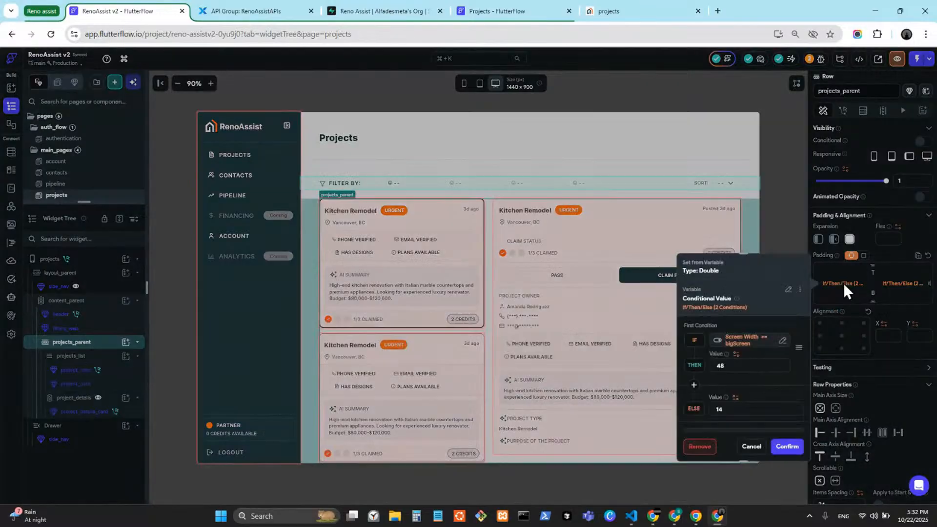
pyautogui.click(747, 340)
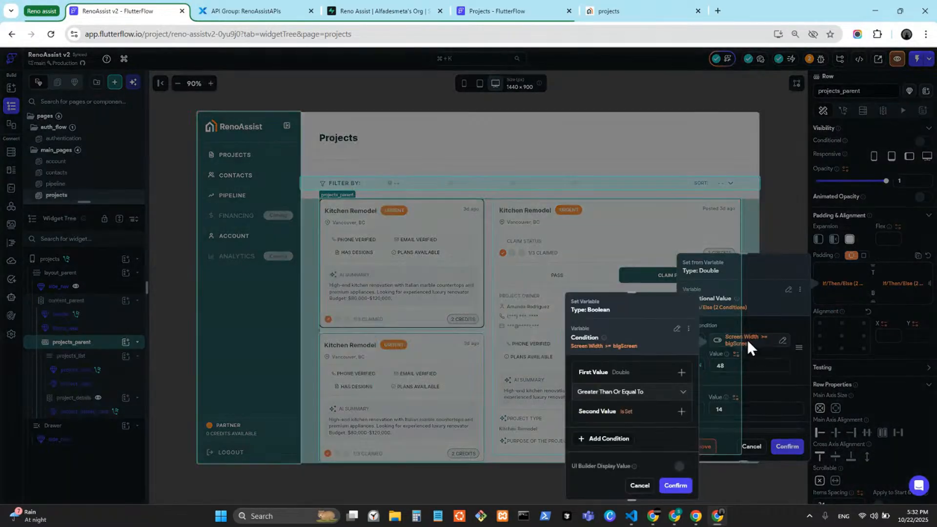
pyautogui.click(766, 342)
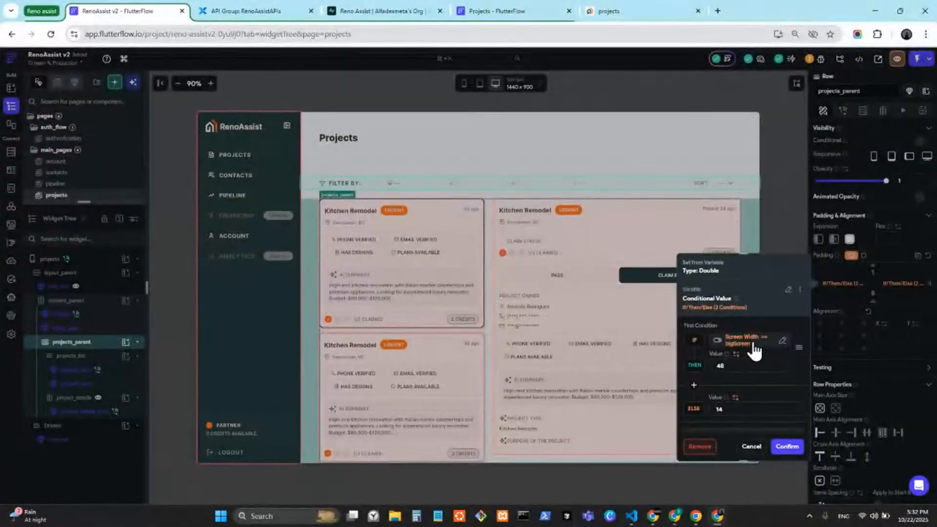
pyautogui.click(784, 242)
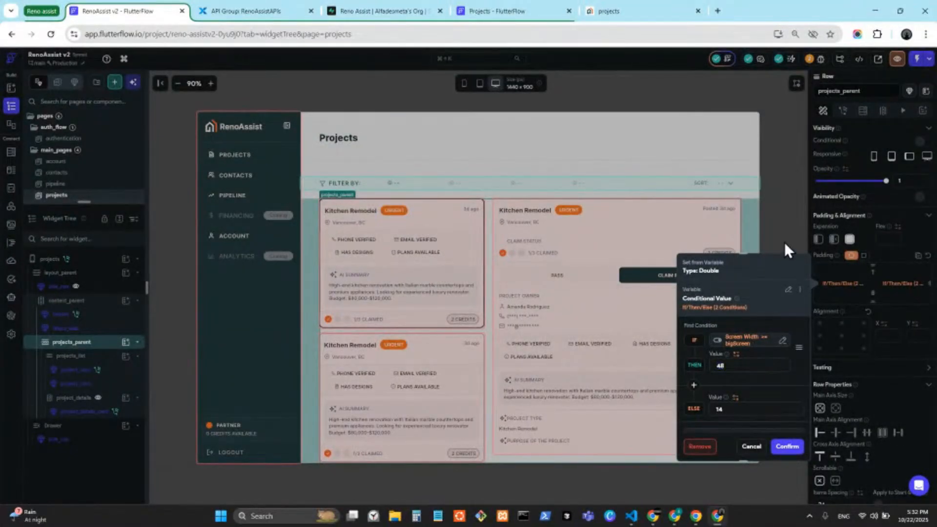
pyautogui.click(546, 268)
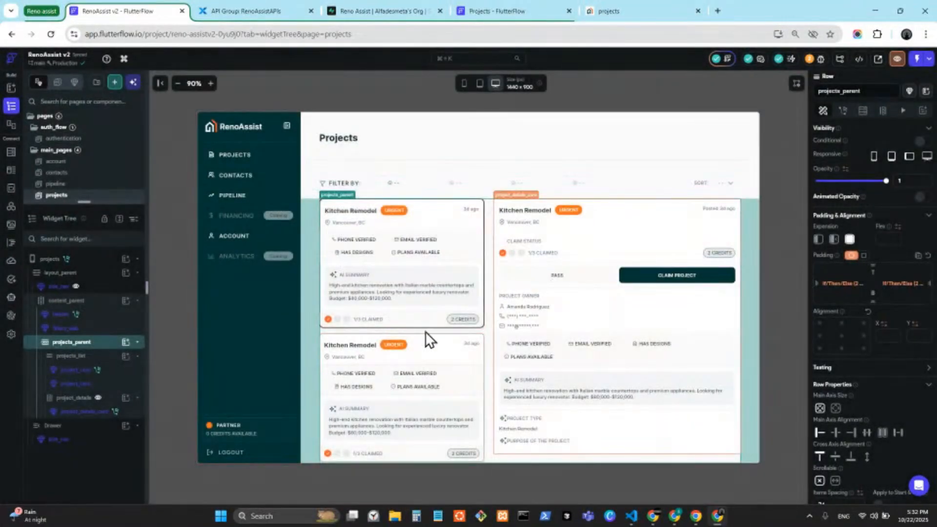
pyautogui.click(104, 398)
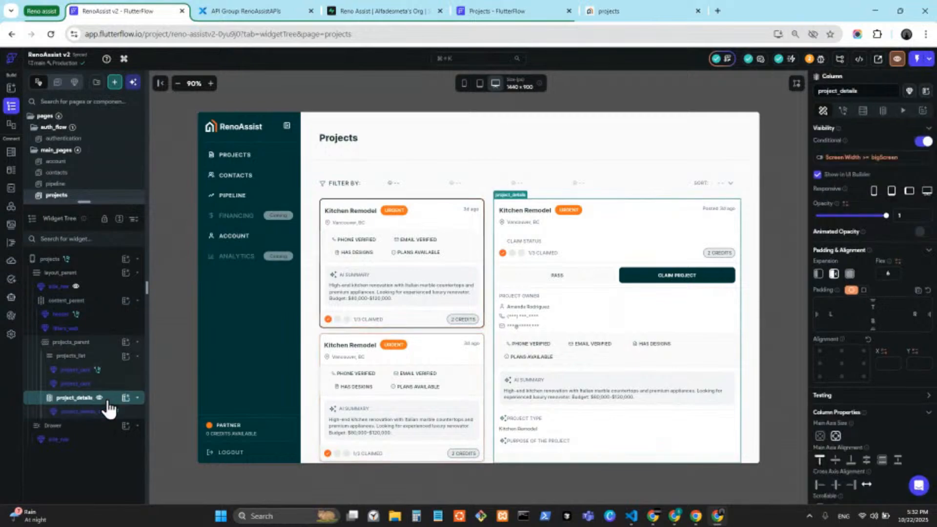
pyautogui.click(849, 157)
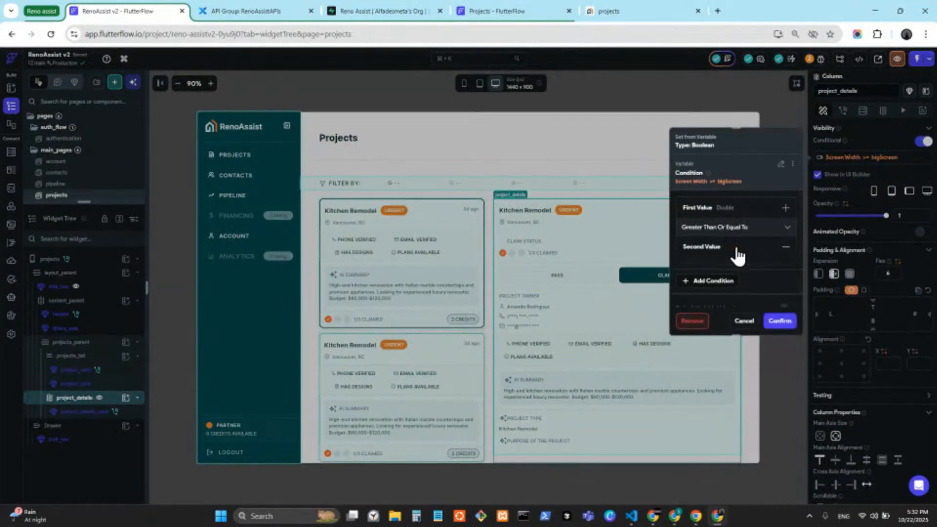
pyautogui.click(777, 355)
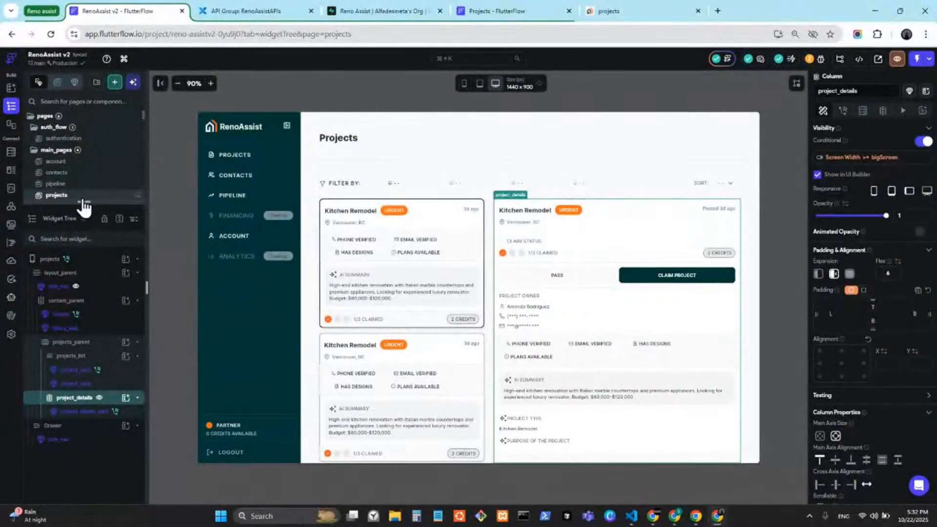
# Expand the pages list and open the project_details_mobile component
pyautogui.moveTo(82, 202); pyautogui.dragTo(82, 464)
pyautogui.scroll(-5, 105, 338)
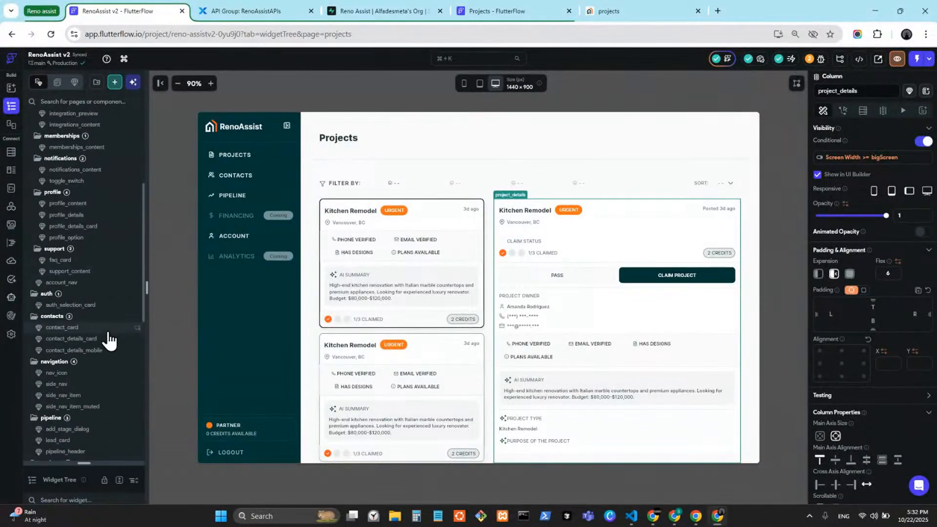
pyautogui.scroll(2, 90, 246)
pyautogui.scroll(-2, 106, 287)
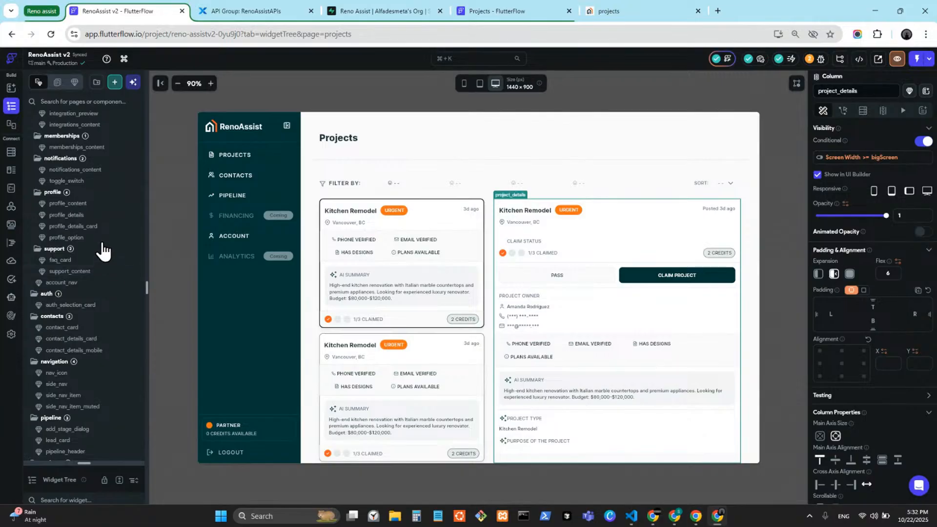
pyautogui.scroll(-6, 100, 247)
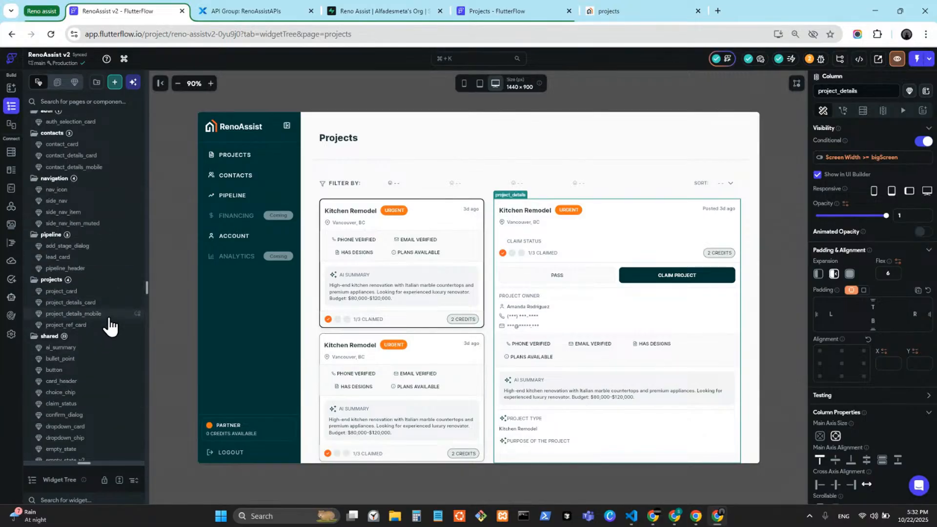
pyautogui.click(104, 315)
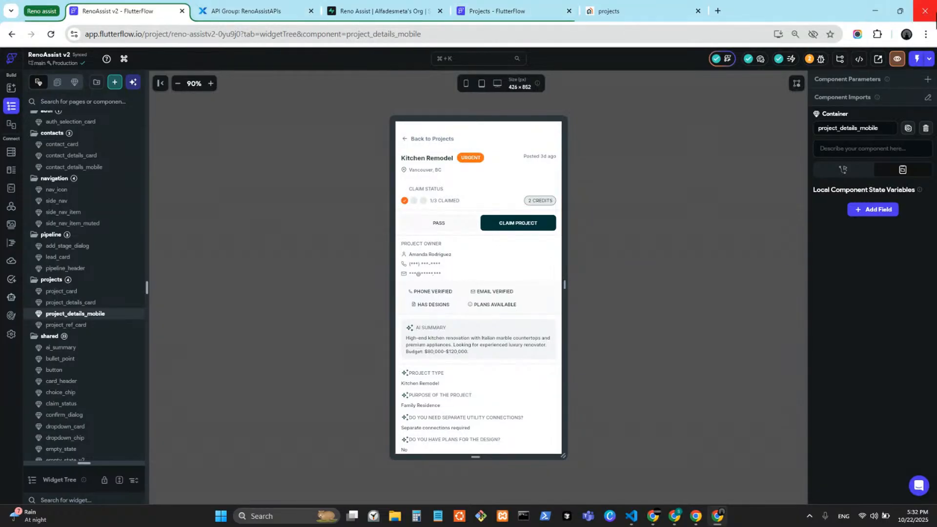
# Close the RenoAssist window, widen the Dribbble reference, and view the Custom Chat project's pages
pyautogui.click(926, 10)
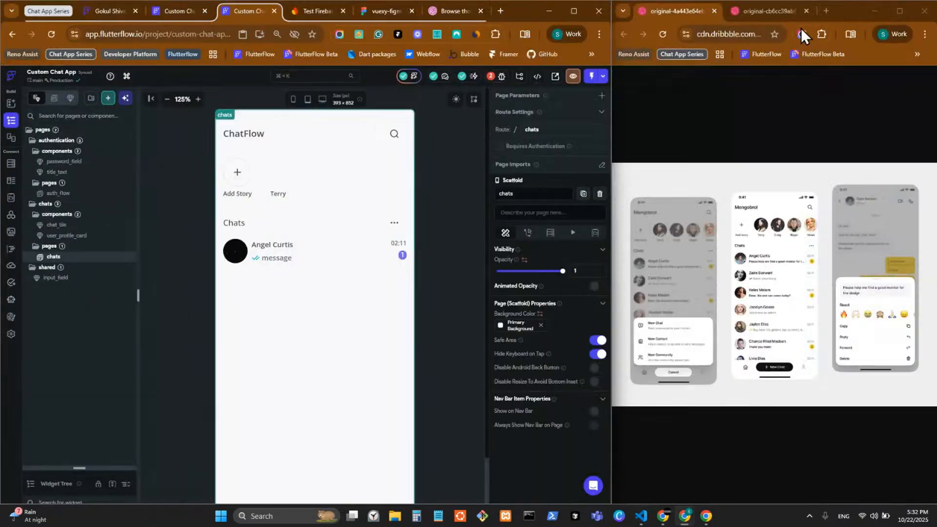
pyautogui.moveTo(611, 120); pyautogui.dragTo(546, 123)
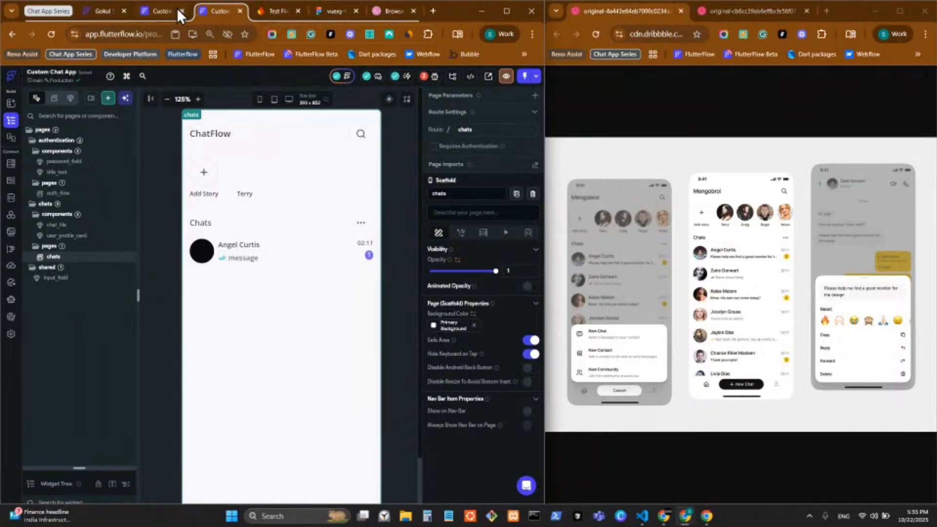
pyautogui.click(162, 11)
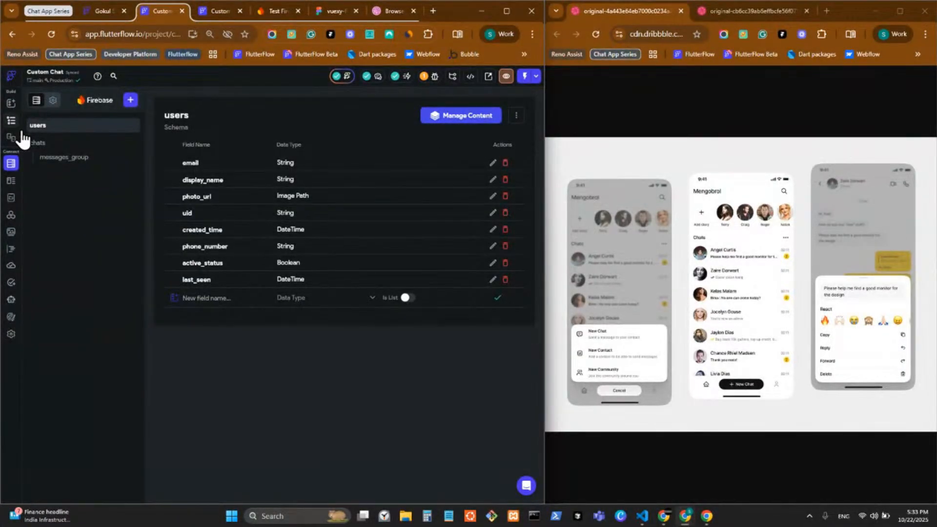
pyautogui.click(11, 120)
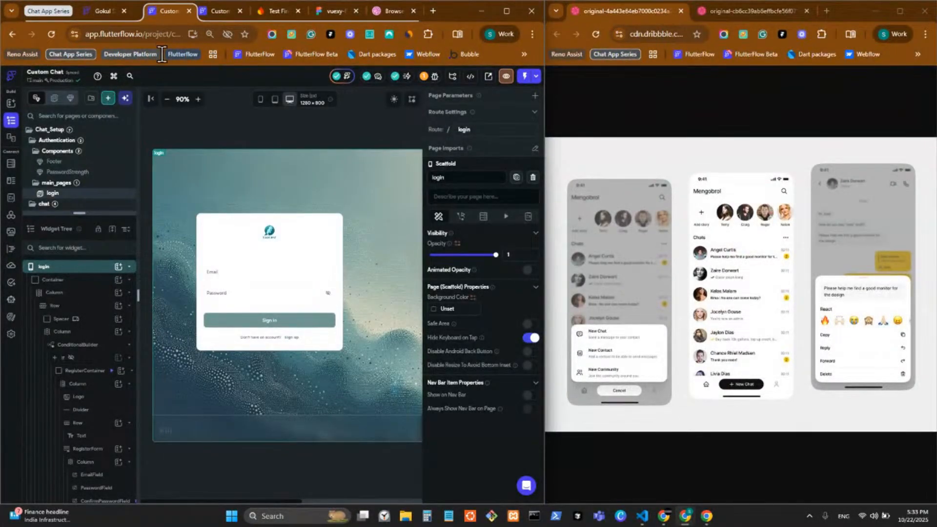
# Browse the Custom Chat chat folder in its own window, re-dock it, and switch to the ChatFlow chats page
pyautogui.moveTo(163, 11); pyautogui.dragTo(167, 55)
pyautogui.click(512, 55)
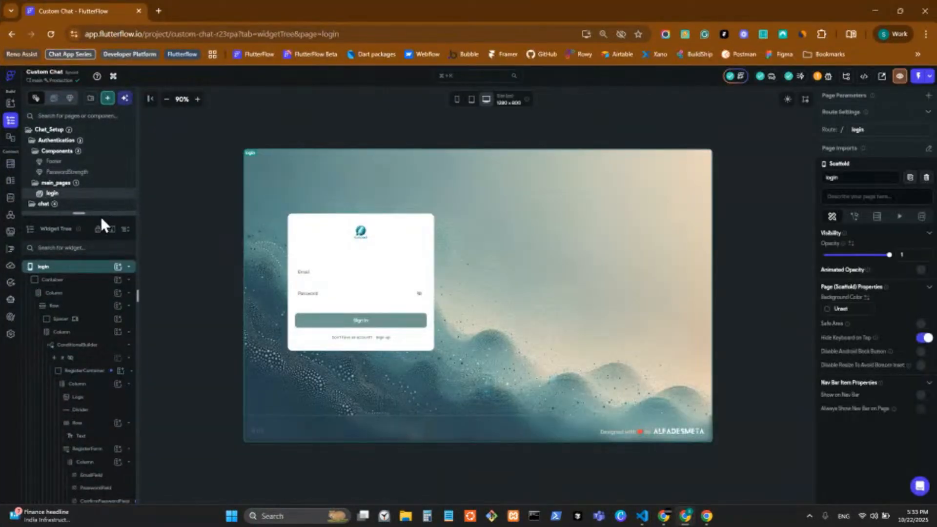
pyautogui.moveTo(100, 215); pyautogui.dragTo(84, 288)
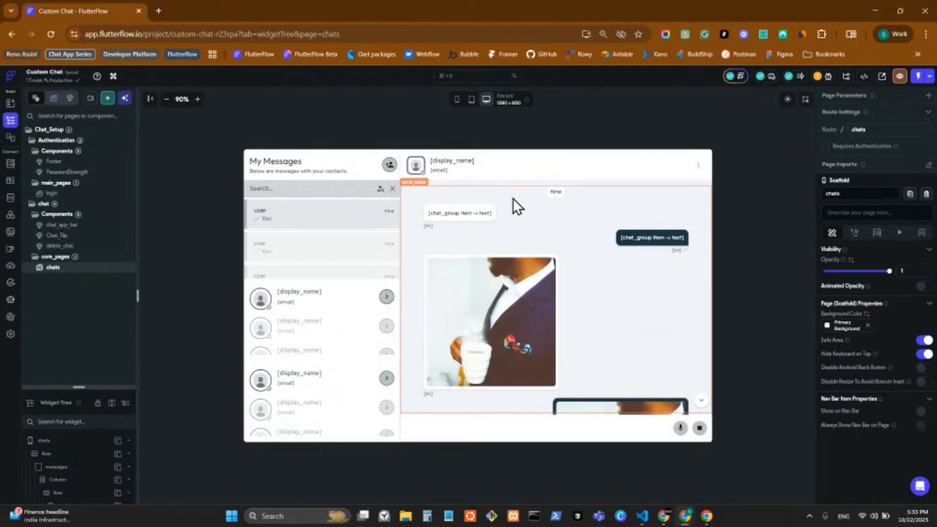
pyautogui.scroll(-2, 519, 338)
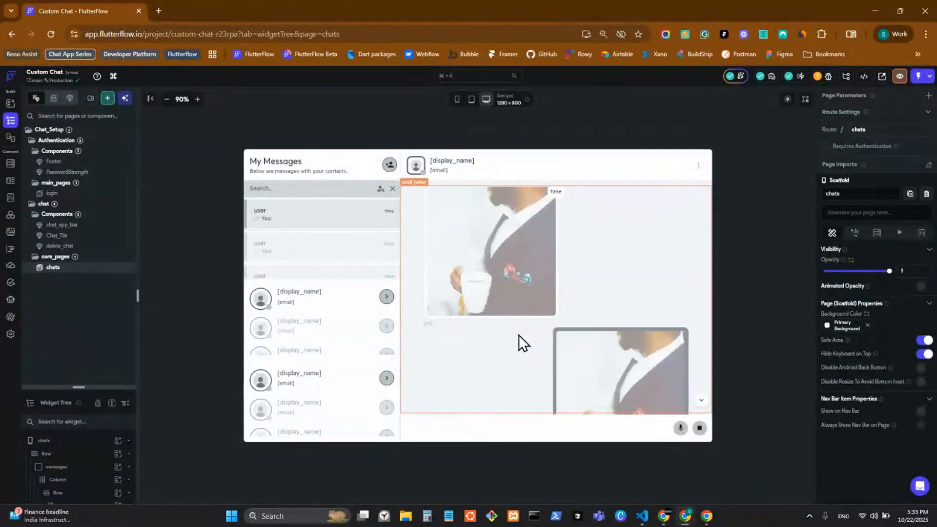
pyautogui.scroll(2, 520, 329)
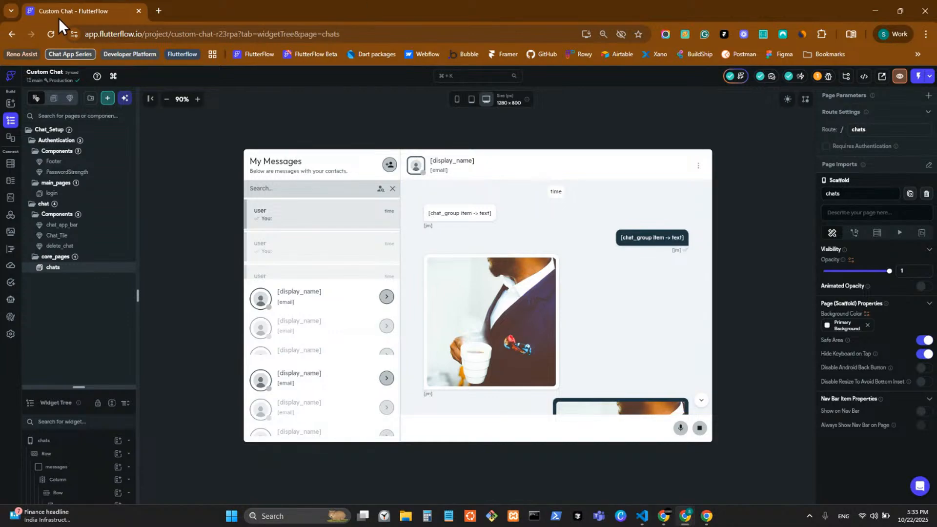
pyautogui.moveTo(59, 19); pyautogui.dragTo(176, 15)
pyautogui.click(214, 5)
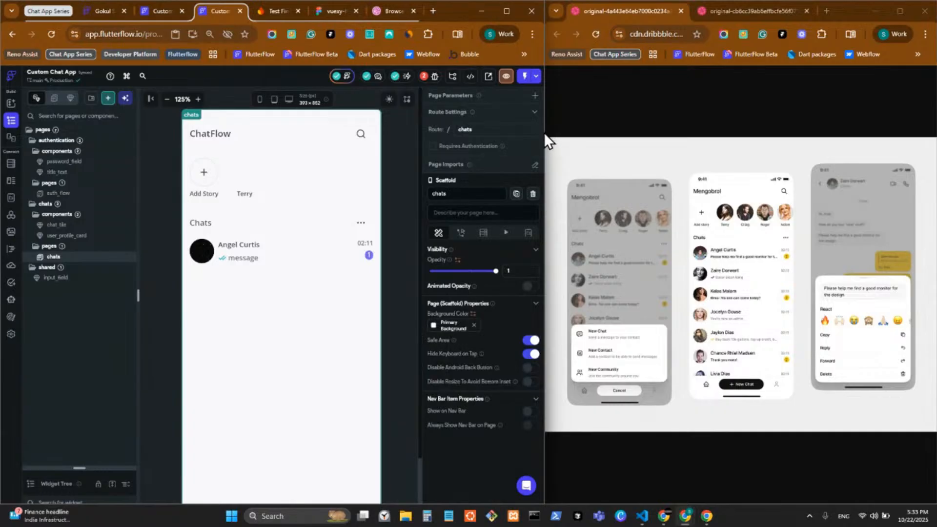
# Select a chat tile, set canvas zoom back to 110%, select the main Column, and expand the Widget Tree
pyautogui.click(337, 257)
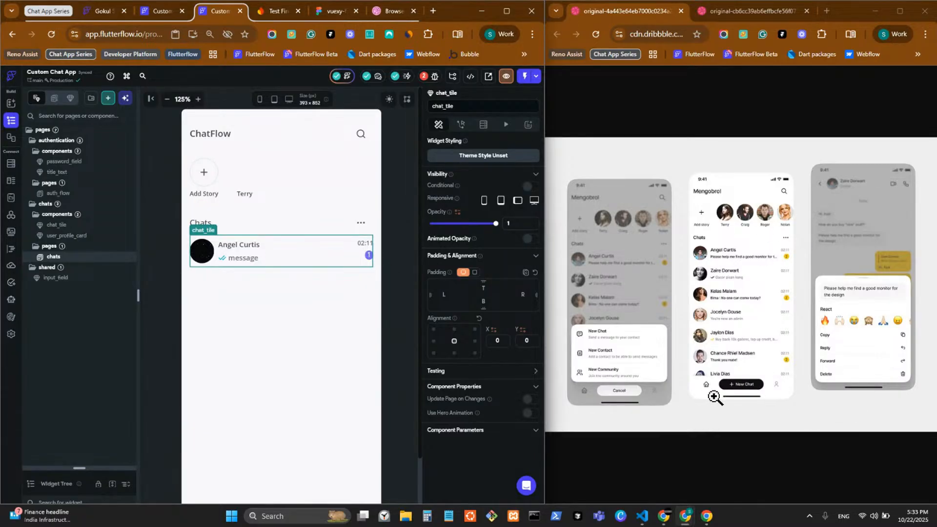
pyautogui.click(166, 99)
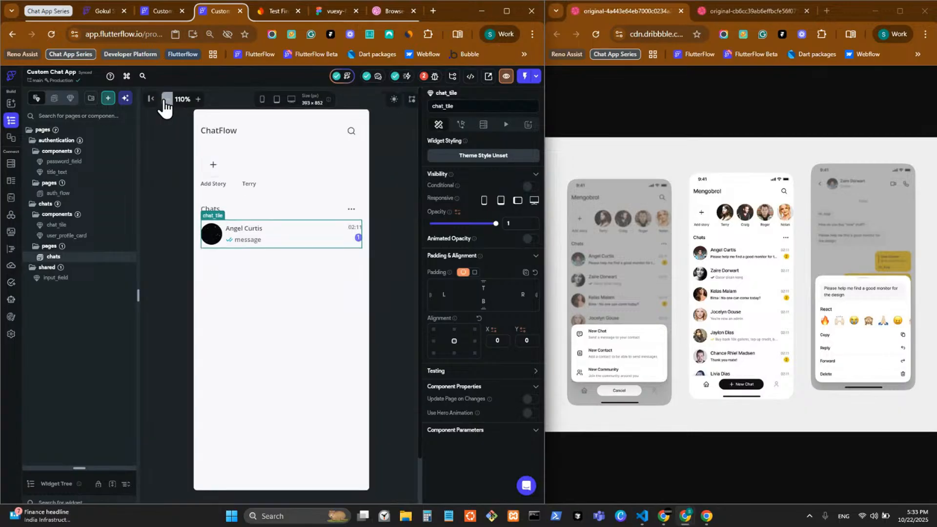
pyautogui.click(166, 100)
pyautogui.click(198, 99)
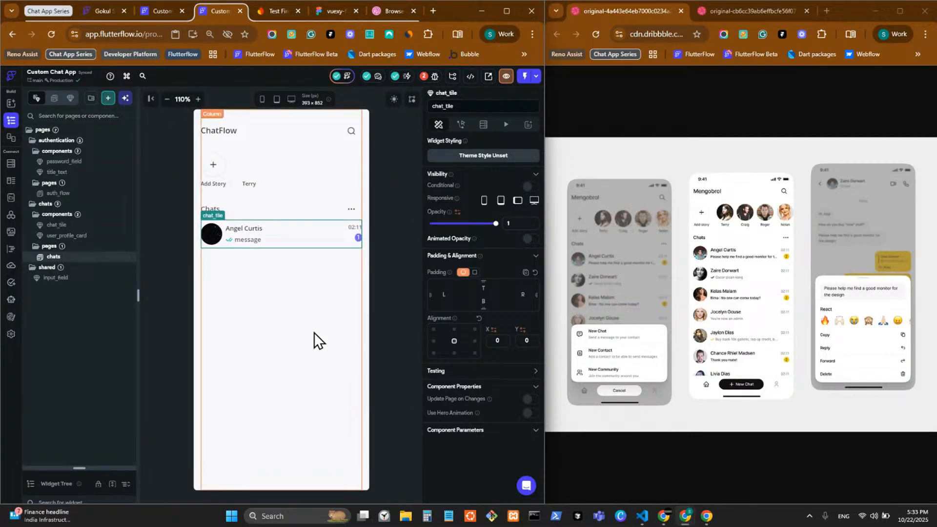
pyautogui.click(329, 365)
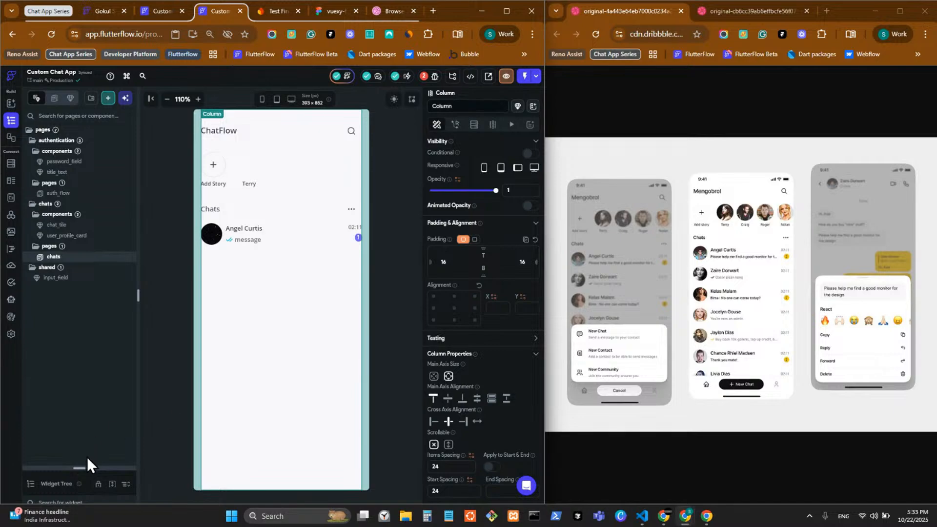
pyautogui.moveTo(81, 467); pyautogui.dragTo(69, 136)
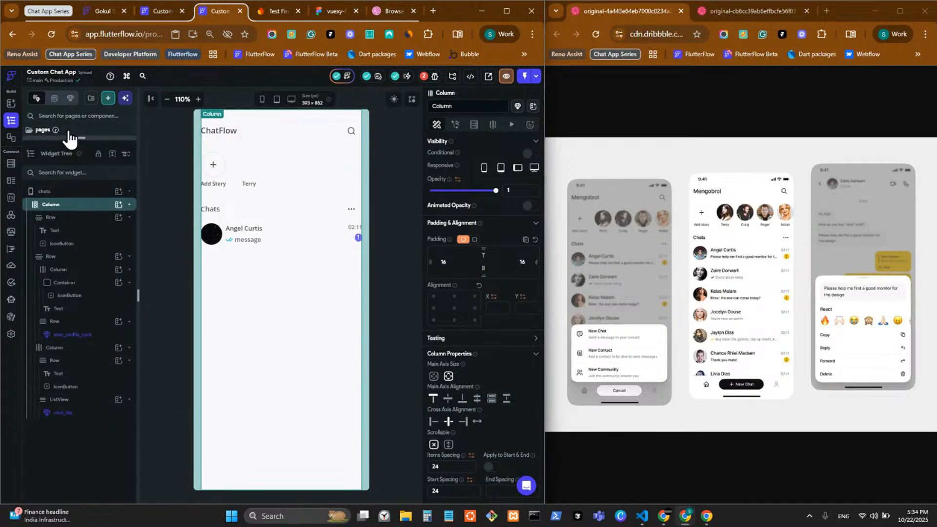
pyautogui.rightClick(65, 216)
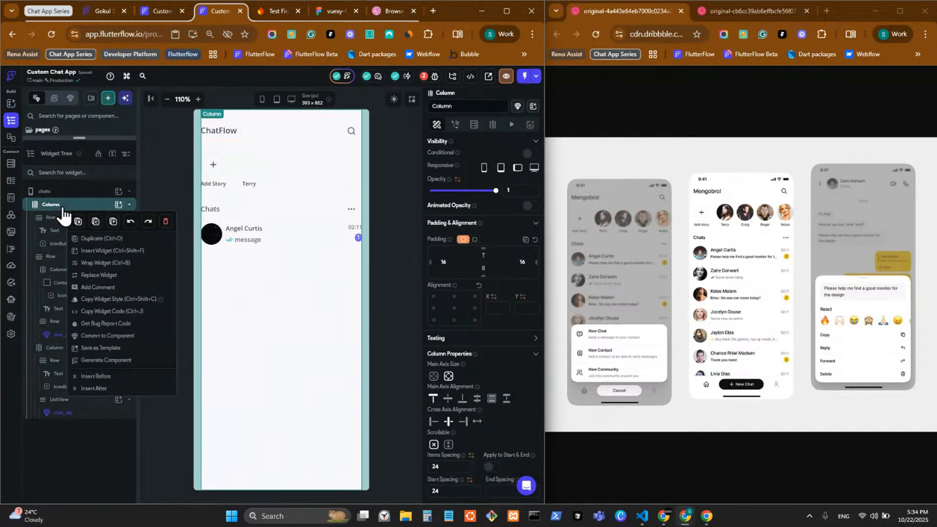
pyautogui.click(97, 264)
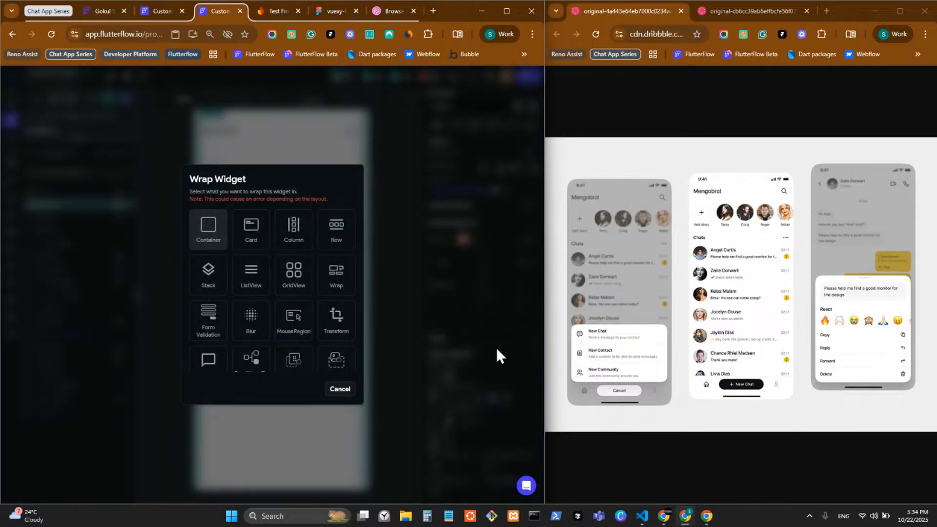
pyautogui.click(441, 382)
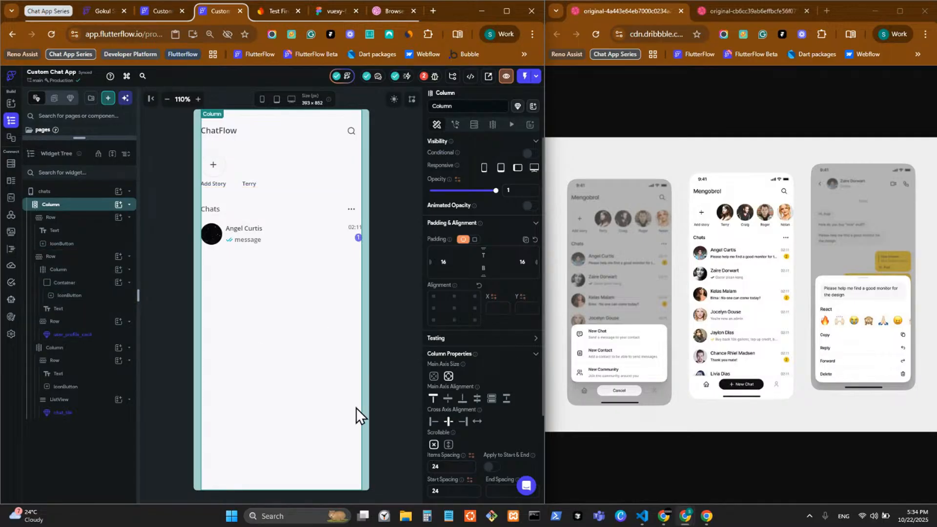
pyautogui.click(373, 302)
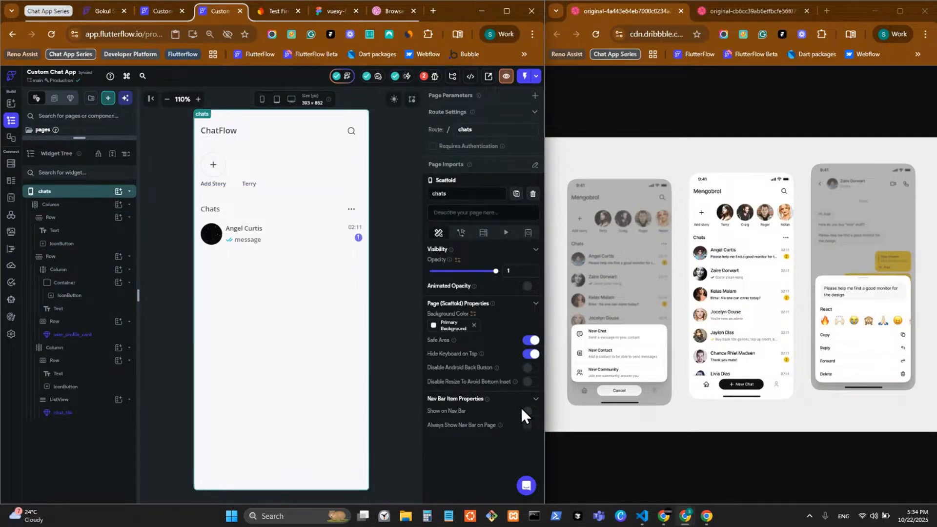
pyautogui.click(528, 411)
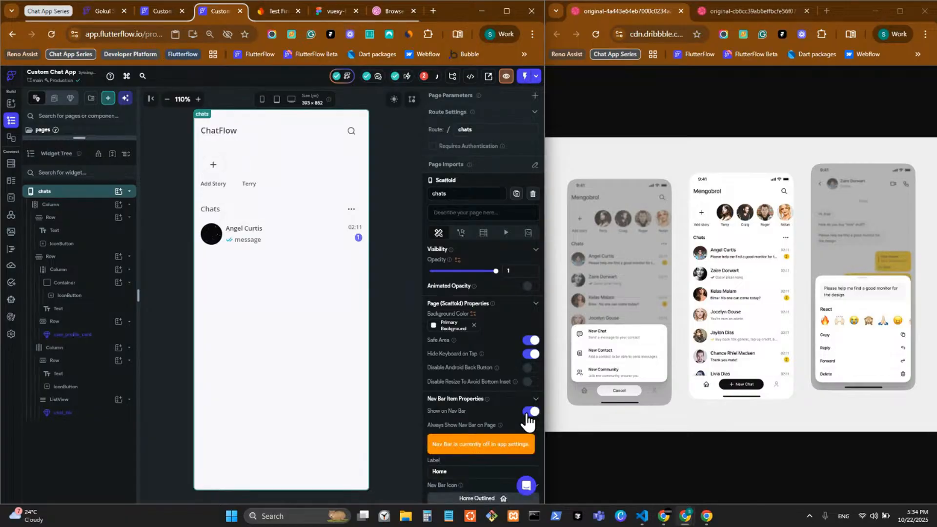
pyautogui.scroll(-3, 433, 439)
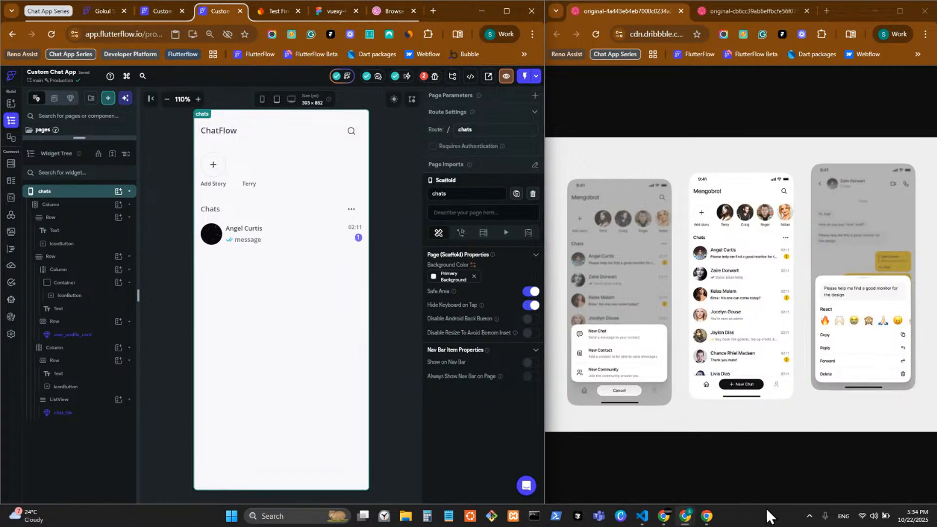
pyautogui.click(664, 516)
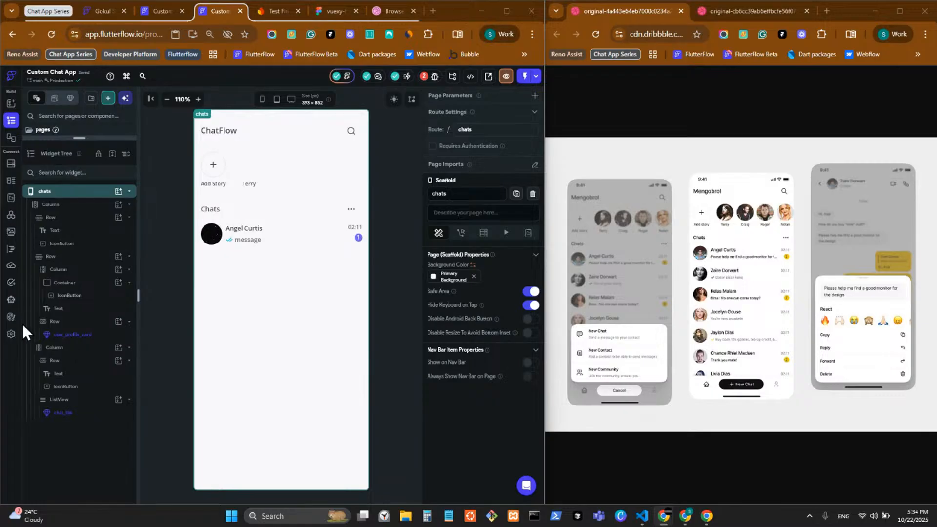
pyautogui.click(73, 207)
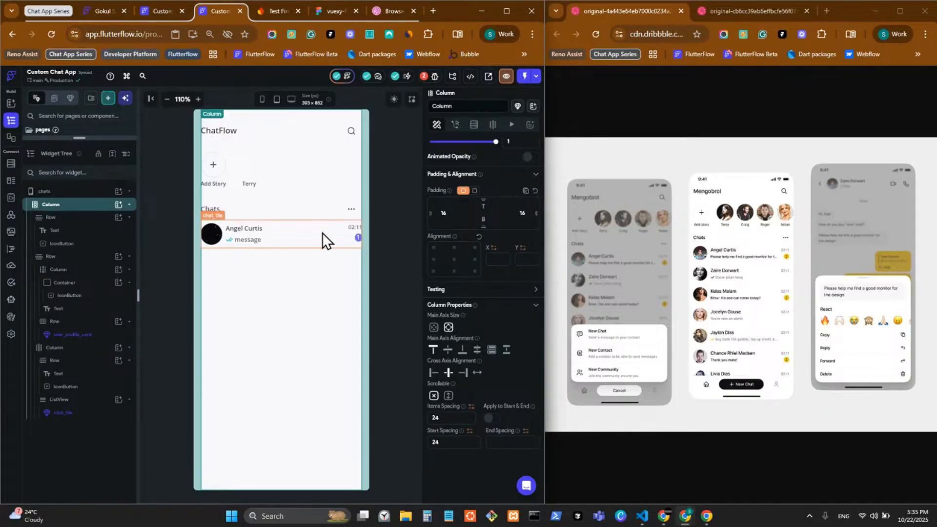
# Select the chats page's main Column in the Widget Tree and wrap it in a Stack via Wrap Widget
pyautogui.click(367, 223)
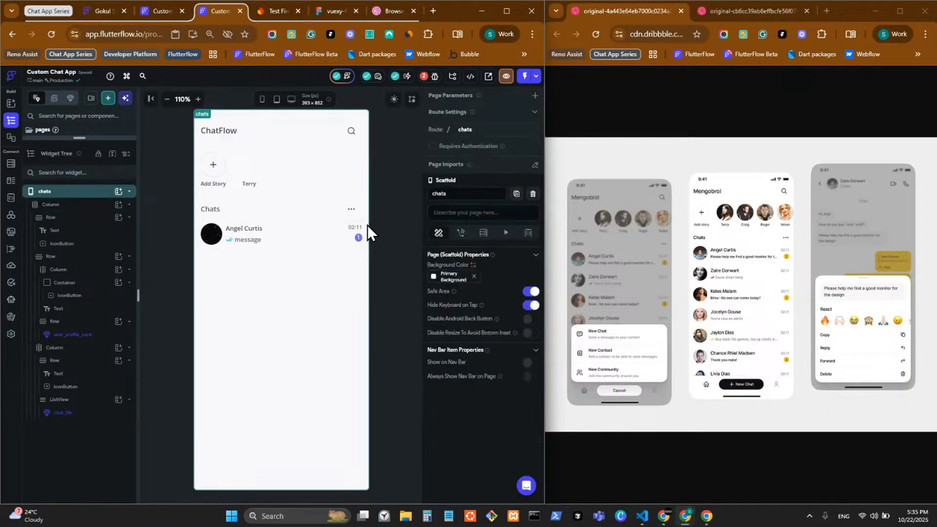
pyautogui.click(87, 208)
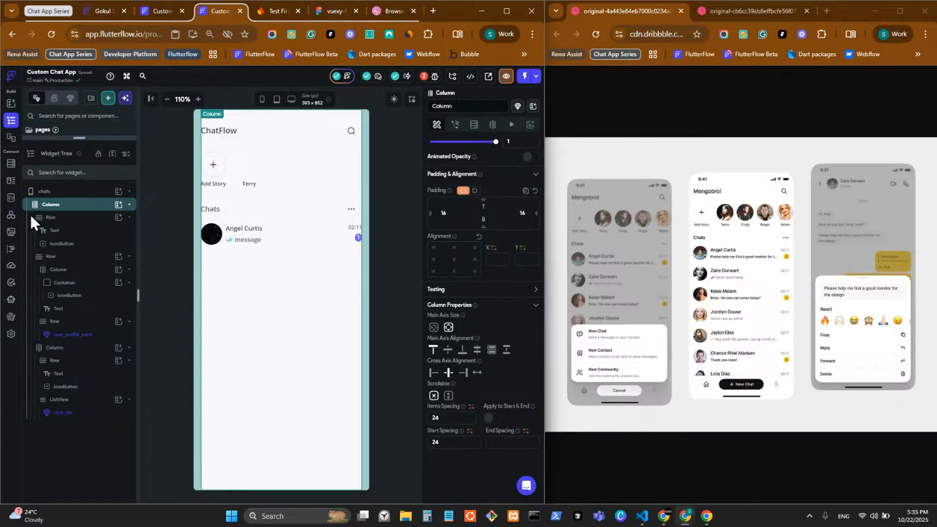
pyautogui.rightClick(74, 213)
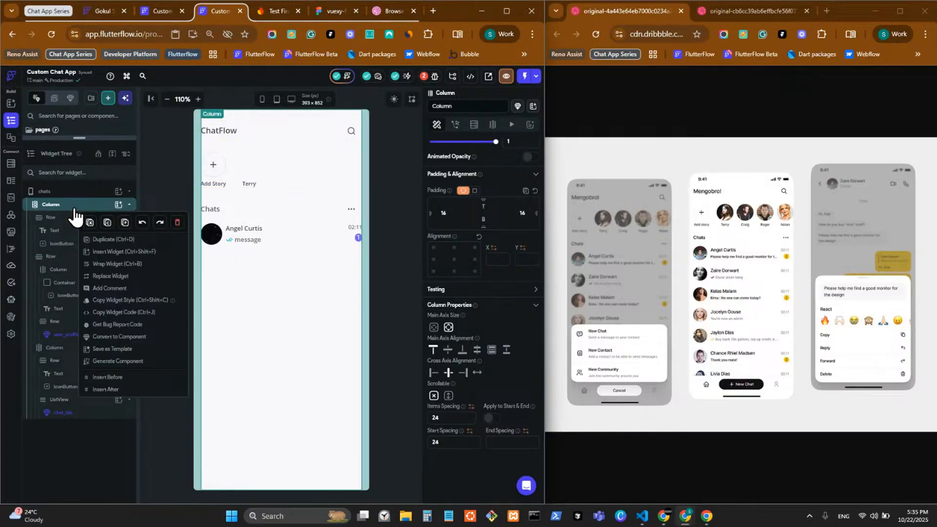
pyautogui.click(128, 266)
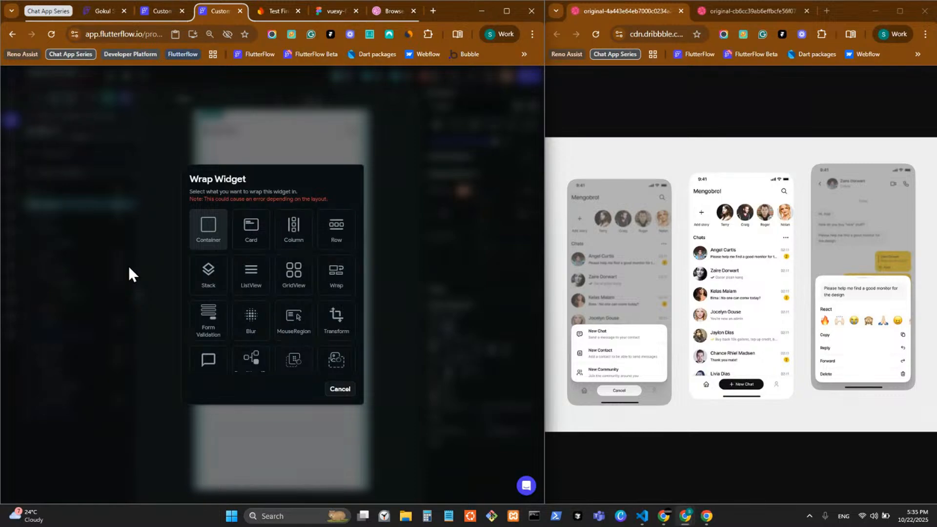
pyautogui.click(219, 285)
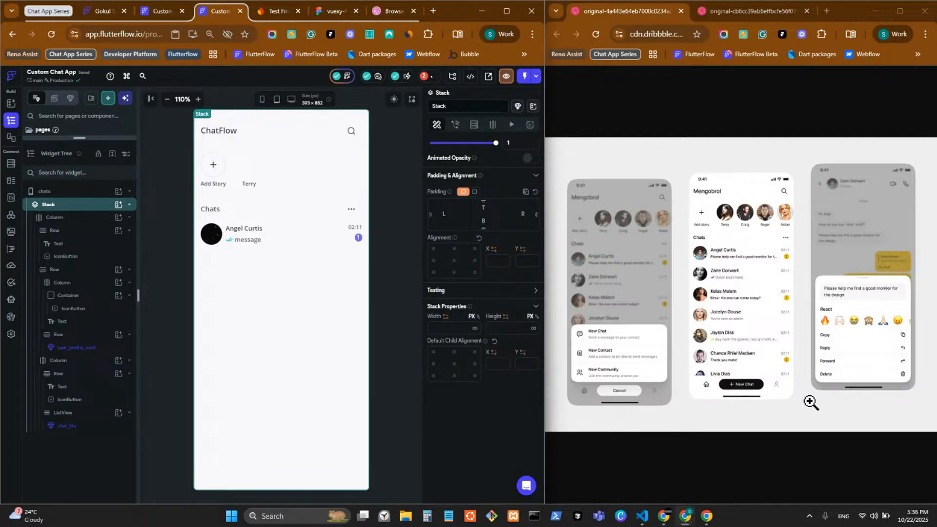
# Add a Container as a new child of the Stack
pyautogui.click(119, 221)
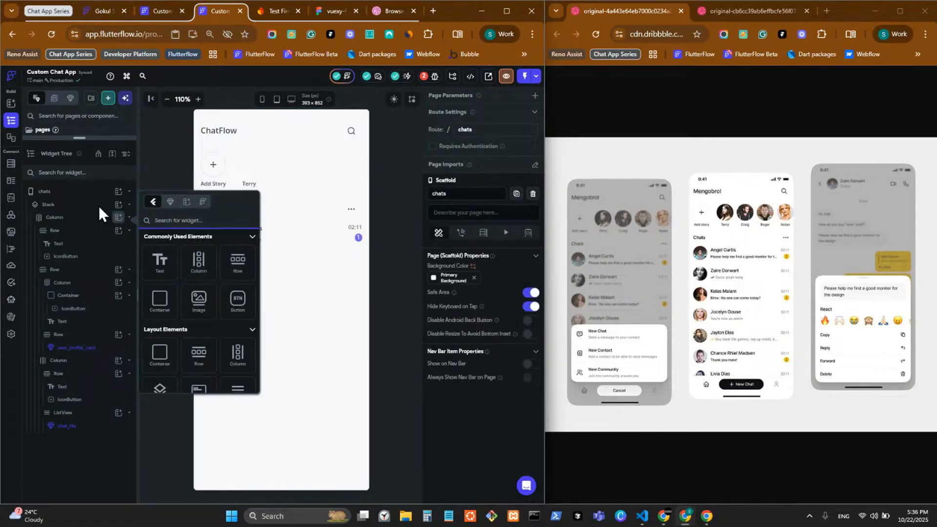
pyautogui.click(98, 206)
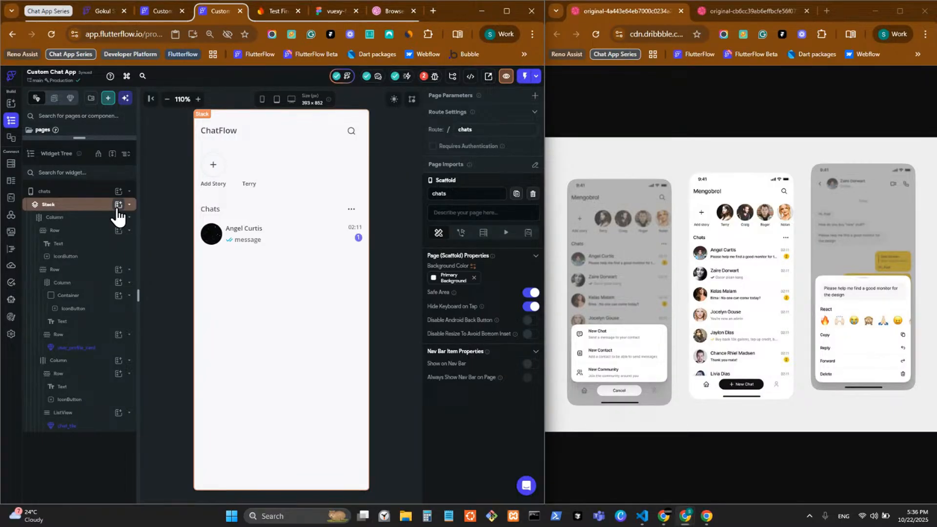
pyautogui.click(118, 205)
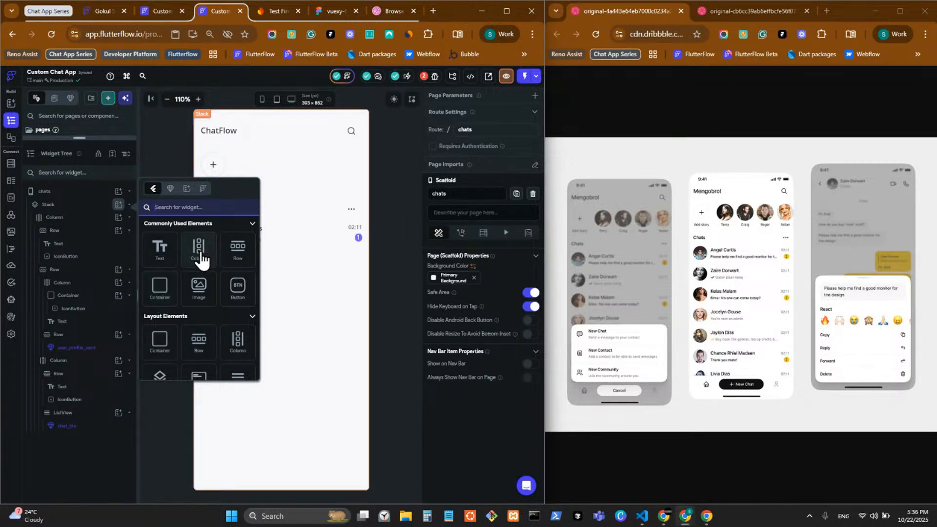
pyautogui.click(166, 341)
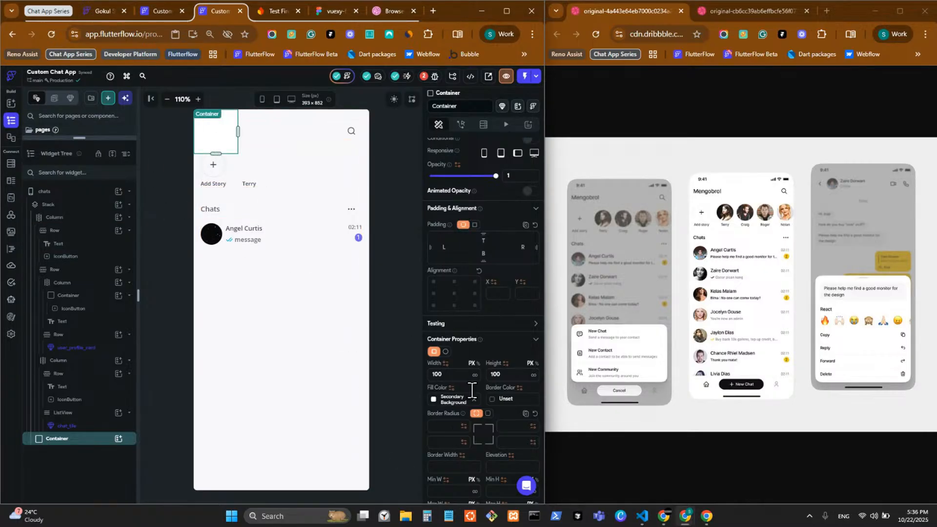
# Set the Stack's default child alignment to bottom-center so the Container sits at the bottom
pyautogui.click(78, 205)
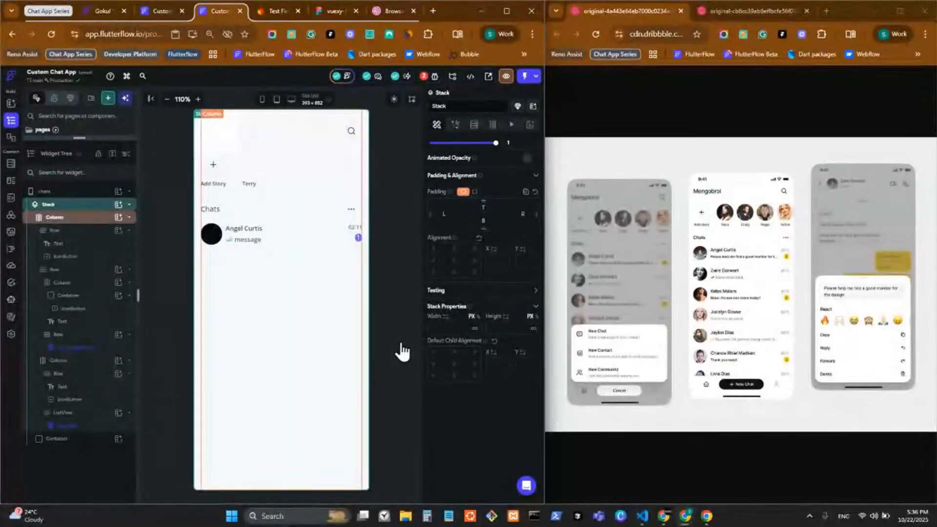
pyautogui.click(453, 375)
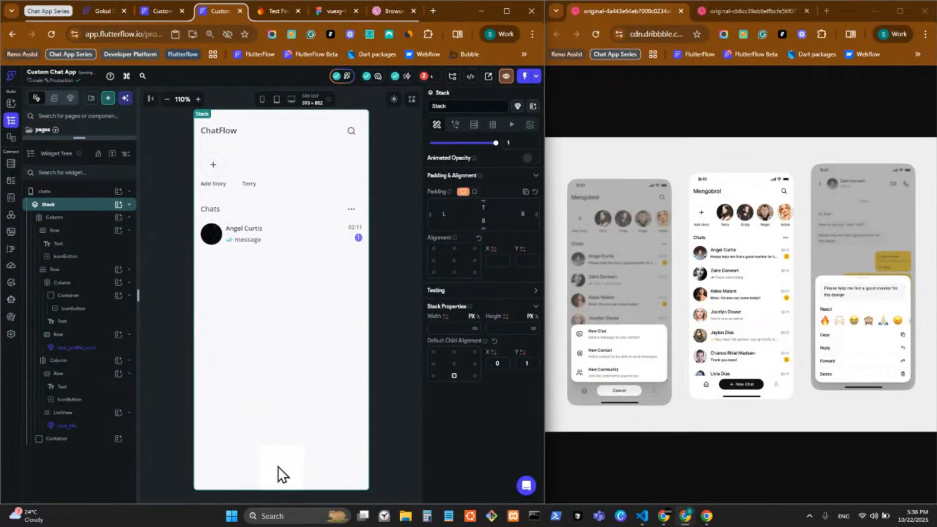
pyautogui.click(264, 468)
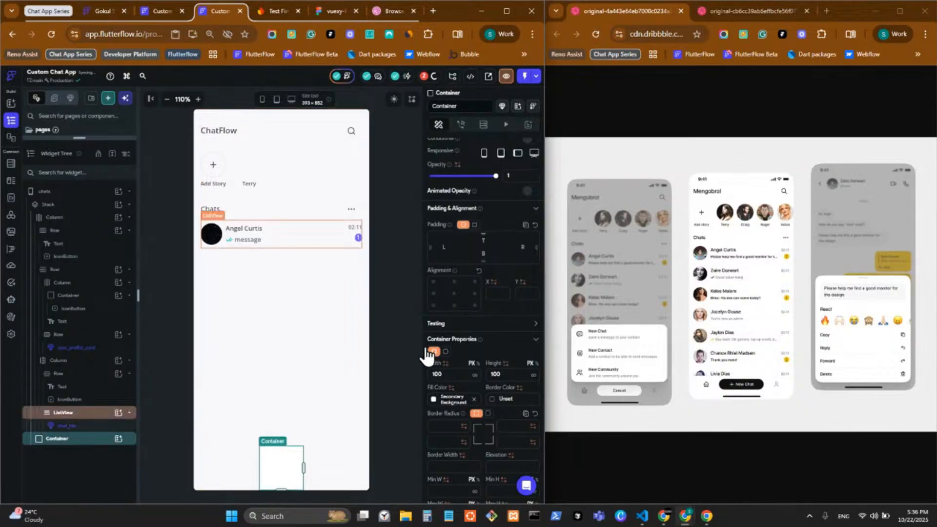
pyautogui.click(386, 332)
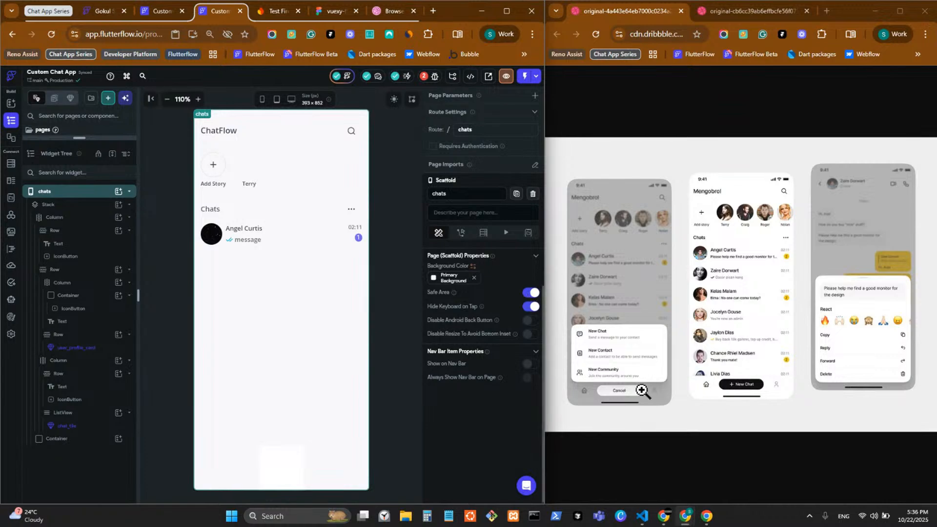
# Set the bottom Container's width to 100% and clear its fixed height
pyautogui.click(84, 438)
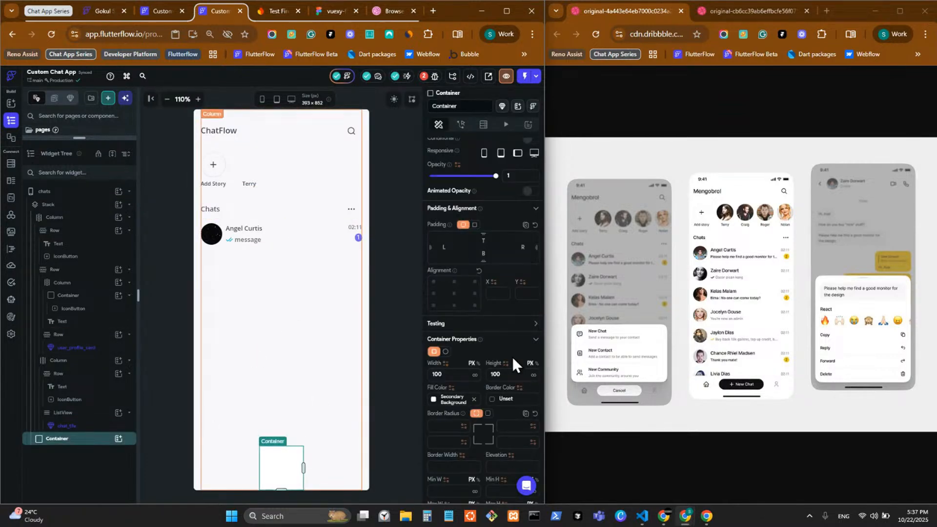
pyautogui.click(477, 363)
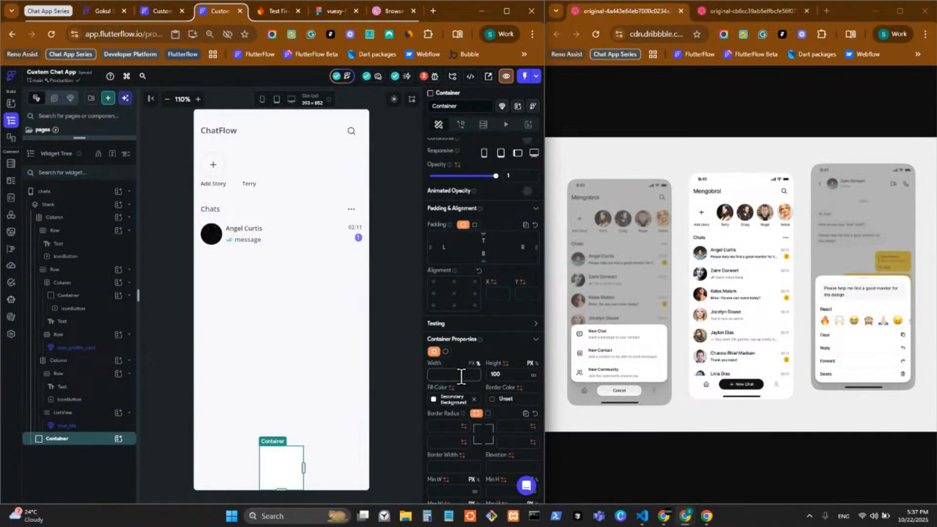
pyautogui.write('100')
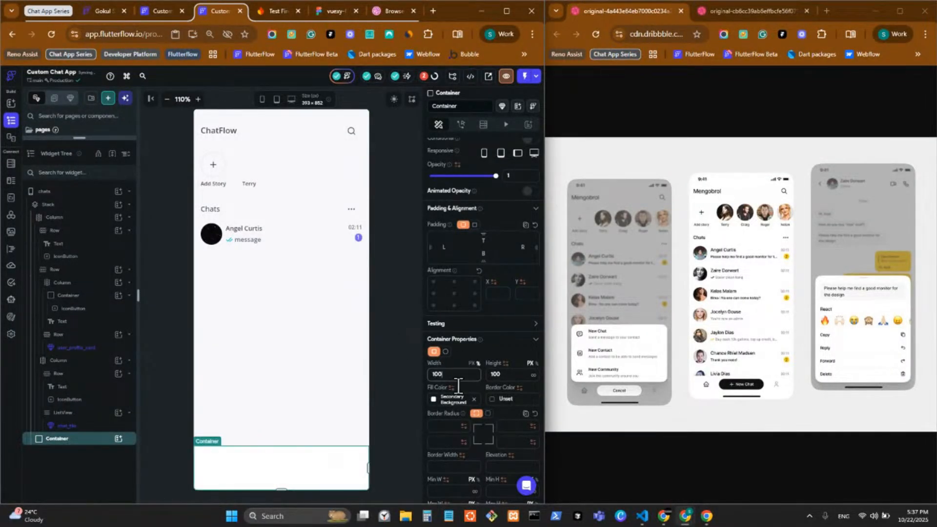
pyautogui.press('Tab')
pyautogui.press('BackSpace')
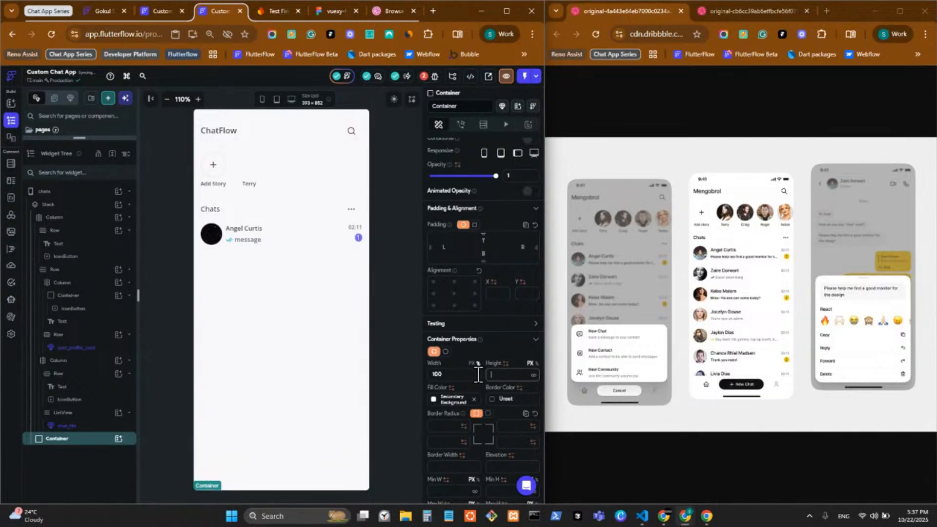
pyautogui.click(119, 439)
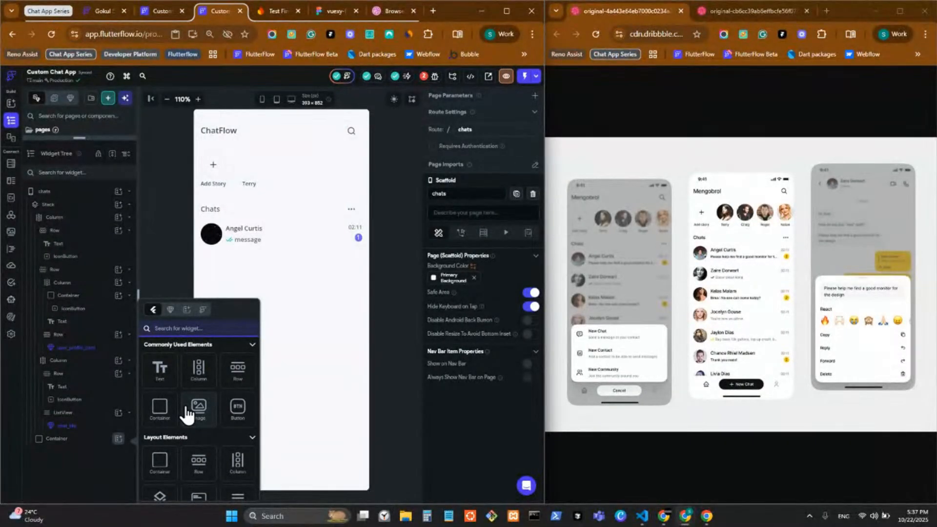
# Add a Row inside the bottom Container and give it a uniform padding of 16
pyautogui.click(245, 381)
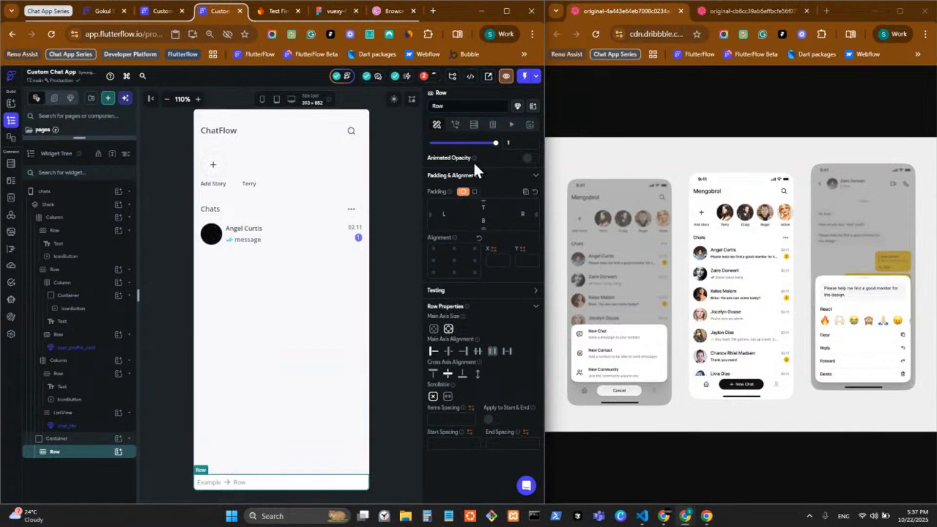
pyautogui.click(473, 193)
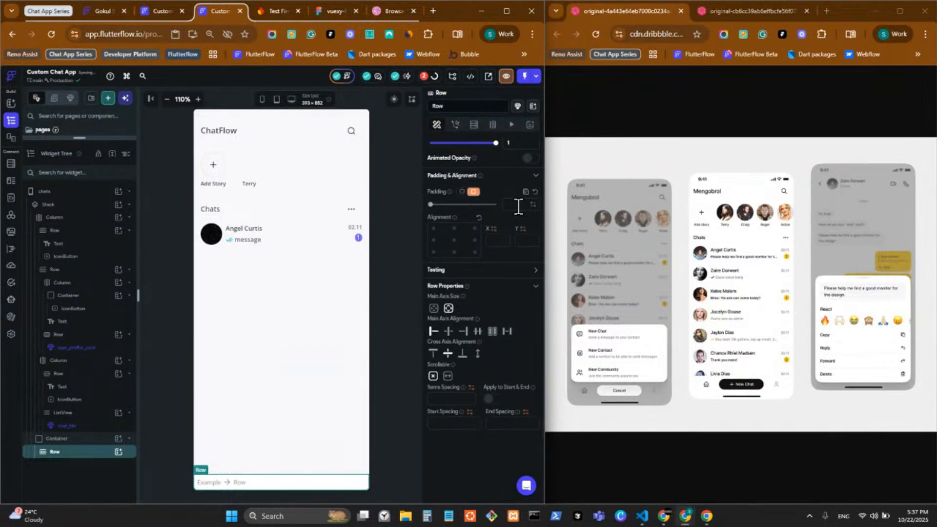
pyautogui.click(518, 205)
pyautogui.write('16')
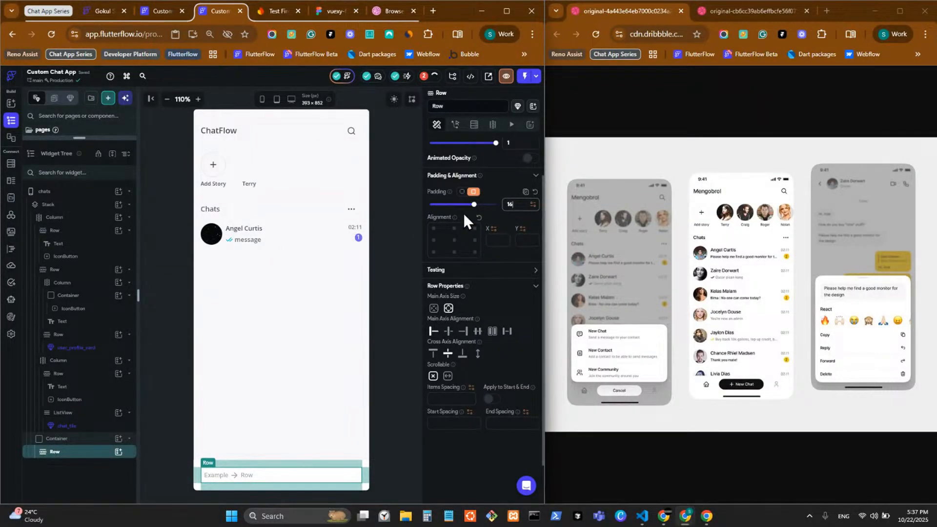
# Switch to per-side padding: 24 left and right, 16 top and bottom
pyautogui.click(462, 191)
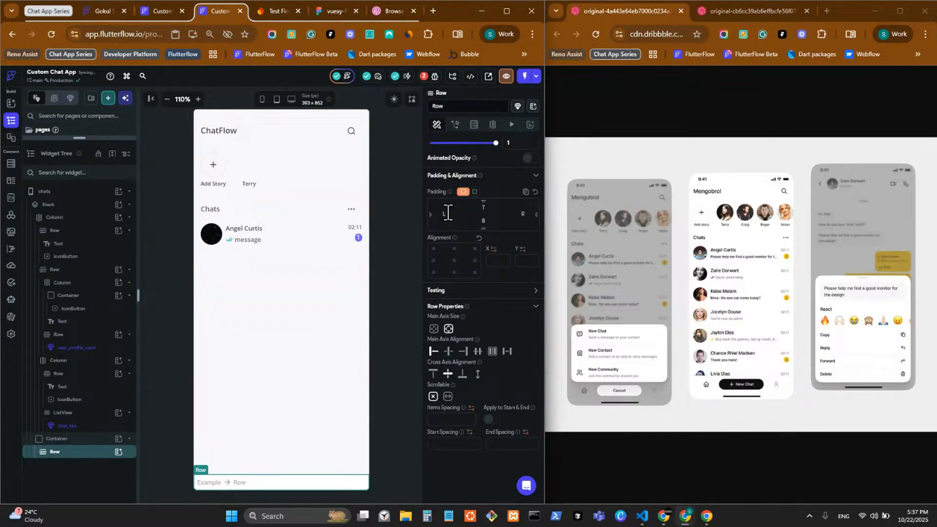
pyautogui.click(447, 213)
pyautogui.write('24')
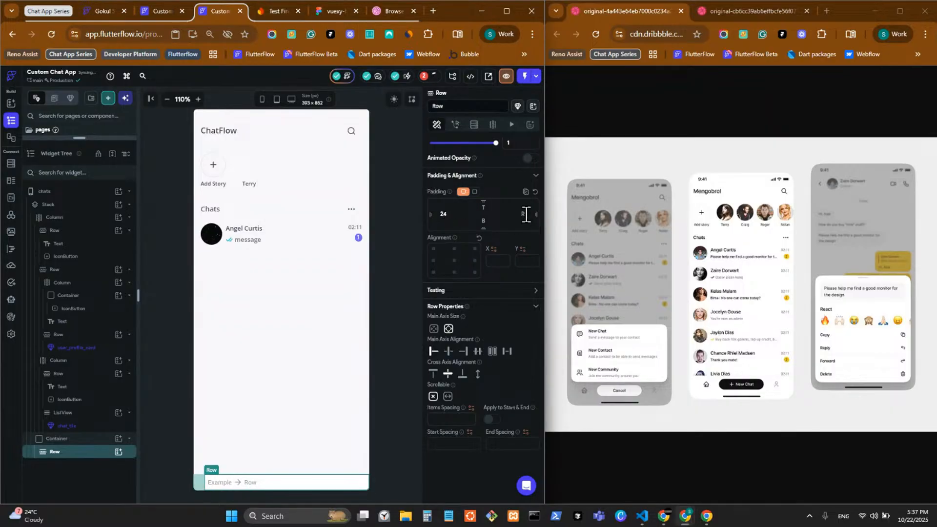
pyautogui.click(519, 211)
pyautogui.write('24')
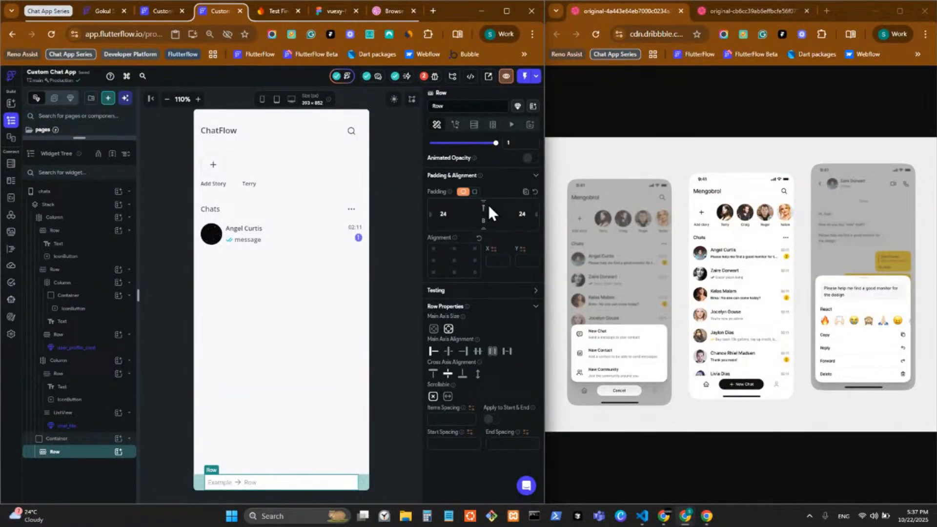
pyautogui.click(488, 207)
pyautogui.write('16')
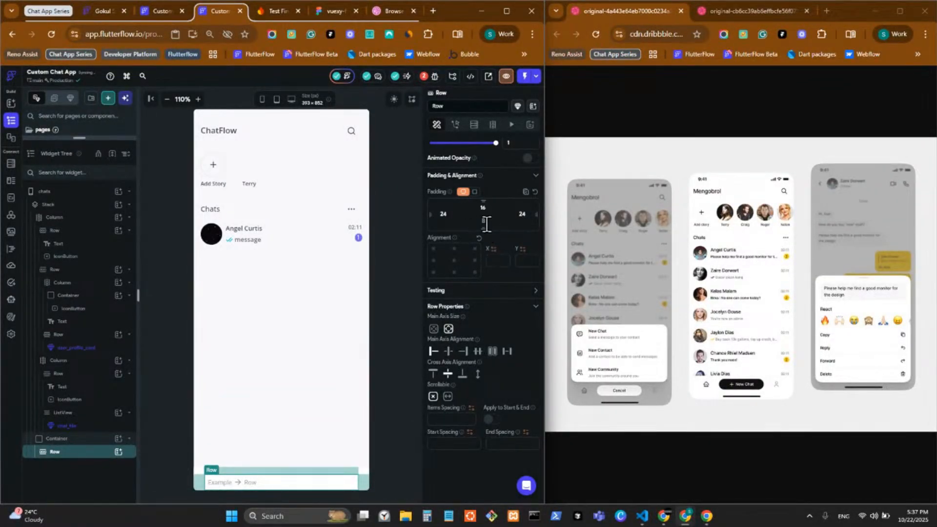
pyautogui.doubleClick(485, 221)
pyautogui.write('16')
pyautogui.click(377, 462)
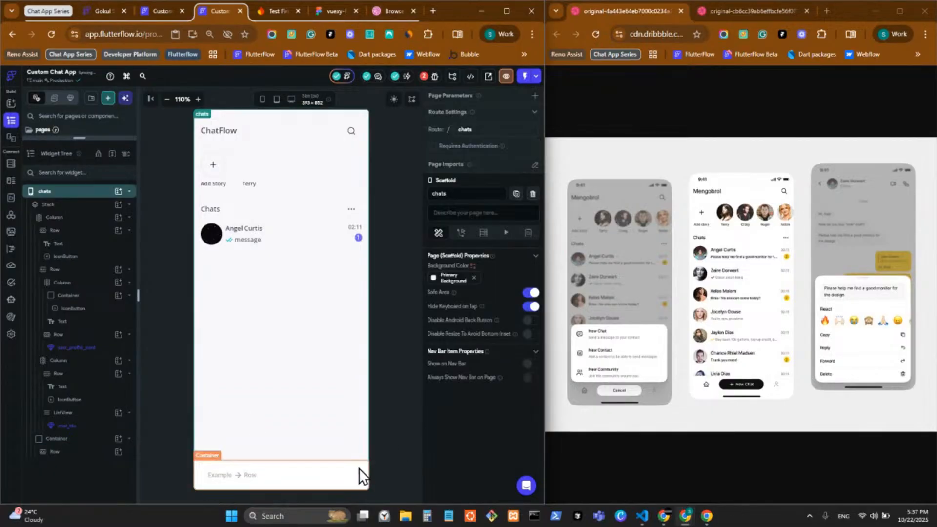
# Turn on a box shadow for the bottom Container
pyautogui.click(101, 436)
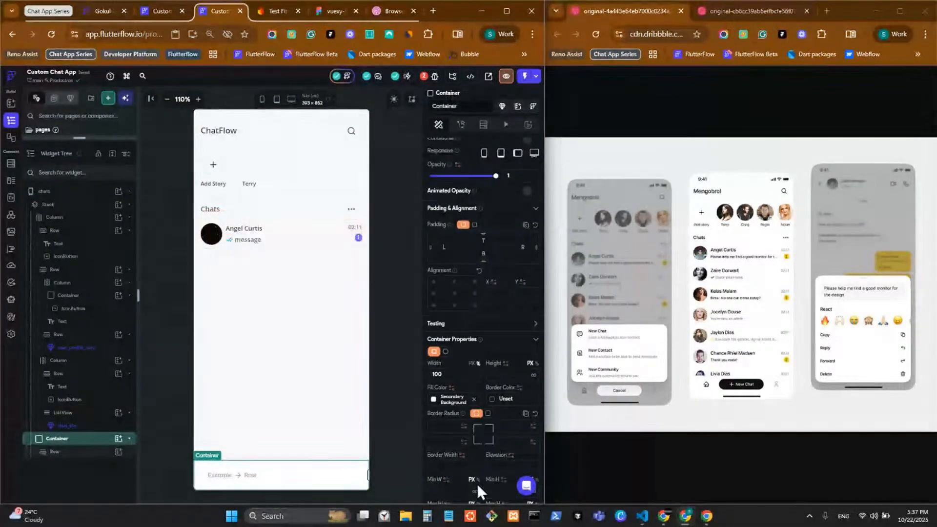
pyautogui.scroll(-5, 505, 415)
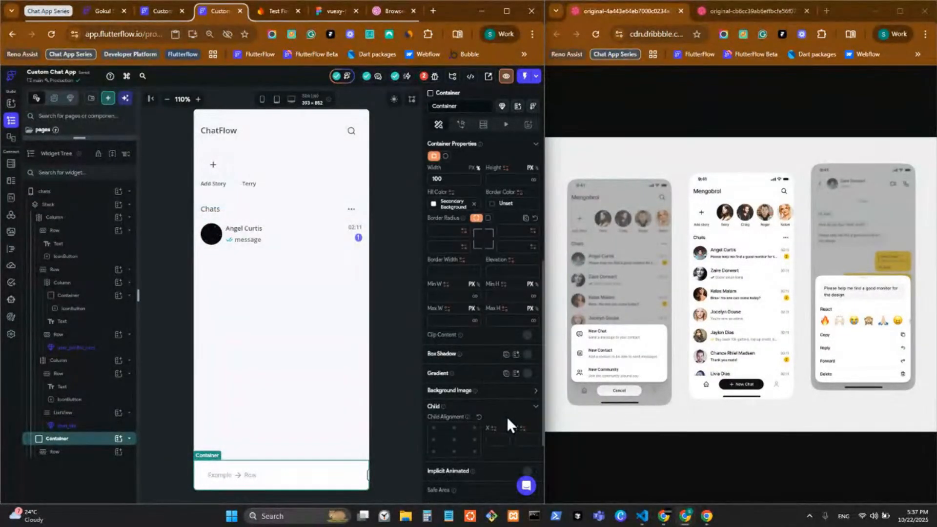
pyautogui.click(529, 355)
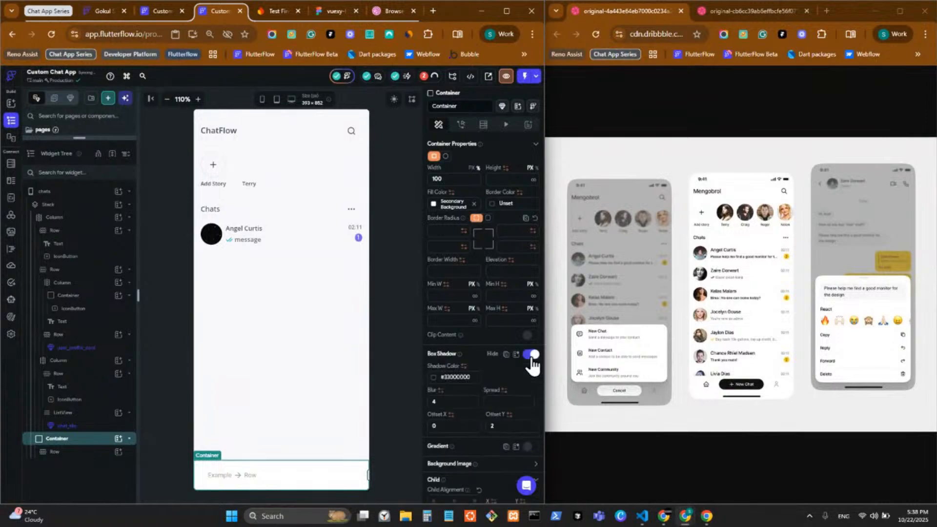
pyautogui.click(378, 362)
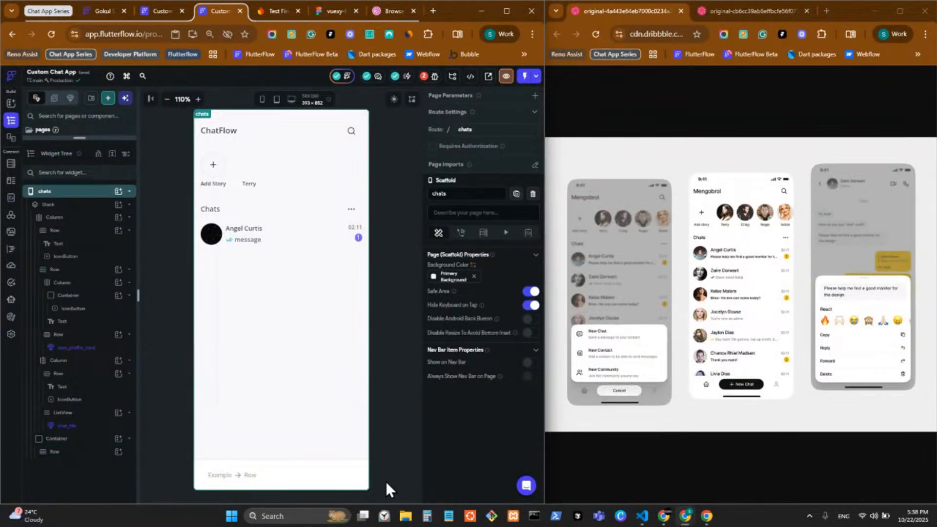
# Make the shadow colour a nearly transparent black, around 5% opacity
pyautogui.click(92, 441)
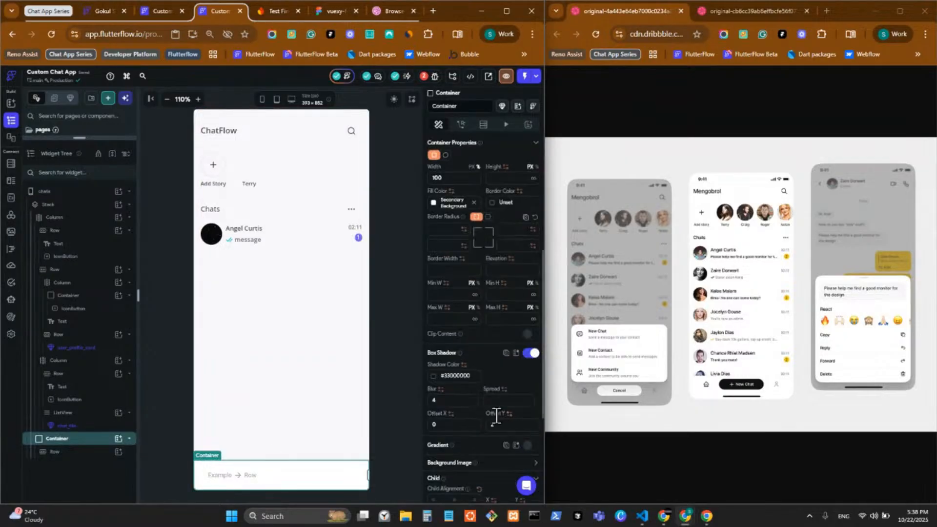
pyautogui.click(434, 378)
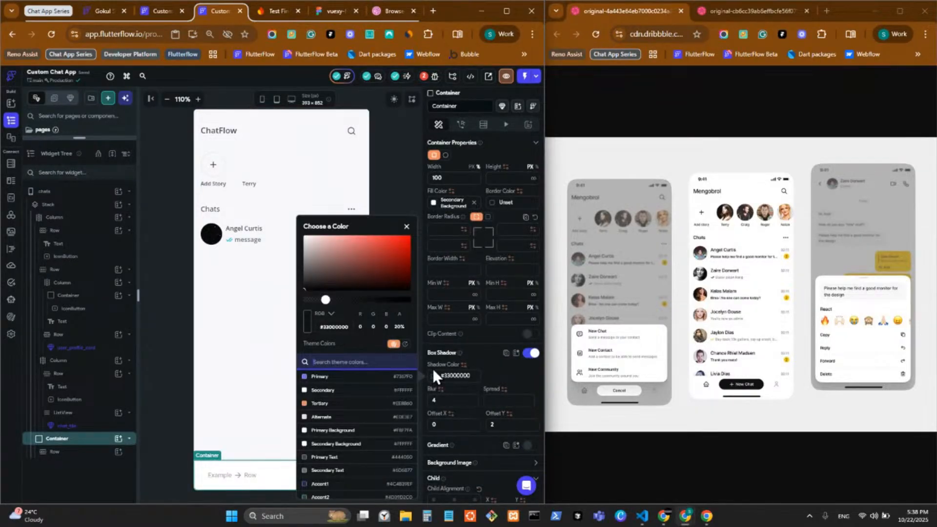
pyautogui.moveTo(318, 300); pyautogui.dragTo(310, 303)
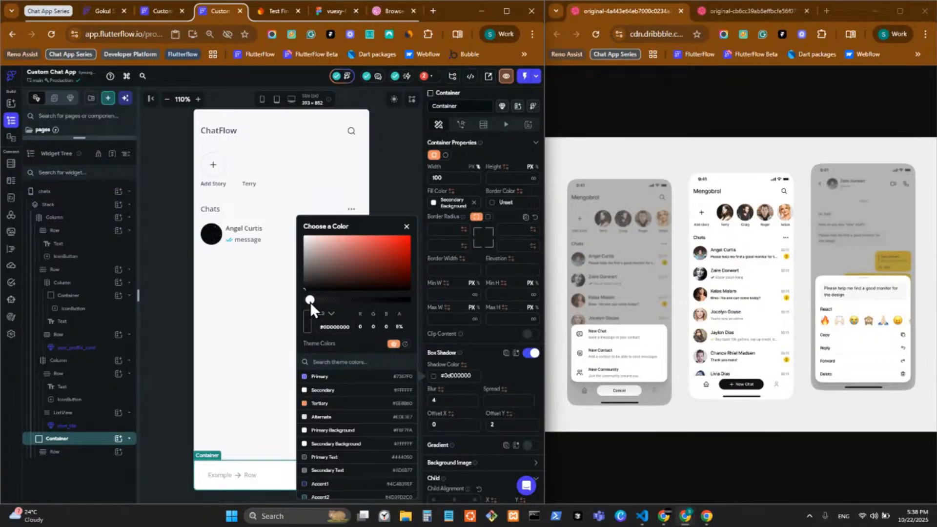
pyautogui.click(504, 378)
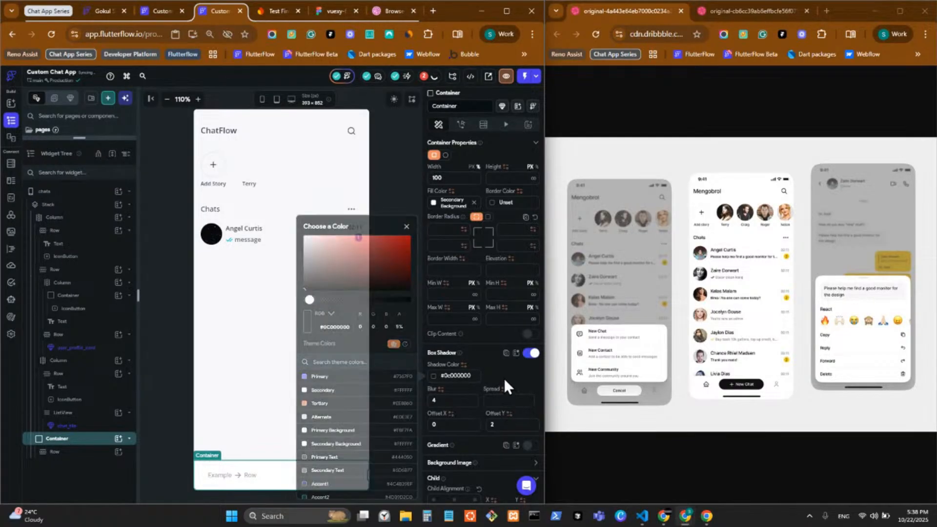
pyautogui.click(448, 399)
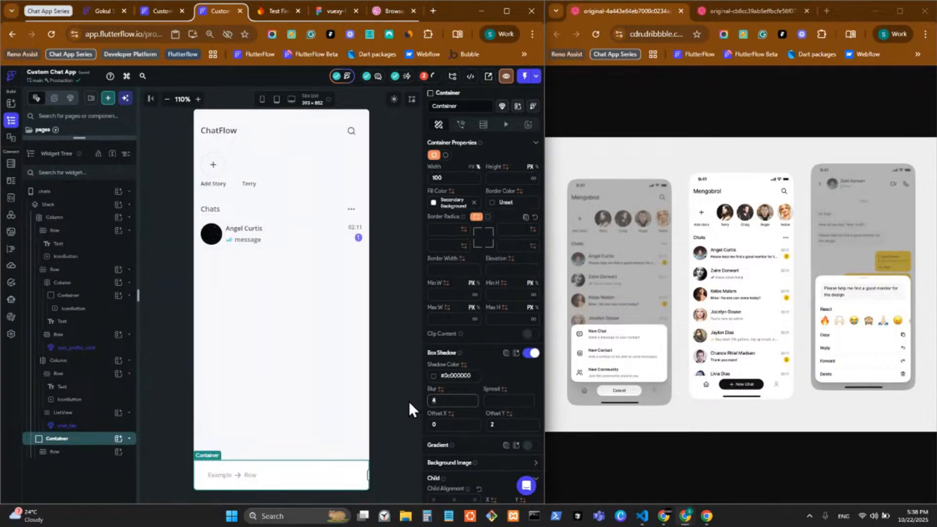
pyautogui.click(396, 398)
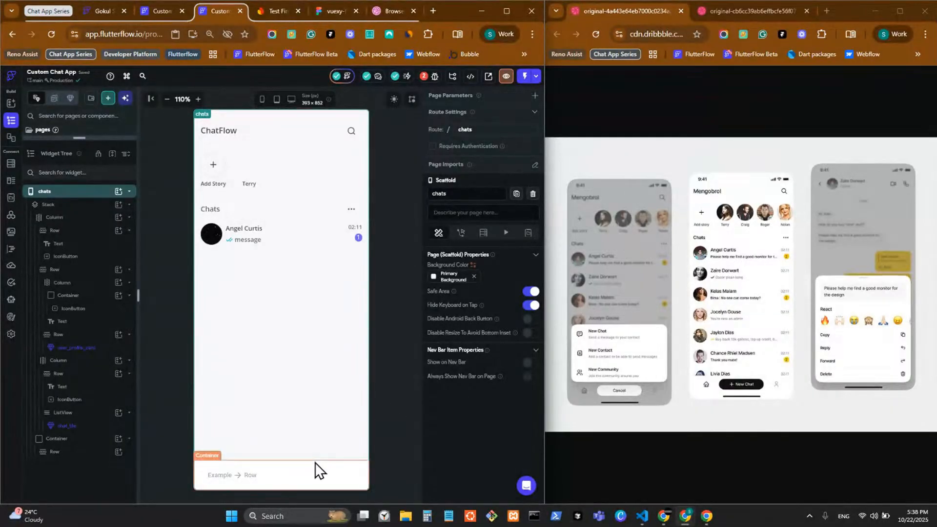
# Add an IconButton to the bottom Row by searching 'Icon' in the widget picker
pyautogui.click(246, 474)
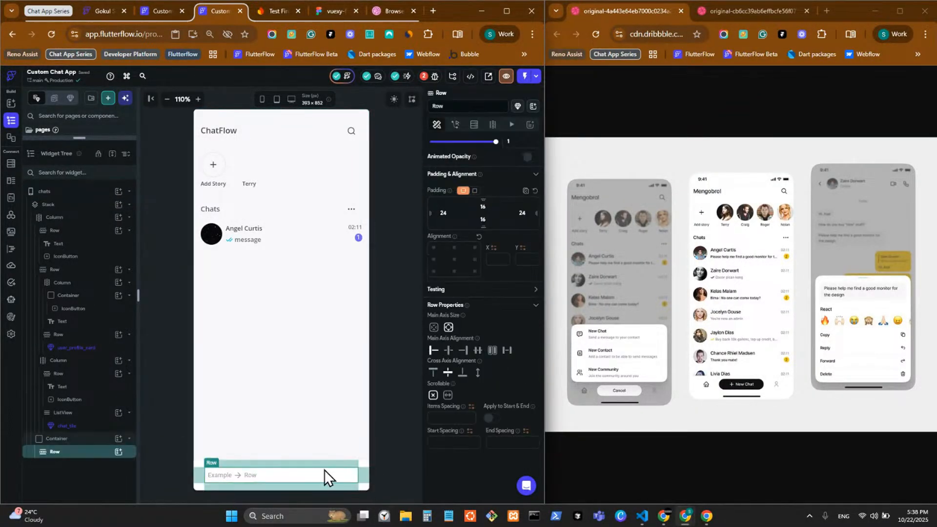
pyautogui.click(118, 451)
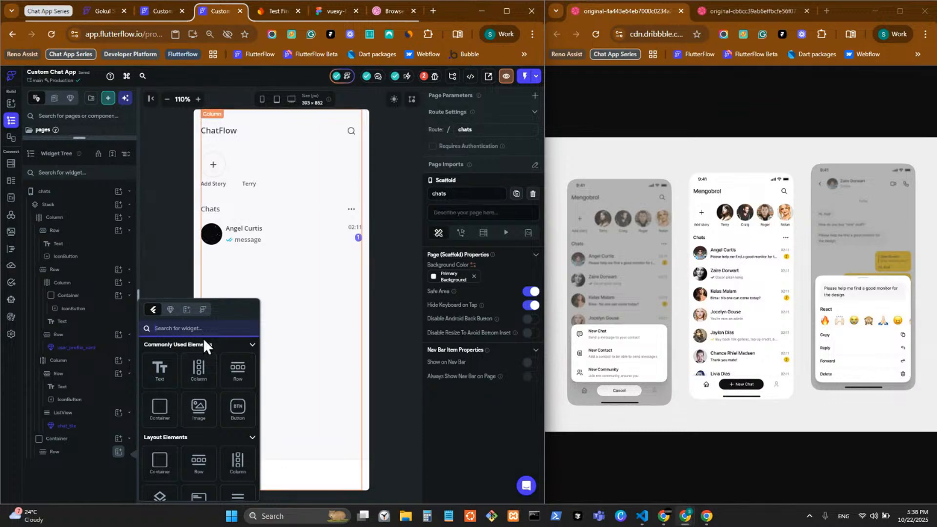
pyautogui.scroll(-5, 172, 454)
pyautogui.scroll(-3, 205, 455)
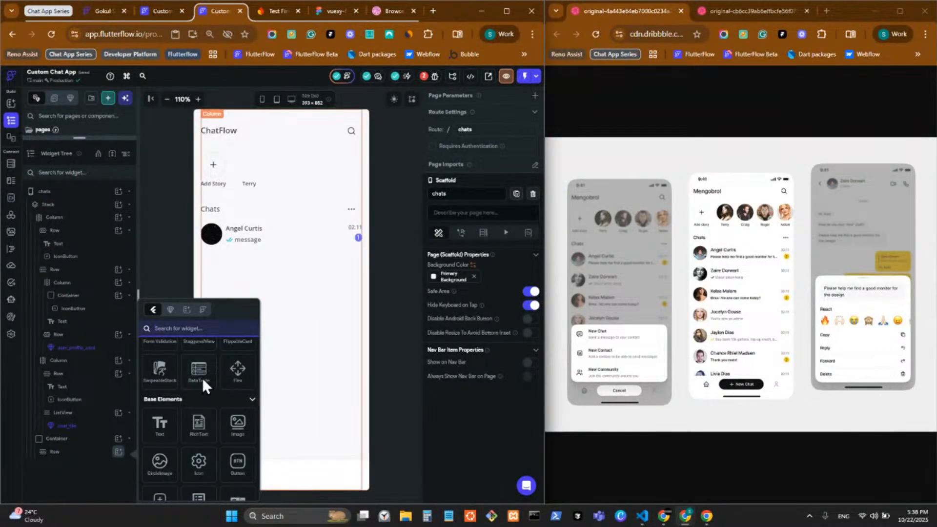
pyautogui.scroll(-3, 186, 452)
pyautogui.scroll(-3, 175, 453)
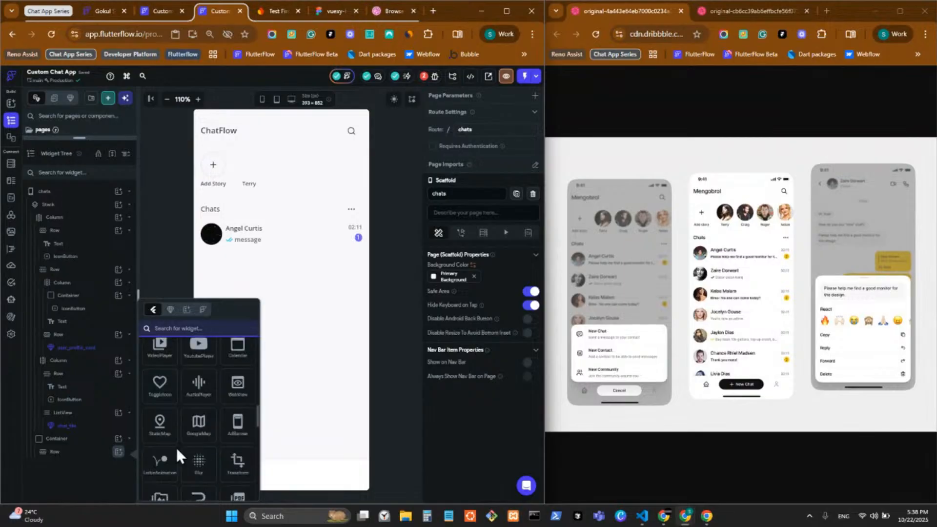
pyautogui.scroll(3, 178, 464)
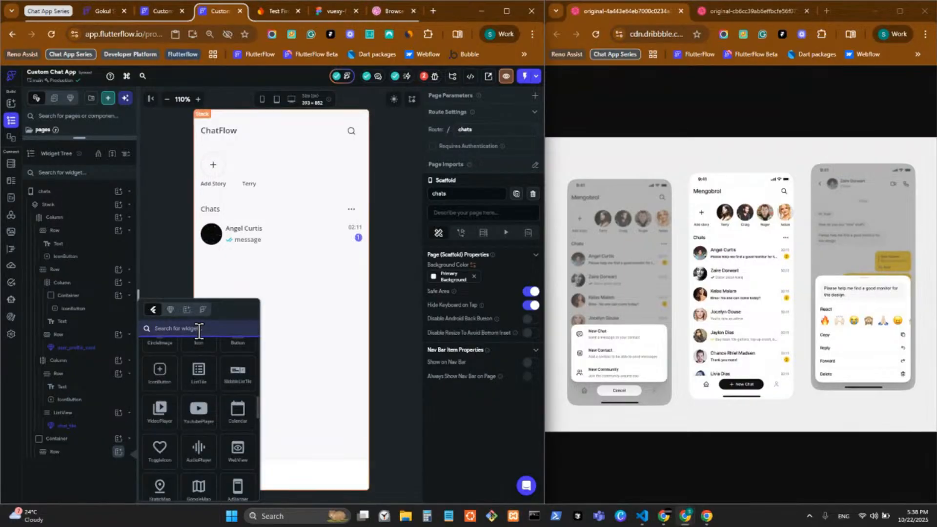
pyautogui.write('Icon')
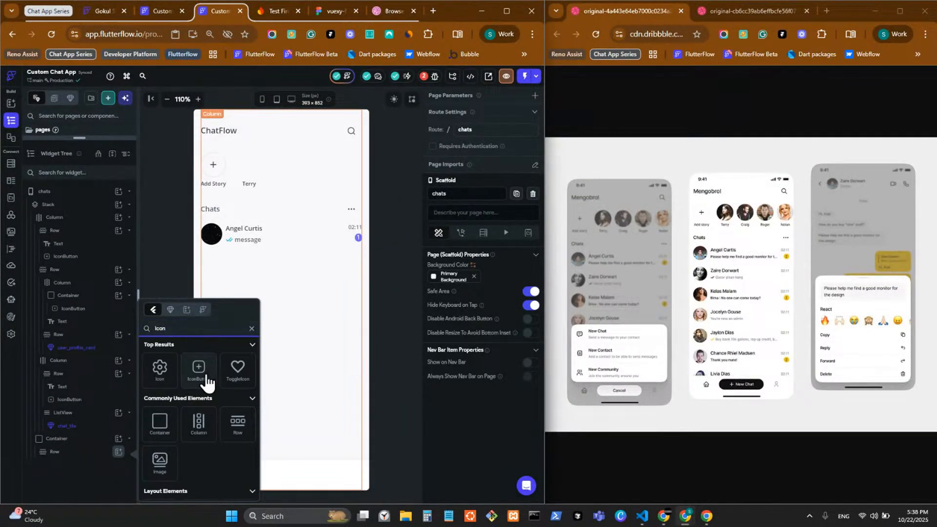
pyautogui.click(201, 382)
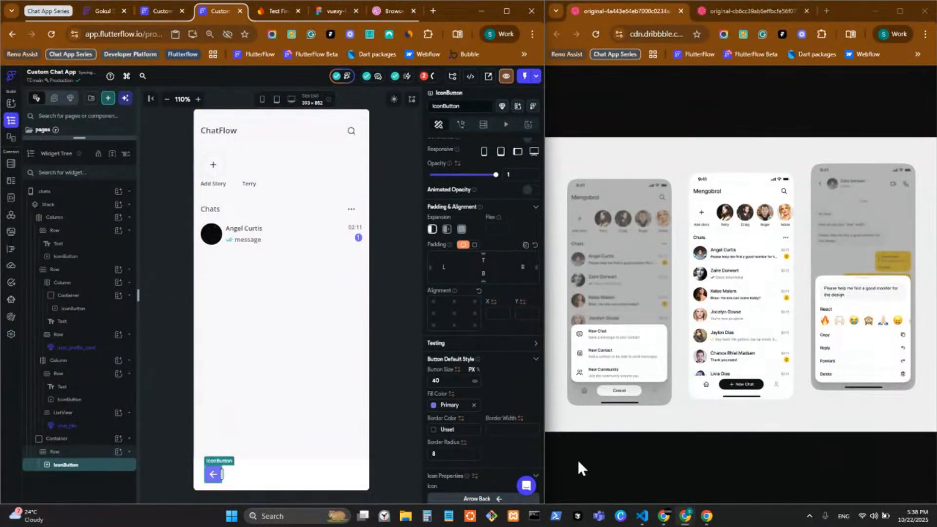
# Unset the IconButton's fill colour and set its icon colour to Primary
pyautogui.click(475, 406)
pyautogui.scroll(-4, 478, 405)
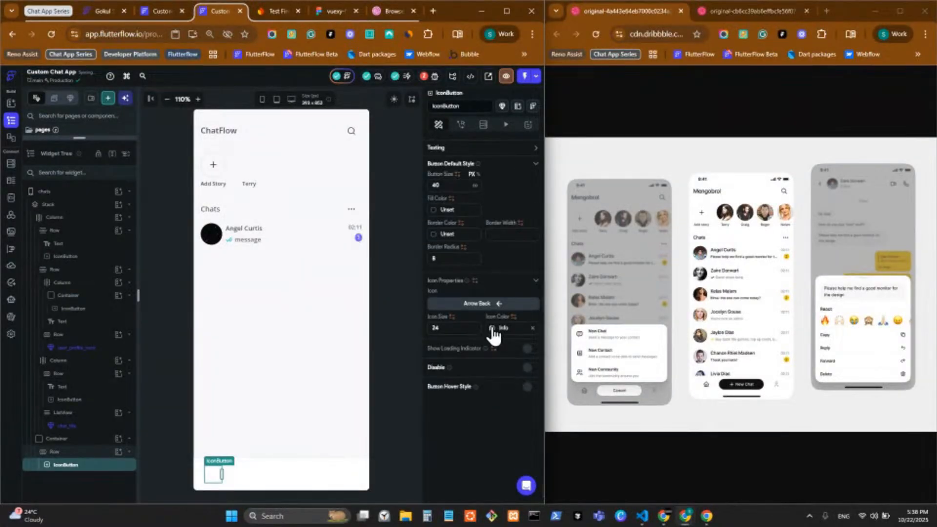
pyautogui.click(492, 327)
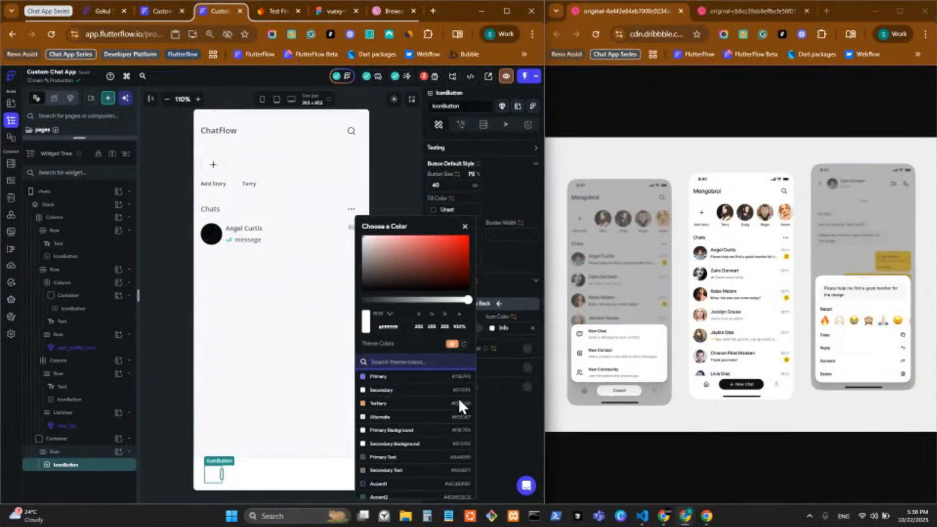
pyautogui.click(402, 458)
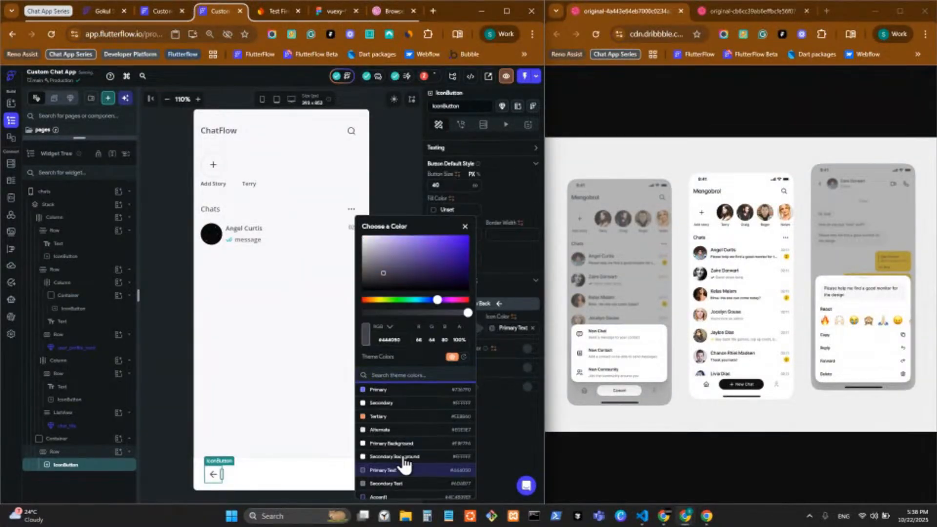
pyautogui.click(537, 399)
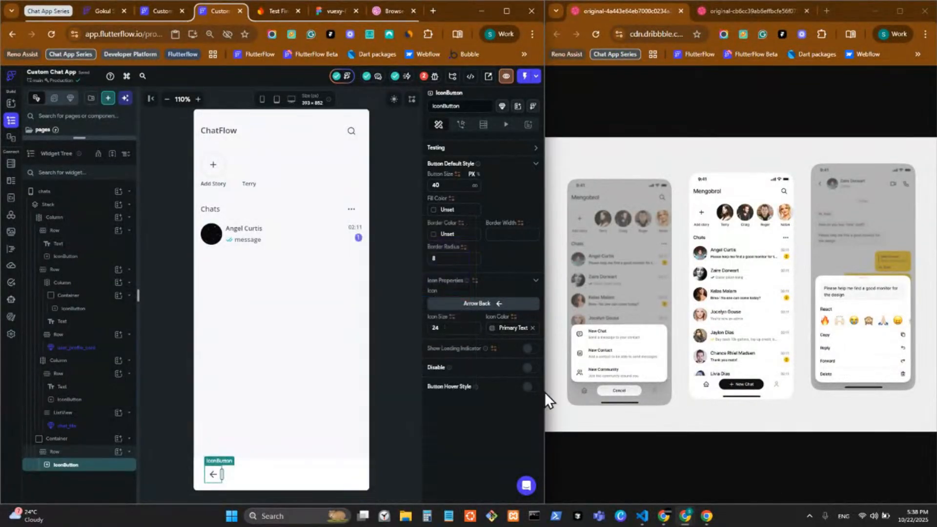
pyautogui.click(492, 328)
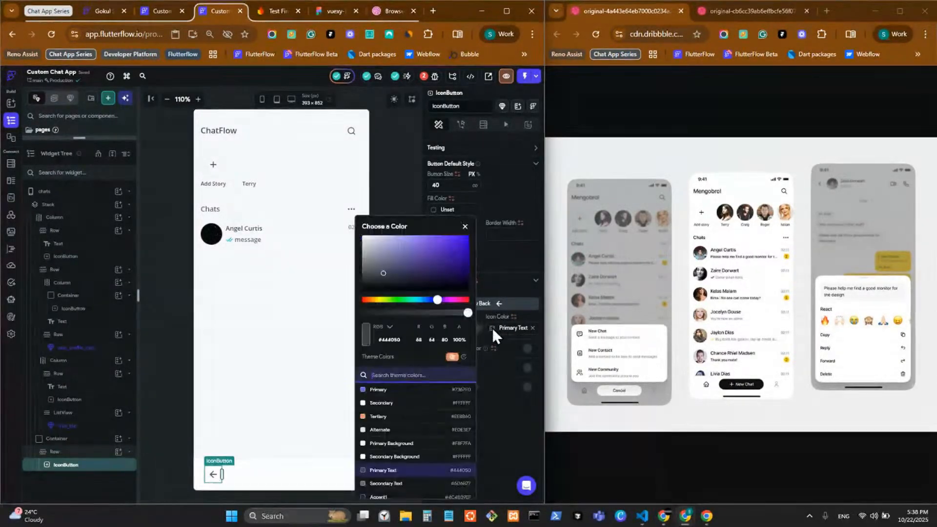
pyautogui.click(391, 390)
pyautogui.click(502, 415)
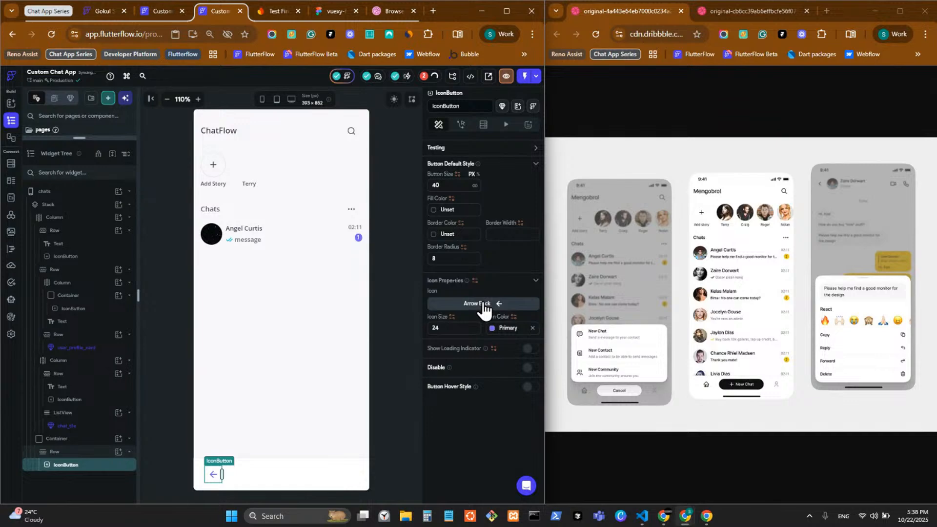
# Replace the arrow with the home_outlined icon
pyautogui.click(483, 304)
pyautogui.write('h')
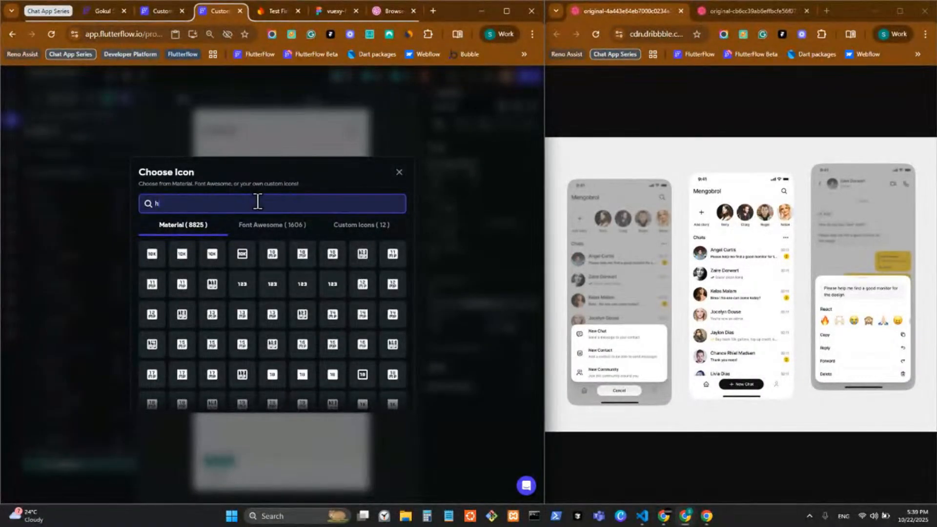
pyautogui.write('ome')
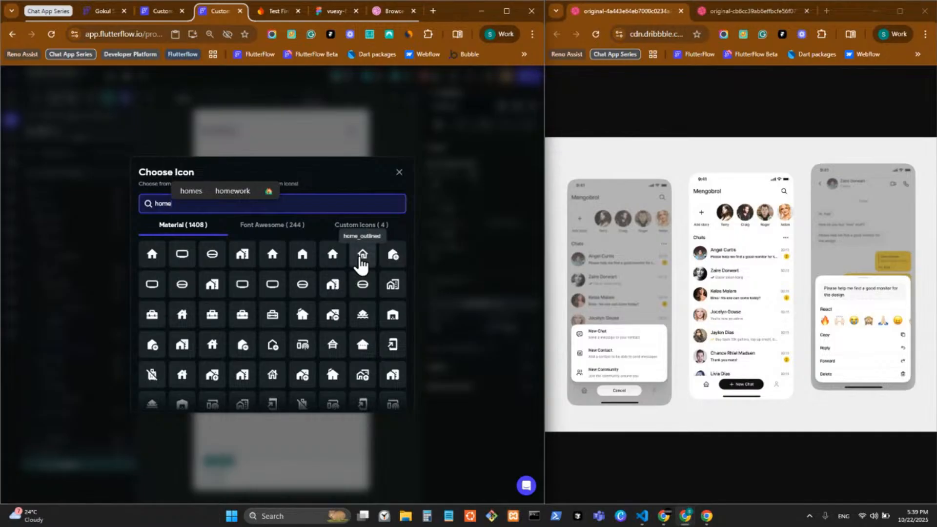
pyautogui.click(361, 263)
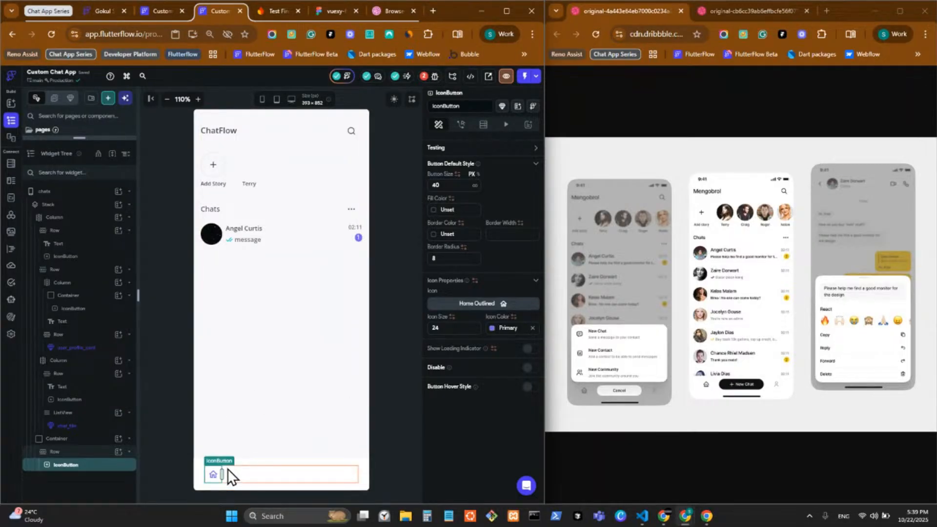
pyautogui.click(118, 451)
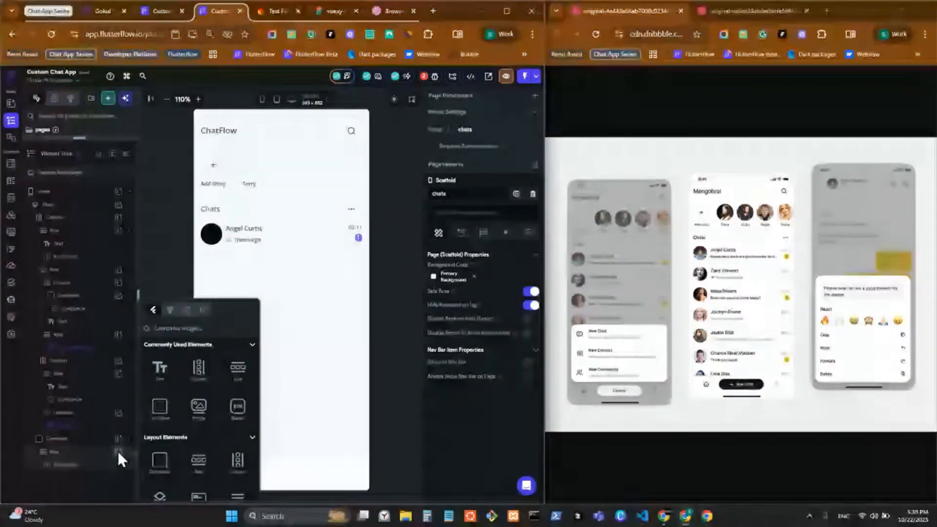
# Add a Button to the row and place a duplicate home icon button after it
pyautogui.click(238, 410)
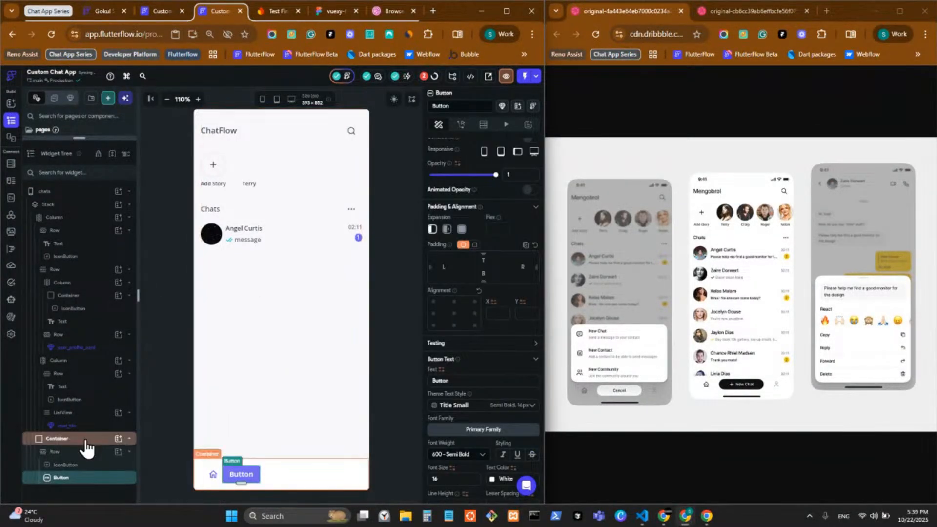
pyautogui.click(215, 479)
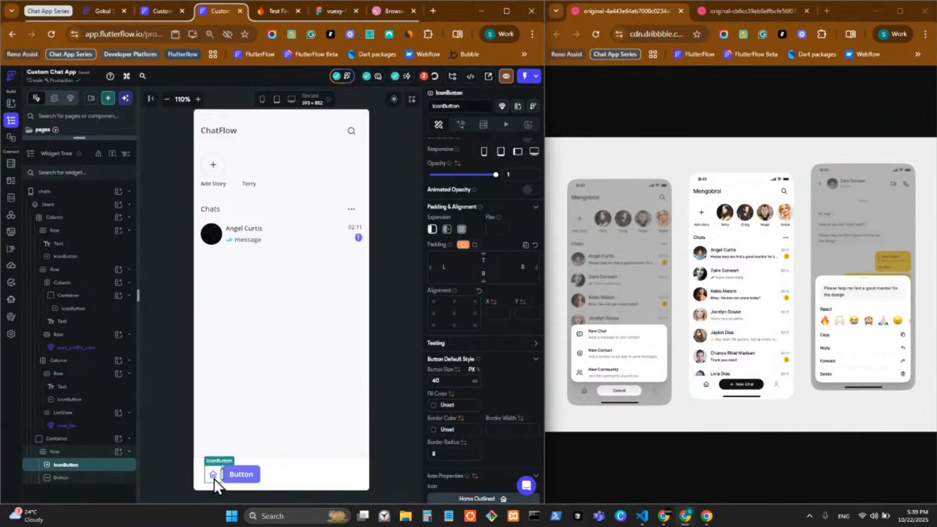
pyautogui.hotkey('ctrl', 'd')
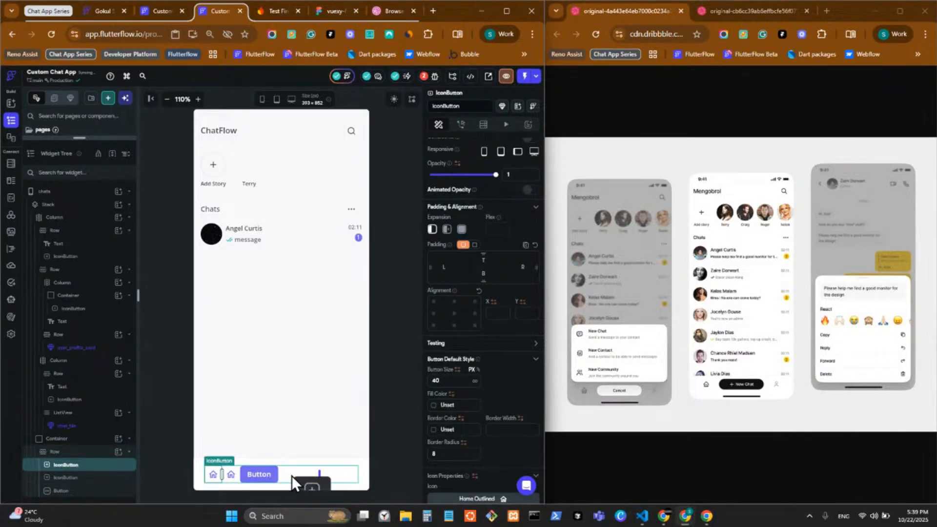
pyautogui.moveTo(288, 476); pyautogui.dragTo(288, 476)
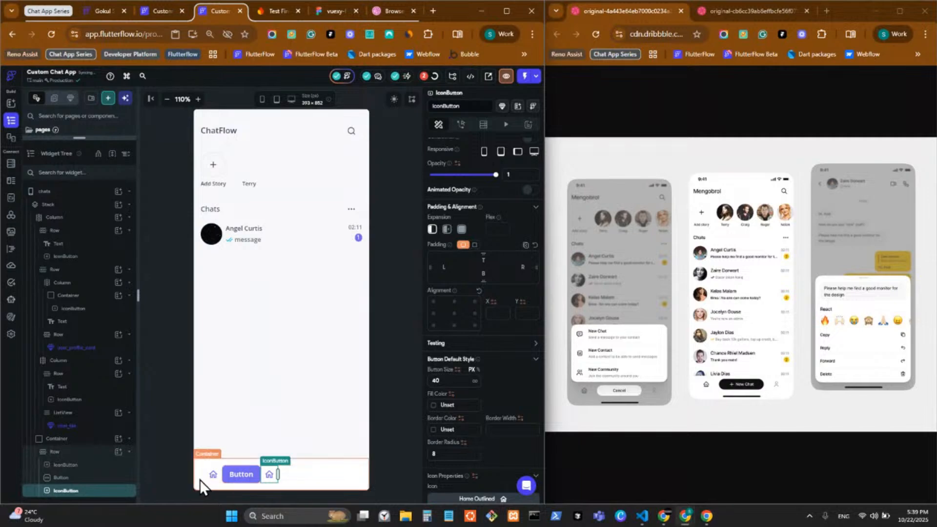
# Set both home icon buttons and the middle Button to Expanded
pyautogui.click(214, 478)
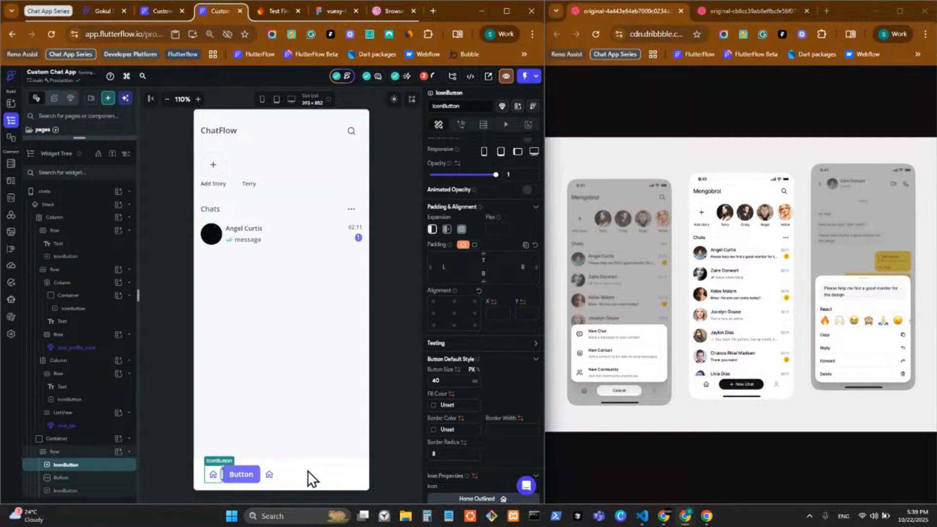
pyautogui.click(460, 230)
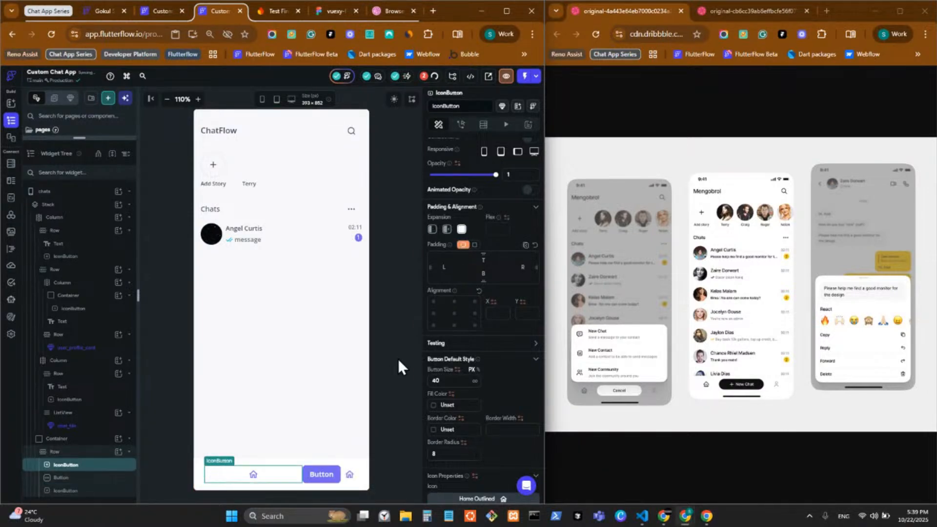
pyautogui.click(337, 477)
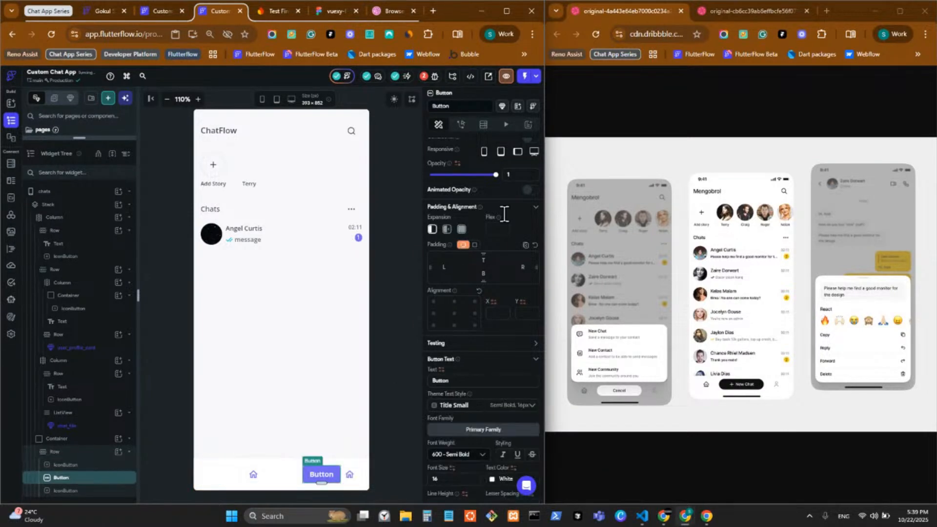
pyautogui.click(462, 234)
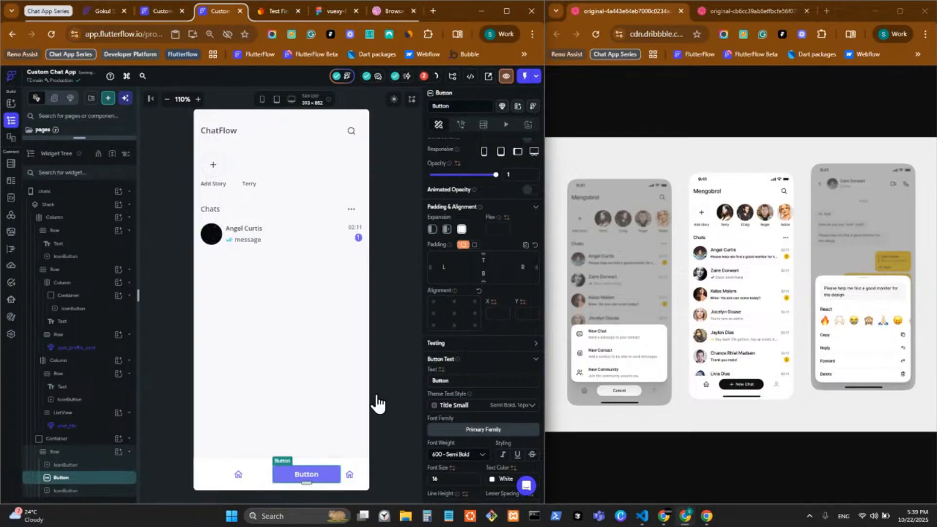
pyautogui.click(352, 481)
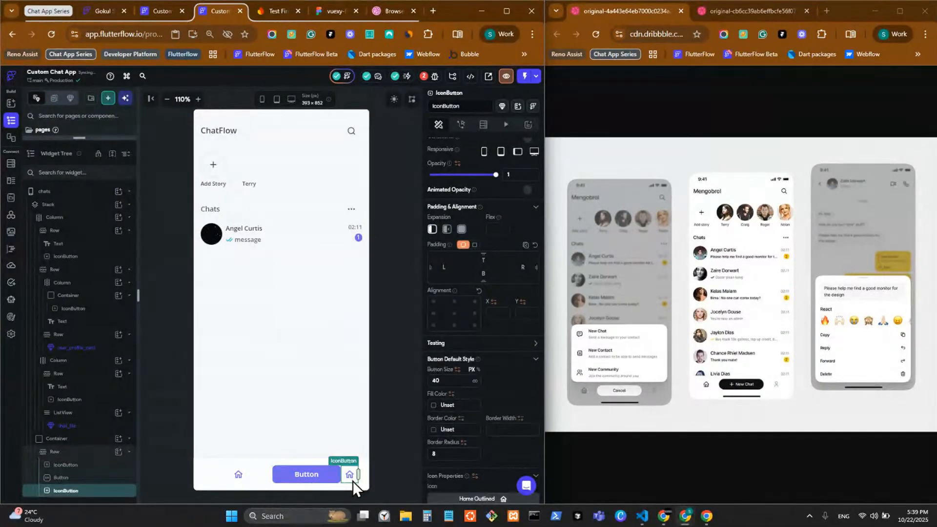
pyautogui.click(461, 229)
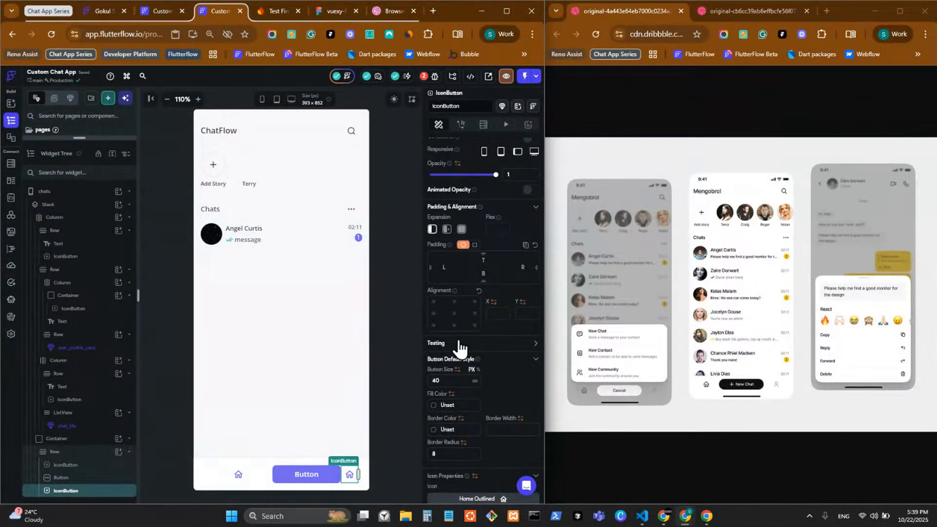
pyautogui.click(280, 481)
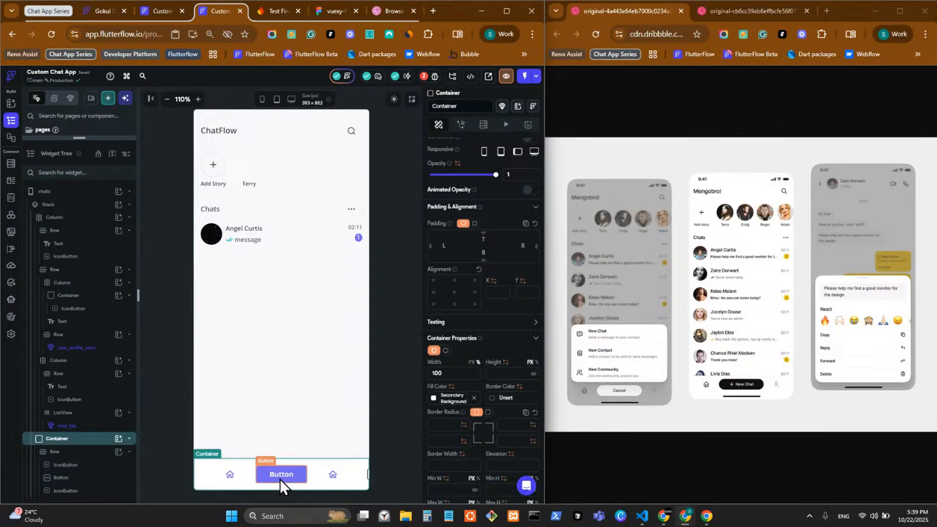
pyautogui.click(279, 478)
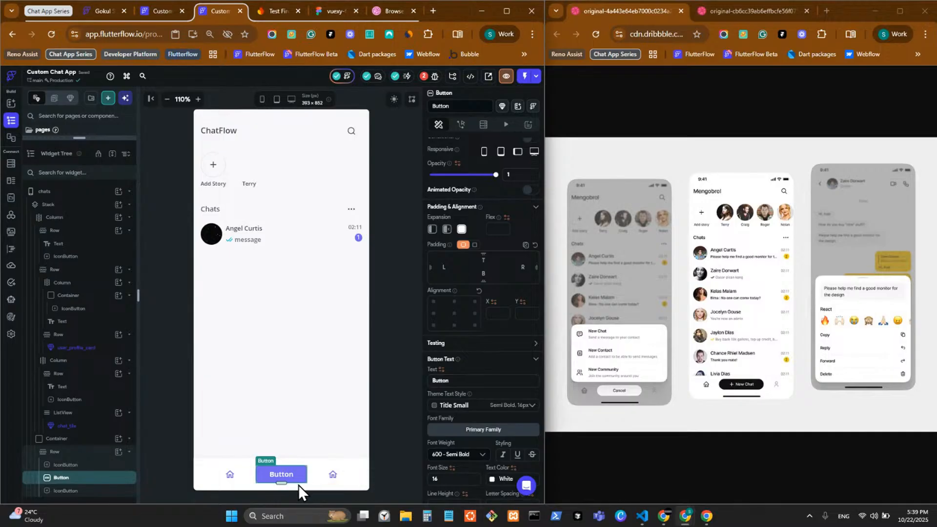
pyautogui.click(88, 466)
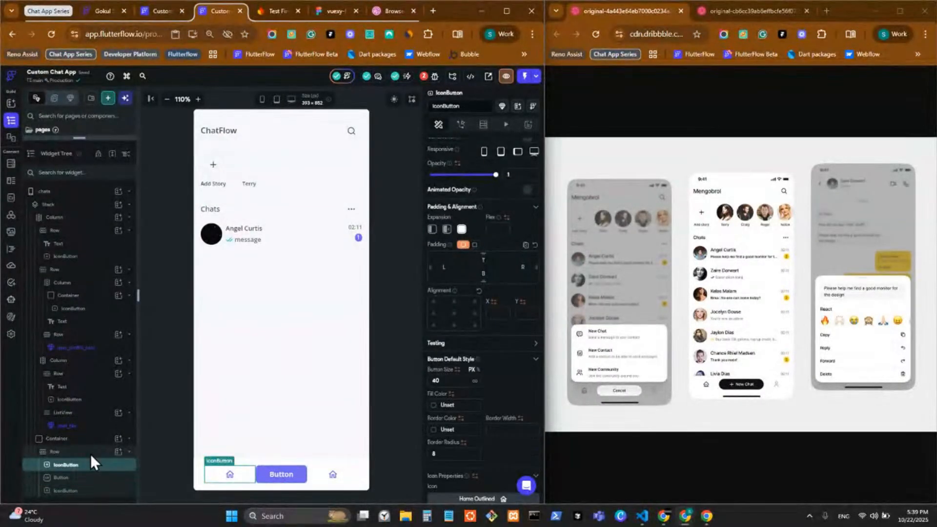
# Set the bottom Row's items spacing to 16
pyautogui.click(90, 453)
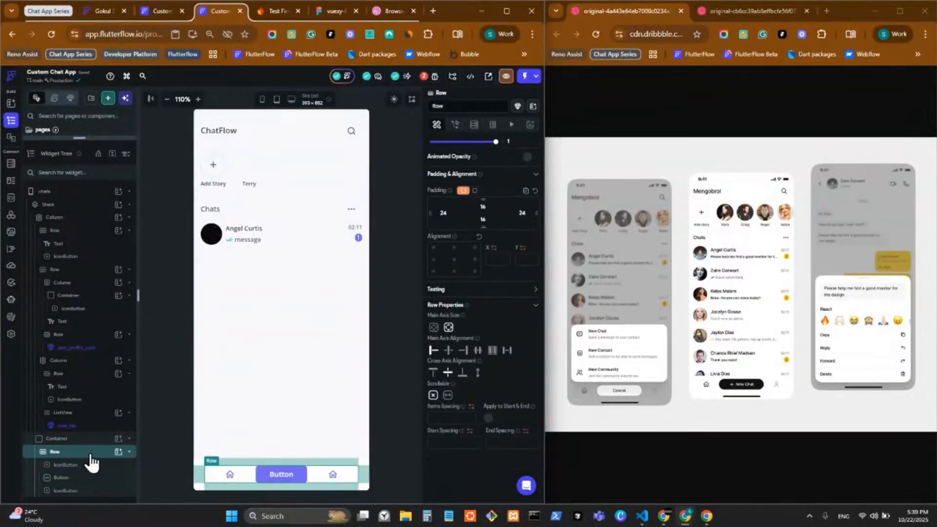
pyautogui.click(458, 418)
pyautogui.write('16')
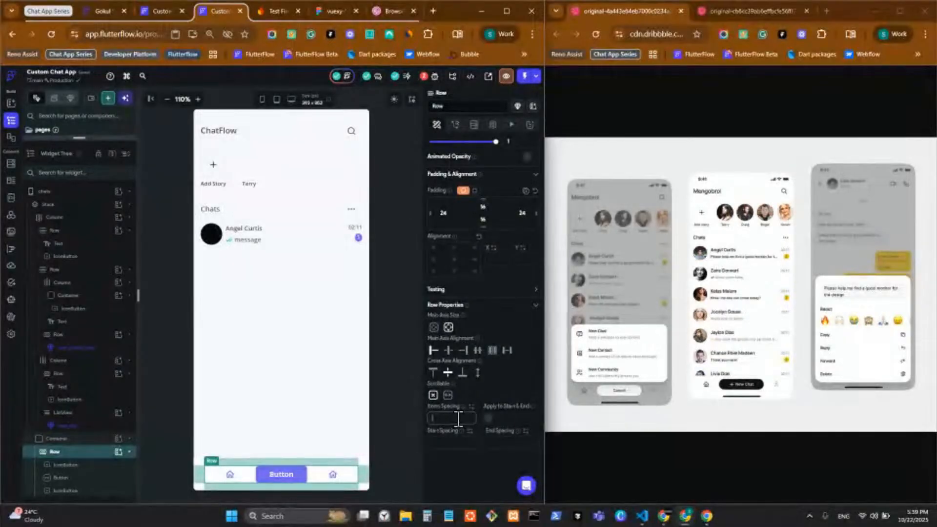
# Clear the Border Radius of both the left and right home icon buttons
pyautogui.click(232, 478)
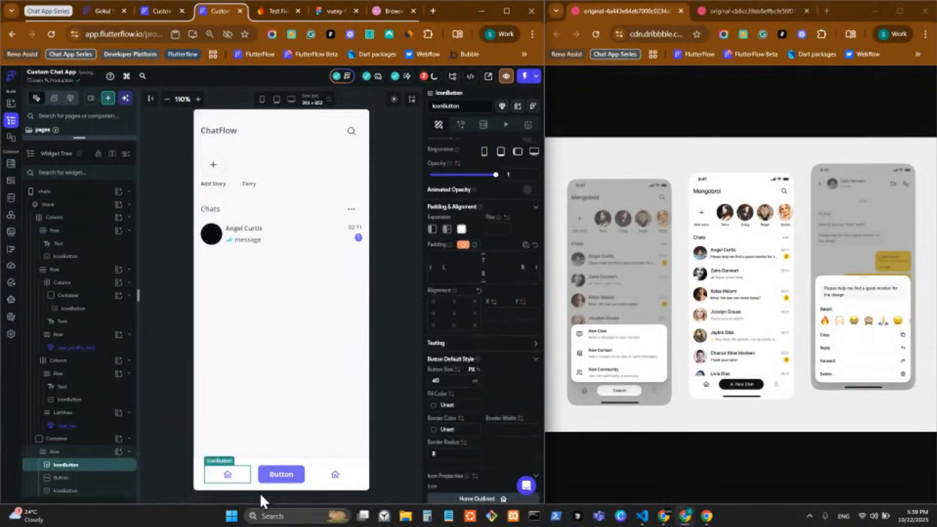
pyautogui.click(435, 388)
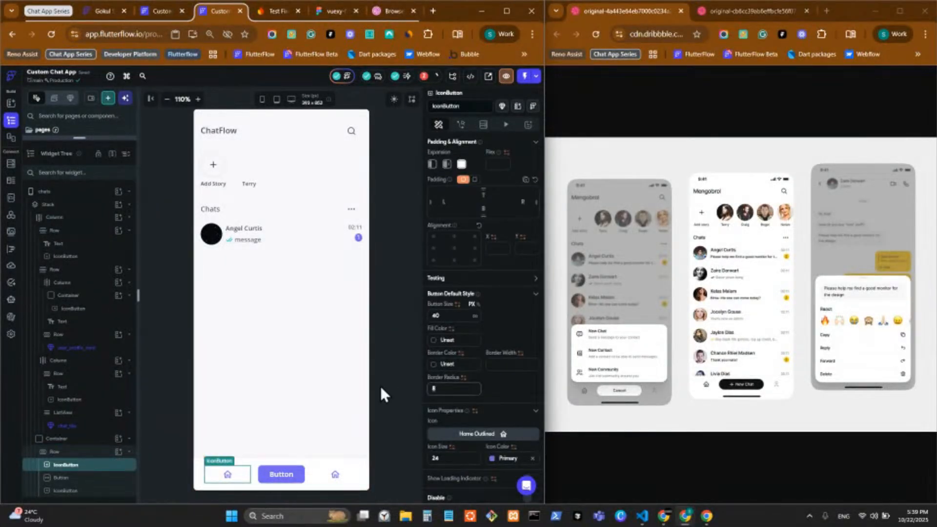
pyautogui.press('BackSpace')
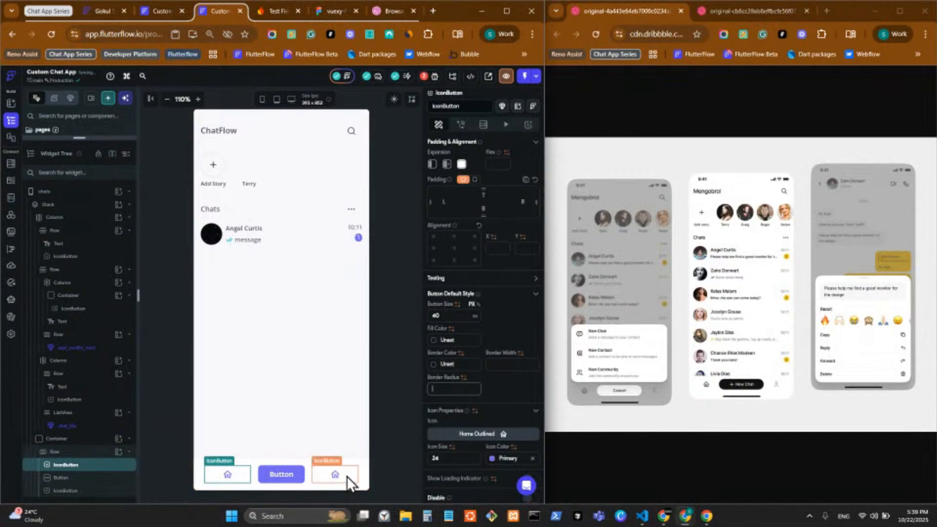
pyautogui.click(335, 474)
pyautogui.click(434, 388)
pyautogui.press('BackSpace')
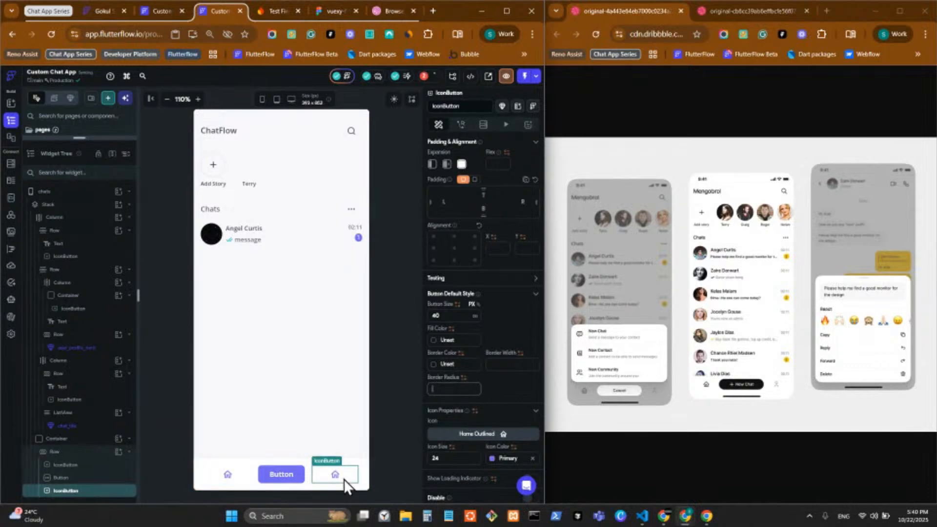
pyautogui.click(283, 473)
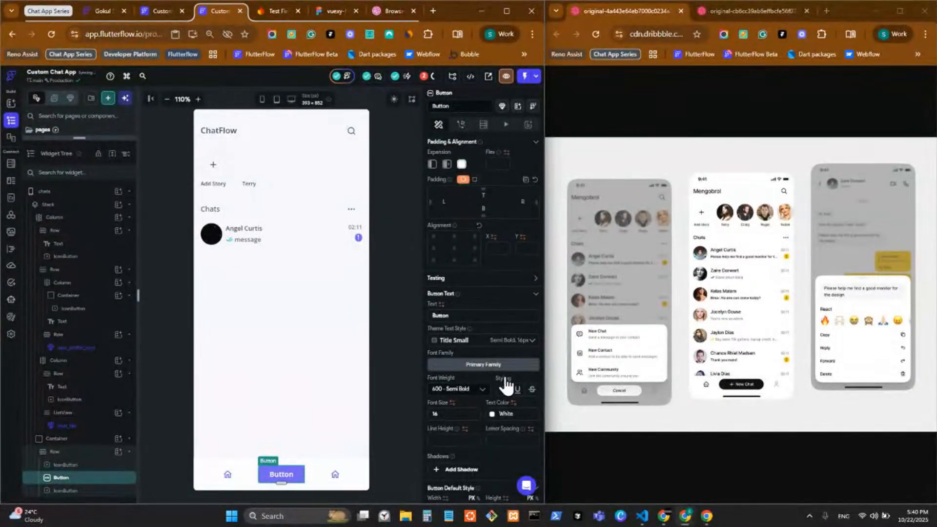
# Set the middle Button's Border Radius to 60
pyautogui.scroll(-6, 471, 403)
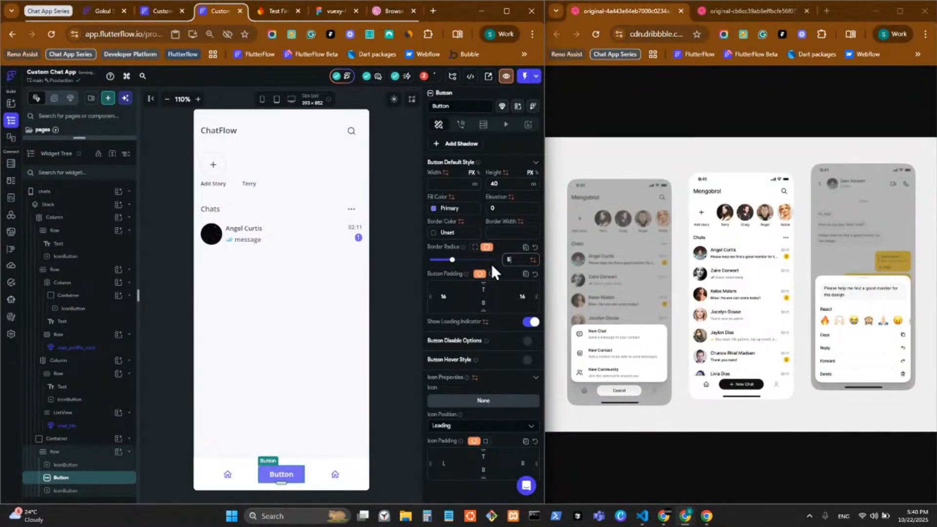
pyautogui.press('BackSpace')
pyautogui.write('60')
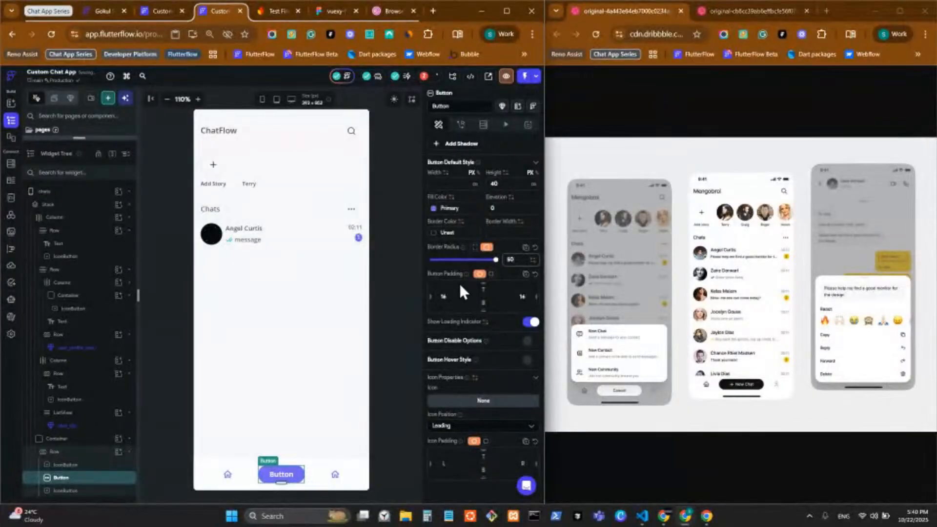
# Give the Button the Add icon from an 'add' search, with icon size 20
pyautogui.scroll(-2, 483, 385)
pyautogui.click(477, 307)
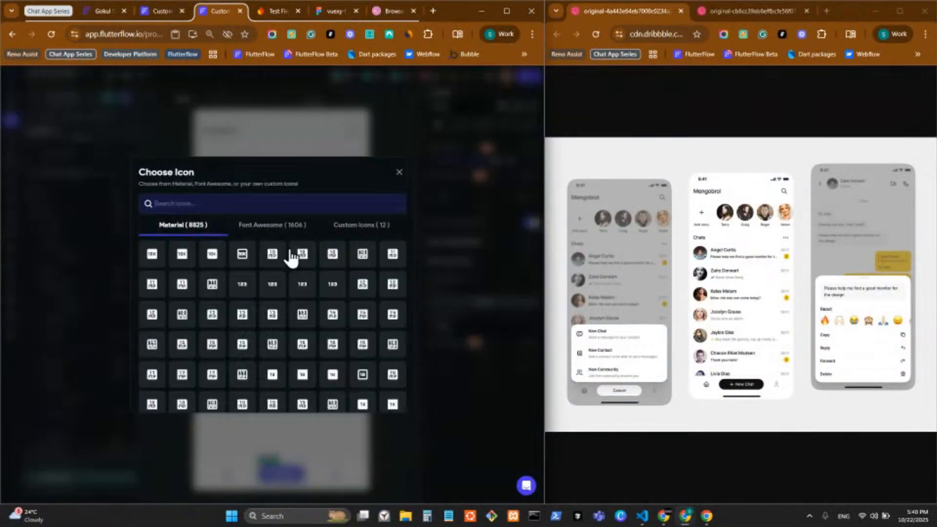
pyautogui.click(285, 202)
pyautogui.write('add')
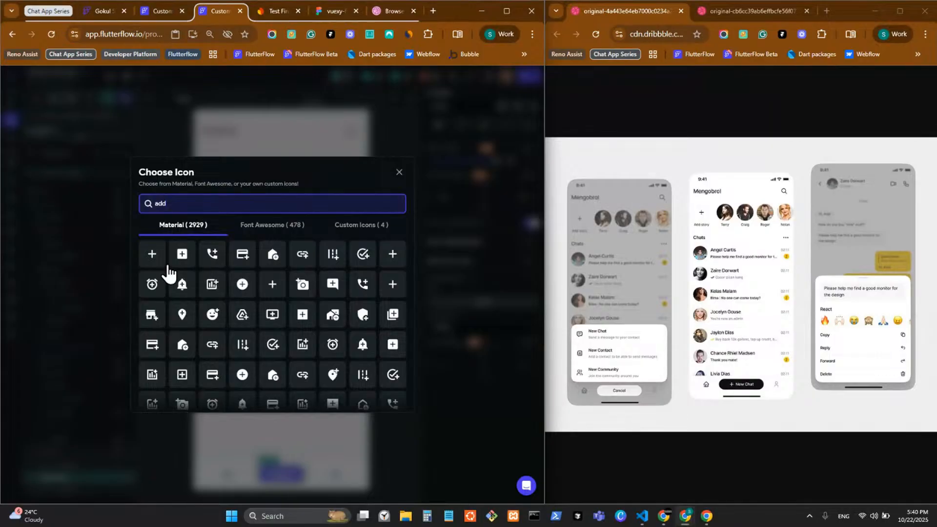
pyautogui.click(153, 255)
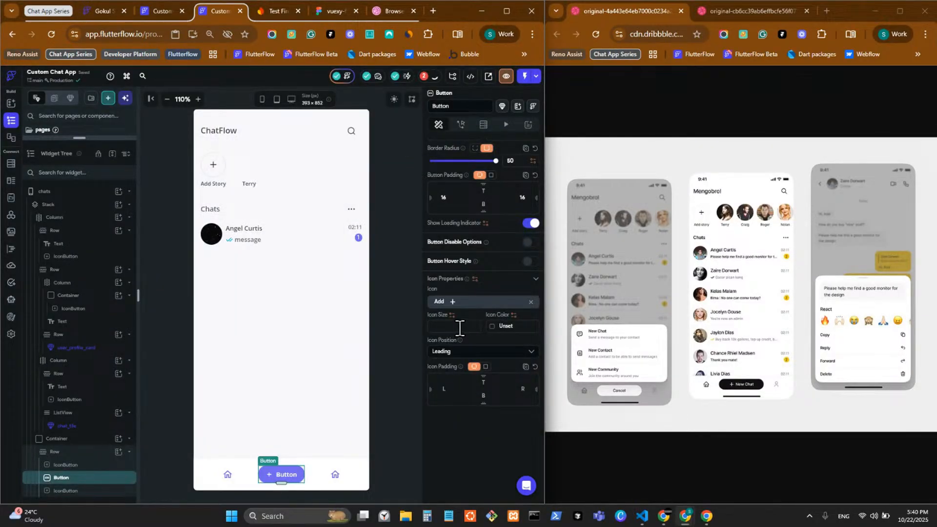
pyautogui.click(460, 326)
pyautogui.write('20')
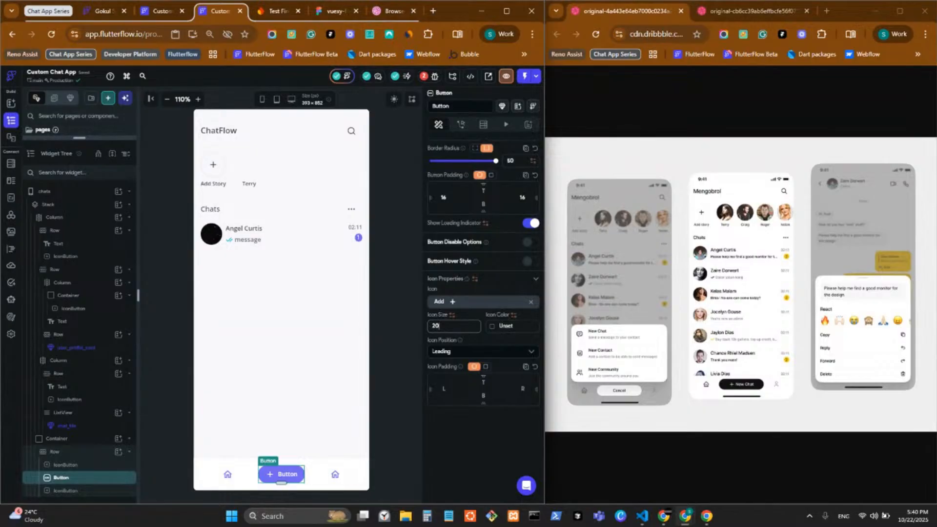
pyautogui.hotkey('alt', 'Tab')
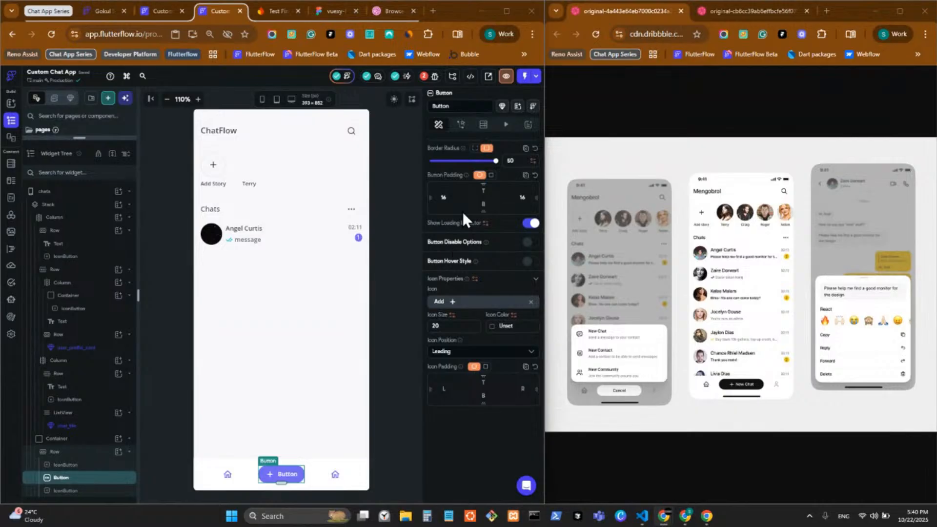
# Change the middle Button's text from 'Button' to 'New Chat'
pyautogui.scroll(10, 462, 210)
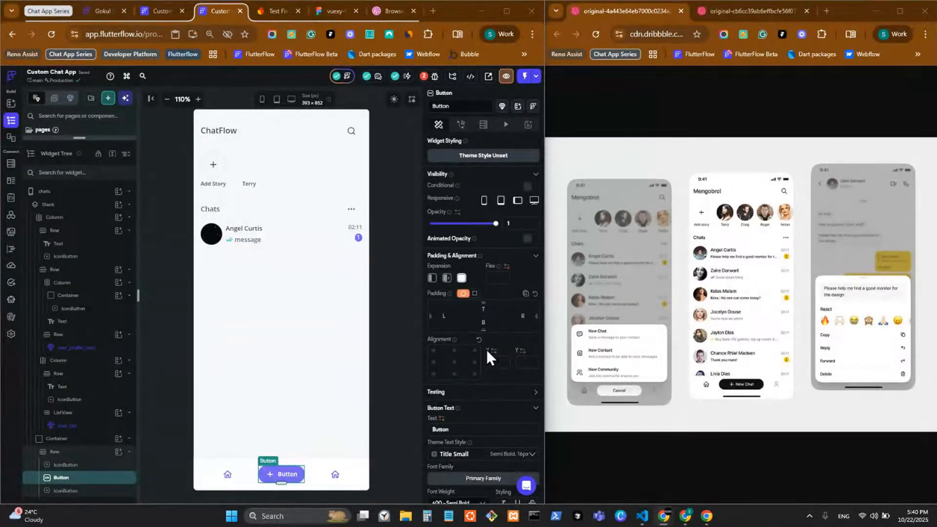
pyautogui.click(460, 430)
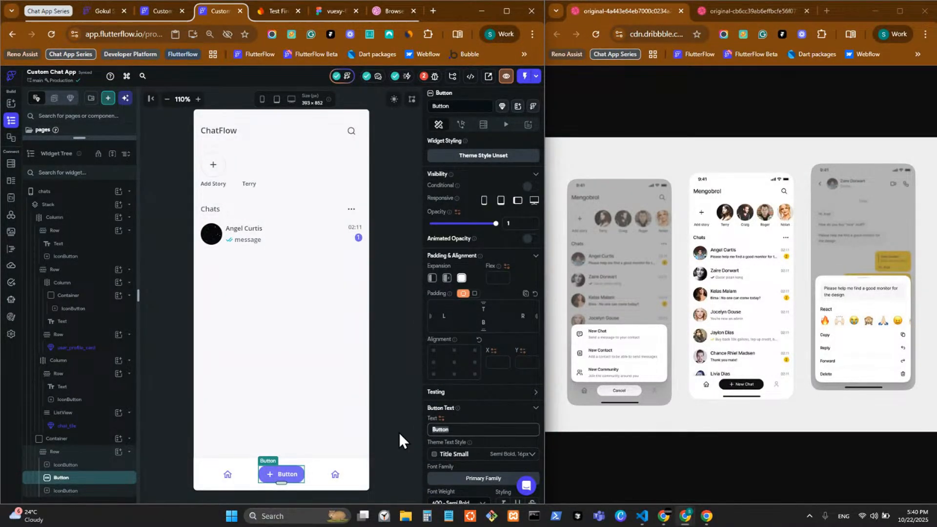
pyautogui.write('New')
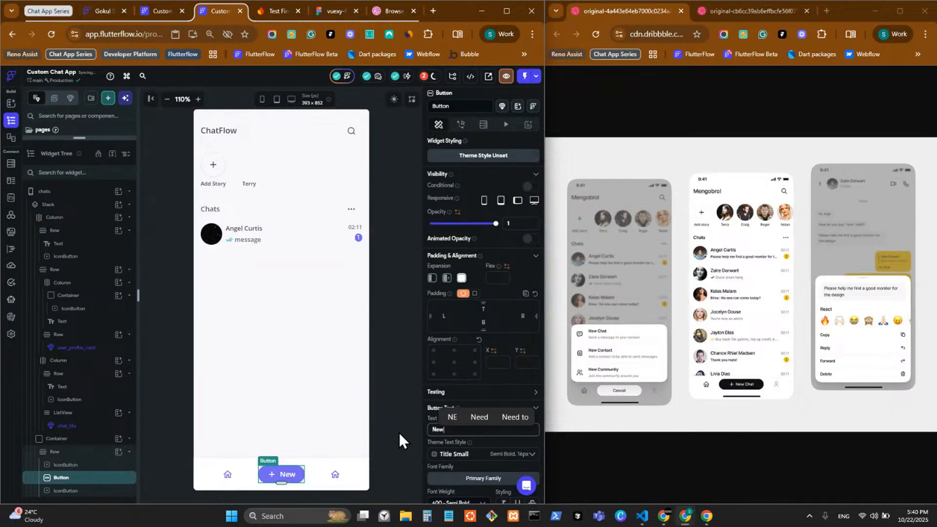
pyautogui.write(' Chat')
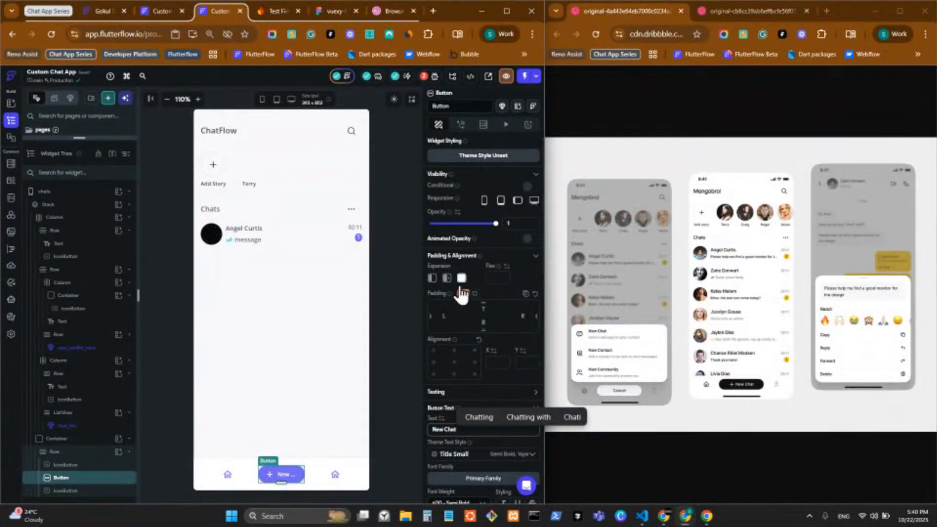
pyautogui.click(335, 472)
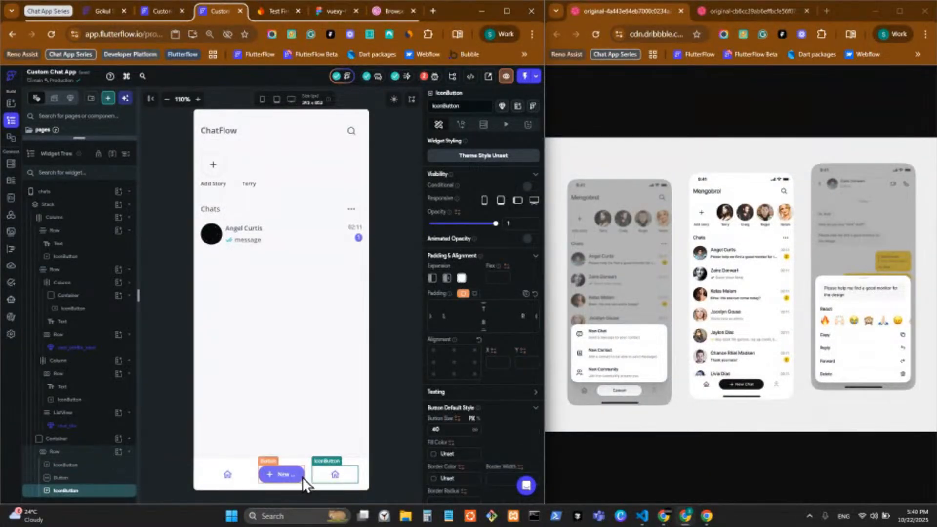
# Make both home icon buttons Flexible with Flex 2
pyautogui.click(302, 476)
pyautogui.click(228, 475)
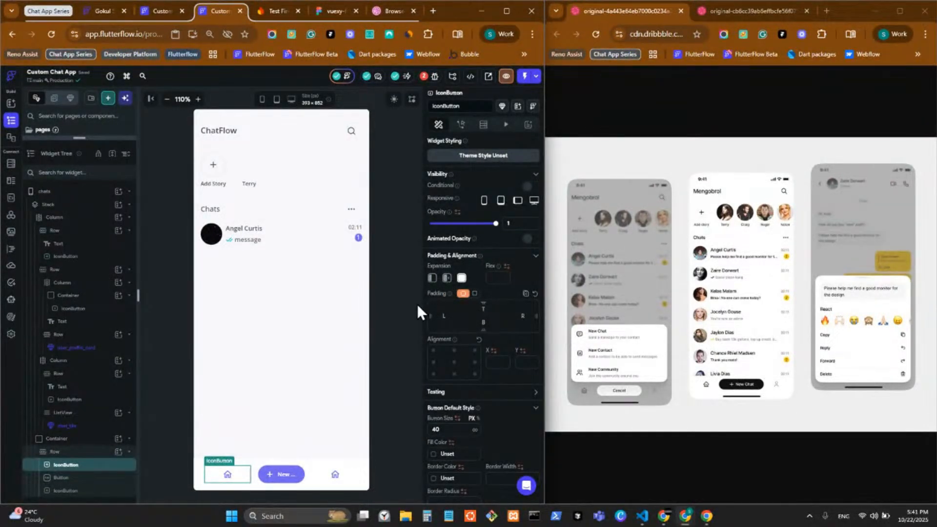
pyautogui.click(447, 278)
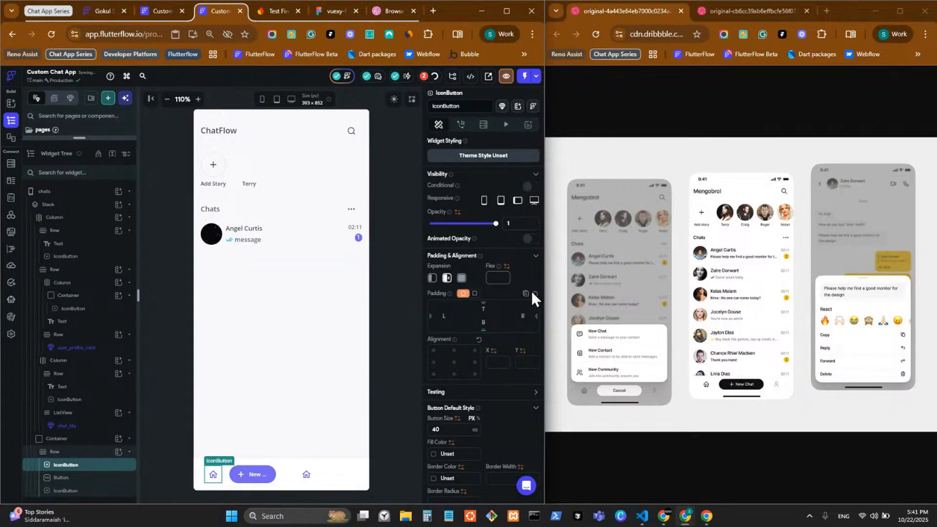
pyautogui.write('2')
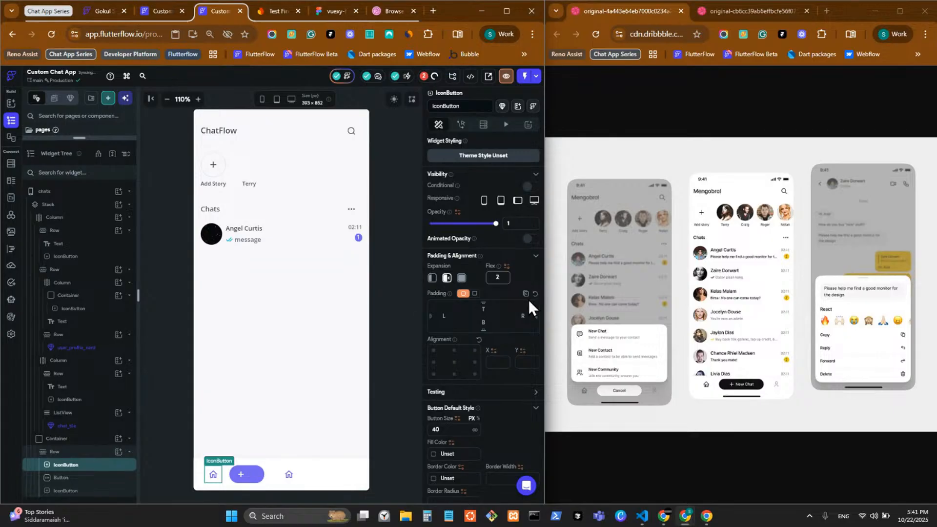
pyautogui.click(280, 474)
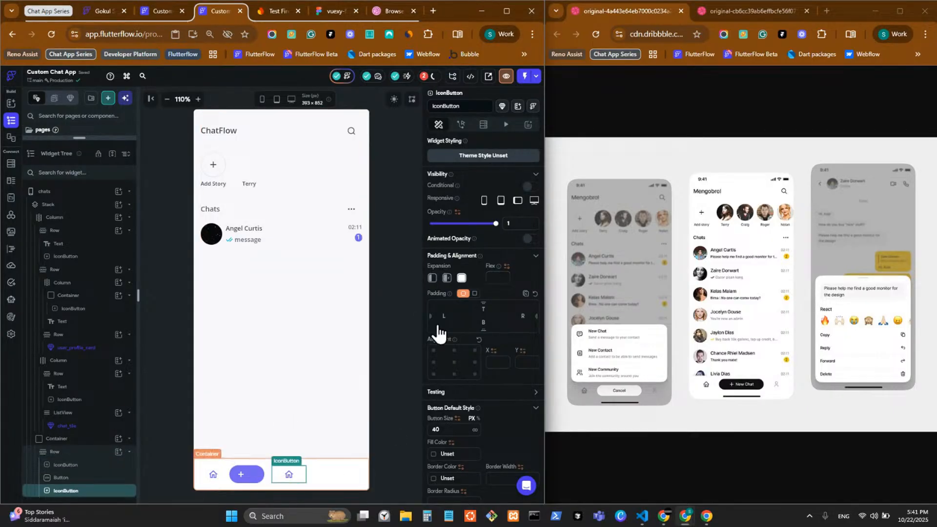
pyautogui.click(447, 278)
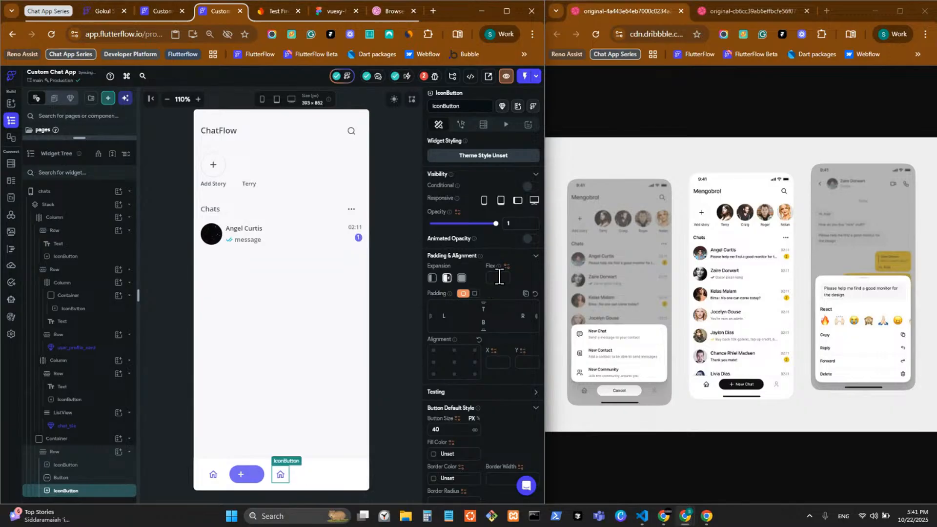
pyautogui.write('2')
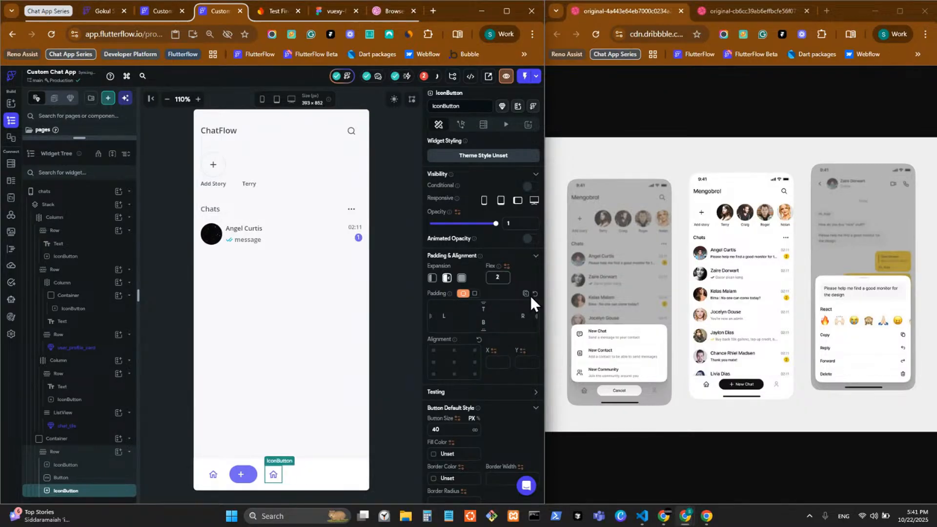
# Make the New Chat button Flexible with Flex 1
pyautogui.click(253, 480)
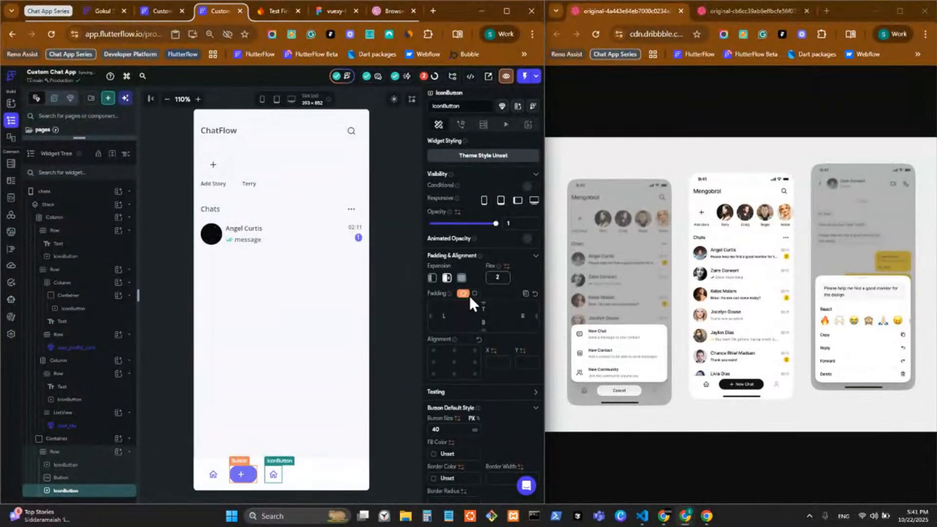
pyautogui.click(448, 279)
pyautogui.click(500, 276)
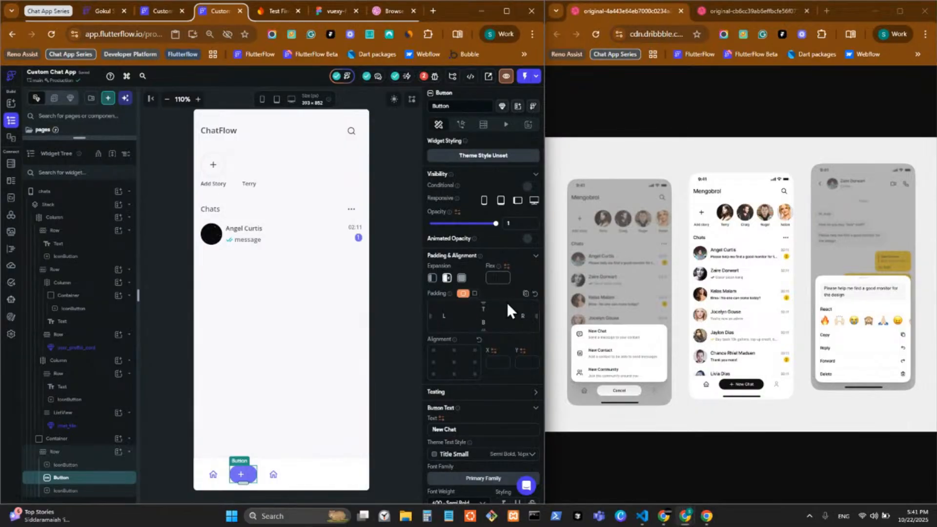
pyautogui.write('1')
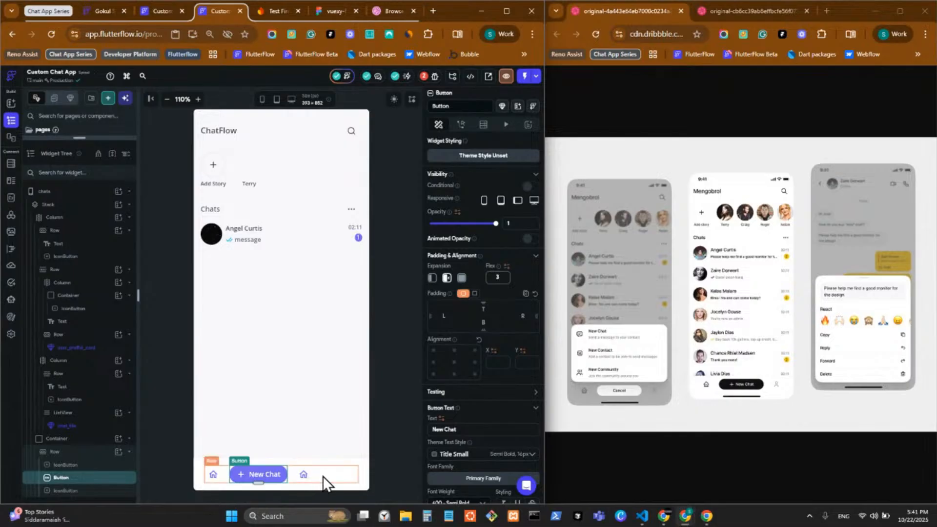
pyautogui.click(323, 475)
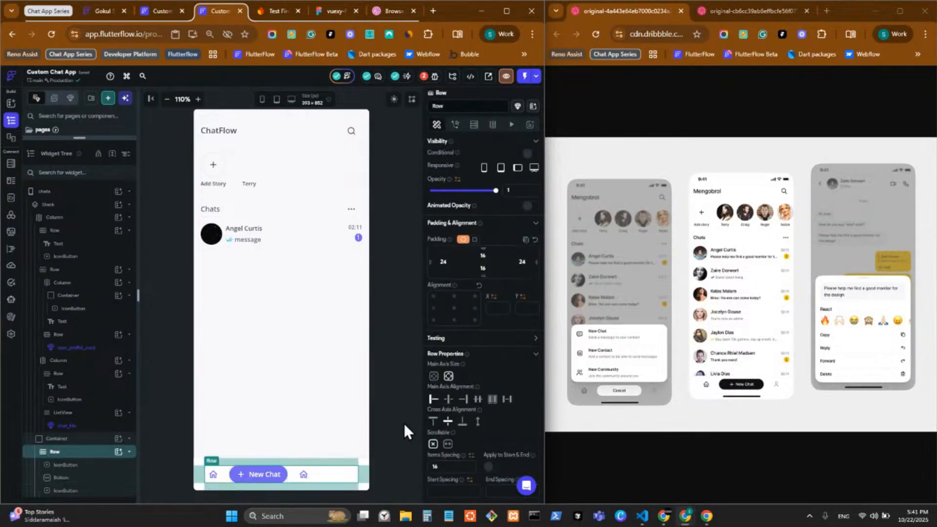
# Set the Row's main axis to Space Between and clear the left home icon's Flex value
pyautogui.click(507, 398)
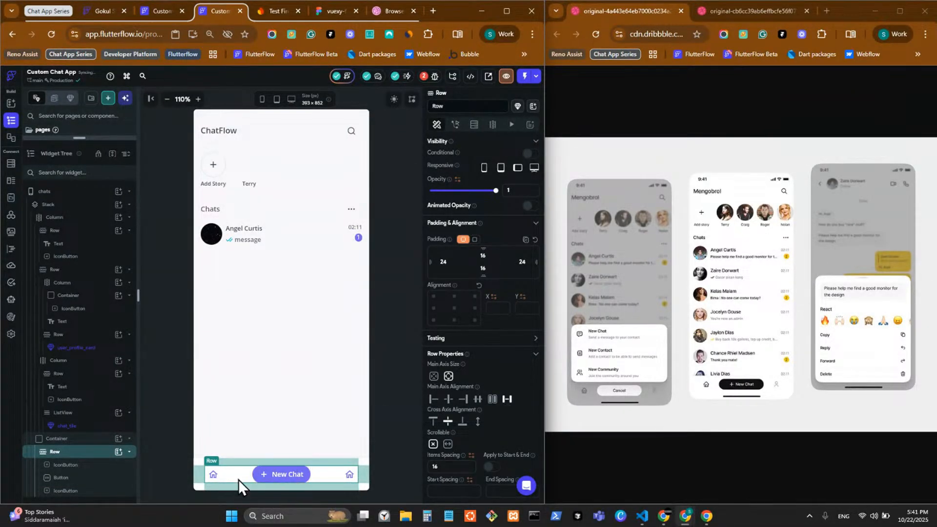
pyautogui.click(215, 477)
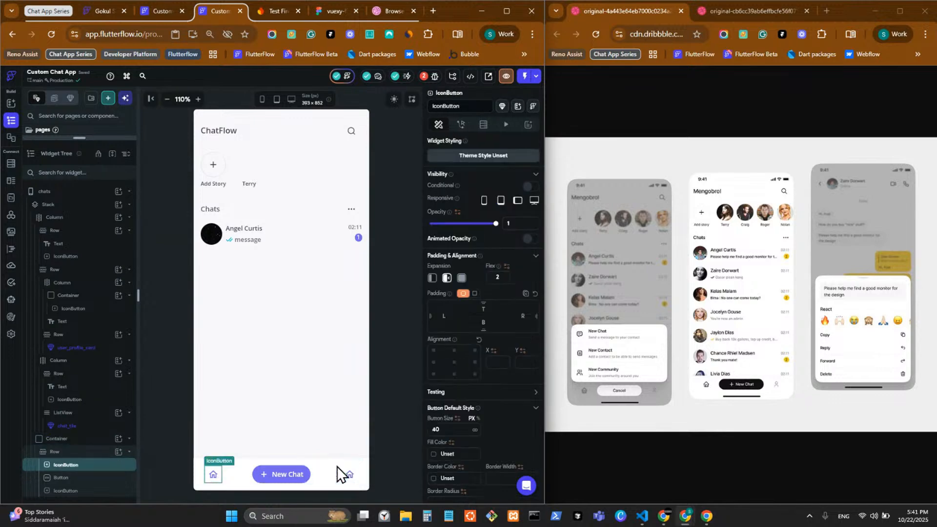
pyautogui.click(498, 280)
pyautogui.write('2')
pyautogui.press('BackSpace')
pyautogui.write('4')
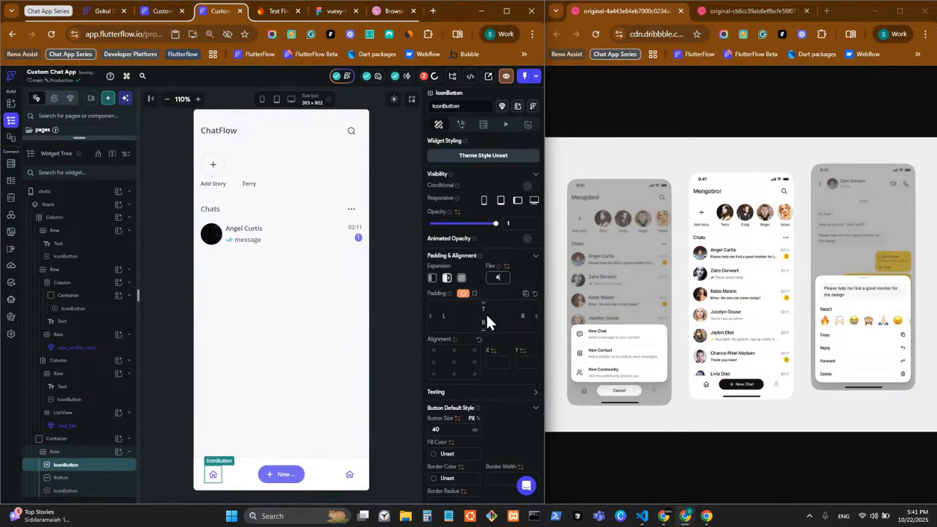
pyautogui.press('BackSpace')
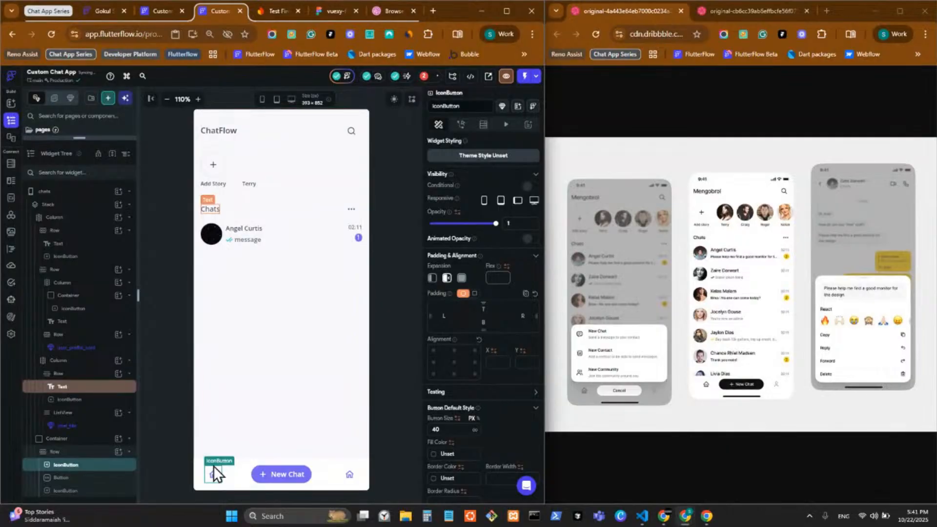
# Give the bottom Row a Start Spacing and End Spacing of 24
pyautogui.click(270, 476)
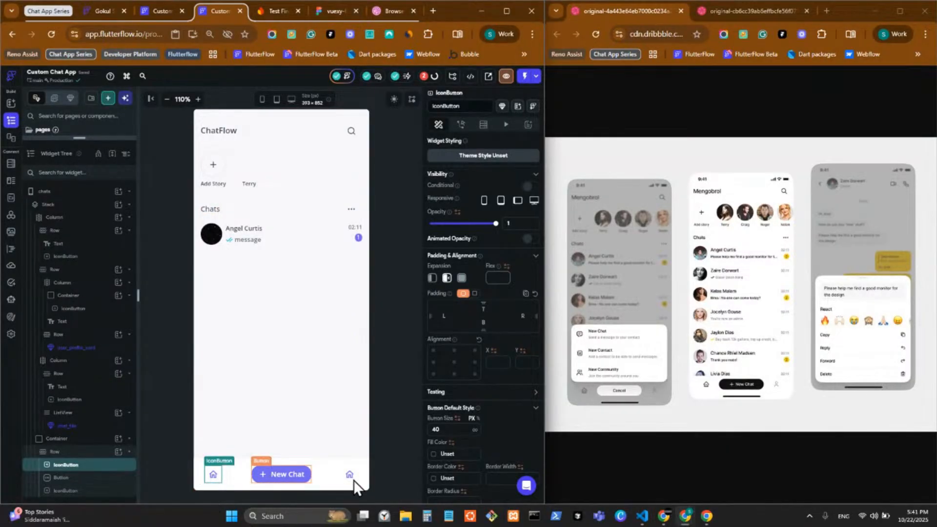
pyautogui.click(246, 484)
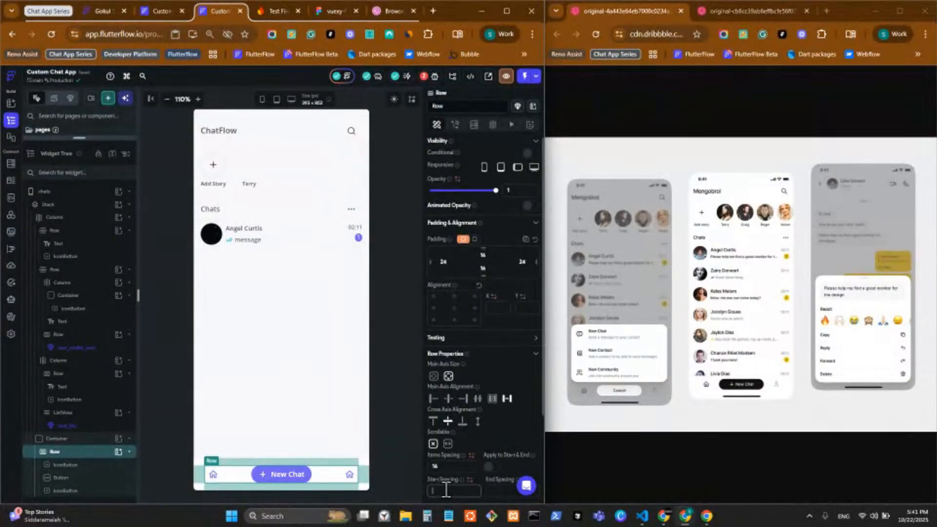
pyautogui.write('24')
pyautogui.scroll(-3, 507, 384)
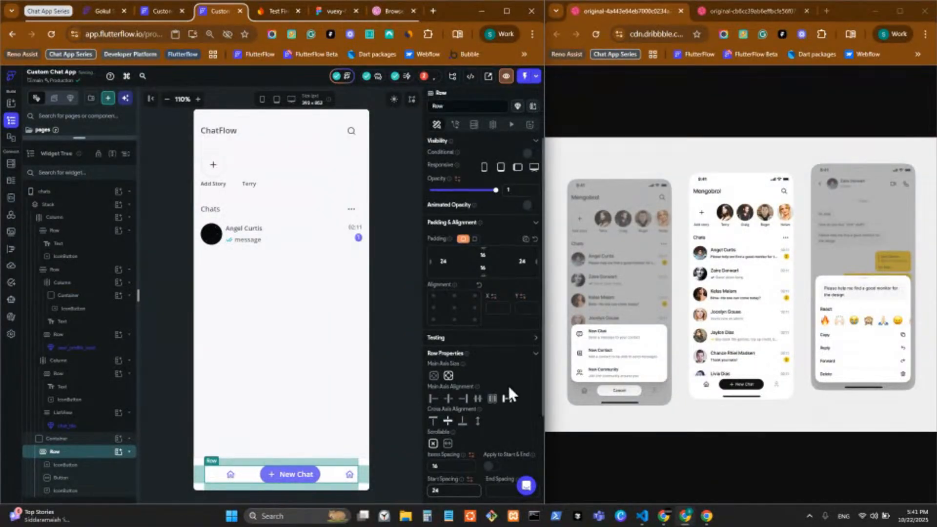
pyautogui.click(515, 376)
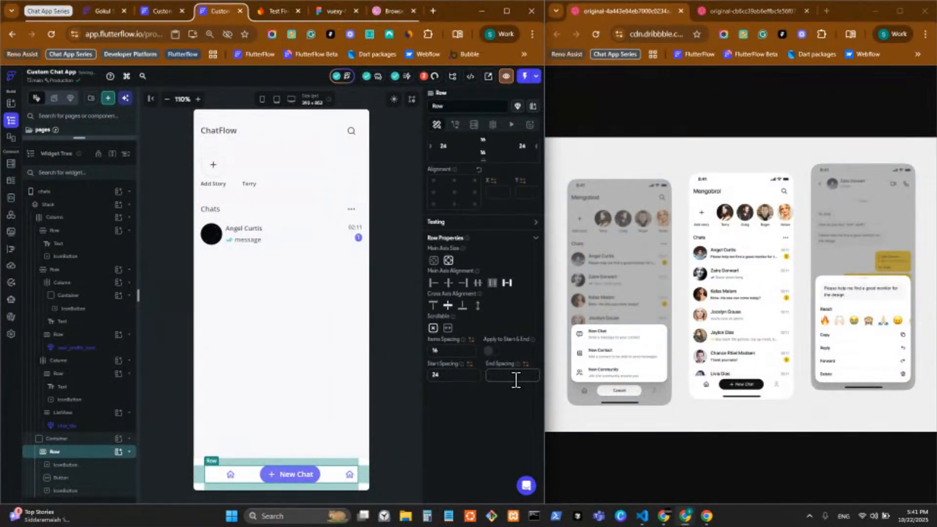
pyautogui.write('24')
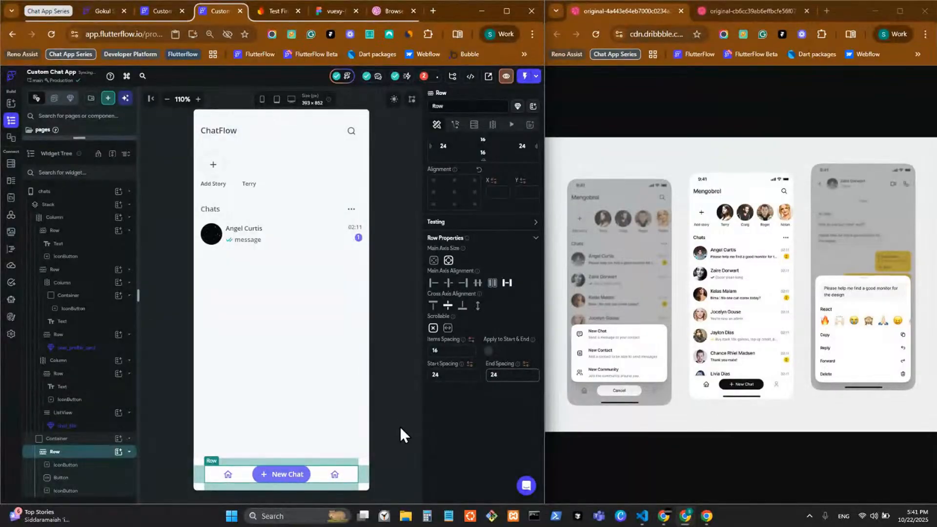
pyautogui.click(399, 427)
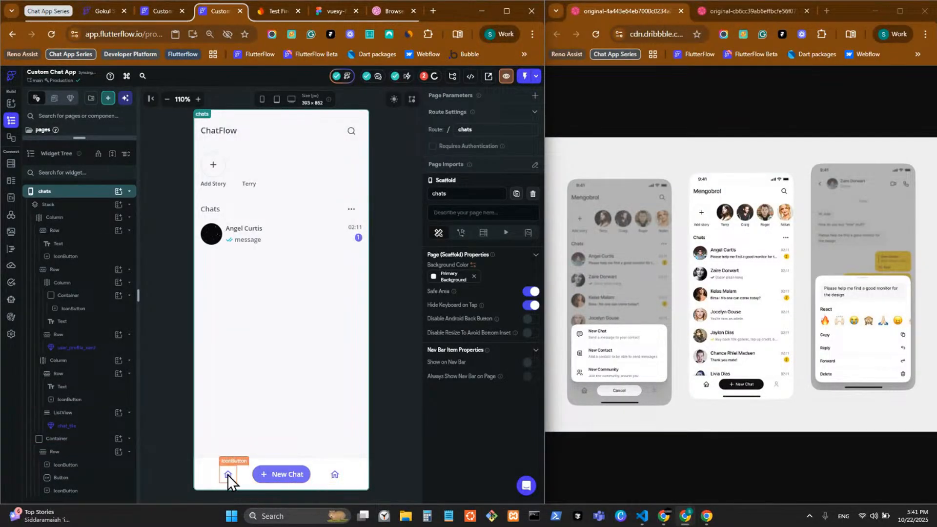
# Give the left and right home icon buttons a Border Radius of 60
pyautogui.click(248, 482)
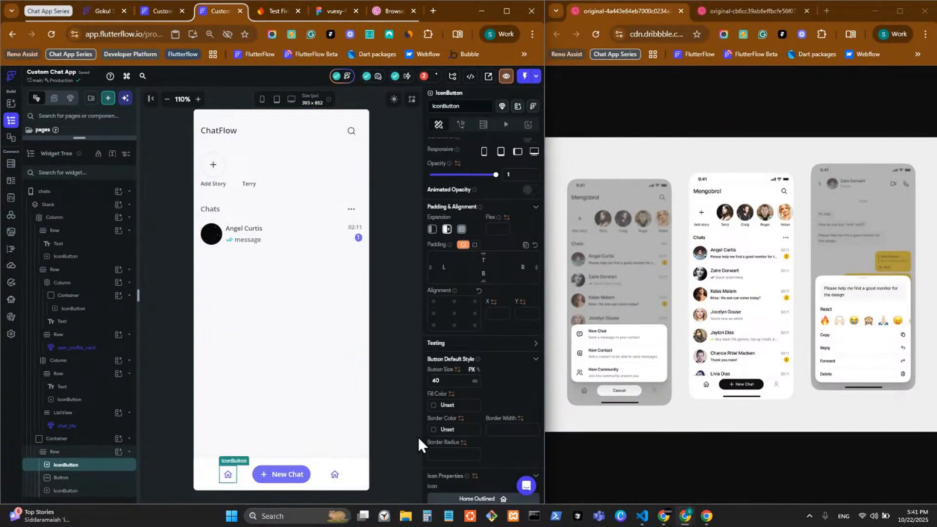
pyautogui.scroll(-1, 470, 389)
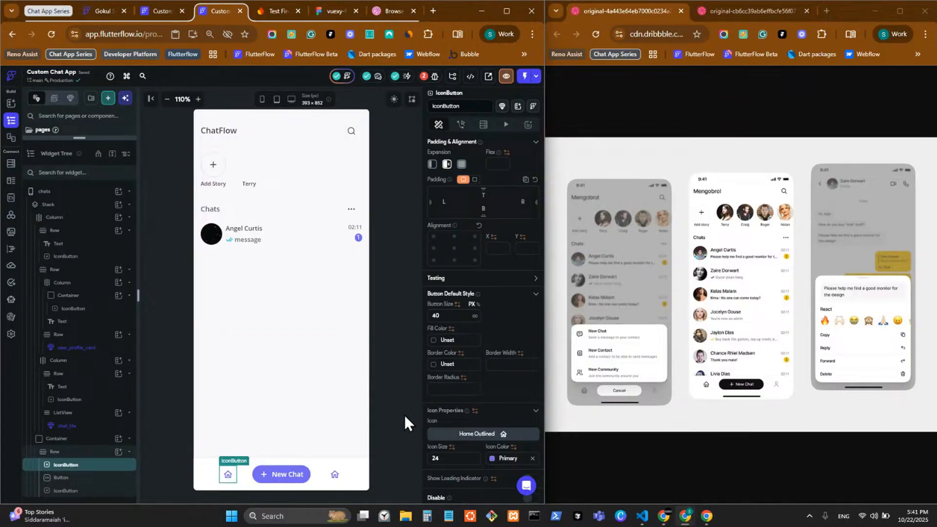
pyautogui.click(456, 389)
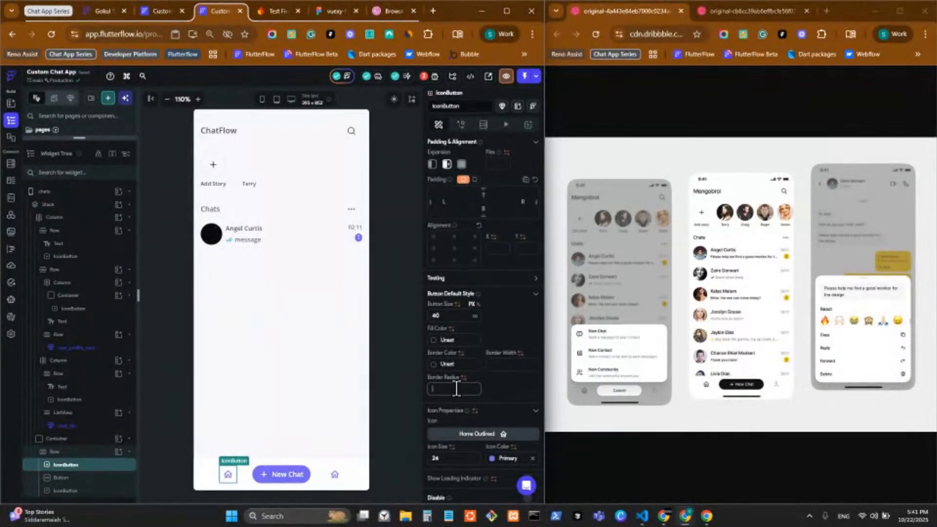
pyautogui.write('60')
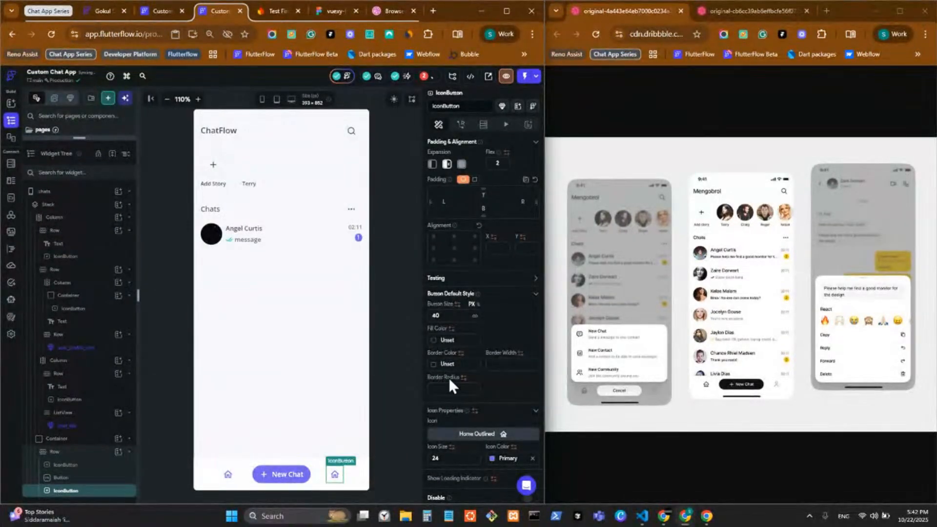
pyautogui.click(447, 389)
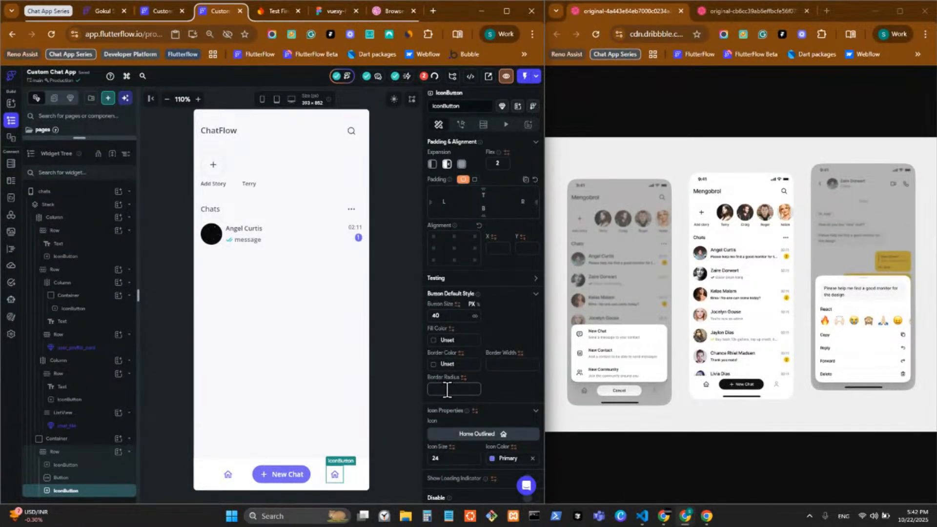
pyautogui.write('50')
# Search Material icons for 'profile out' and make the right button show Person Outline Sharp
pyautogui.click(487, 433)
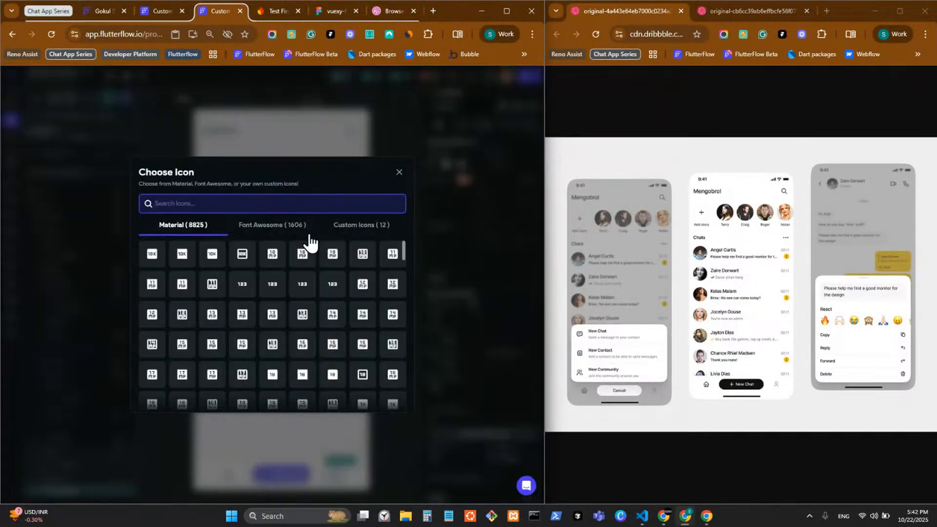
pyautogui.click(370, 229)
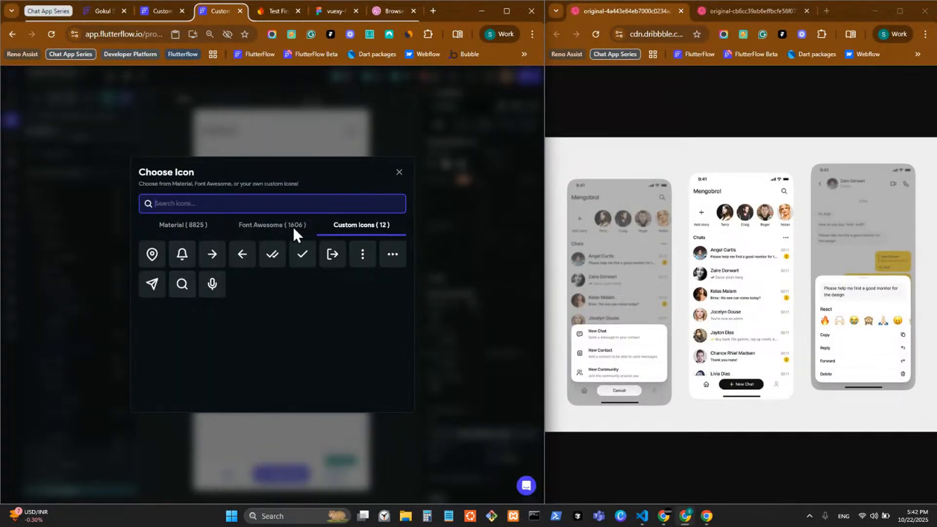
pyautogui.click(184, 231)
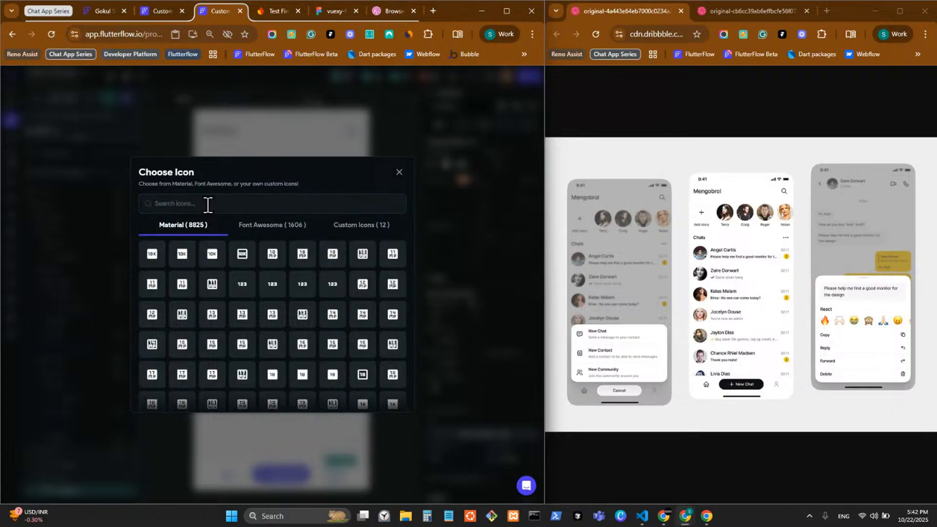
pyautogui.write('pro')
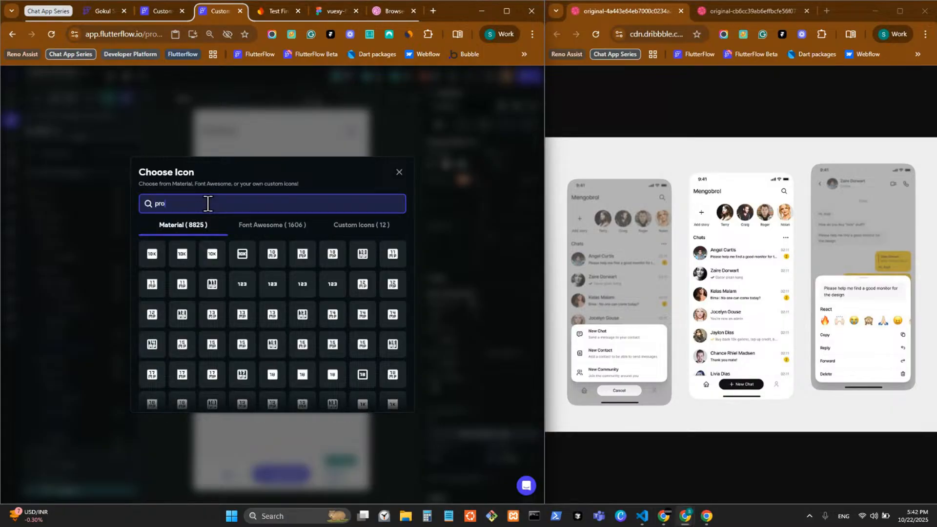
pyautogui.write('file')
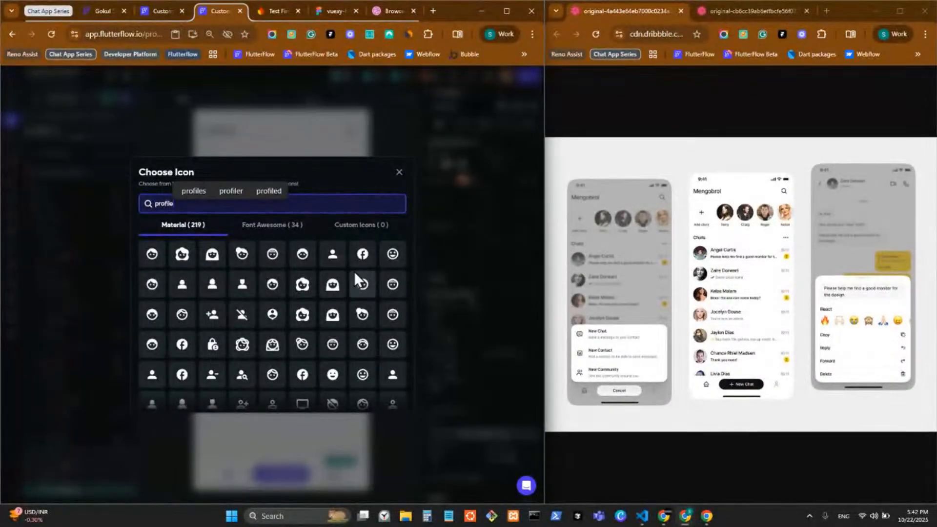
pyautogui.scroll(-3, 317, 283)
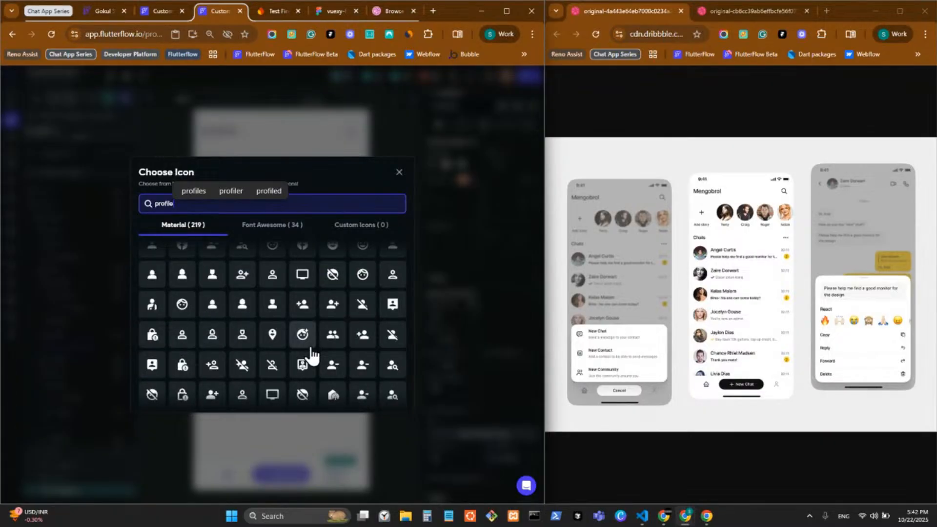
pyautogui.scroll(1, 310, 355)
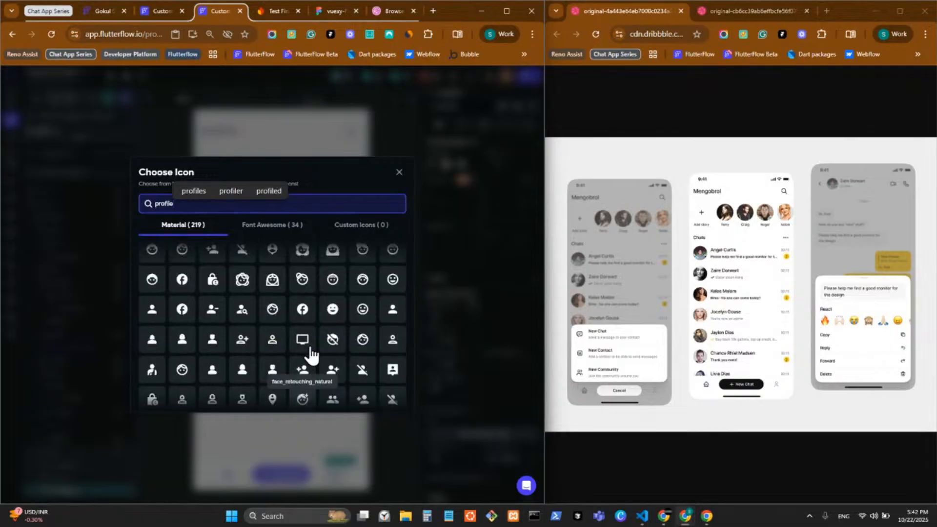
pyautogui.scroll(1, 310, 354)
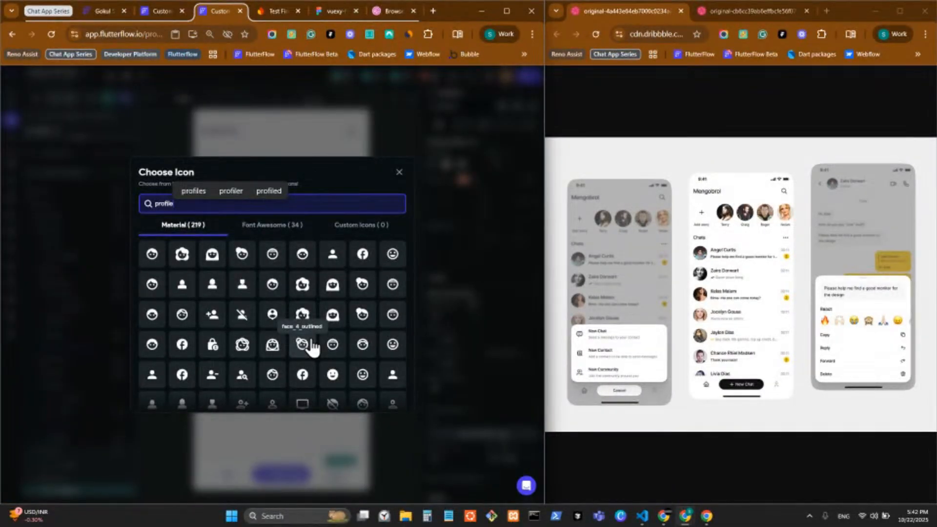
pyautogui.click(263, 231)
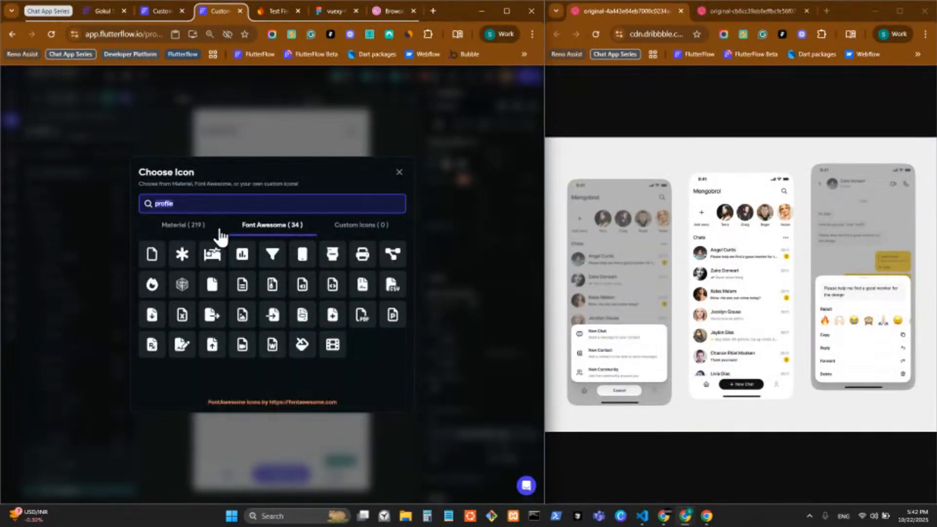
pyautogui.click(187, 229)
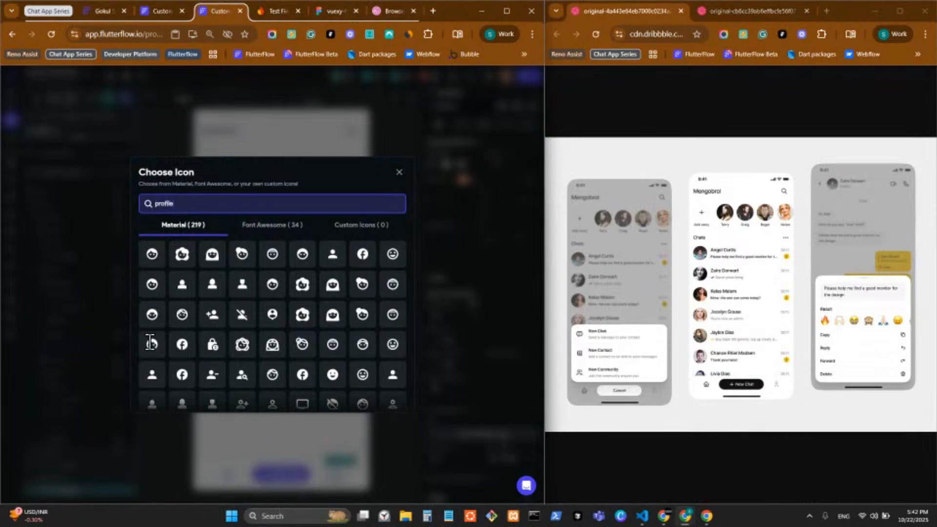
pyautogui.write('out')
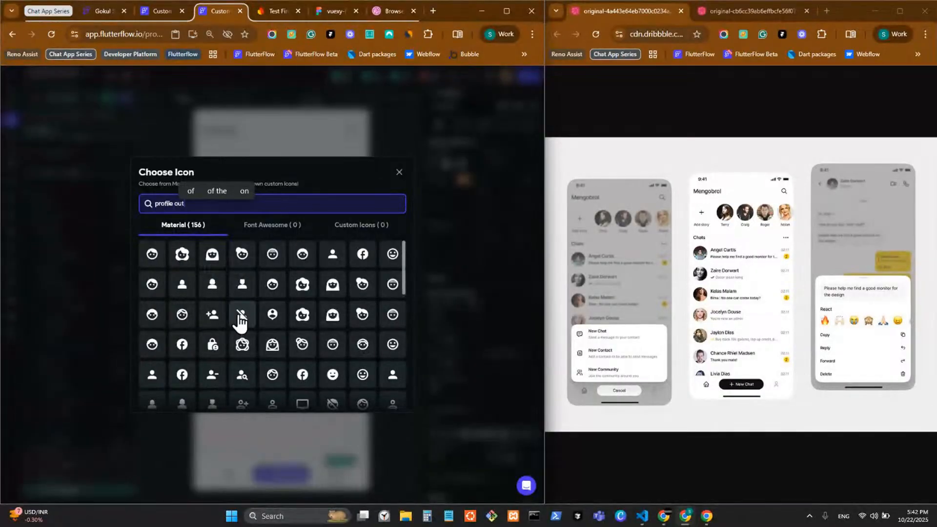
pyautogui.scroll(-3, 240, 314)
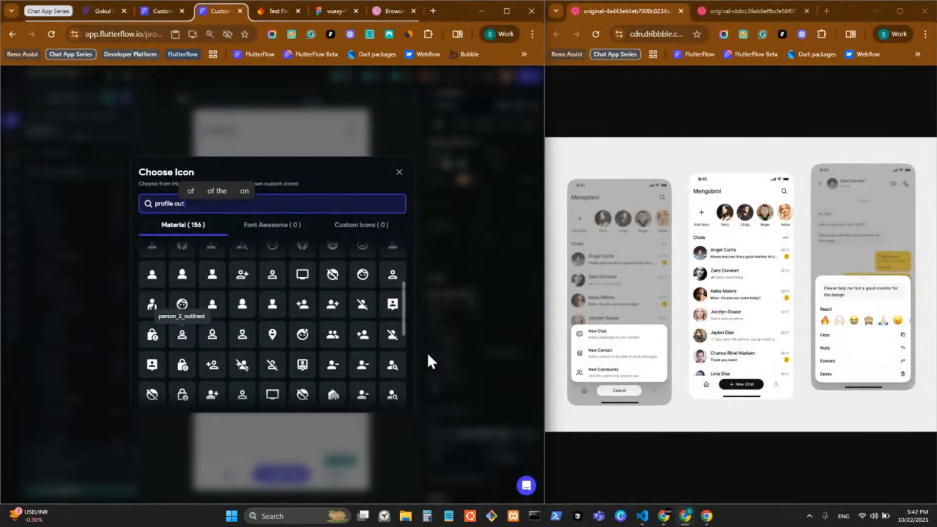
pyautogui.click(242, 396)
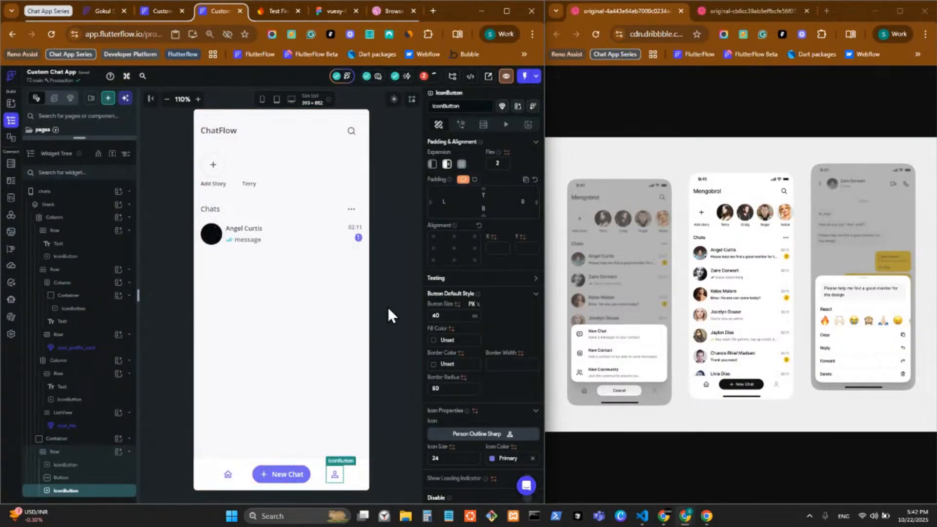
pyautogui.click(506, 79)
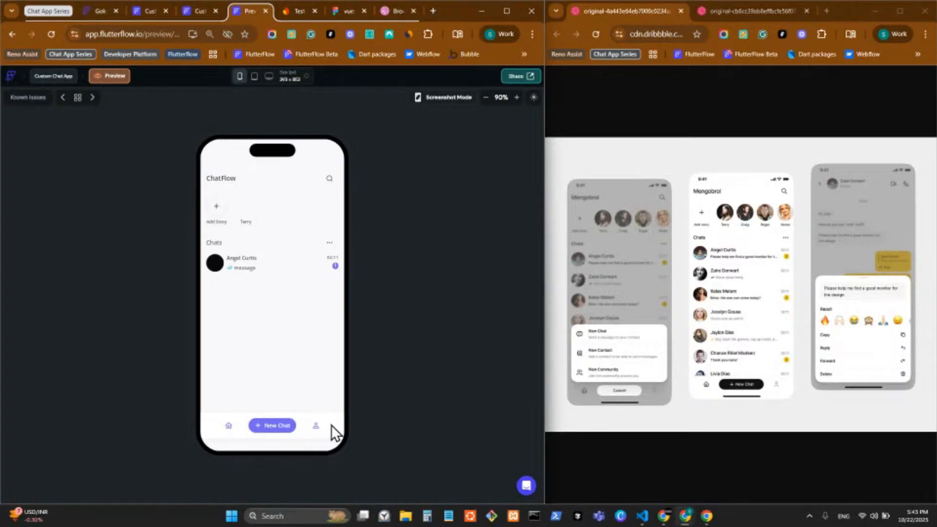
pyautogui.click(194, 14)
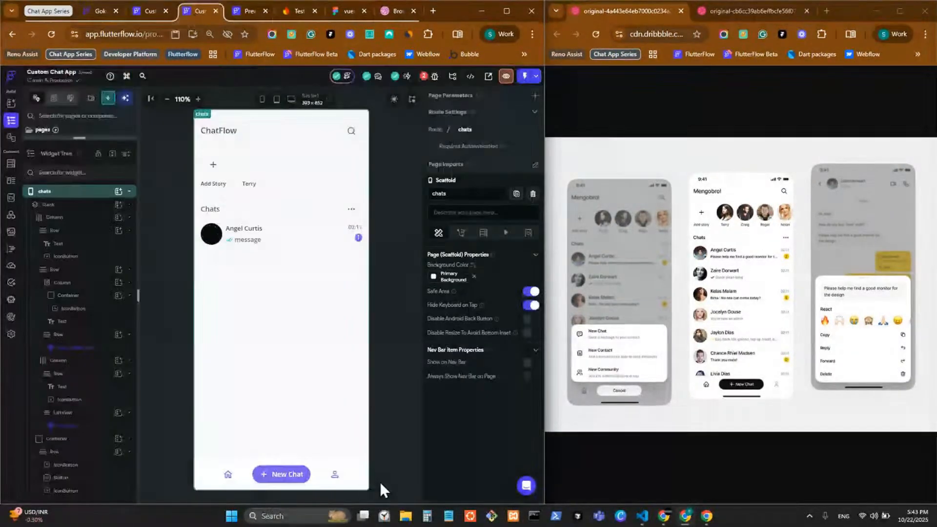
pyautogui.click(345, 473)
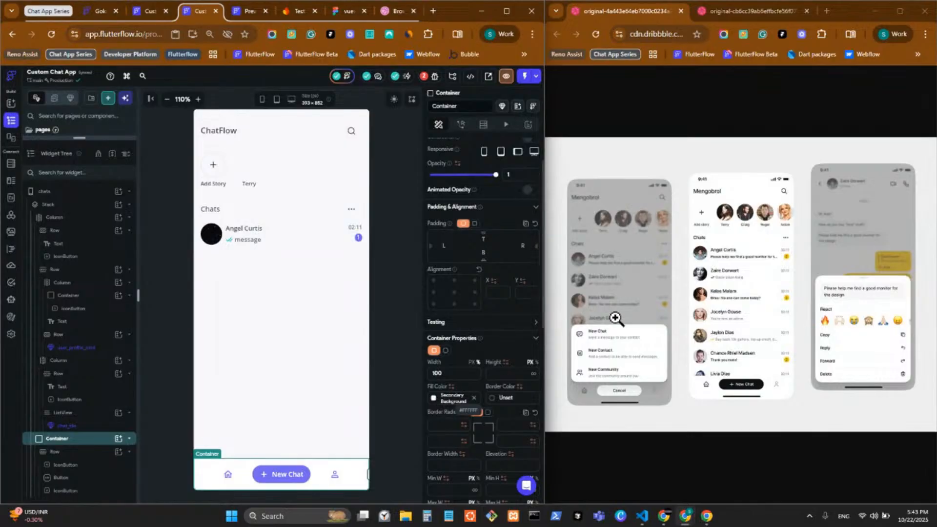
pyautogui.click(382, 332)
# Set the chats page background colour to Secondary Background
pyautogui.click(432, 276)
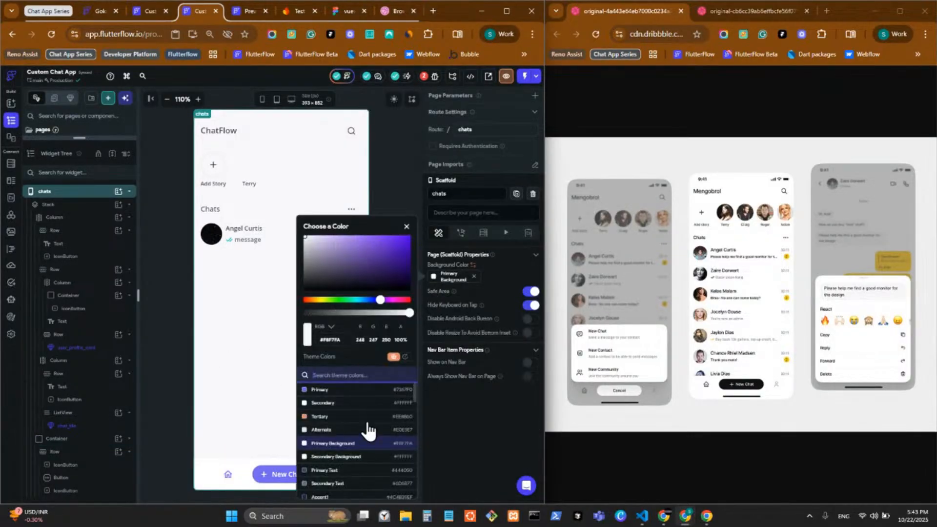
pyautogui.click(350, 443)
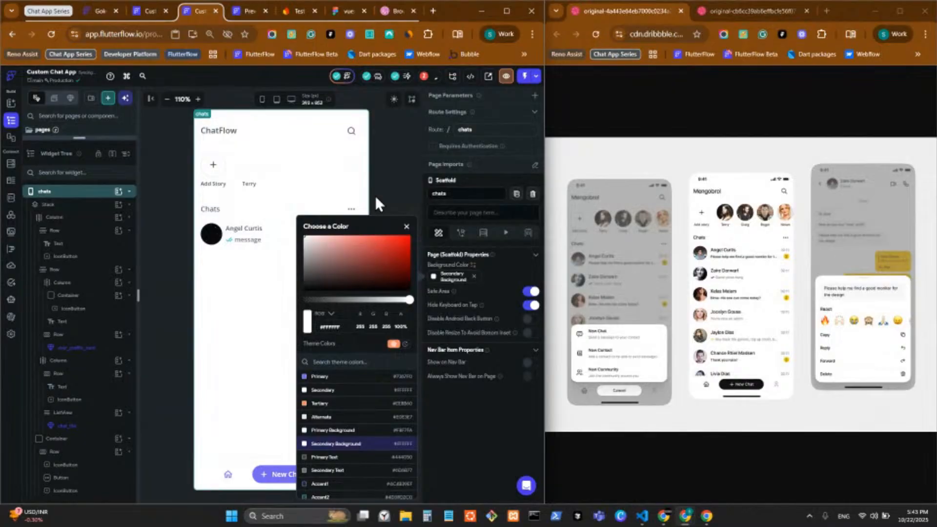
pyautogui.click(388, 170)
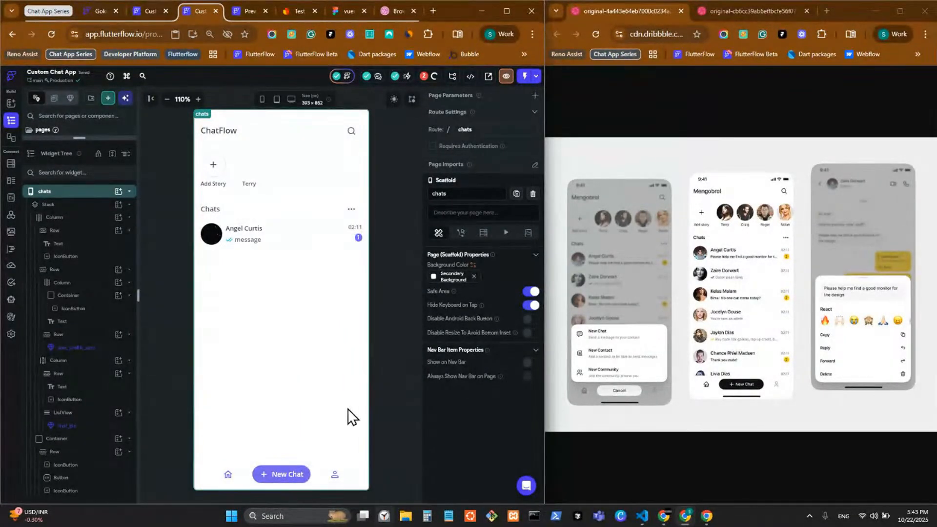
# Raise the bottom bar container's box shadow opacity from 5% to 10%
pyautogui.click(362, 470)
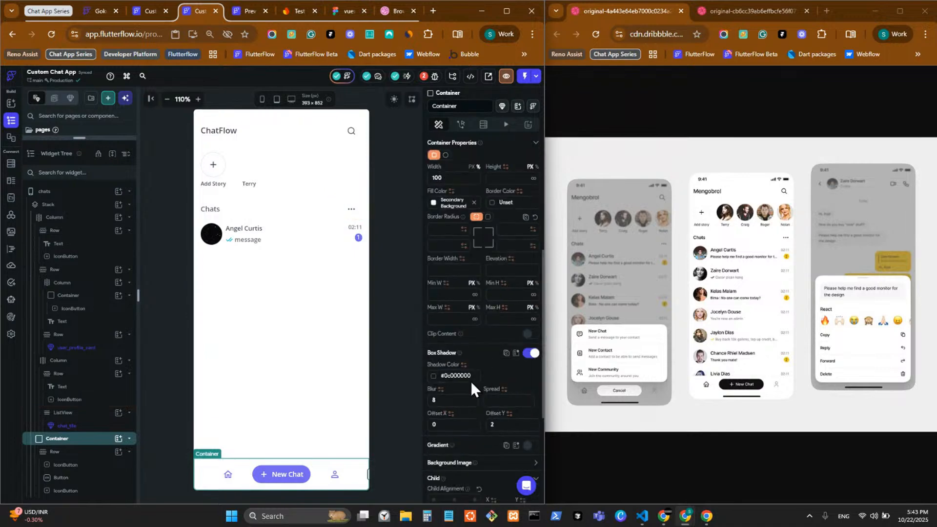
pyautogui.click(431, 379)
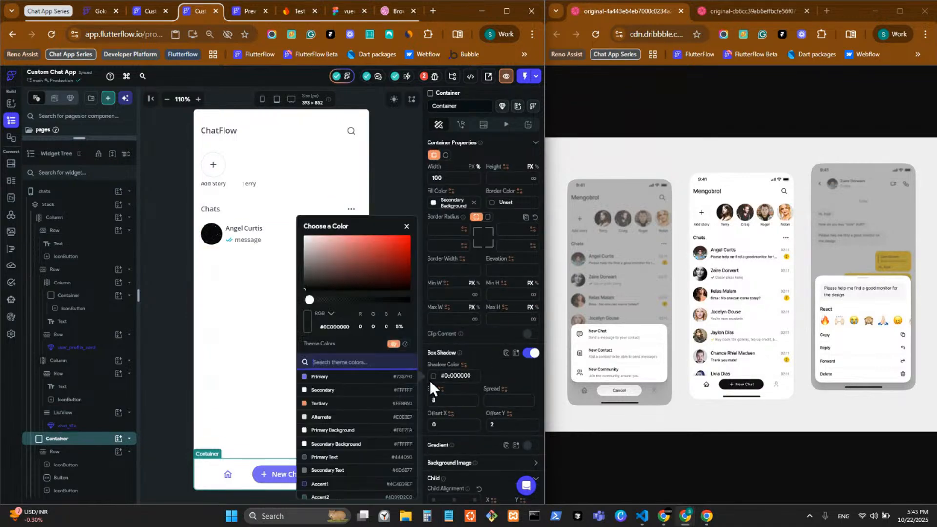
pyautogui.click(313, 299)
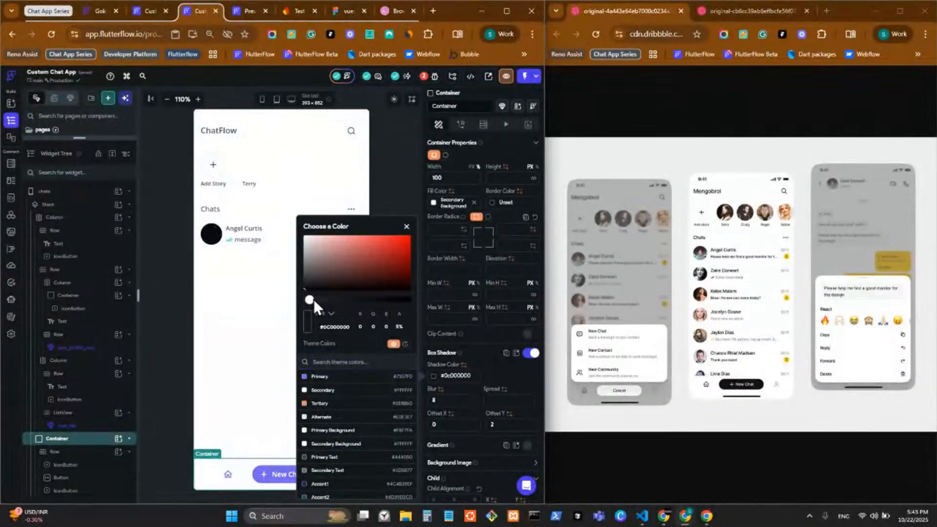
pyautogui.moveTo(313, 300); pyautogui.dragTo(315, 300)
pyautogui.click(496, 372)
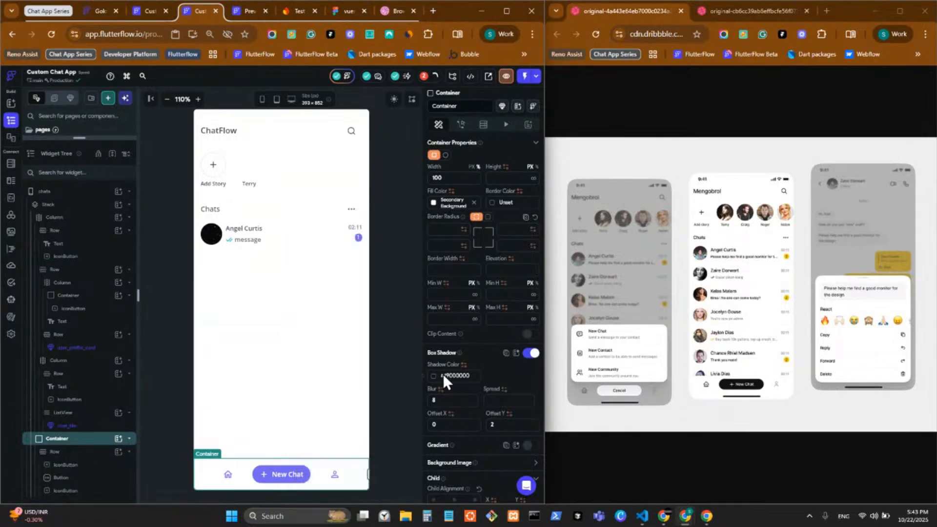
pyautogui.click(409, 368)
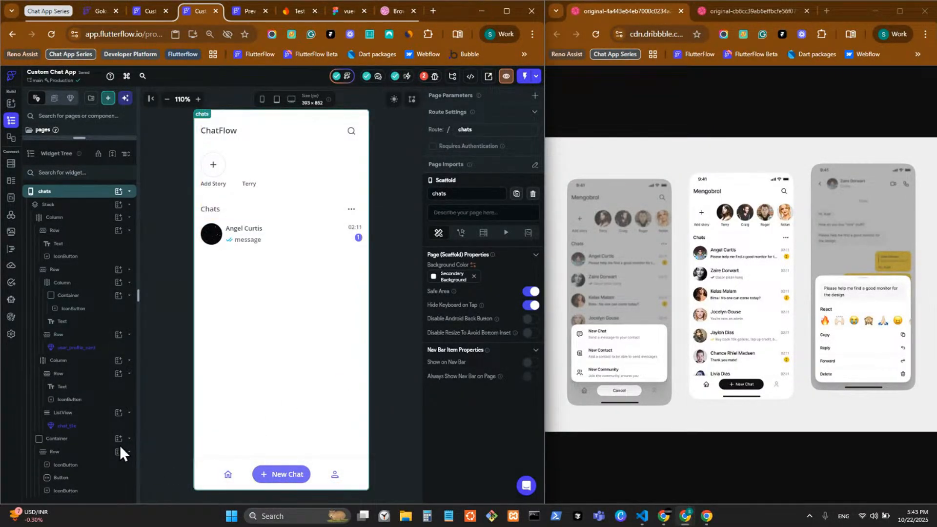
pyautogui.click(100, 440)
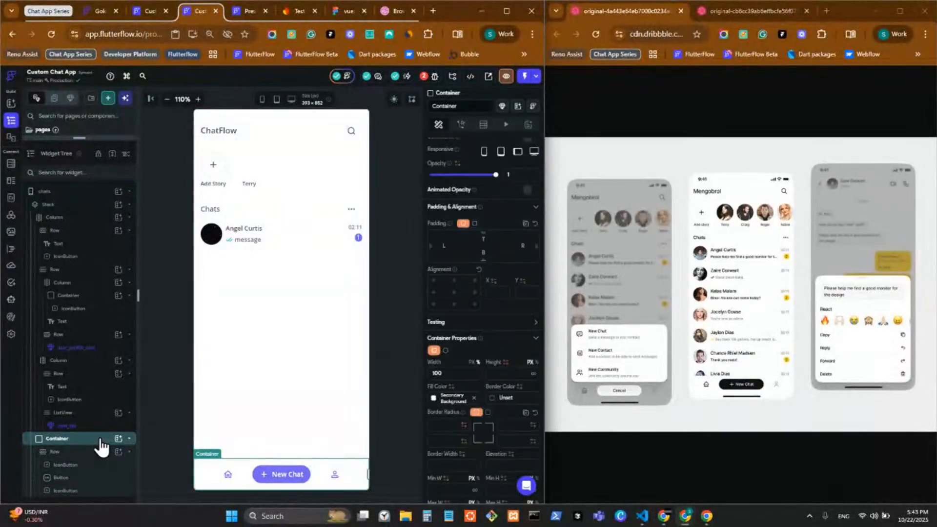
# Convert the bottom bar container into a component named nav_bar and open it for editing
pyautogui.rightClick(101, 440)
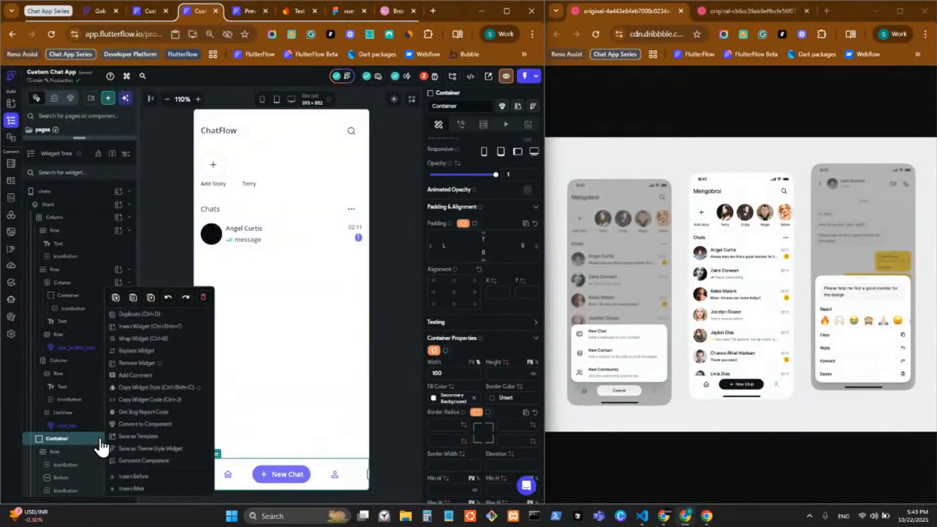
pyautogui.click(142, 426)
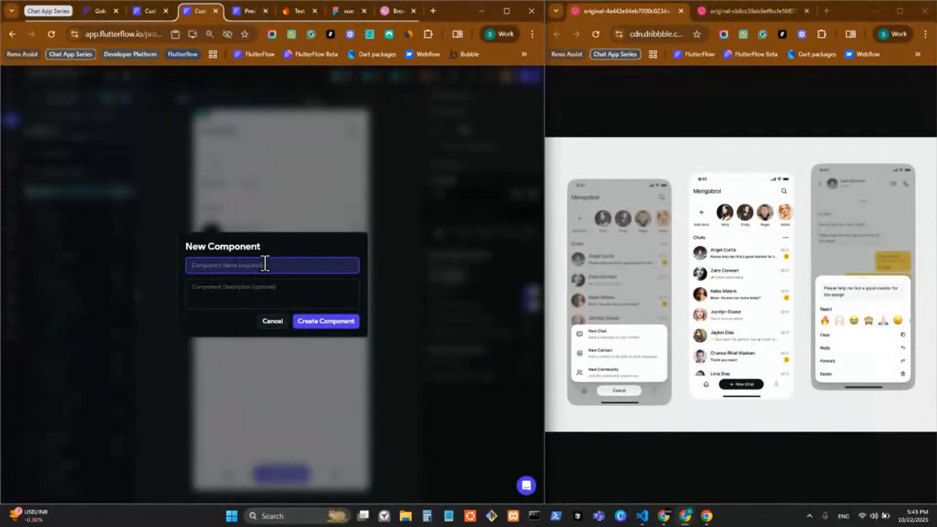
pyautogui.write('na')
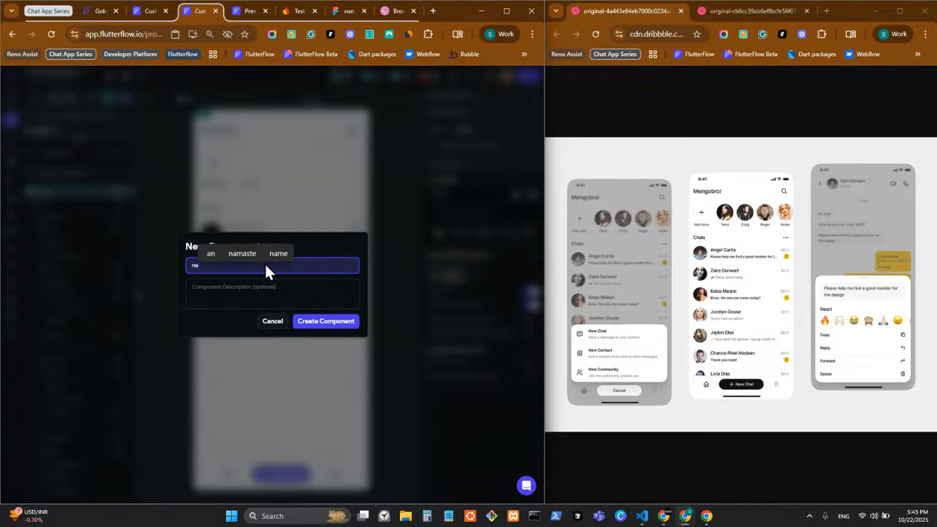
pyautogui.write('vBar')
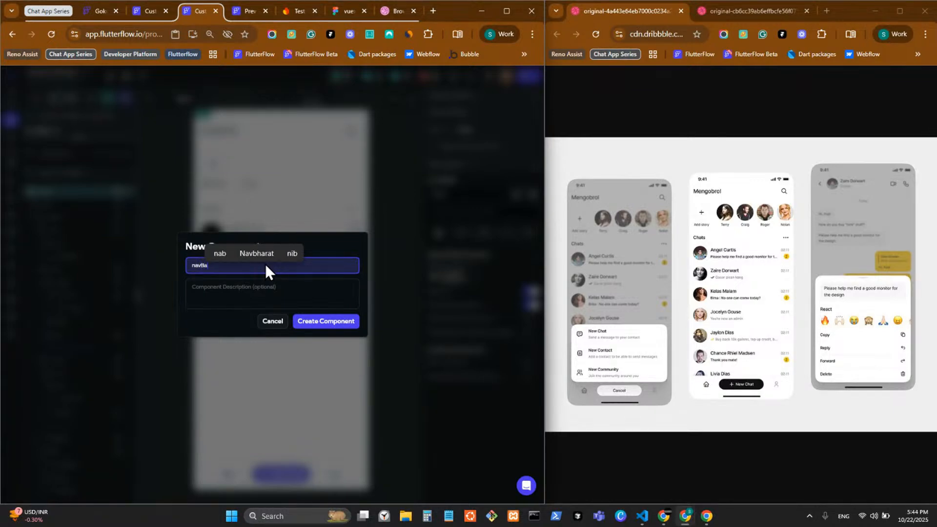
pyautogui.press('BackSpace')
pyautogui.press('BackSpace')
pyautogui.press('BackSpace')
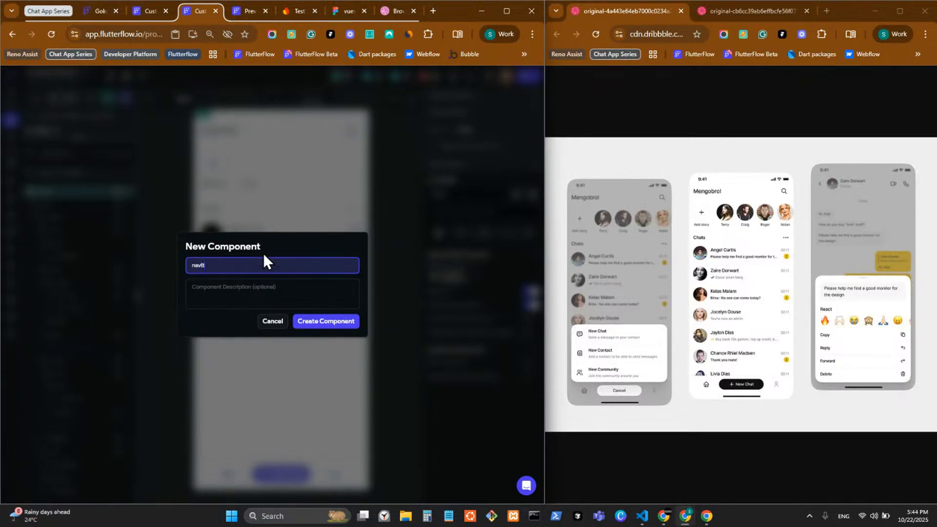
pyautogui.write('_bar')
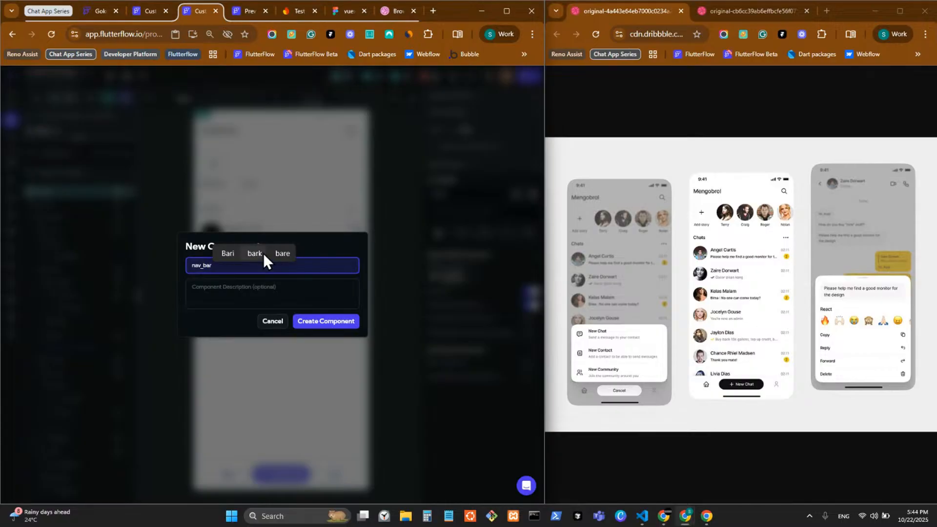
pyautogui.click(329, 284)
pyautogui.click(325, 266)
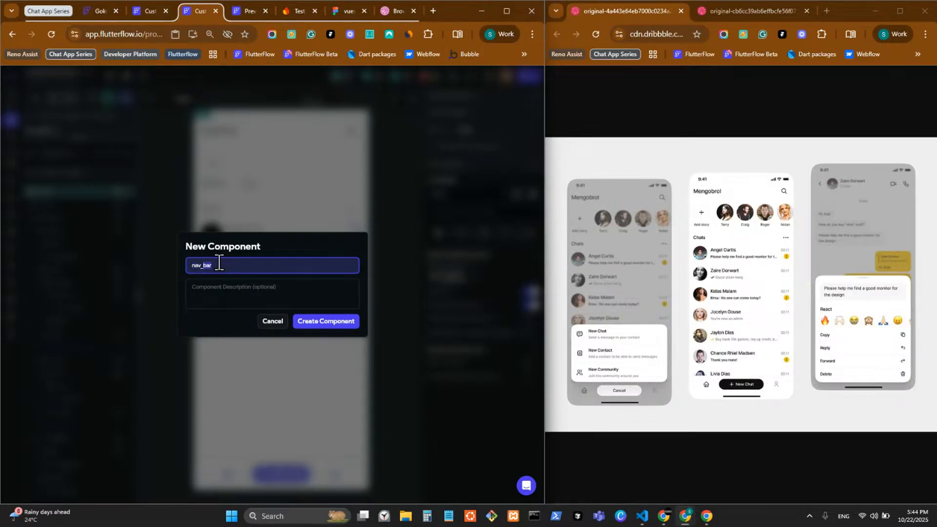
pyautogui.click(341, 334)
pyautogui.click(228, 295)
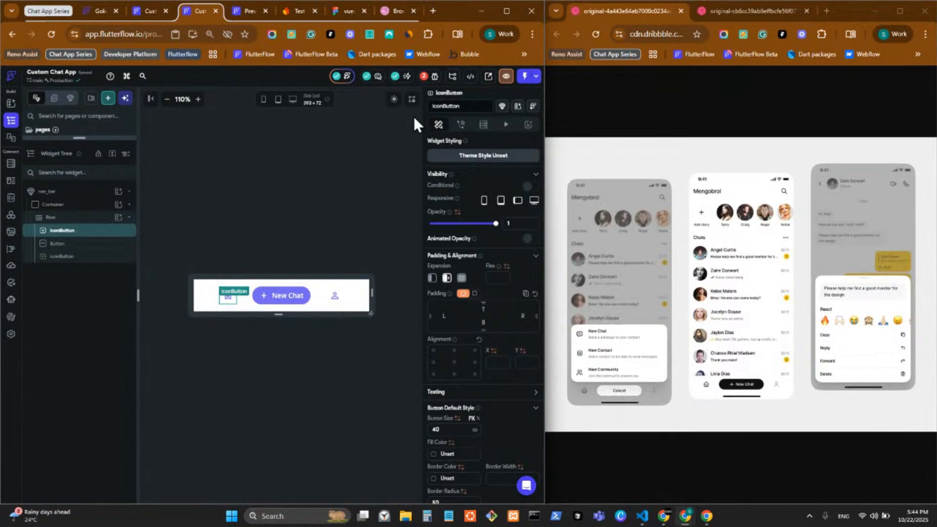
# Move the nav_bar component into the shared folder and return to the chats page
pyautogui.moveTo(122, 138); pyautogui.dragTo(130, 476)
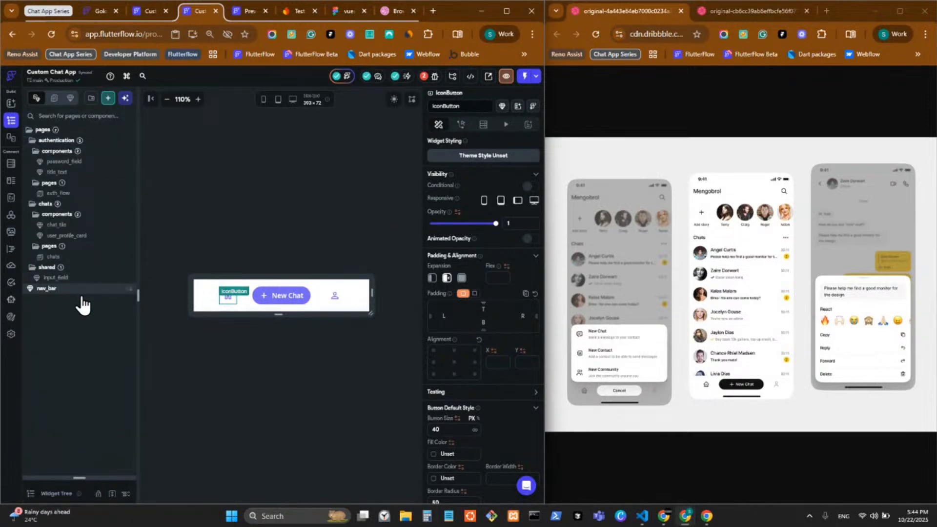
pyautogui.moveTo(78, 293); pyautogui.dragTo(88, 264)
pyautogui.click(84, 257)
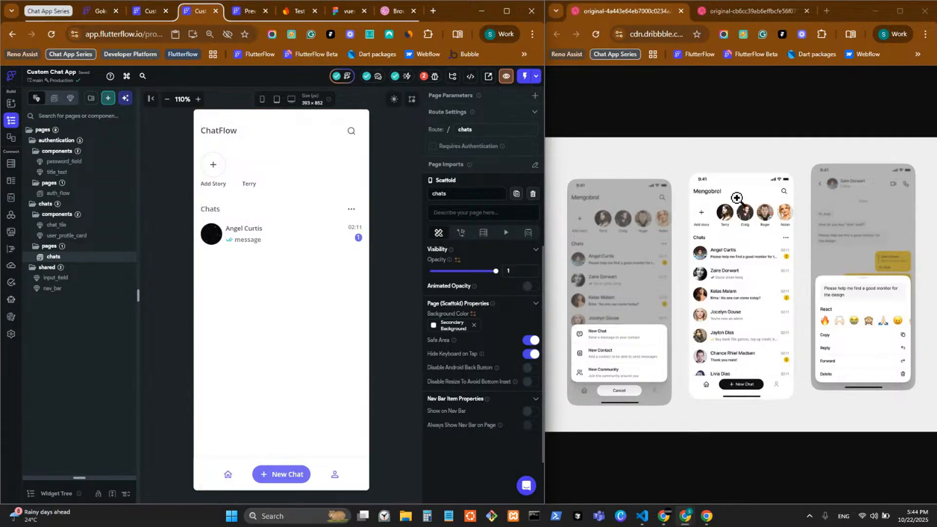
# Set the user_profile_card avatar image to an Unsplash photo found by searching 'profile'
pyautogui.click(256, 173)
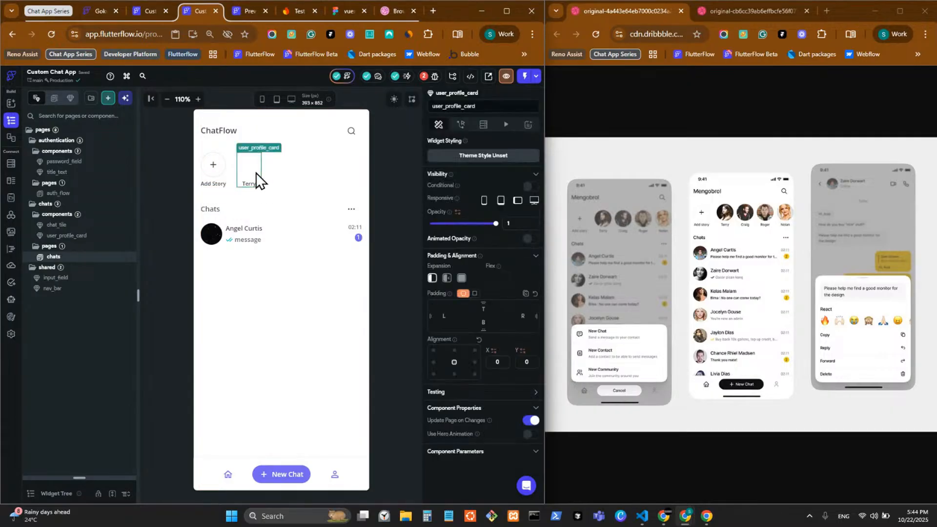
pyautogui.doubleClick(255, 173)
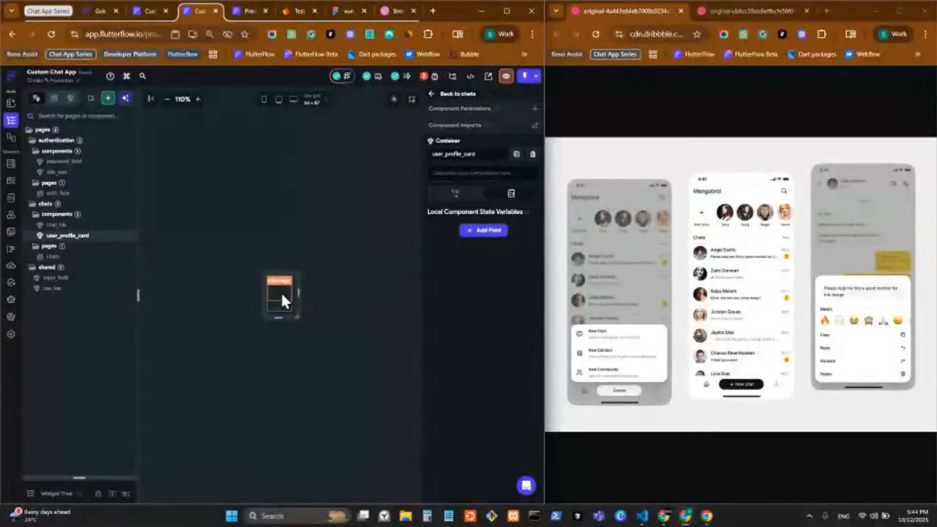
pyautogui.click(281, 293)
pyautogui.scroll(-3, 437, 337)
pyautogui.click(531, 371)
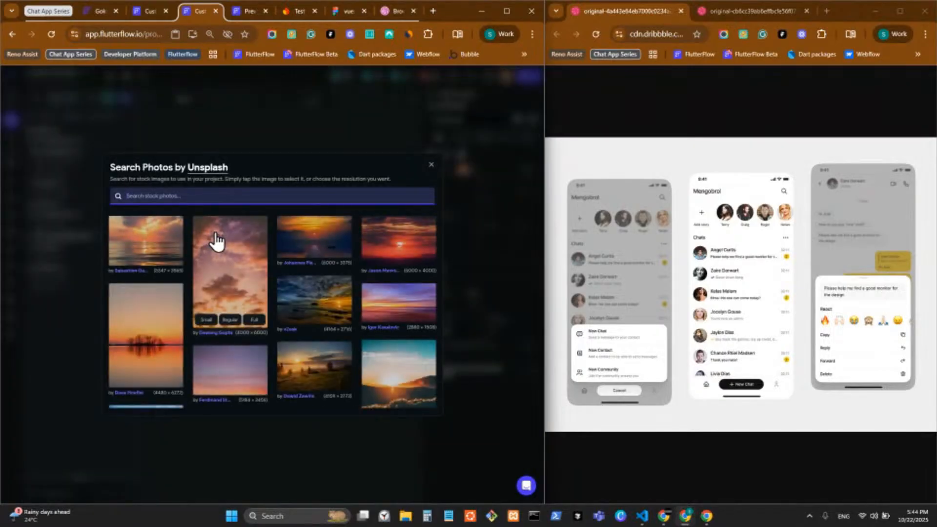
pyautogui.write('profile')
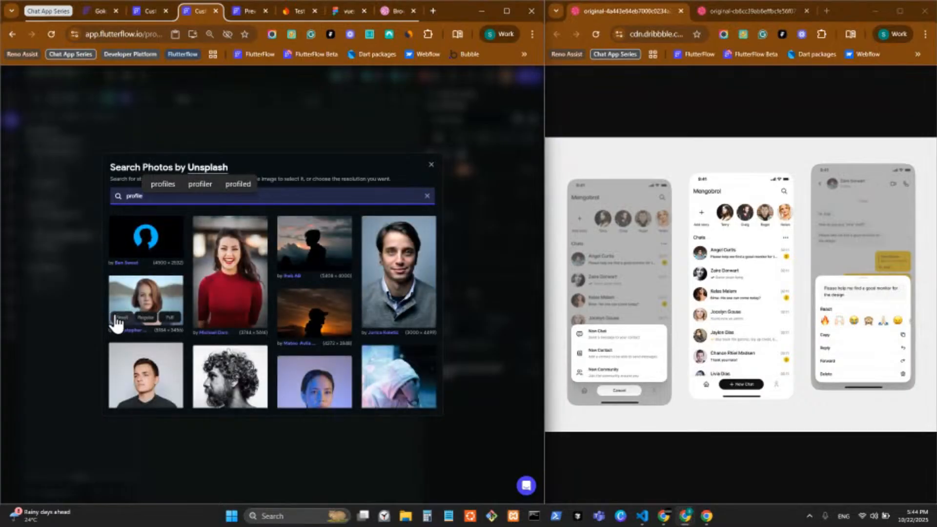
pyautogui.click(166, 244)
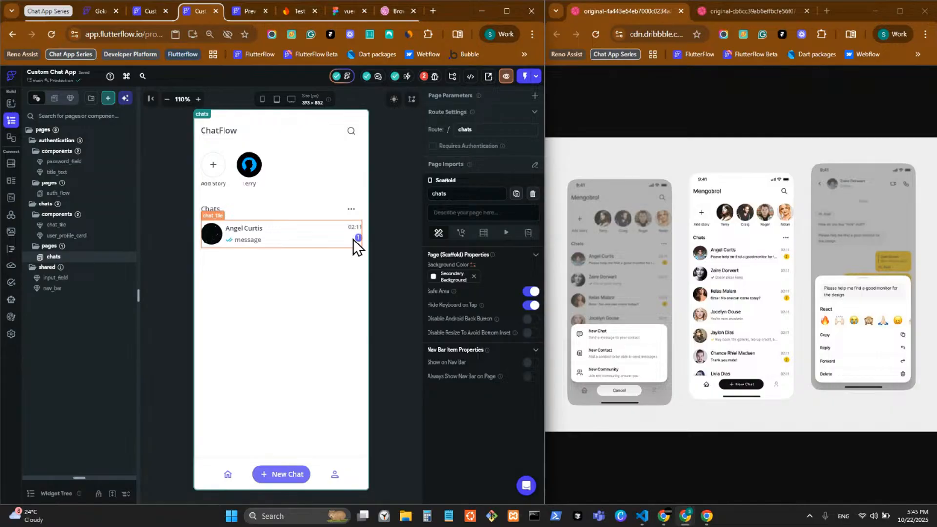
# Remove the three-dot IconButton beside the Chats heading
pyautogui.click(348, 210)
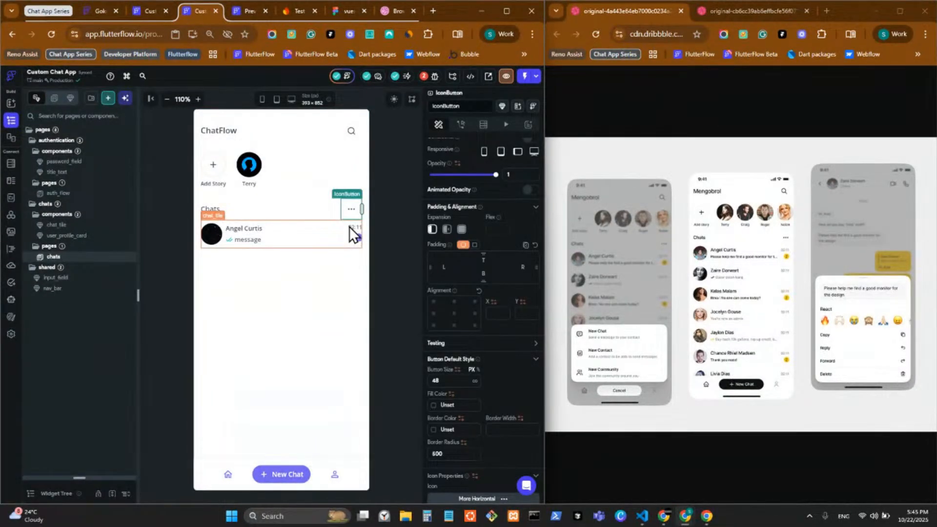
pyautogui.rightClick(347, 209)
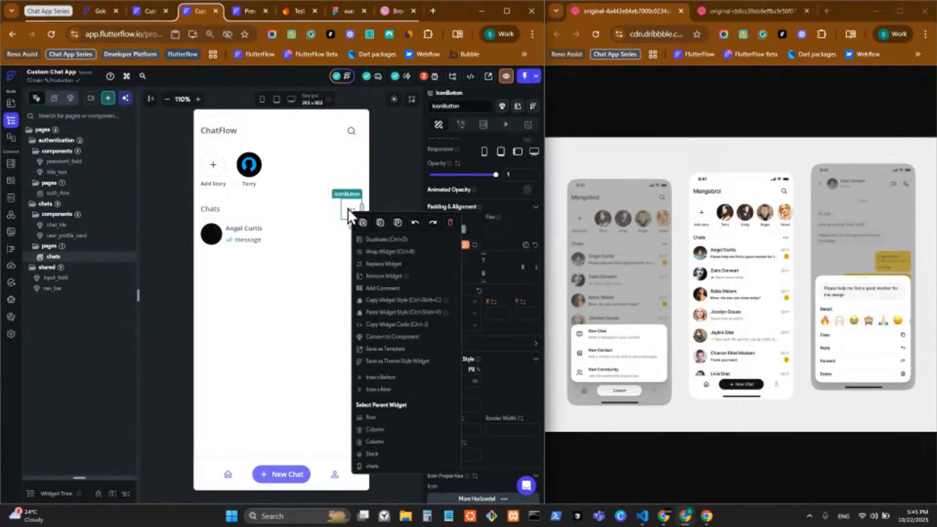
pyautogui.click(388, 181)
pyautogui.click(388, 180)
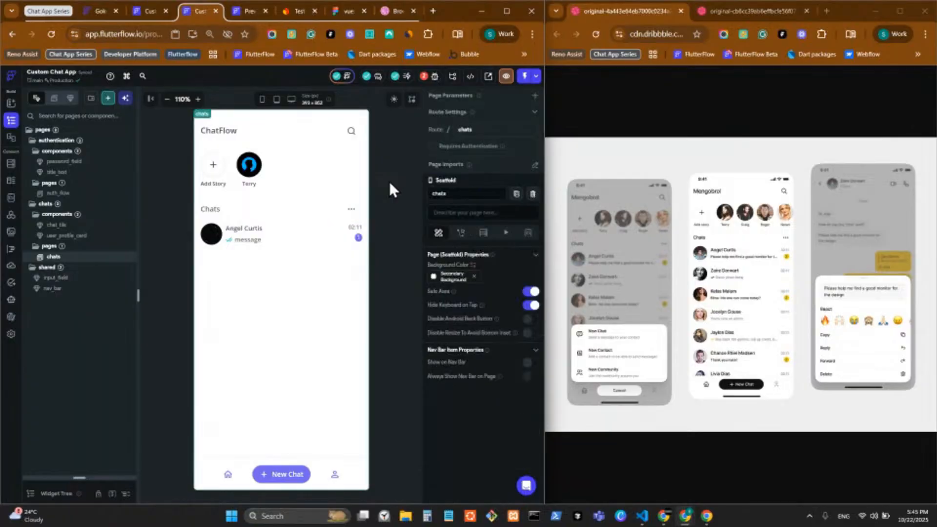
pyautogui.click(341, 206)
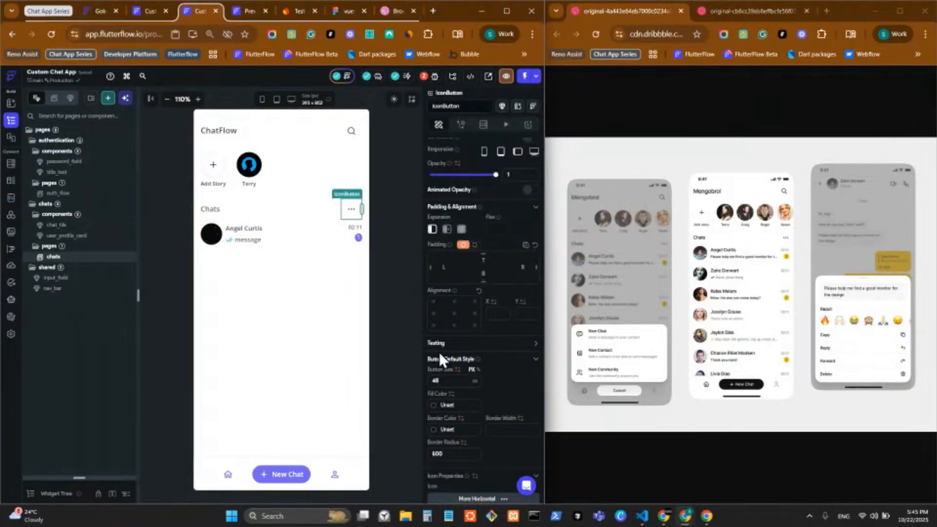
pyautogui.scroll(-2, 438, 352)
pyautogui.moveTo(362, 209); pyautogui.dragTo(390, 221)
pyautogui.click(390, 221)
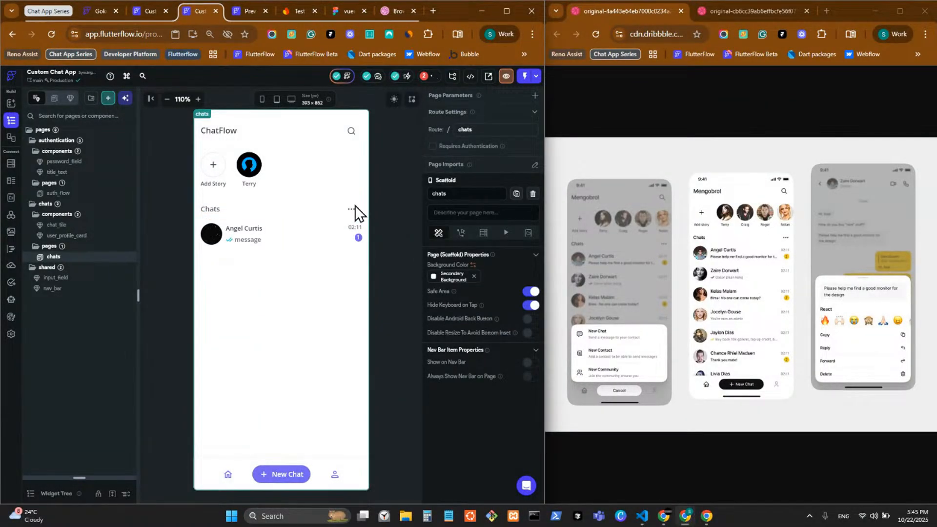
pyautogui.click(348, 209)
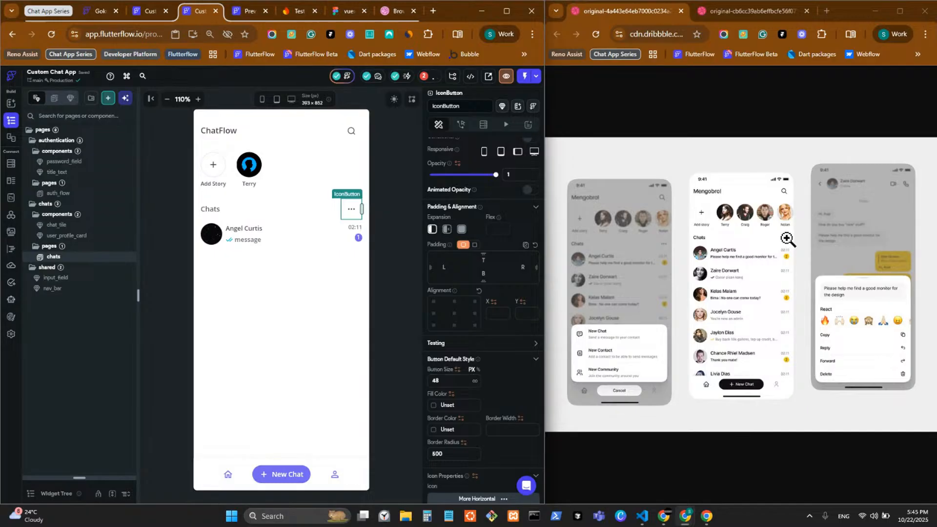
pyautogui.rightClick(344, 208)
pyautogui.click(445, 222)
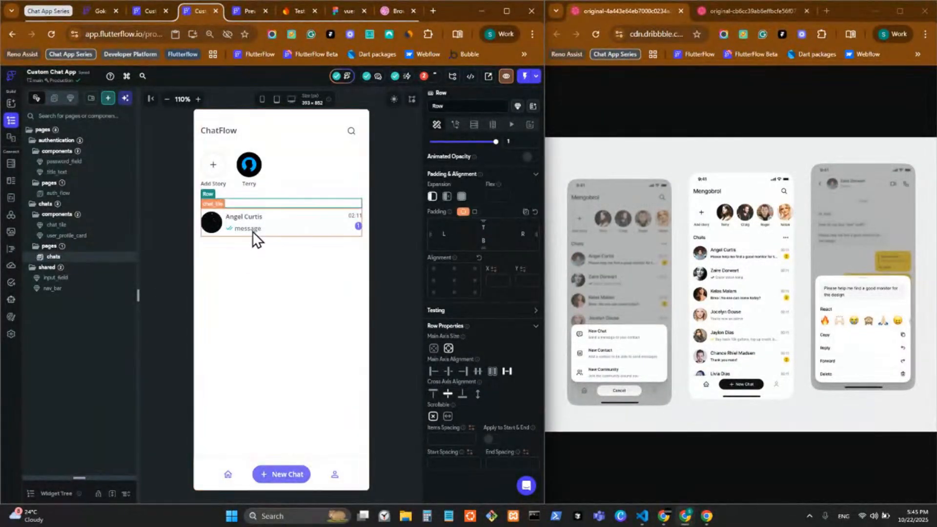
# Add a custom More Horizontal icon to the Chats row and set its size to 20
pyautogui.moveTo(84, 477); pyautogui.dragTo(78, 208)
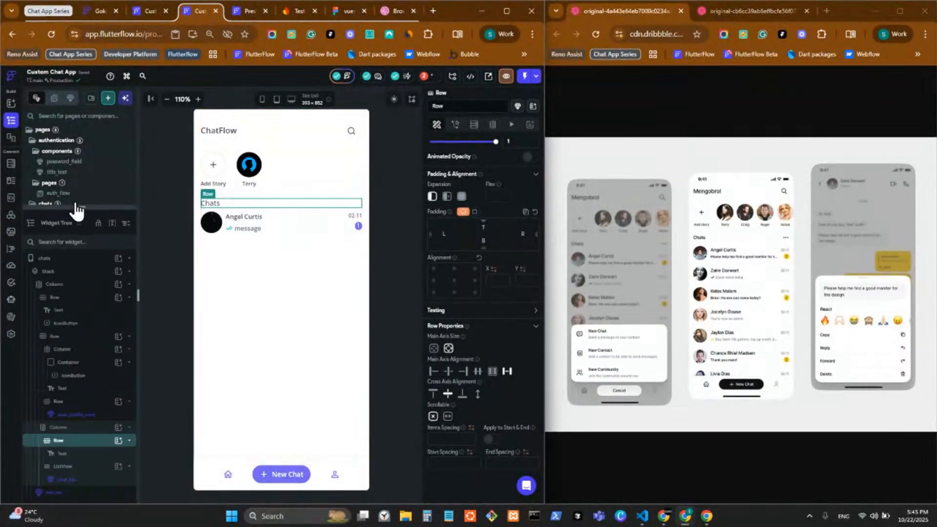
pyautogui.click(119, 441)
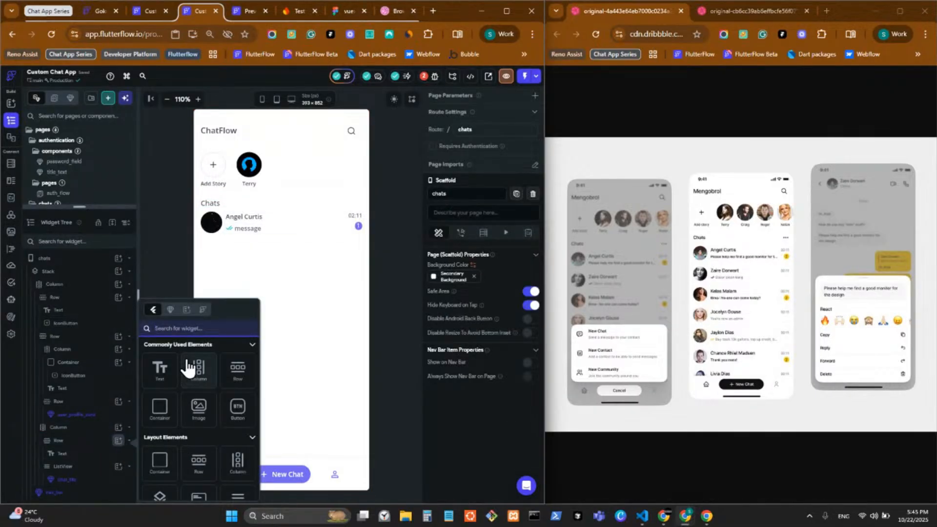
pyautogui.write('Icon')
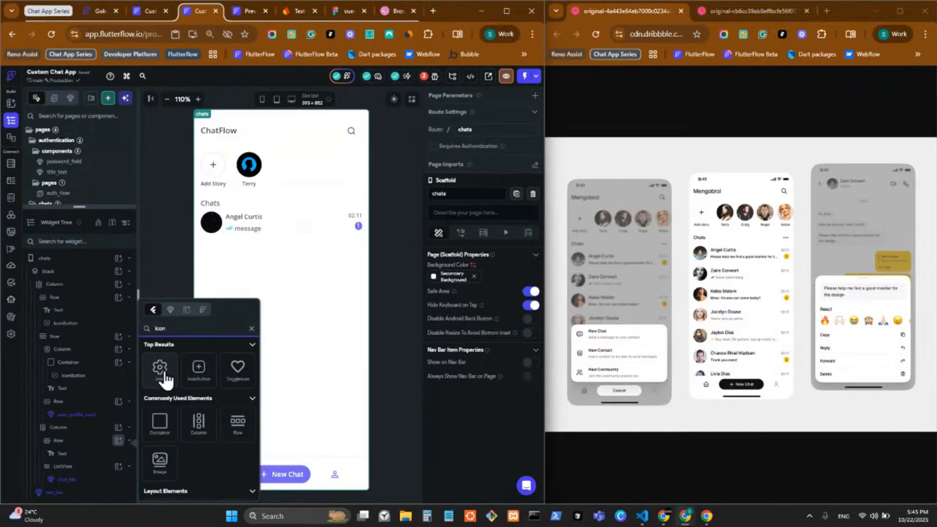
pyautogui.click(161, 370)
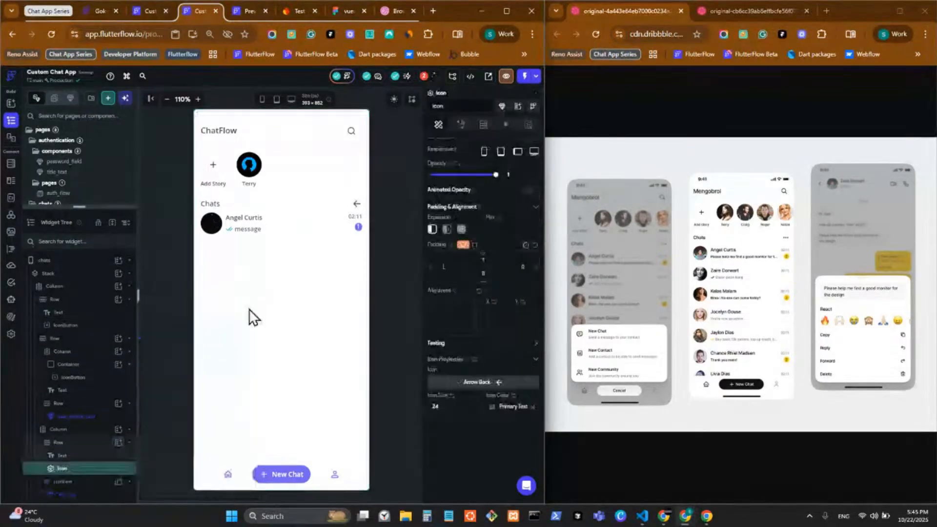
pyautogui.click(472, 388)
pyautogui.click(358, 228)
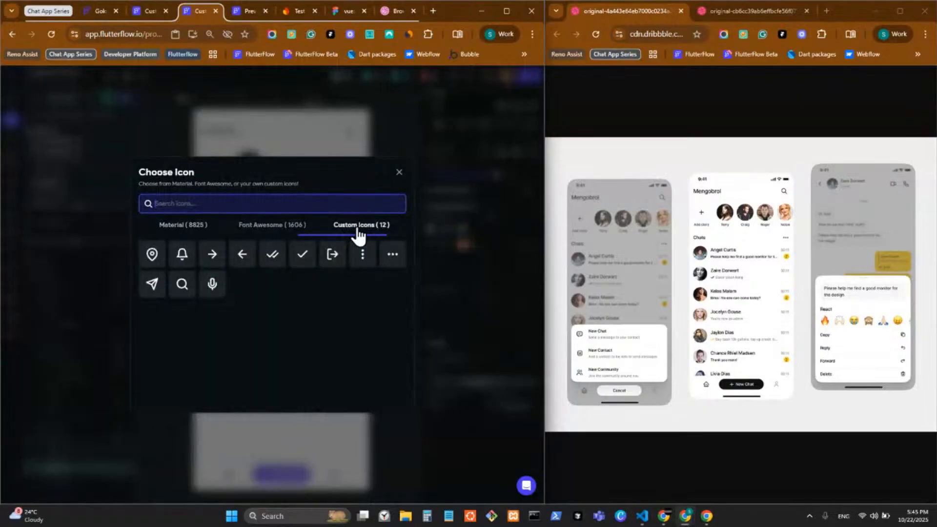
pyautogui.click(393, 257)
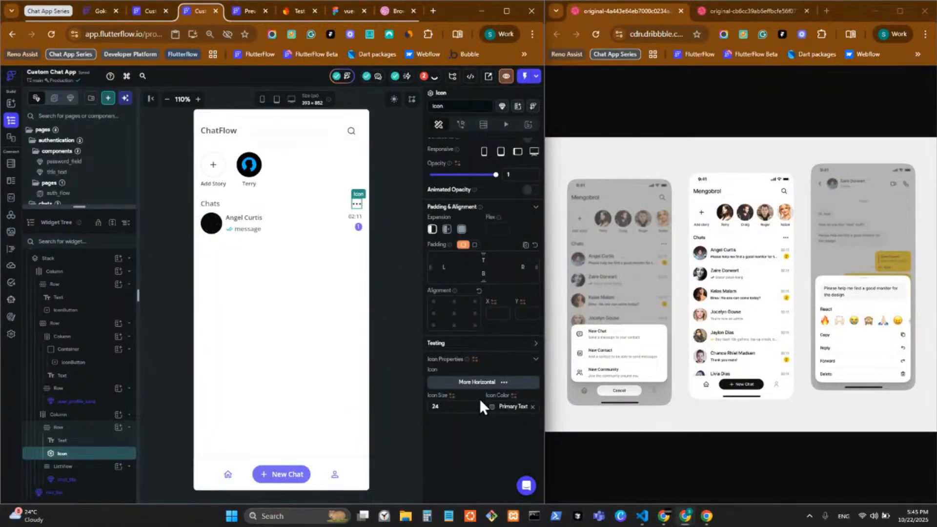
pyautogui.click(442, 406)
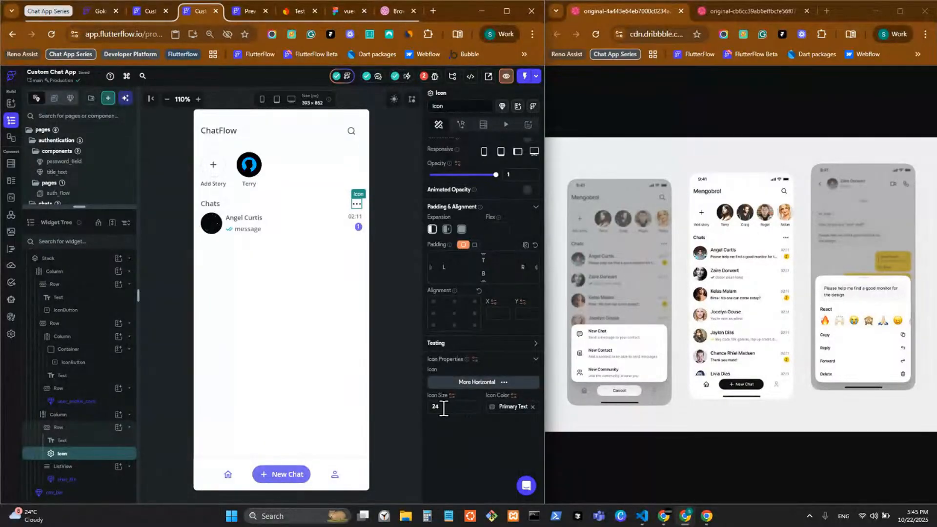
pyautogui.write('20')
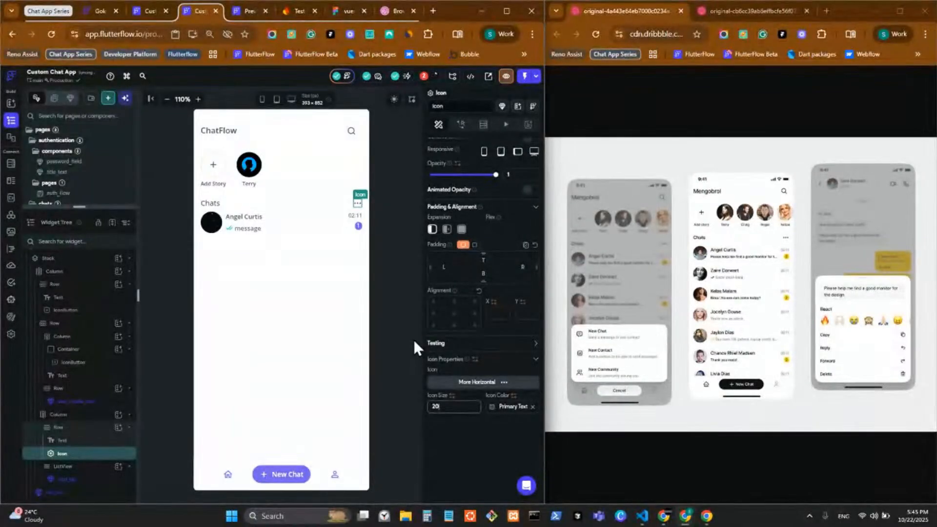
pyautogui.click(398, 279)
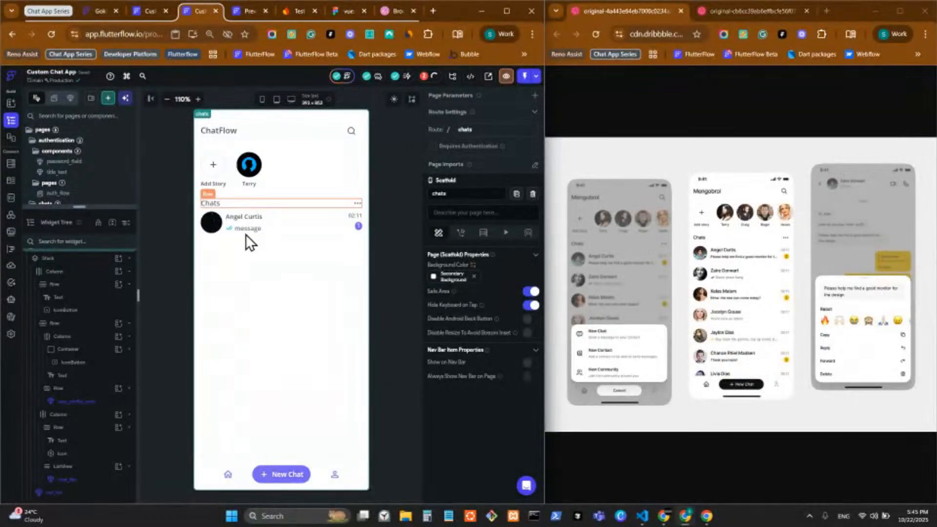
# Set the chat ListView's Start Spacing to 16, then collapse the Widget Tree
pyautogui.click(277, 194)
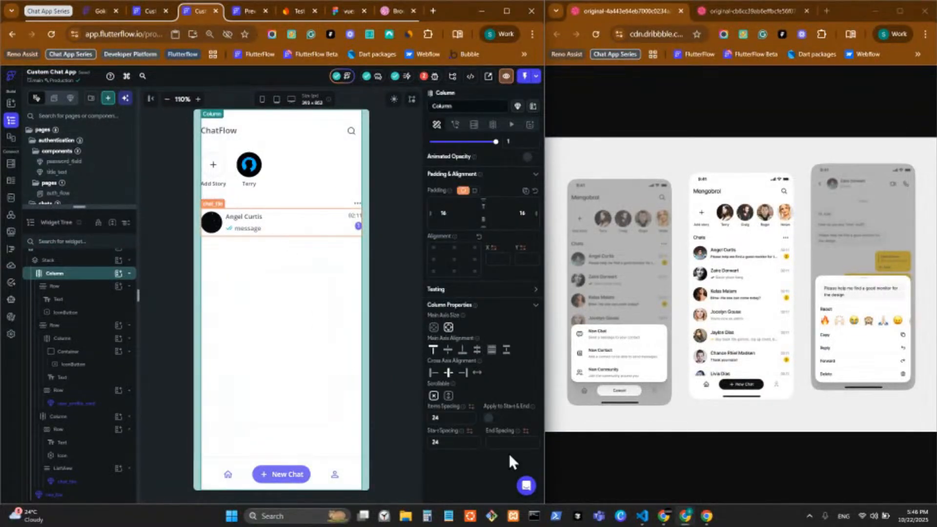
pyautogui.click(268, 229)
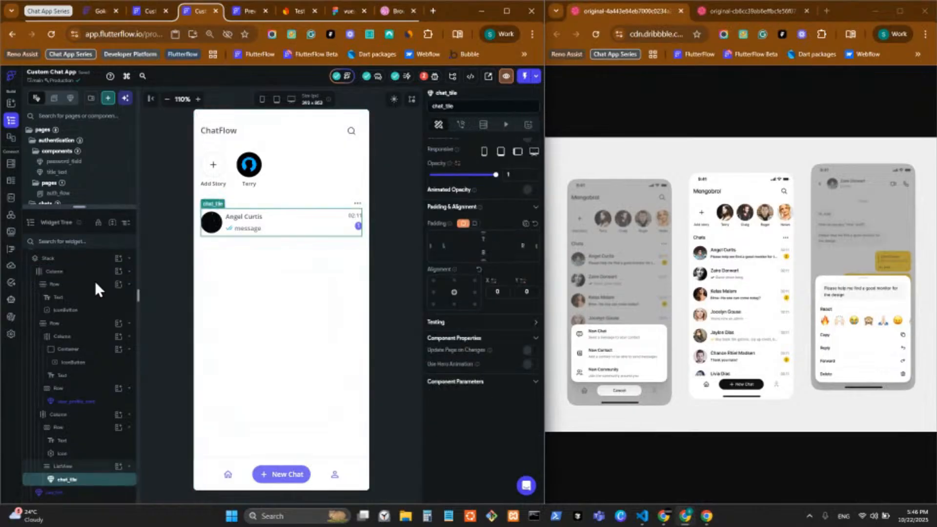
pyautogui.click(87, 468)
pyautogui.click(455, 396)
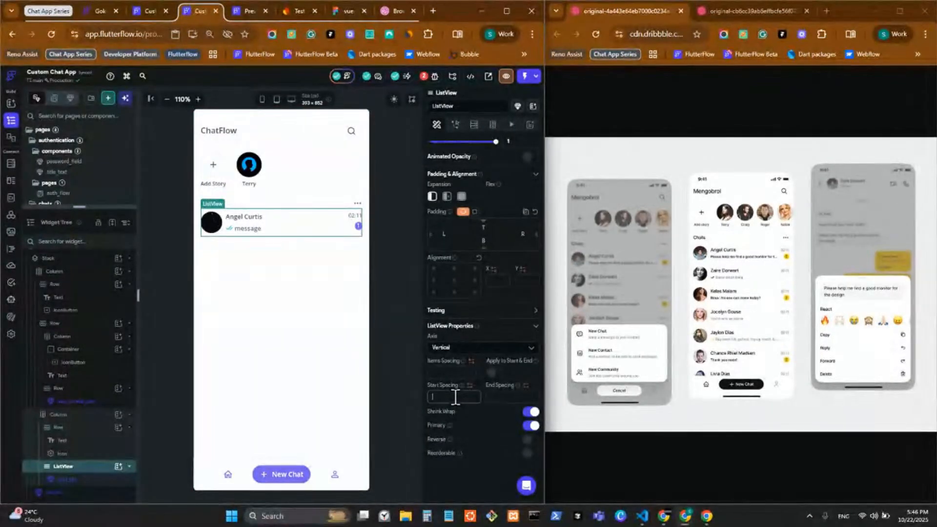
pyautogui.write('24')
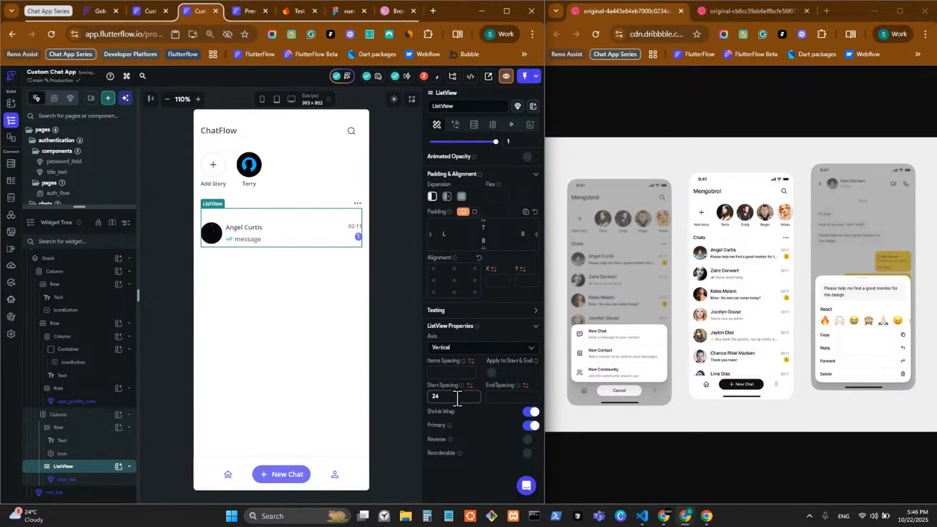
pyautogui.press('BackSpace')
pyautogui.press('BackSpace')
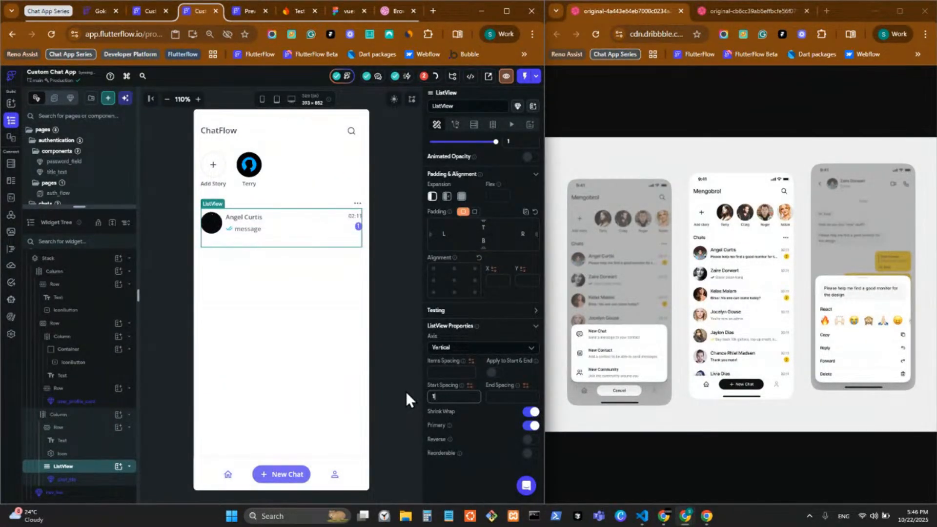
pyautogui.write('16')
pyautogui.click(292, 223)
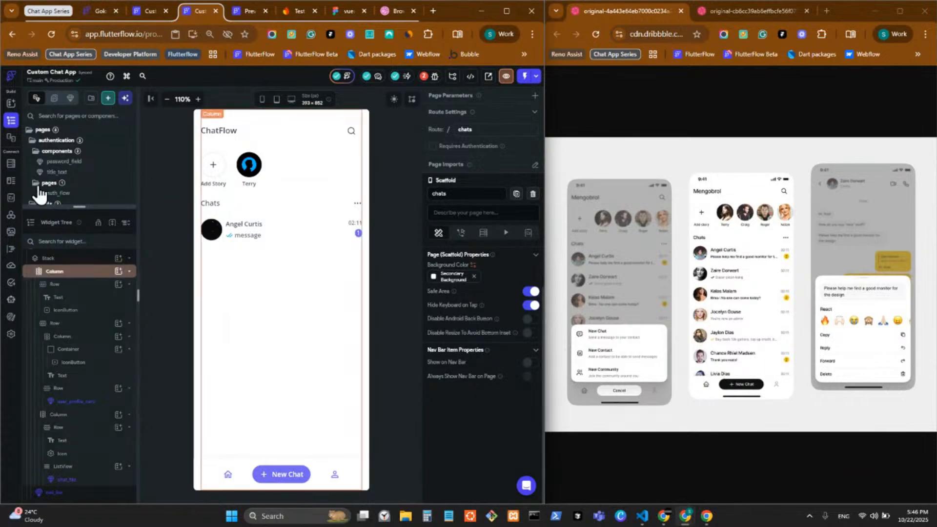
pyautogui.moveTo(92, 206); pyautogui.dragTo(123, 508)
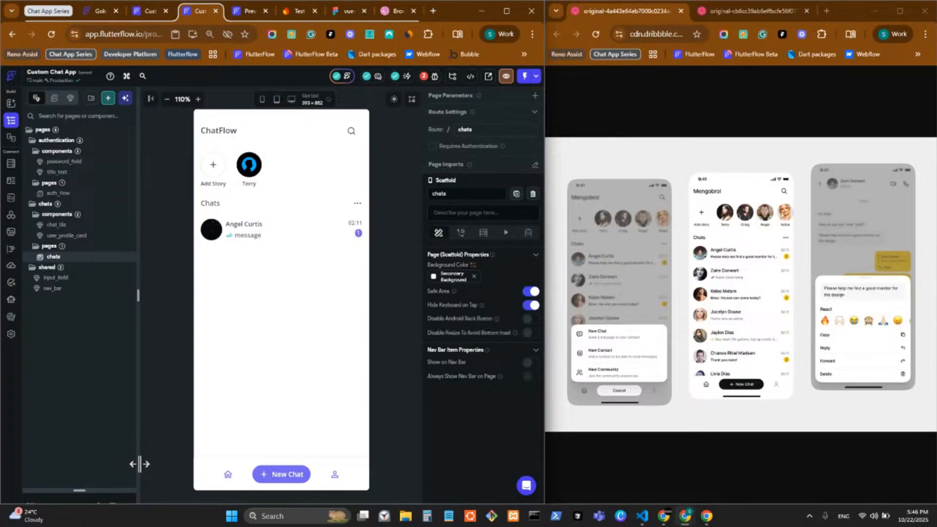
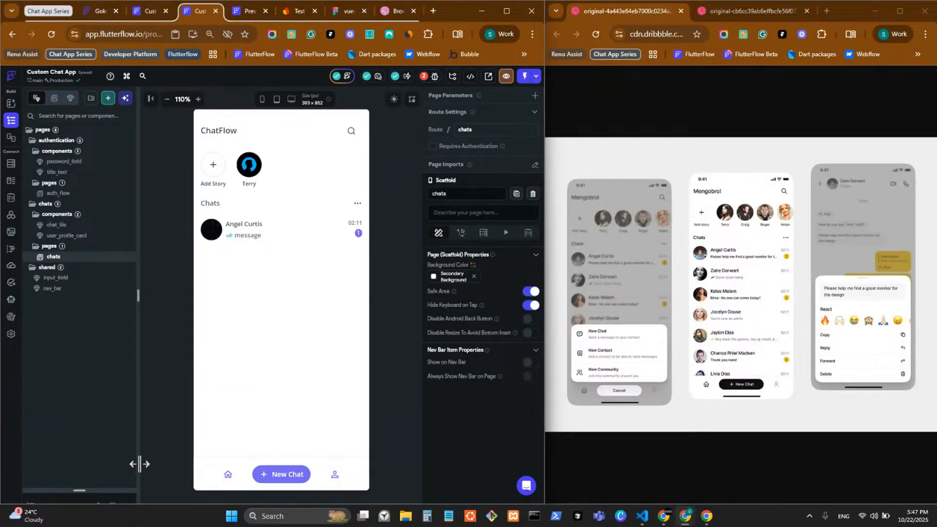
# Inspect the chat_tile and main Column on the chats page, then bring up the chats page options
pyautogui.click(303, 222)
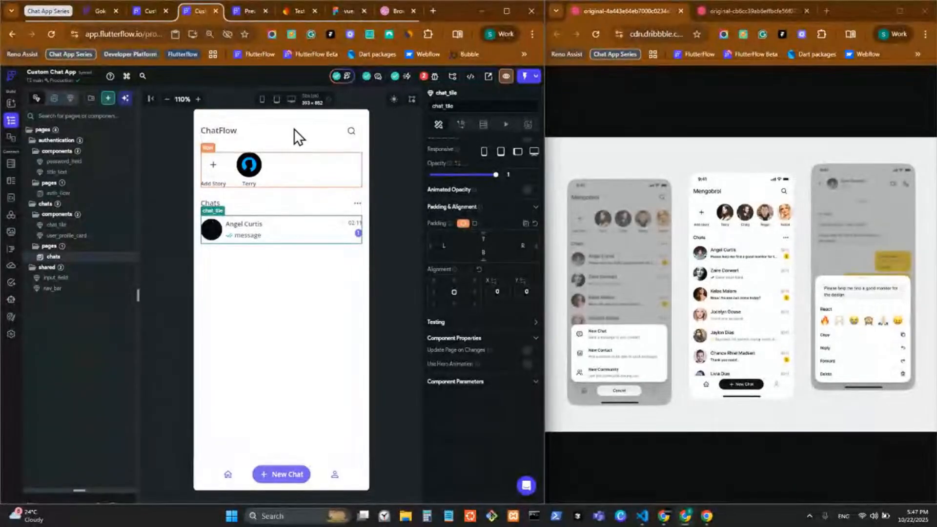
pyautogui.click(316, 274)
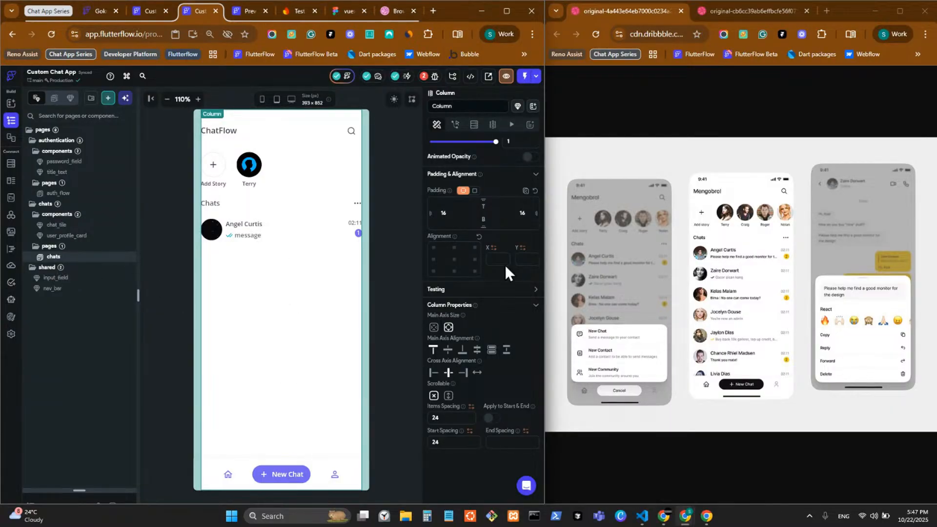
pyautogui.rightClick(100, 258)
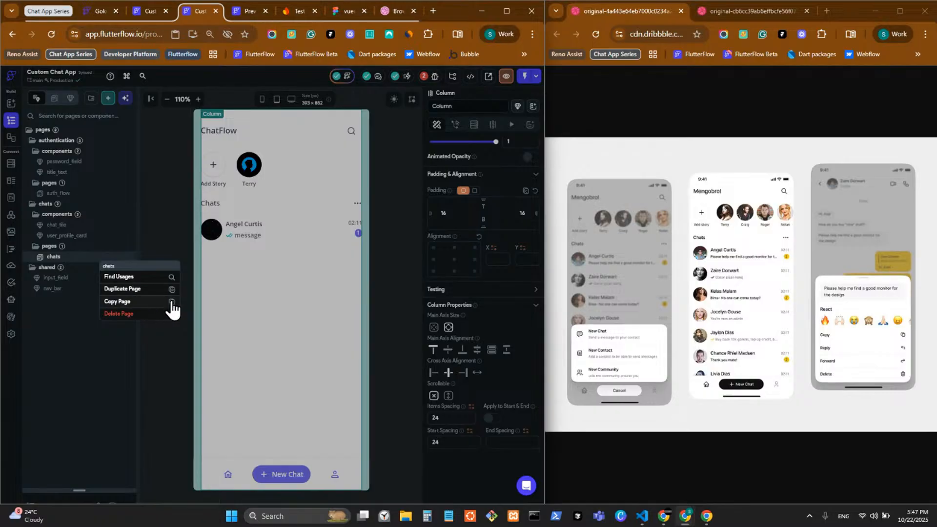
# Create a blank page named chat_view in the chats pages folder
pyautogui.click(168, 349)
pyautogui.rightClick(48, 246)
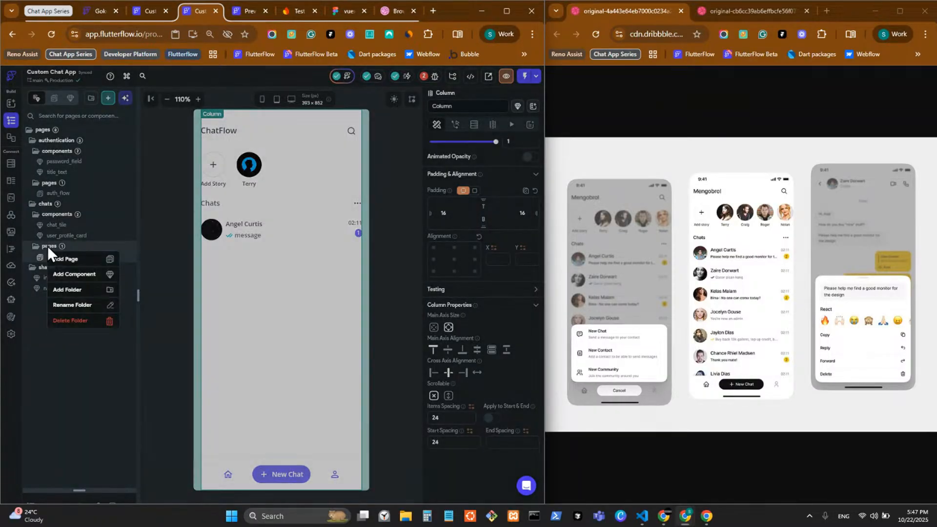
pyautogui.click(83, 260)
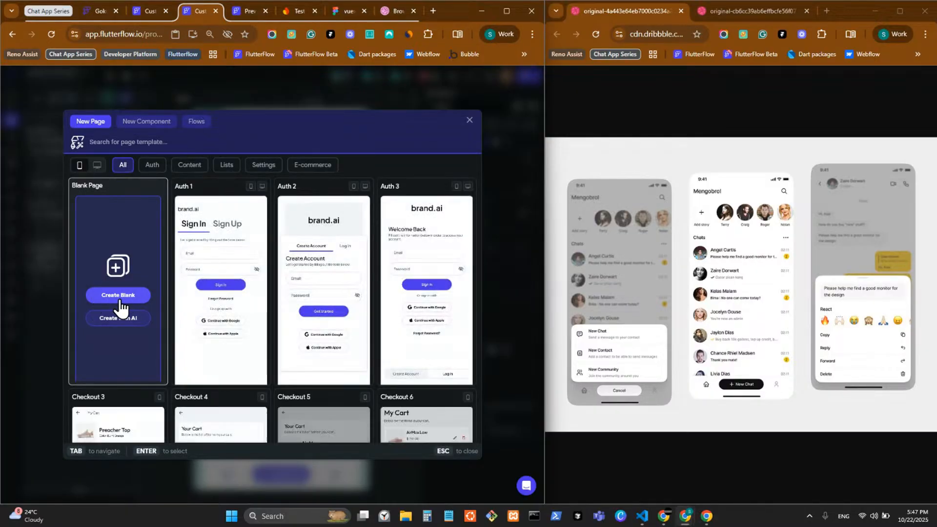
pyautogui.click(119, 297)
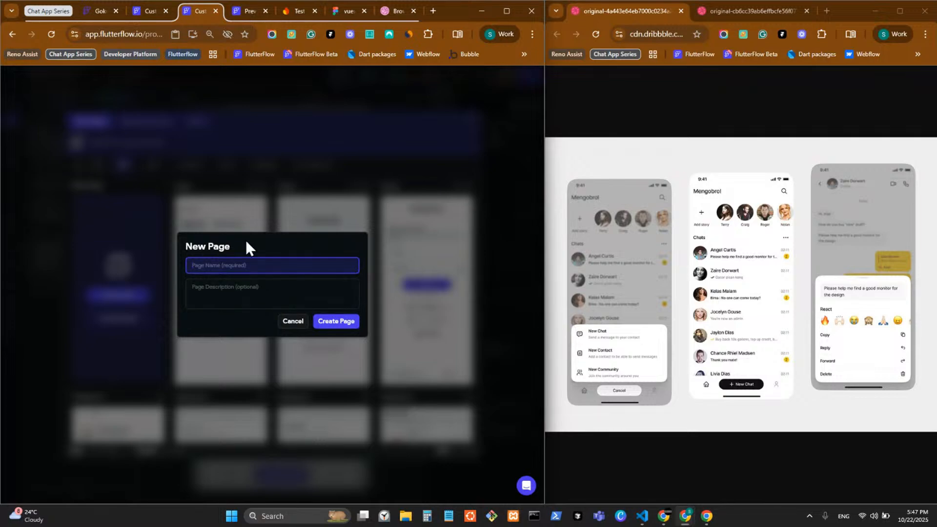
pyautogui.write('chat')
pyautogui.write('_v1')
pyautogui.write('ew')
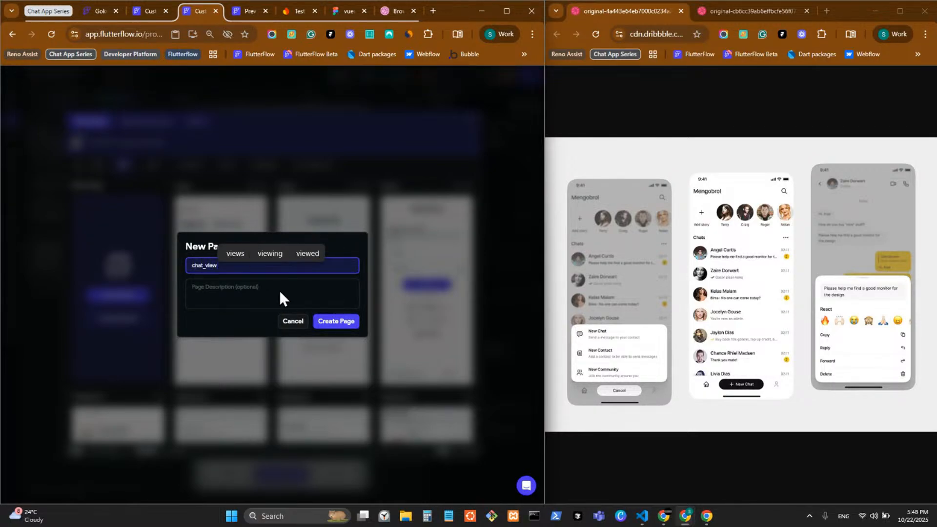
pyautogui.click(335, 322)
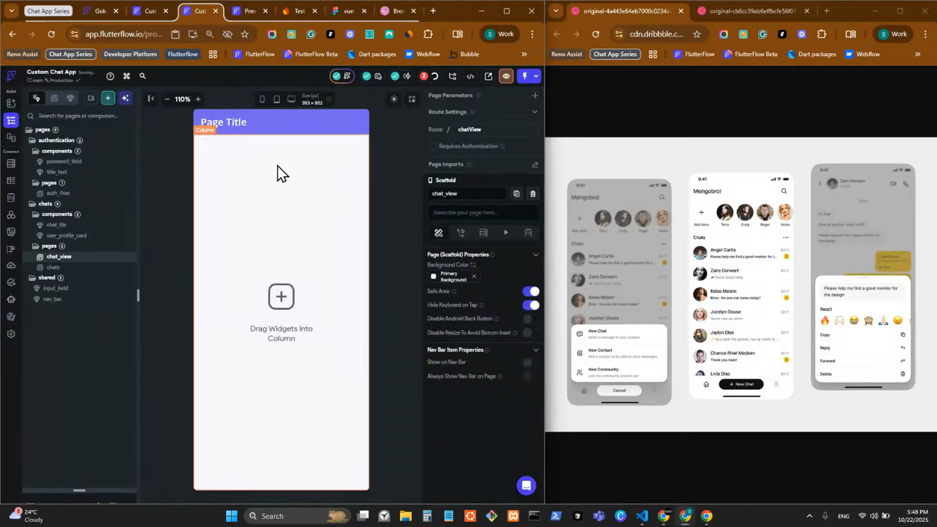
# Delete the new page's AppBar and Column so it is empty, then check project errors
pyautogui.rightClick(301, 121)
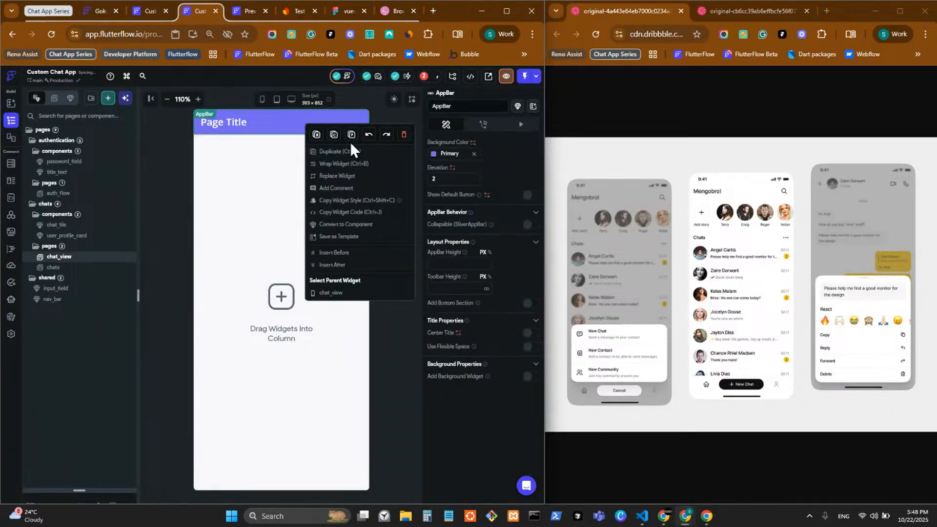
pyautogui.click(404, 135)
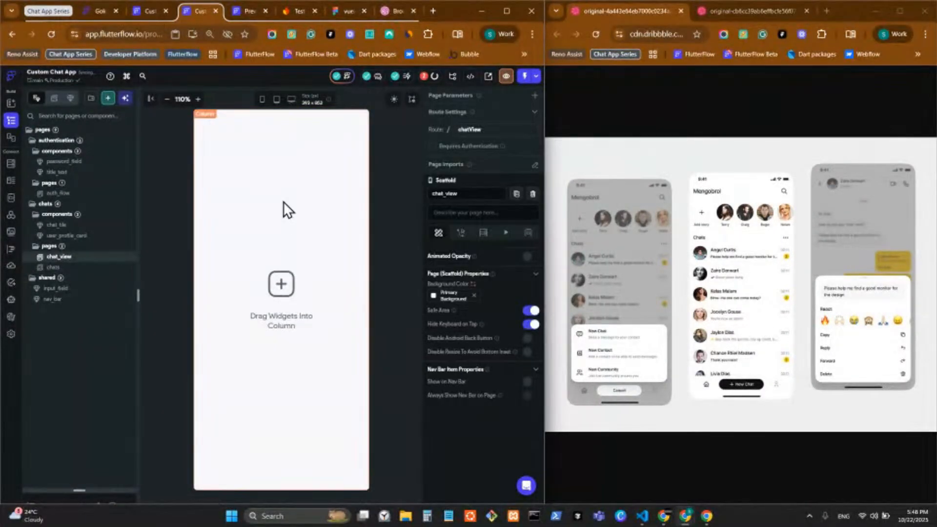
pyautogui.rightClick(283, 202)
pyautogui.click(386, 217)
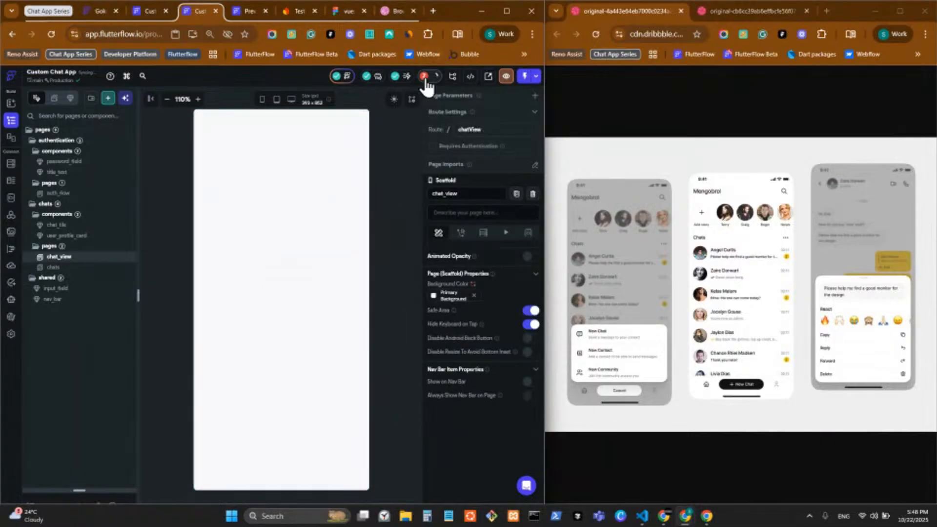
pyautogui.click(423, 77)
# Jump to the first error and inspect the chat_tile container and Row in an enlarged widget tree
pyautogui.click(373, 138)
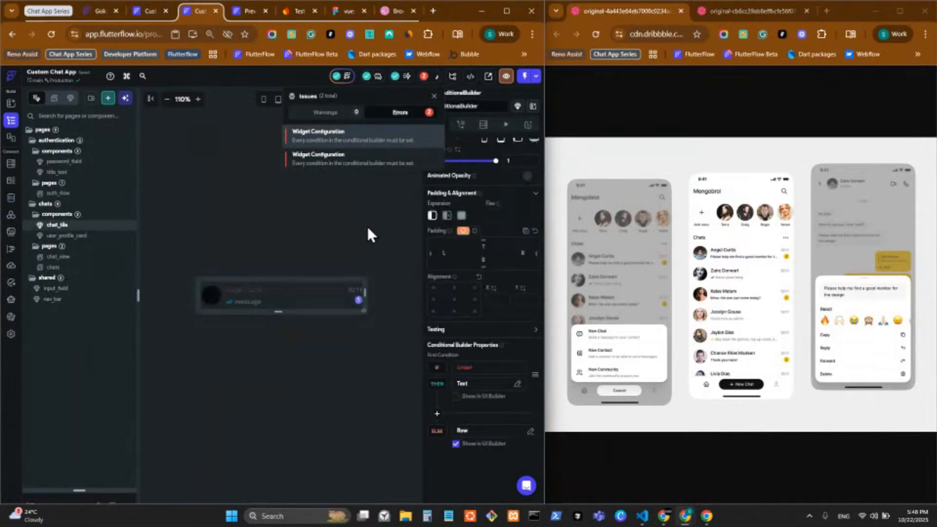
pyautogui.click(388, 338)
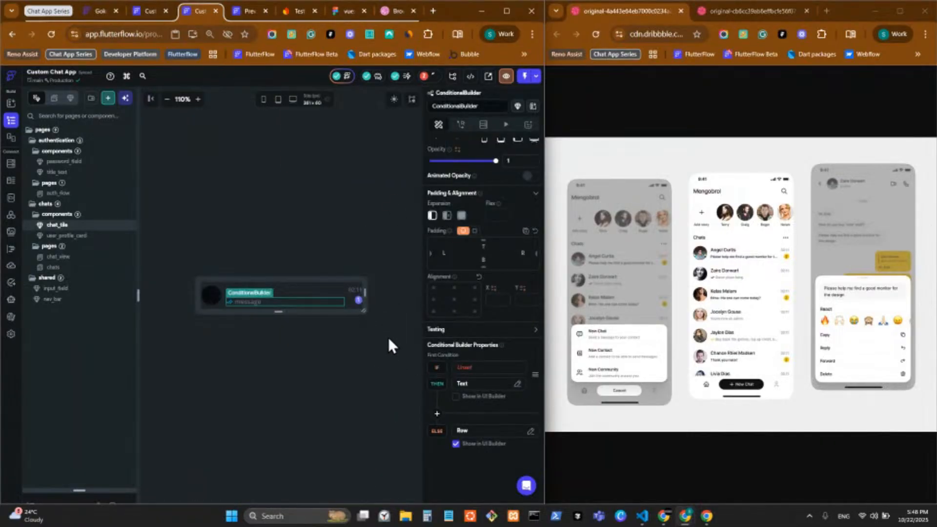
pyautogui.click(373, 316)
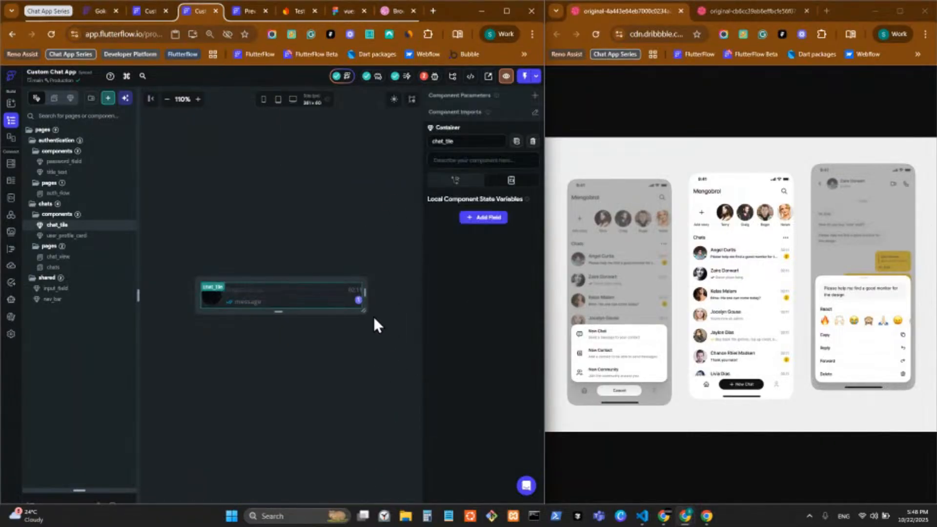
pyautogui.click(233, 304)
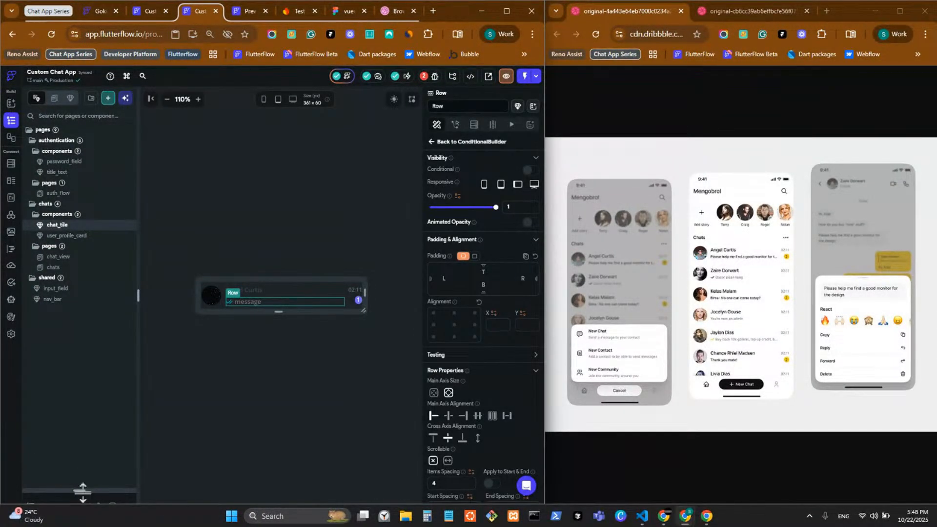
pyautogui.moveTo(83, 491); pyautogui.dragTo(224, 138)
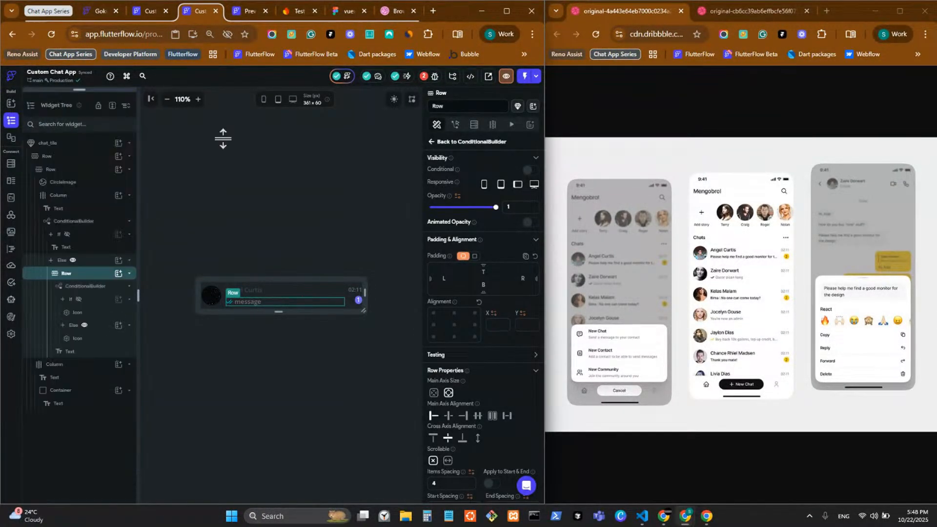
# Set the first unset ConditionalBuilder's IF condition to the constant True
pyautogui.click(423, 80)
pyautogui.click(374, 136)
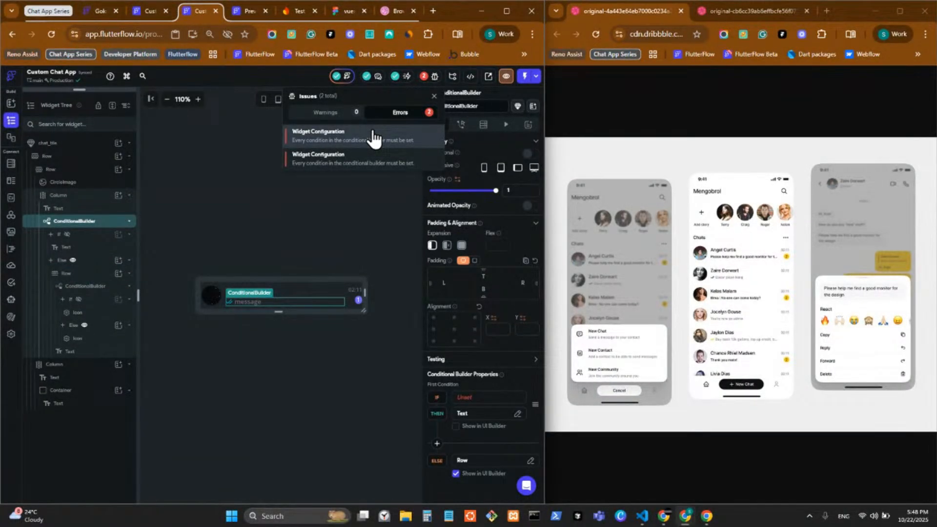
pyautogui.click(478, 401)
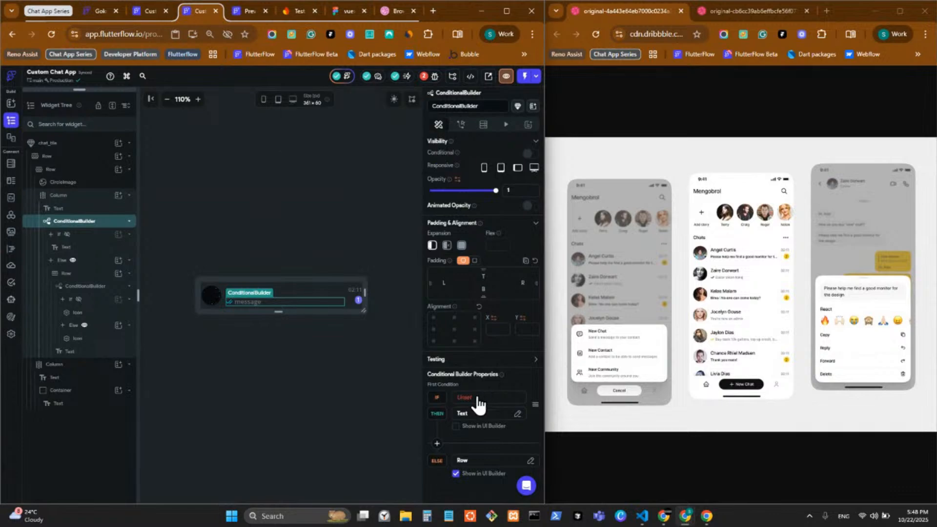
pyautogui.click(478, 400)
pyautogui.scroll(-5, 409, 445)
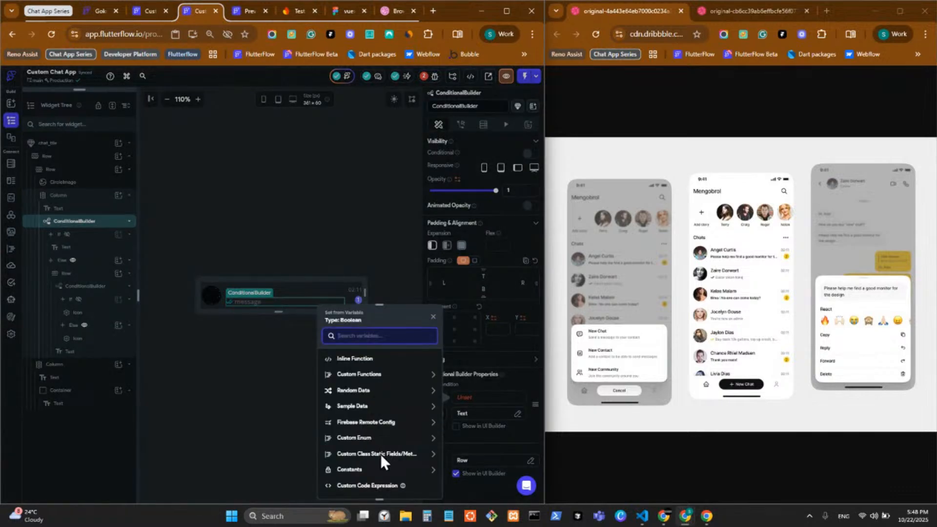
pyautogui.click(375, 470)
pyautogui.scroll(-2, 374, 469)
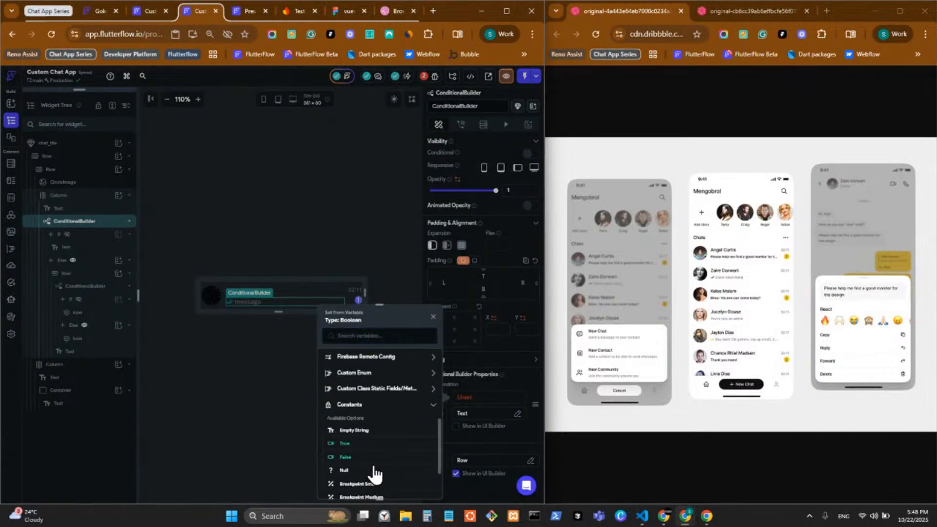
pyautogui.click(362, 443)
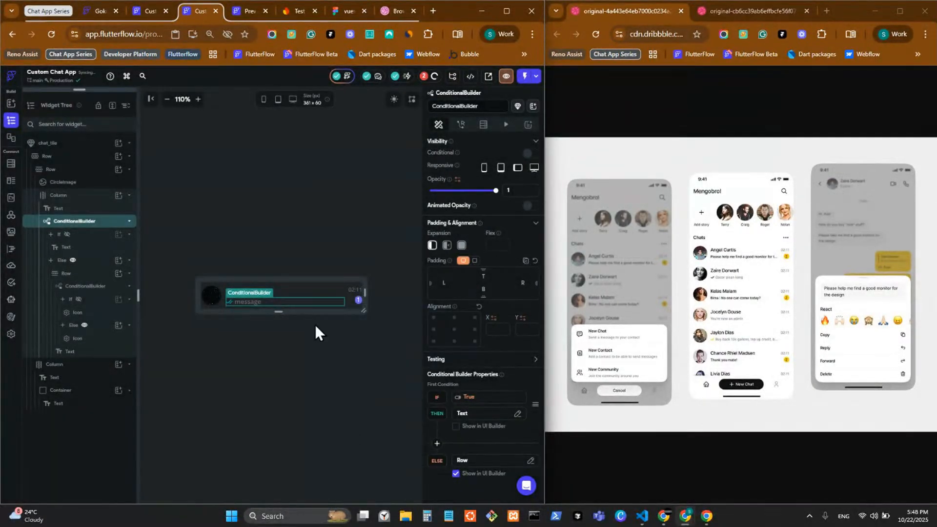
# Set the second, inner ConditionalBuilder's IF condition to the constant False
pyautogui.click(433, 77)
pyautogui.click(380, 162)
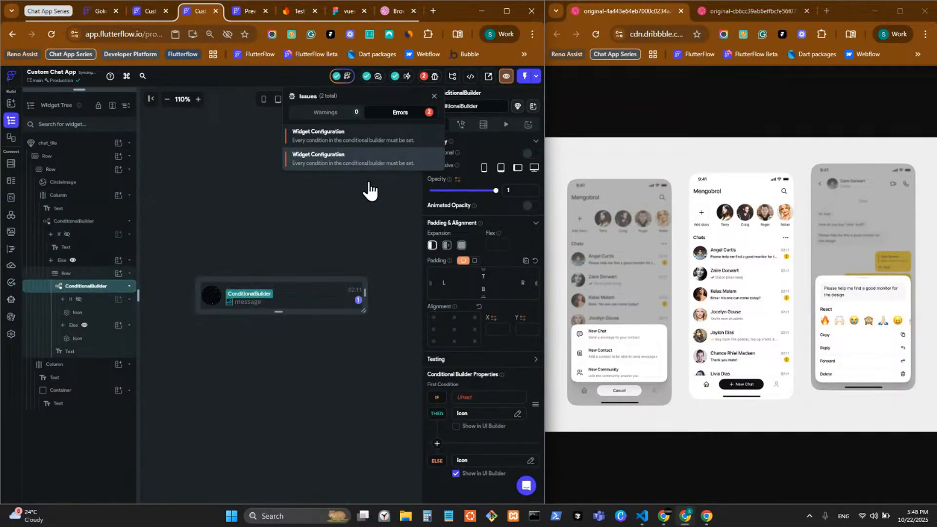
pyautogui.click(482, 397)
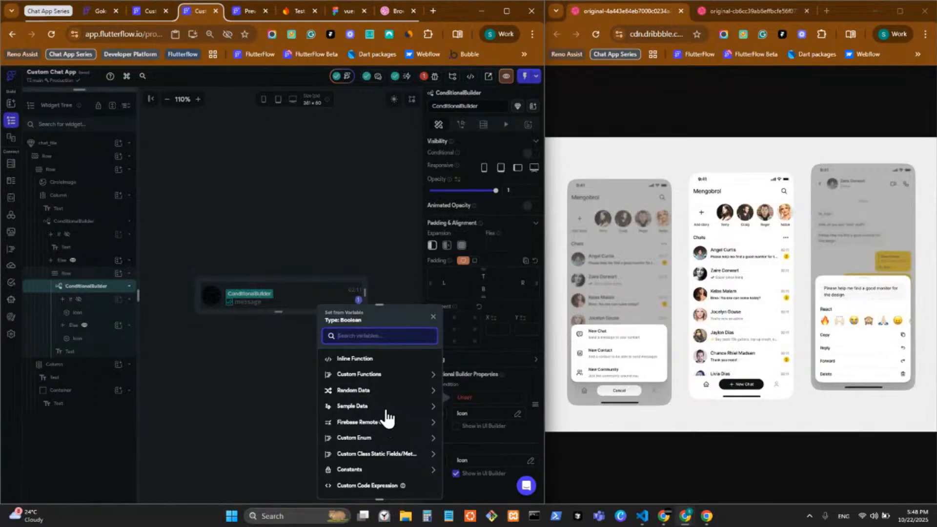
pyautogui.click(374, 469)
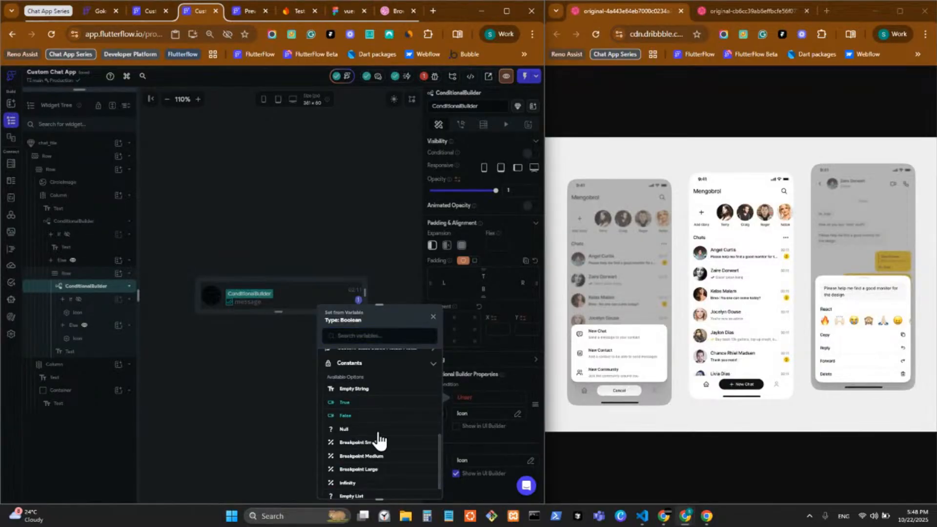
pyautogui.click(345, 415)
# Select the whole chat_tile component and return to the chats page
pyautogui.click(334, 345)
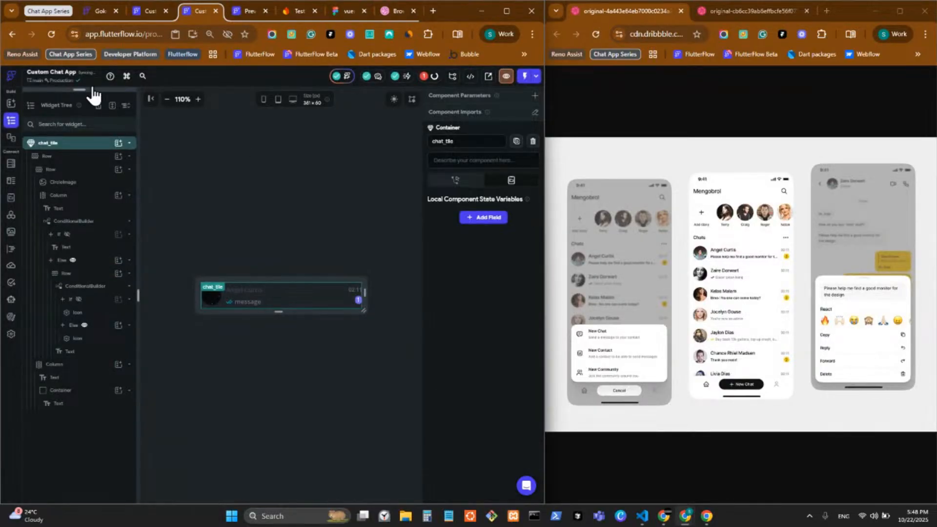
pyautogui.moveTo(83, 90); pyautogui.dragTo(92, 321)
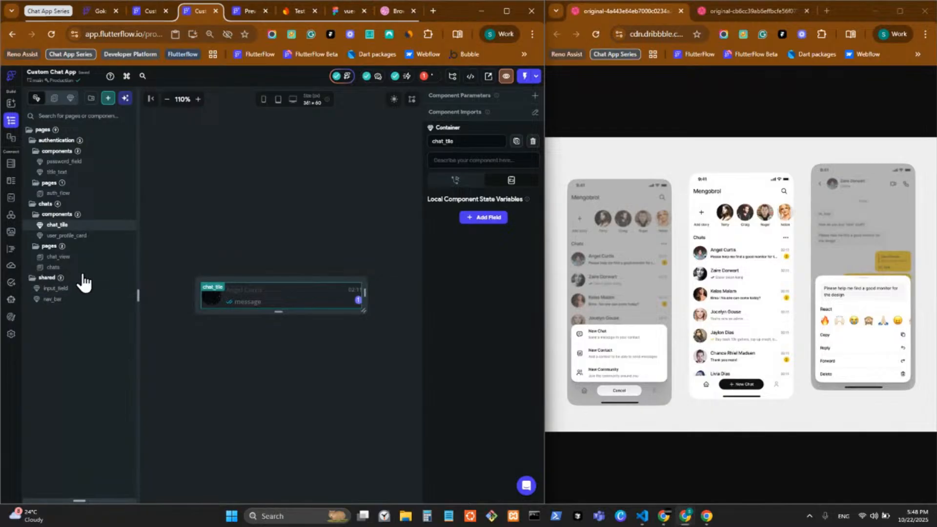
pyautogui.click(87, 264)
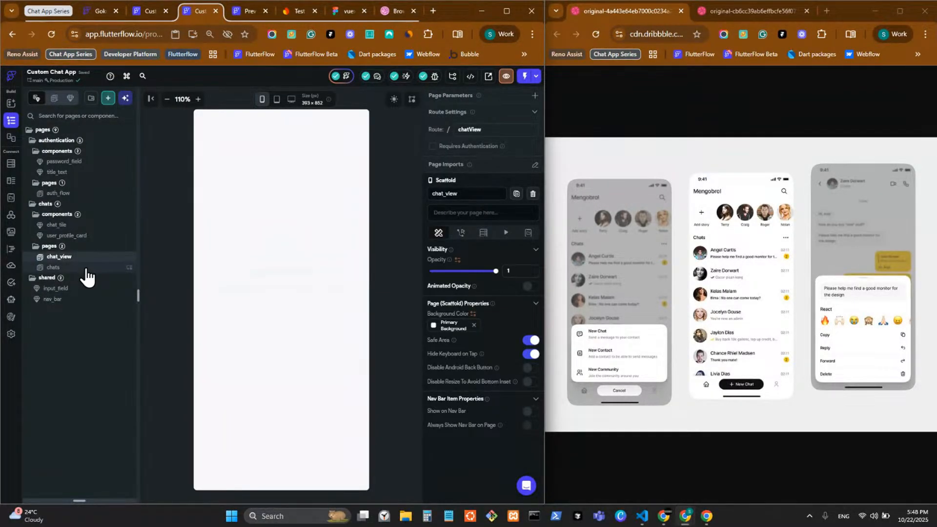
pyautogui.click(86, 268)
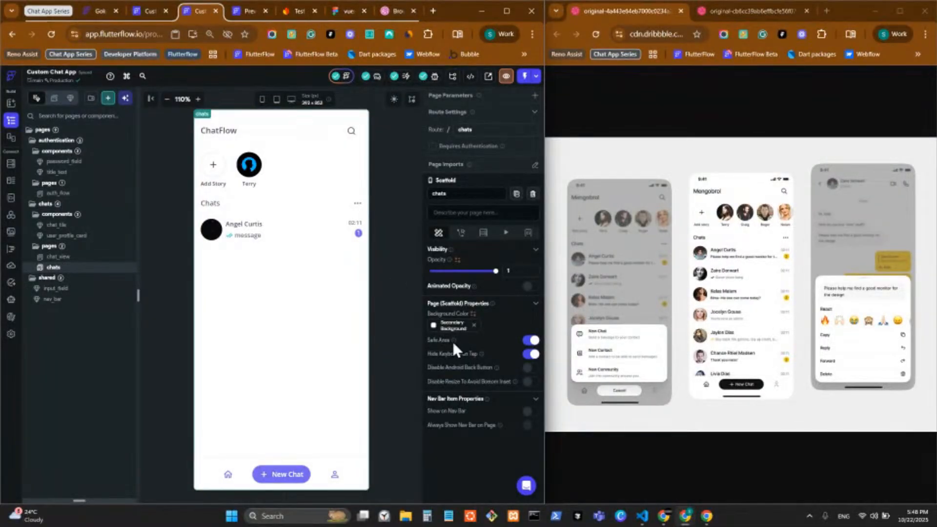
pyautogui.click(642, 513)
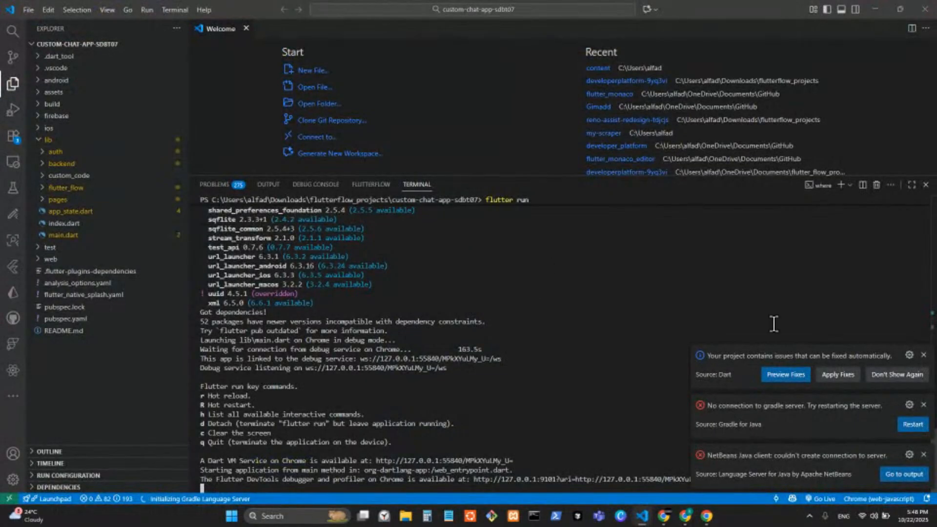
# Dismiss the Dart fixable issues, Gradle server and NetBeans Java notifications in VS Code
pyautogui.click(922, 355)
pyautogui.click(922, 405)
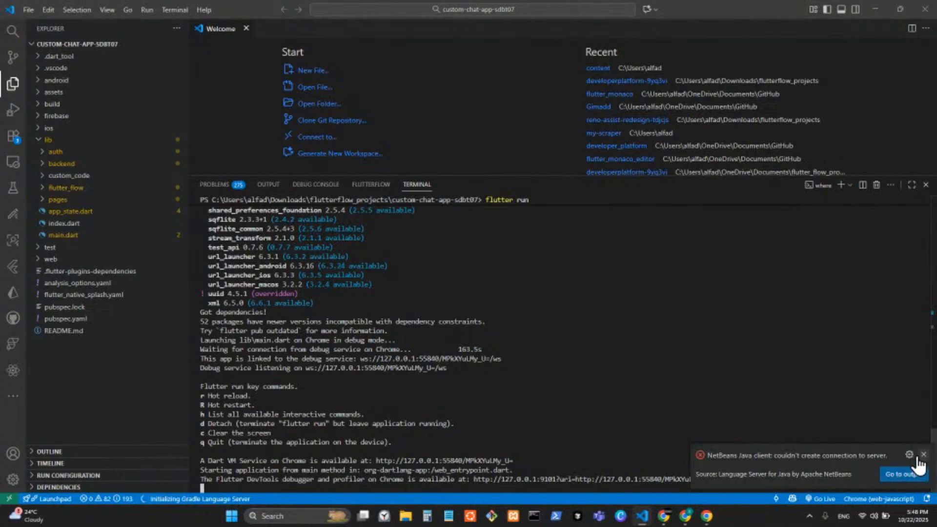
pyautogui.click(922, 454)
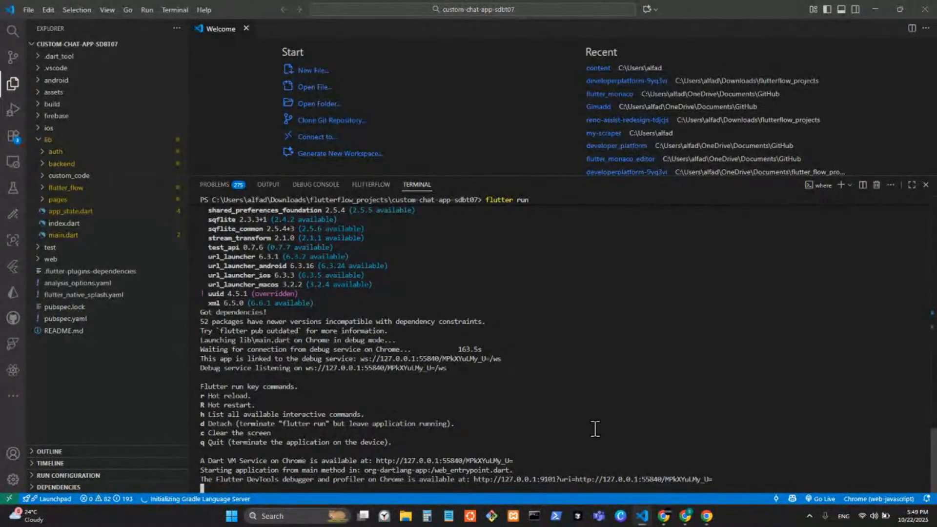
# From FlutterFlow's Developer Menu, choose Open in VS Code for the project
pyautogui.moveTo(664, 517)
pyautogui.moveTo(603, 490)
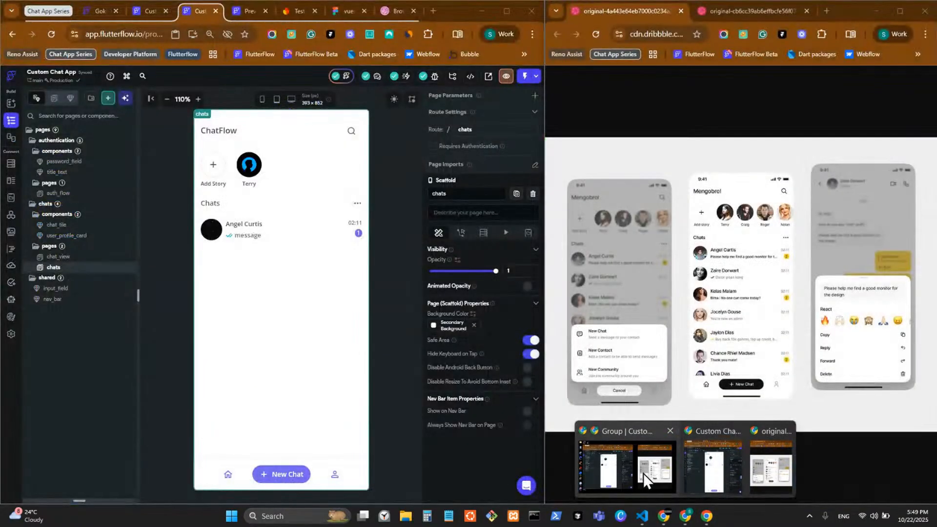
pyautogui.click(643, 474)
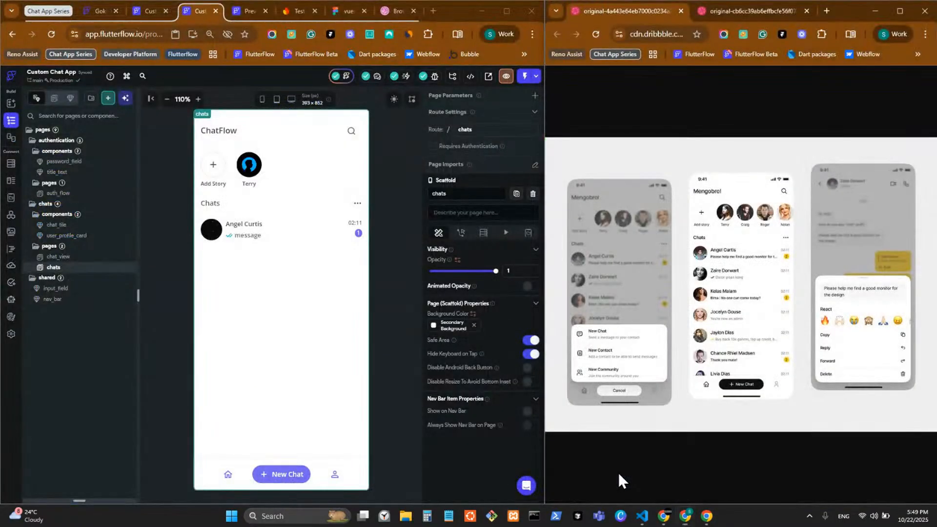
pyautogui.click(473, 79)
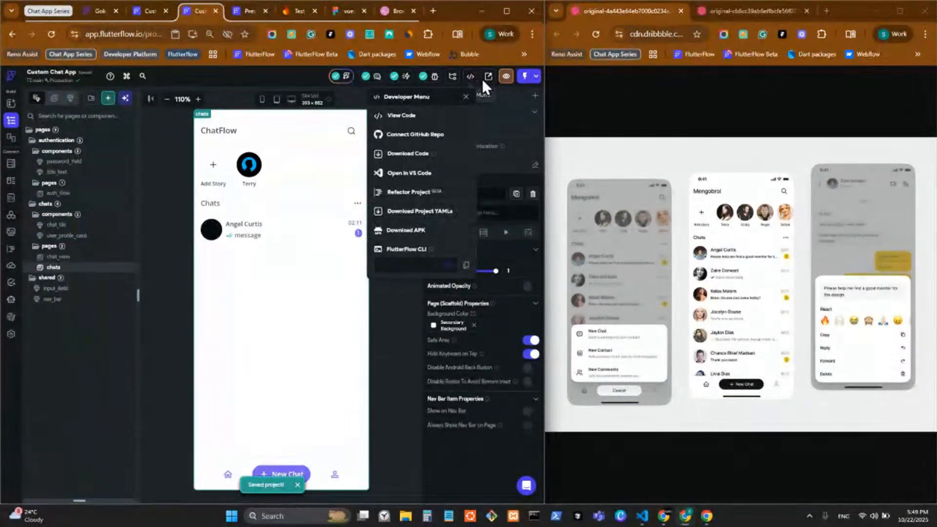
pyautogui.click(432, 176)
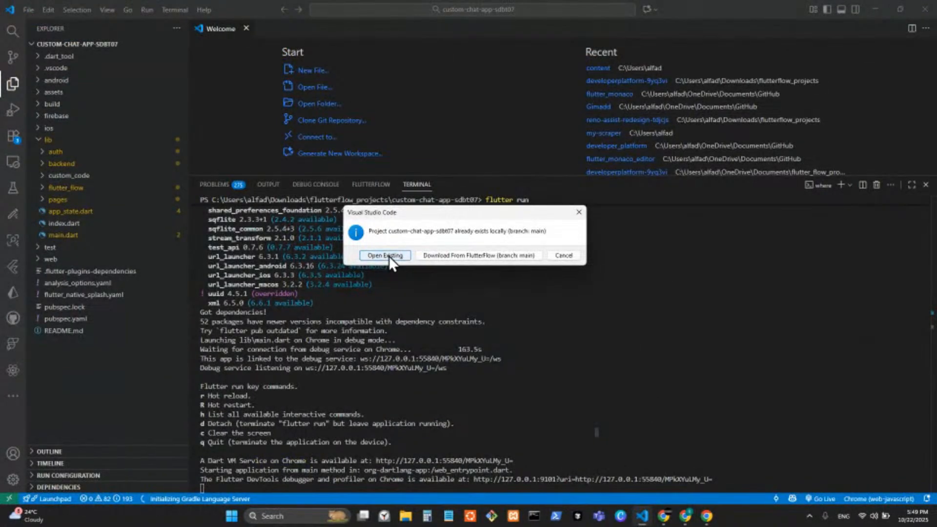
# Try opening the existing local copy, then read and dismiss its opening error
pyautogui.click(385, 255)
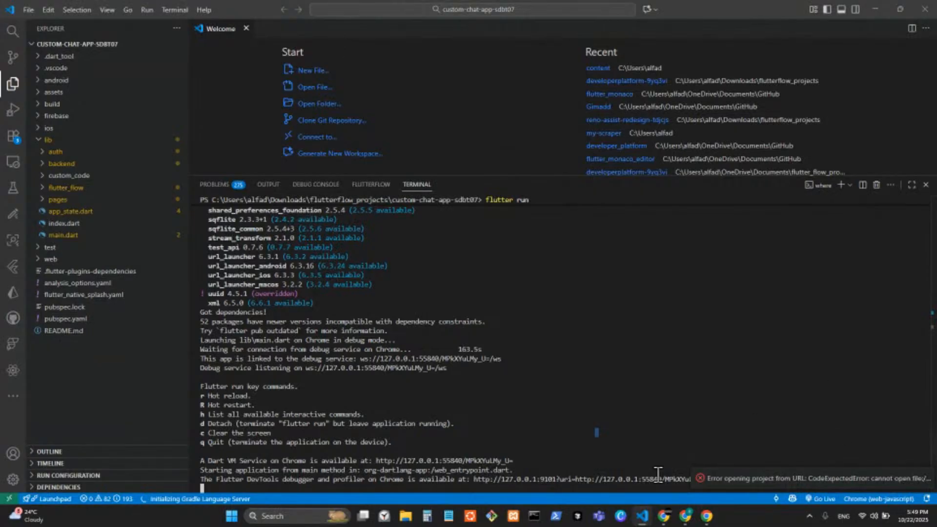
pyautogui.click(908, 478)
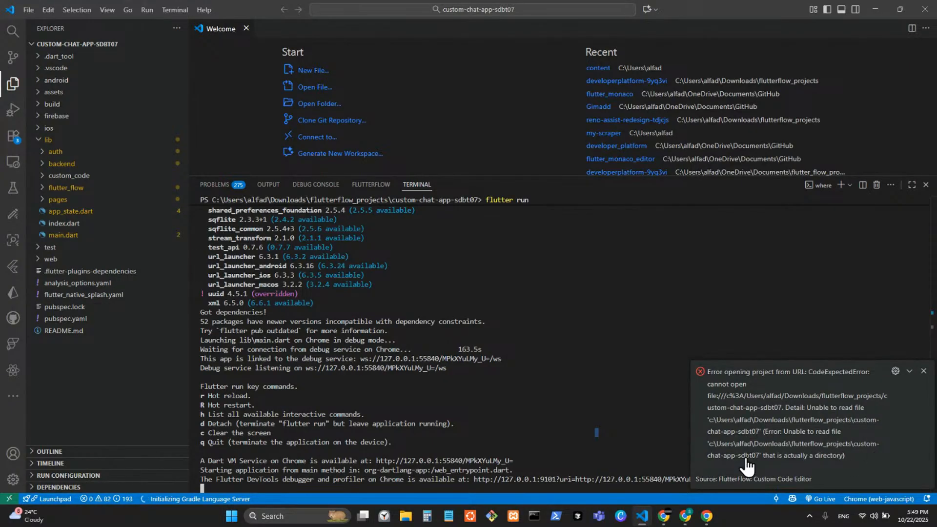
pyautogui.click(923, 371)
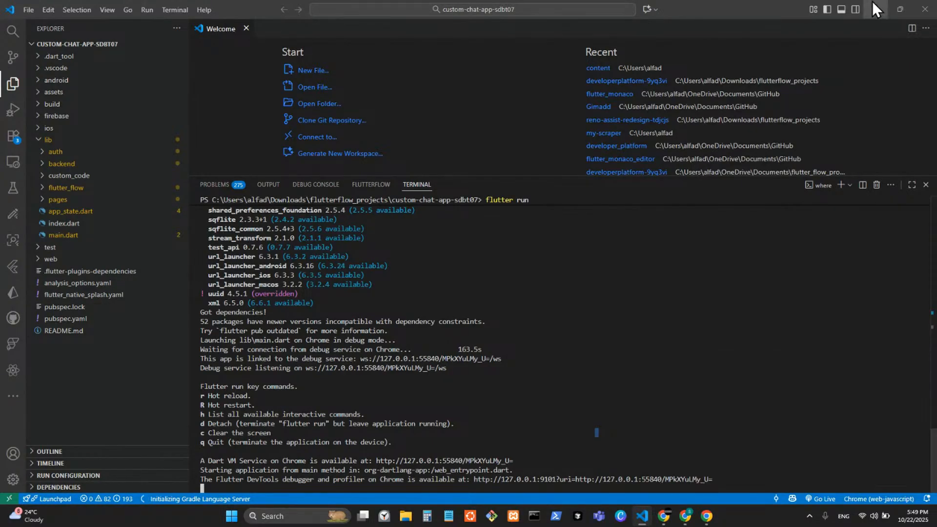
pyautogui.click(872, 4)
# Resend the project to VS Code and choose Download From FlutterFlow for a fresh copy
pyautogui.click(470, 76)
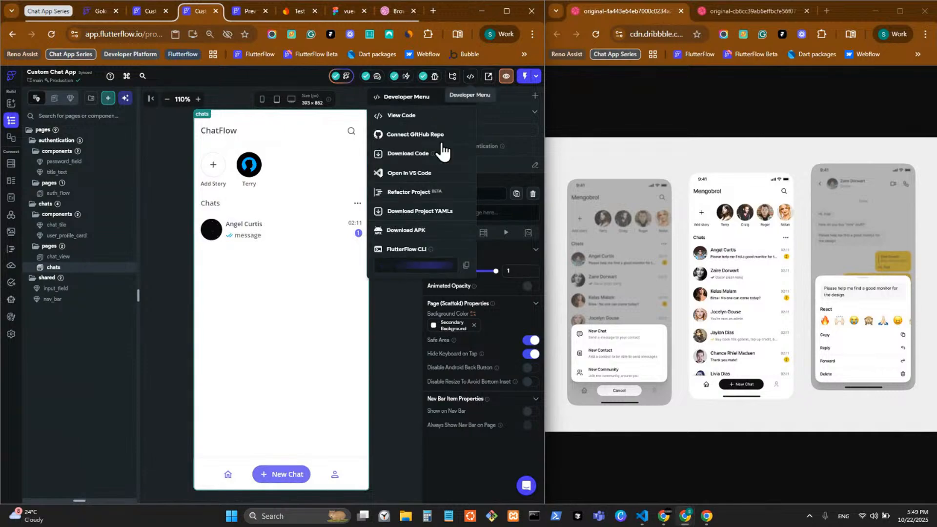
pyautogui.click(449, 292)
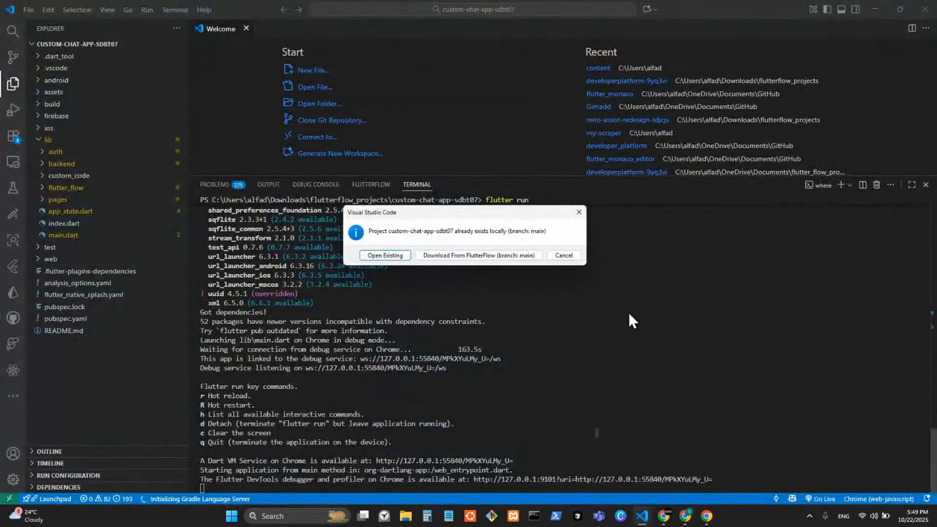
pyautogui.click(446, 256)
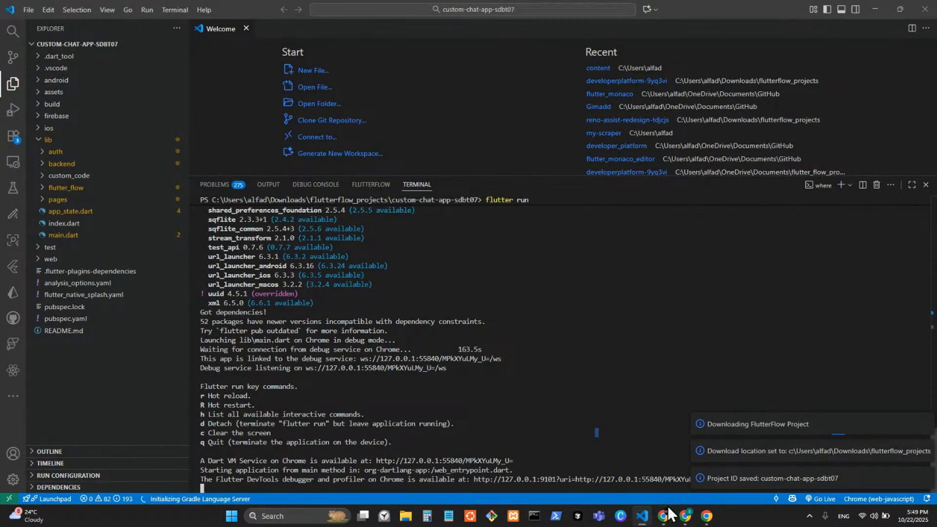
pyautogui.click(711, 519)
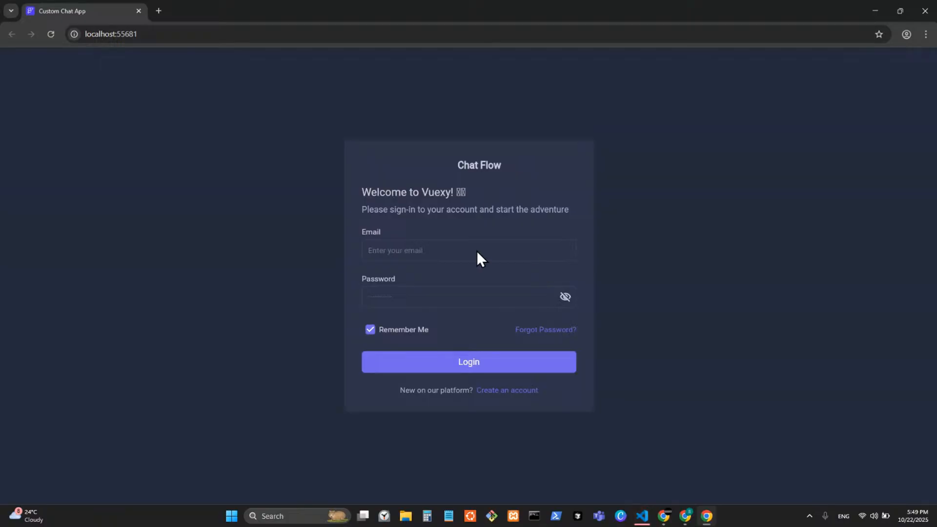
# Log in with the test account's email and password, declining Chrome's offer to save the password
pyautogui.click(427, 248)
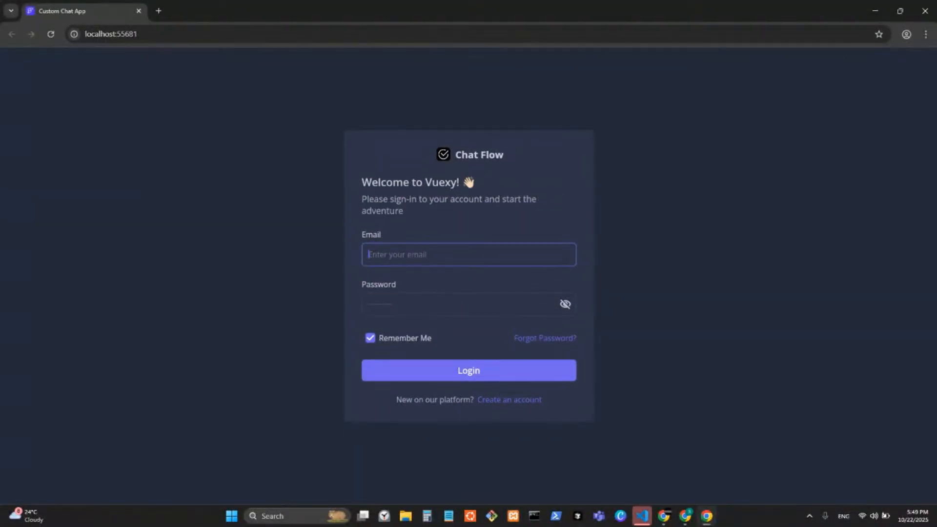
pyautogui.click(411, 253)
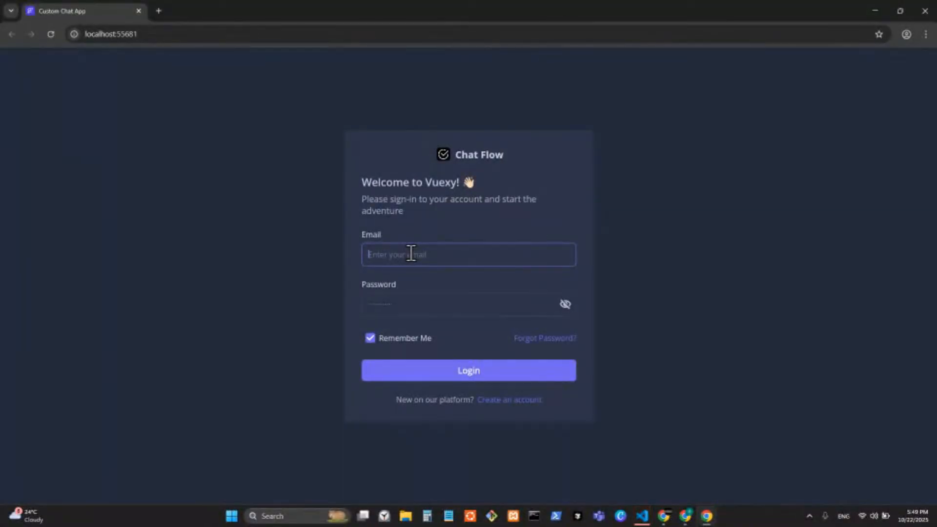
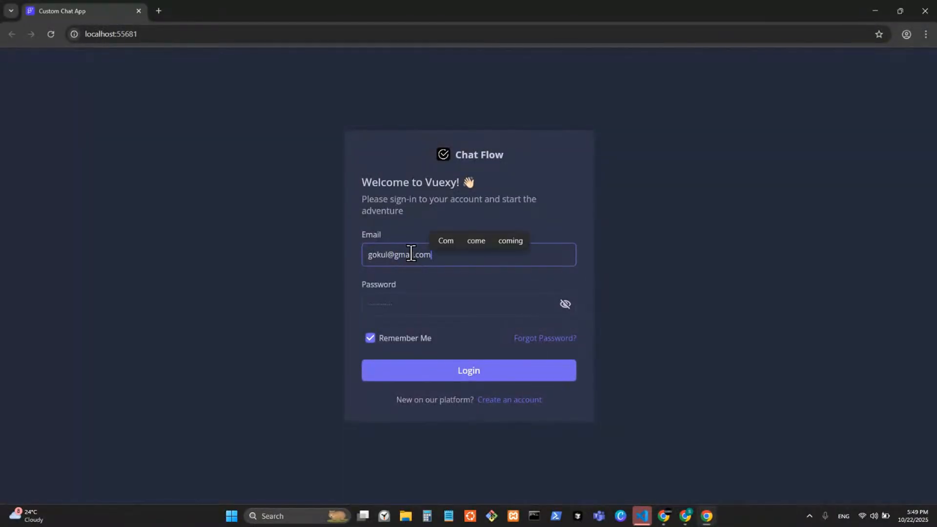
pyautogui.click(409, 298)
pyautogui.write('1234')
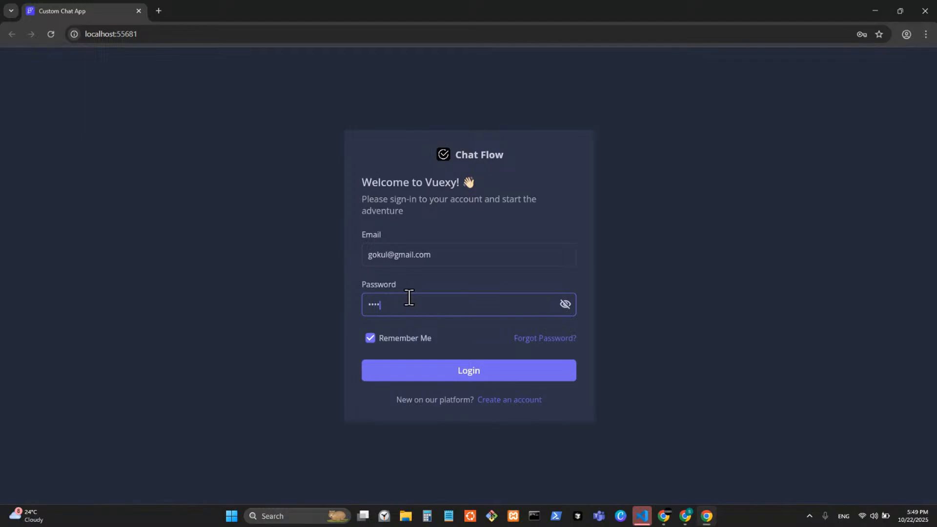
pyautogui.press('Return')
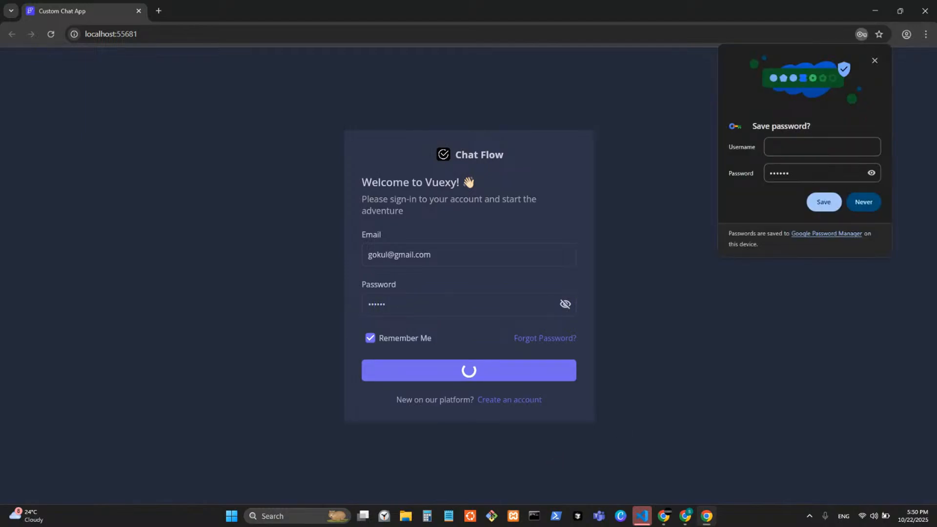
pyautogui.click(862, 202)
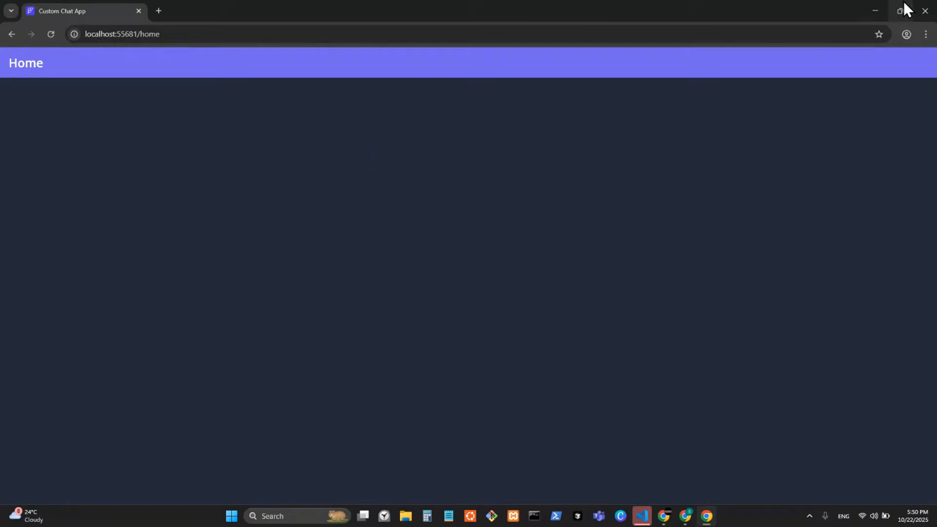
# Approve installing Flutter SDK 3.32.4 at the suggested location and show the flutter run terminal
pyautogui.click(877, 7)
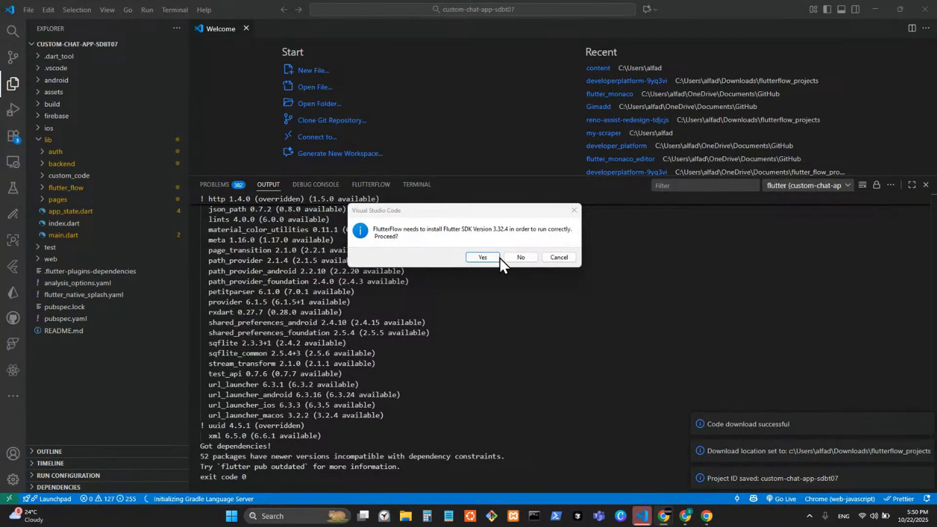
pyautogui.click(483, 257)
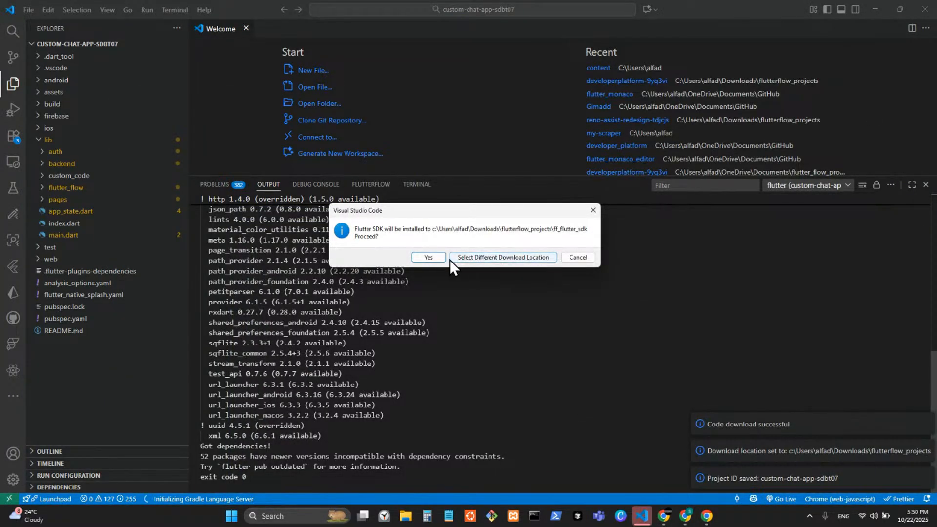
pyautogui.click(453, 259)
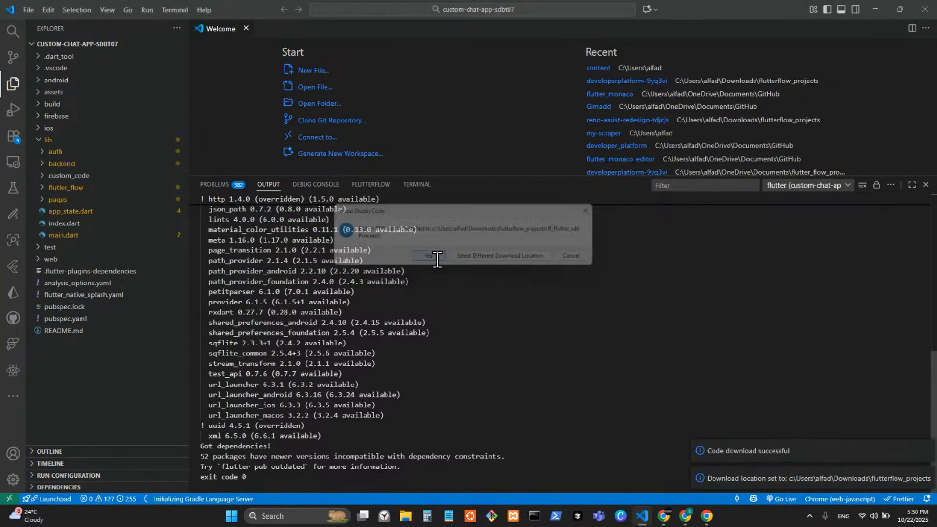
pyautogui.click(417, 185)
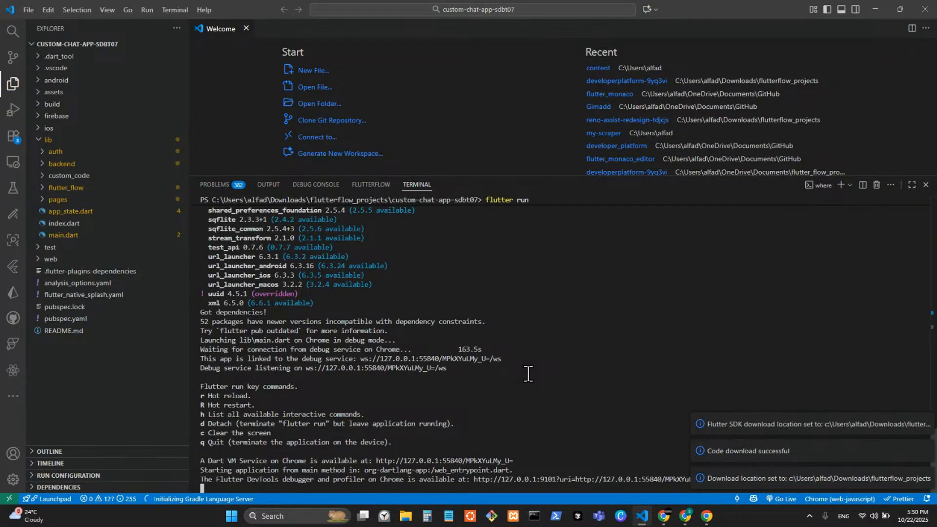
pyautogui.click(707, 515)
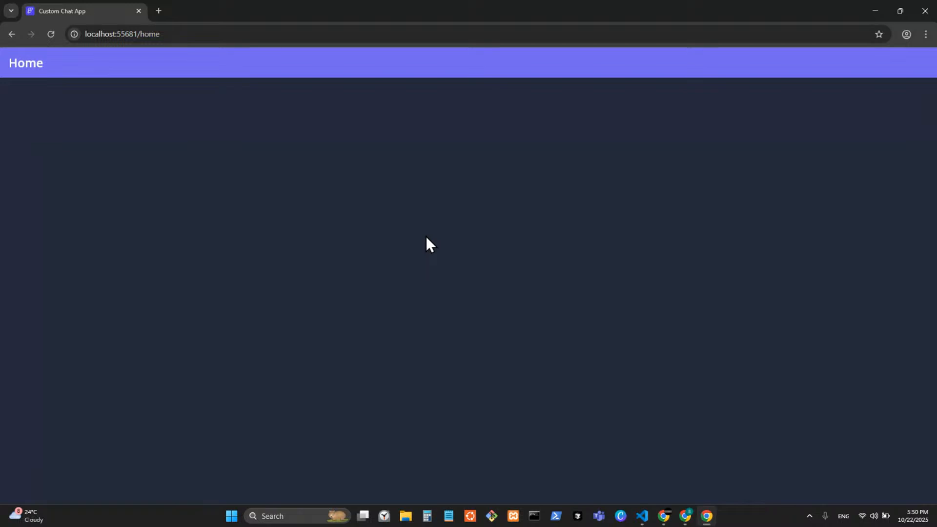
pyautogui.moveTo(516, 4); pyautogui.dragTo(620, 55)
# Snap VS Code to the left two-thirds of the screen beside a narrower Chrome app window
pyautogui.click(190, 142)
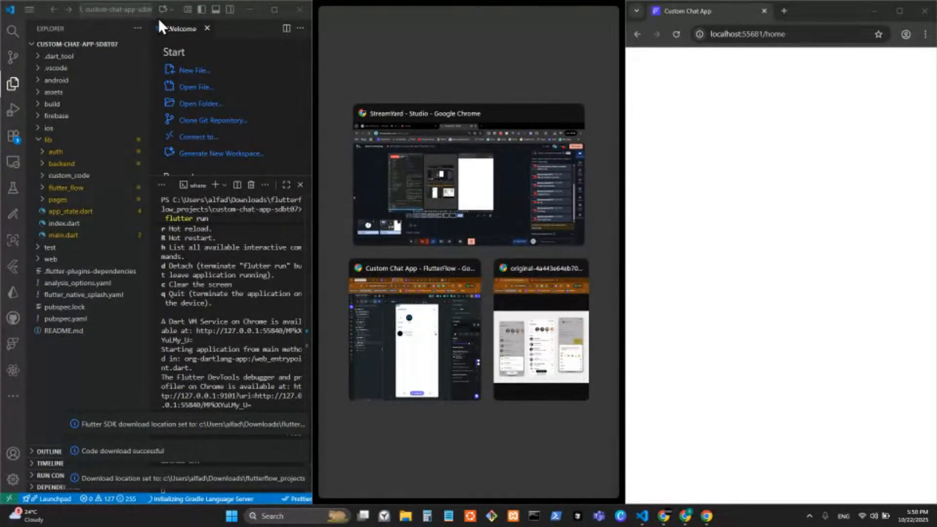
pyautogui.moveTo(158, 19); pyautogui.dragTo(419, 57)
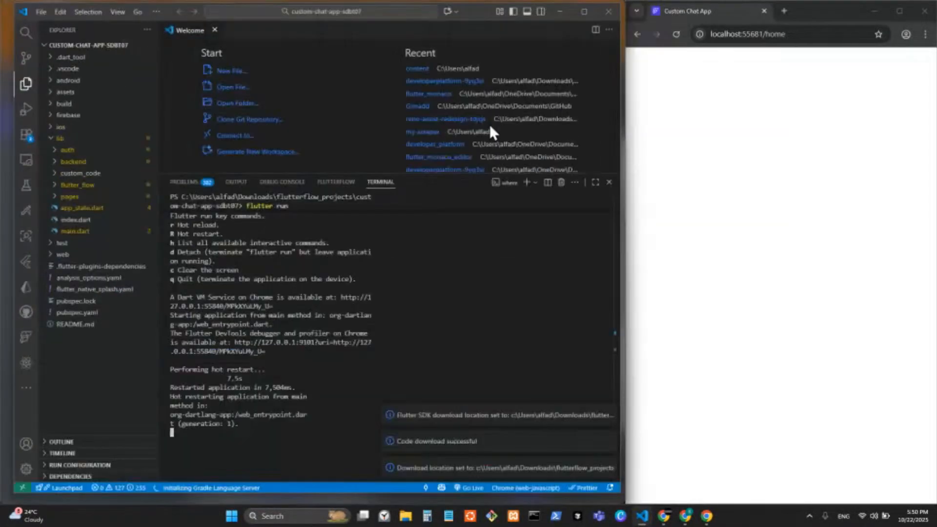
pyautogui.moveTo(836, 20); pyautogui.dragTo(458, 63)
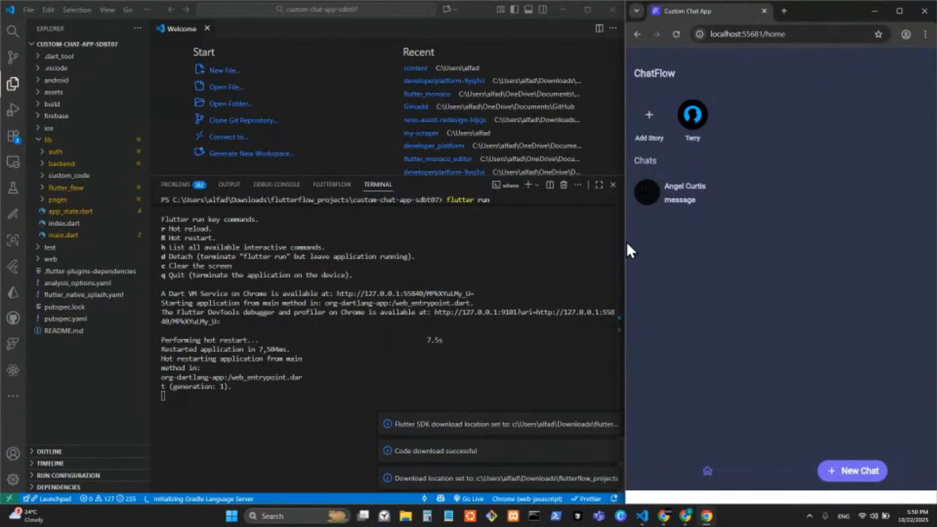
pyautogui.moveTo(623, 242); pyautogui.dragTo(732, 274)
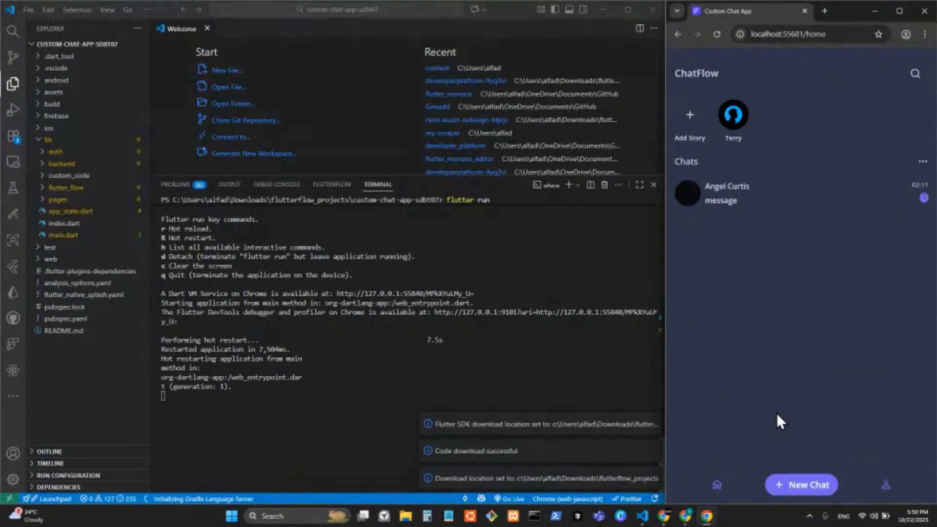
# Press the home, Add Story, search, New Chat and profile buttons in the running app
pyautogui.click(716, 484)
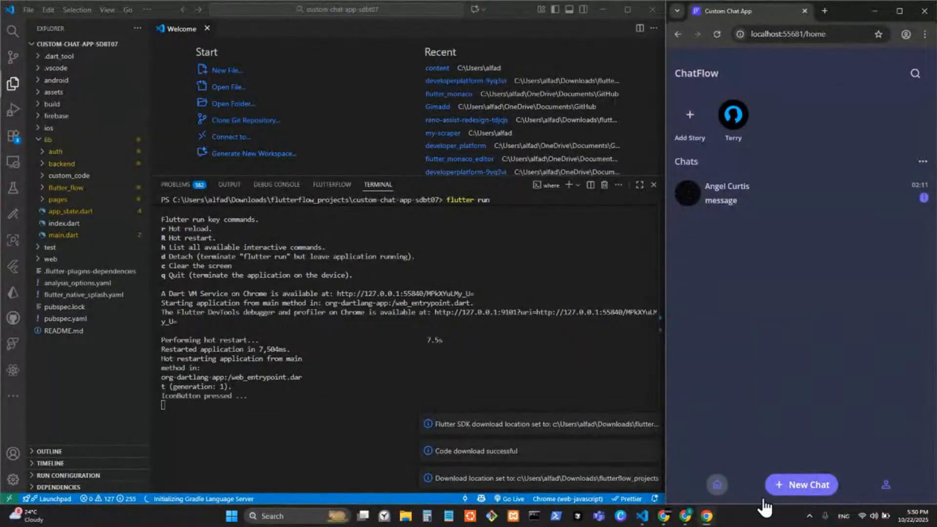
pyautogui.click(690, 117)
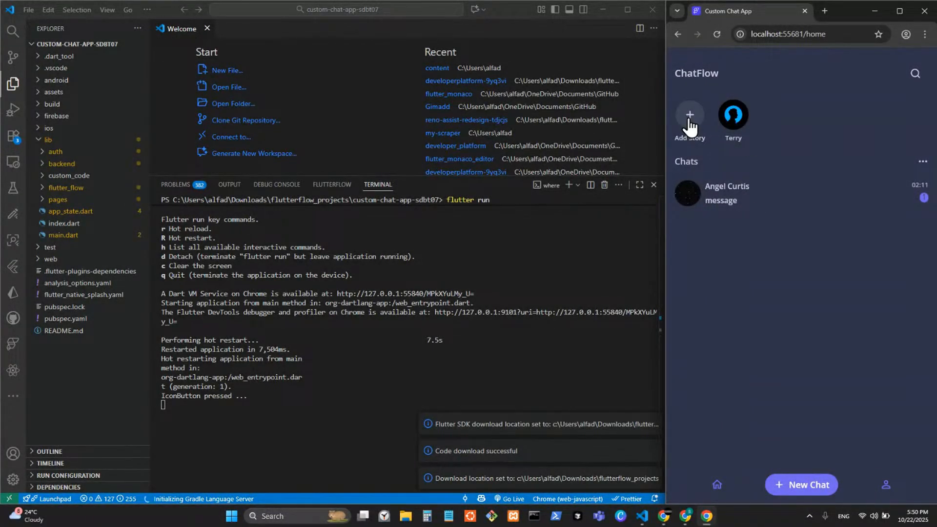
pyautogui.click(690, 118)
pyautogui.click(916, 79)
pyautogui.click(916, 80)
pyautogui.click(915, 79)
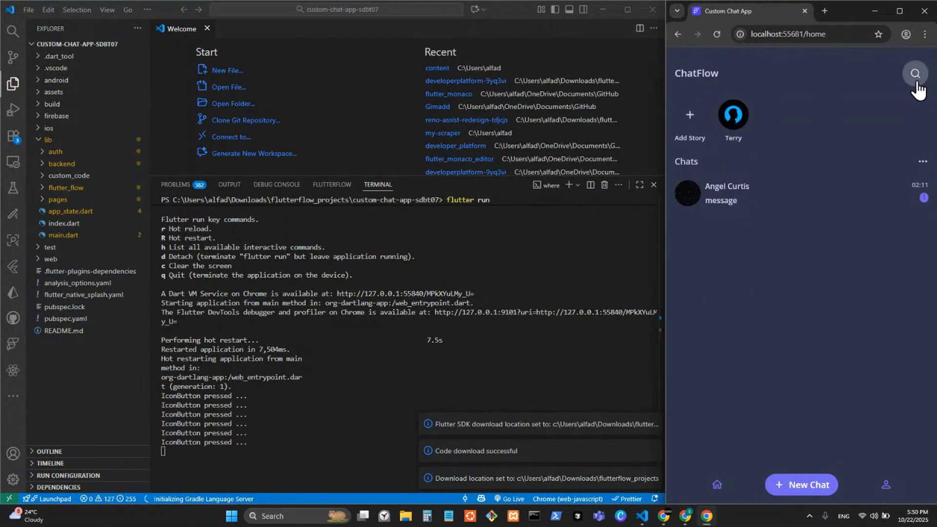
pyautogui.click(916, 79)
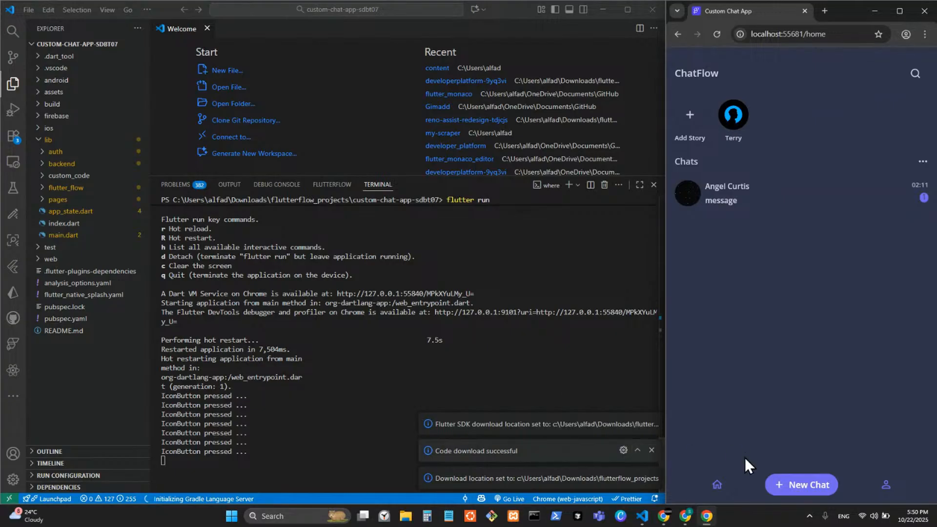
pyautogui.click(809, 487)
pyautogui.click(882, 486)
pyautogui.click(881, 486)
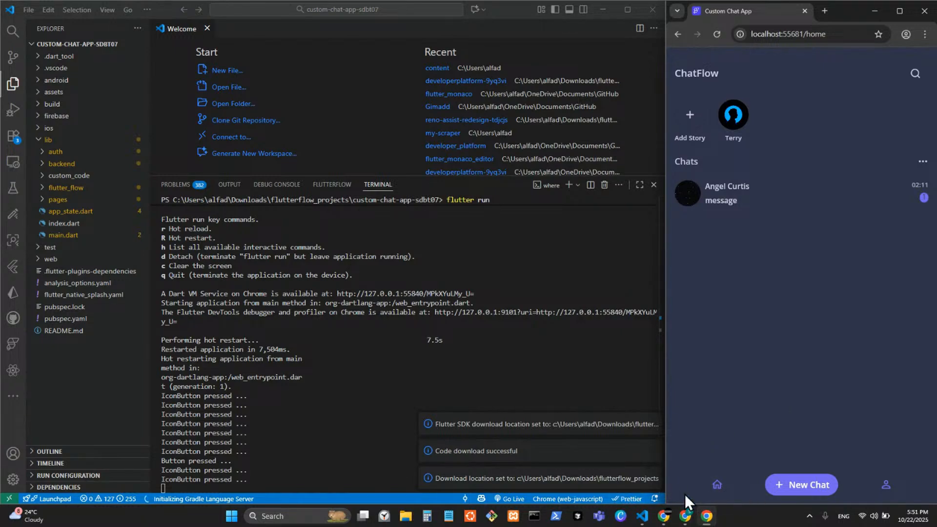
pyautogui.moveTo(685, 515)
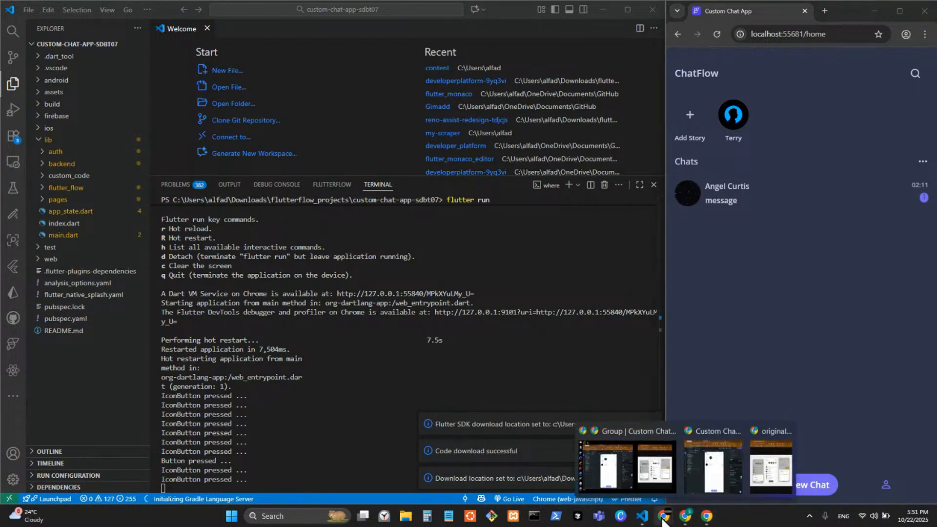
pyautogui.click(605, 488)
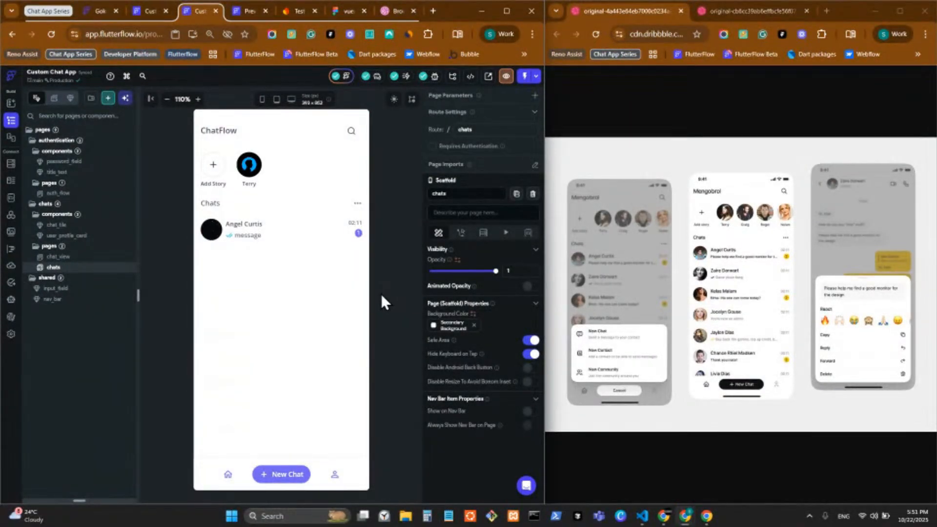
# Select the chats page and change its background colour to Primary Background
pyautogui.click(306, 233)
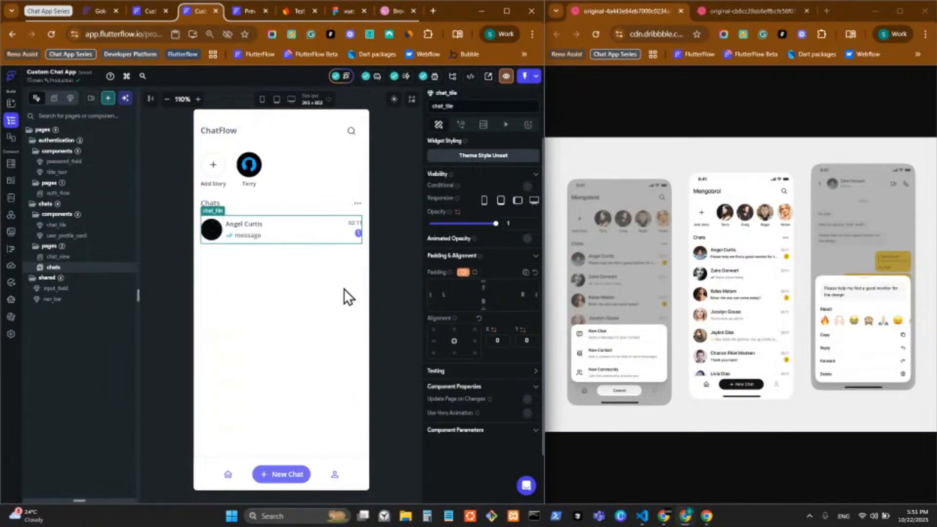
pyautogui.click(385, 278)
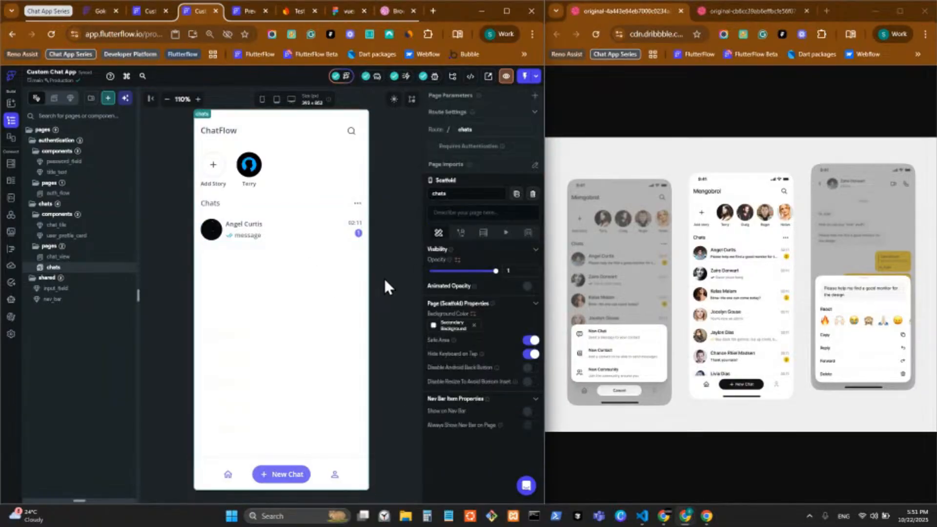
pyautogui.click(436, 326)
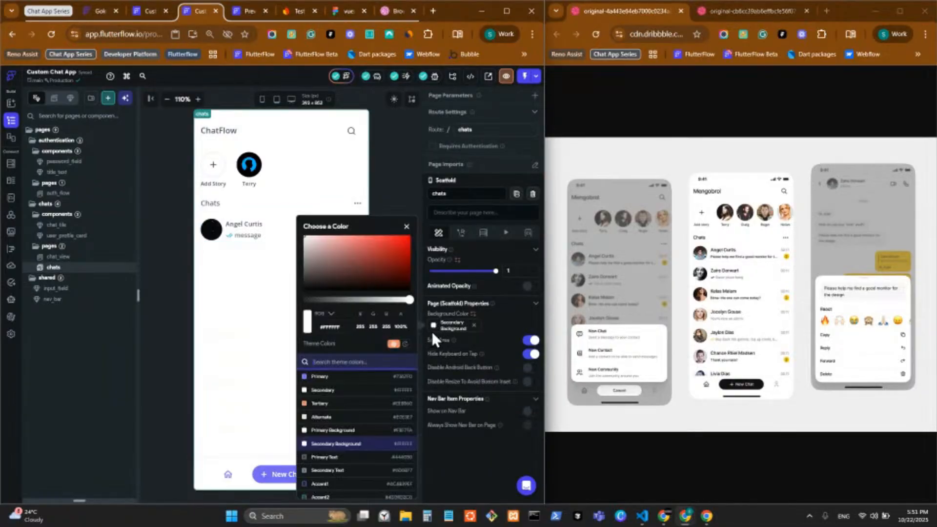
pyautogui.click(352, 461)
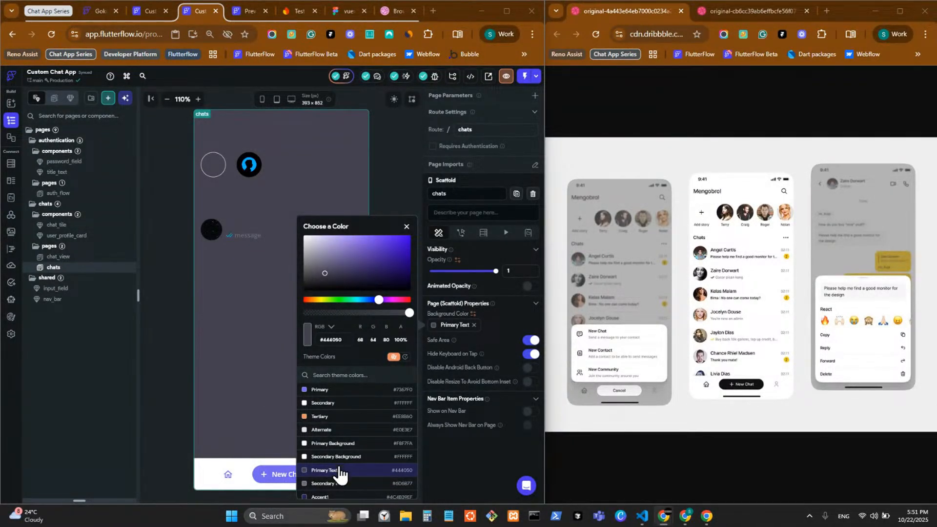
pyautogui.click(349, 446)
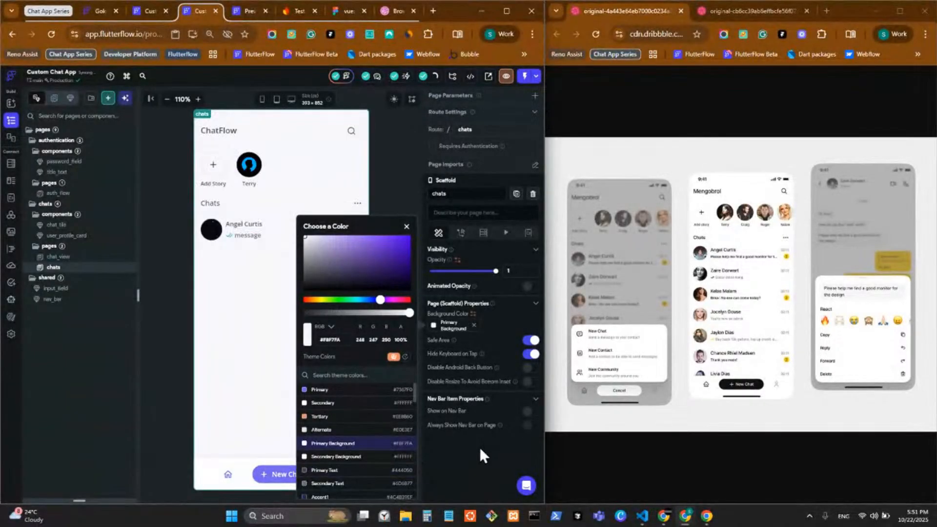
pyautogui.click(478, 447)
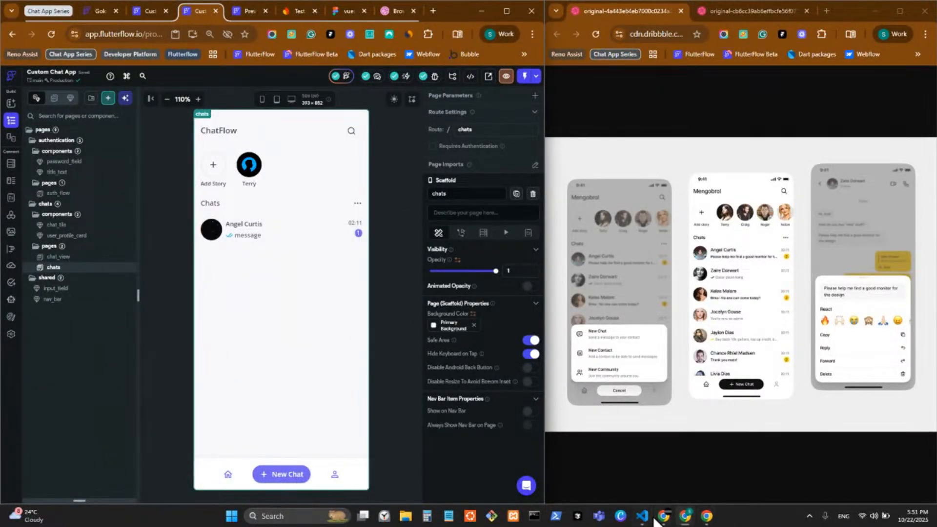
pyautogui.hotkey('alt', 'Tab')
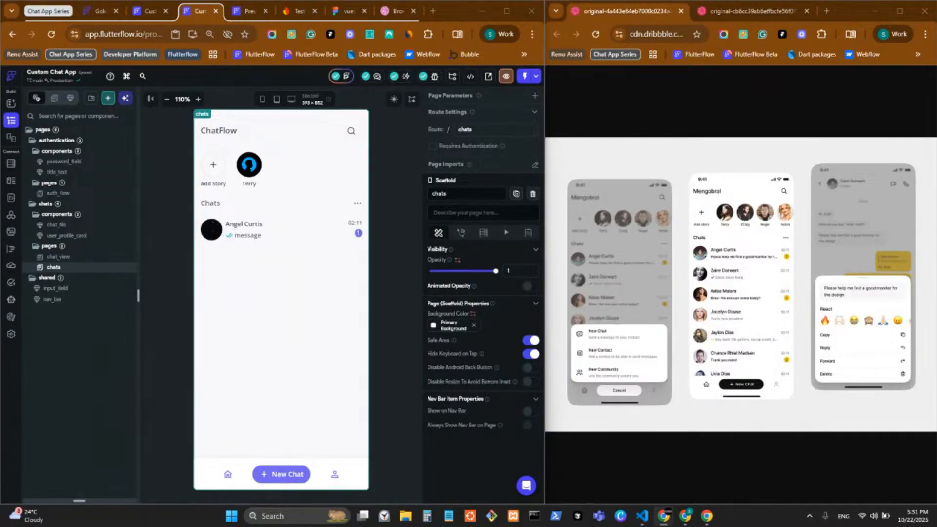
# Hot-restart the running app and send the project from FlutterFlow to VS Code again
pyautogui.click(642, 515)
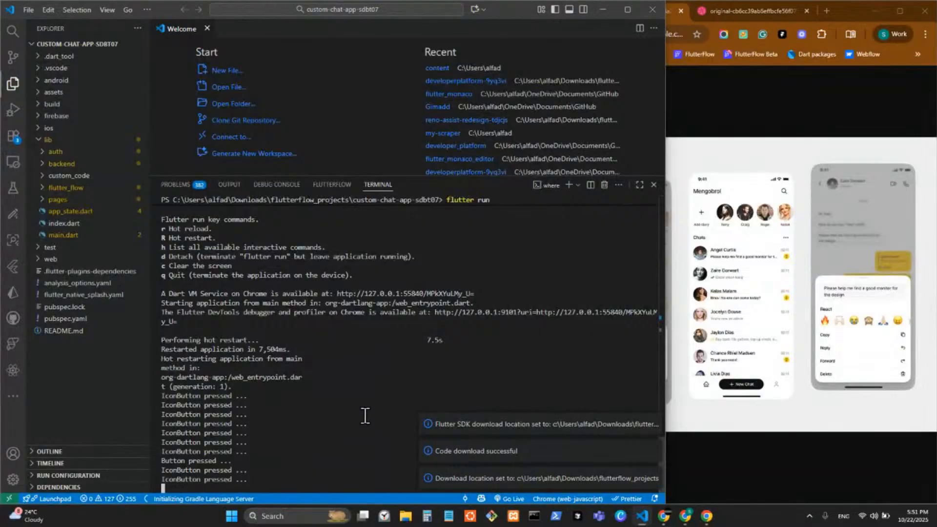
pyautogui.hotkey('shift', 'r')
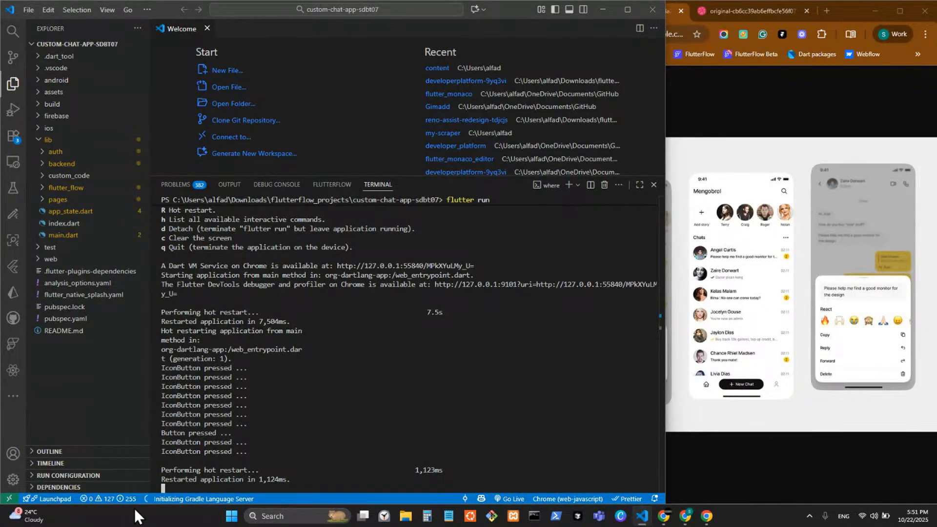
pyautogui.moveTo(660, 516)
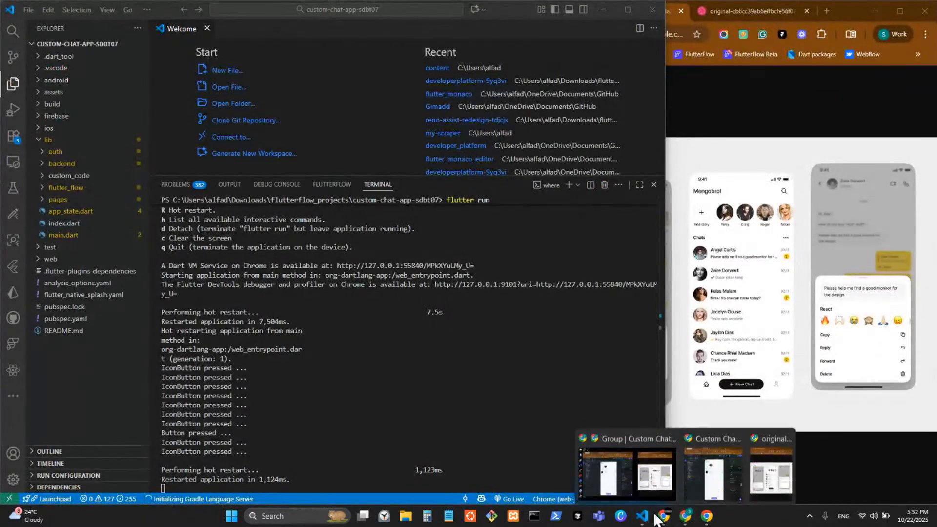
pyautogui.click(608, 477)
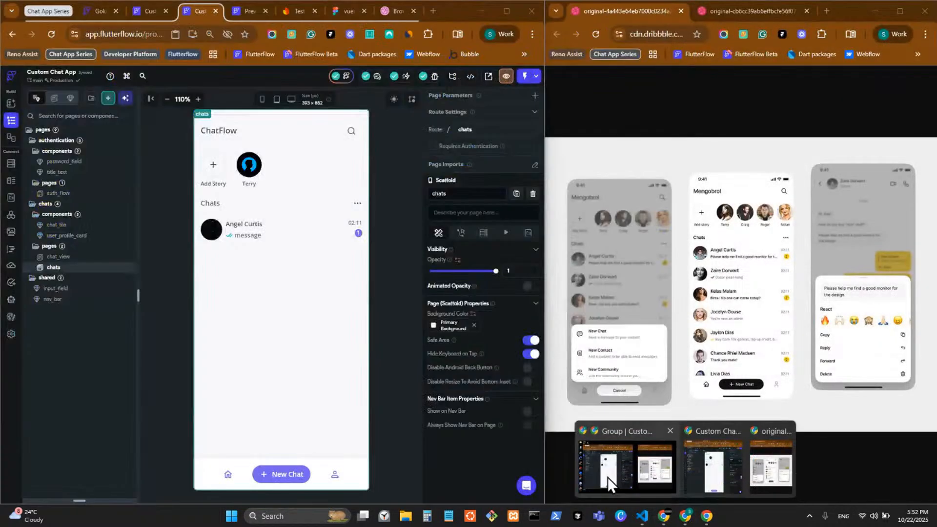
pyautogui.click(470, 76)
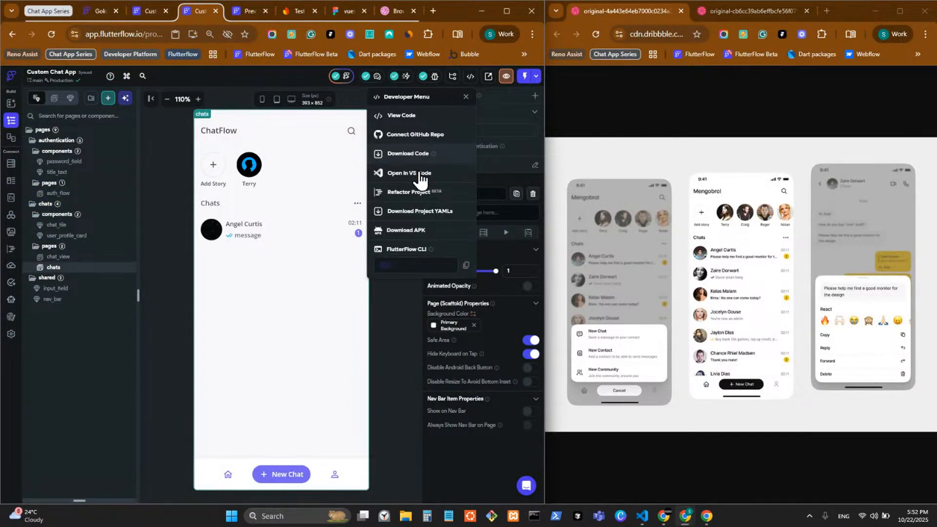
pyautogui.click(418, 170)
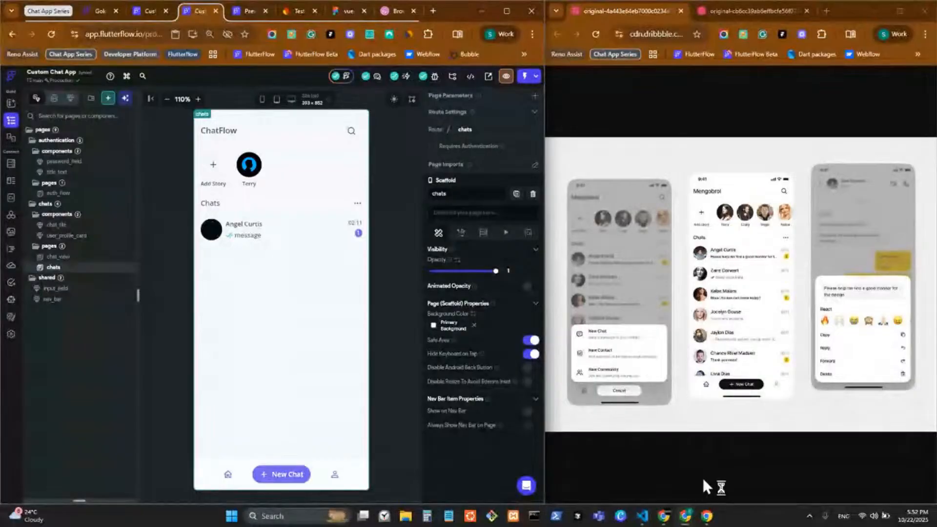
# Choose Download From FlutterFlow in VS Code to fetch the latest custom-chat-app-sdbt07 code
pyautogui.click(642, 516)
pyautogui.click(687, 473)
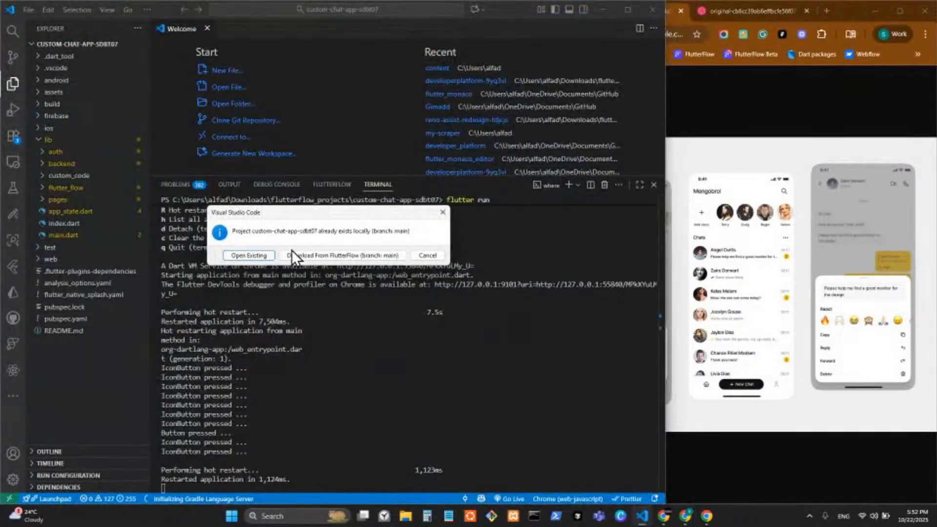
pyautogui.click(334, 253)
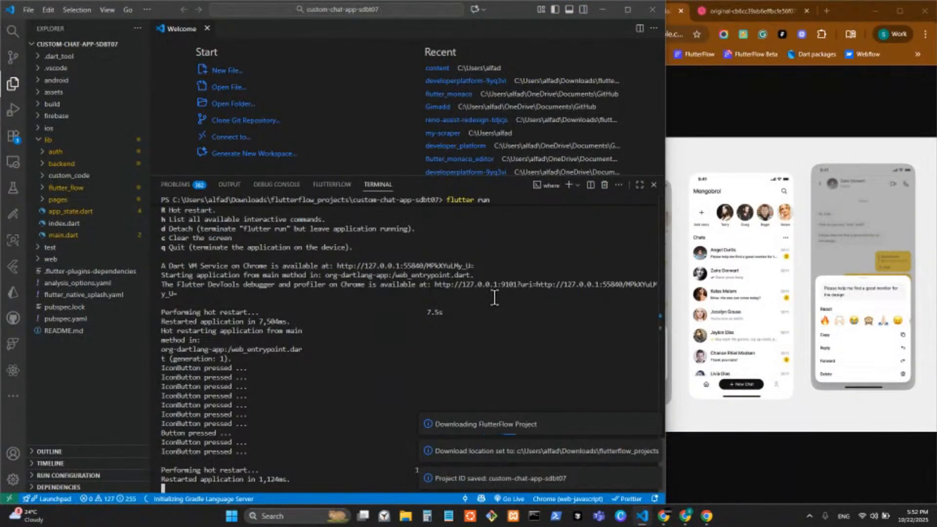
pyautogui.click(706, 516)
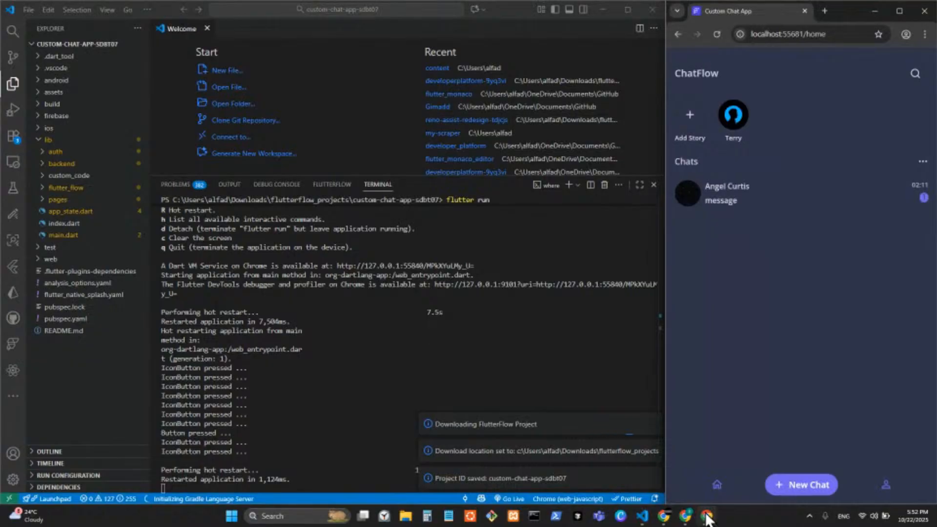
pyautogui.moveTo(666, 294); pyautogui.dragTo(690, 304)
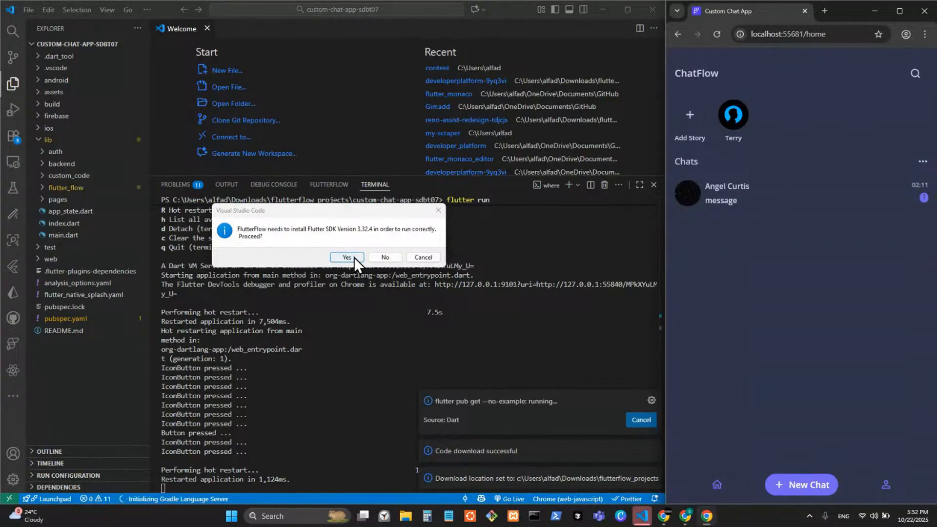
# Approve installing Flutter SDK 3.32.4 at its default download location
pyautogui.click(353, 257)
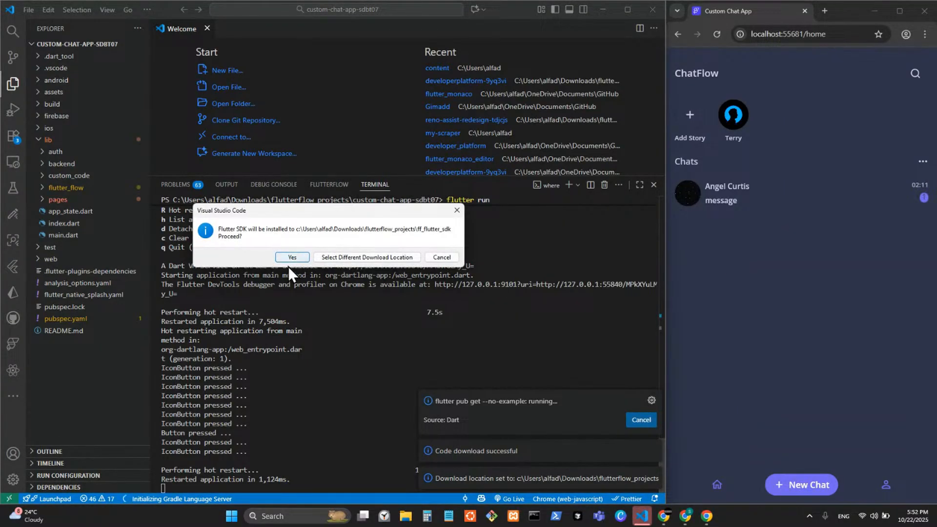
pyautogui.click(292, 257)
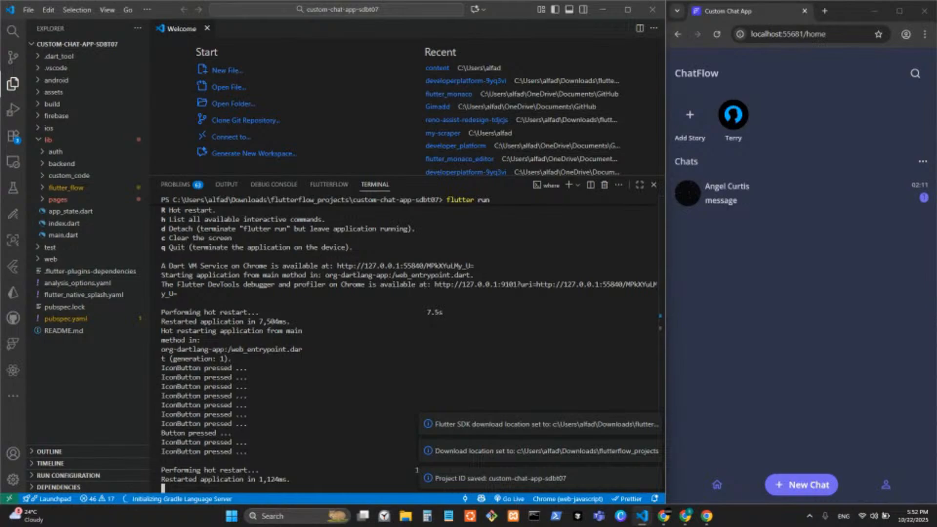
pyautogui.hotkey('alt', 'Tab')
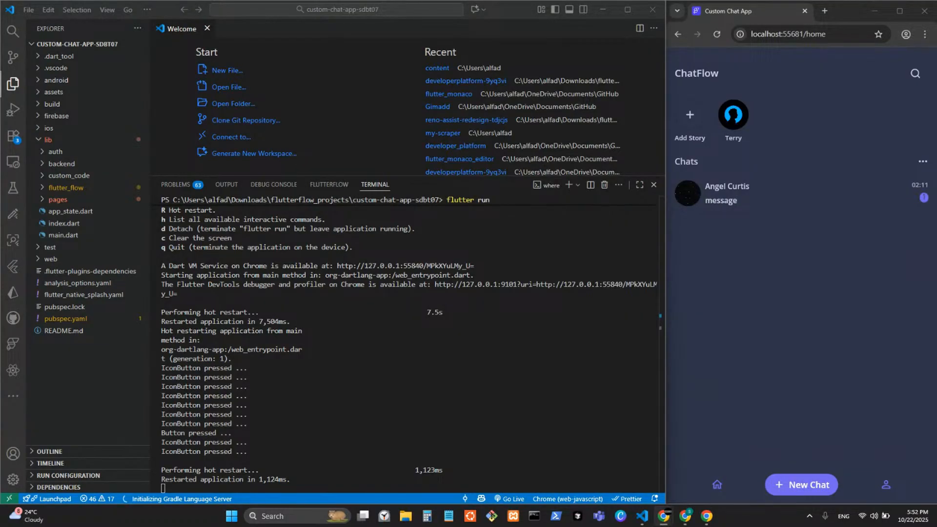
# Hot-restart the running Flutter app, then switch to the FlutterFlow preview of the chats page
pyautogui.click(288, 451)
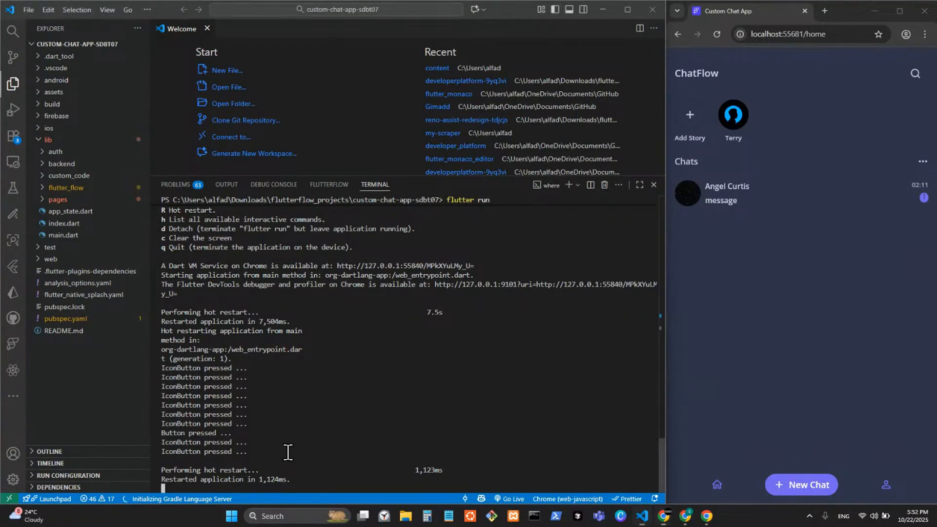
pyautogui.hotkey('shift', 'r')
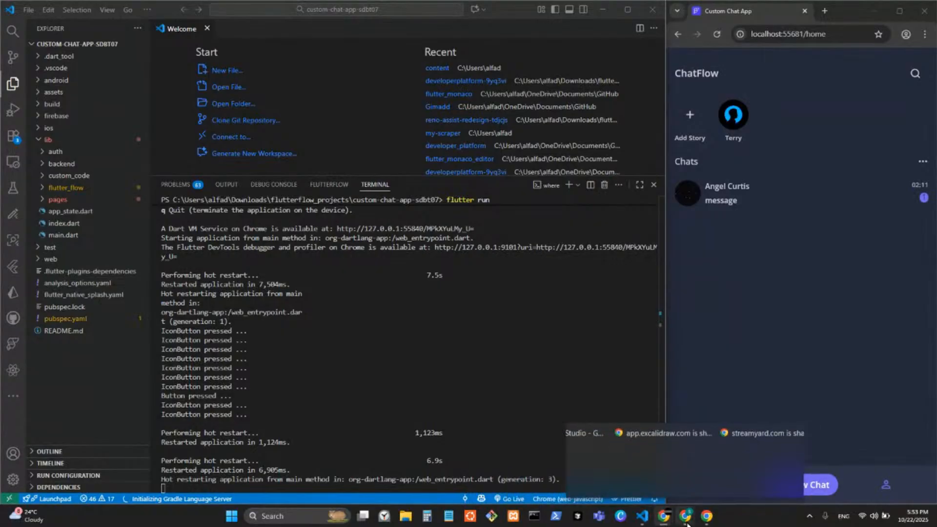
pyautogui.click(610, 486)
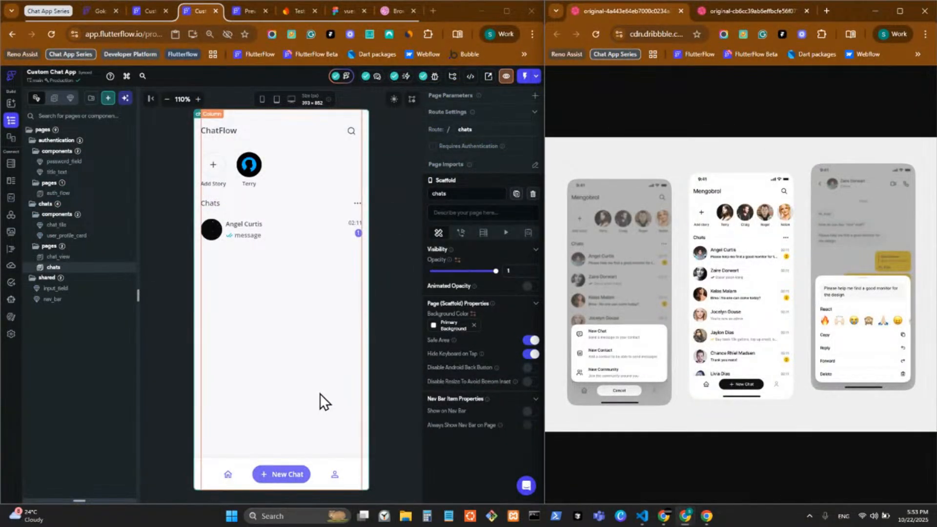
pyautogui.click(251, 12)
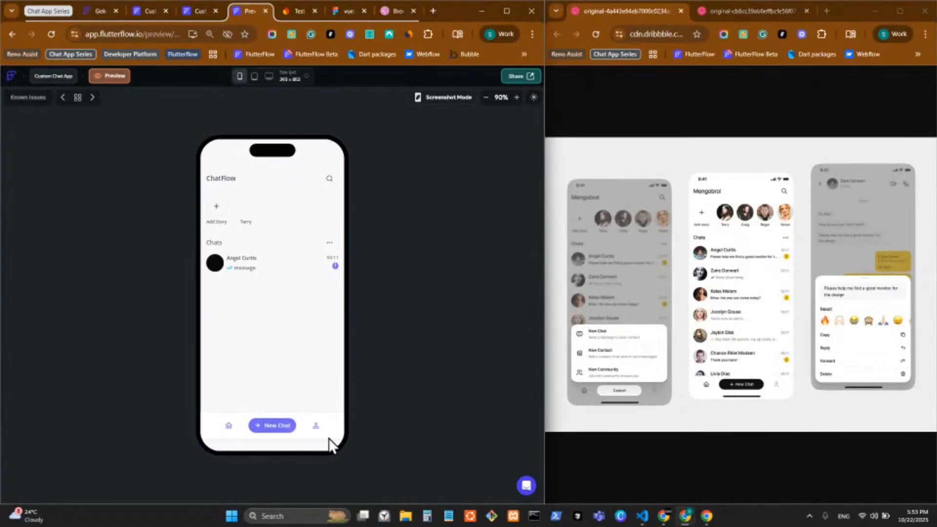
# Wrap the chats page's main Column in a Container filled with Primary Background
pyautogui.click(201, 14)
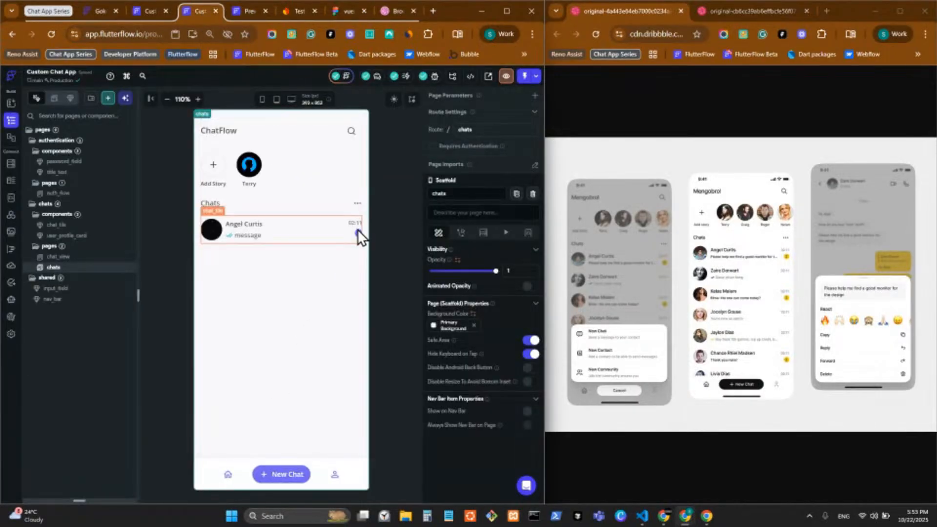
pyautogui.click(339, 271)
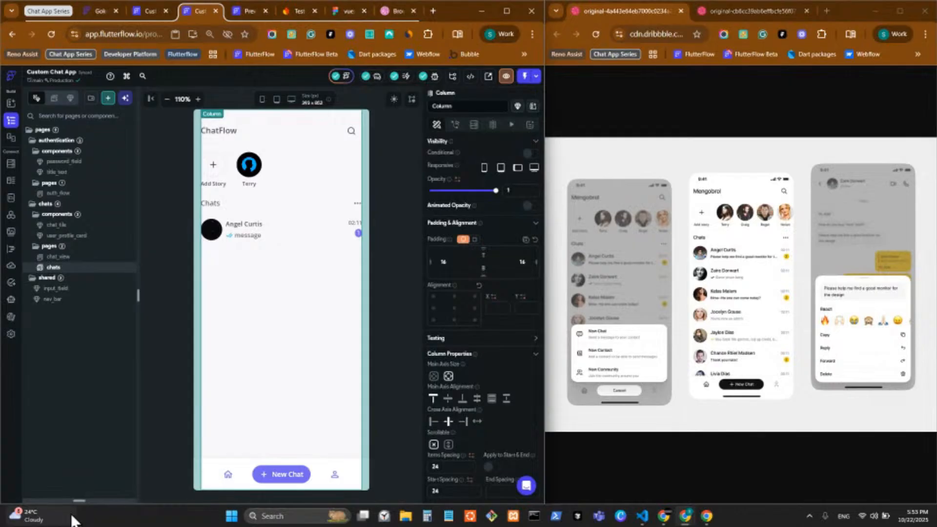
pyautogui.moveTo(79, 501); pyautogui.dragTo(76, 150)
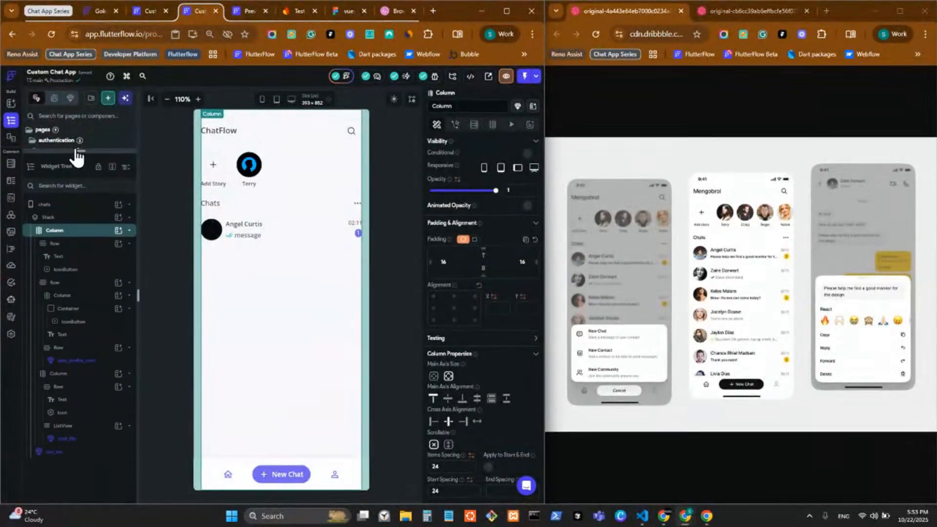
pyautogui.rightClick(80, 233)
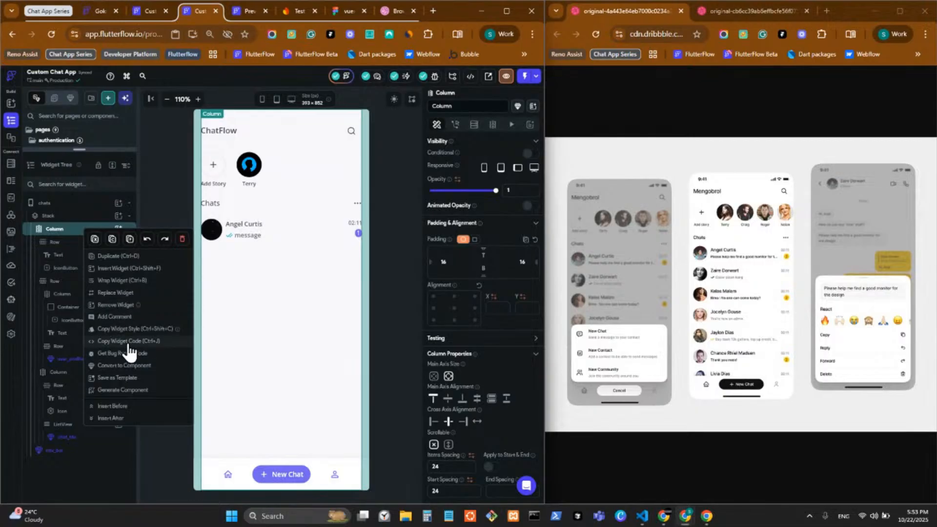
pyautogui.click(125, 288)
pyautogui.click(200, 243)
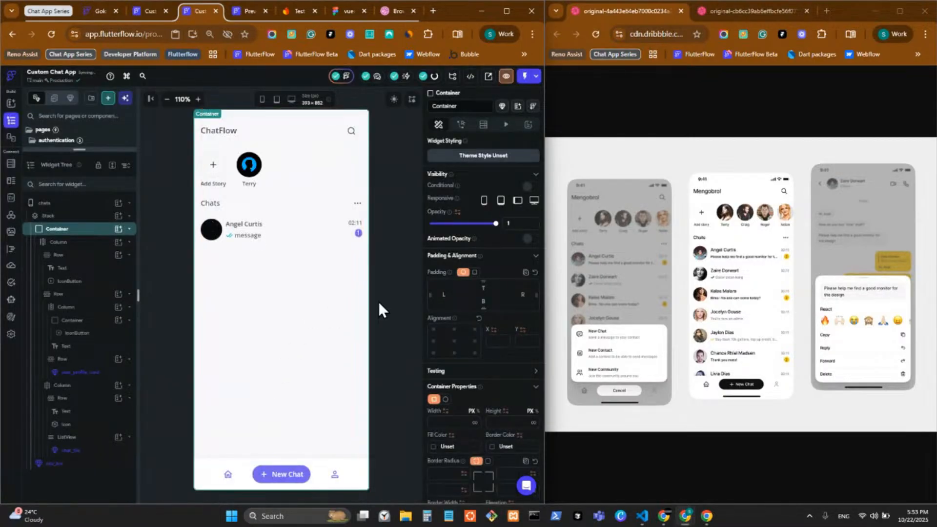
pyautogui.scroll(-2, 431, 422)
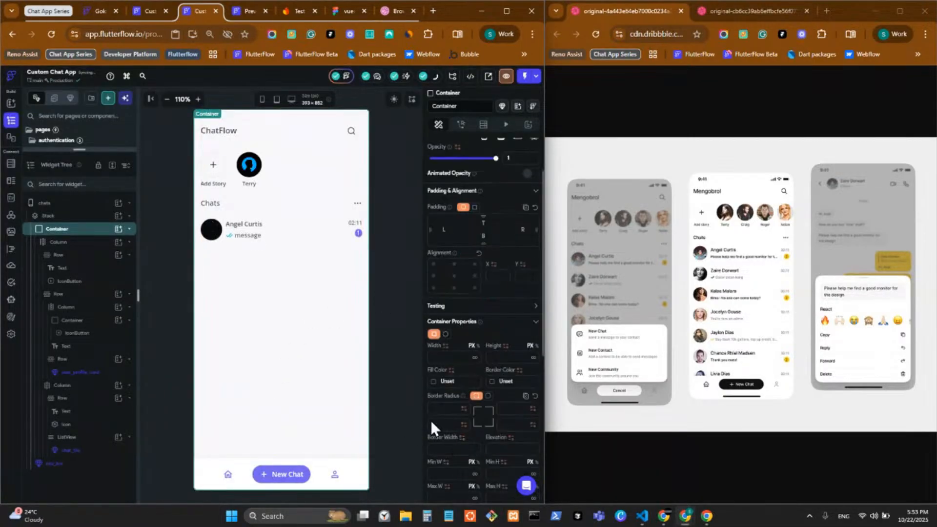
pyautogui.click(433, 381)
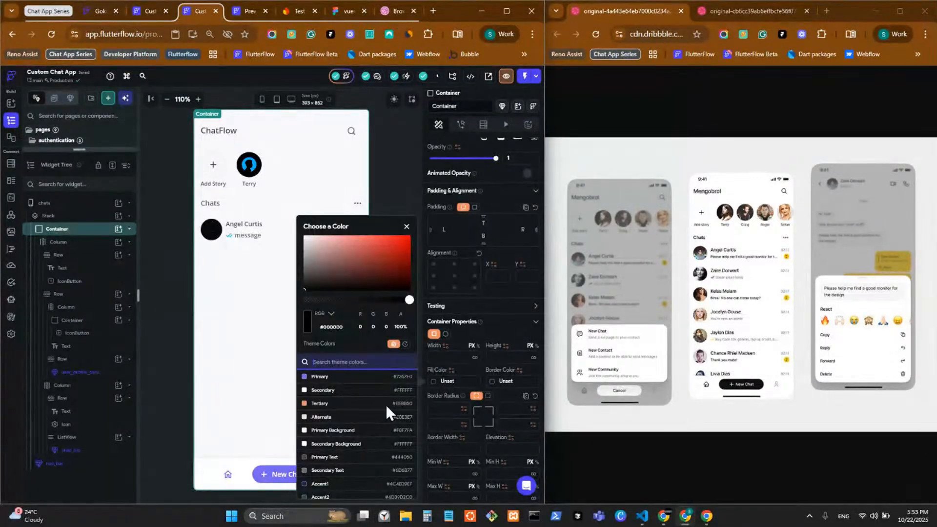
pyautogui.click(349, 430)
pyautogui.click(178, 210)
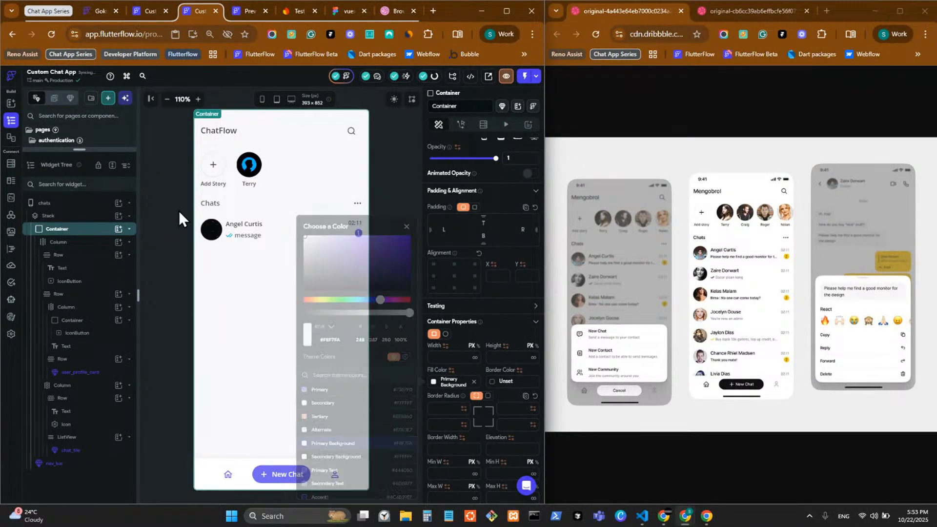
# Set the chats page background to Secondary Background and launch a live preview
pyautogui.click(375, 166)
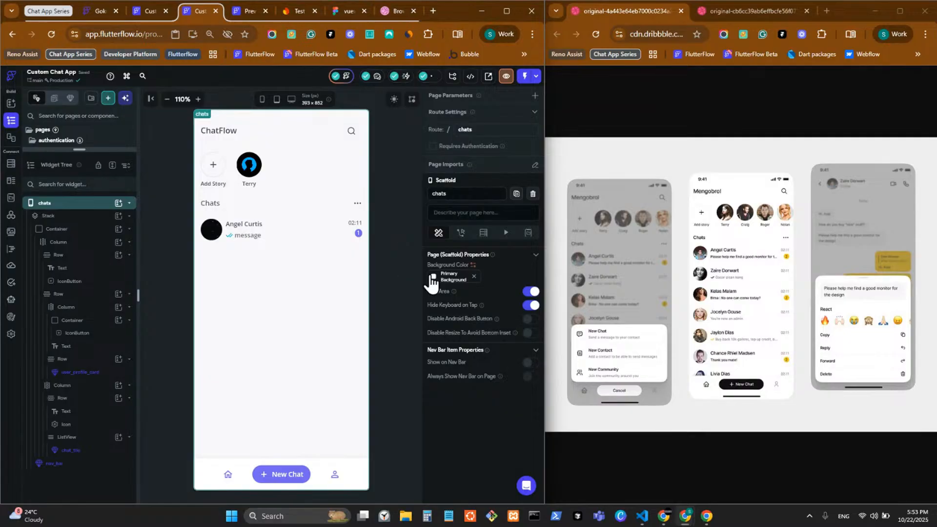
pyautogui.click(434, 277)
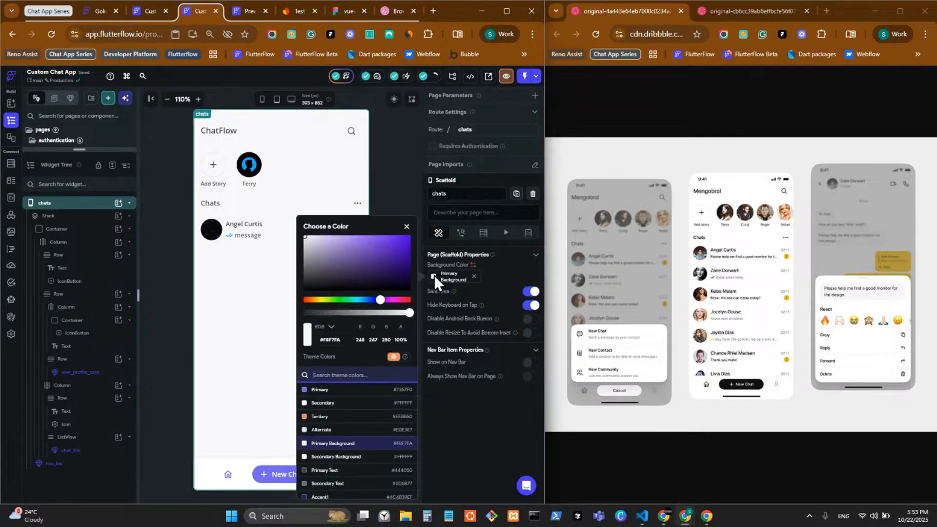
pyautogui.click(357, 459)
pyautogui.click(394, 177)
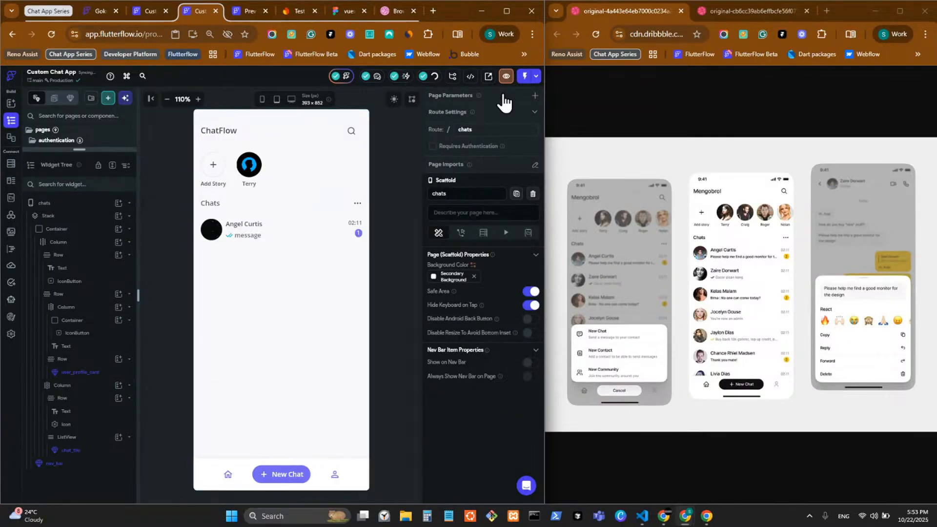
pyautogui.click(506, 76)
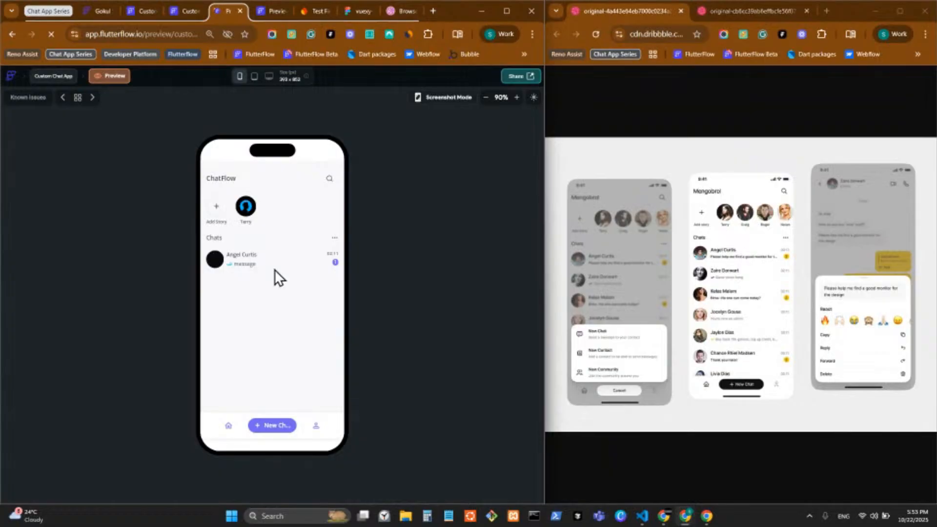
# Return to the editor, select nav_bar and the chats page, and bring the local ChatFlow app forward
pyautogui.click(185, 10)
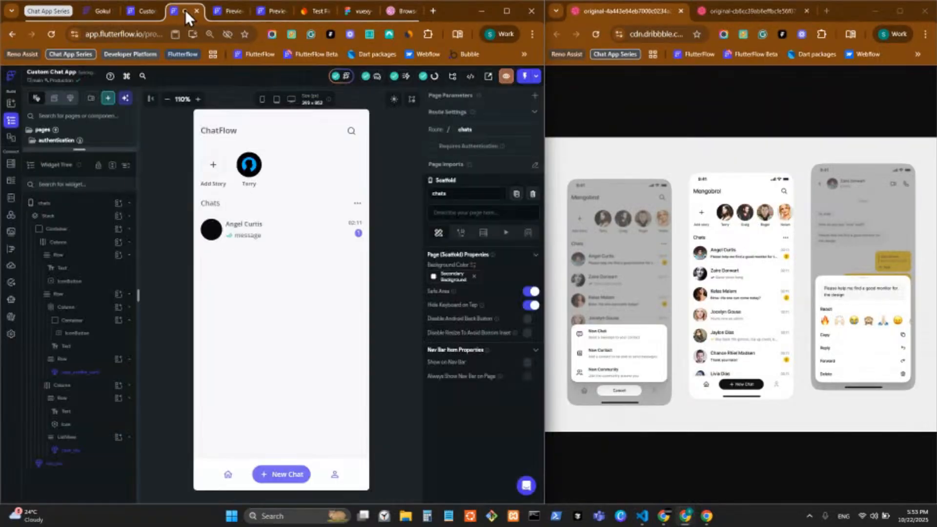
pyautogui.click(361, 467)
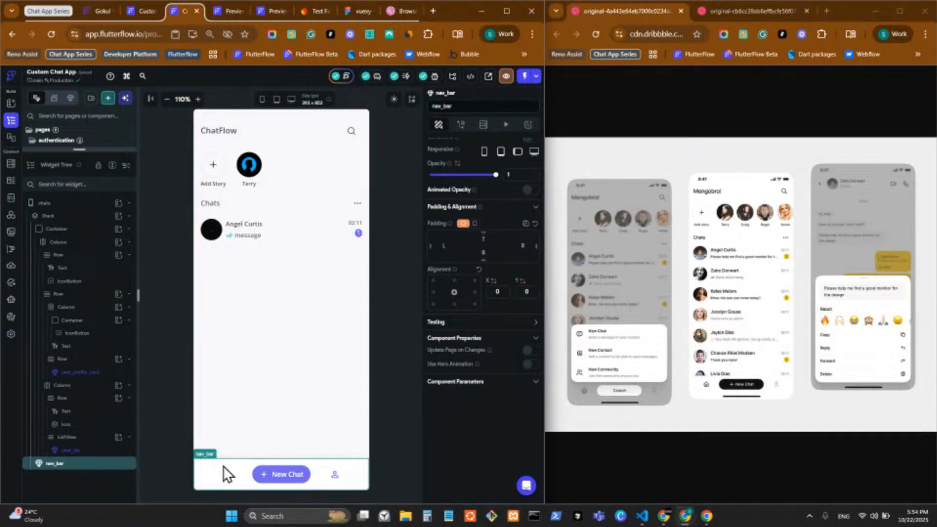
pyautogui.click(380, 455)
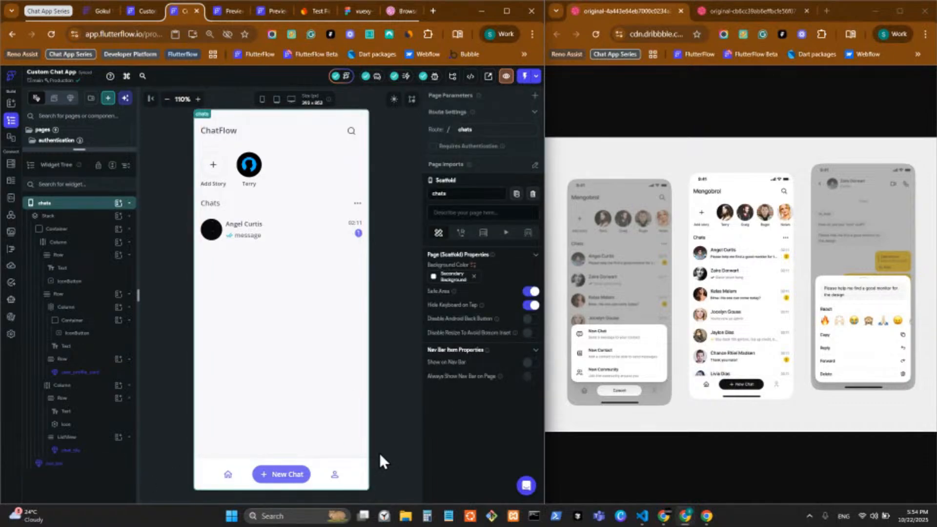
pyautogui.click(706, 515)
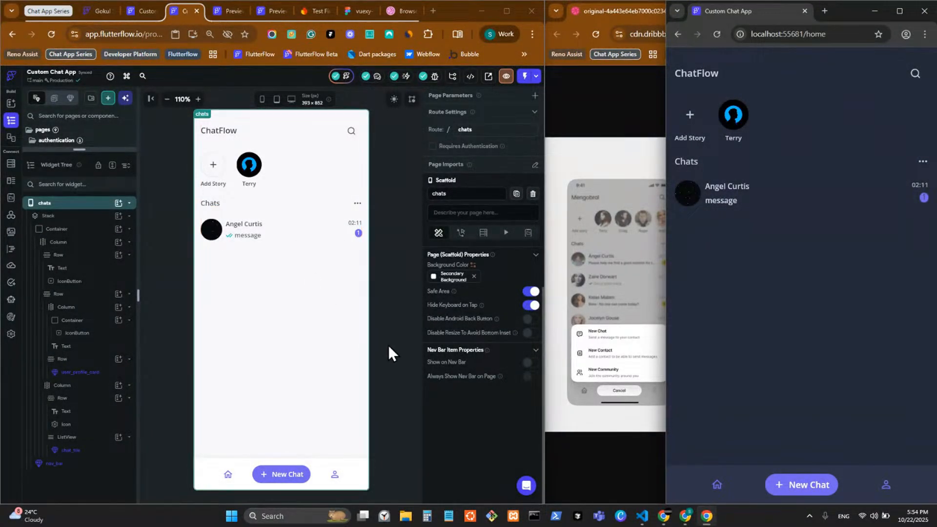
# Switch off Safe Area on the chats page and select the Container wrapping its content
pyautogui.click(390, 409)
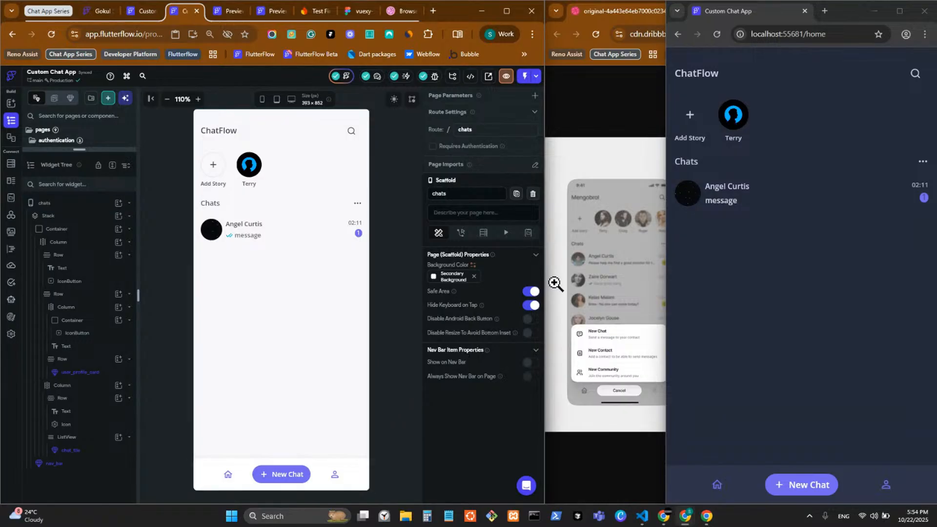
pyautogui.click(532, 292)
pyautogui.hotkey('alt', 'Tab')
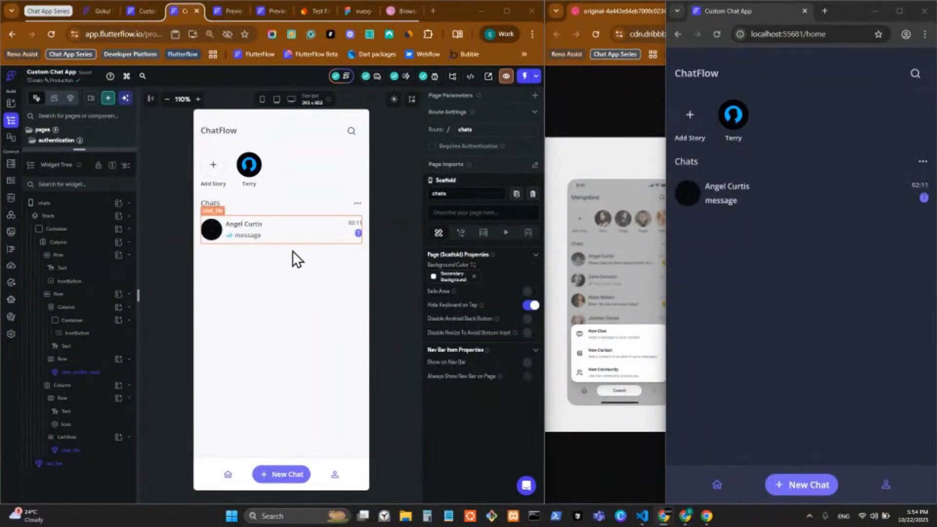
pyautogui.click(94, 229)
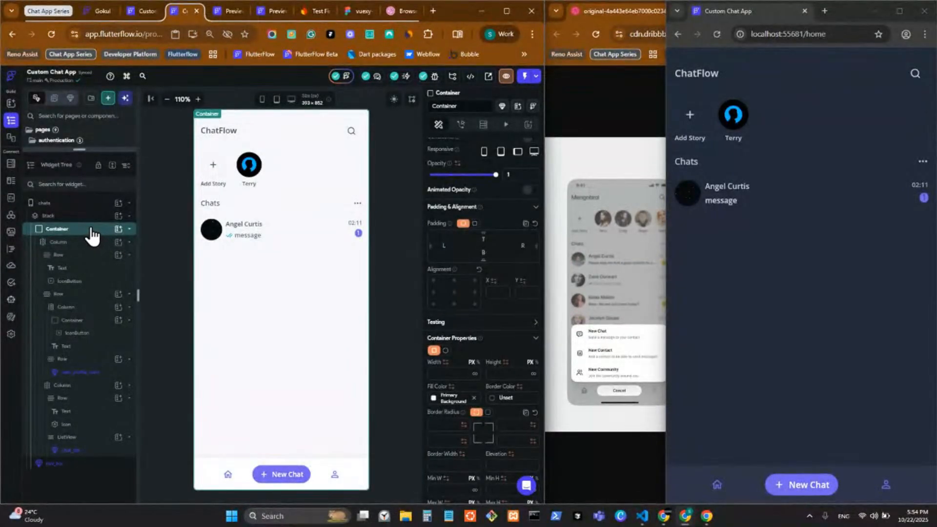
# Turn the Container into a component named chat_list and file it under the chats components folder
pyautogui.rightClick(94, 231)
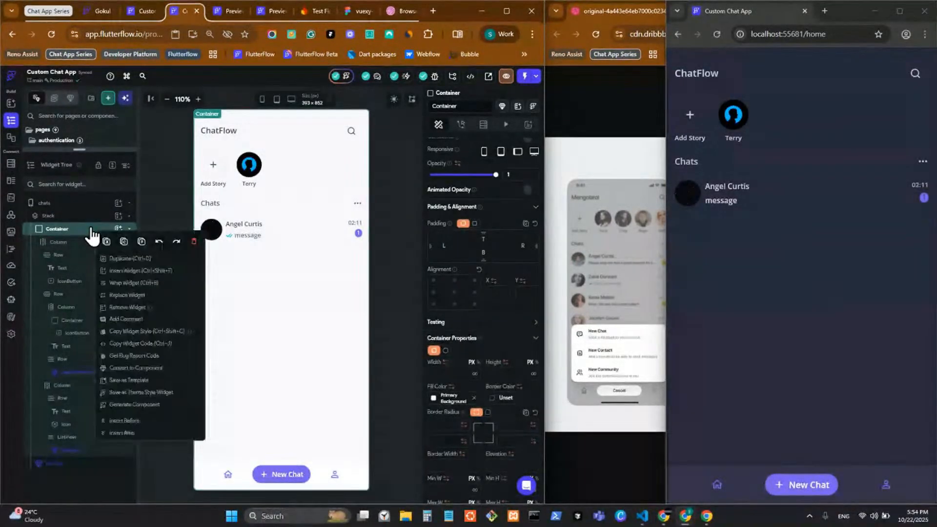
pyautogui.click(145, 369)
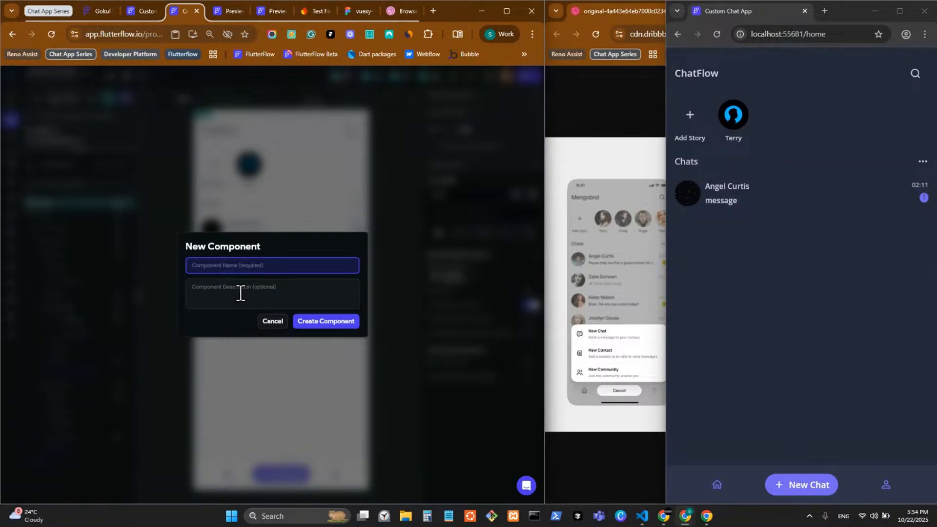
pyautogui.write('chat')
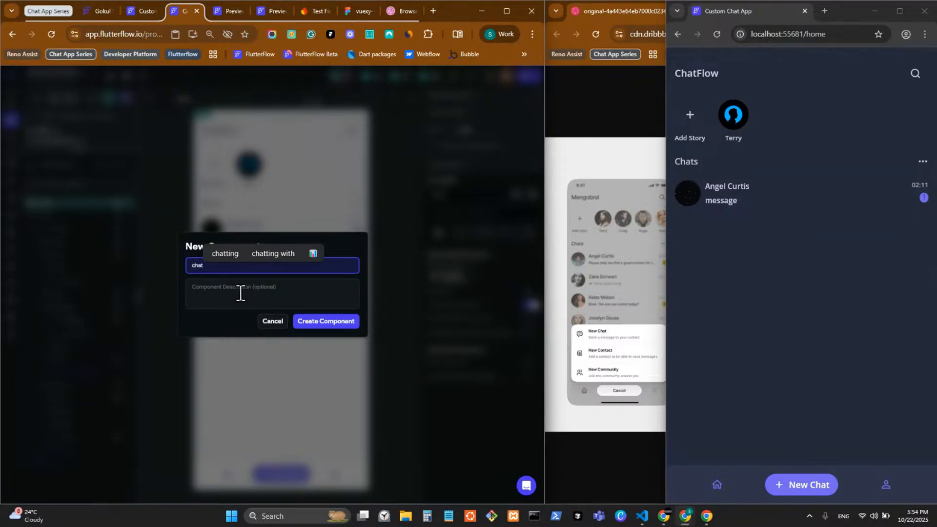
pyautogui.write('_lists')
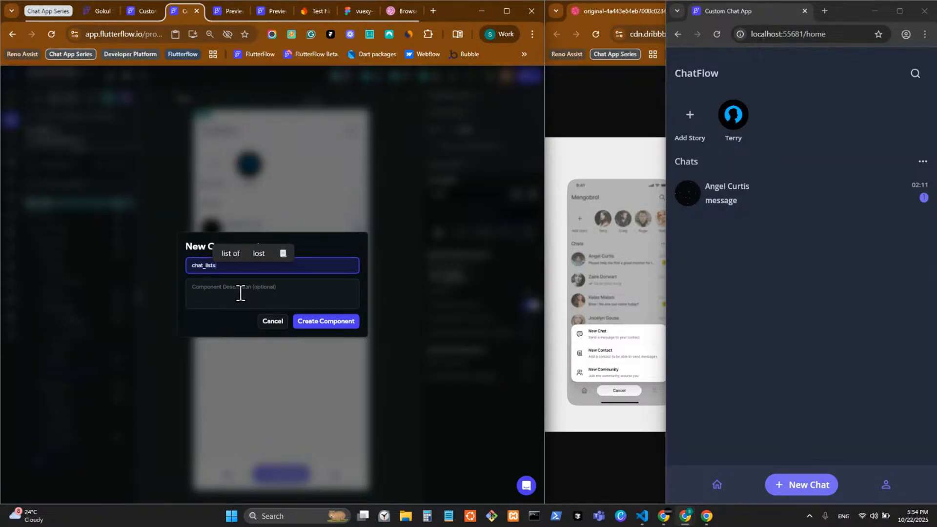
pyautogui.press('BackSpace')
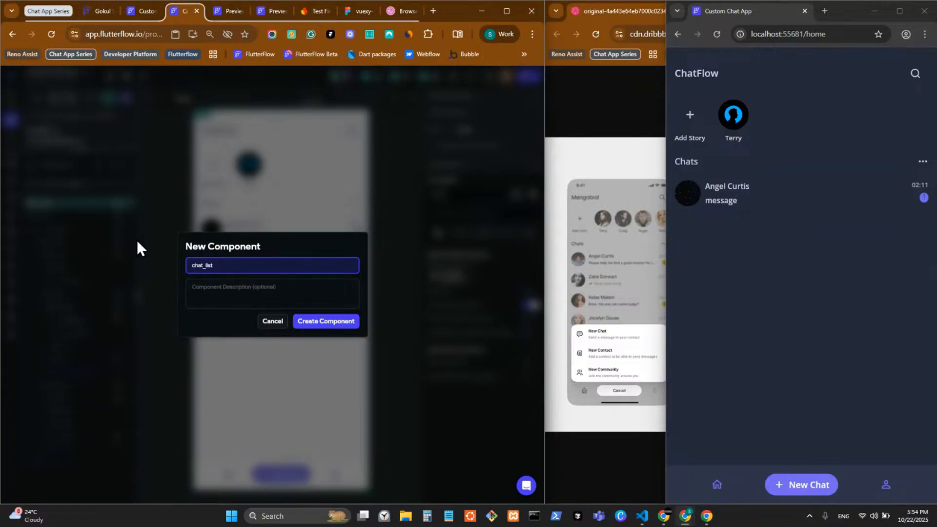
pyautogui.press('Return')
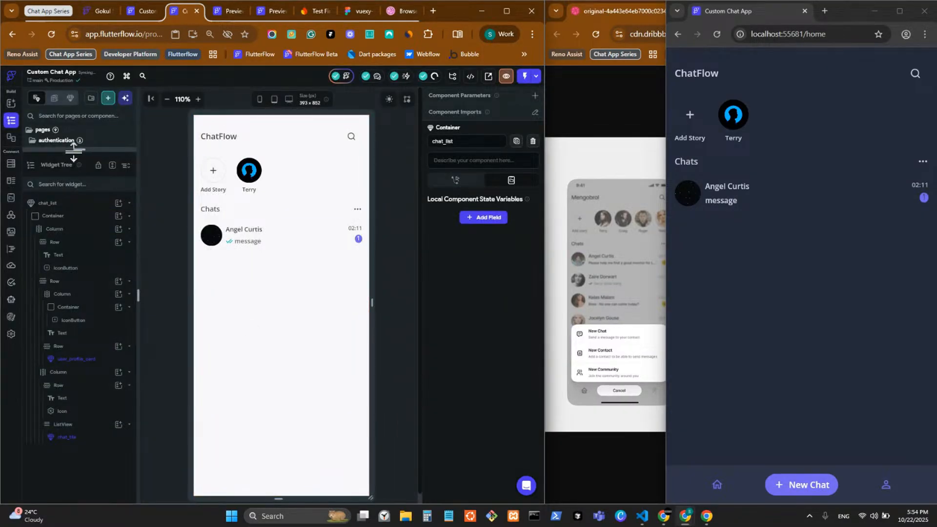
pyautogui.moveTo(78, 149); pyautogui.dragTo(92, 504)
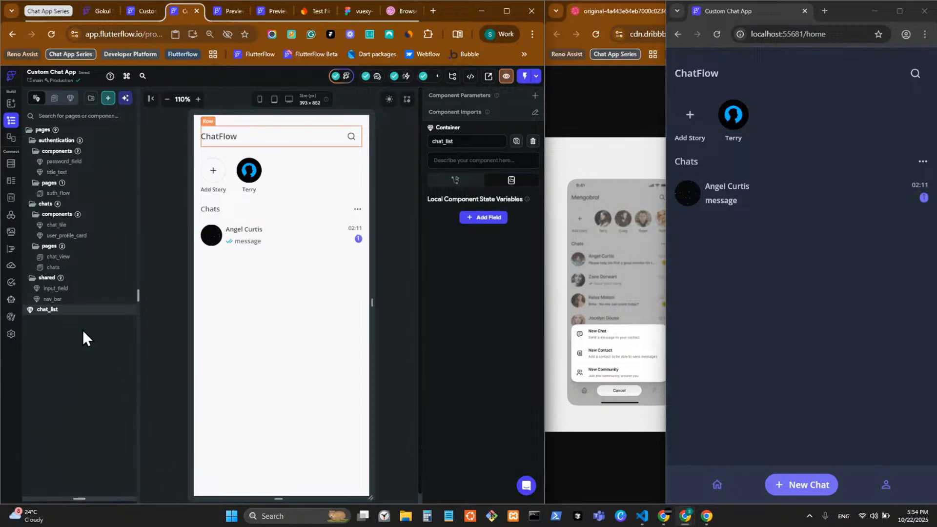
pyautogui.moveTo(56, 311); pyautogui.dragTo(82, 261)
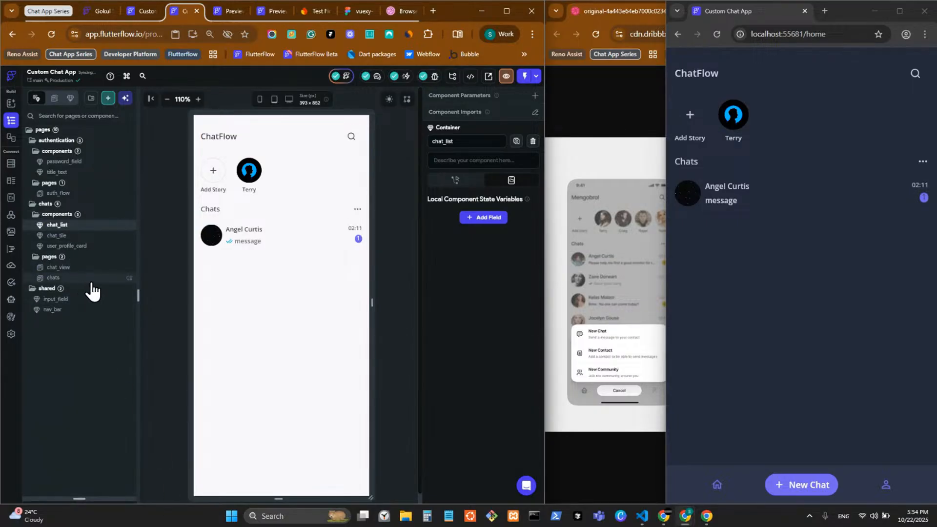
# Check the chats page's chat_list and nav_bar widgets, then expand the project page list
pyautogui.click(86, 277)
pyautogui.moveTo(118, 497); pyautogui.dragTo(80, 180)
pyautogui.click(87, 262)
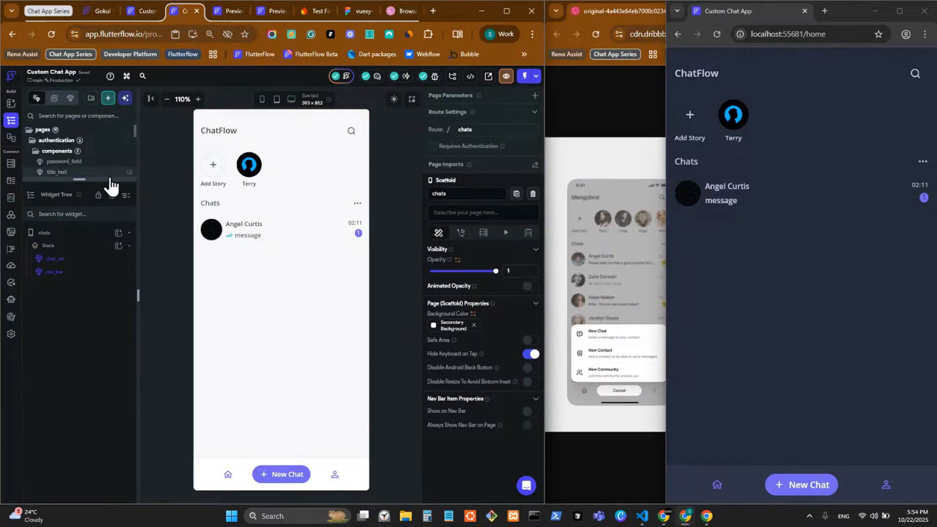
pyautogui.moveTo(104, 181); pyautogui.dragTo(105, 186)
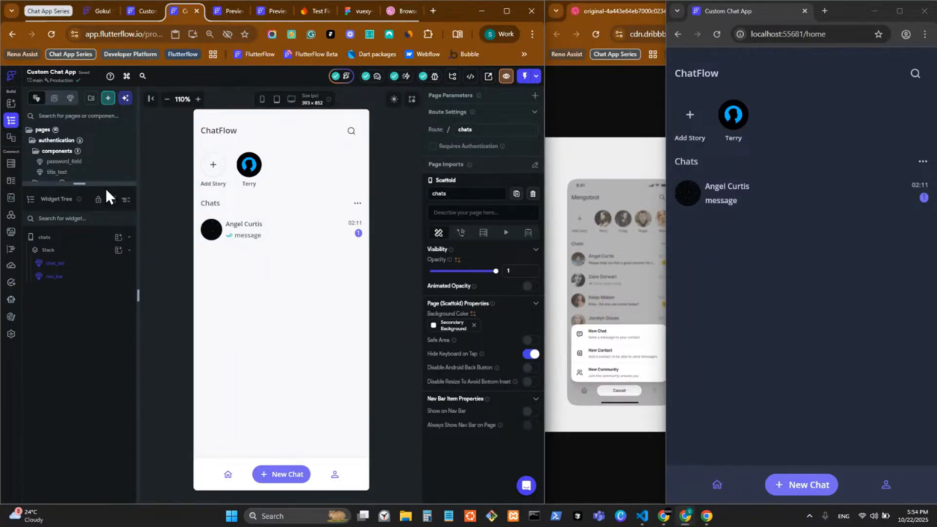
pyautogui.click(332, 472)
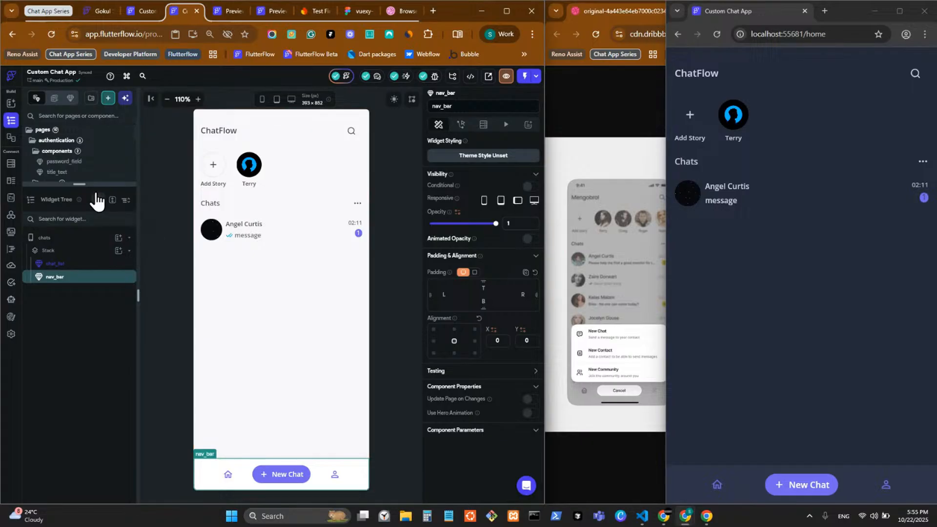
pyautogui.moveTo(101, 184); pyautogui.dragTo(100, 460)
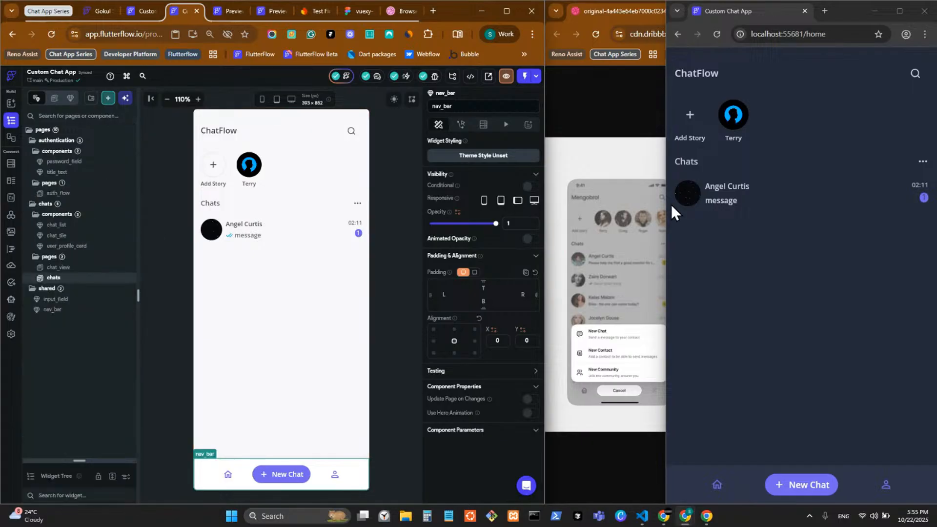
# Bring up and zoom the second Dribbble chat-screen mockup, then open the chat_view page
pyautogui.click(641, 169)
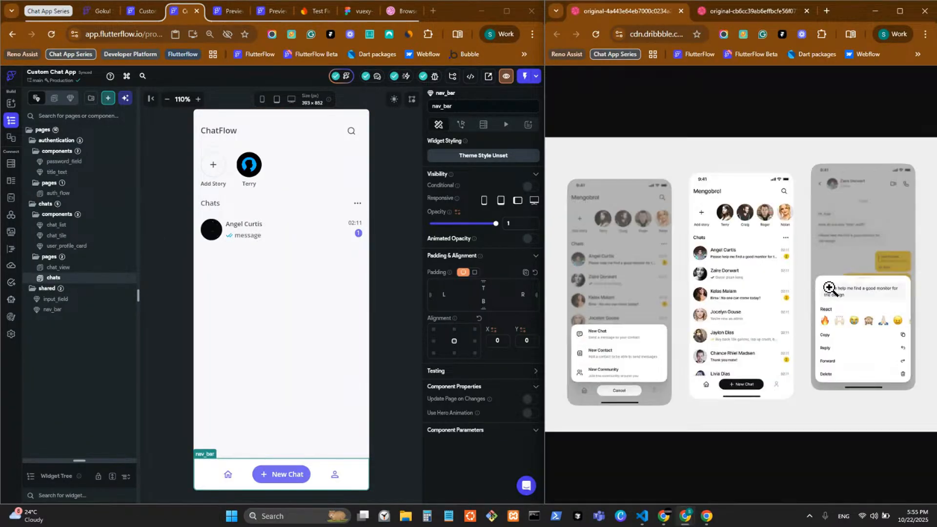
pyautogui.click(728, 14)
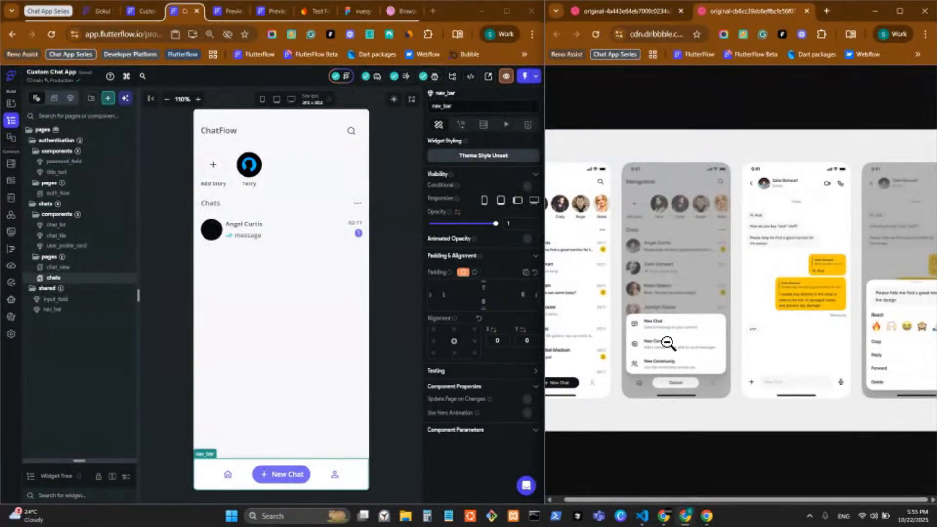
pyautogui.click(782, 392)
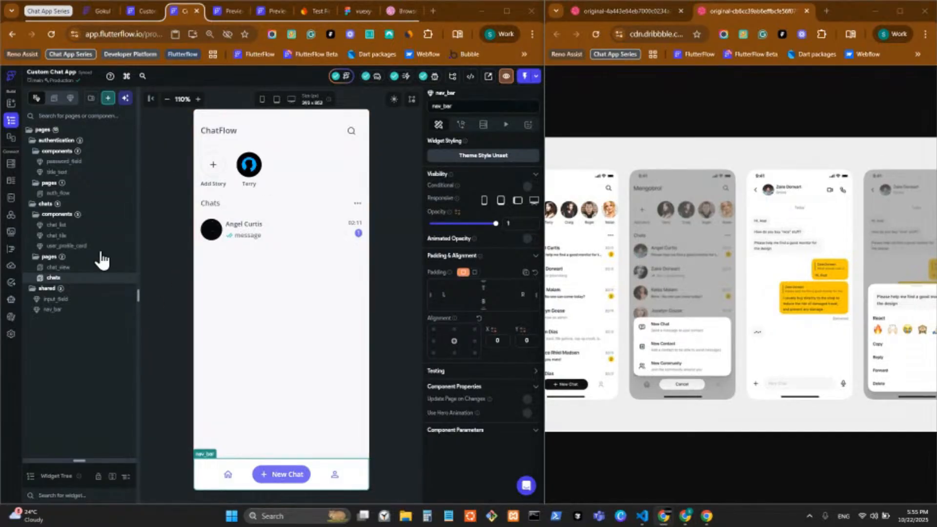
pyautogui.click(85, 267)
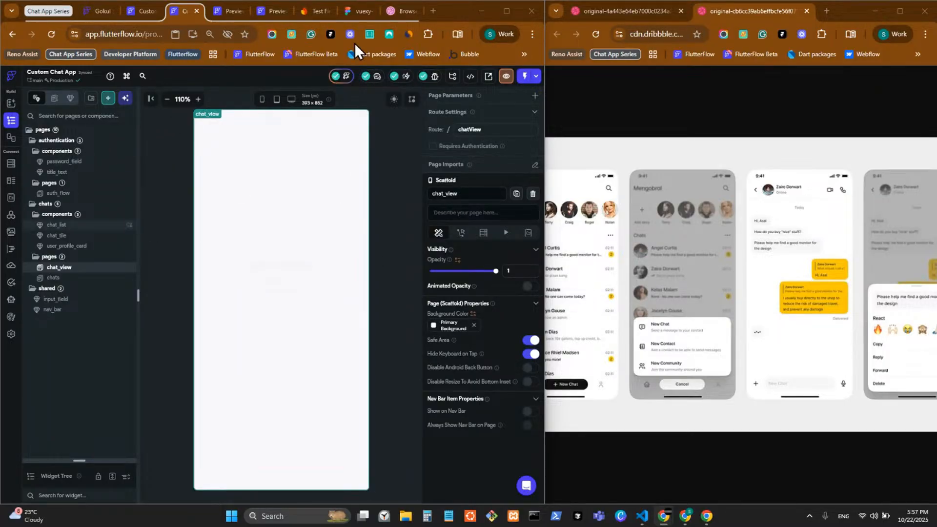
# Enlarge chat_view's widget tree and add a Column as the page's root widget
pyautogui.click(242, 169)
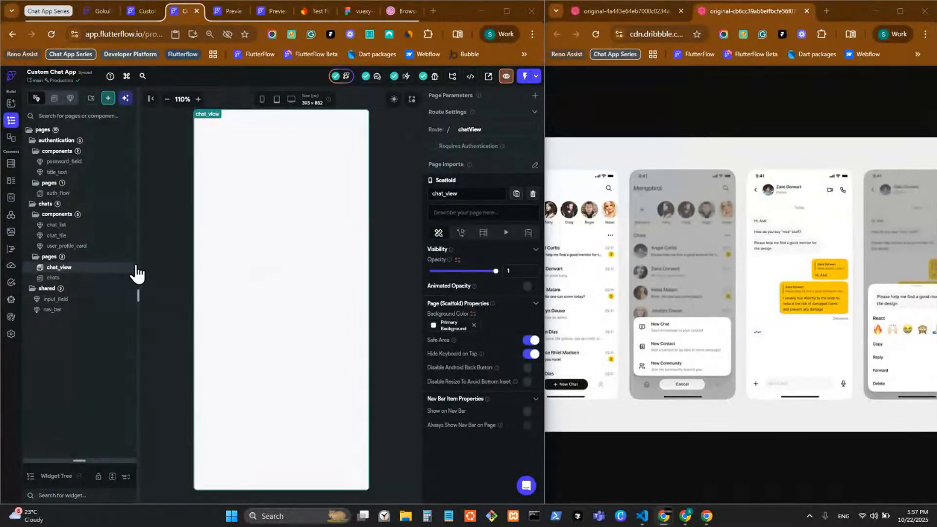
pyautogui.click(351, 252)
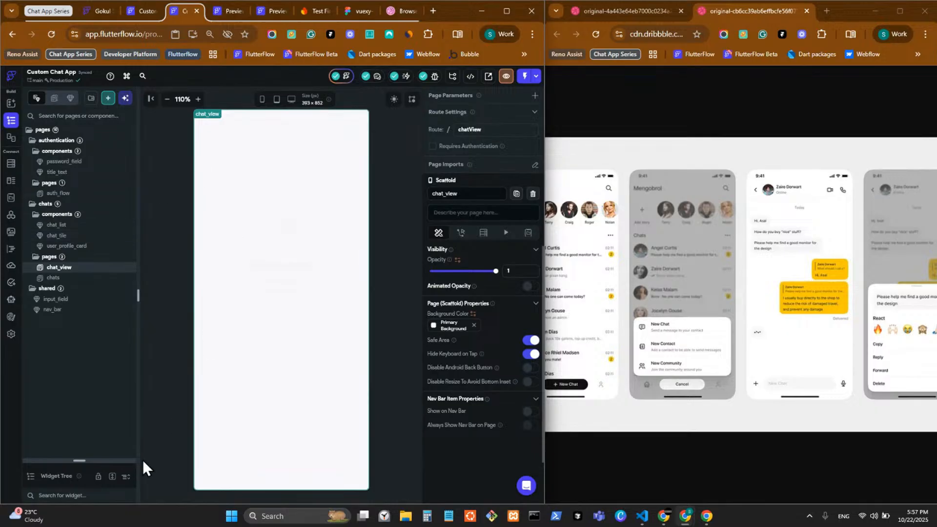
pyautogui.moveTo(114, 460); pyautogui.dragTo(122, 137)
pyautogui.moveTo(197, 110); pyautogui.dragTo(189, 55)
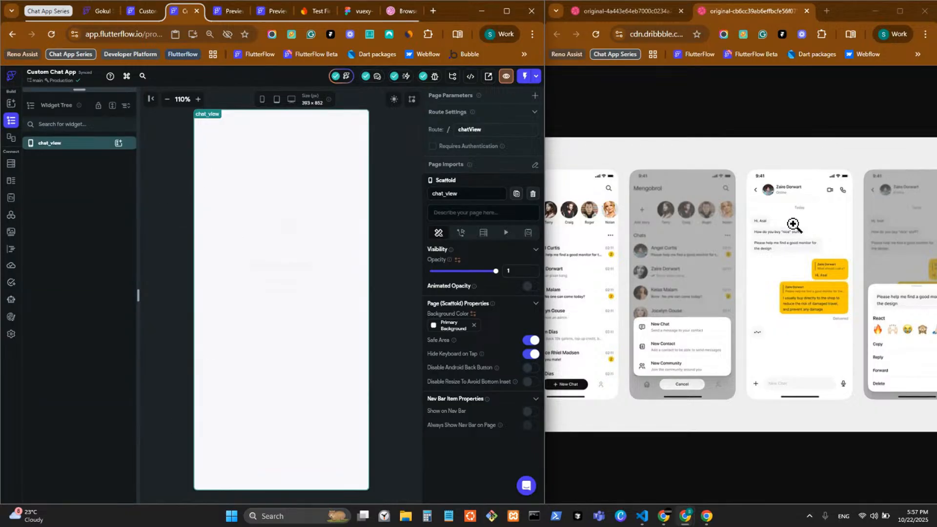
pyautogui.click(118, 143)
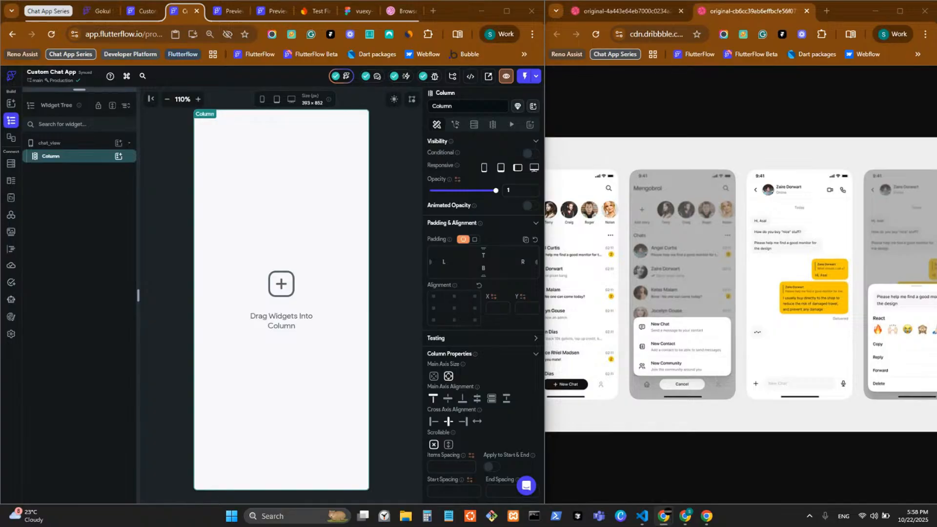
# Insert a Container into the Column and clear its fixed 100 width and height
pyautogui.click(117, 156)
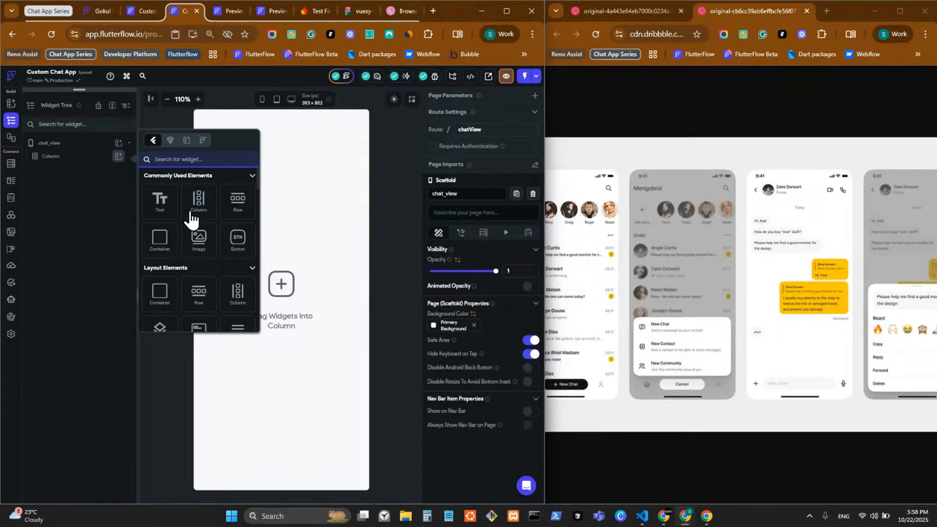
pyautogui.click(151, 244)
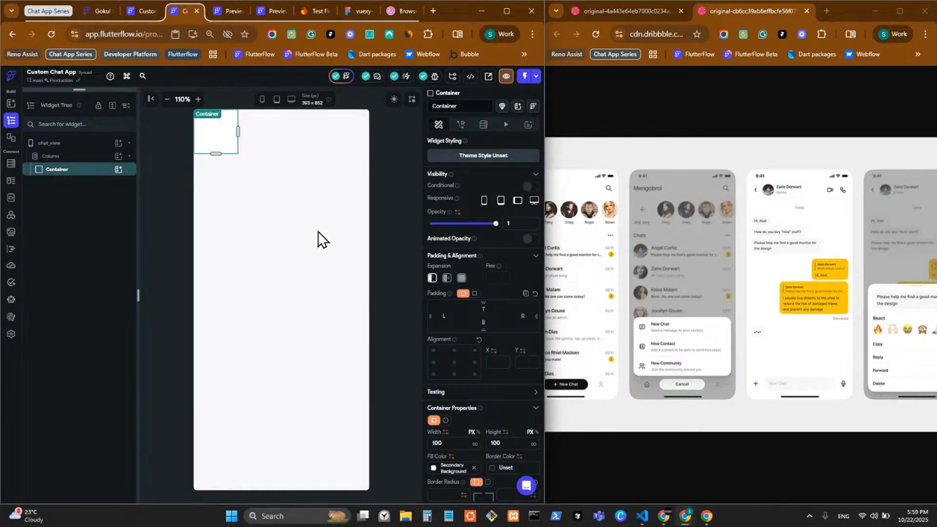
pyautogui.click(443, 446)
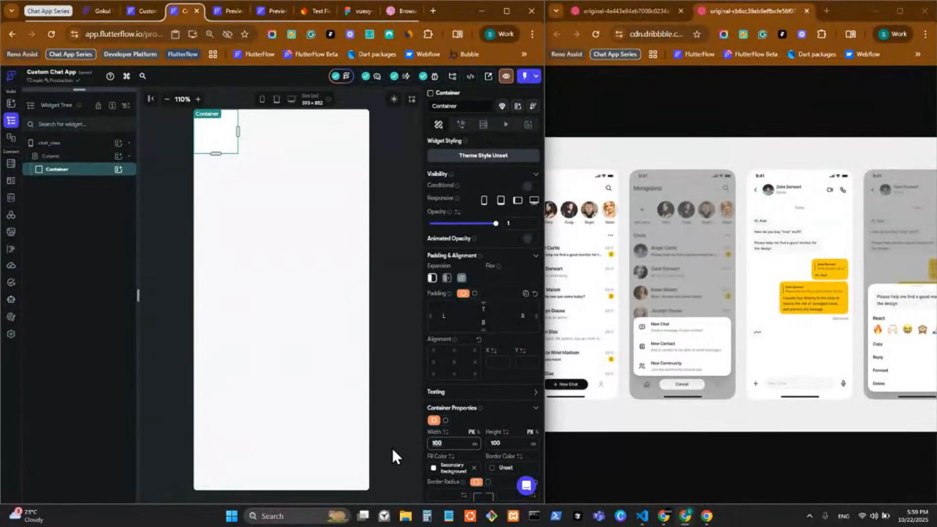
pyautogui.press('BackSpace')
pyautogui.moveTo(512, 445); pyautogui.dragTo(472, 445)
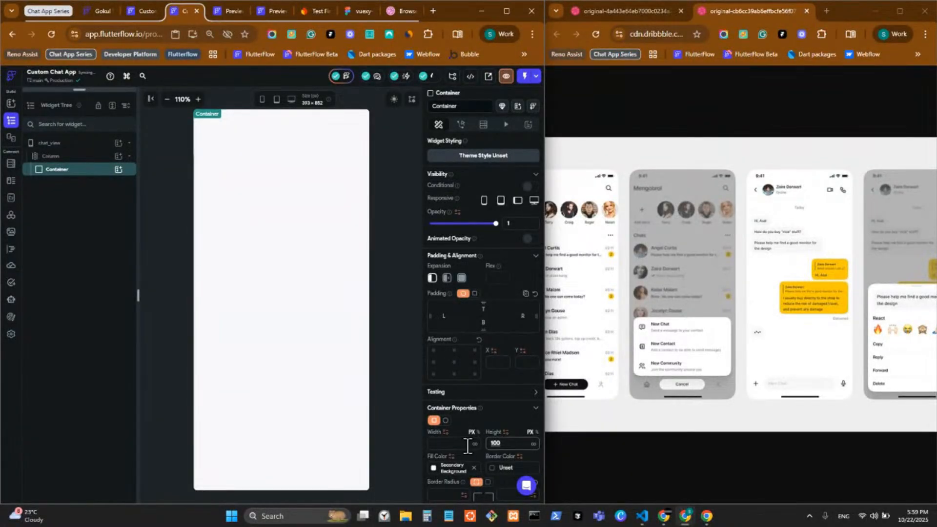
pyautogui.press('BackSpace')
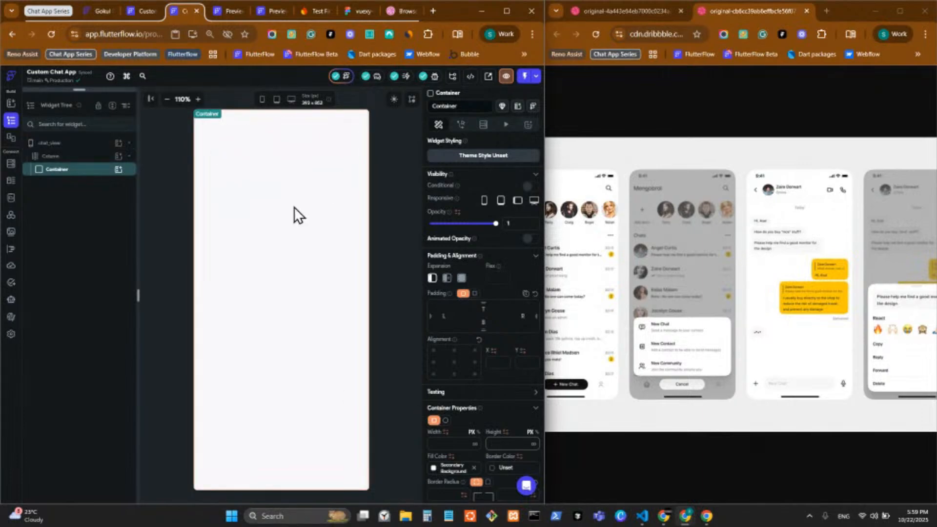
pyautogui.hotkey('alt', 'Tab')
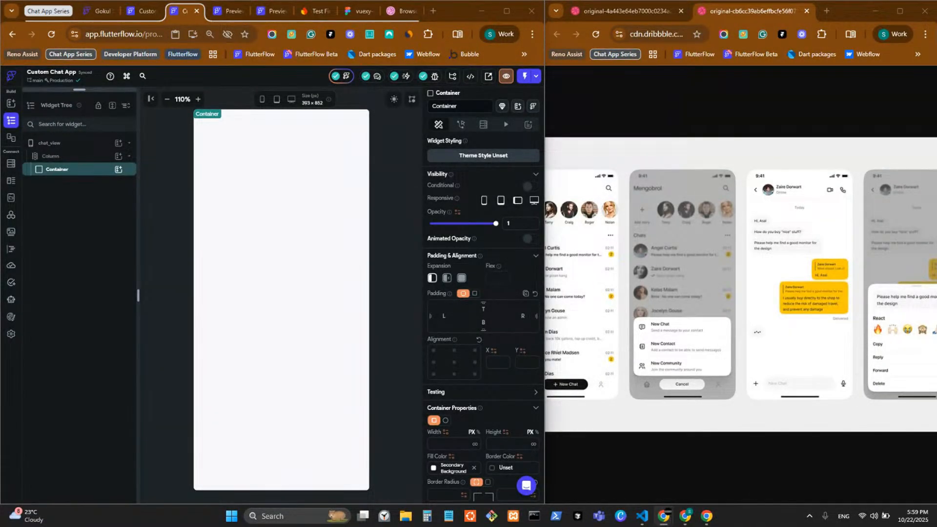
# Insert a Row into the Container and give it uniform padding of 16
pyautogui.click(122, 171)
pyautogui.click(119, 170)
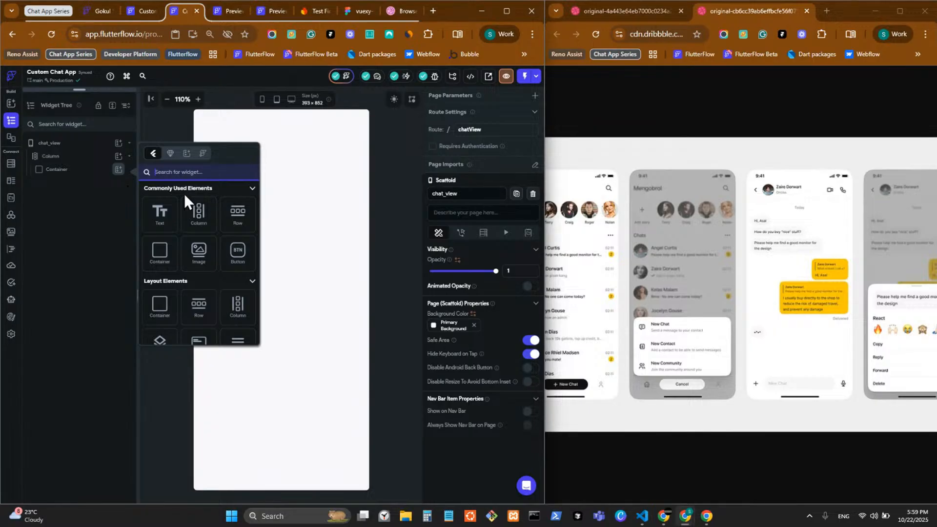
pyautogui.click(254, 128)
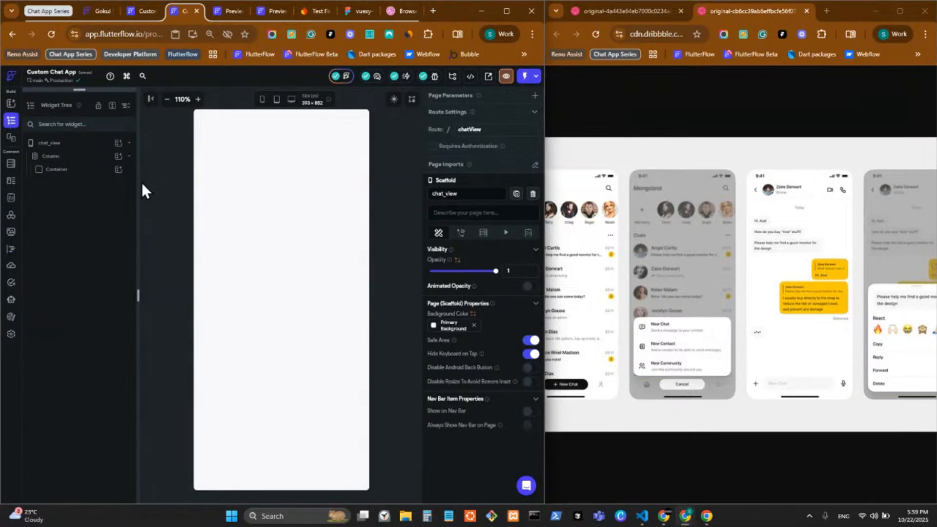
pyautogui.click(118, 170)
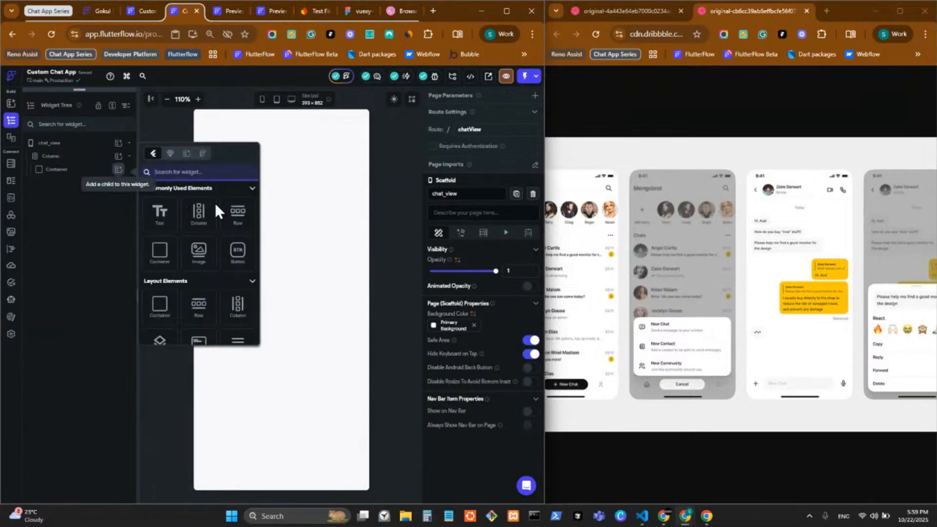
pyautogui.click(244, 225)
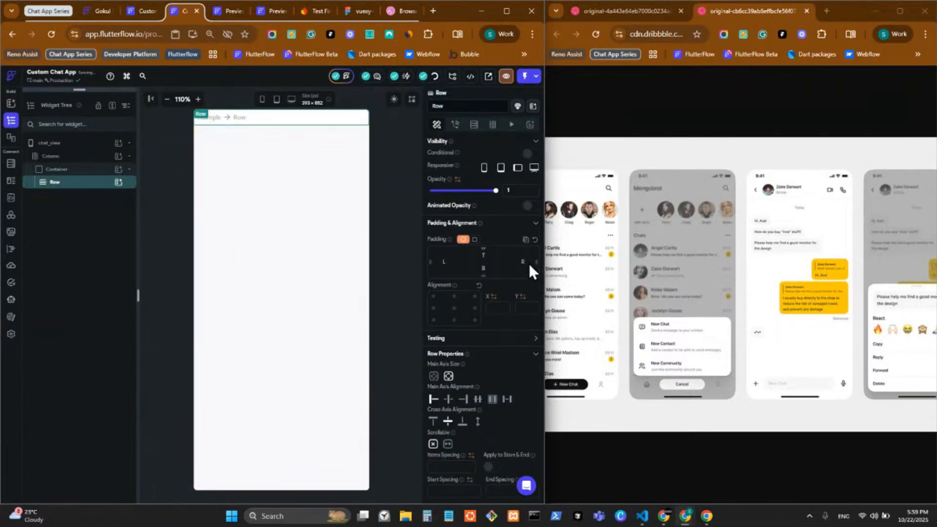
pyautogui.click(475, 240)
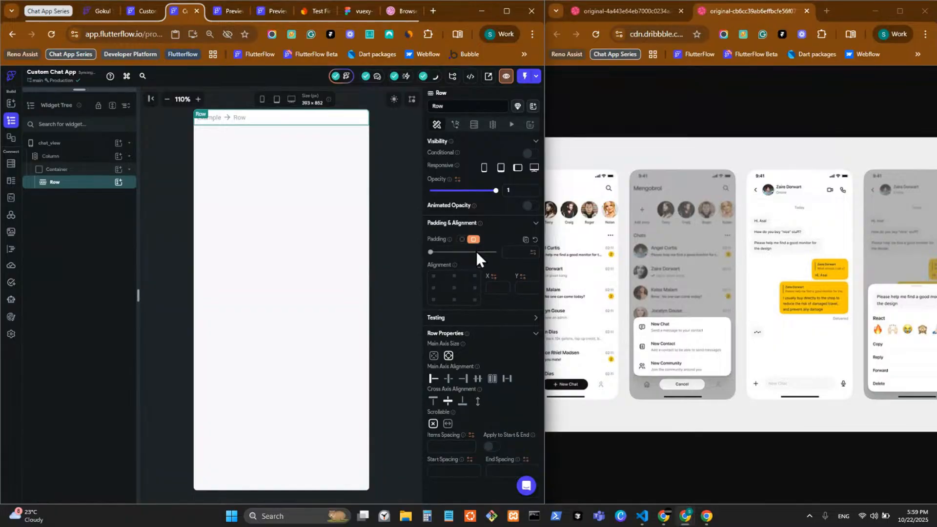
pyautogui.click(517, 253)
pyautogui.write('16')
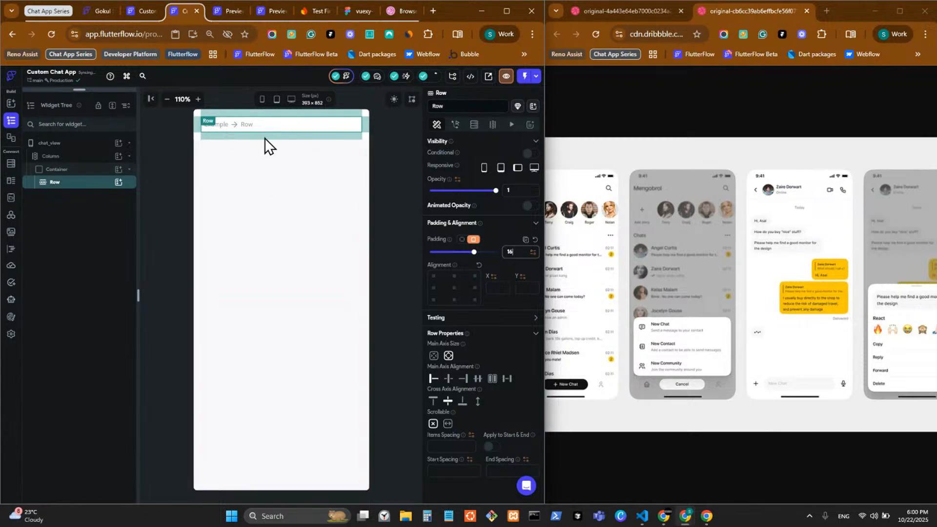
pyautogui.click(373, 209)
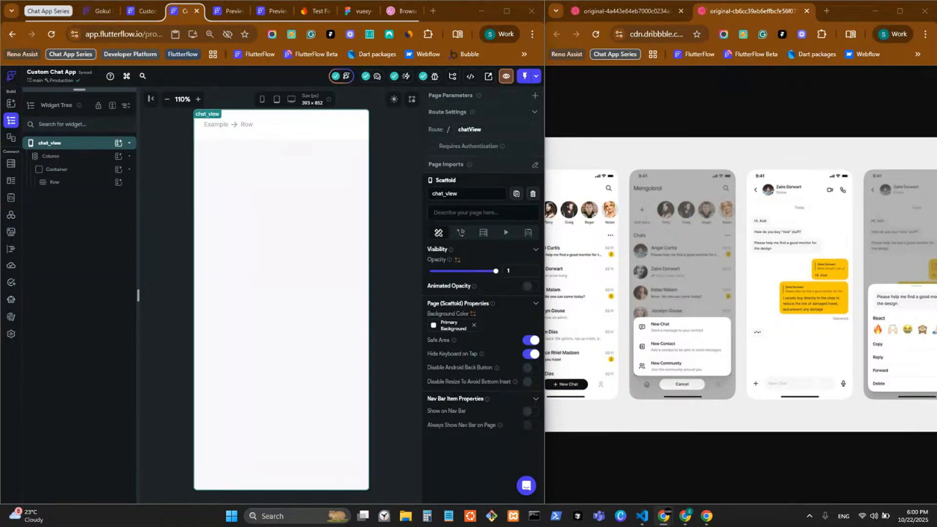
pyautogui.click(247, 127)
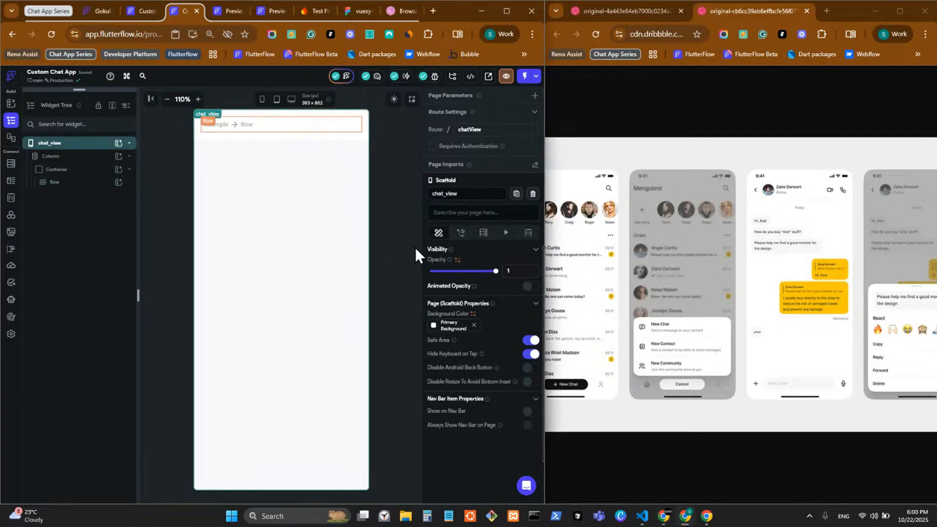
# Add an IconButton to the Row by searching 'butt' in the widget picker
pyautogui.click(117, 182)
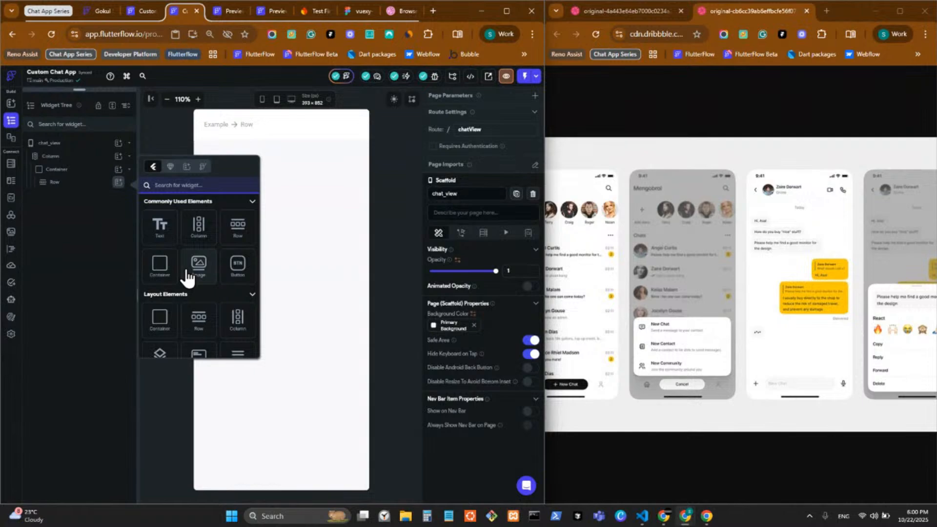
pyautogui.scroll(-3, 188, 278)
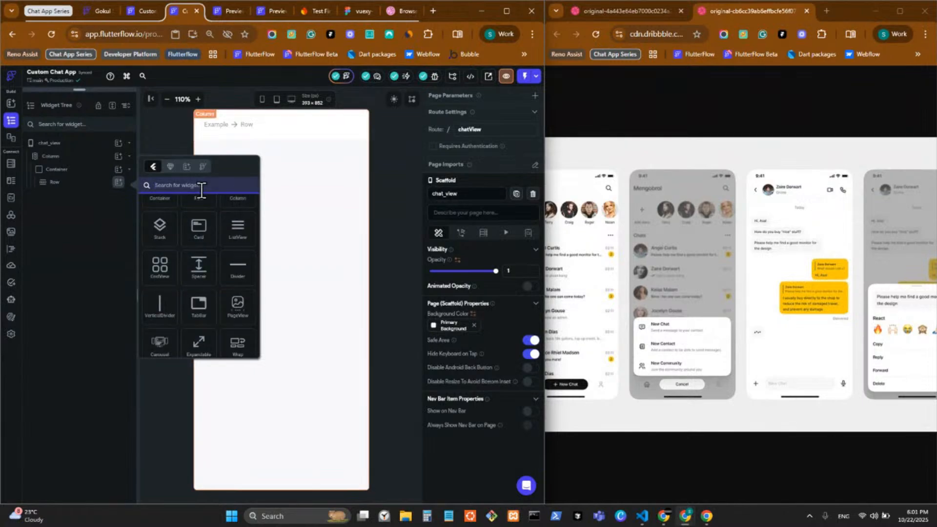
pyautogui.write('ico')
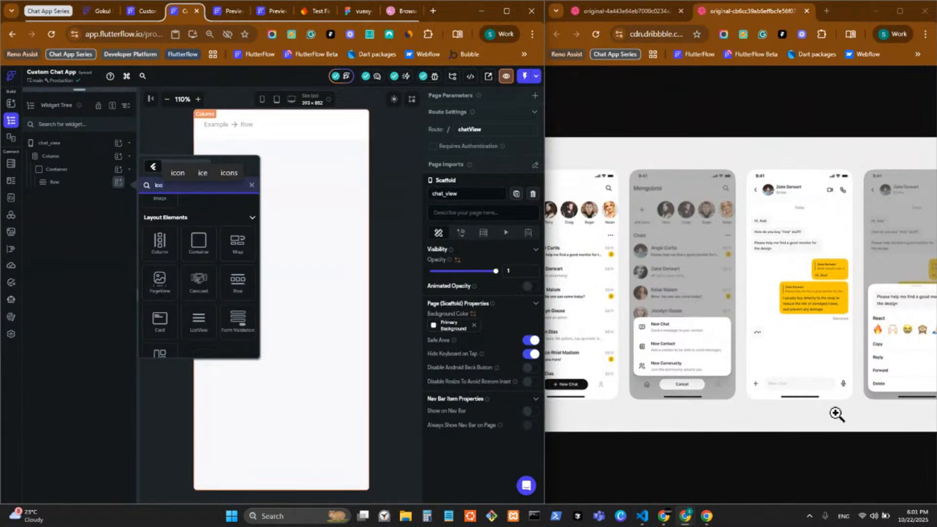
pyautogui.write('n')
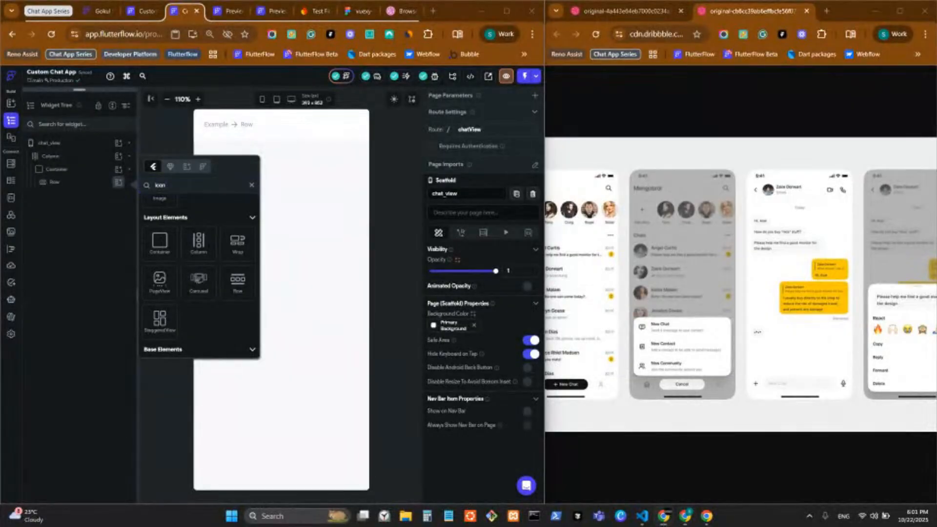
pyautogui.click(172, 186)
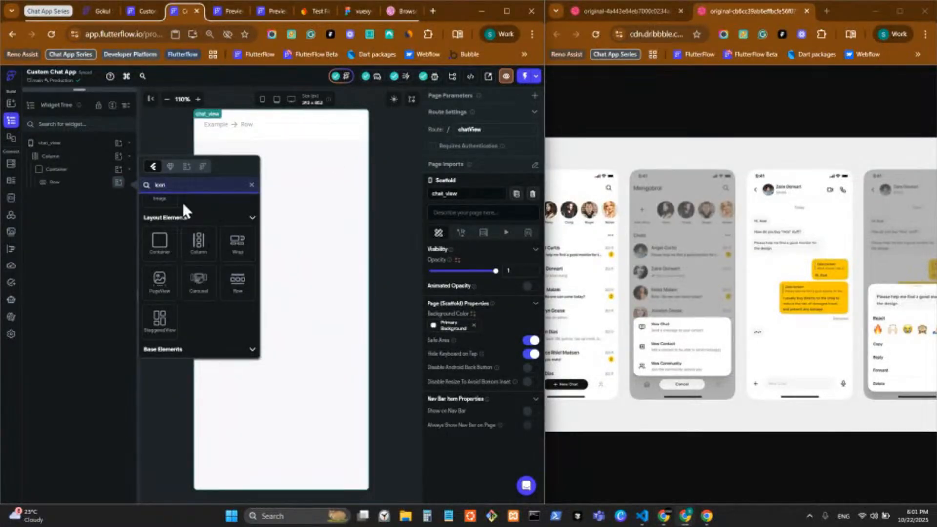
pyautogui.write('butt')
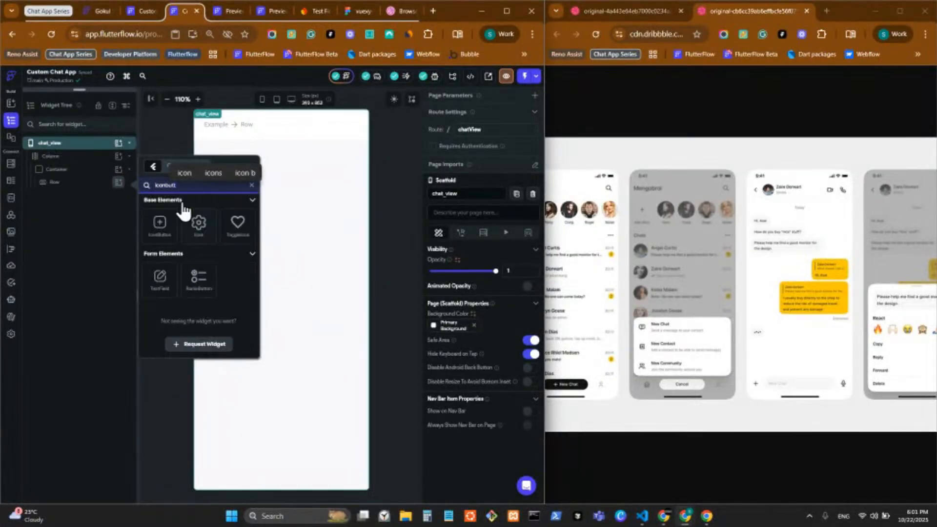
pyautogui.click(163, 242)
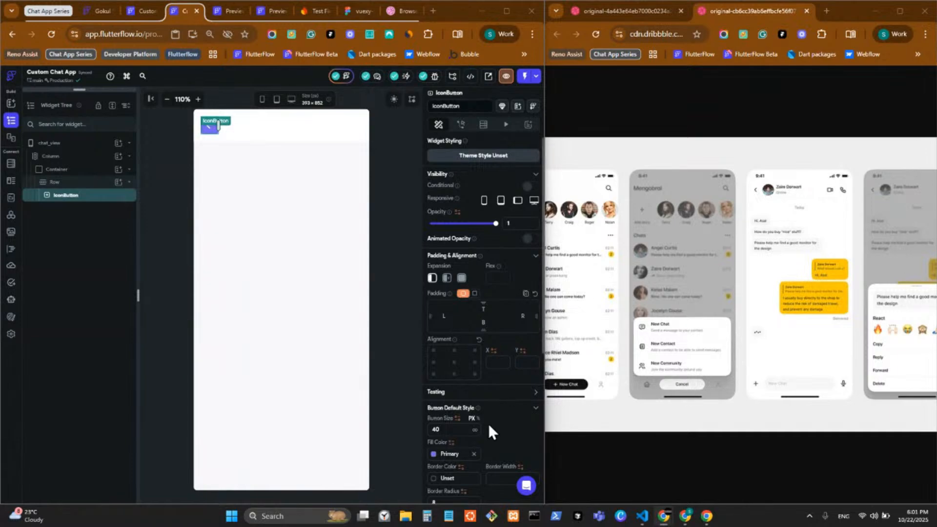
pyautogui.scroll(-4, 487, 423)
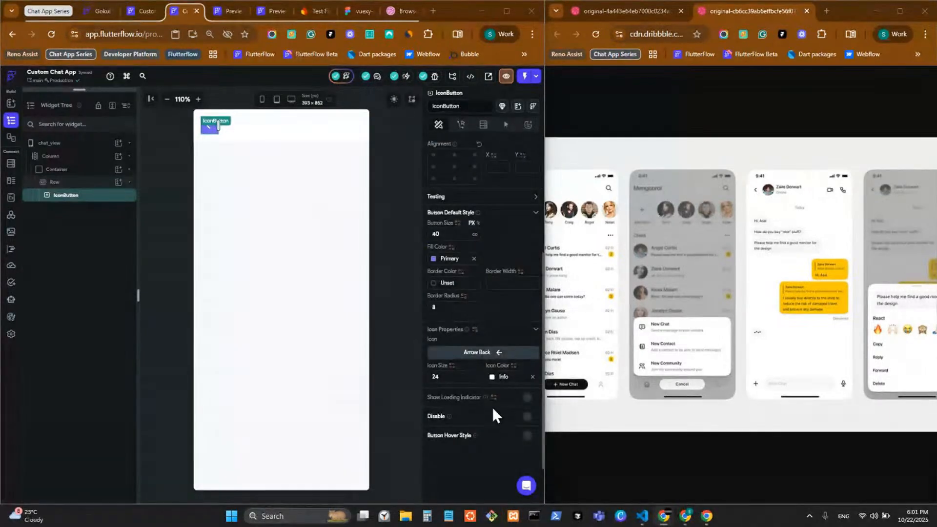
# Remove the back-arrow button's fill colour and make its arrow icon the theme Primary colour
pyautogui.click(473, 258)
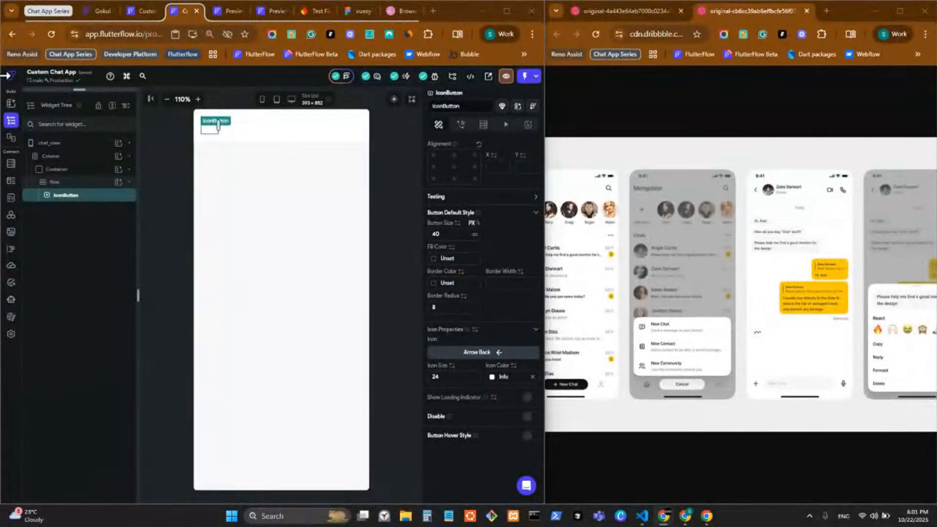
pyautogui.click(491, 377)
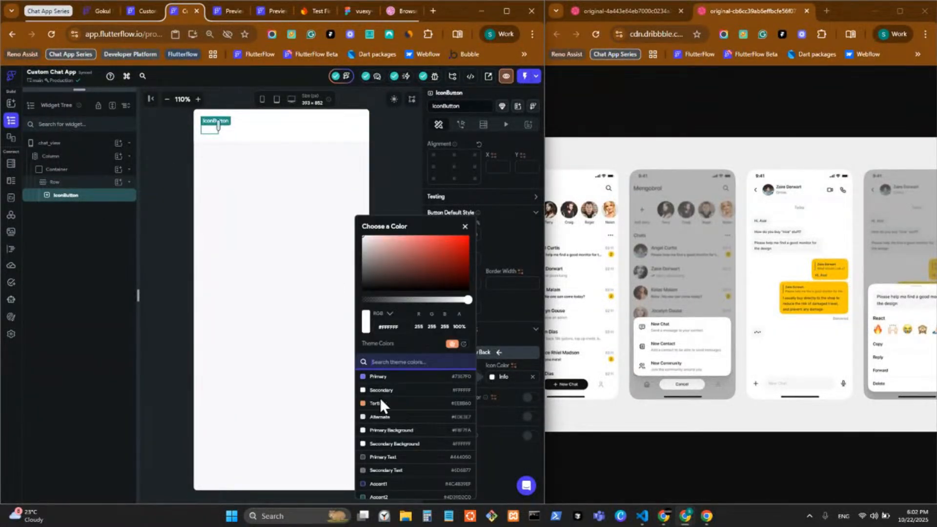
pyautogui.click(390, 377)
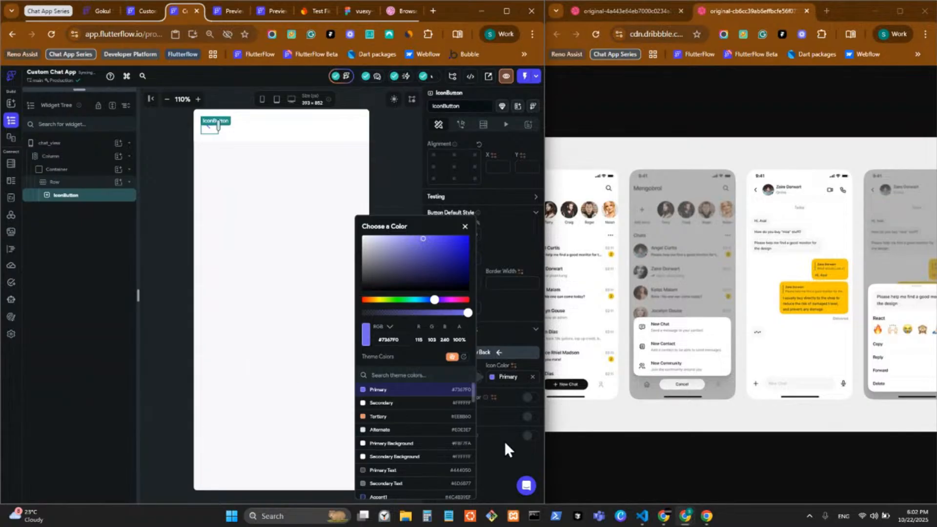
pyautogui.click(504, 441)
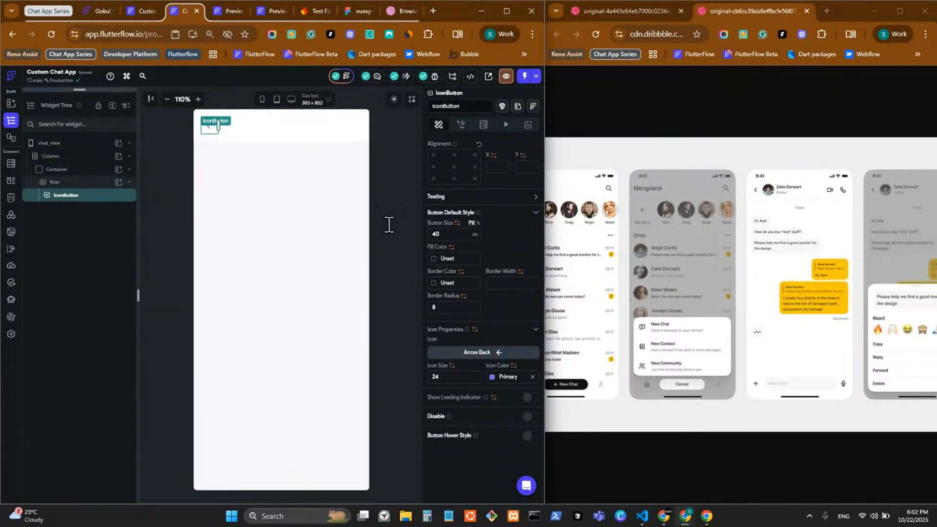
pyautogui.click(118, 181)
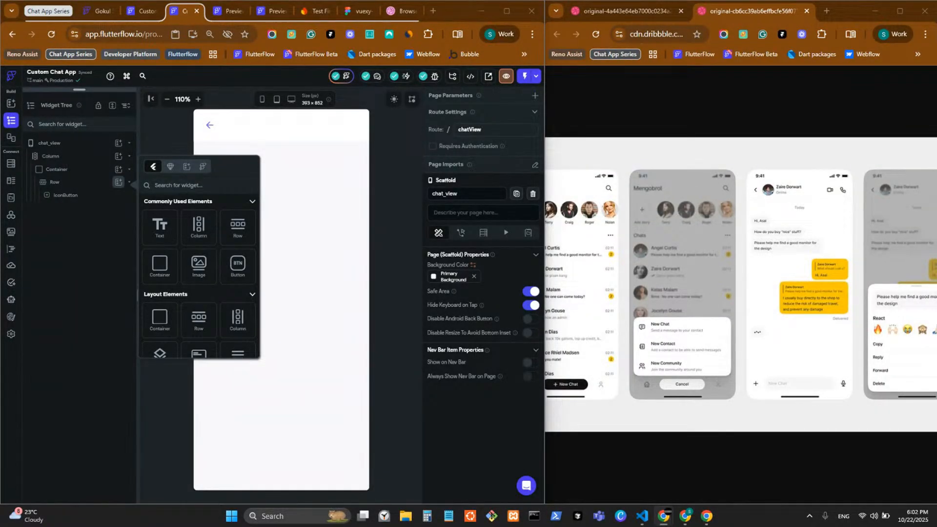
pyautogui.moveTo(890, 337); pyautogui.dragTo(851, 317)
pyautogui.click(677, 316)
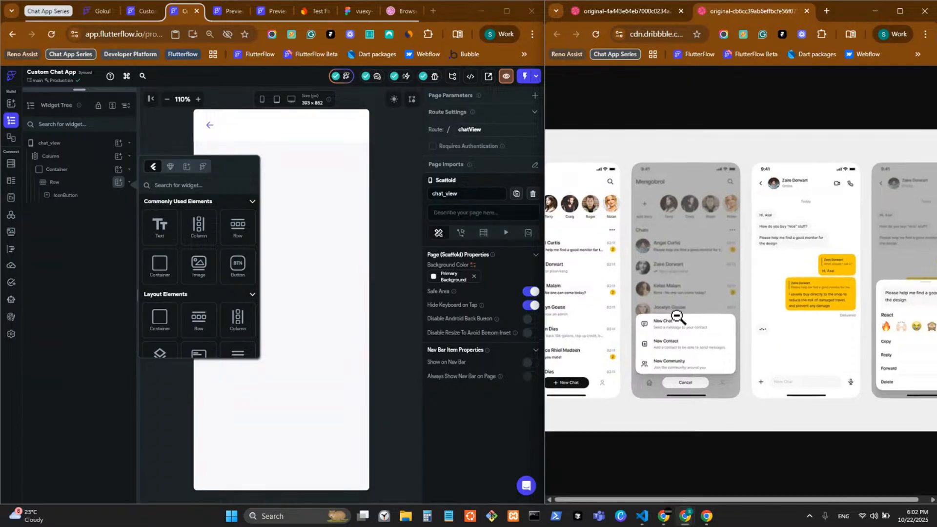
pyautogui.click(620, 11)
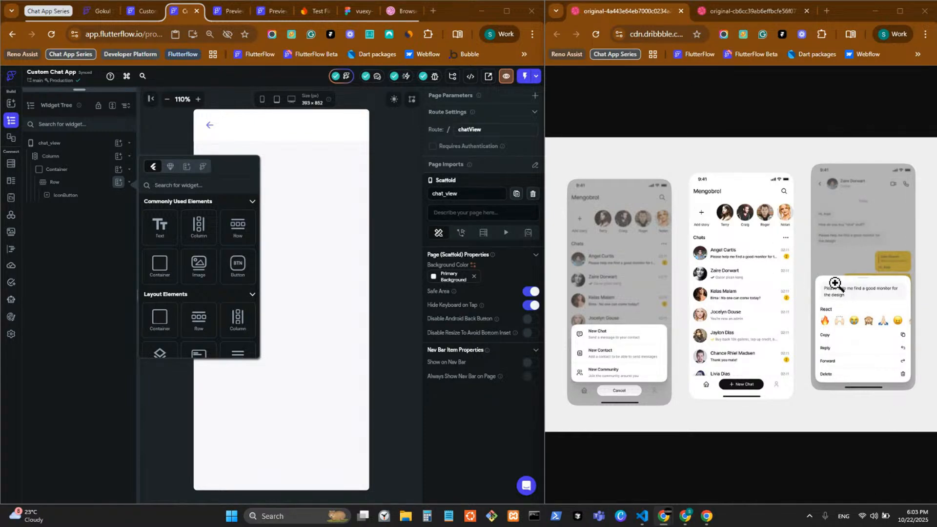
pyautogui.click(731, 19)
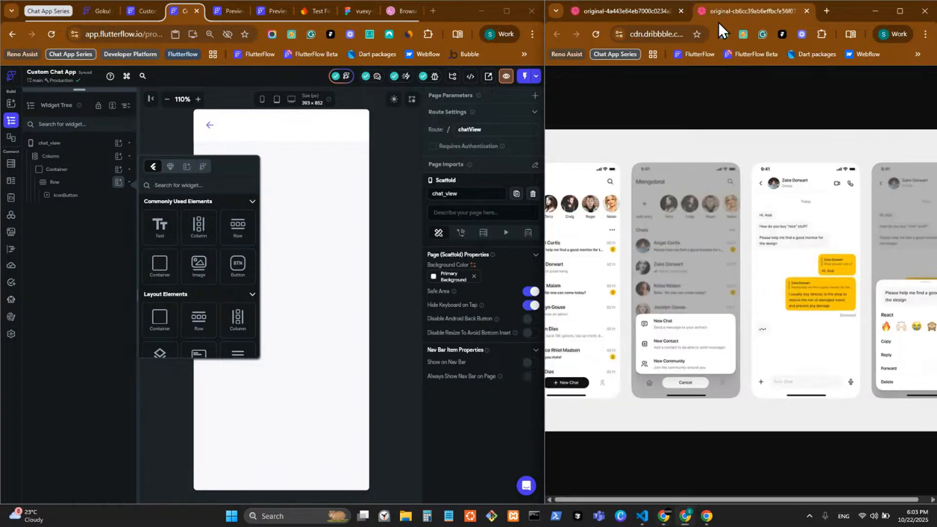
pyautogui.click(611, 13)
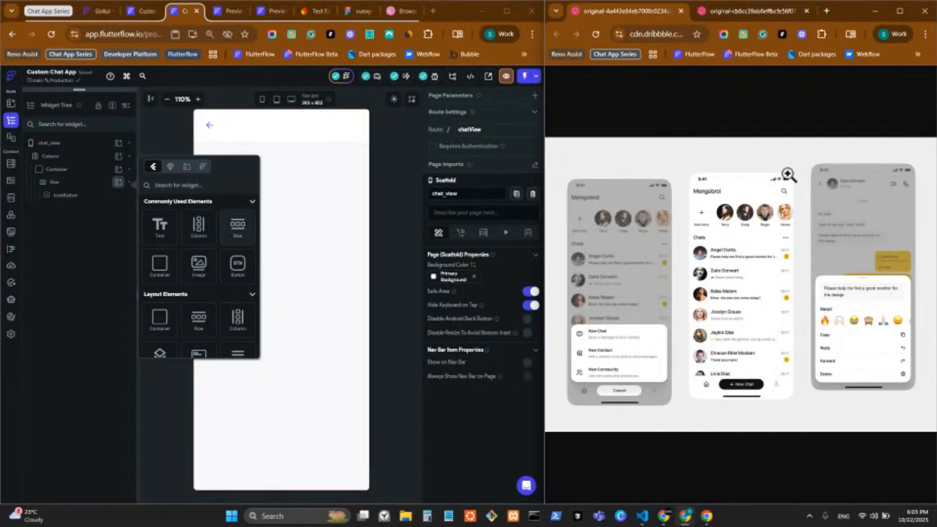
pyautogui.hotkey('ctrl', 'Tab')
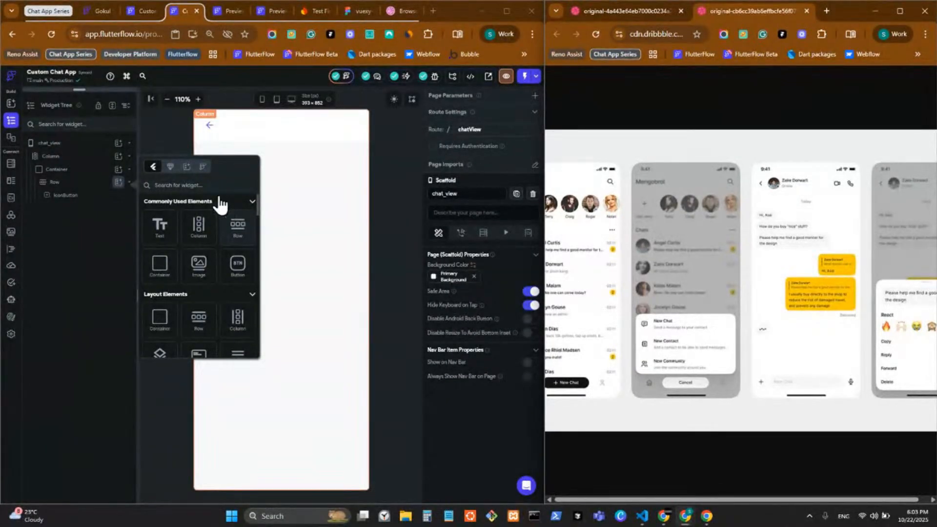
# Add and then delete a Column in the header Row, then open the FlutterFlow dashboard in a new tab
pyautogui.click(202, 237)
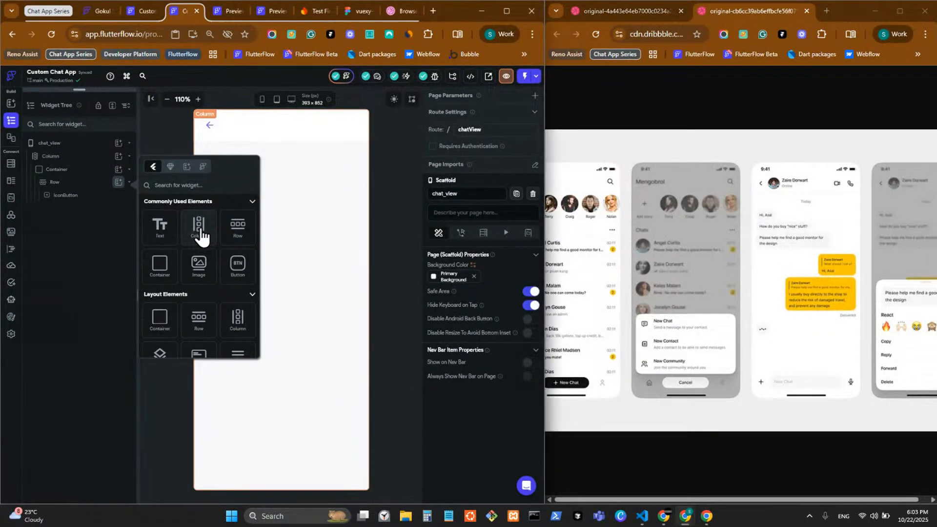
pyautogui.click(201, 236)
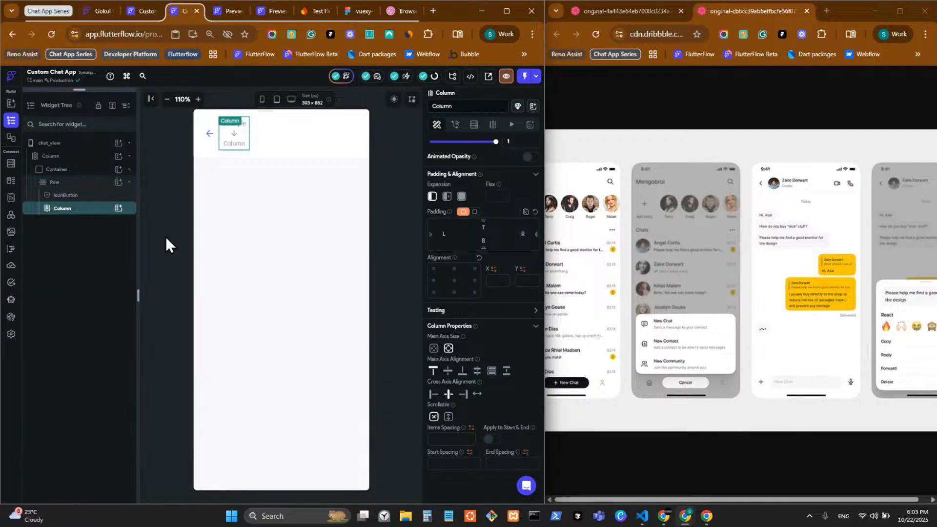
pyautogui.press('Delete')
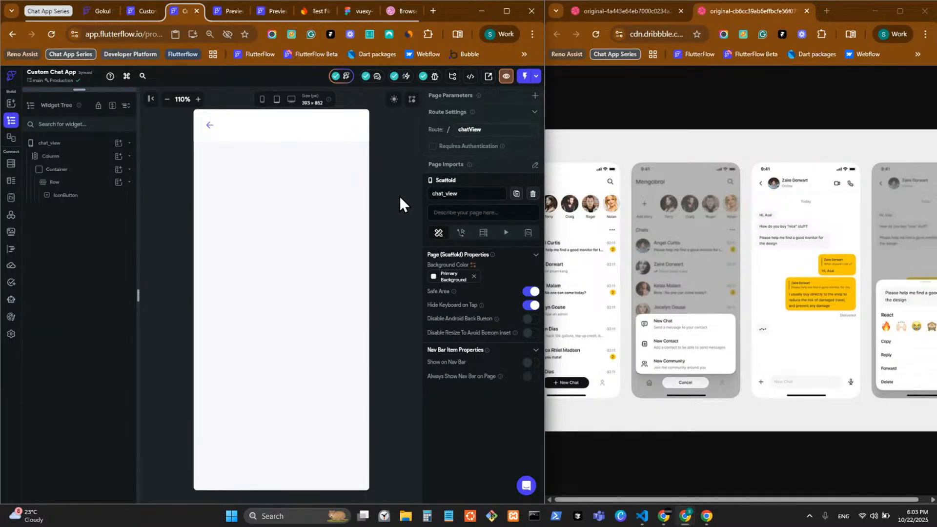
pyautogui.middleClick(259, 56)
pyautogui.click(406, 16)
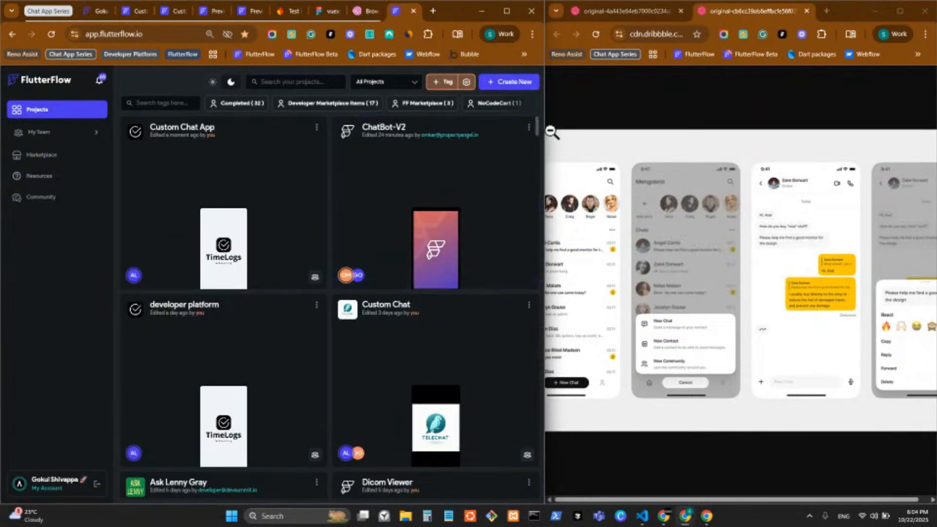
# Move the dashboard into its own maximised window and try the Completed and Developer Marketplace Items filters
pyautogui.moveTo(546, 103)
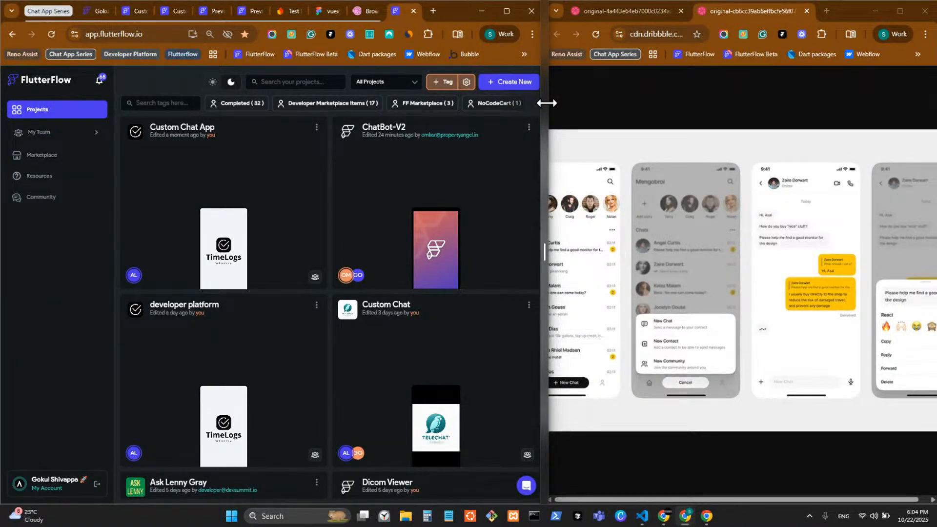
pyautogui.scroll(-1, 439, 166)
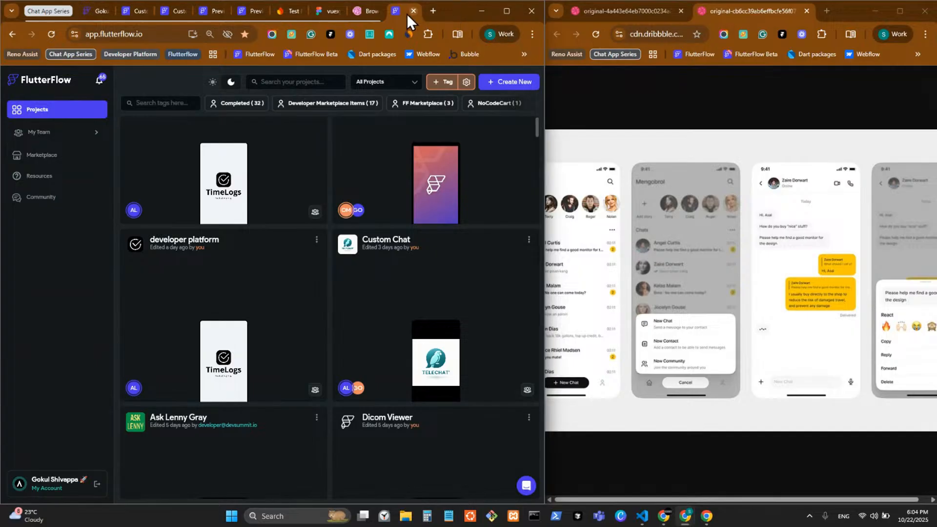
pyautogui.moveTo(393, 30); pyautogui.dragTo(386, 58)
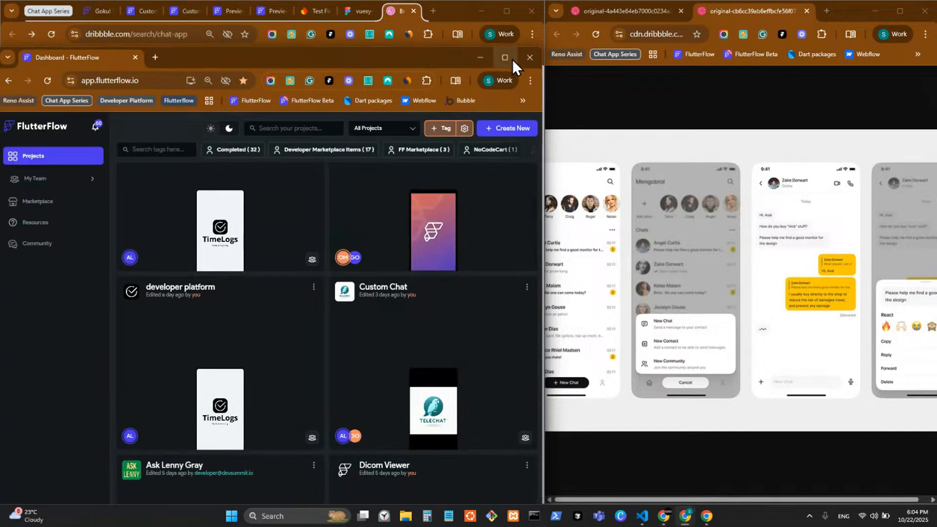
pyautogui.click(512, 60)
pyautogui.scroll(1, 673, 244)
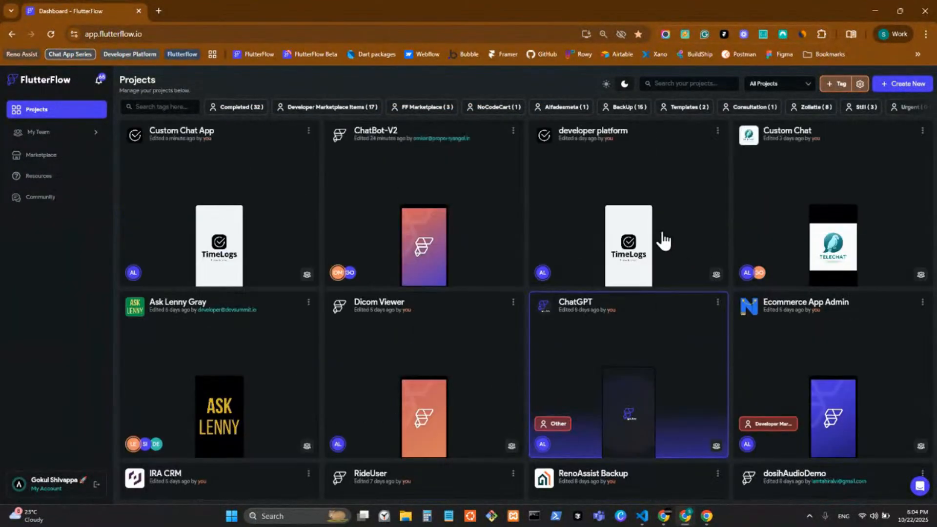
pyautogui.click(242, 110)
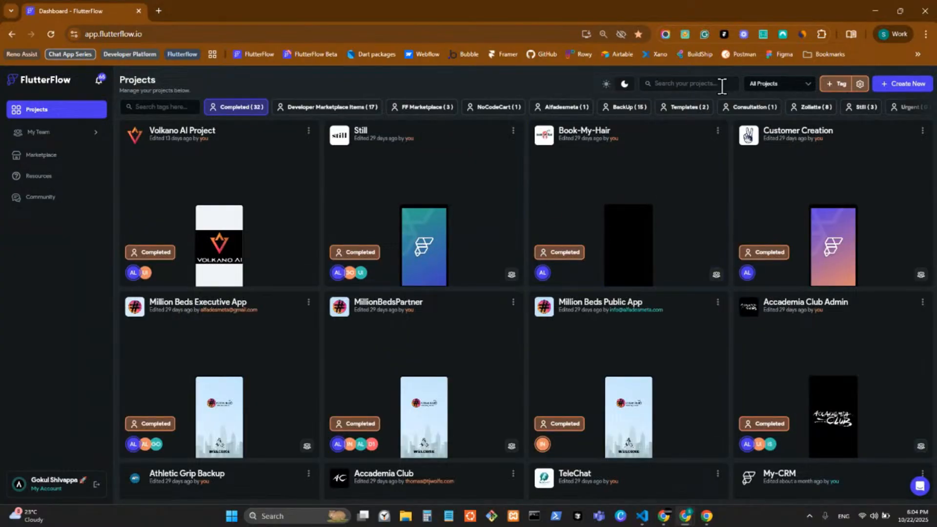
pyautogui.click(359, 112)
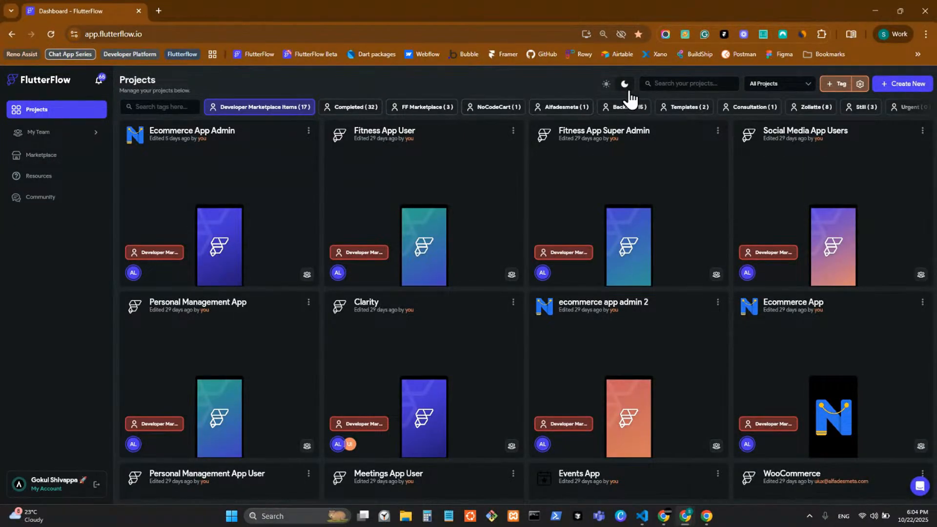
# Search the projects for 'rideuser' across all tags and open the RideUser project
pyautogui.click(700, 84)
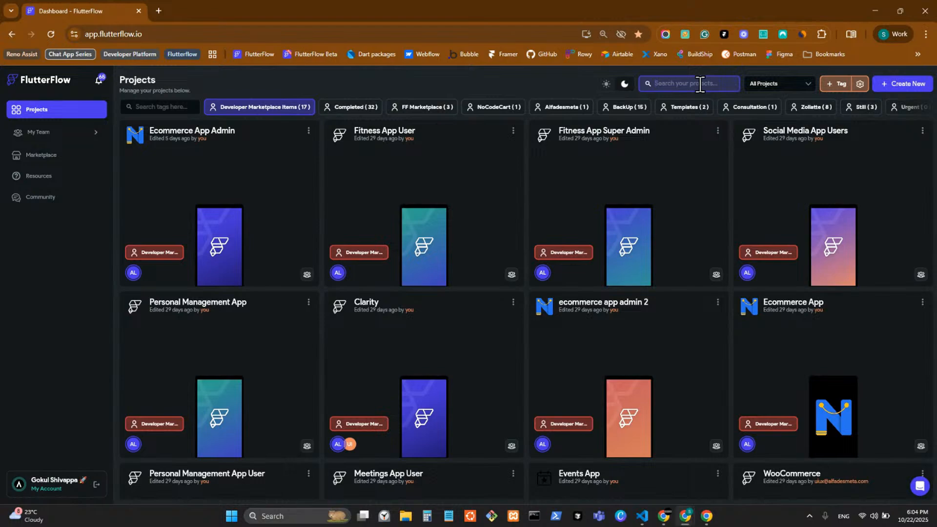
pyautogui.write('ride')
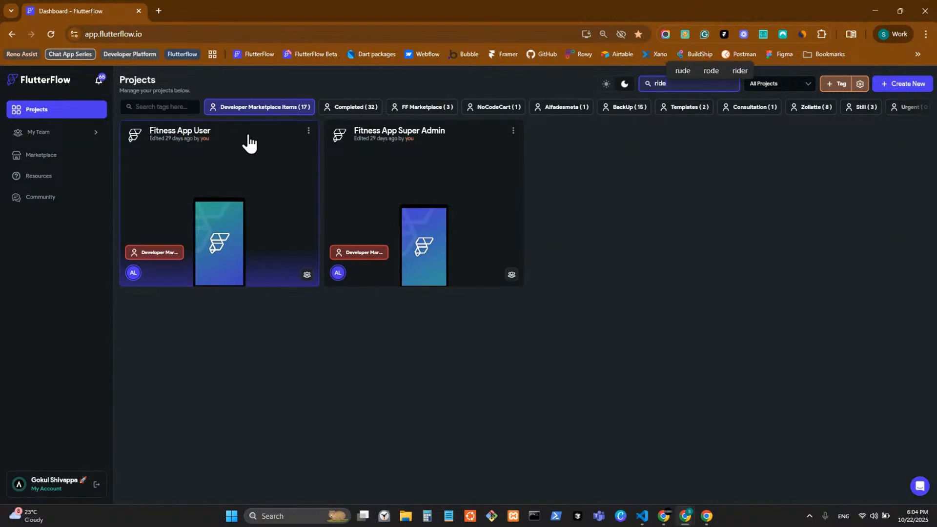
pyautogui.click(274, 109)
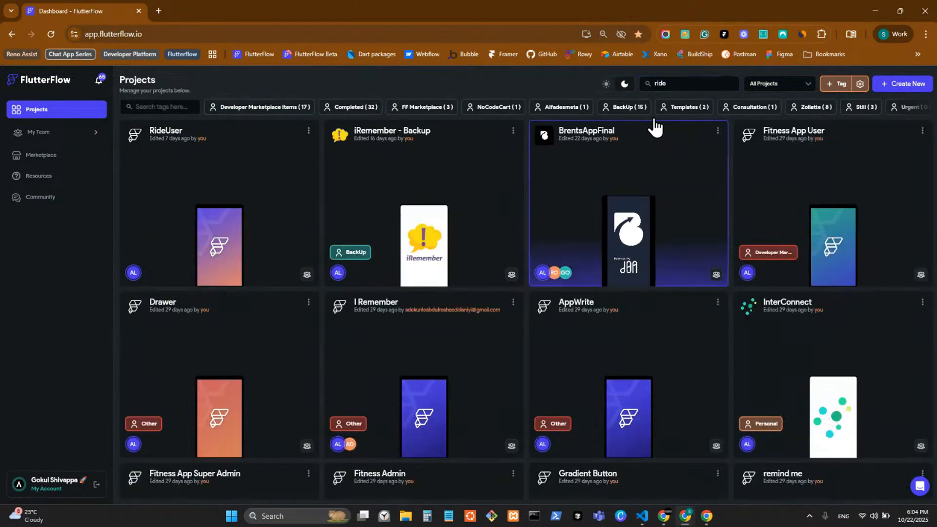
pyautogui.click(684, 83)
pyautogui.write('user')
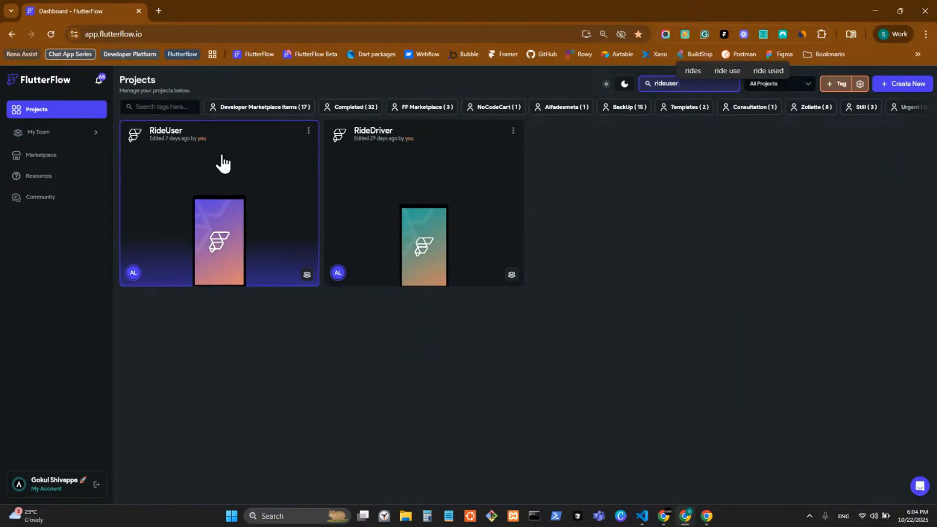
pyautogui.click(223, 164)
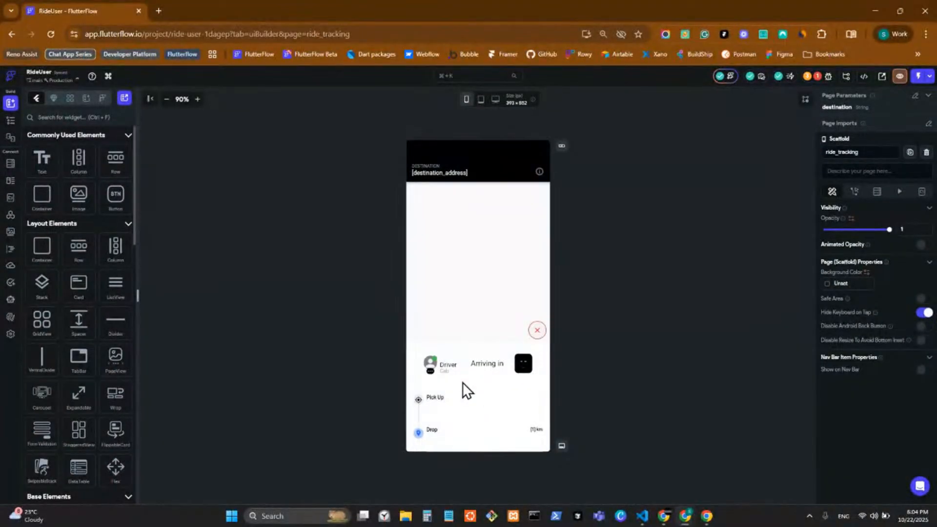
# Browse RideUser's custom code functions, then return to the ride_tracking widget tree
pyautogui.click(11, 254)
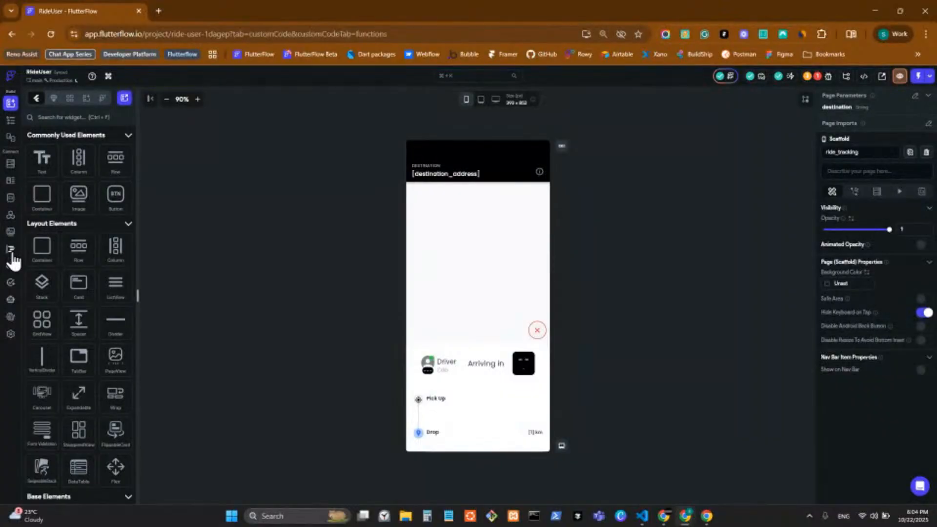
pyautogui.scroll(-2, 69, 249)
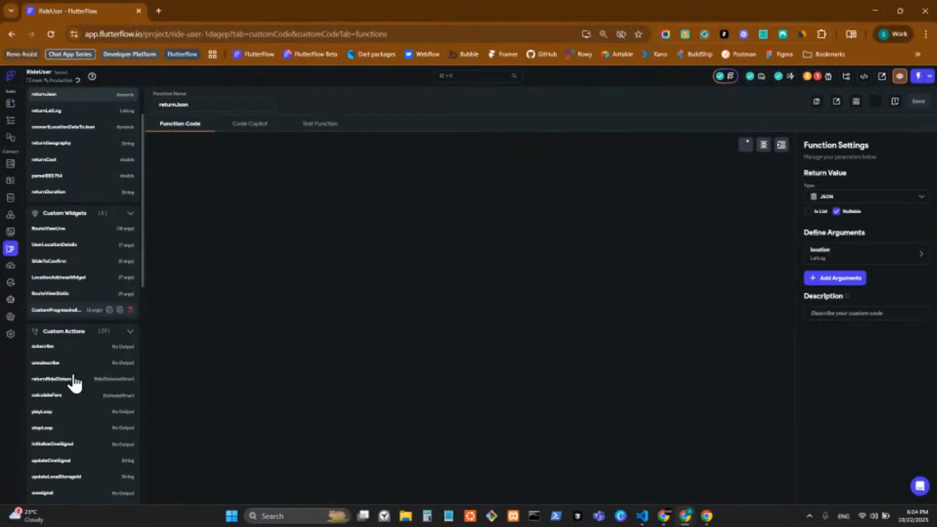
pyautogui.click(16, 126)
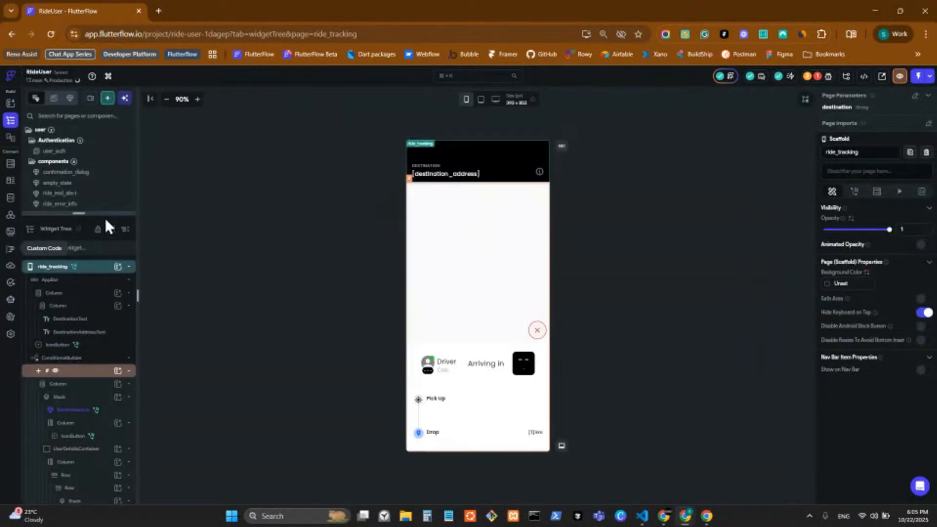
# Expand the pages list, view the user_home page, then close the RideUser tab
pyautogui.moveTo(100, 213); pyautogui.dragTo(107, 439)
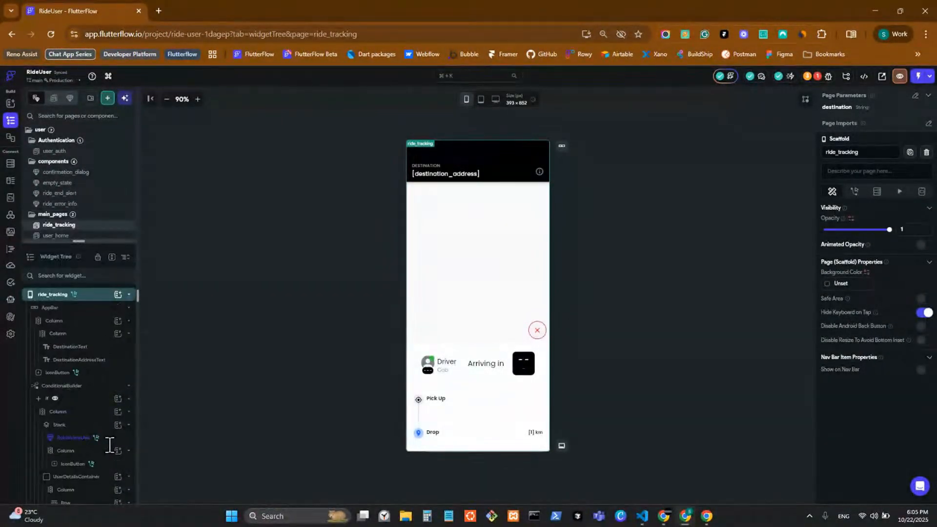
pyautogui.click(97, 238)
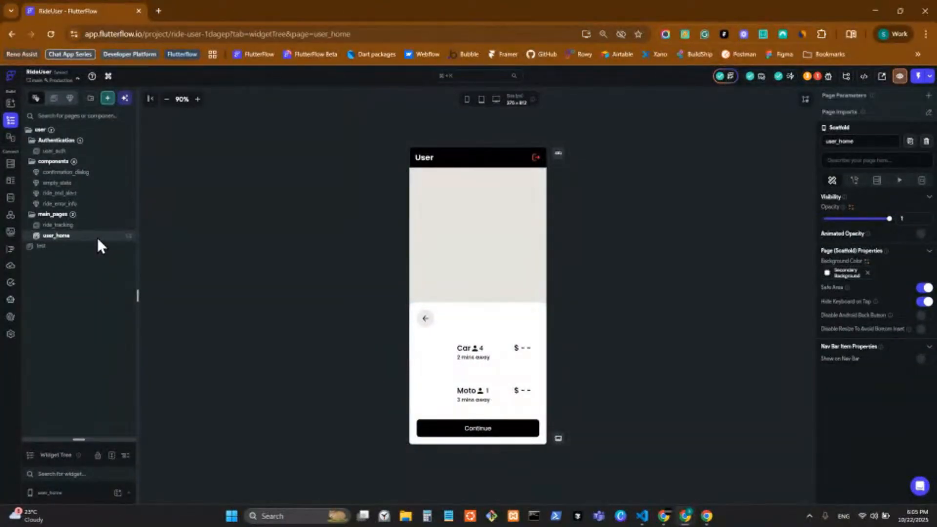
pyautogui.click(139, 11)
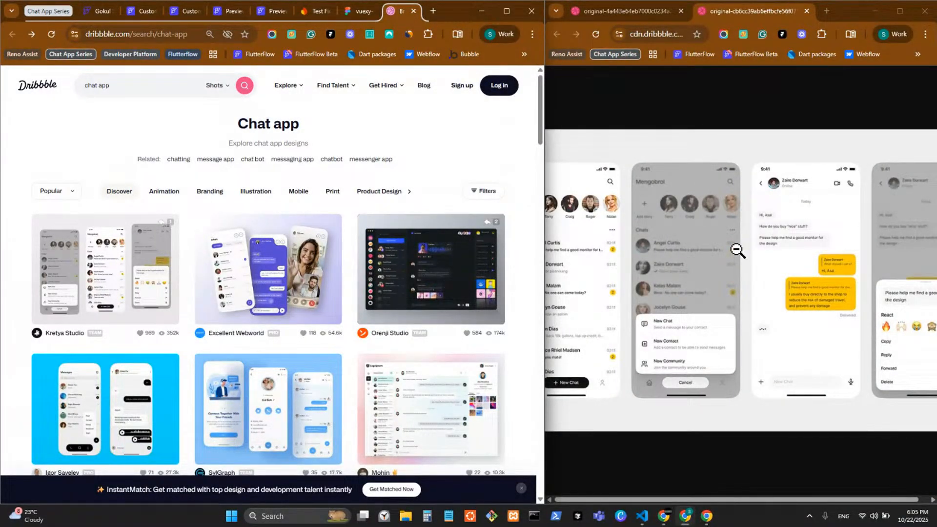
# Return to the Custom Chat App's chat_view page and add a Row inside the header Row
pyautogui.click(142, 11)
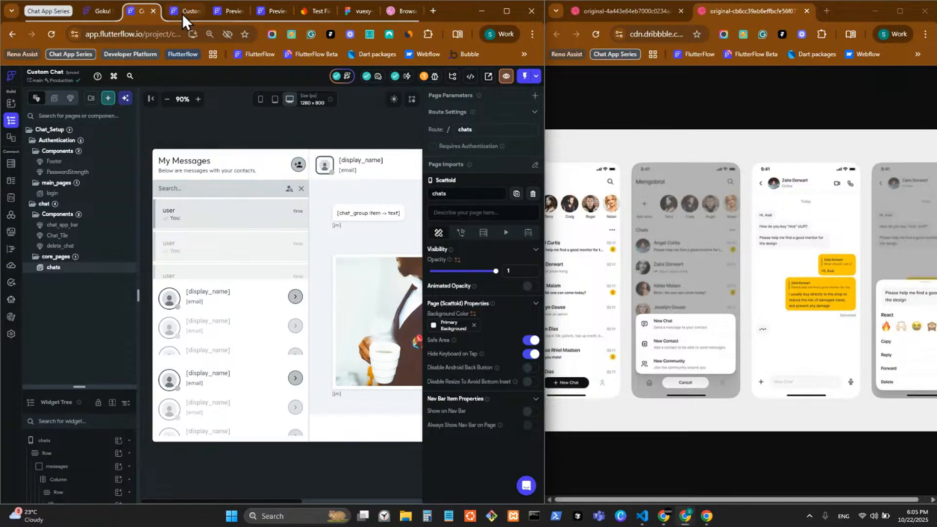
pyautogui.click(182, 11)
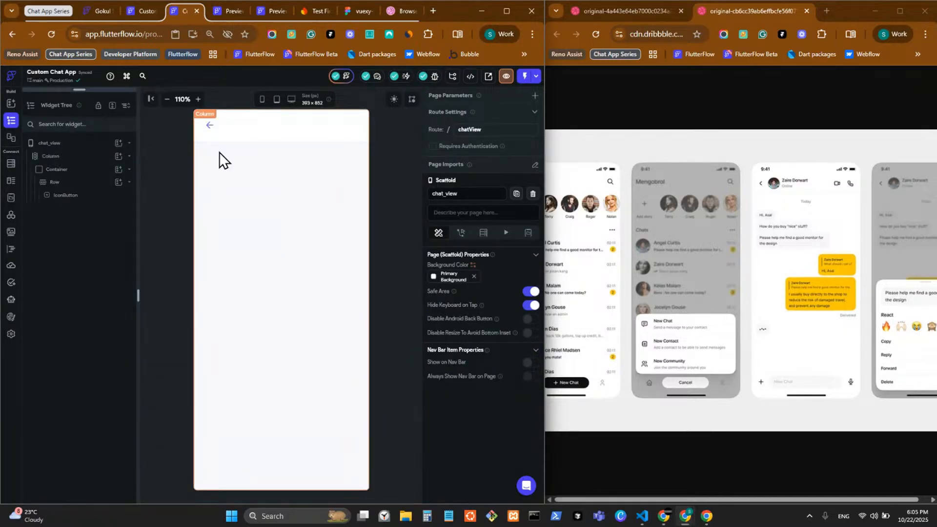
pyautogui.click(119, 182)
pyautogui.click(235, 232)
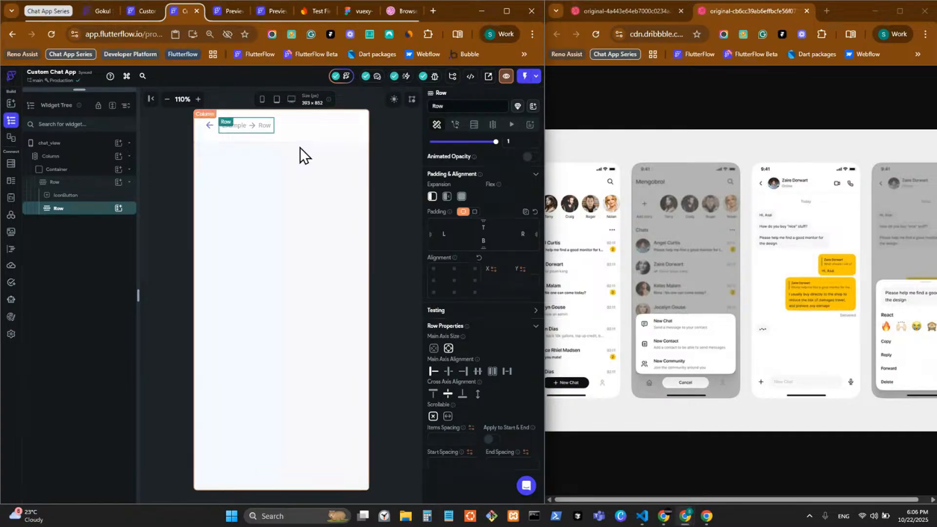
pyautogui.click(288, 133)
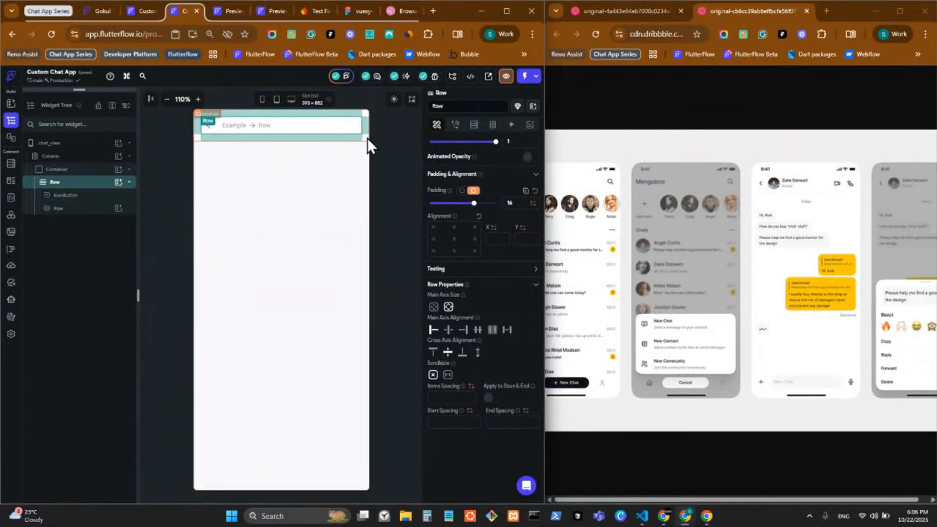
pyautogui.click(77, 170)
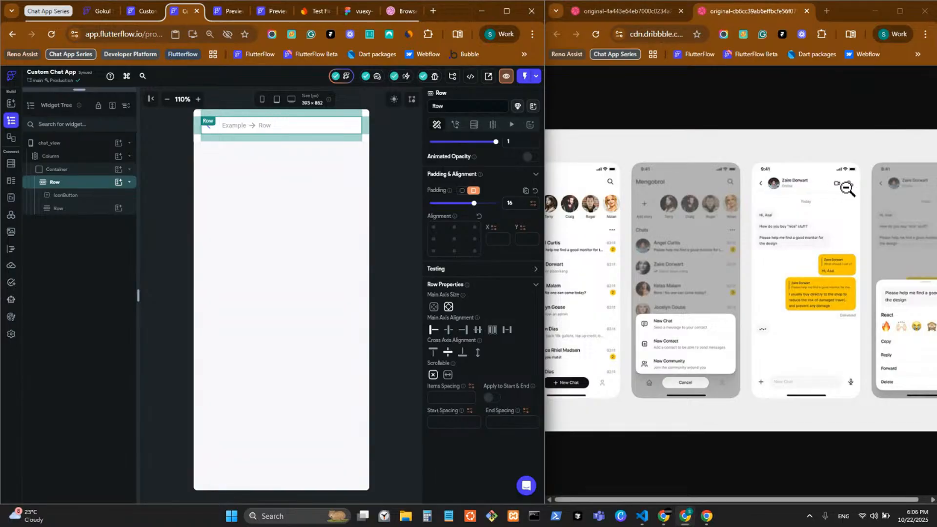
# Wrap the back-arrow IconButton in a new Row
pyautogui.click(103, 196)
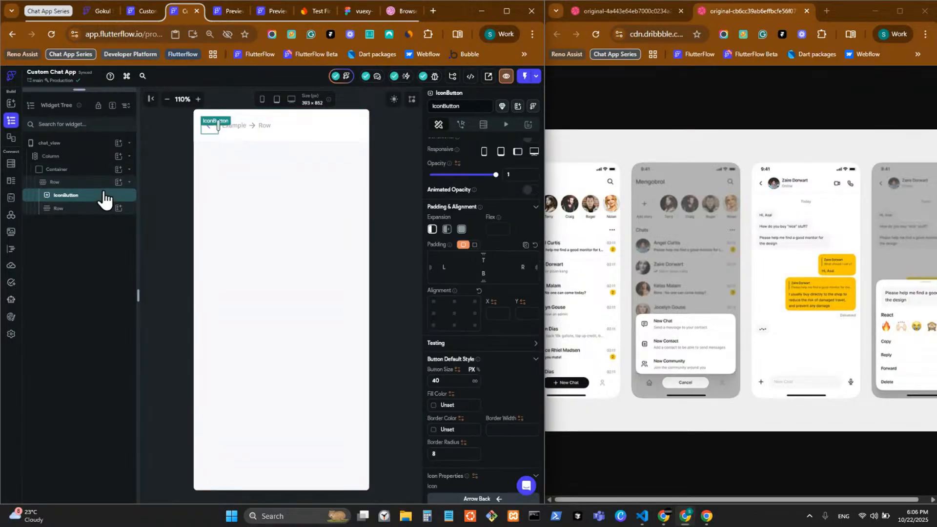
pyautogui.rightClick(104, 197)
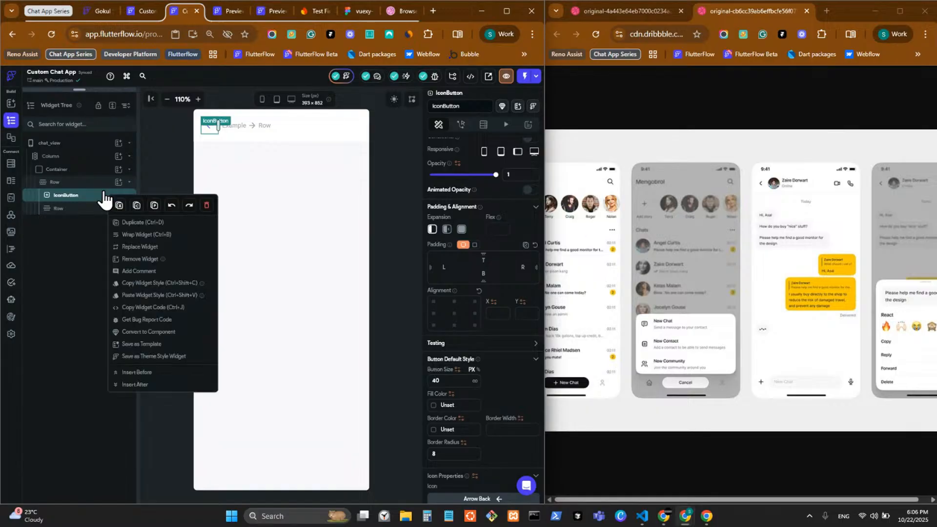
pyautogui.click(146, 234)
pyautogui.click(339, 236)
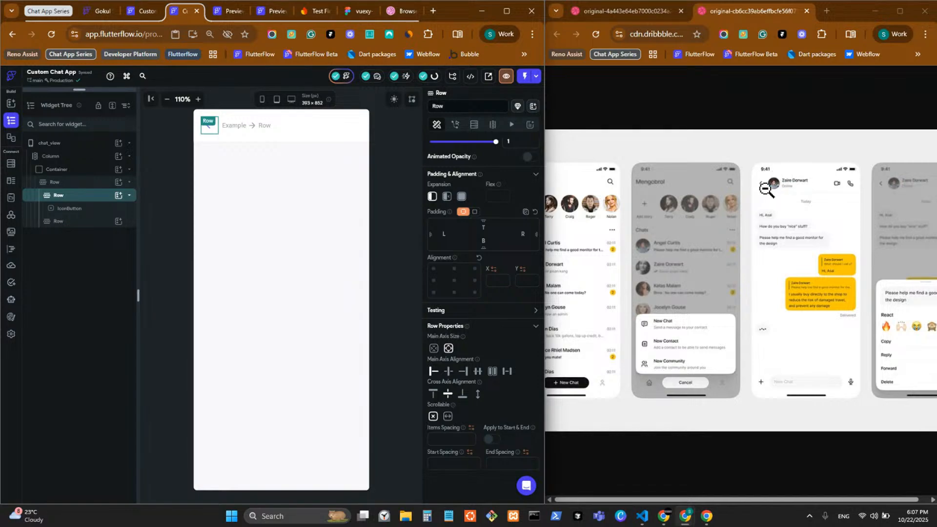
# Move the empty Row into the wrapper Row and set the wrapper's items spacing to 6
pyautogui.click(66, 221)
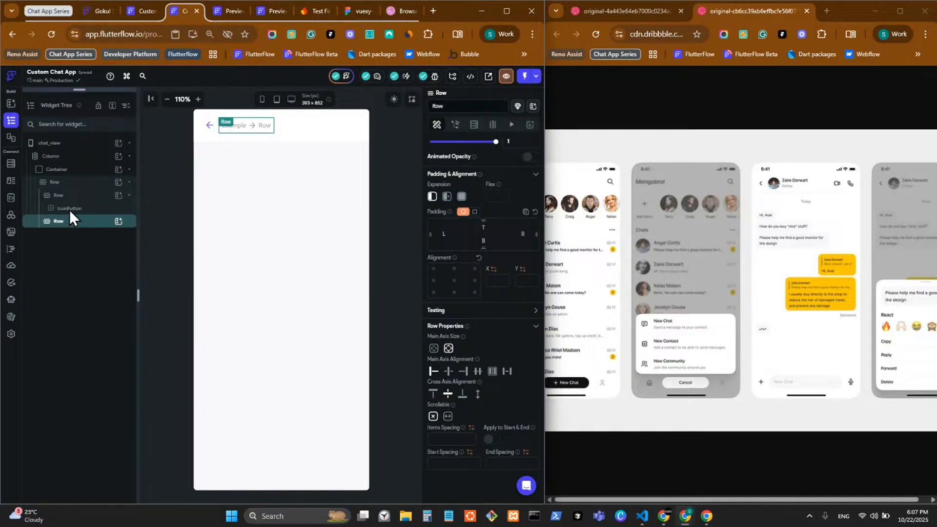
pyautogui.hotkey('ctrl', 'x')
pyautogui.click(81, 198)
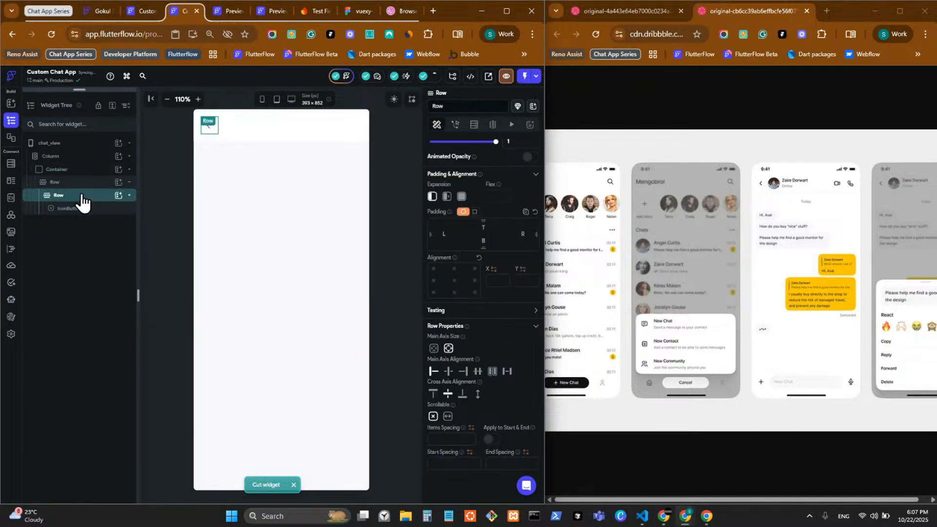
pyautogui.hotkey('ctrl', 'v')
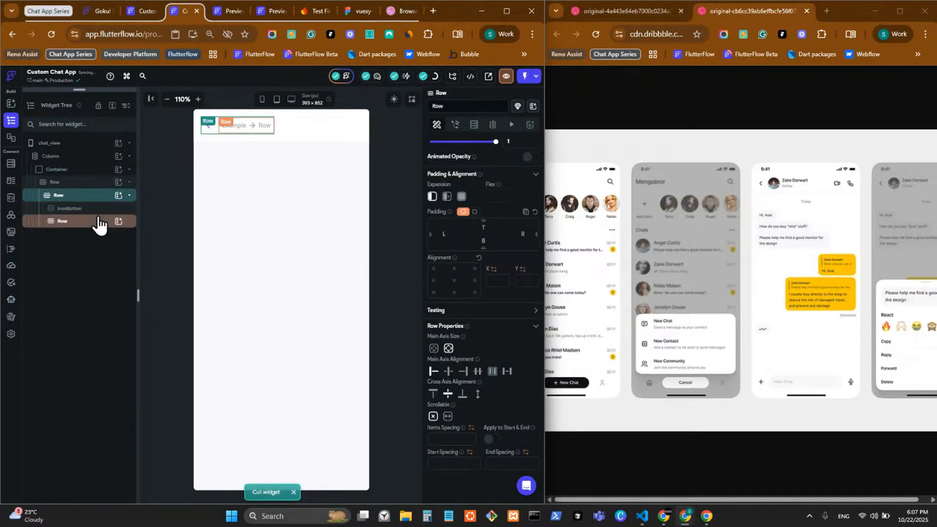
pyautogui.click(450, 441)
pyautogui.write('6')
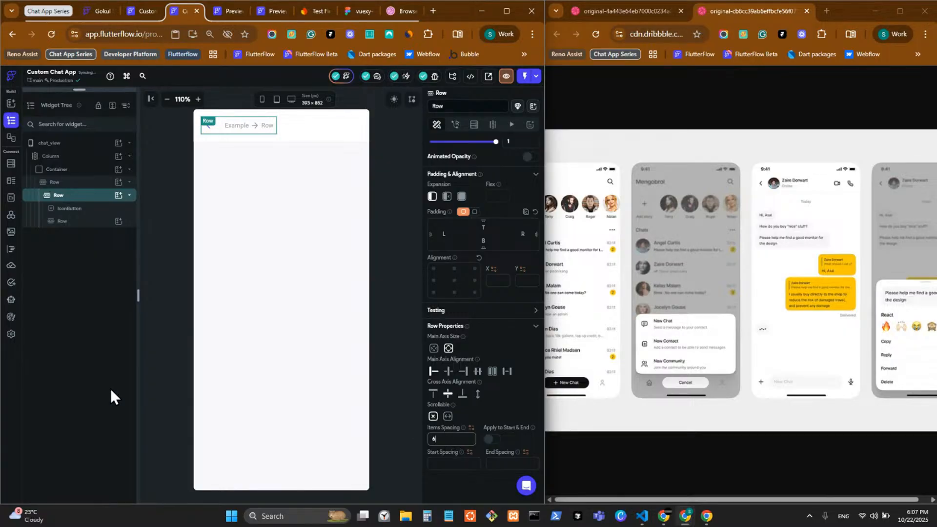
pyautogui.click(97, 221)
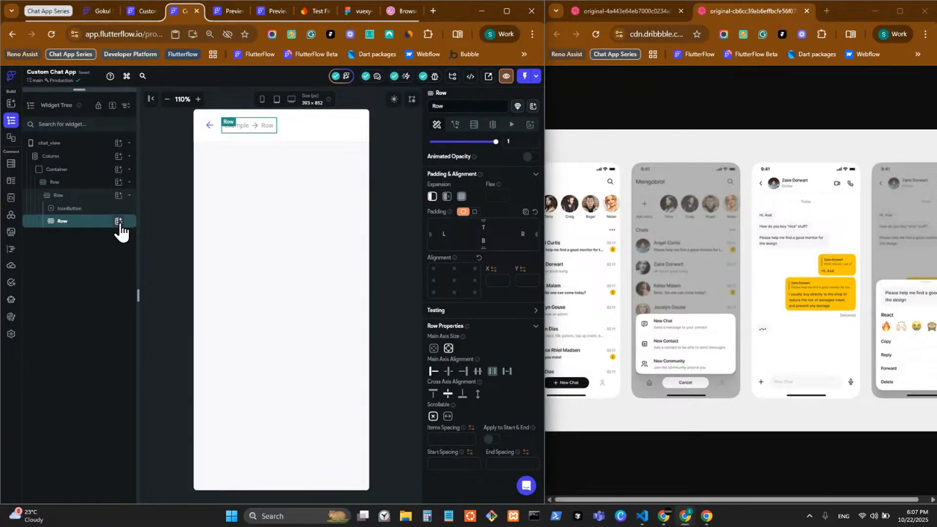
pyautogui.click(118, 221)
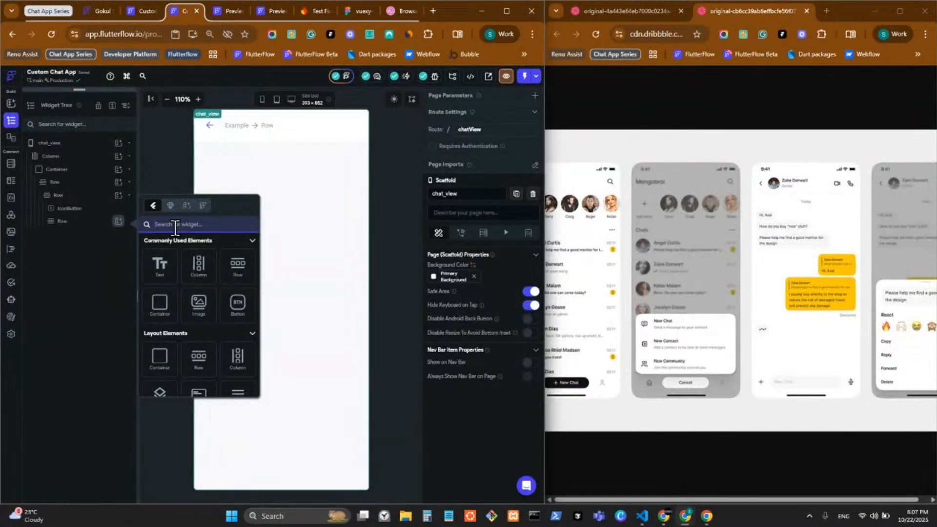
# Insert a CircleImage avatar into the empty Row and set its diameter to 40
pyautogui.write('ci')
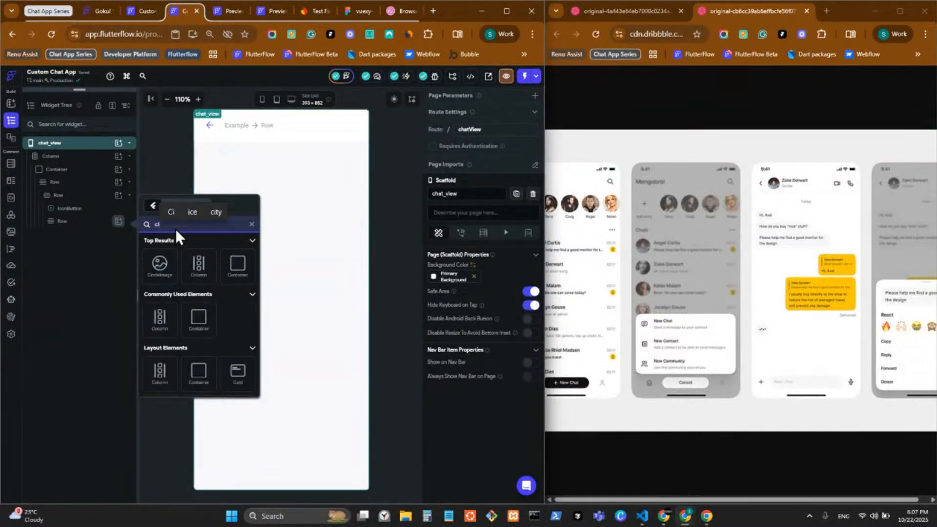
pyautogui.write('r')
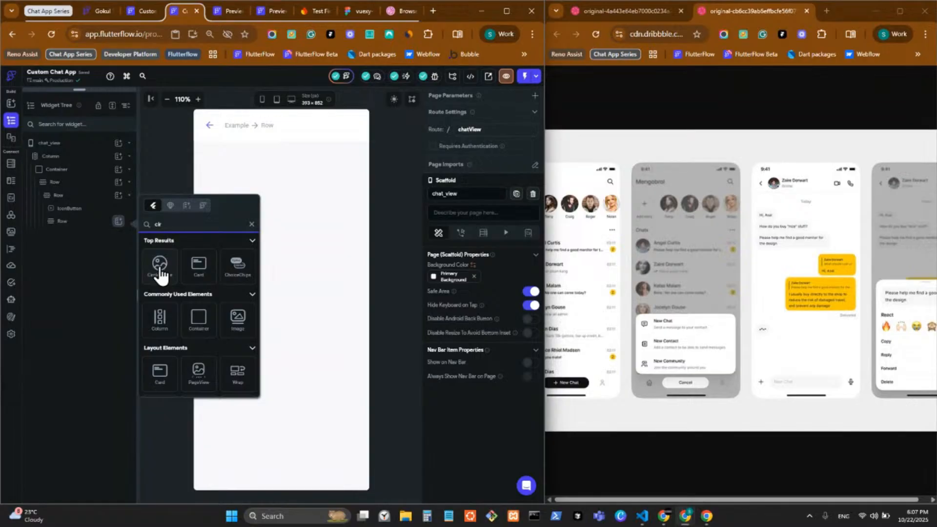
pyautogui.click(160, 266)
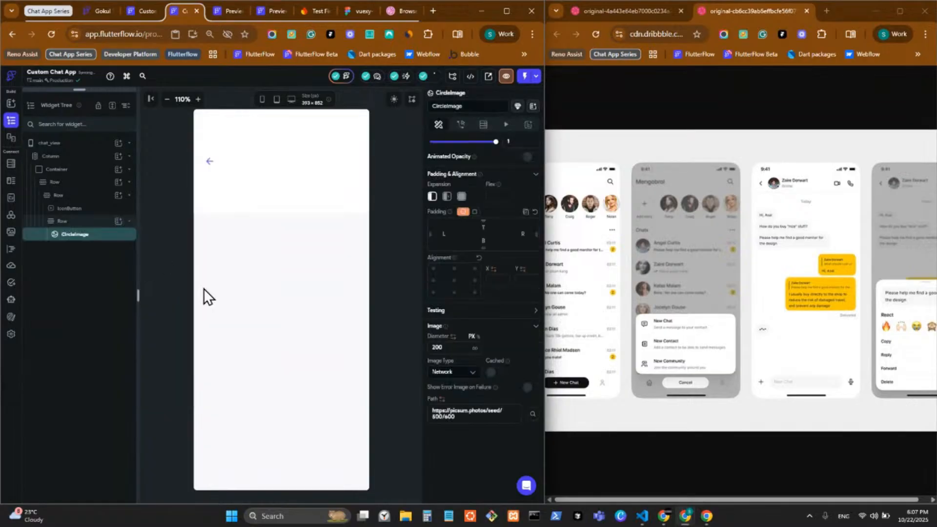
pyautogui.click(448, 347)
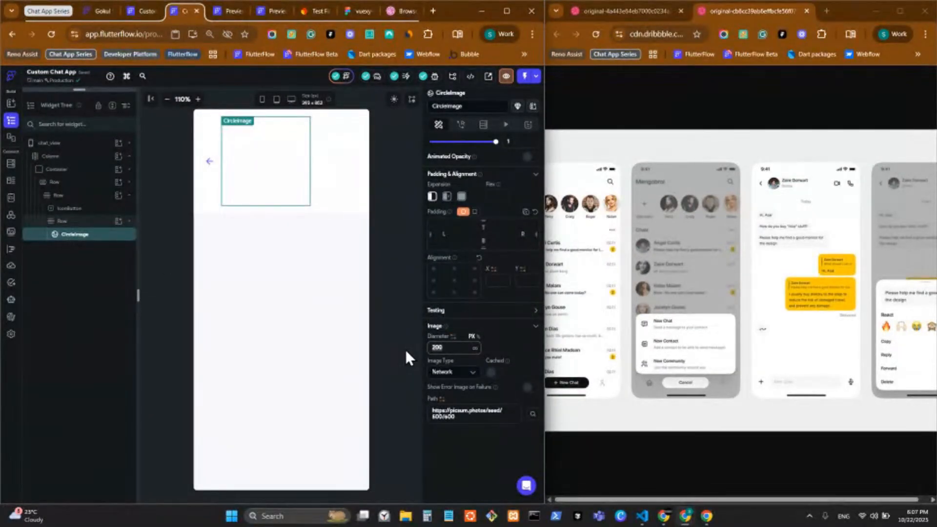
pyautogui.write('48')
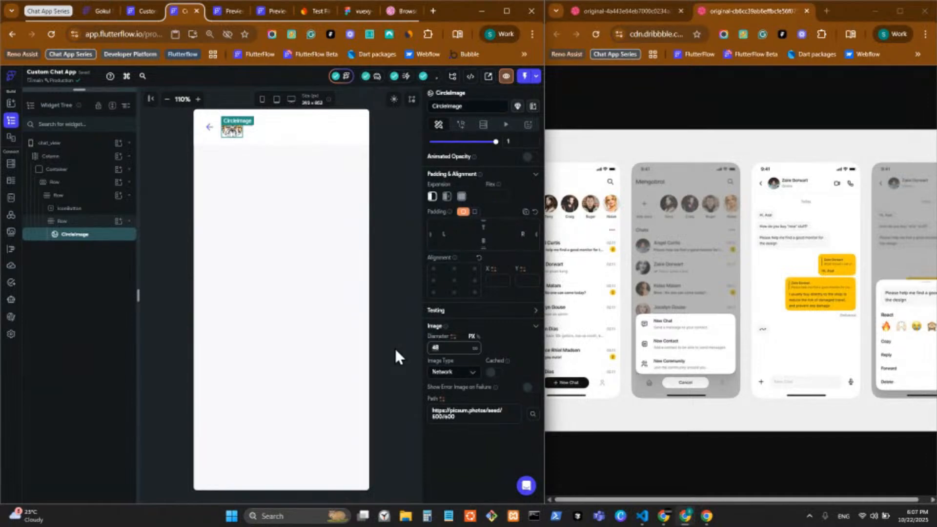
pyautogui.press('BackSpace')
pyautogui.write('0')
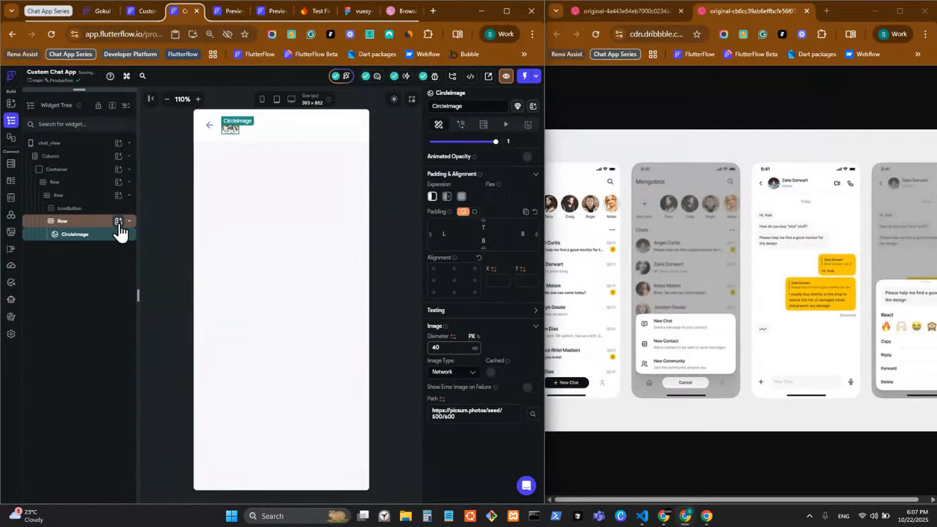
pyautogui.click(118, 221)
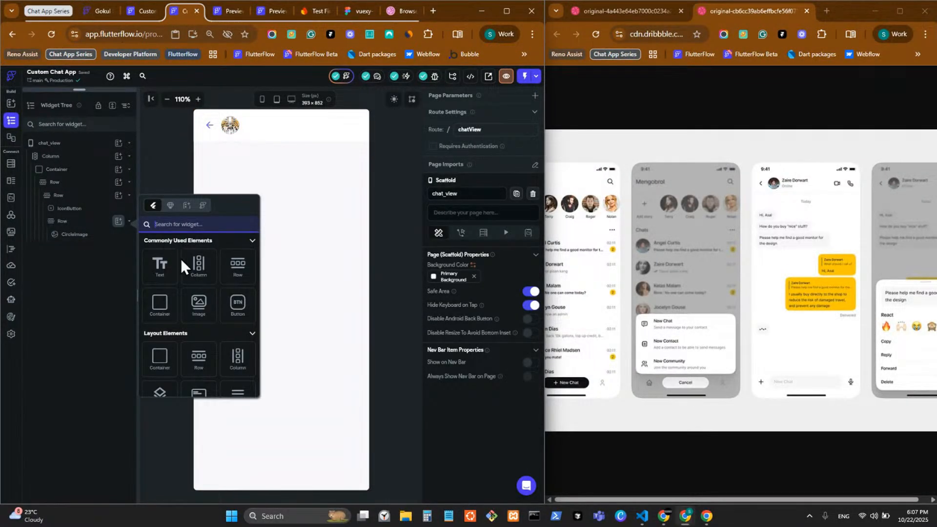
# Add a Column into the avatar's Row, next to the CircleImage
pyautogui.click(92, 219)
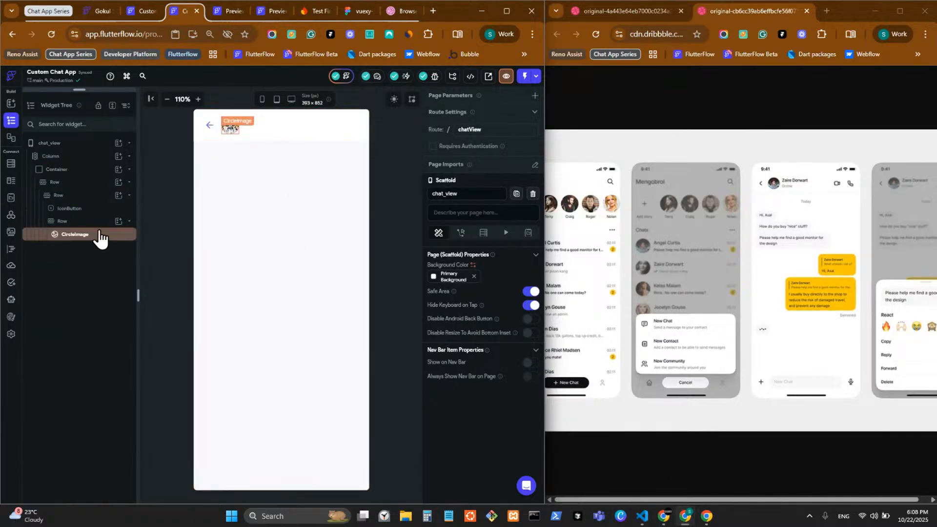
pyautogui.click(118, 222)
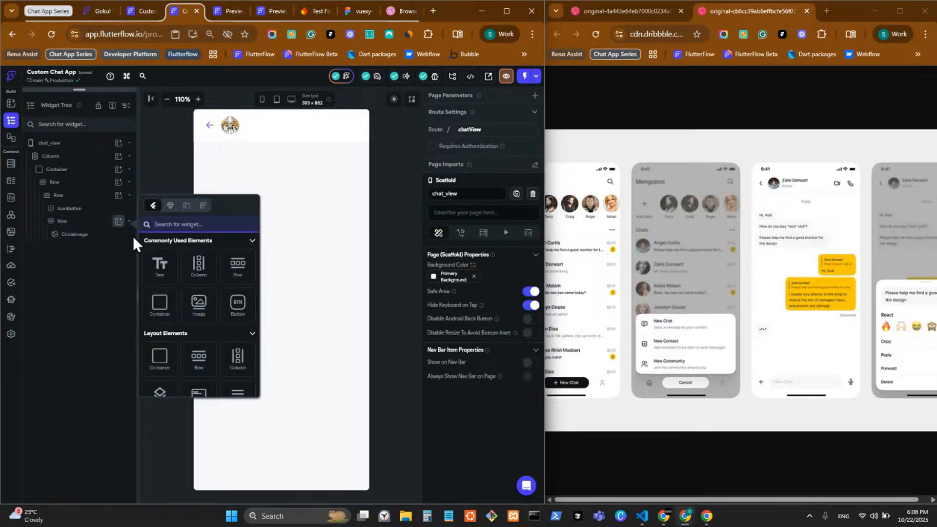
pyautogui.click(195, 268)
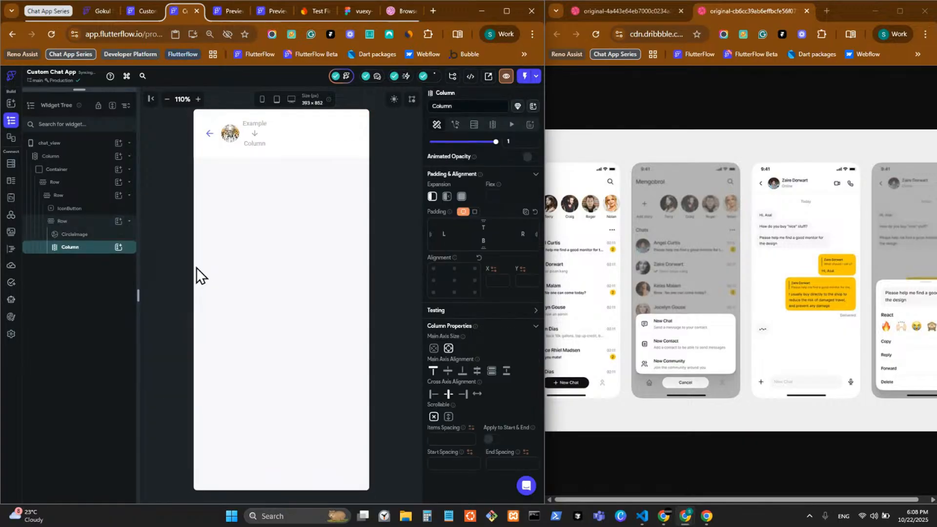
pyautogui.click(119, 247)
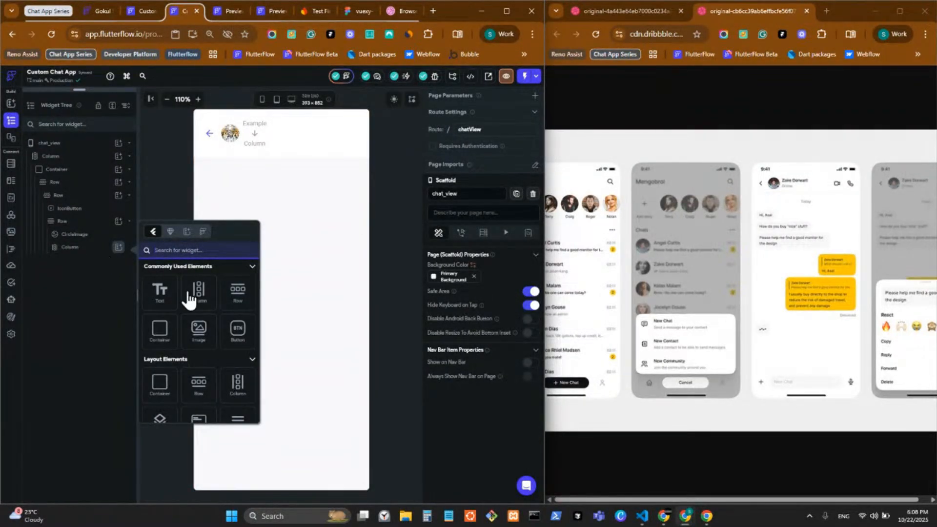
pyautogui.click(151, 299)
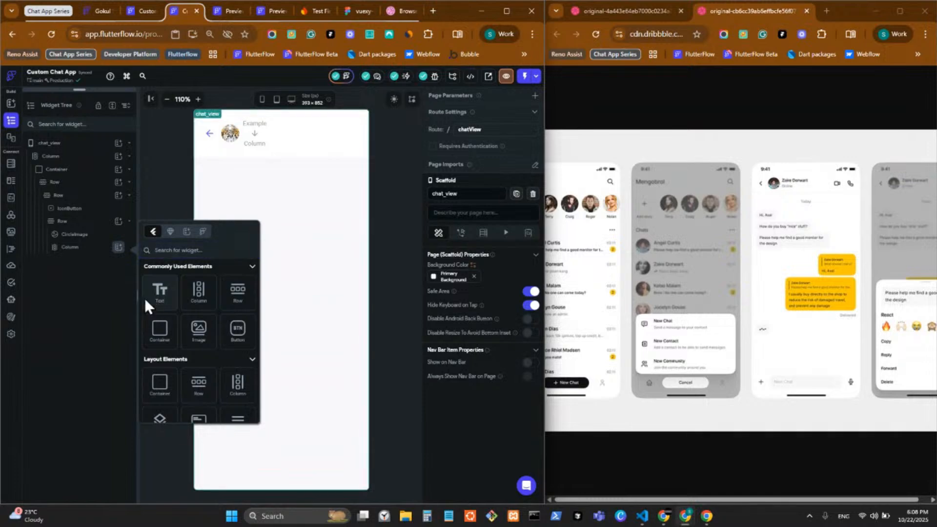
# Add a Text to the Column, then give the avatar Row items spacing 8 and Start cross-axis alignment
pyautogui.click(152, 302)
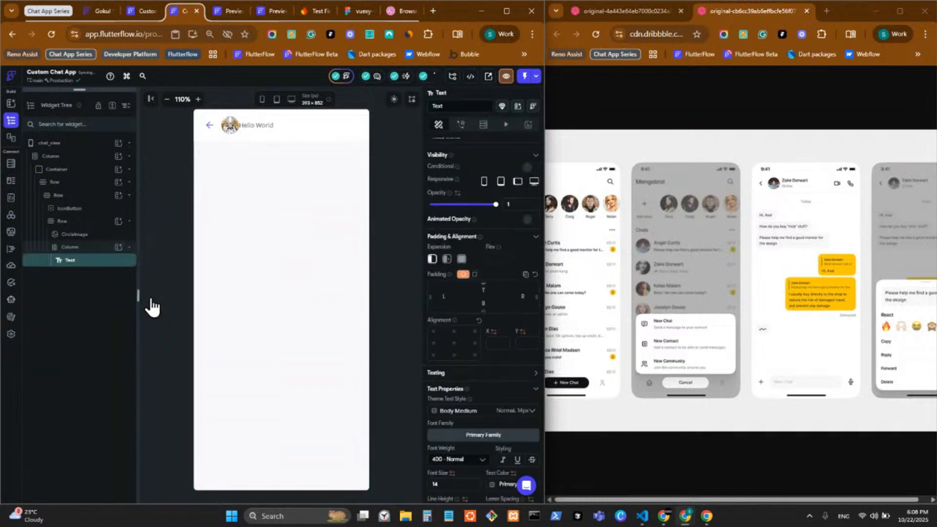
pyautogui.click(245, 133)
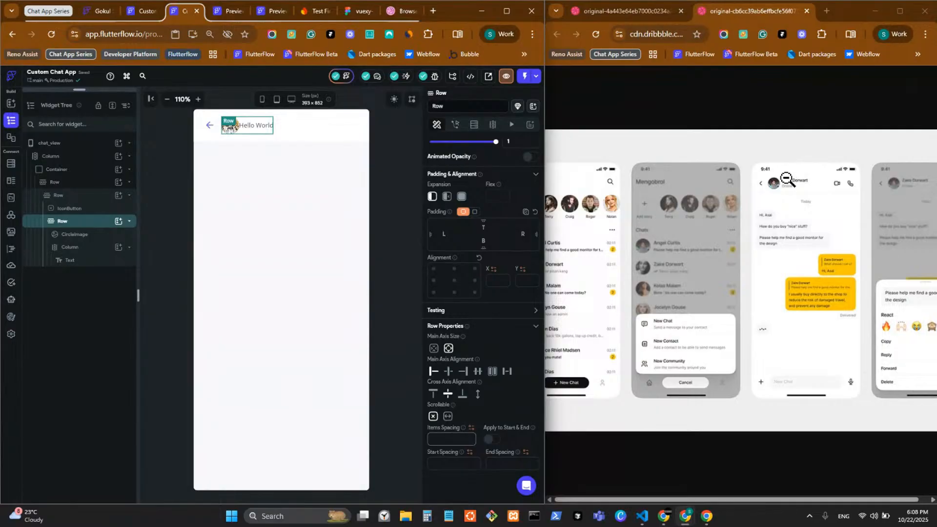
pyautogui.click(449, 439)
pyautogui.write('8')
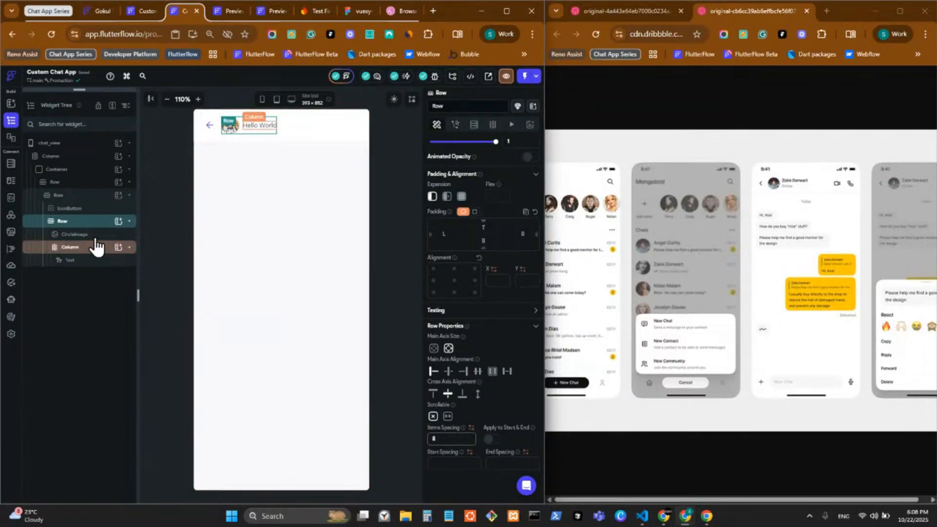
pyautogui.click(432, 394)
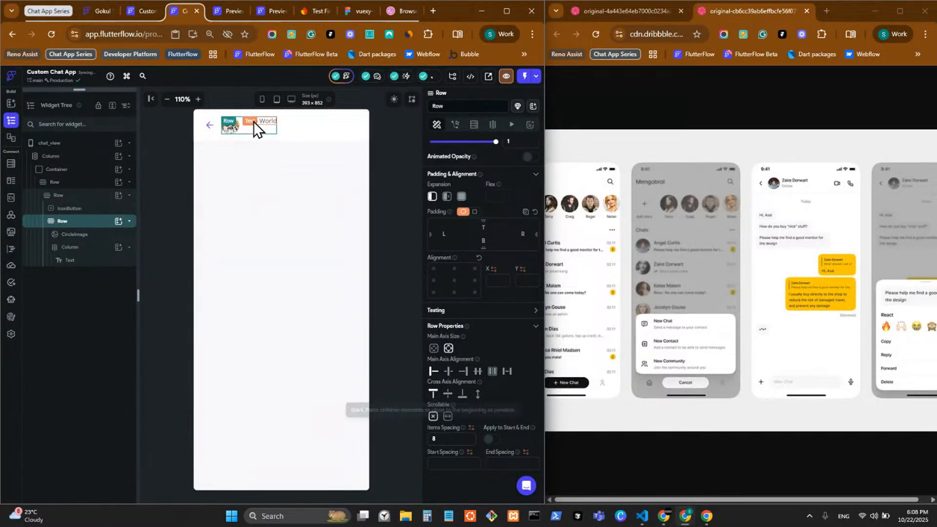
pyautogui.click(271, 121)
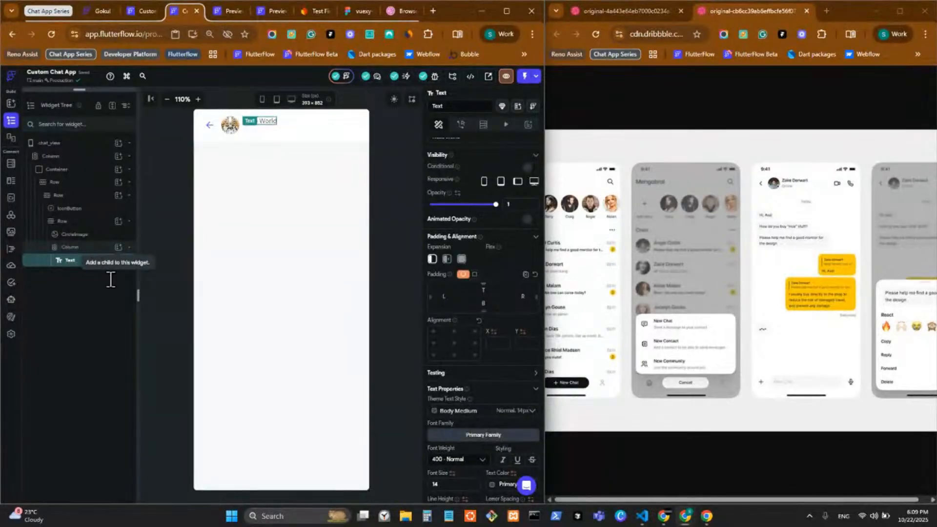
# Duplicate the Hello World text and set line height 1.4 on both texts
pyautogui.hotkey('ctrl', 'd')
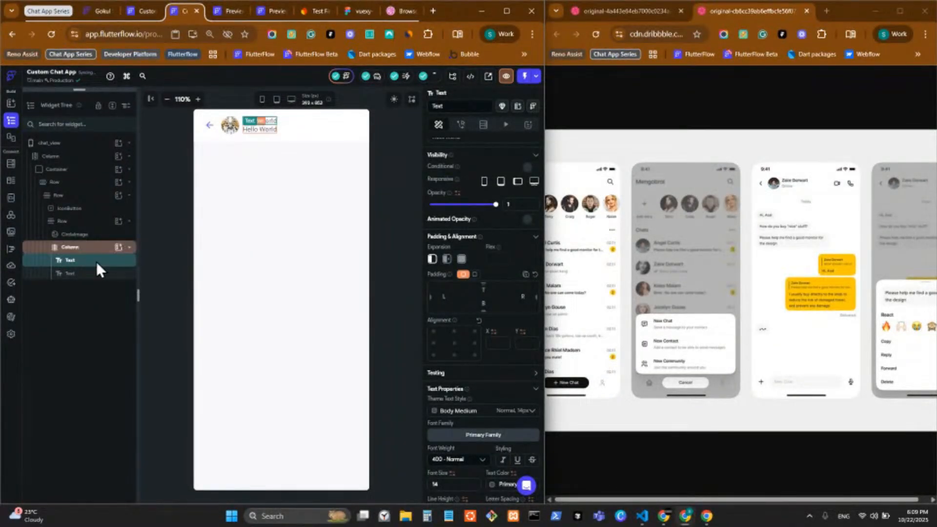
pyautogui.scroll(-4, 470, 429)
pyautogui.click(453, 314)
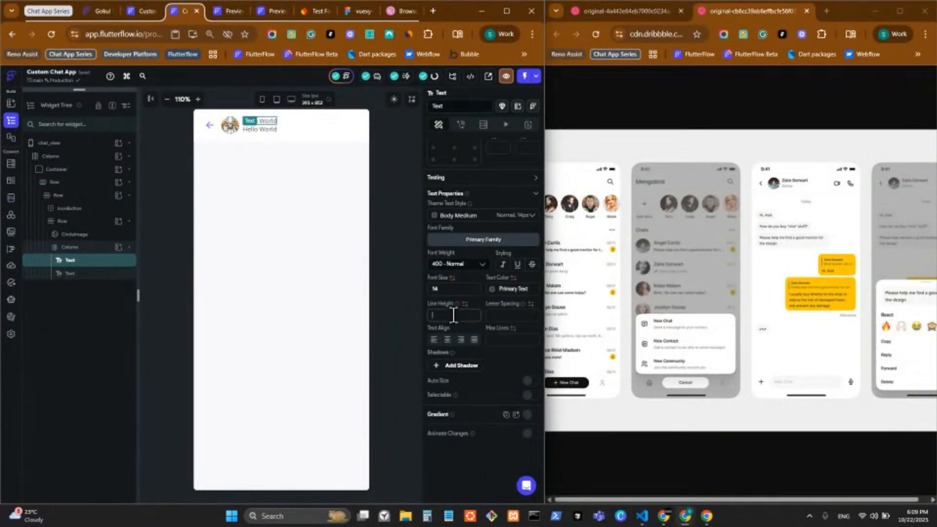
pyautogui.write('1.4')
pyautogui.click(116, 276)
pyautogui.click(444, 315)
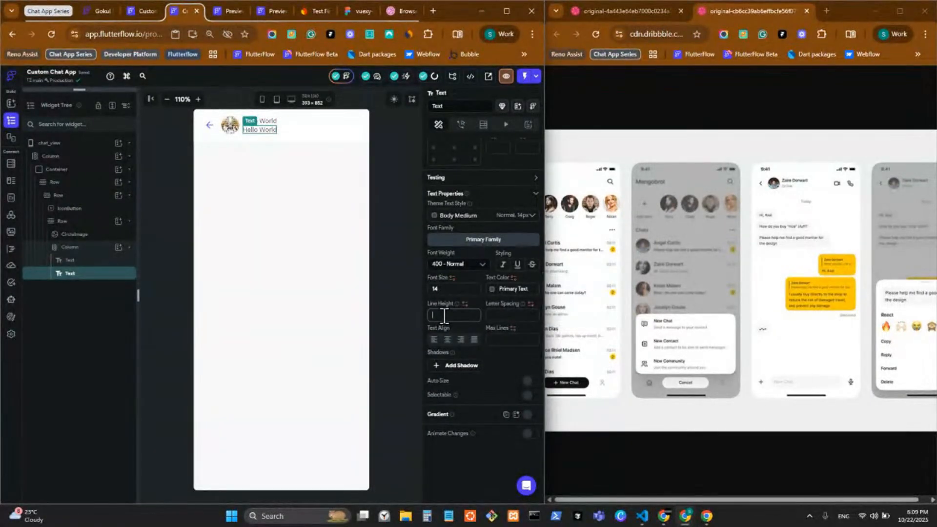
pyautogui.write('1.4')
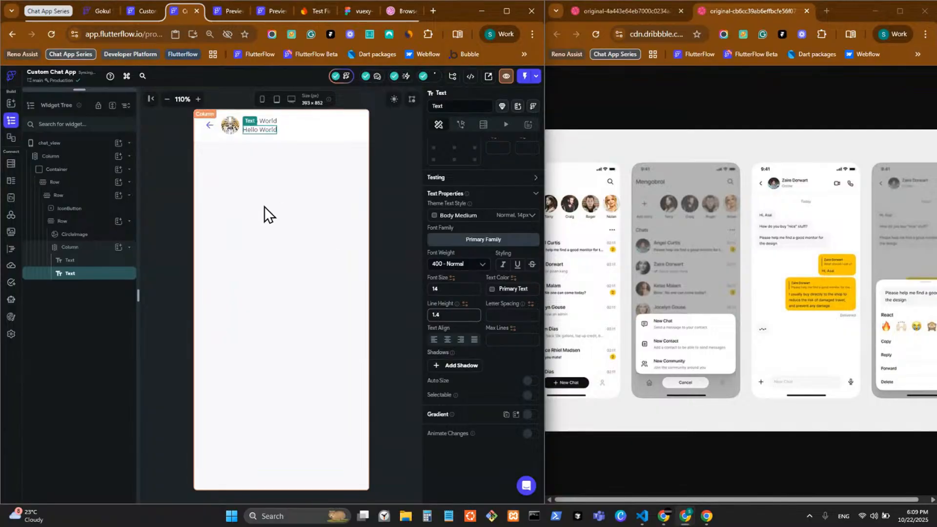
# Set the Column's items spacing between the two texts to 4
pyautogui.click(385, 133)
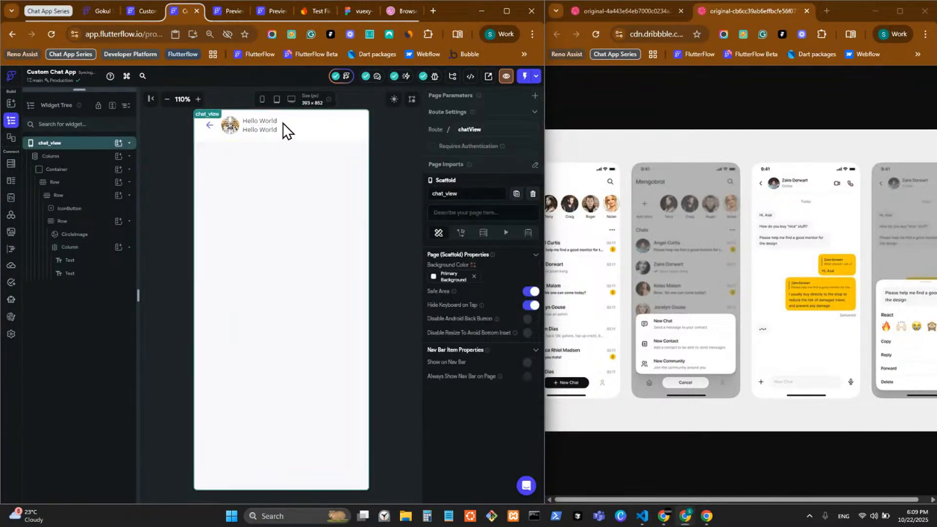
pyautogui.click(98, 258)
pyautogui.click(98, 247)
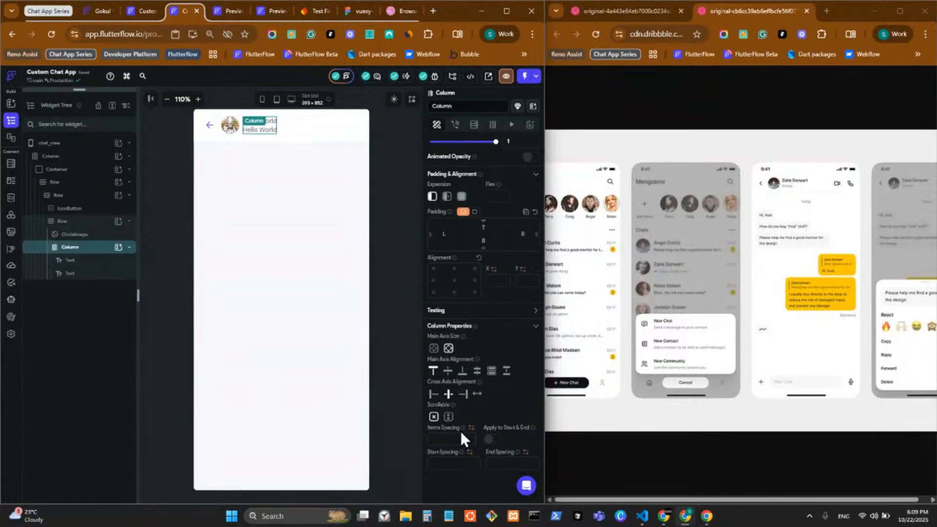
pyautogui.write('4')
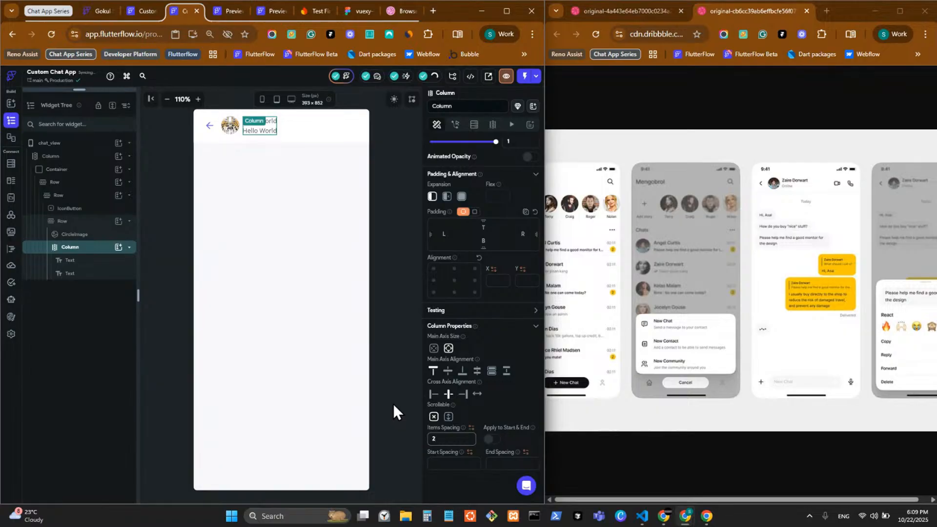
# Change the lower Hello World text's line height to 1
pyautogui.click(390, 157)
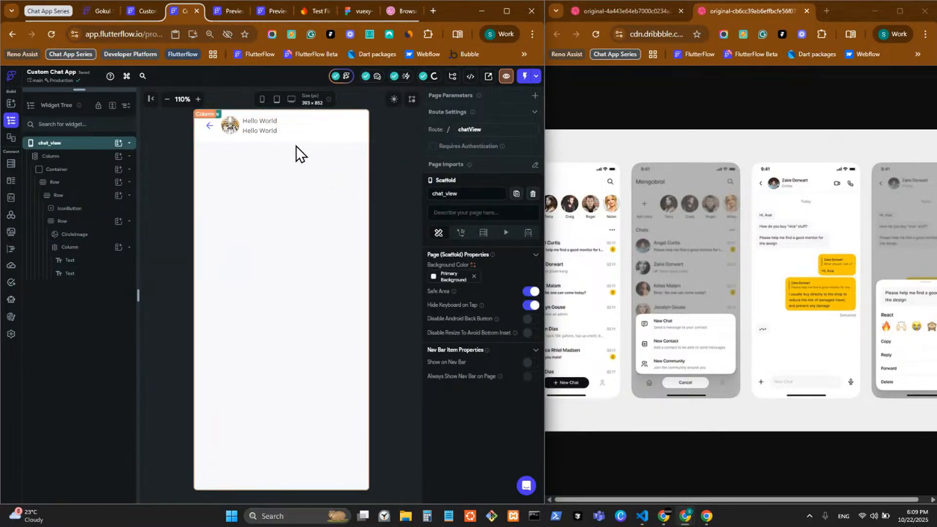
pyautogui.click(265, 132)
pyautogui.scroll(-3, 454, 434)
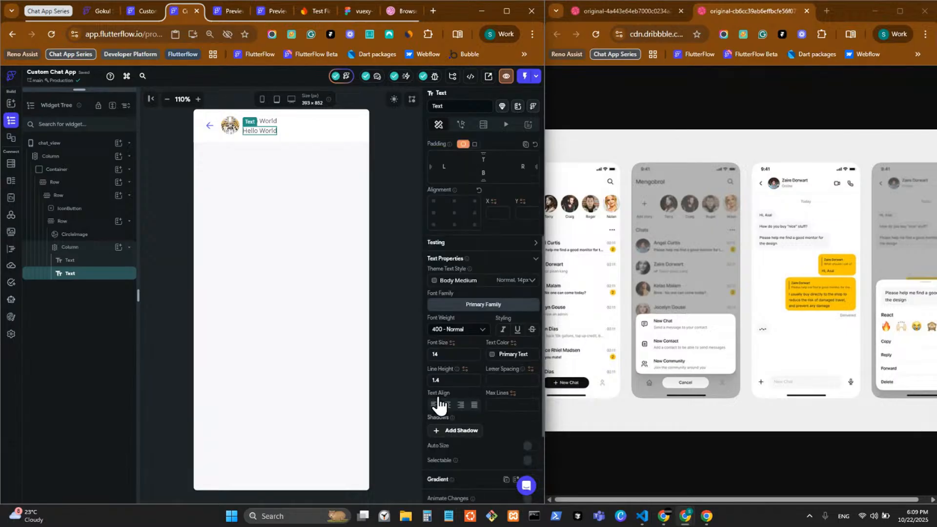
pyautogui.moveTo(446, 380); pyautogui.dragTo(399, 387)
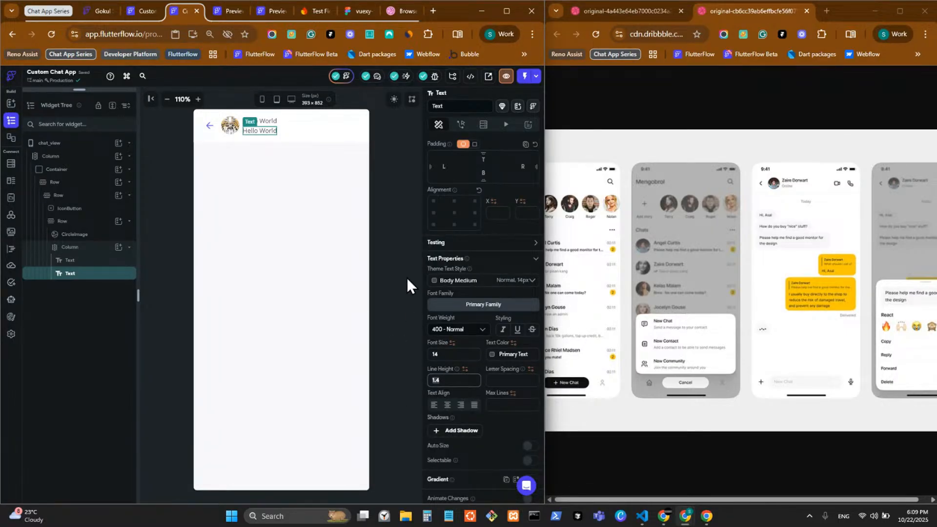
pyautogui.press('BackSpace')
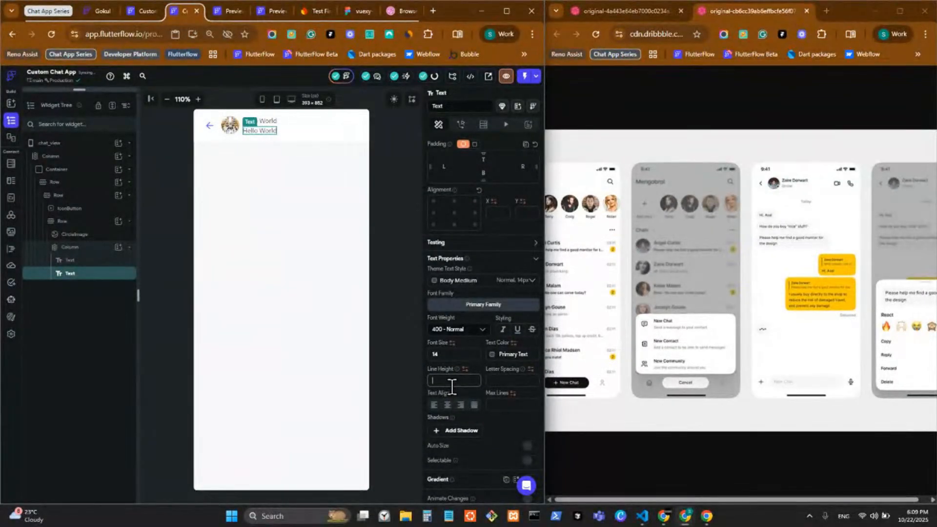
pyautogui.write('1')
pyautogui.click(377, 231)
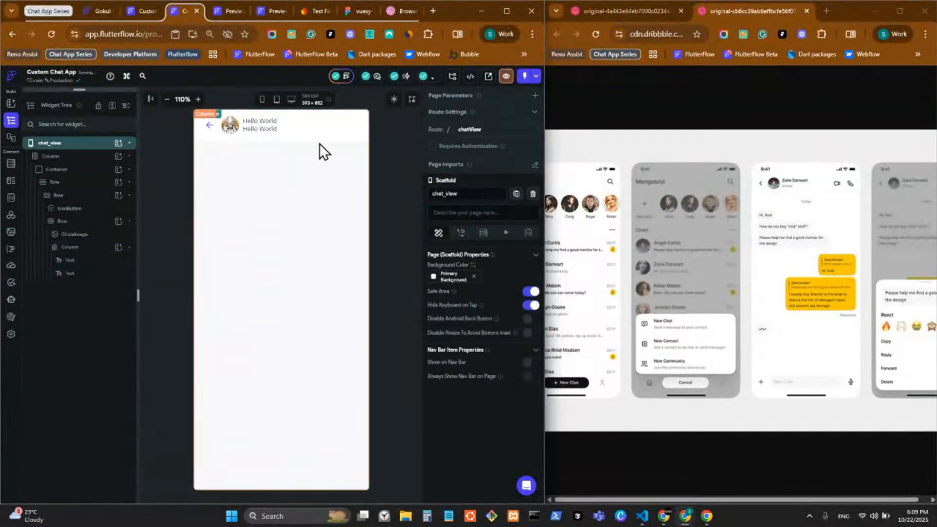
# Set the upper header text to the contact's first name
pyautogui.click(267, 121)
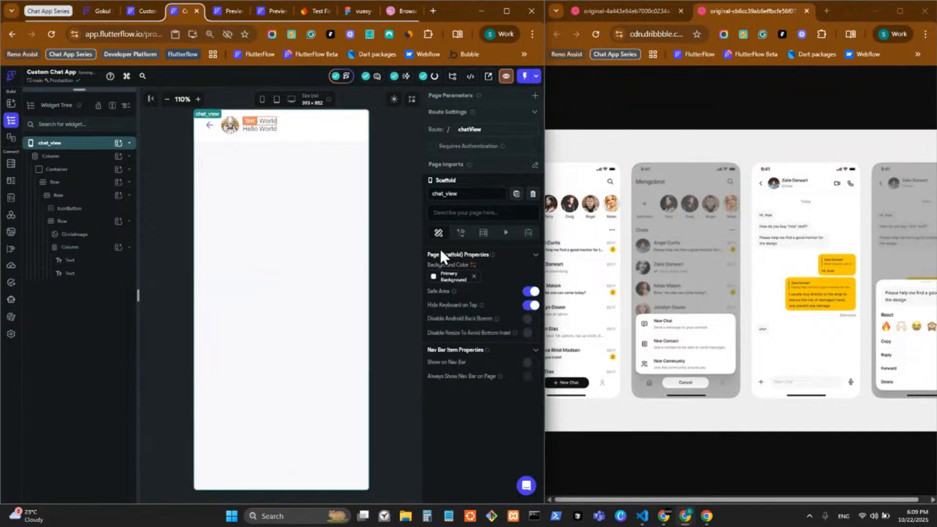
pyautogui.click(382, 205)
pyautogui.click(251, 121)
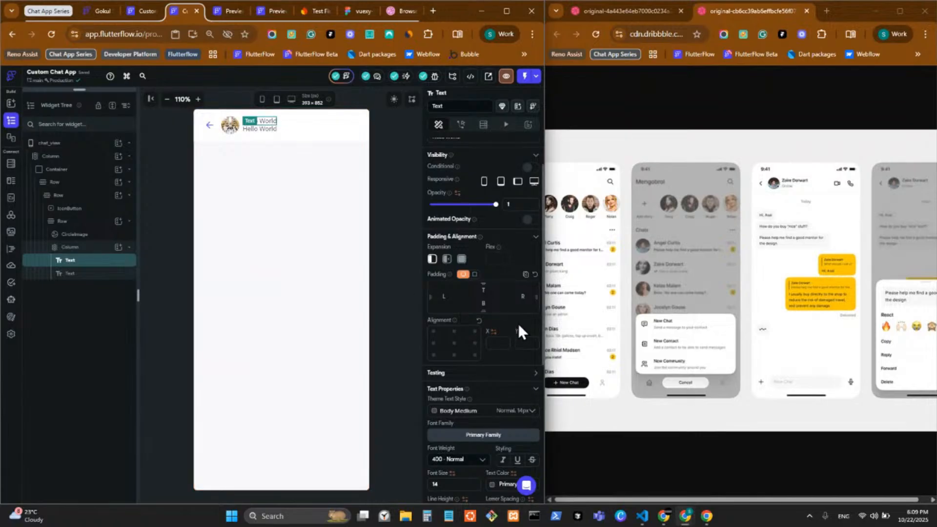
pyautogui.scroll(-4, 518, 323)
pyautogui.scroll(1, 502, 327)
pyautogui.scroll(4, 502, 315)
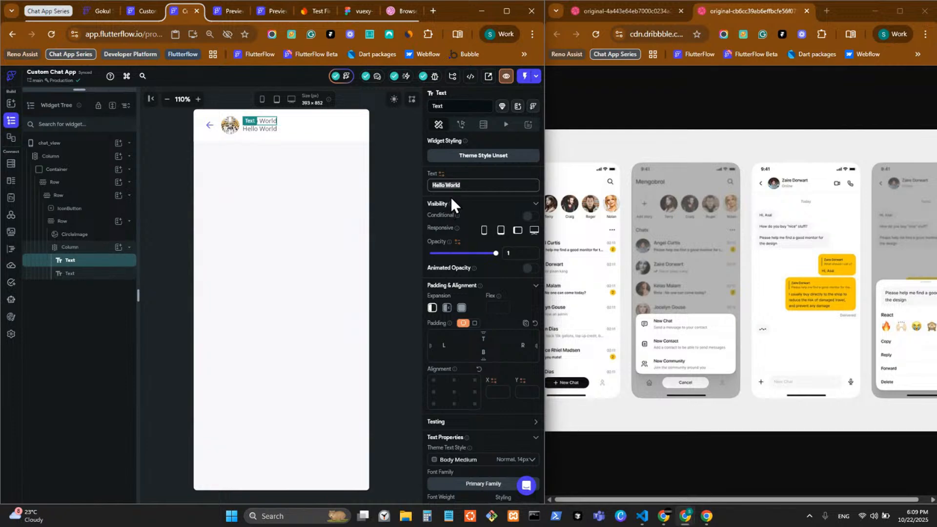
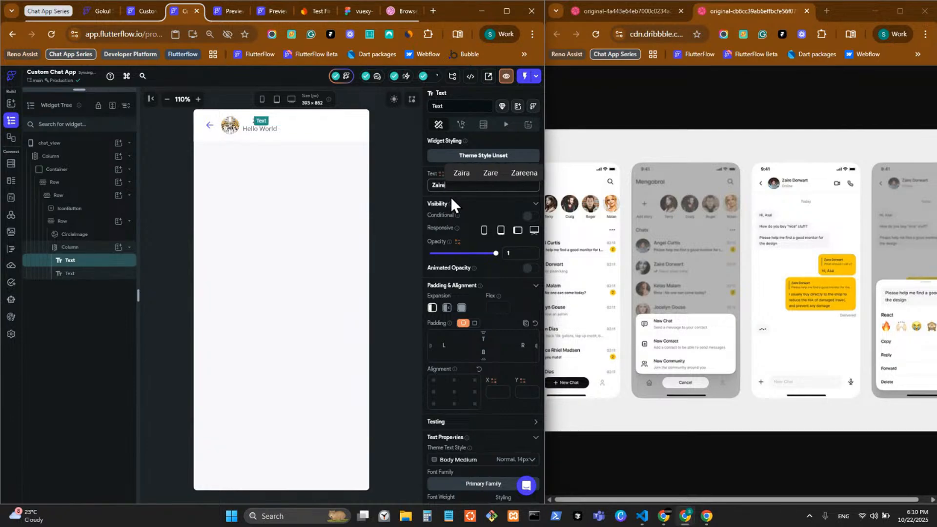
pyautogui.click(351, 165)
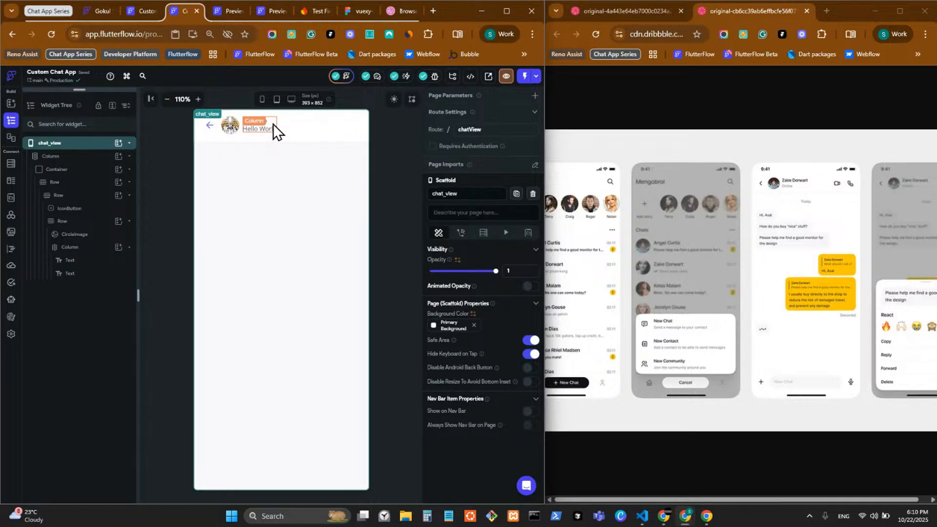
# Replace the lower header text's Hello World with 'Online'
pyautogui.click(267, 131)
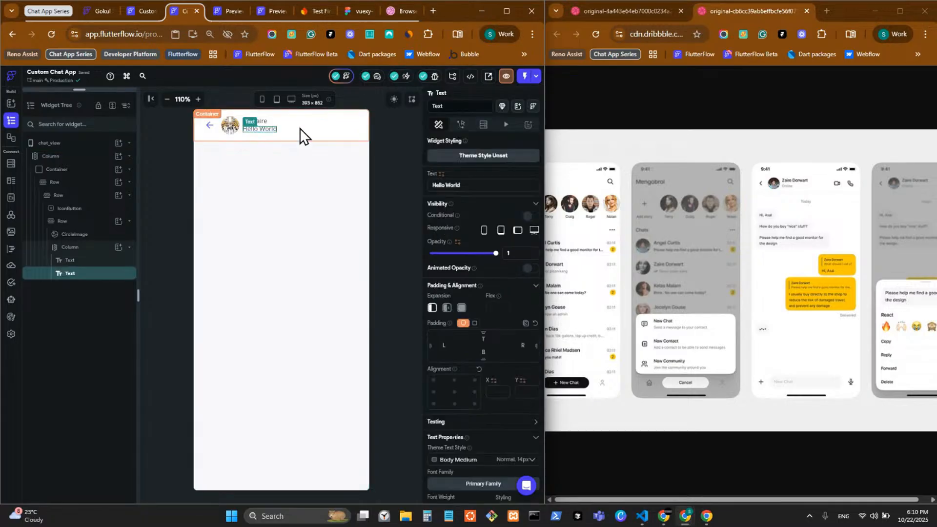
pyautogui.moveTo(475, 186); pyautogui.dragTo(407, 182)
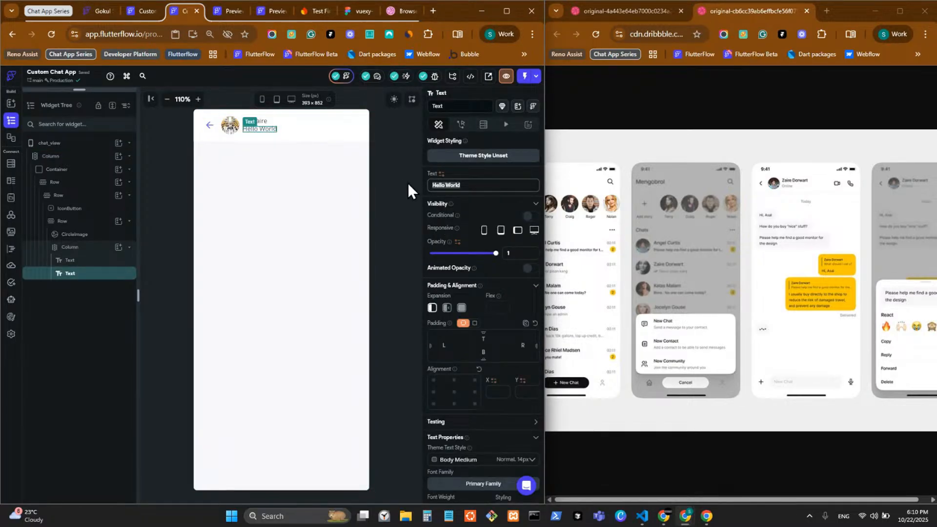
pyautogui.write('Online')
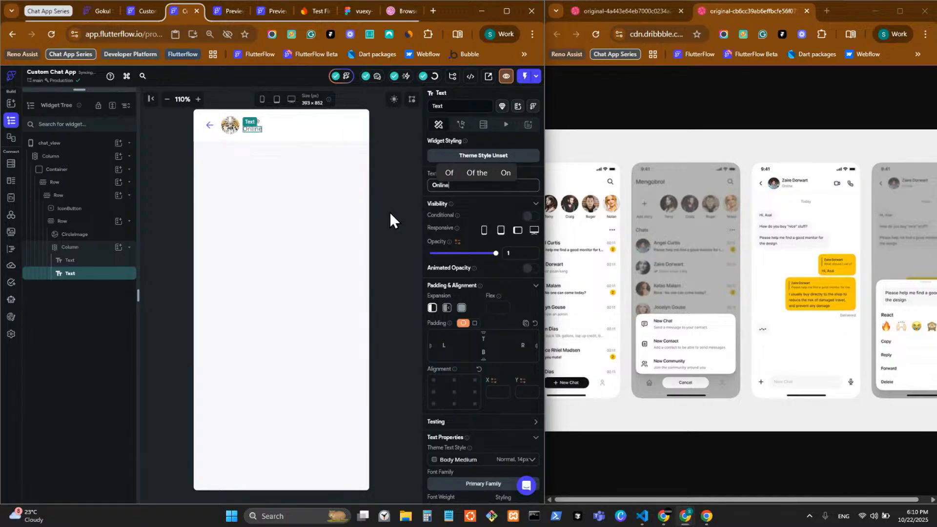
pyautogui.click(236, 142)
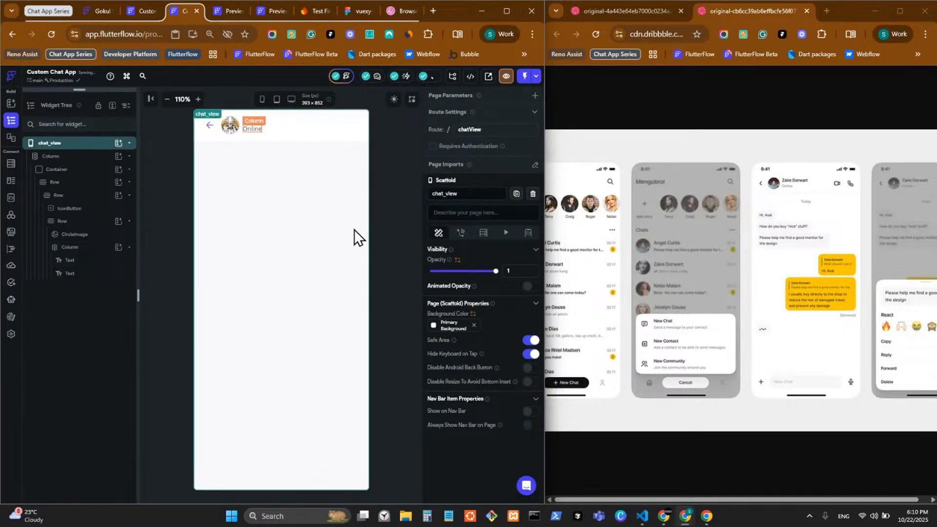
pyautogui.click(254, 122)
# Left-align the header texts and give the Online text size 10 in 500 Medium
pyautogui.click(433, 443)
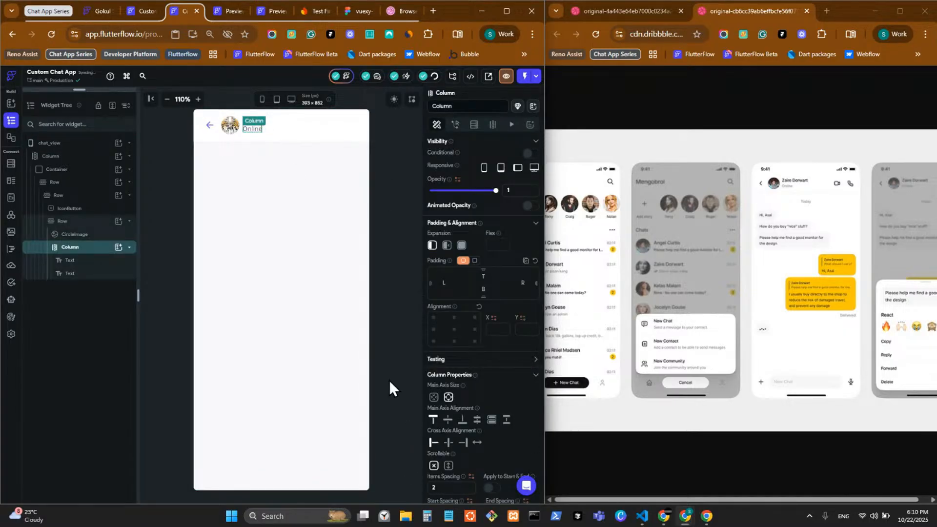
pyautogui.click(359, 279)
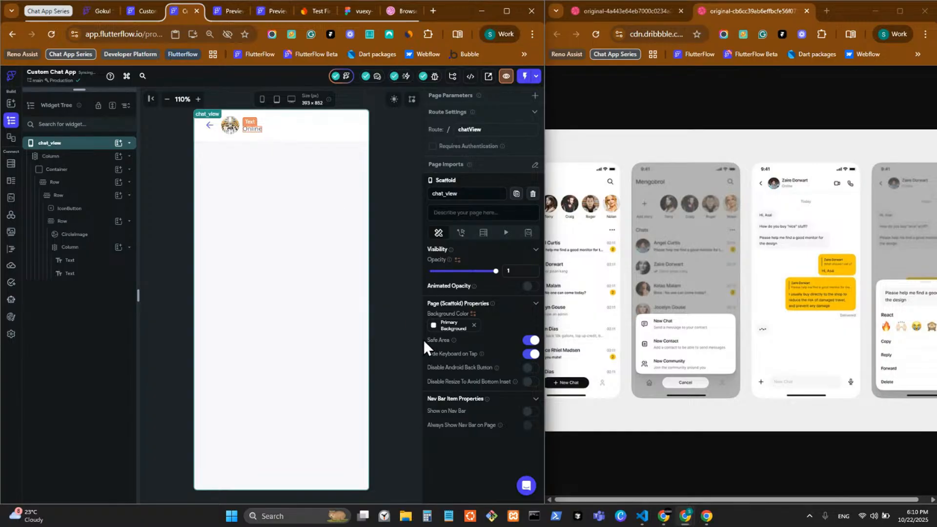
pyautogui.scroll(-5, 480, 386)
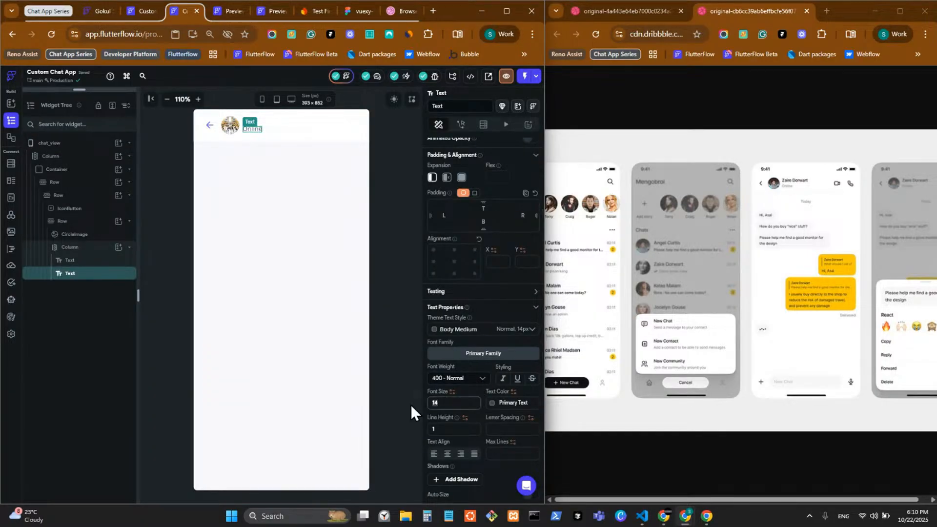
pyautogui.write('10')
pyautogui.click(463, 378)
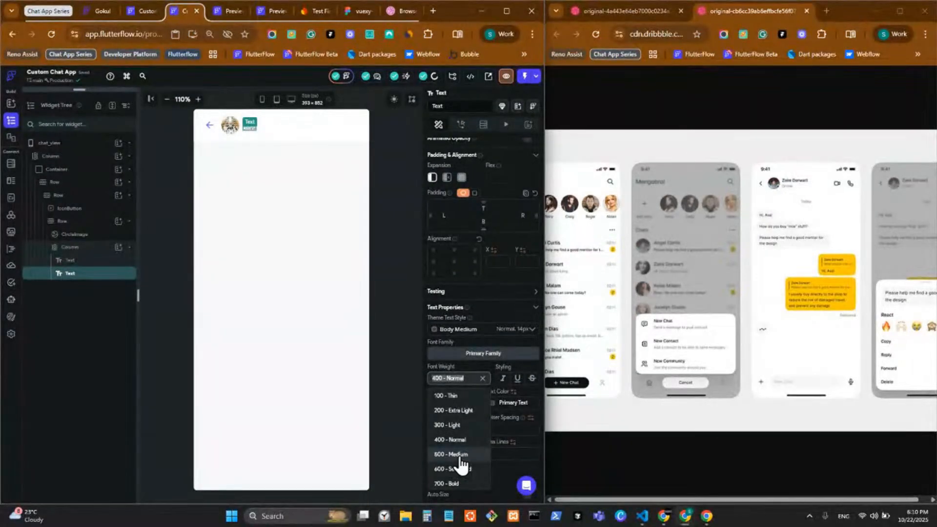
pyautogui.click(460, 455)
pyautogui.click(476, 383)
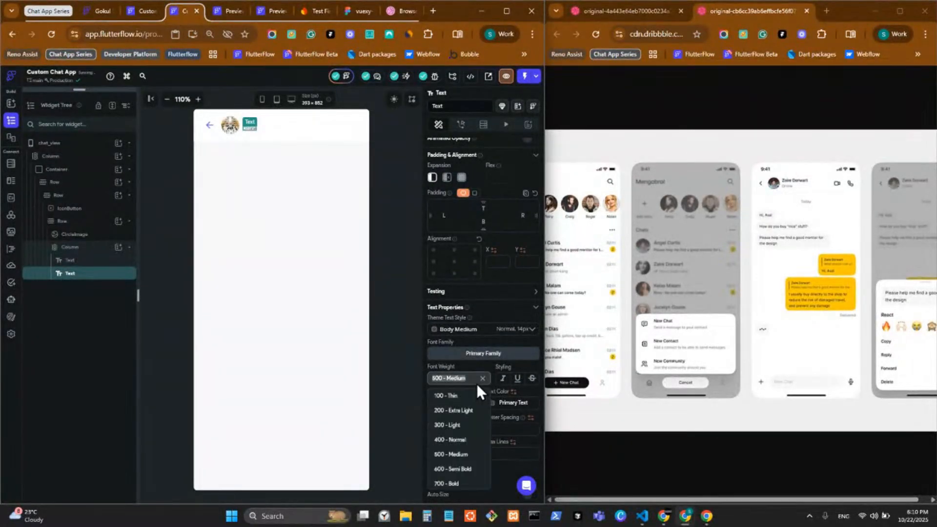
pyautogui.click(466, 469)
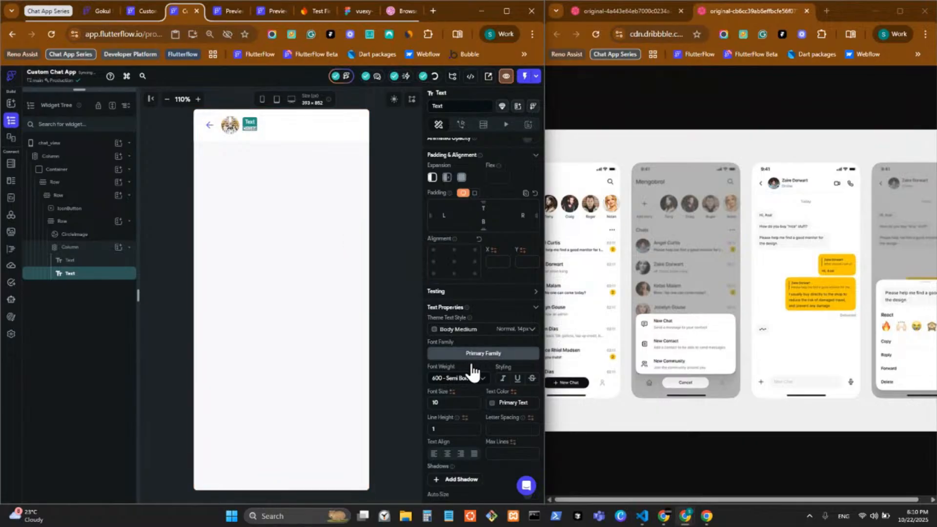
pyautogui.click(471, 378)
pyautogui.click(460, 462)
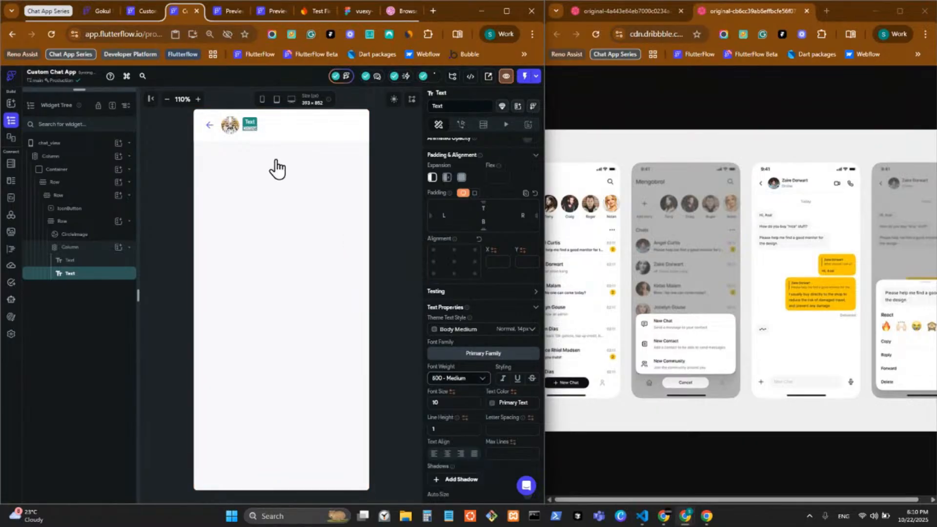
pyautogui.click(395, 163)
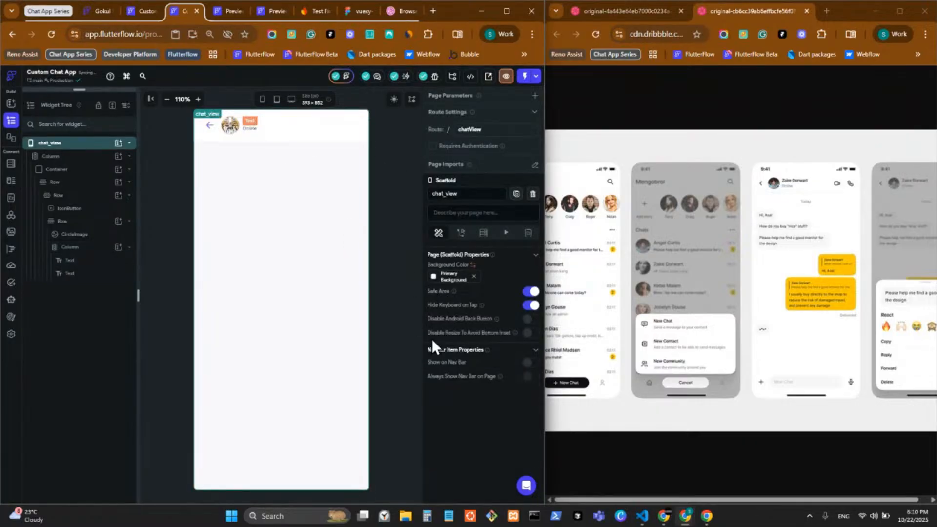
# Make the name text 600 Semi Bold
pyautogui.scroll(-3, 441, 344)
pyautogui.click(472, 330)
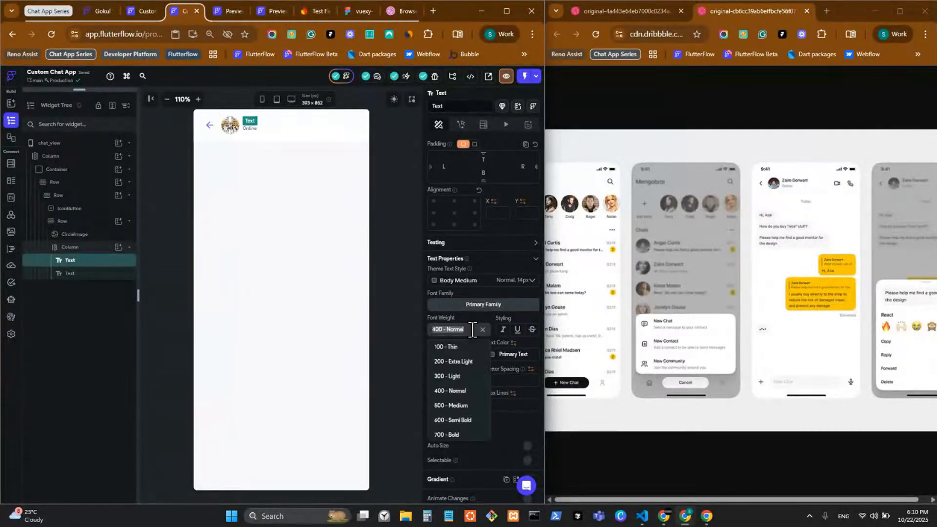
pyautogui.click(473, 432)
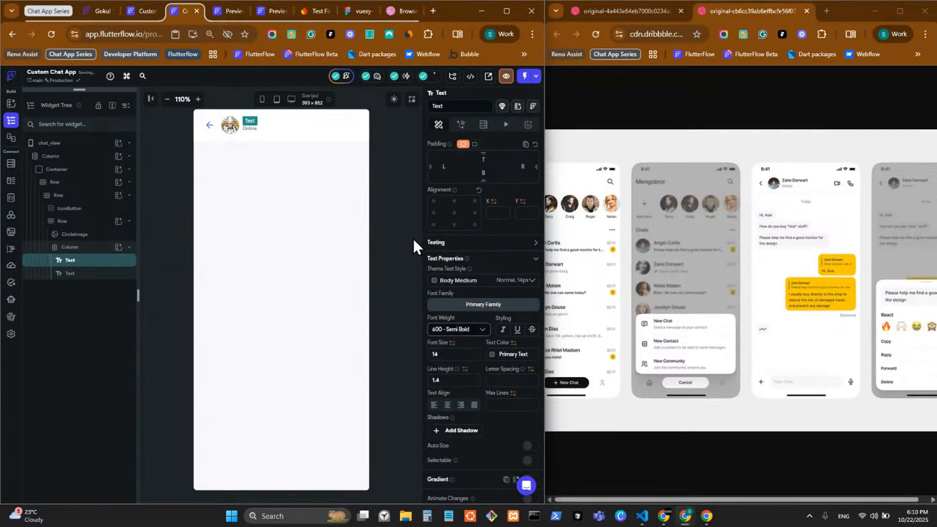
pyautogui.click(397, 219)
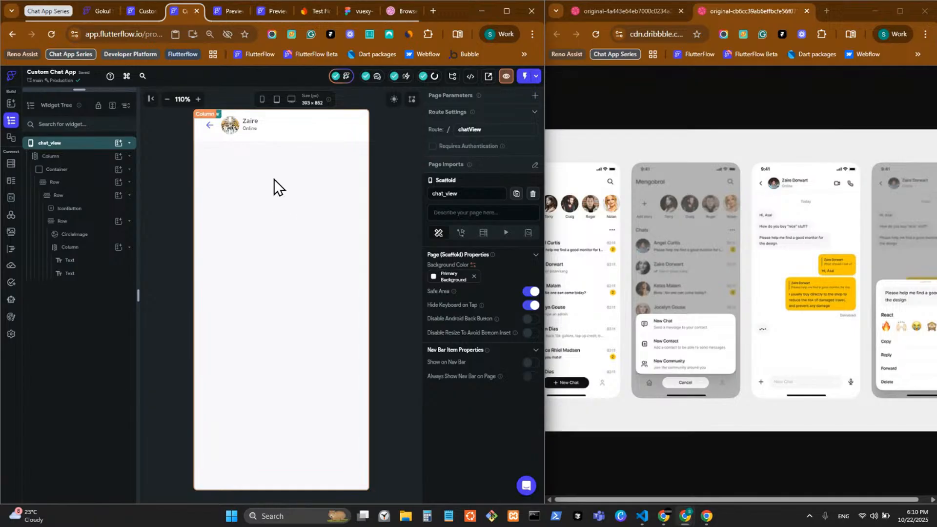
# Set the avatar-and-name row's cross-axis alignment to Start, top-aligning its contents
pyautogui.click(242, 131)
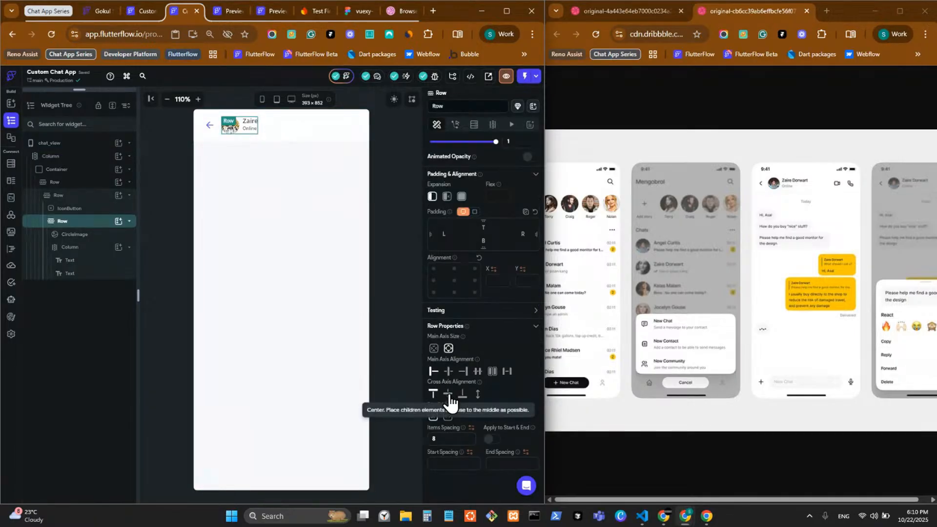
pyautogui.click(448, 394)
pyautogui.click(381, 259)
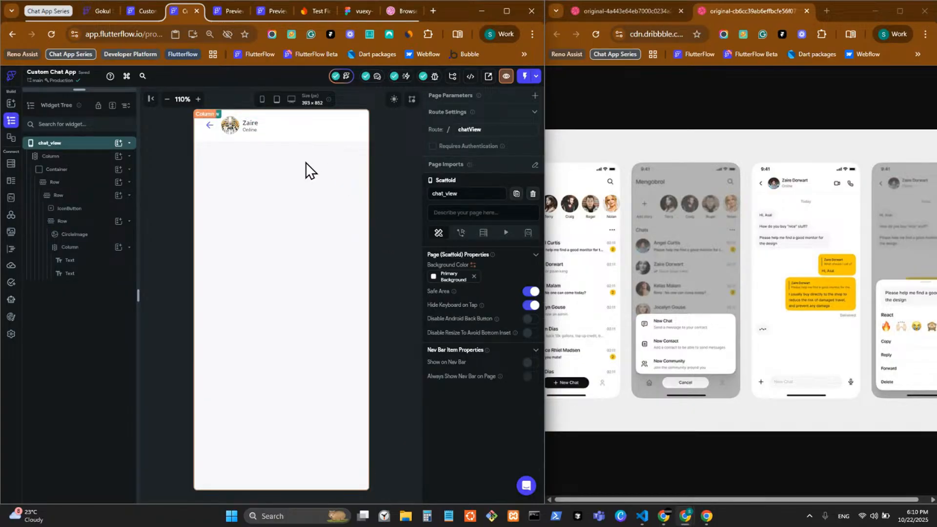
pyautogui.click(239, 131)
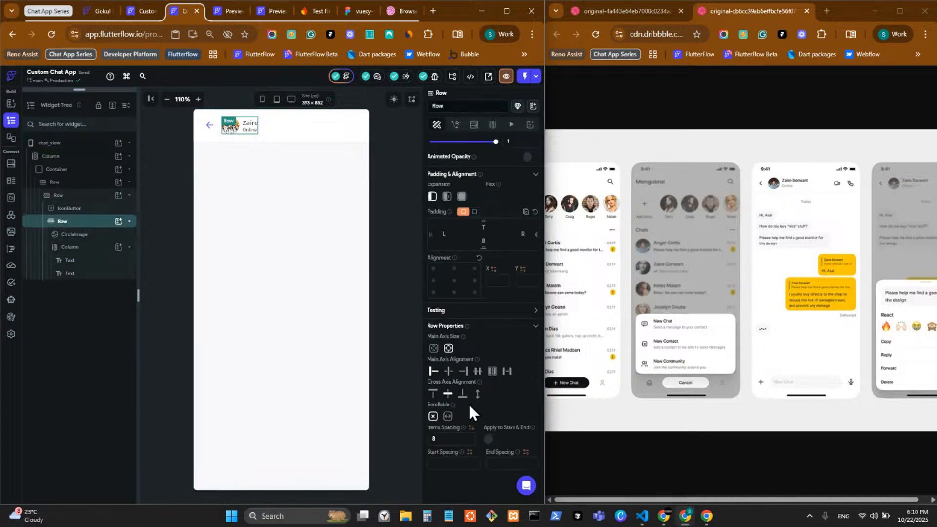
pyautogui.click(433, 393)
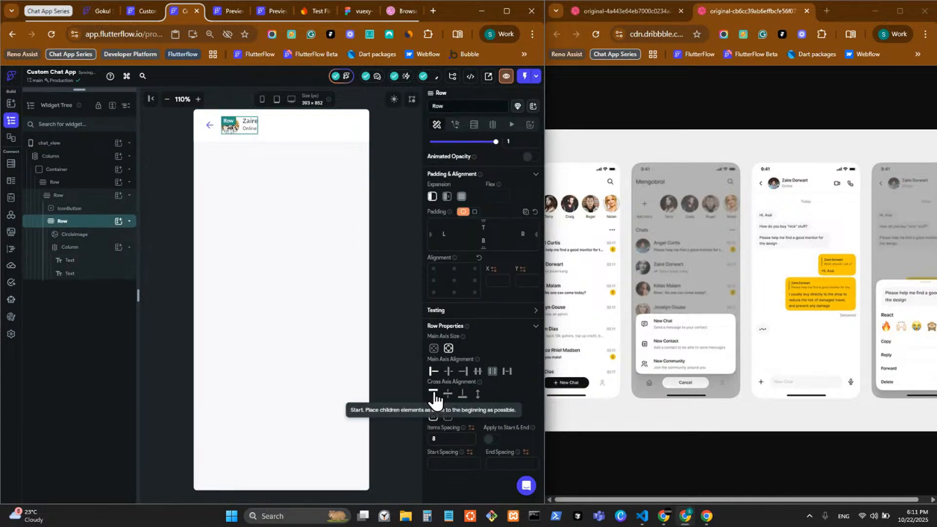
# Append the contact's surname to the header name text
pyautogui.scroll(2, 469, 157)
pyautogui.click(468, 182)
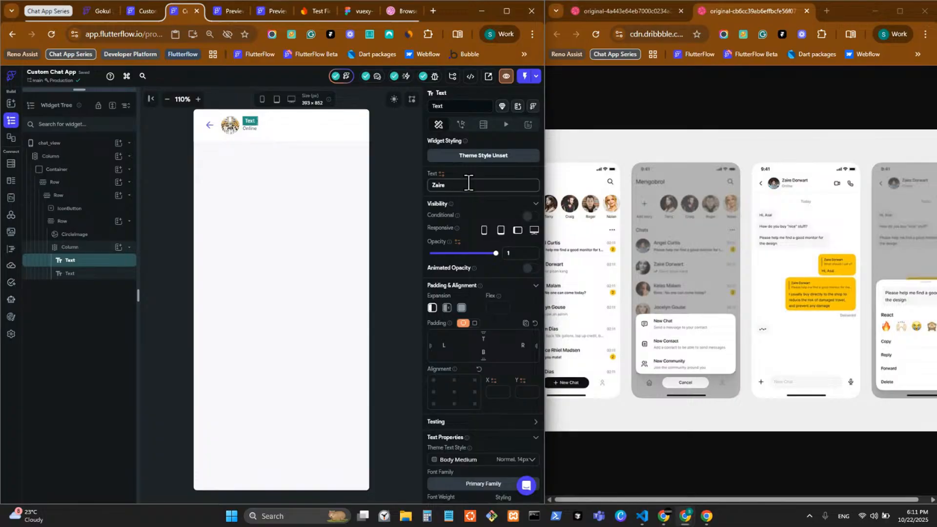
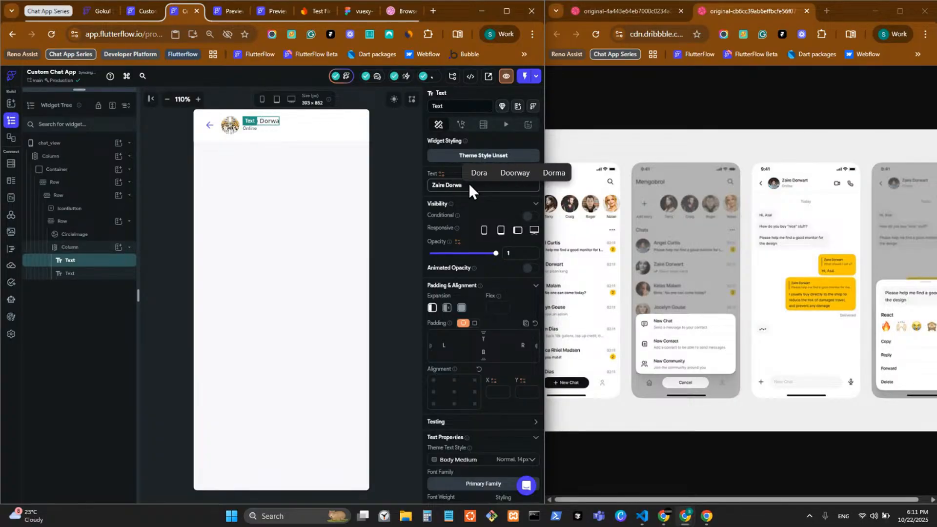
pyautogui.click(239, 193)
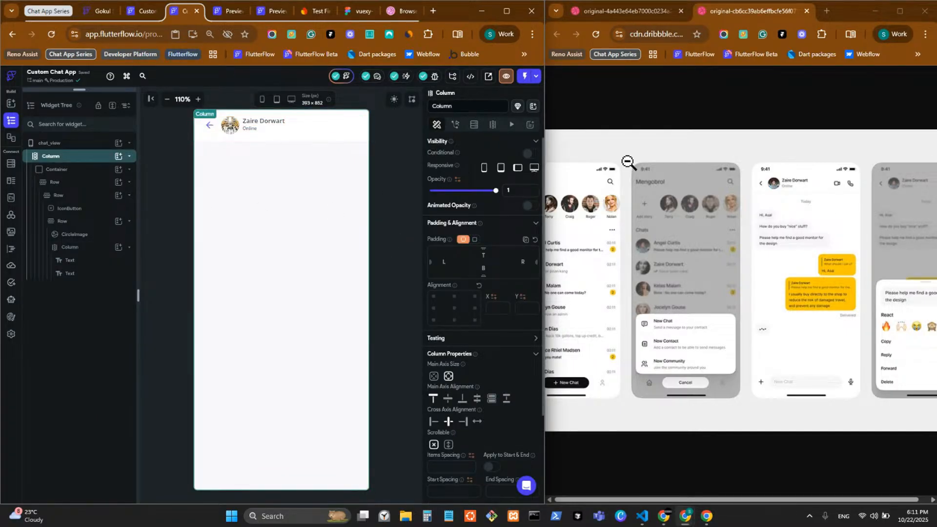
# Search 'back' in the back button's icon picker and choose Arrow Back Ios
pyautogui.click(206, 126)
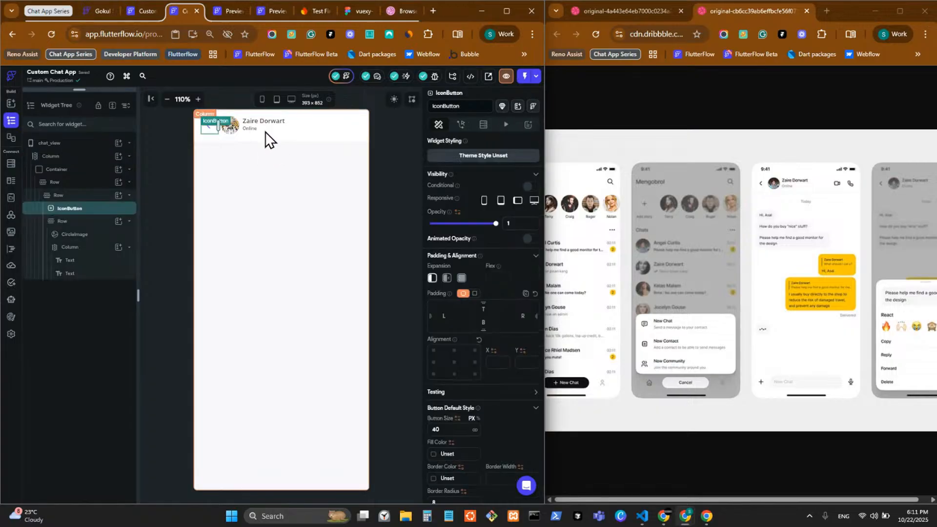
pyautogui.click(329, 153)
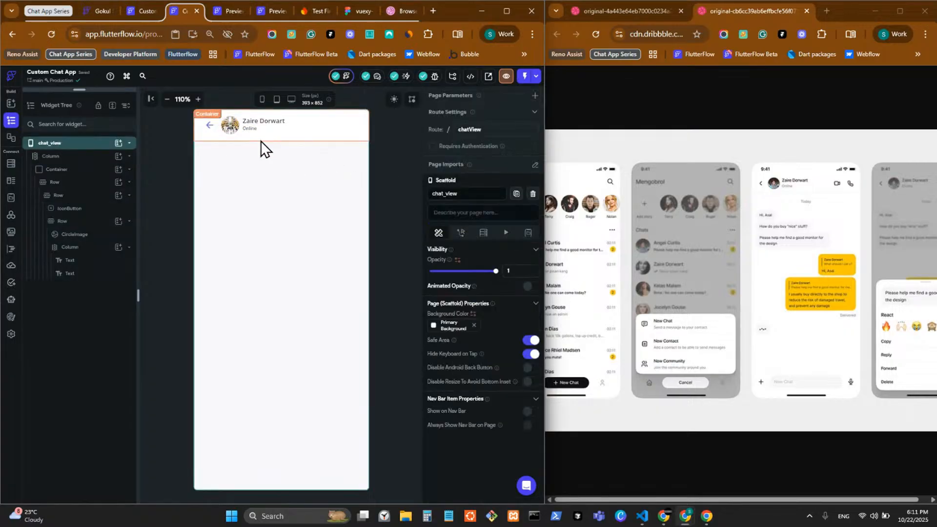
pyautogui.click(209, 131)
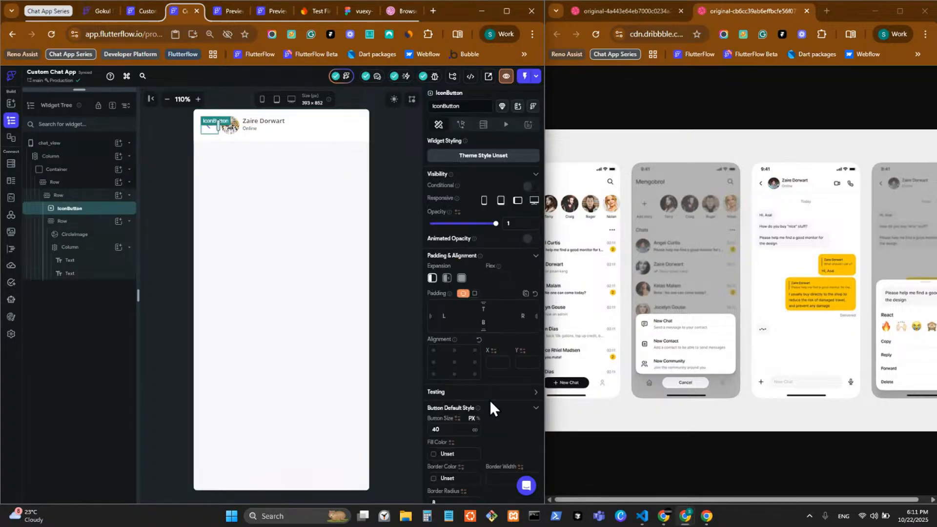
pyautogui.scroll(-5, 475, 414)
pyautogui.click(480, 293)
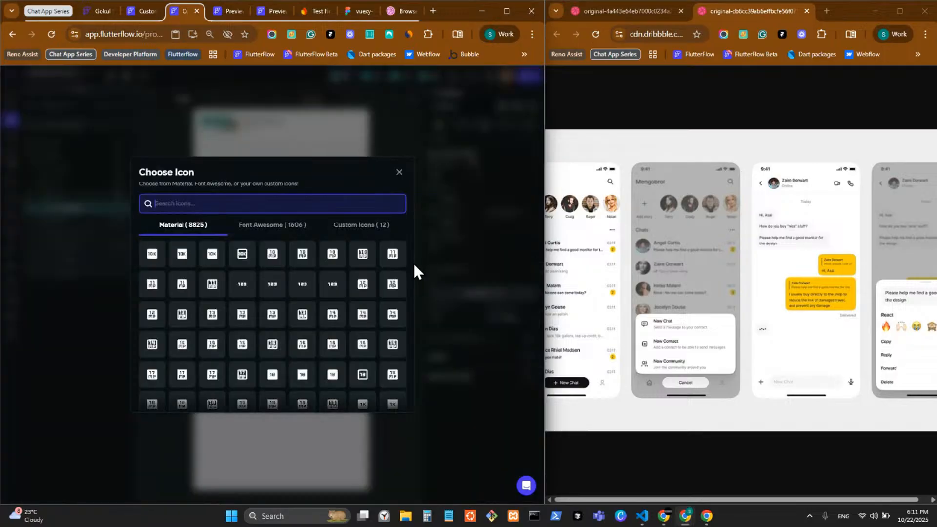
pyautogui.write('back')
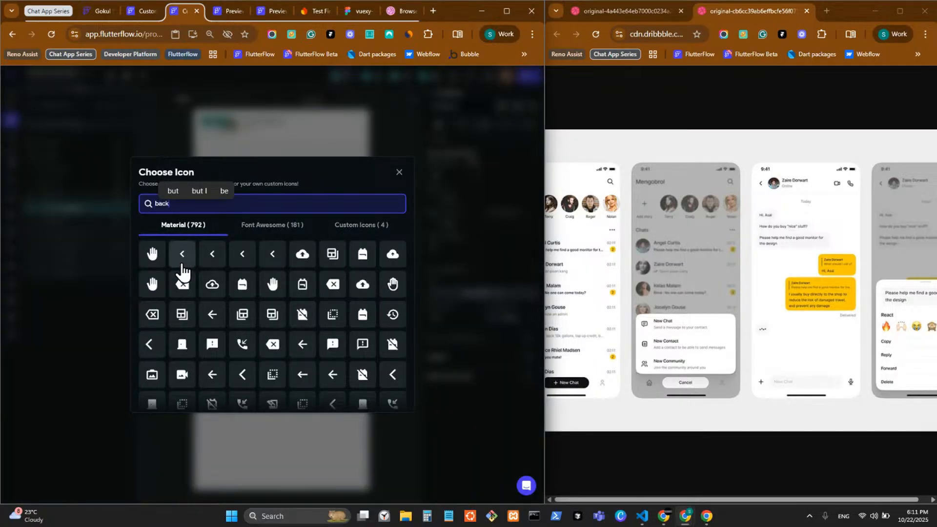
pyautogui.click(150, 355)
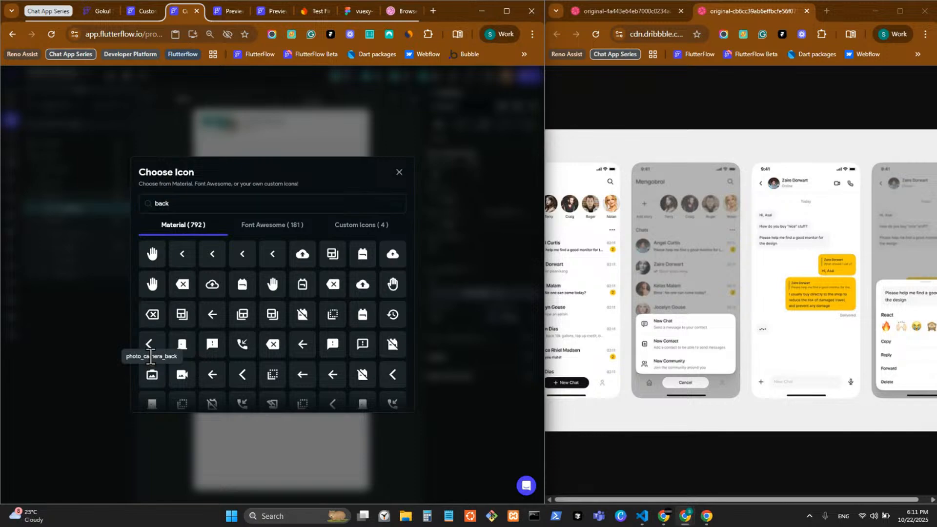
pyautogui.click(143, 340)
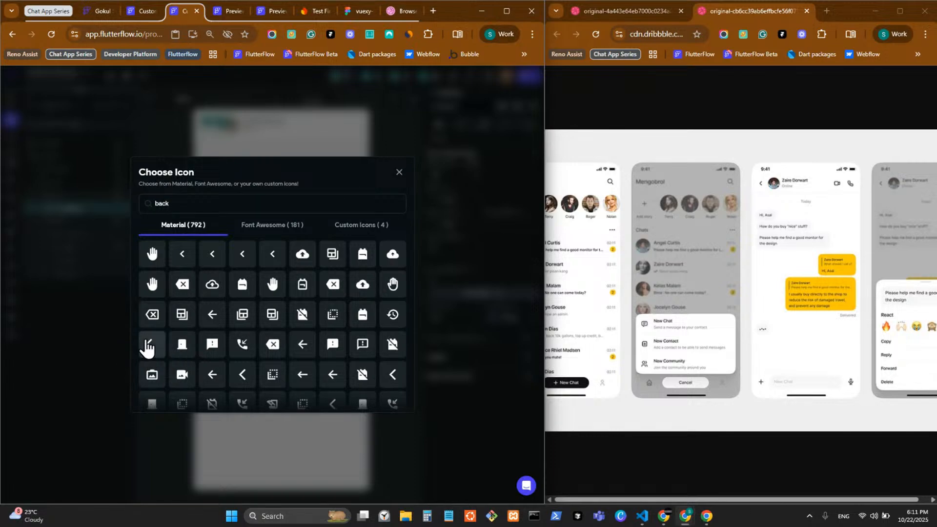
pyautogui.click(470, 390)
# Set the back button's icon size to 20
pyautogui.click(451, 320)
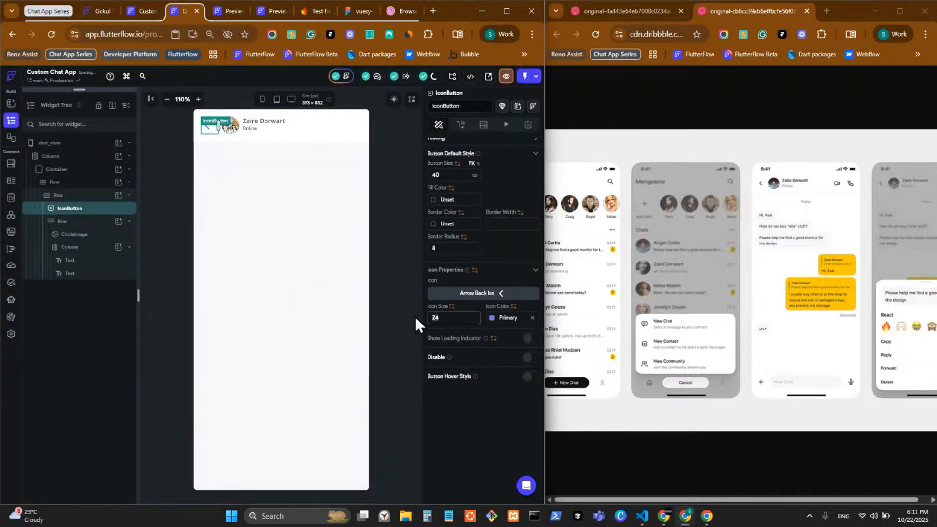
pyautogui.write('0')
pyautogui.click(502, 422)
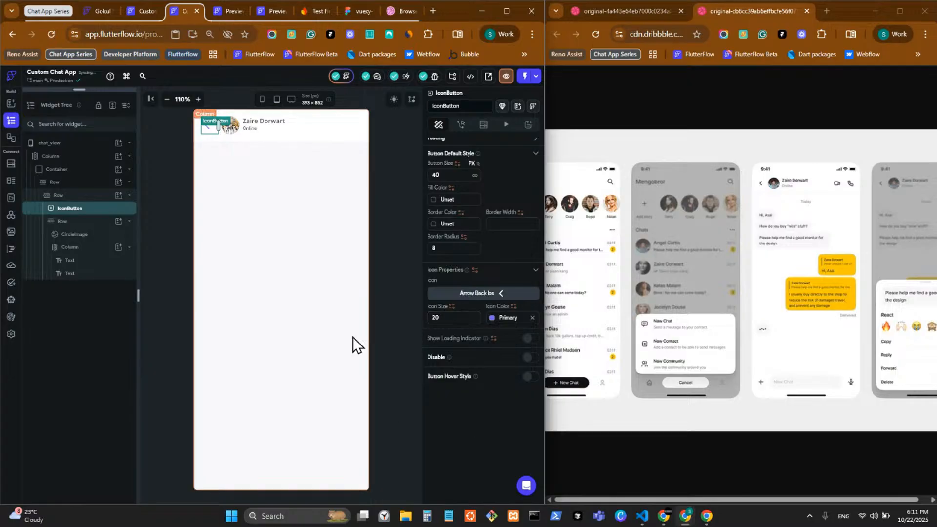
pyautogui.click(392, 259)
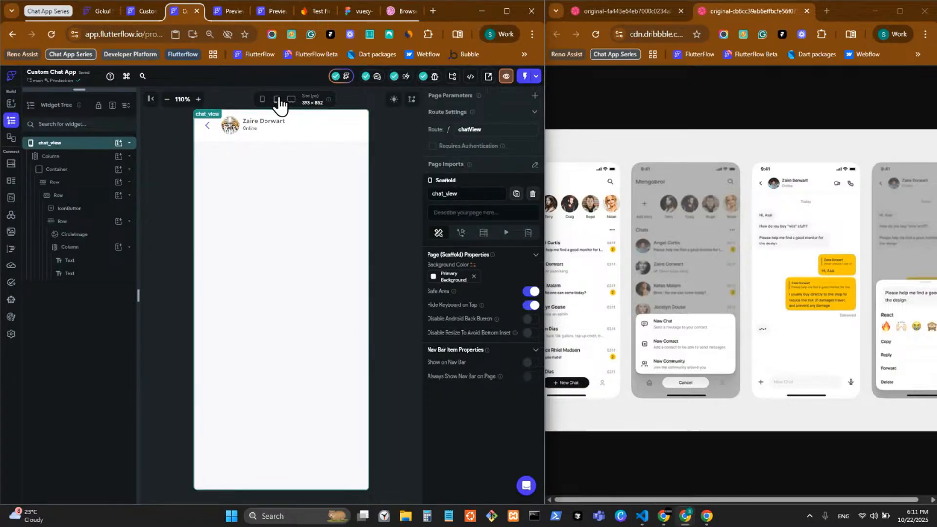
# Search 'back rou' in the icon picker and pick Arrow Back Ios again
pyautogui.click(207, 131)
pyautogui.scroll(-3, 439, 439)
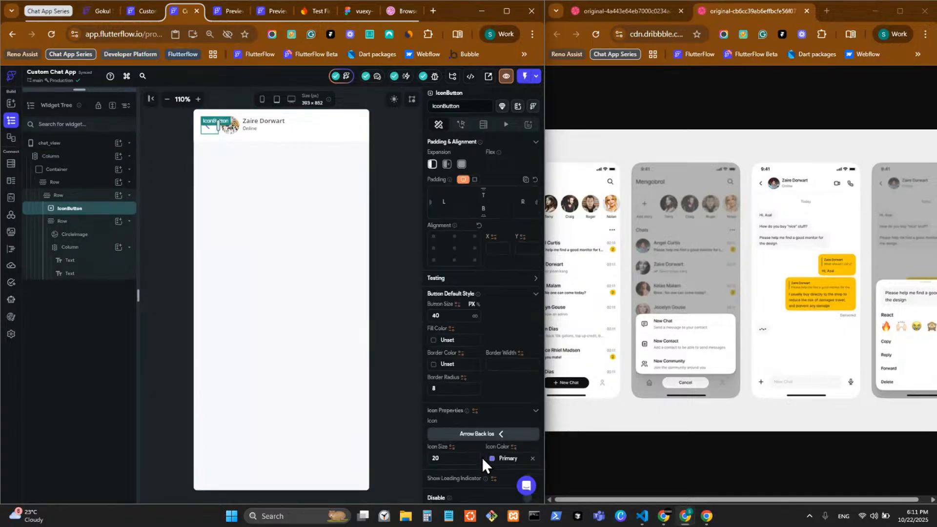
pyautogui.click(493, 368)
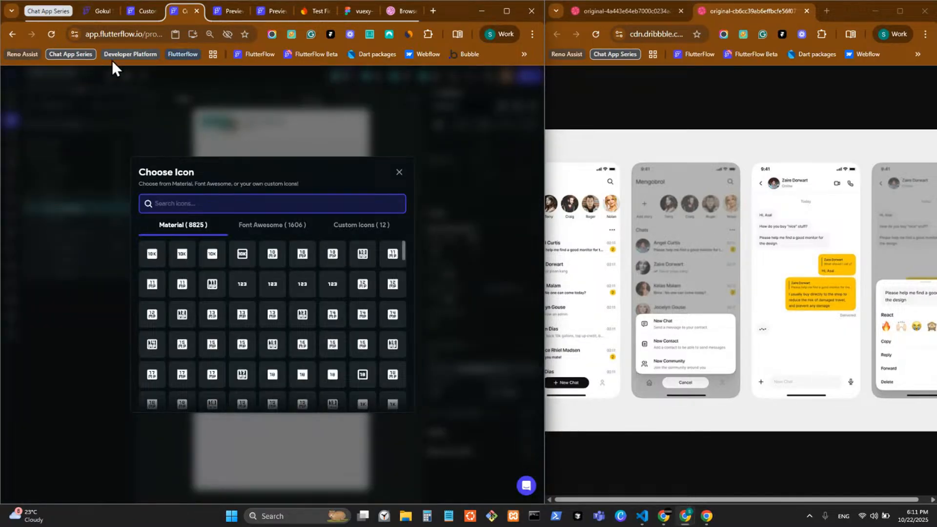
pyautogui.write('b')
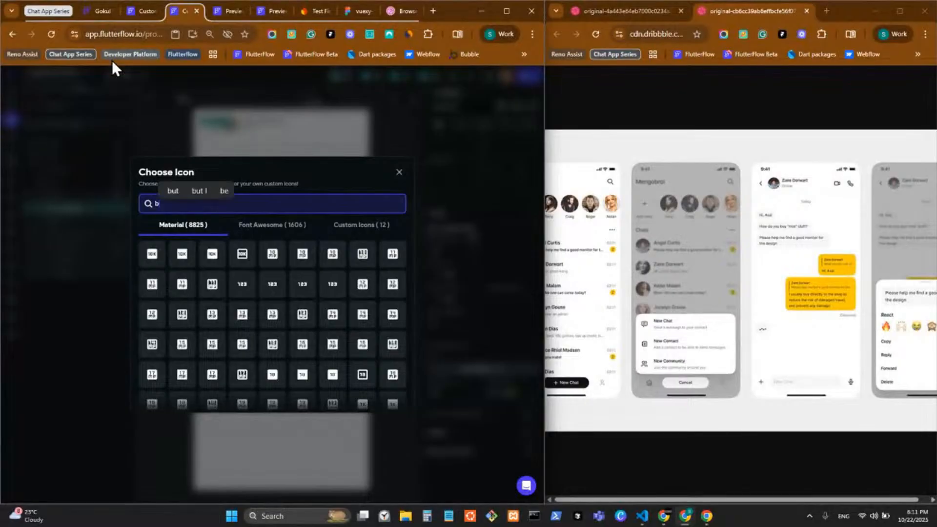
pyautogui.write('ack rou')
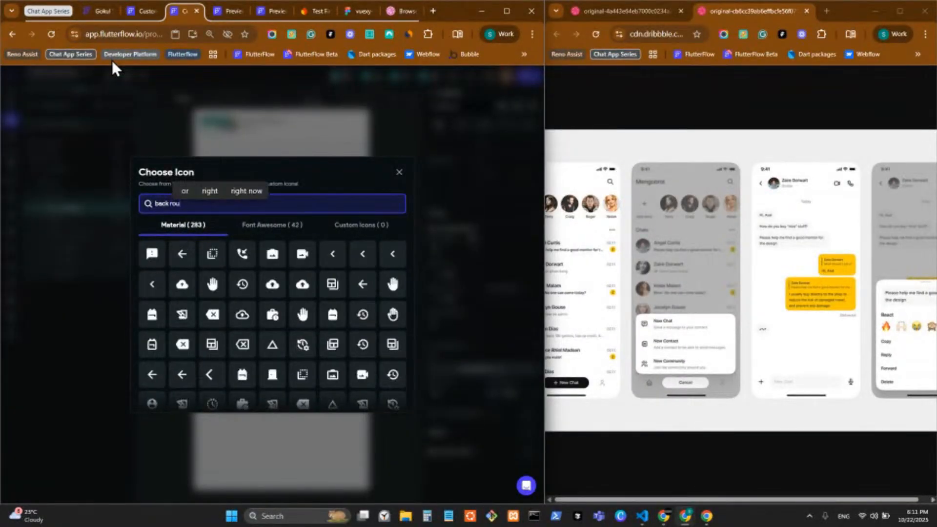
pyautogui.scroll(-3, 313, 324)
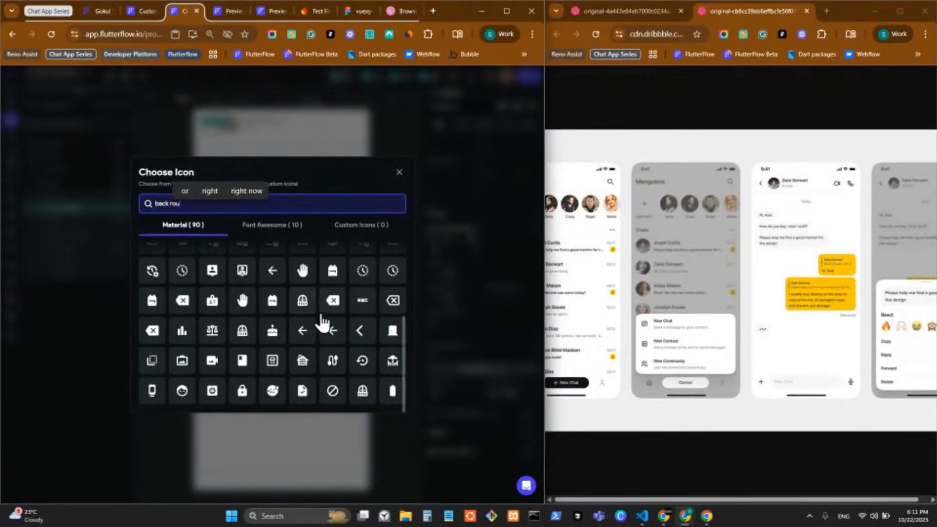
pyautogui.click(359, 335)
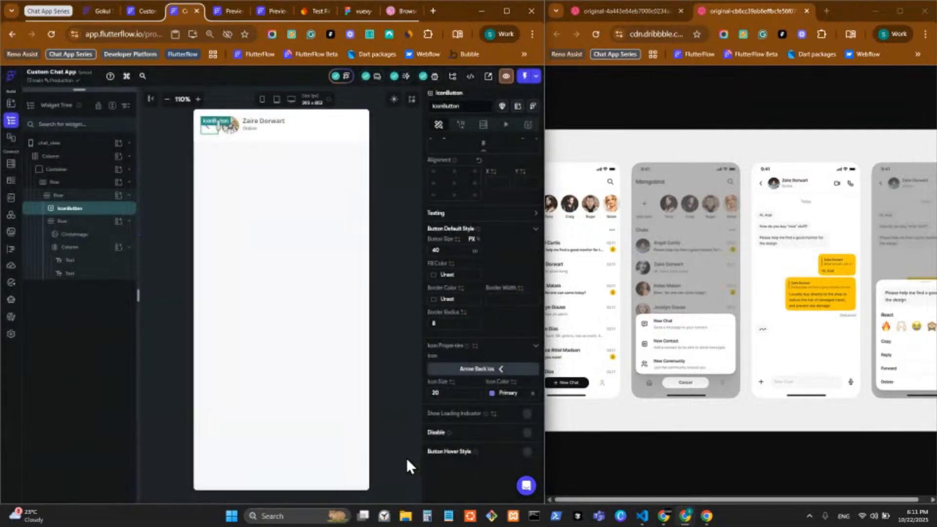
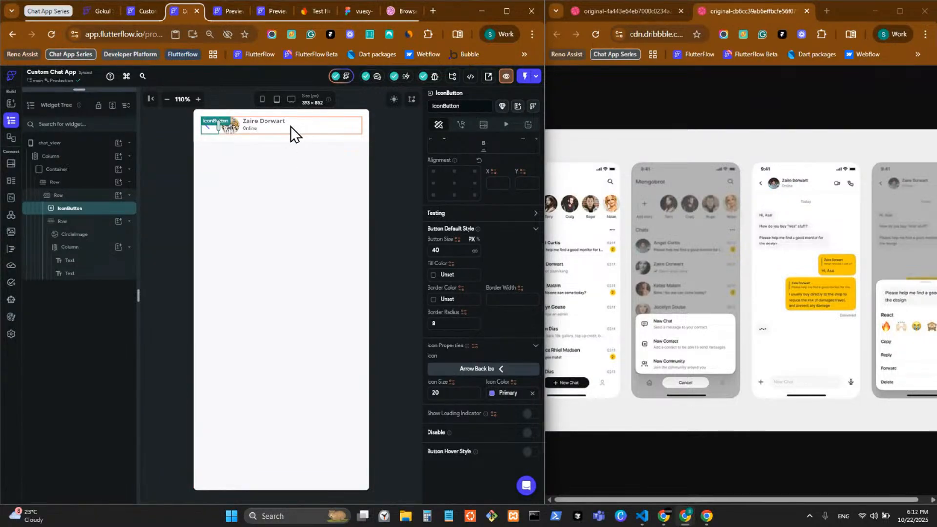
# Give the 'Online' status text the Secondary Text theme colour
pyautogui.click(250, 131)
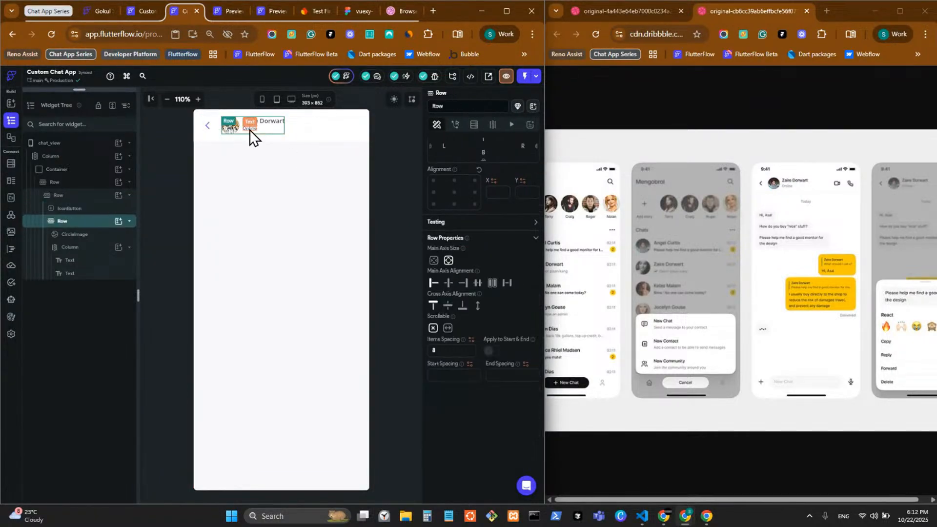
pyautogui.click(249, 130)
pyautogui.scroll(-3, 480, 308)
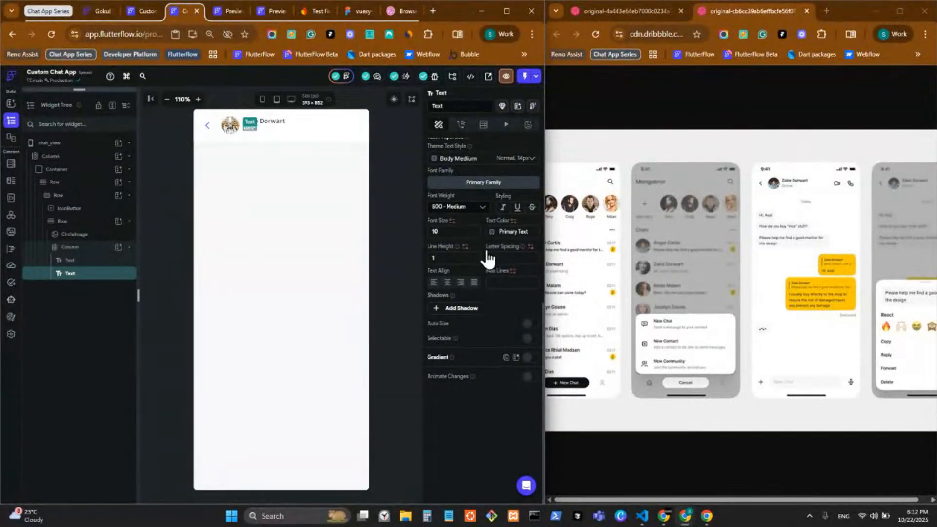
pyautogui.click(491, 232)
pyautogui.click(421, 474)
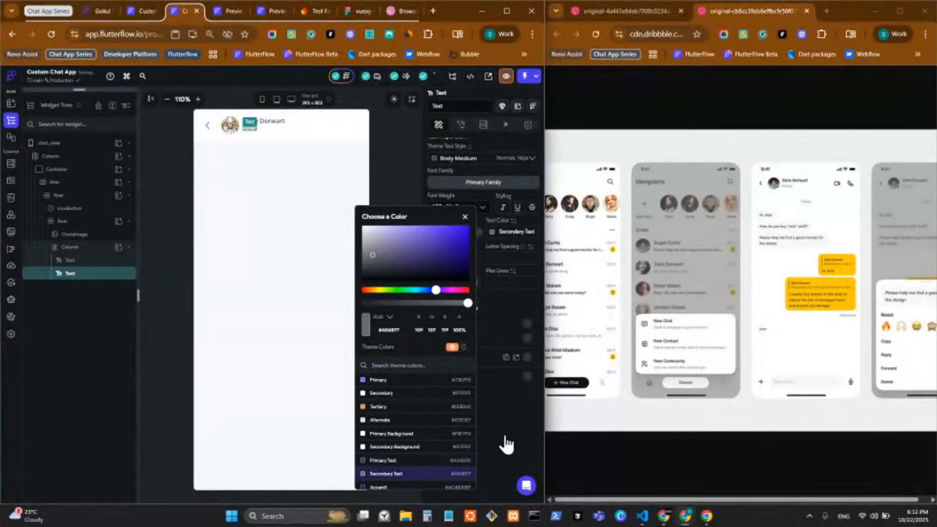
pyautogui.click(505, 443)
pyautogui.click(349, 212)
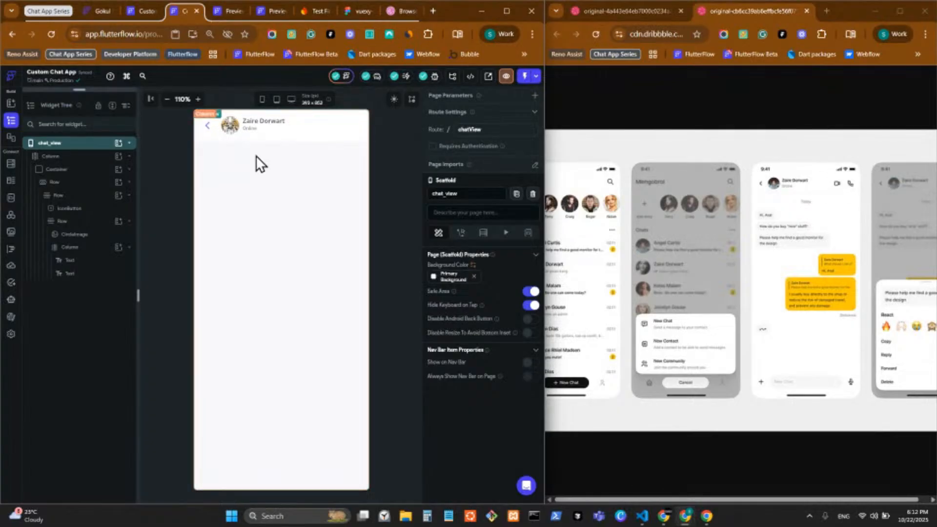
# Paste a copy of the back-arrow button into the header row and set space-between alignment
pyautogui.click(214, 133)
pyautogui.hotkey('ctrl', 'c')
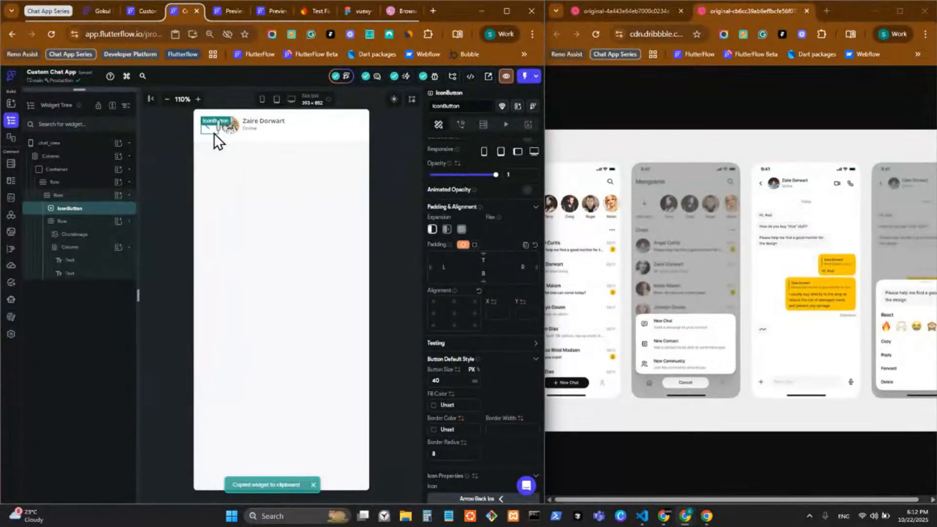
pyautogui.click(306, 128)
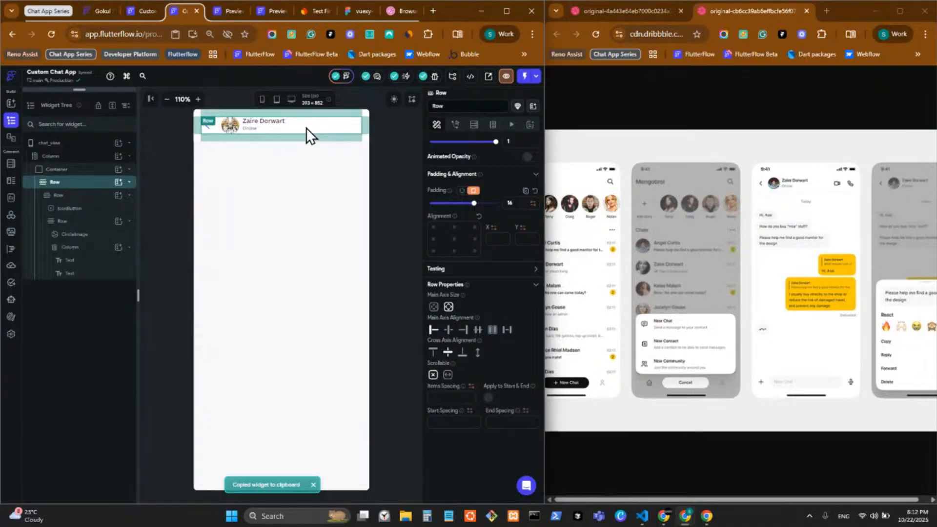
pyautogui.hotkey('ctrl', 'v')
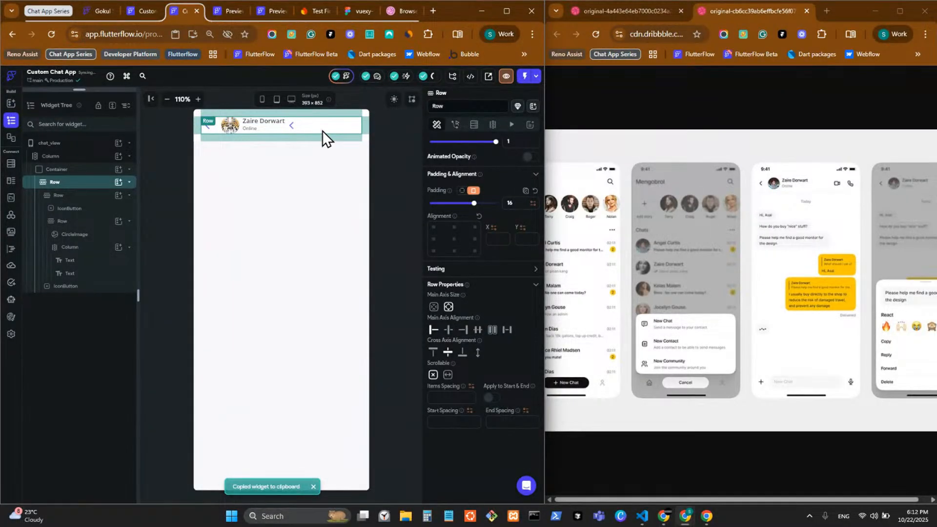
pyautogui.click(506, 331)
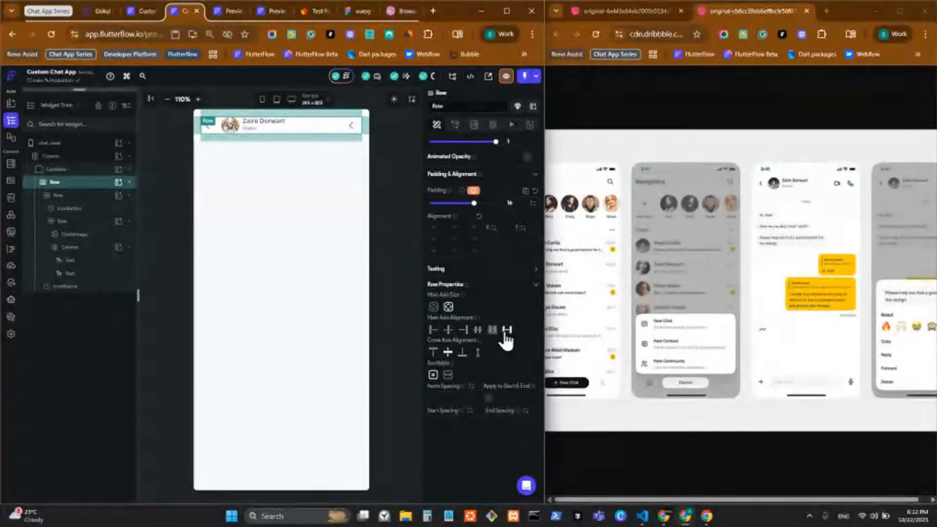
# Wrap the copied arrow button at the header's right end in its own Row
pyautogui.click(351, 126)
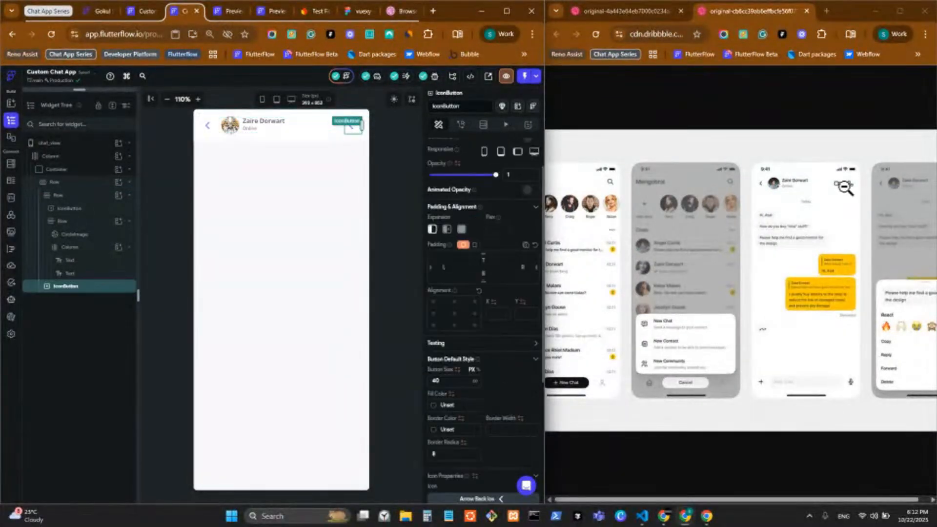
pyautogui.rightClick(351, 130)
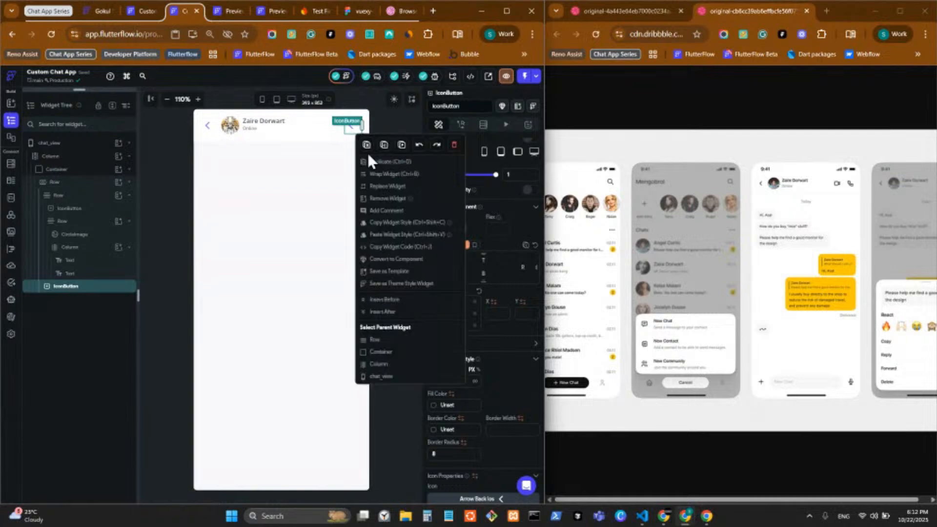
pyautogui.click(392, 174)
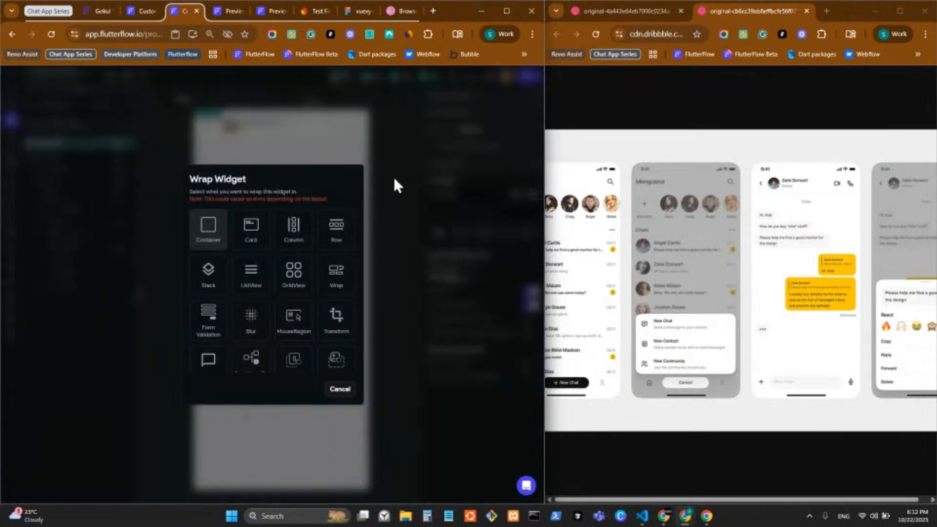
pyautogui.click(328, 249)
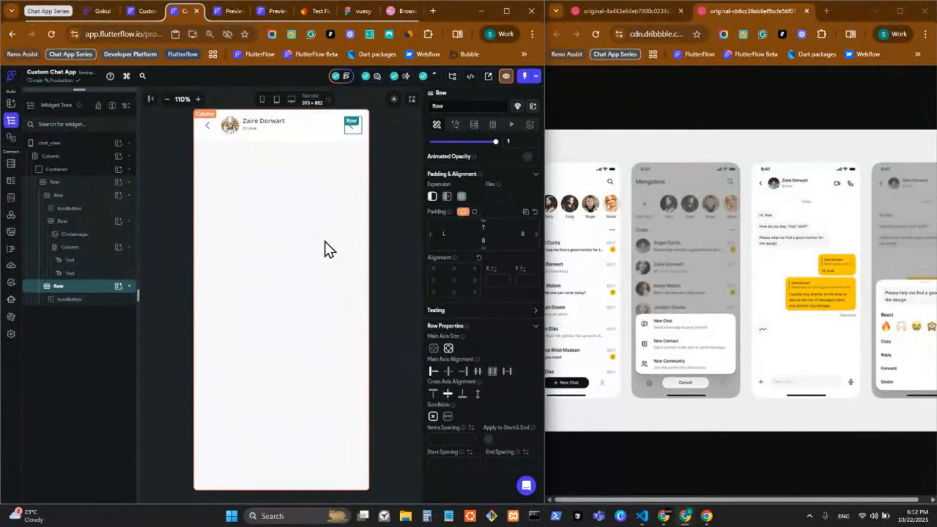
pyautogui.click(353, 130)
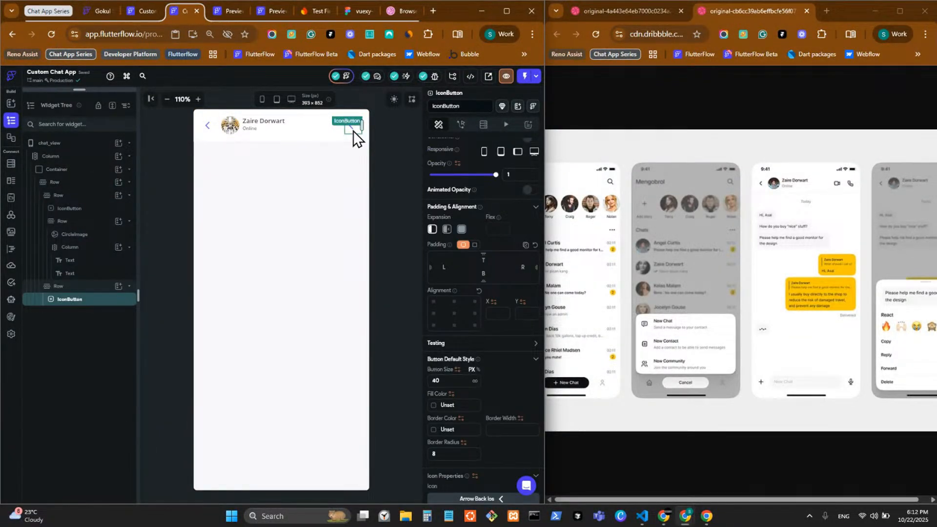
# Duplicate the right-hand button and set the row's item spacing to 4
pyautogui.hotkey('ctrl', 'd')
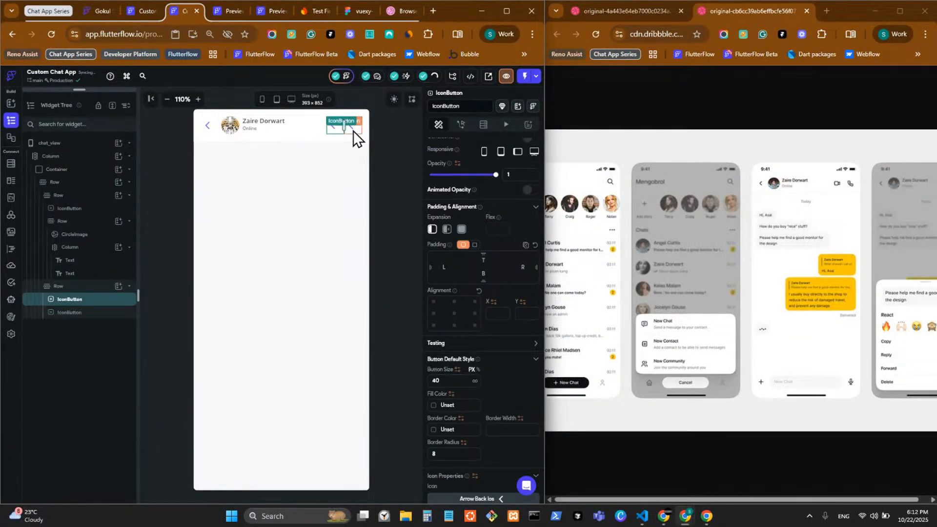
pyautogui.click(109, 288)
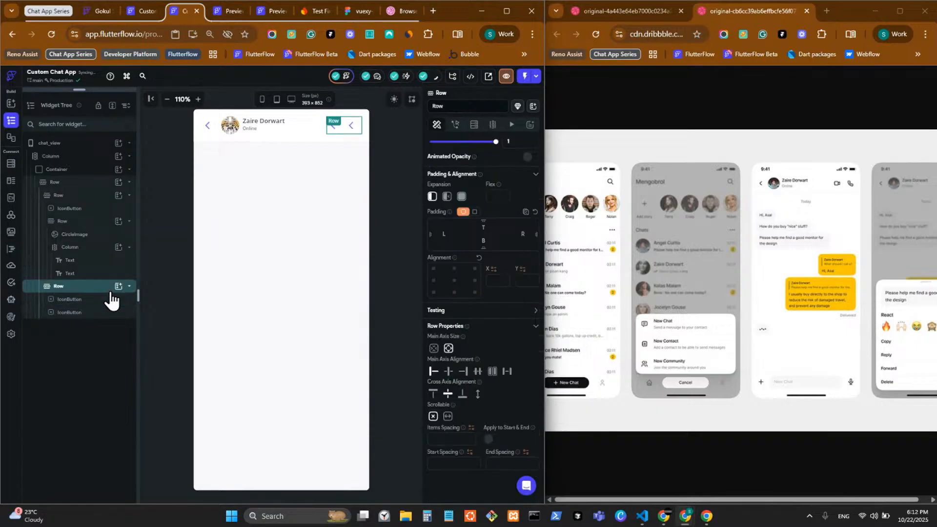
pyautogui.click(451, 440)
pyautogui.write('4')
# Change the first right-hand button's icon to Videocam Outlined
pyautogui.click(333, 131)
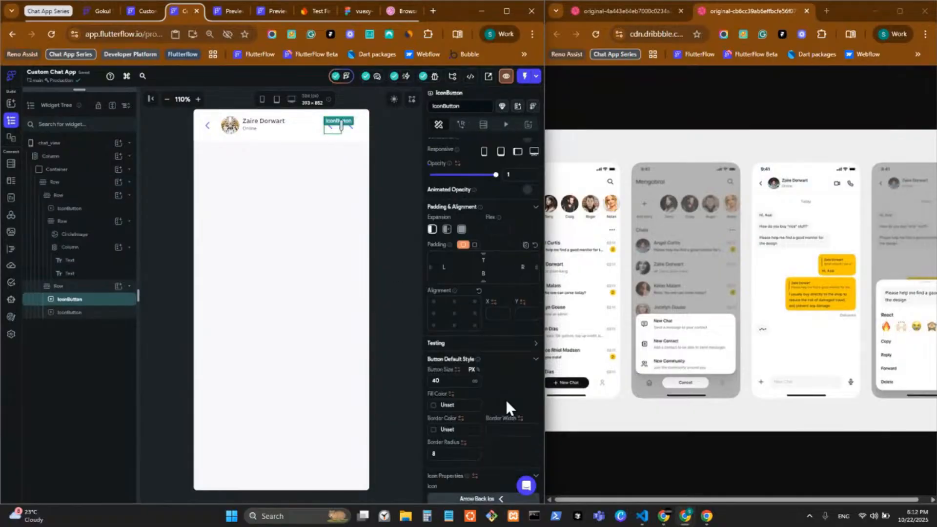
pyautogui.scroll(-3, 468, 425)
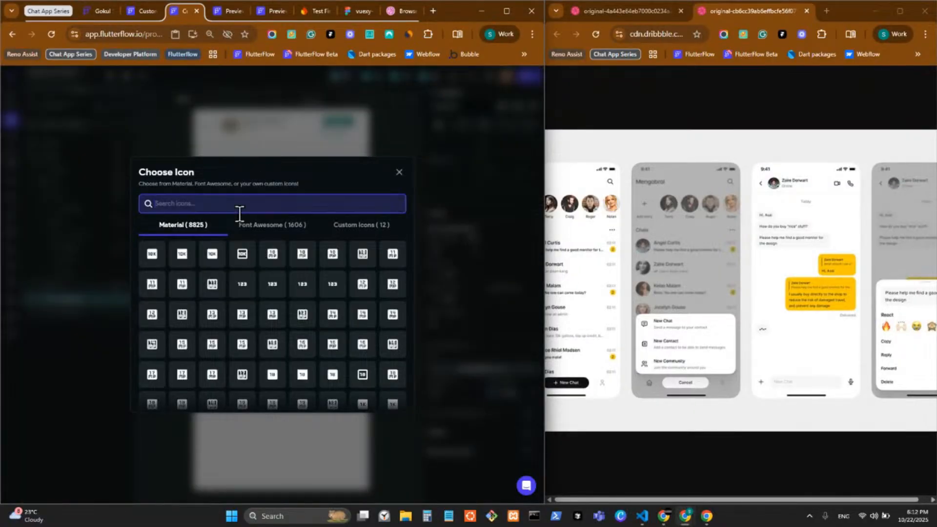
pyautogui.write('video')
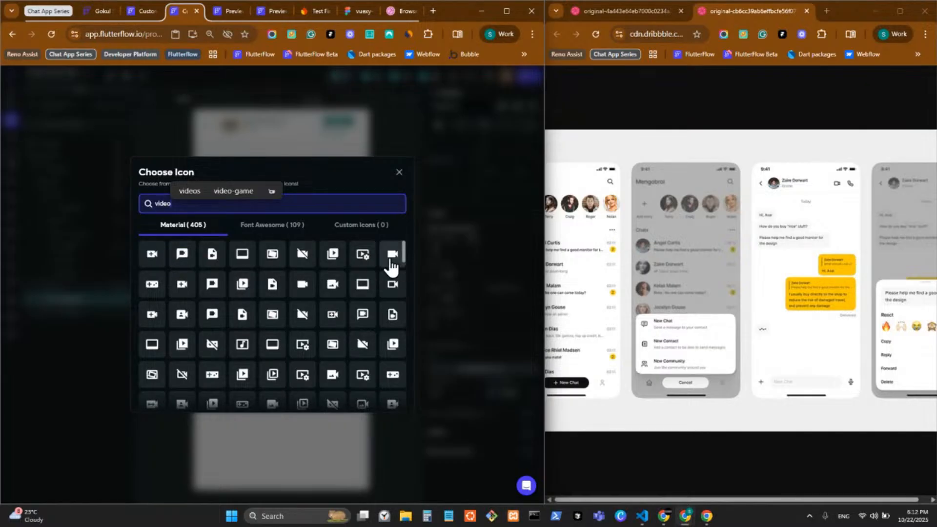
pyautogui.click(303, 286)
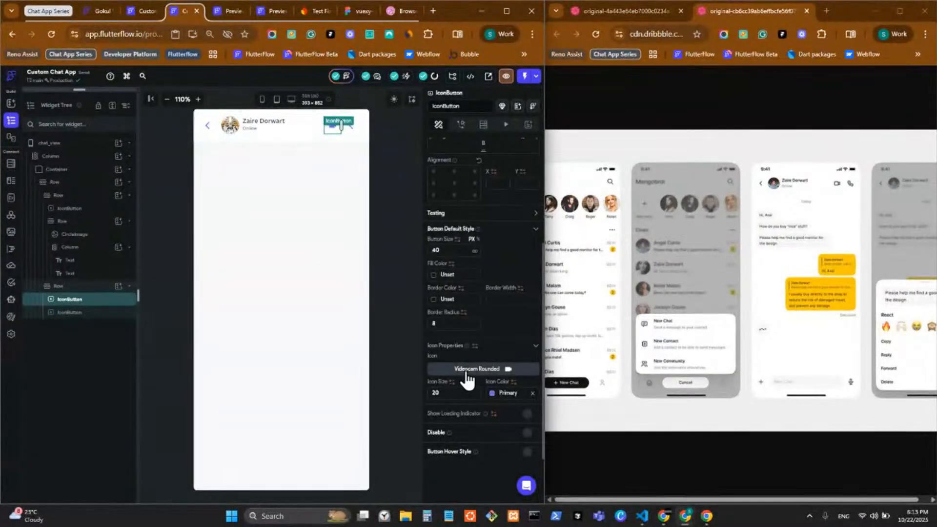
pyautogui.click(466, 371)
pyautogui.write('vide')
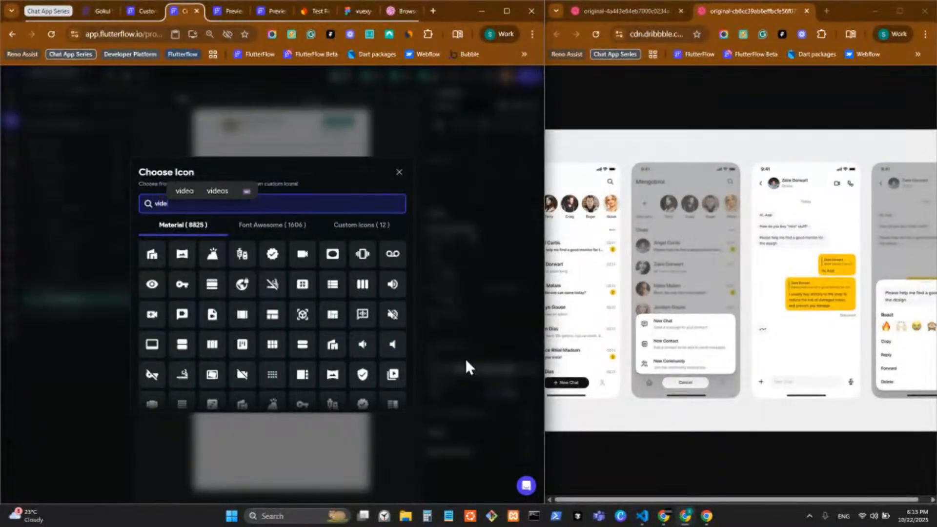
pyautogui.write('o')
pyautogui.scroll(-2, 363, 278)
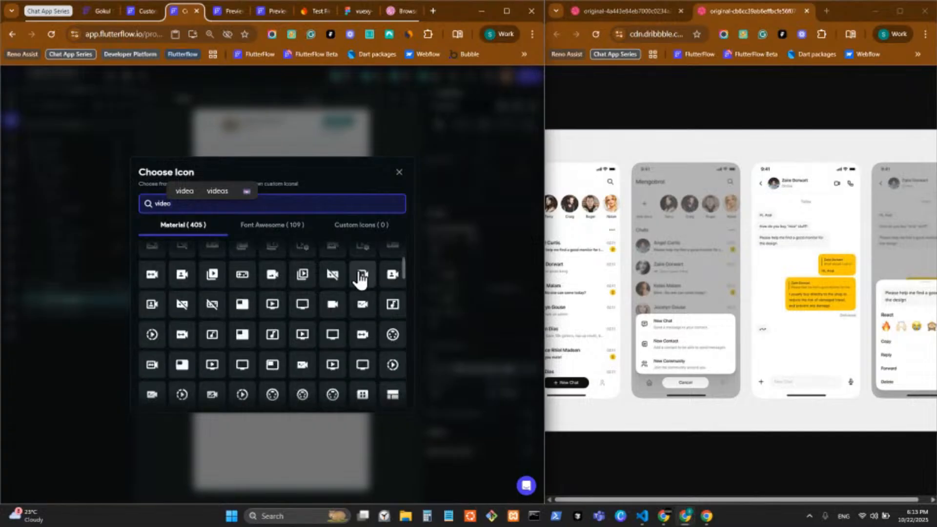
pyautogui.write('ou')
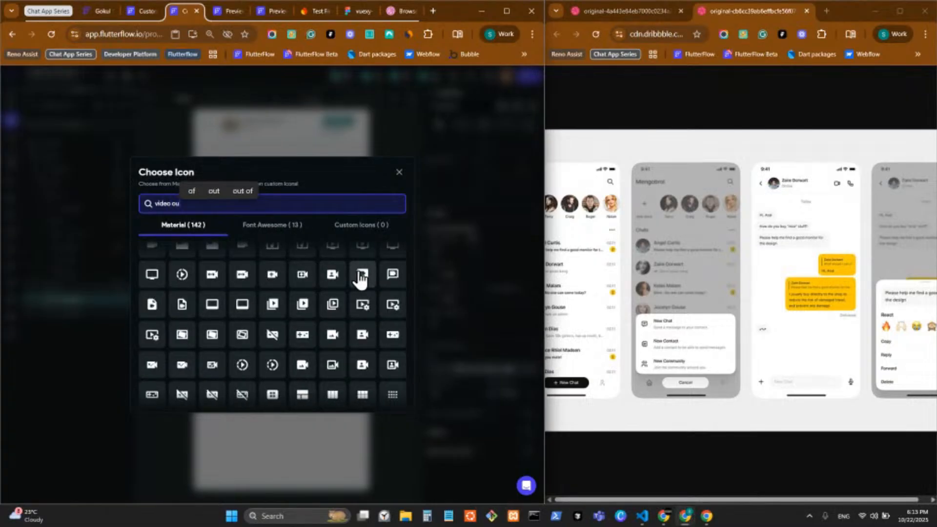
pyautogui.write('t')
pyautogui.scroll(1, 307, 283)
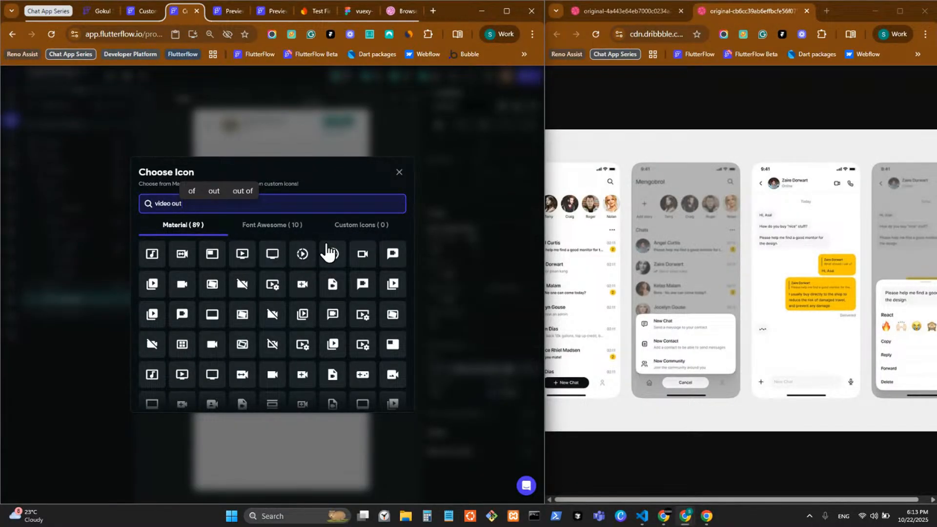
pyautogui.click(363, 254)
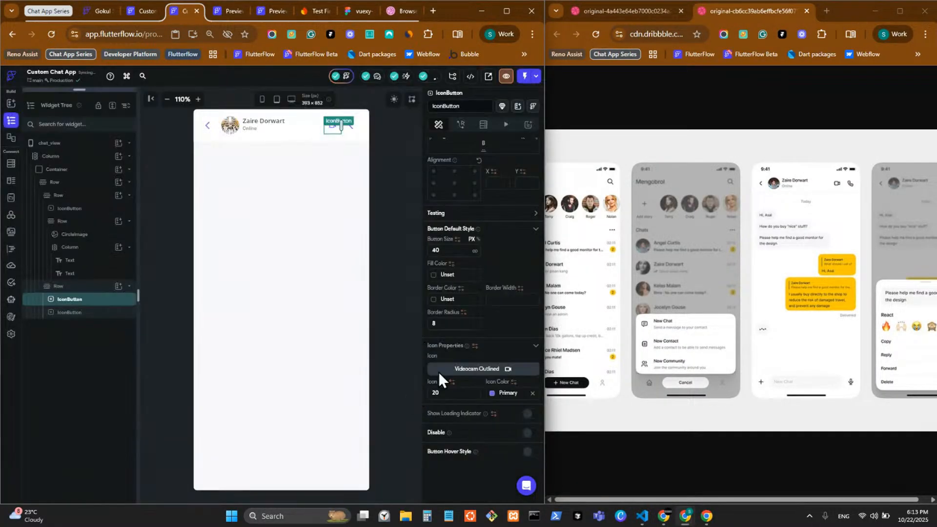
pyautogui.click(356, 131)
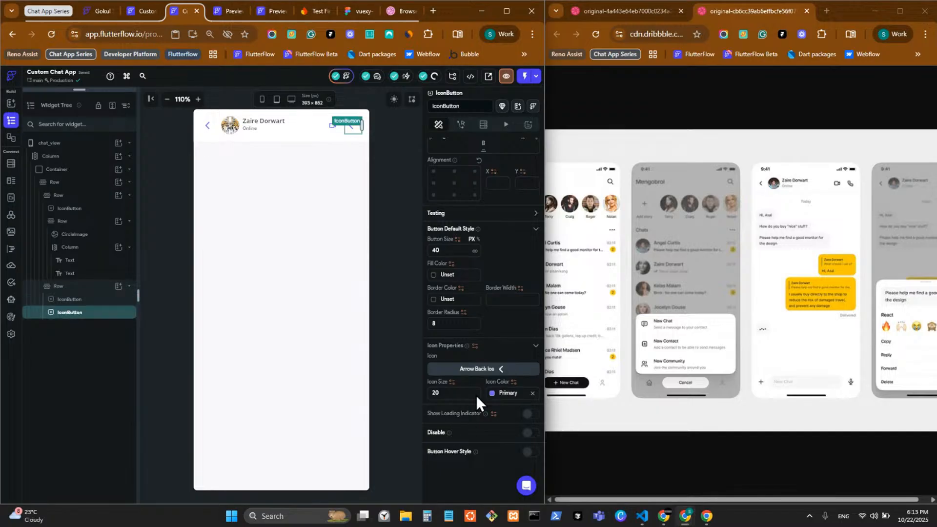
# Search 'call ou' and set the second button's icon to Call Outlined
pyautogui.click(461, 371)
pyautogui.write('call')
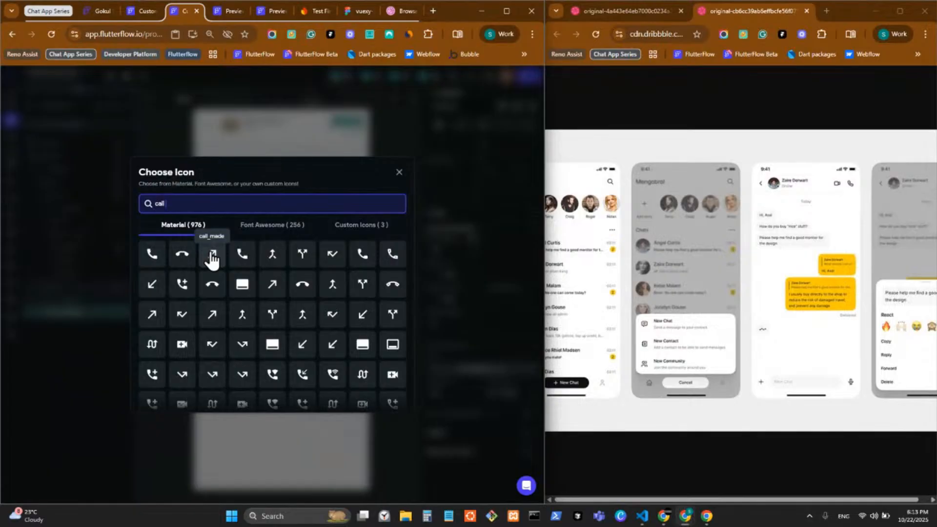
pyautogui.write(' out')
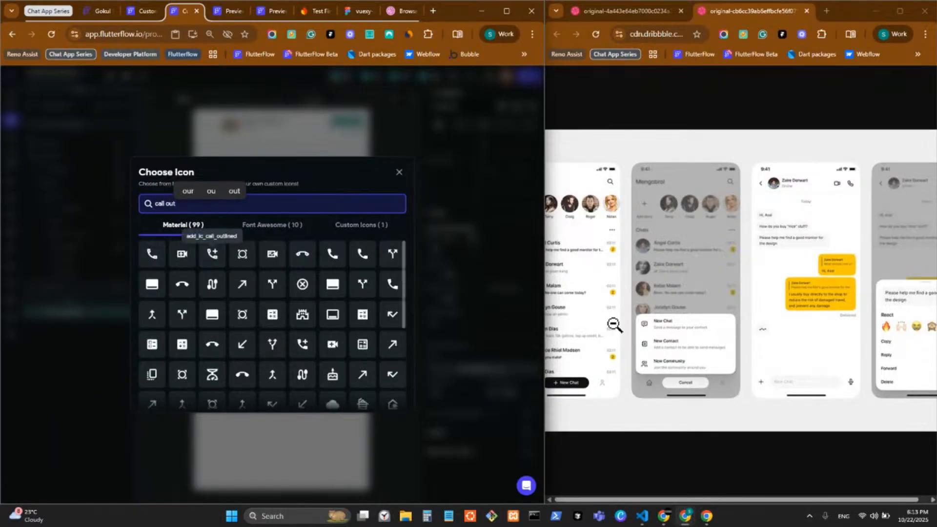
pyautogui.hotkey('alt', 'Tab')
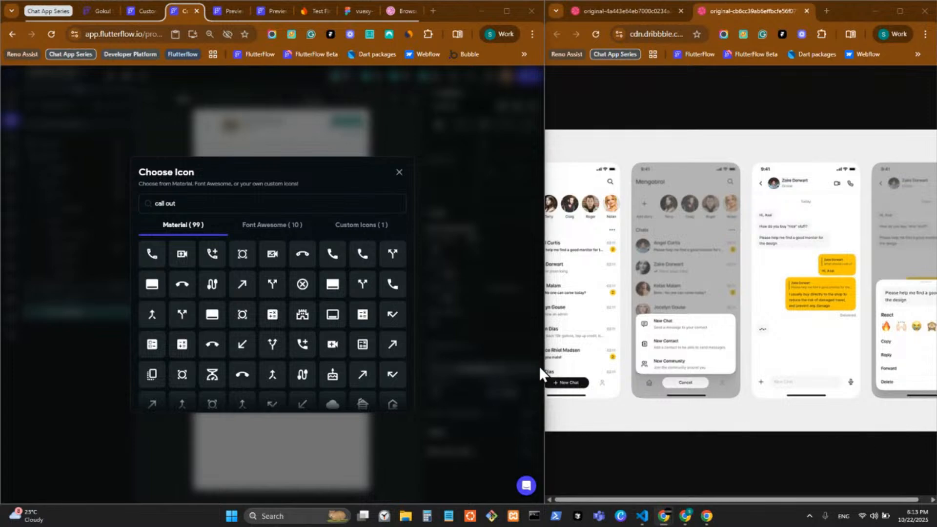
pyautogui.click(146, 258)
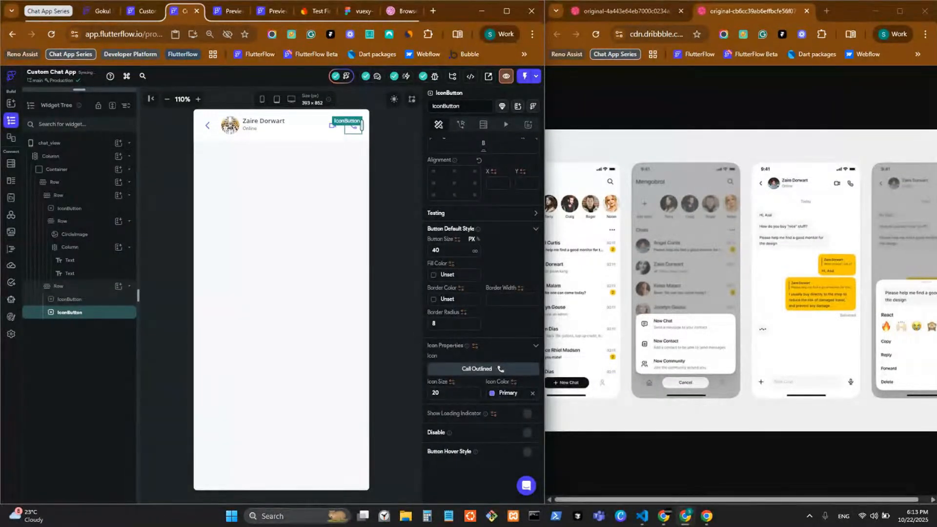
pyautogui.click(399, 172)
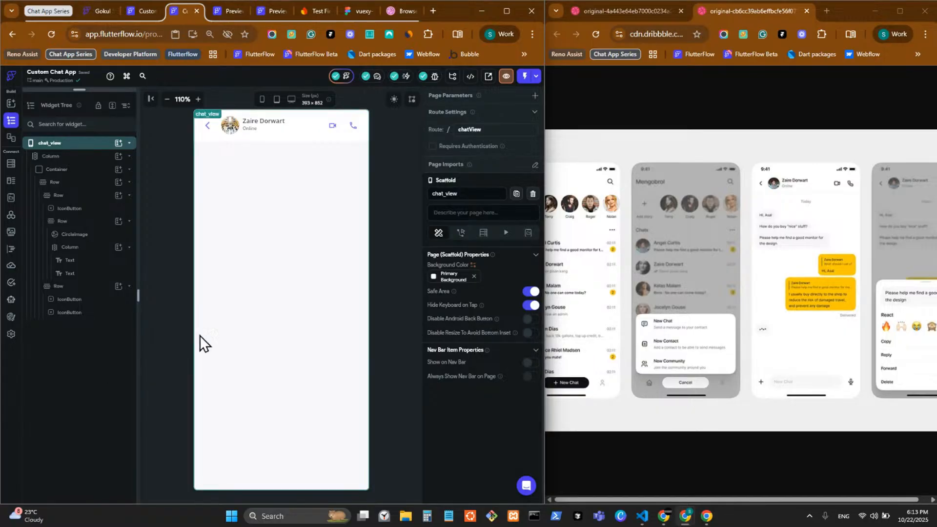
pyautogui.click(393, 173)
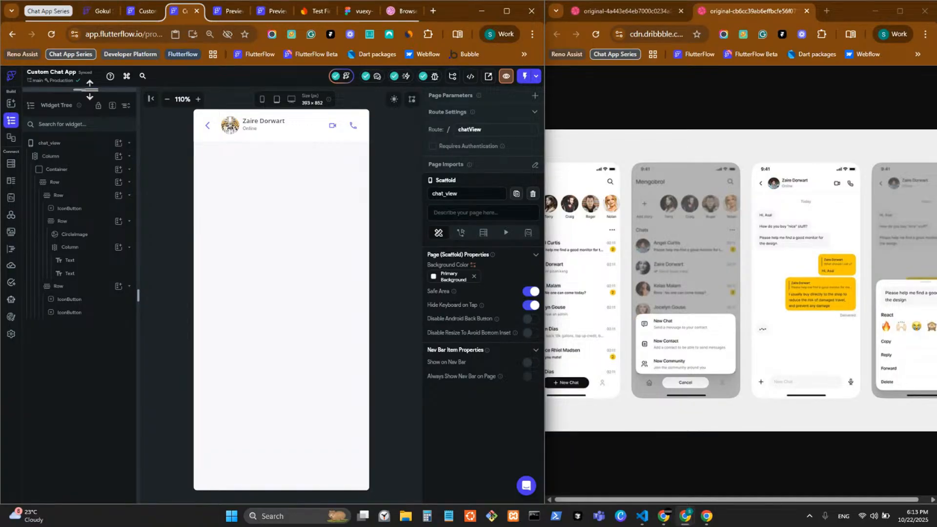
pyautogui.moveTo(90, 89); pyautogui.dragTo(98, 458)
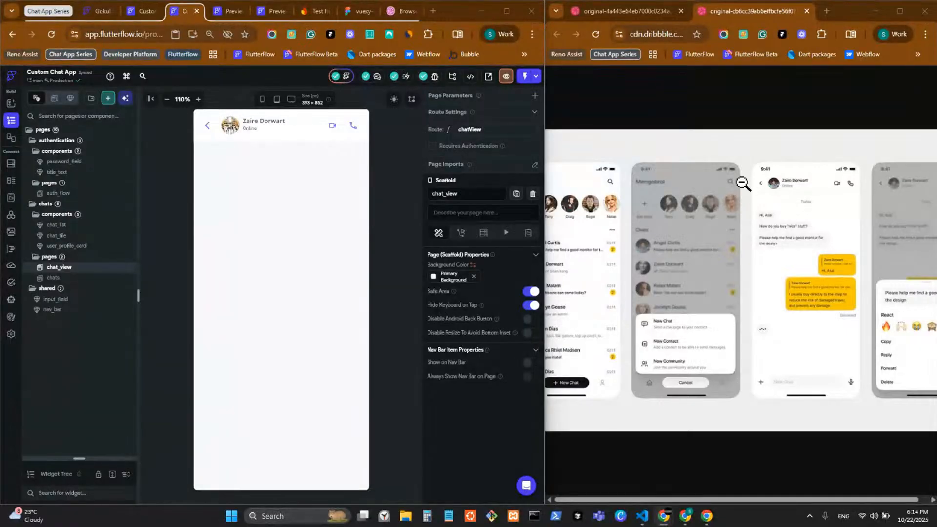
# Wrap the chat header Row in a Column
pyautogui.click(296, 131)
pyautogui.rightClick(295, 131)
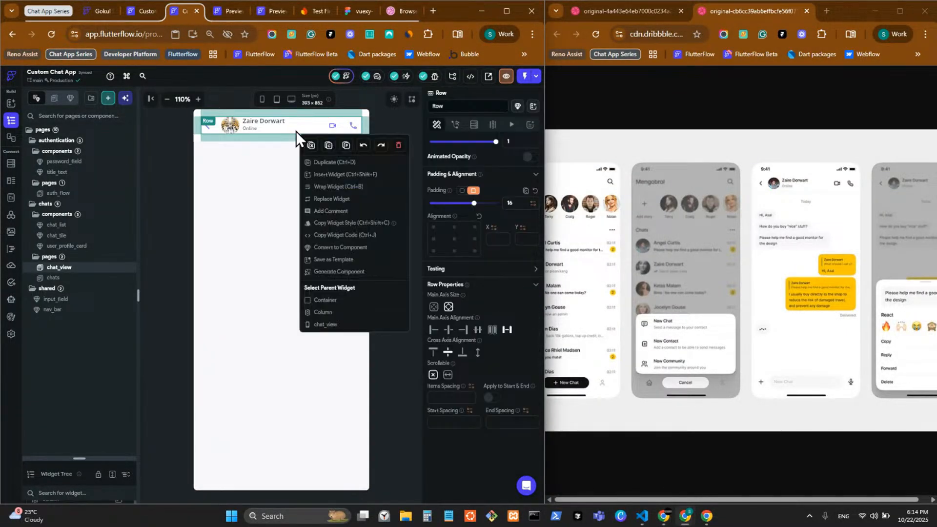
pyautogui.click(351, 187)
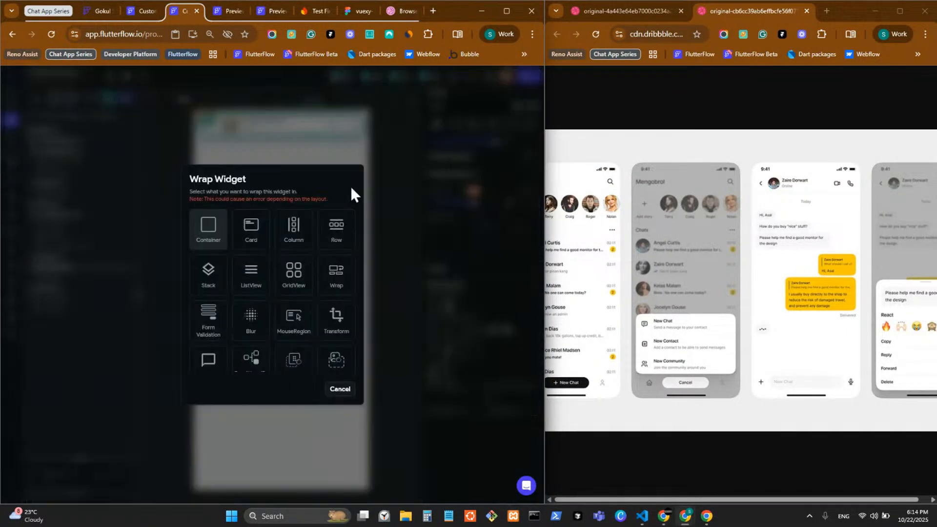
pyautogui.click(302, 244)
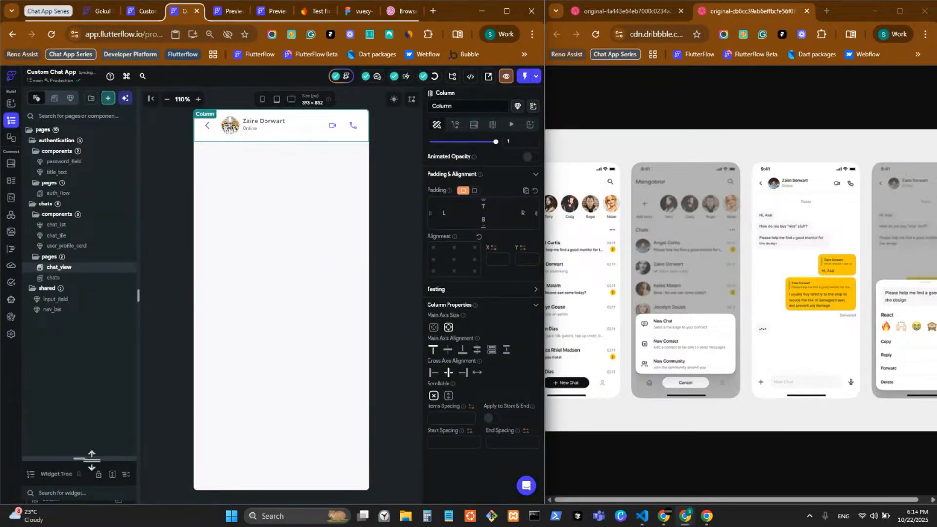
pyautogui.moveTo(91, 453); pyautogui.dragTo(106, 98)
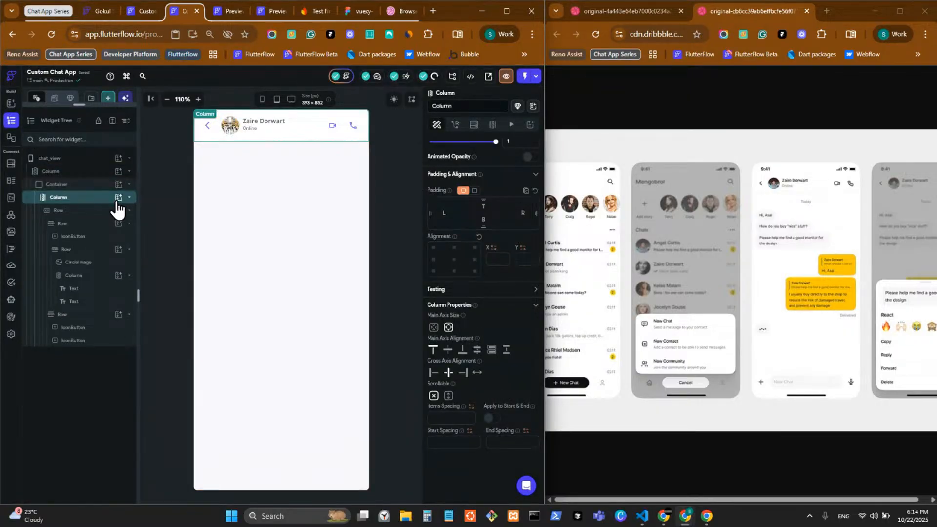
# Add a Divider below the header with height 1 and thickness 1
pyautogui.click(118, 197)
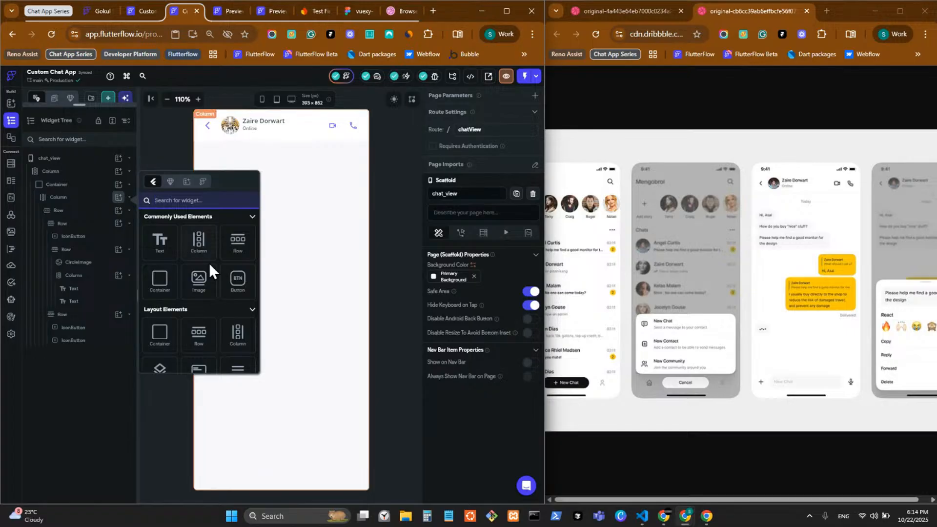
pyautogui.scroll(-2, 209, 264)
pyautogui.scroll(-2, 243, 298)
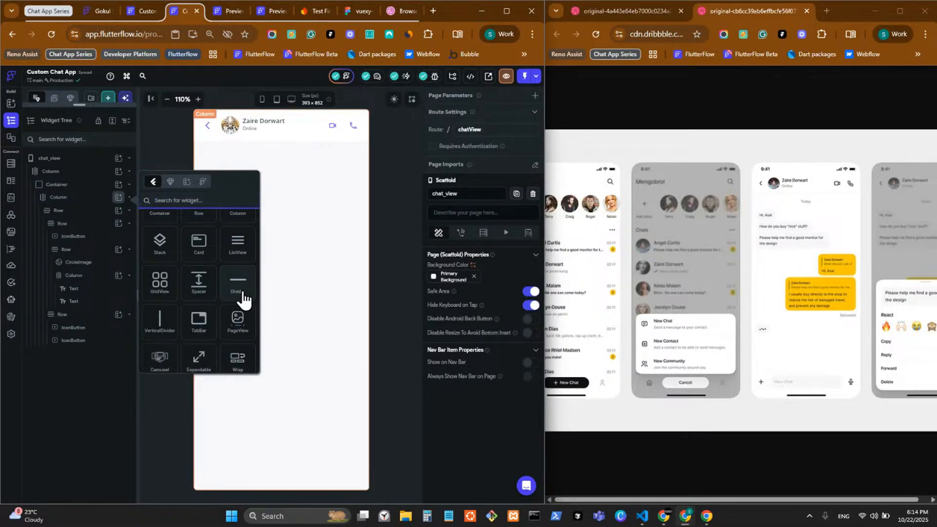
pyautogui.click(243, 297)
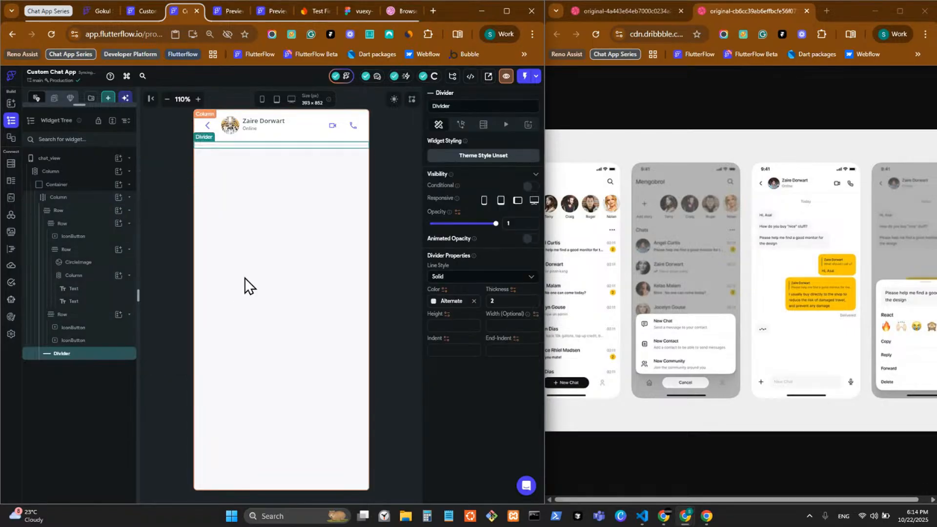
pyautogui.click(460, 326)
pyautogui.write('1')
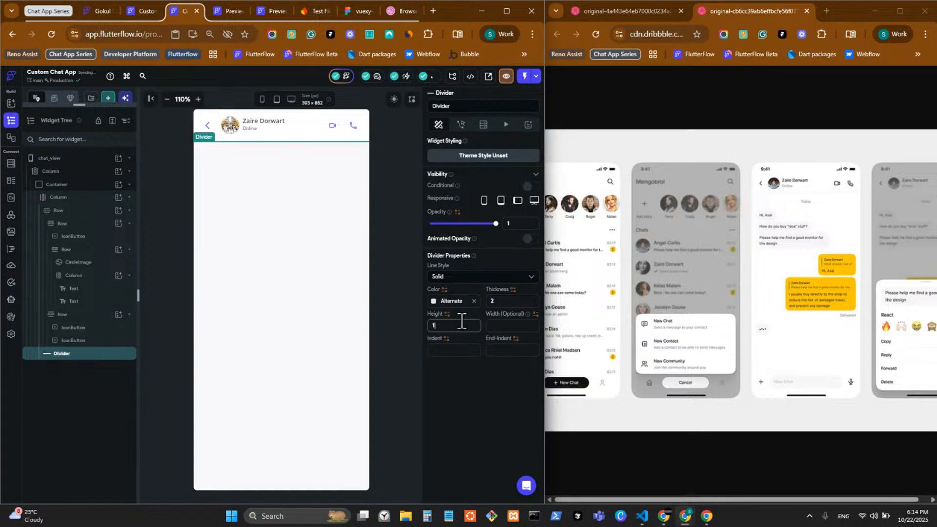
pyautogui.click(510, 300)
pyautogui.press('BackSpace')
pyautogui.write('1')
# Colour the divider Outline Border and preview the page in dark and light mode
pyautogui.click(434, 302)
pyautogui.write('bord')
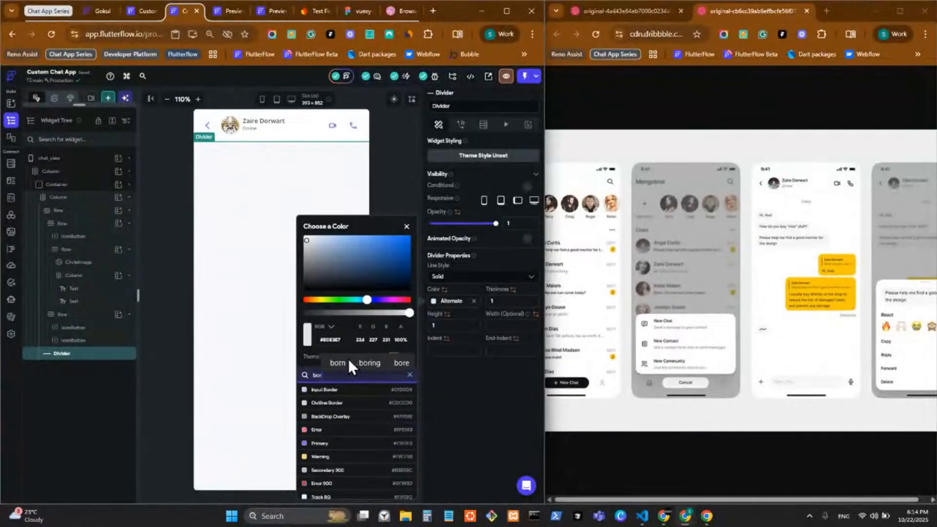
pyautogui.click(355, 407)
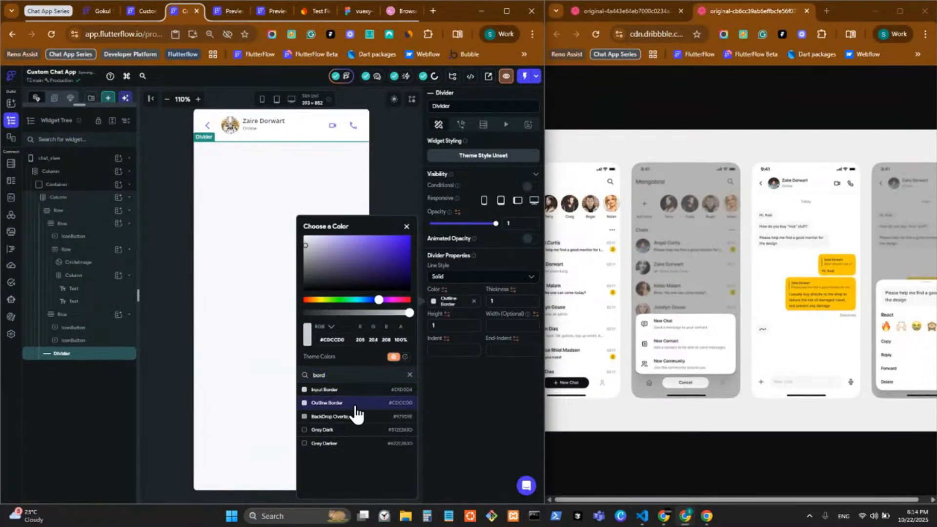
pyautogui.click(402, 200)
pyautogui.click(402, 194)
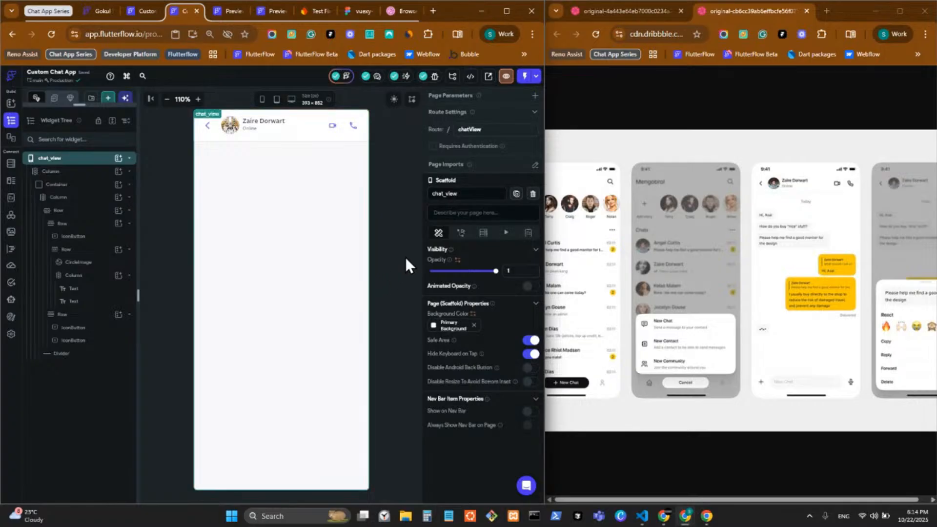
pyautogui.click(392, 101)
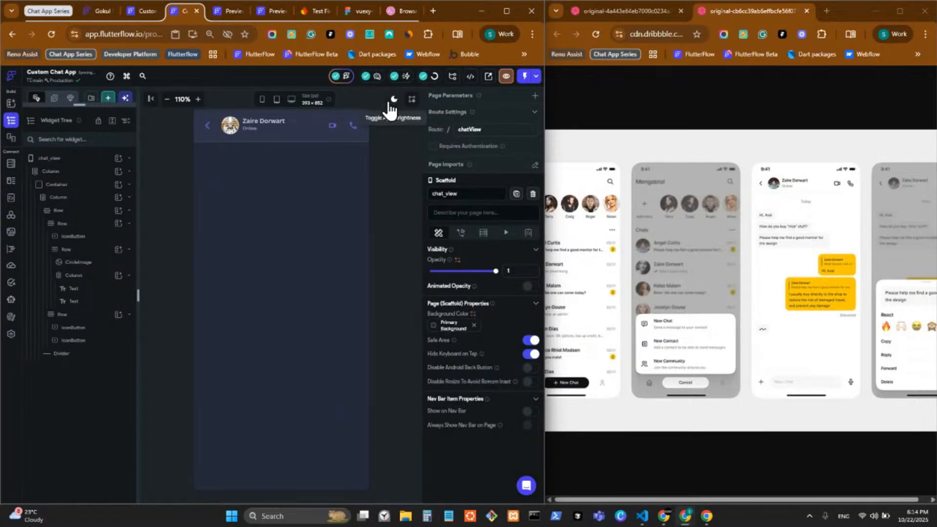
pyautogui.click(393, 101)
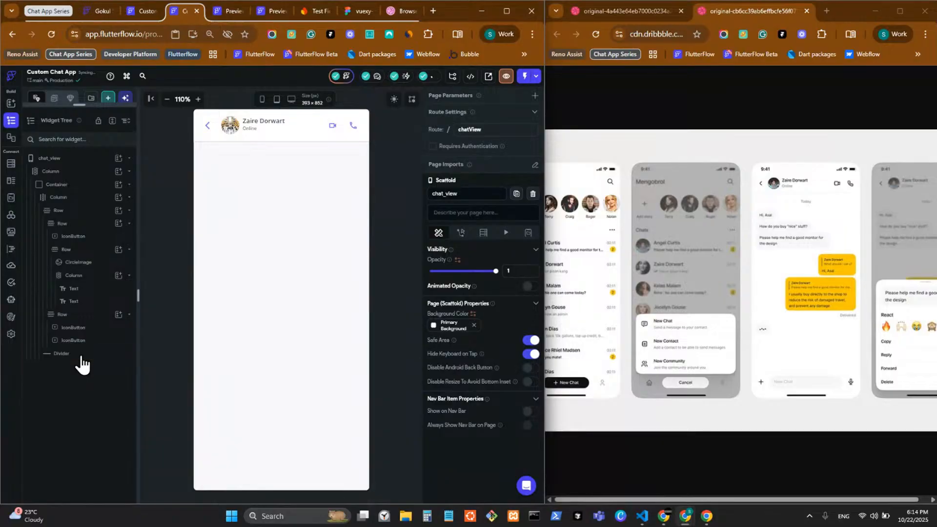
# Change the divider colour to the Input Border theme colour
pyautogui.click(62, 353)
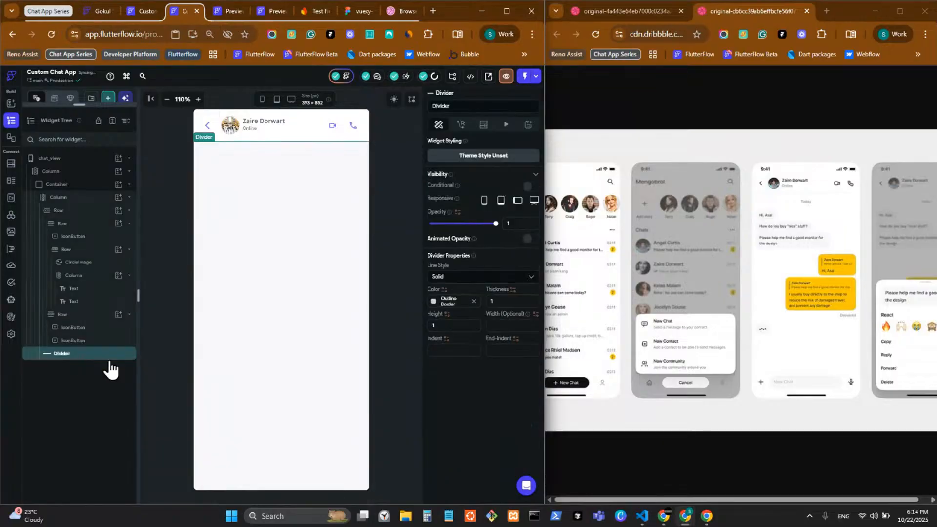
pyautogui.click(433, 301)
pyautogui.write('bord')
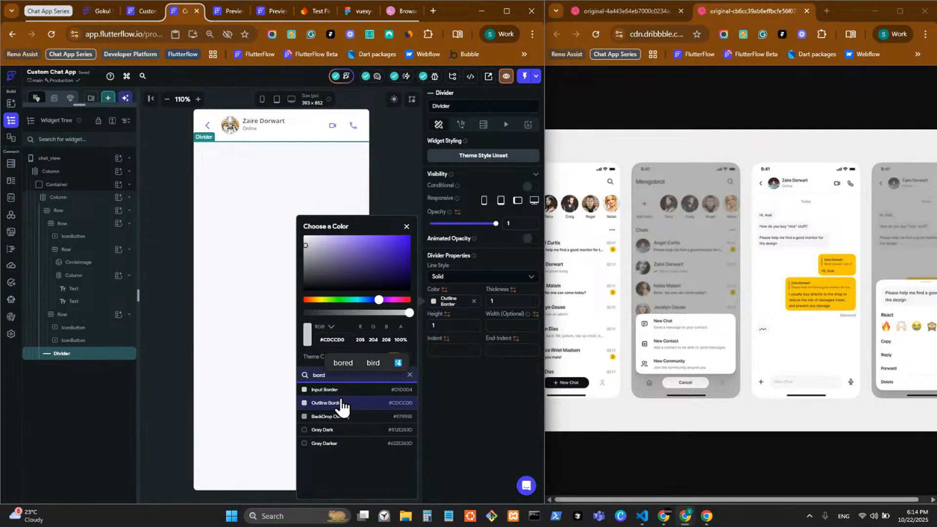
pyautogui.click(350, 390)
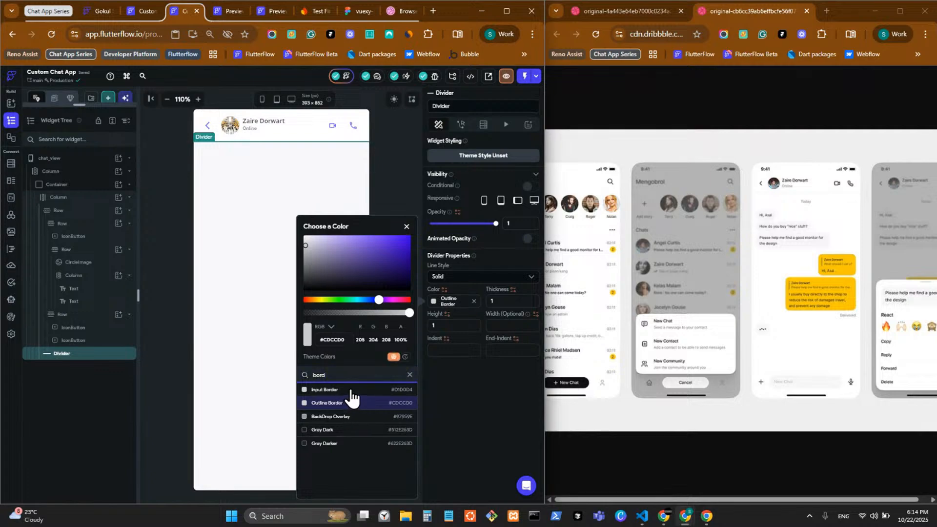
pyautogui.click(468, 426)
pyautogui.click(399, 368)
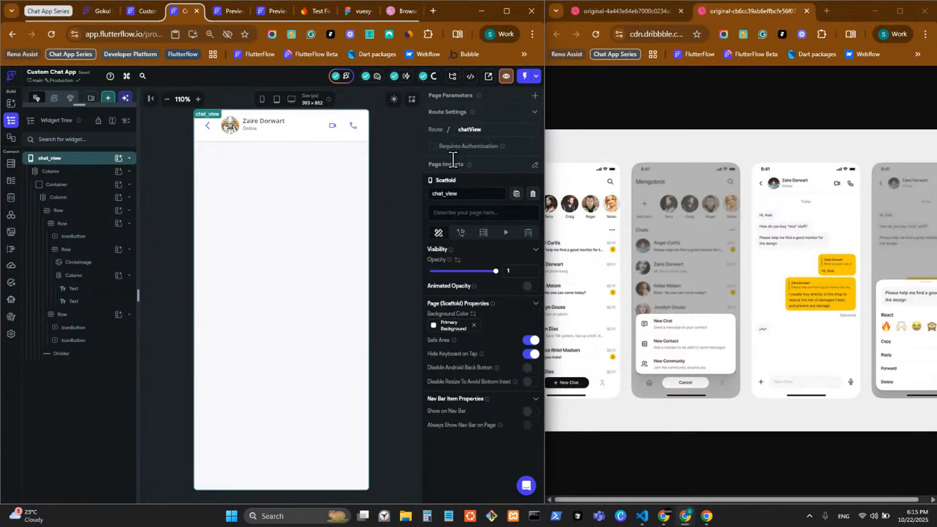
# Clear the page selection and select the outer Column in the widget tree
pyautogui.click(395, 233)
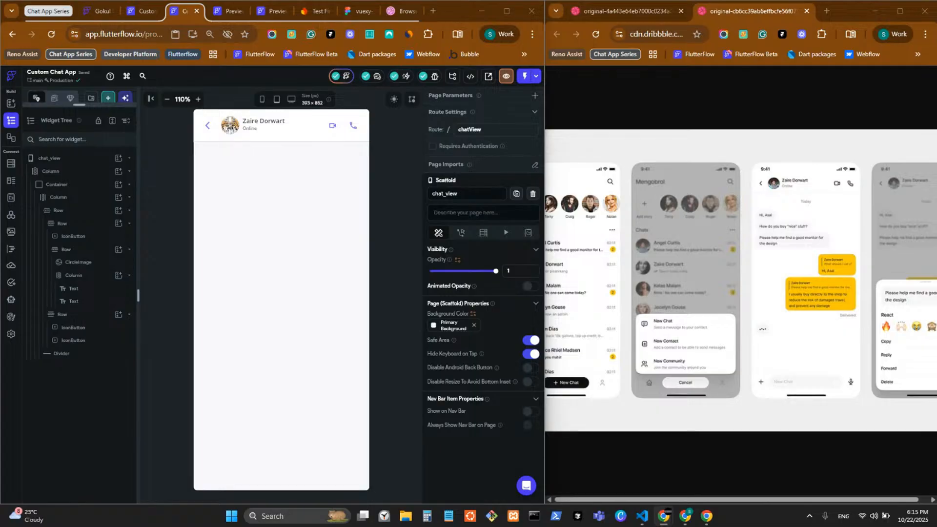
pyautogui.click(400, 249)
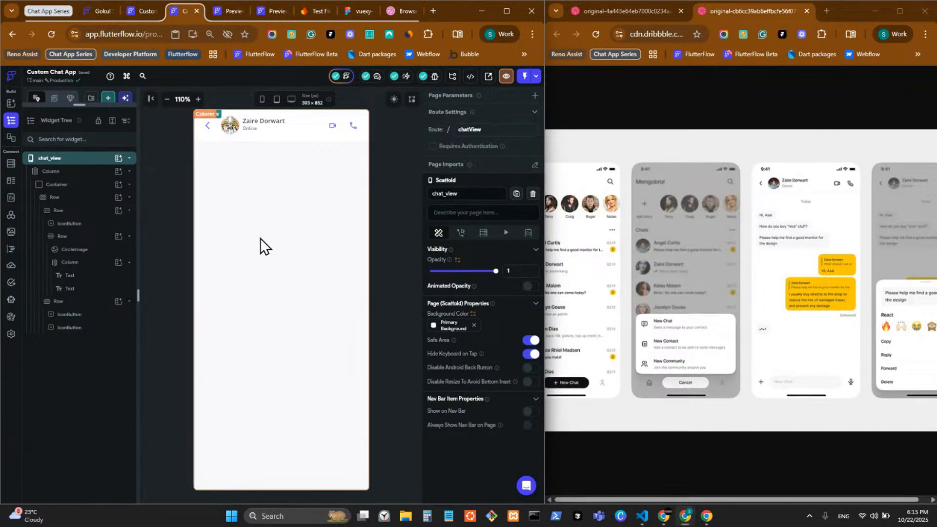
pyautogui.click(300, 228)
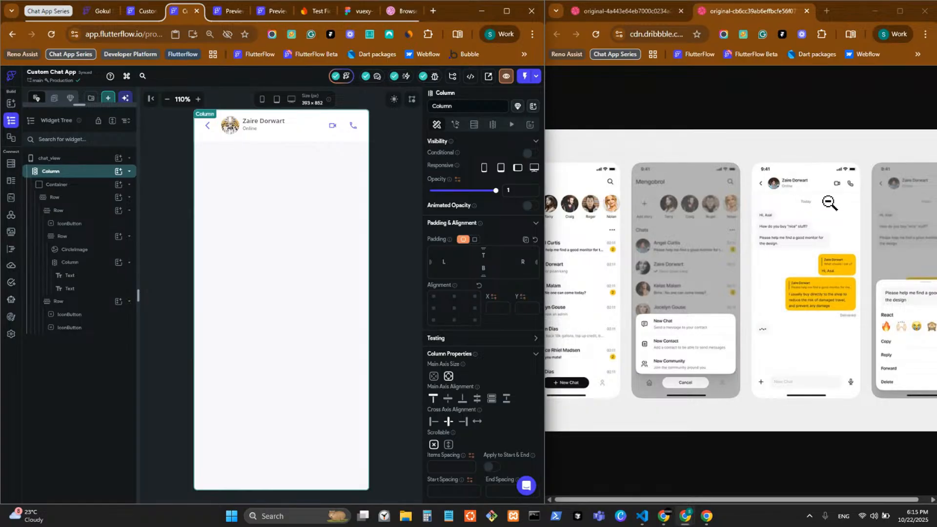
pyautogui.click(119, 172)
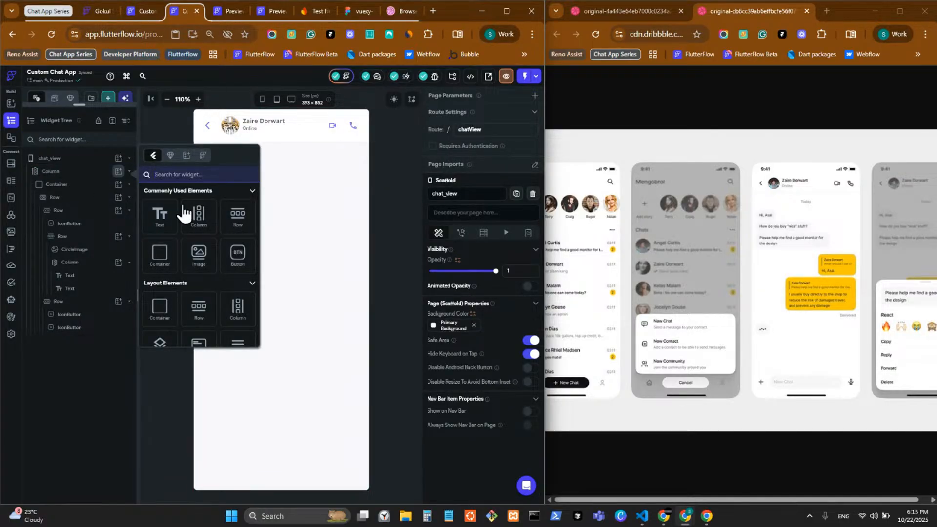
pyautogui.scroll(-2, 199, 271)
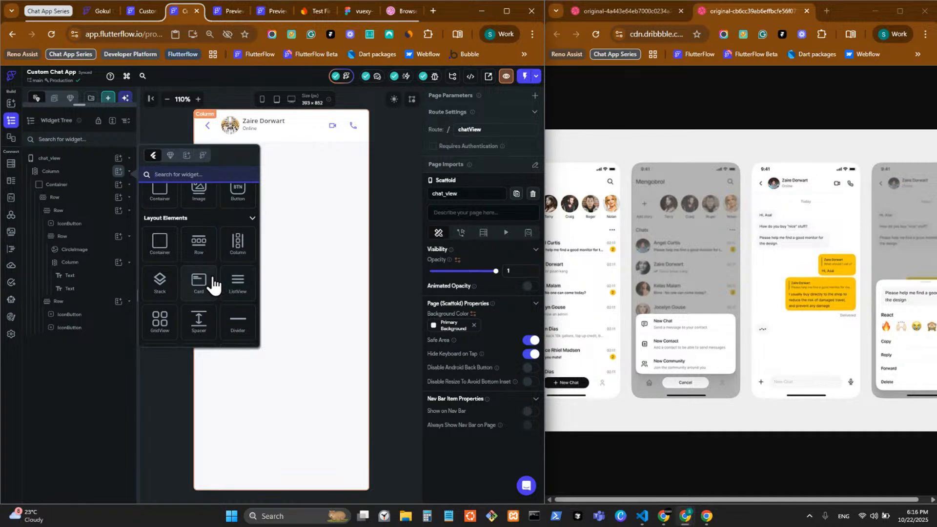
pyautogui.scroll(-2, 213, 282)
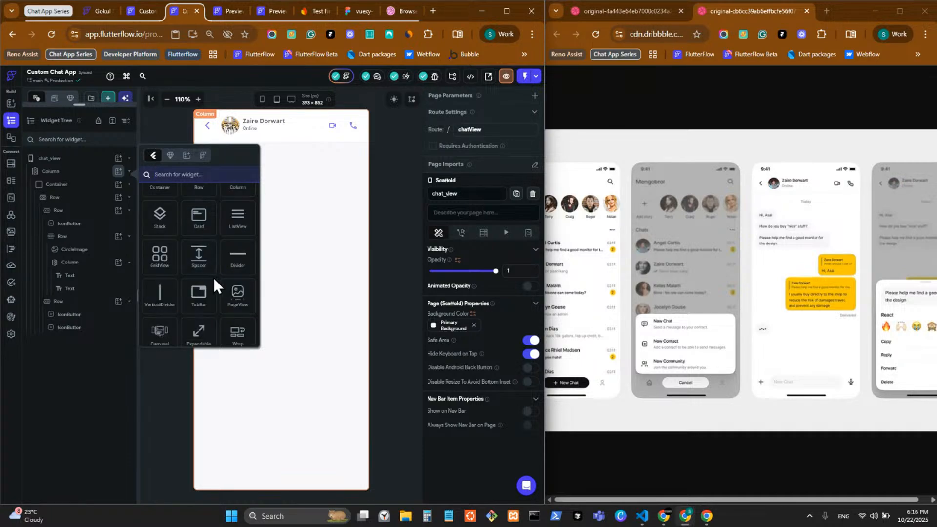
pyautogui.scroll(-2, 221, 288)
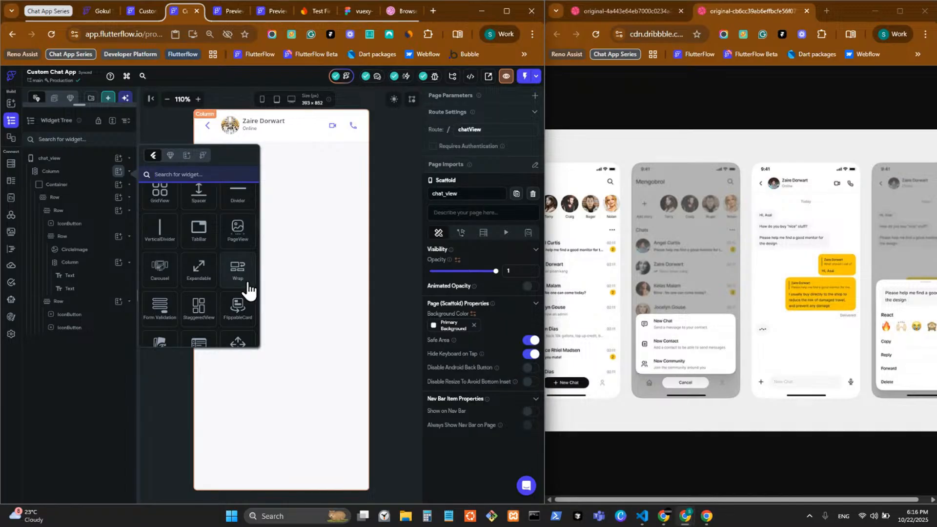
pyautogui.scroll(-2, 247, 288)
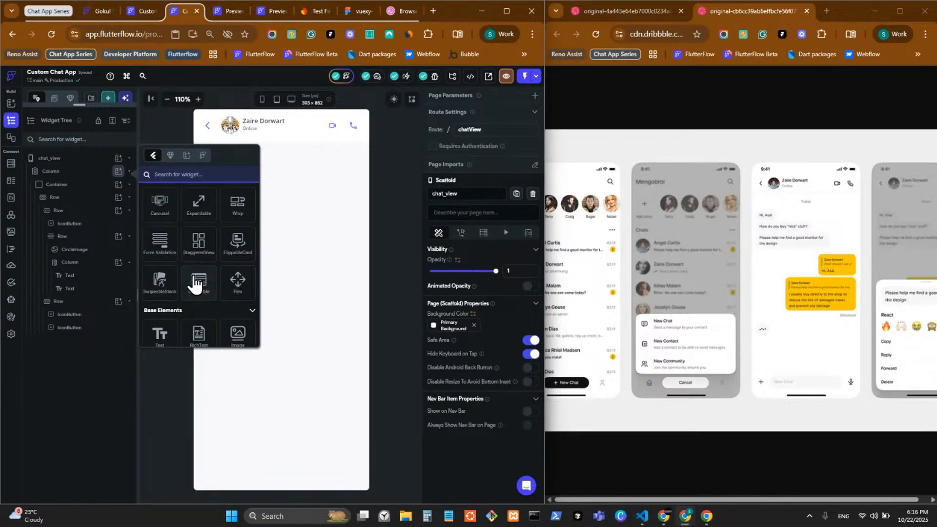
pyautogui.scroll(-4, 195, 252)
pyautogui.scroll(-7, 205, 252)
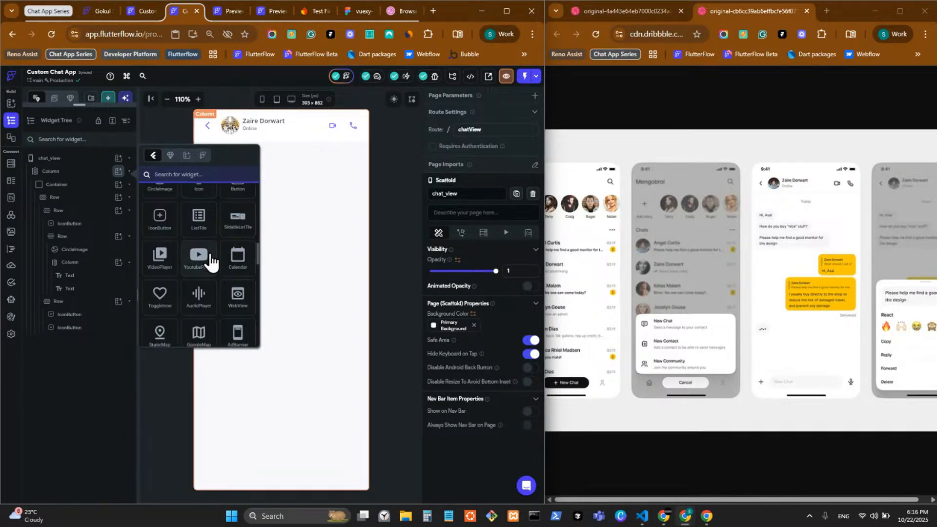
pyautogui.scroll(-5, 212, 258)
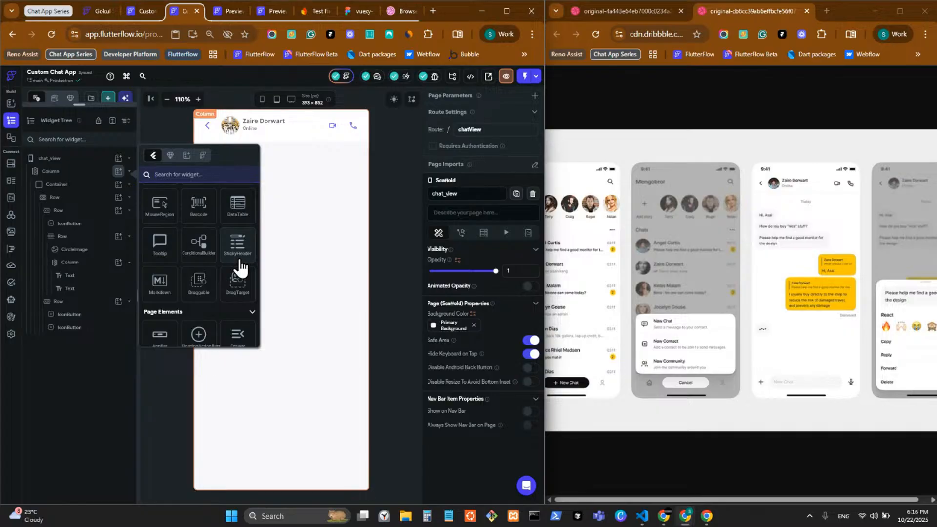
pyautogui.click(242, 262)
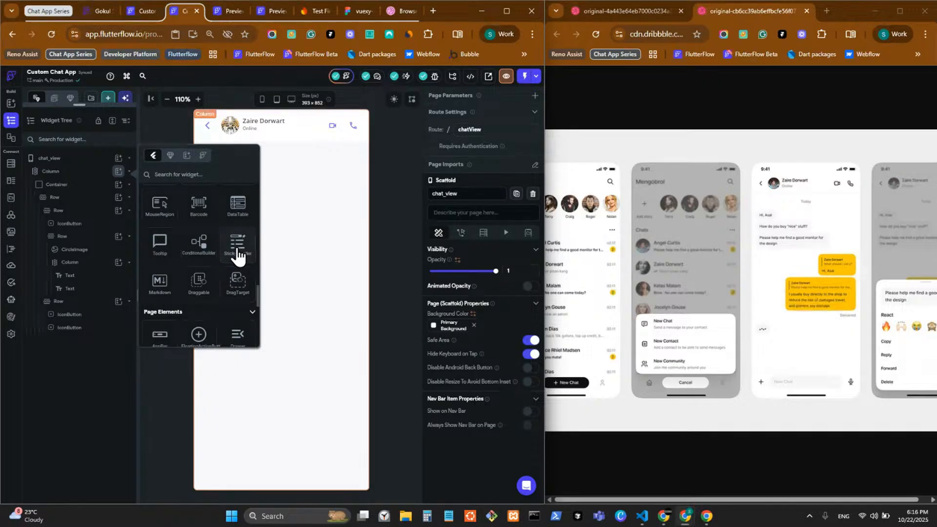
pyautogui.click(238, 255)
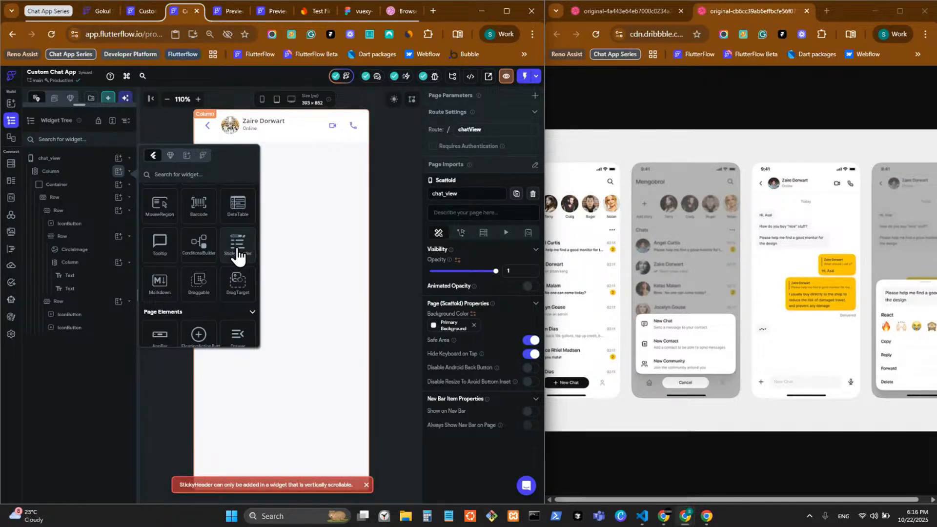
pyautogui.click(316, 160)
pyautogui.click(100, 200)
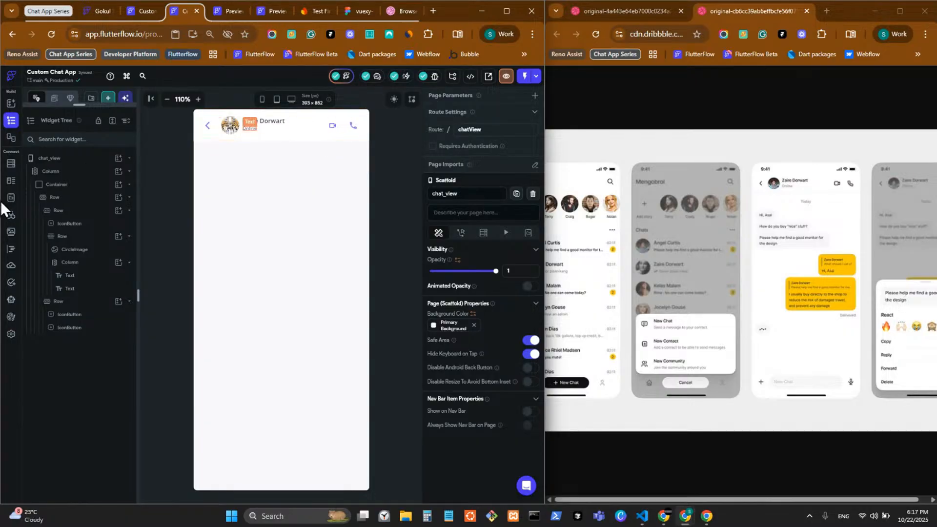
# Add a Column inside the page Column, with Cross Axis Alignment Stretch and Scrollable on
pyautogui.click(86, 175)
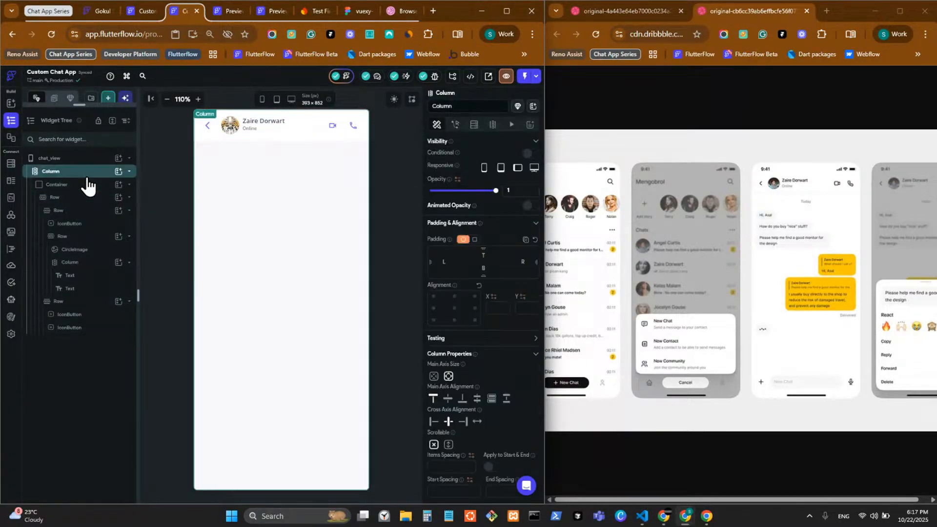
pyautogui.click(119, 173)
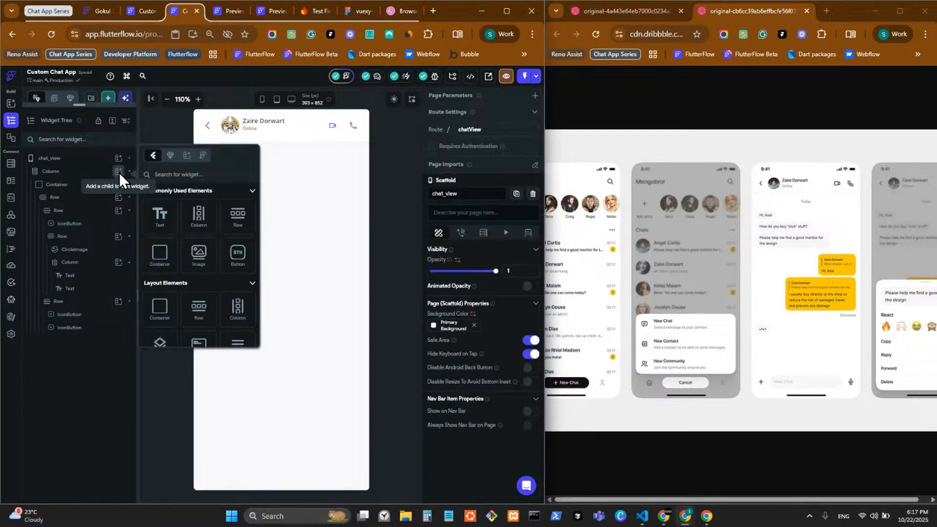
pyautogui.click(199, 216)
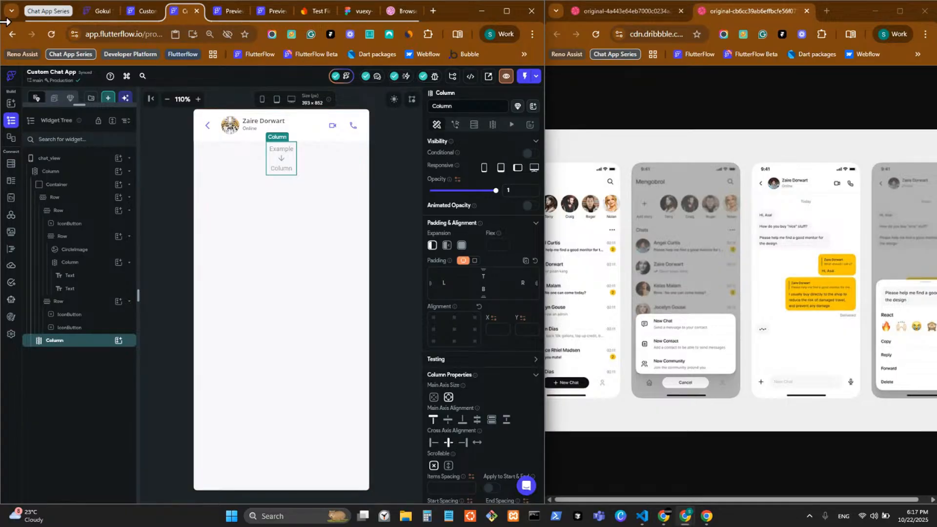
pyautogui.click(348, 423)
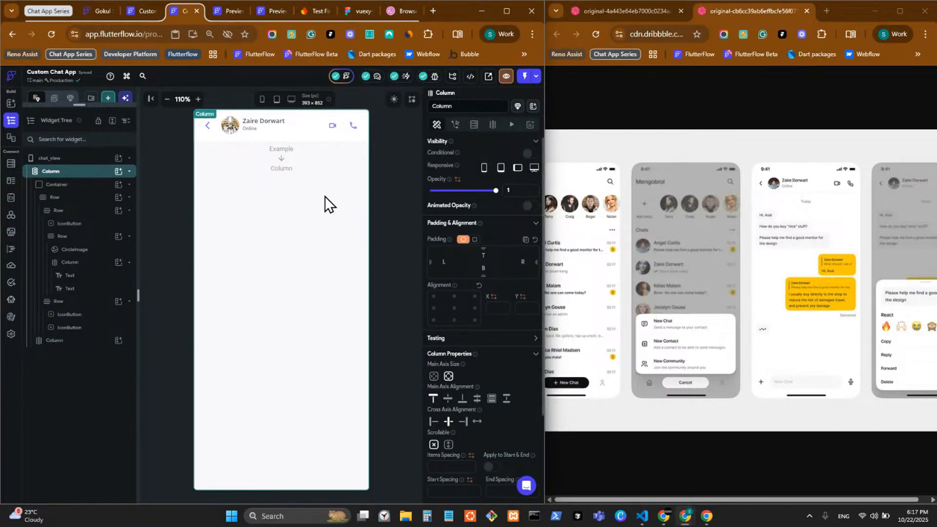
pyautogui.click(296, 171)
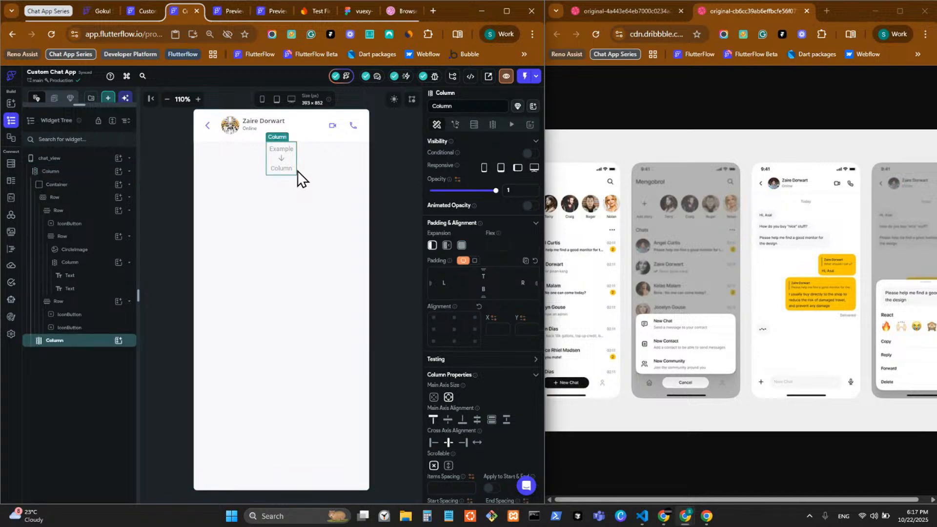
pyautogui.click(477, 443)
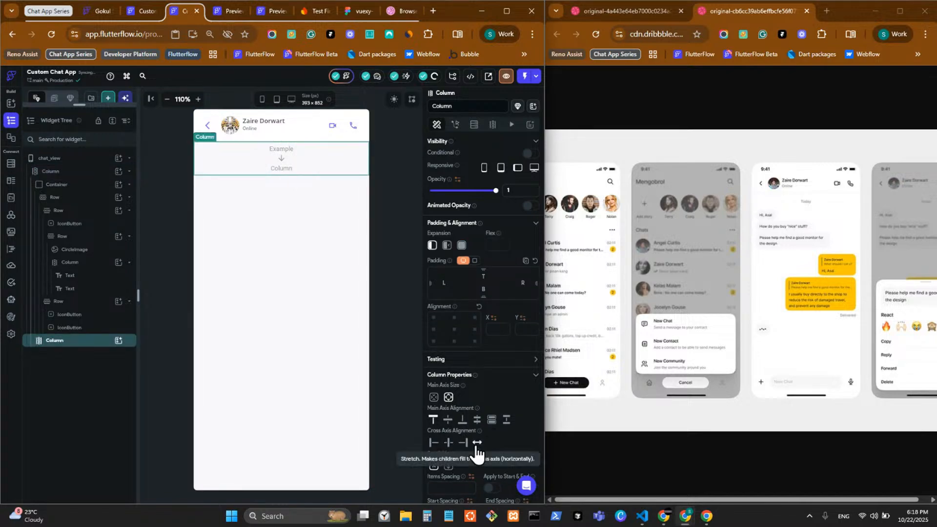
pyautogui.click(448, 466)
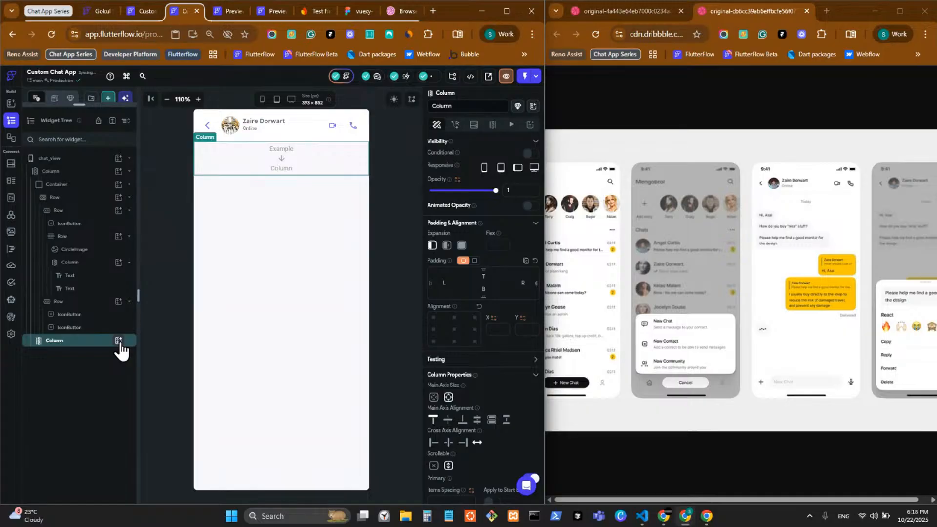
pyautogui.click(118, 340)
# Search 'st' in the widget picker and add a StickyHeader to the new Column
pyautogui.scroll(-2, 204, 408)
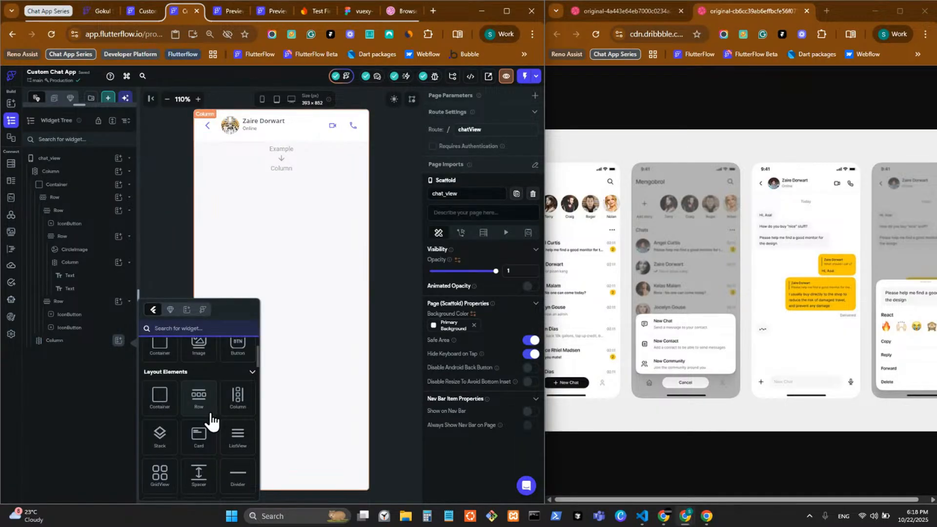
pyautogui.scroll(-6, 211, 418)
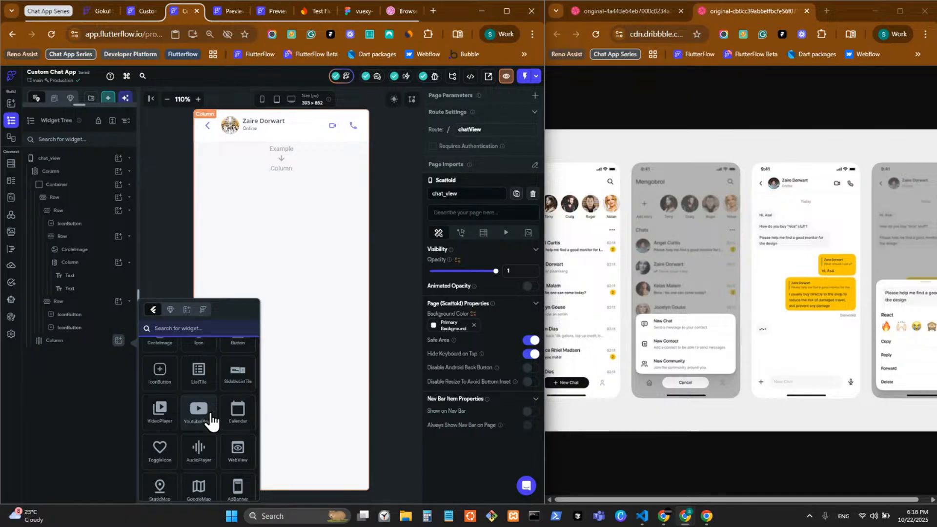
pyautogui.scroll(-2, 210, 417)
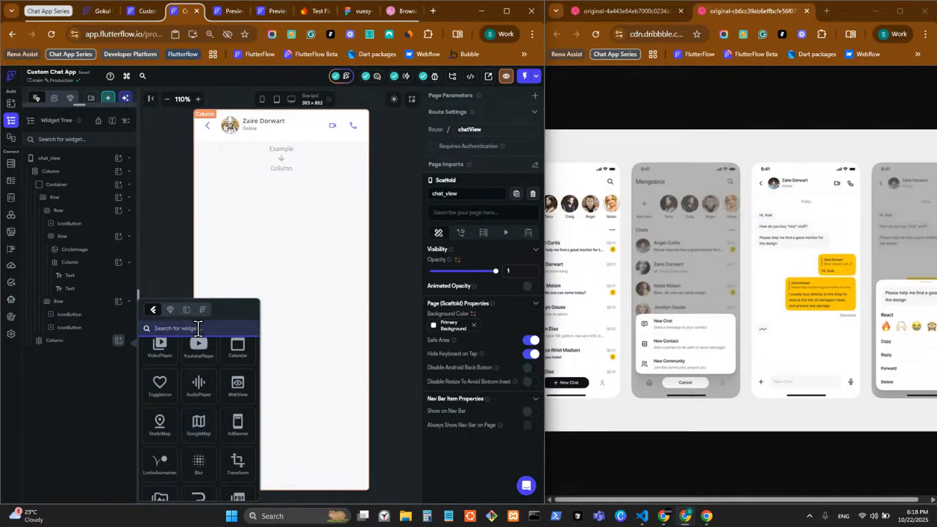
pyautogui.write('st')
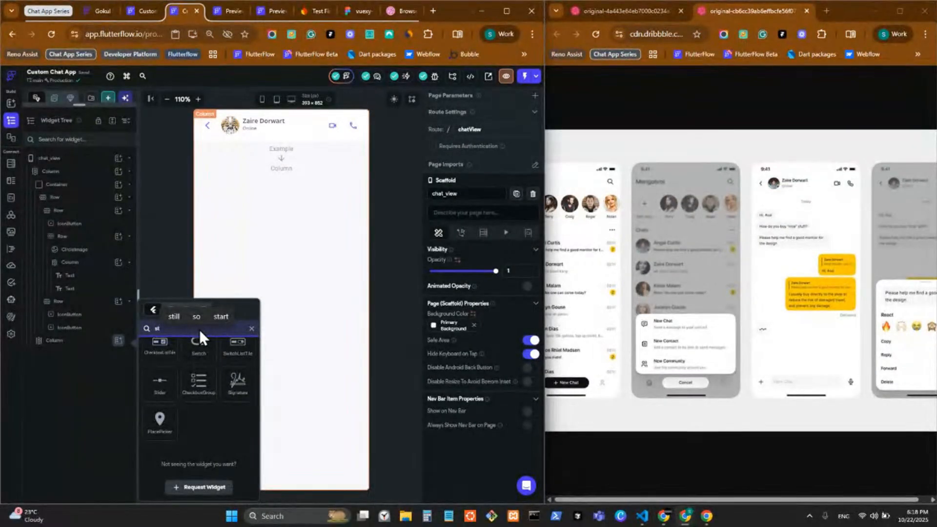
pyautogui.scroll(5, 210, 444)
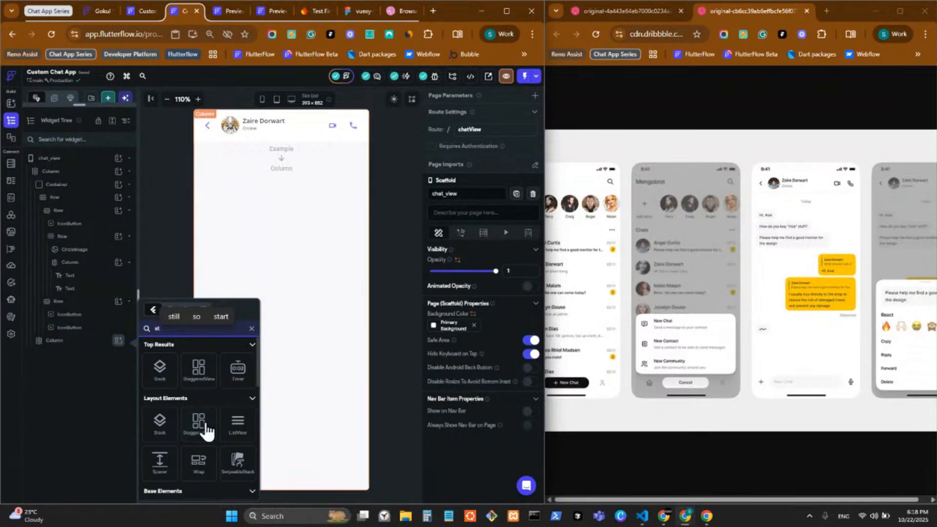
pyautogui.scroll(-3, 223, 457)
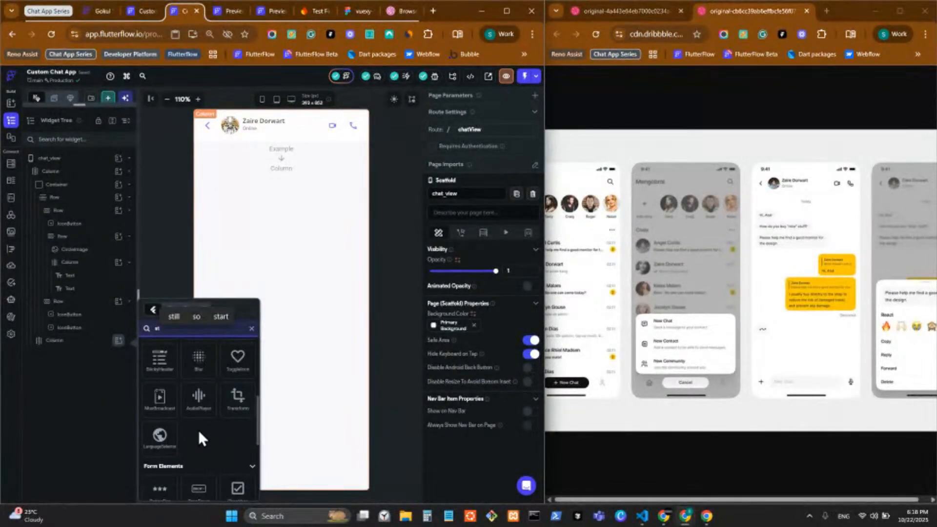
pyautogui.click(161, 425)
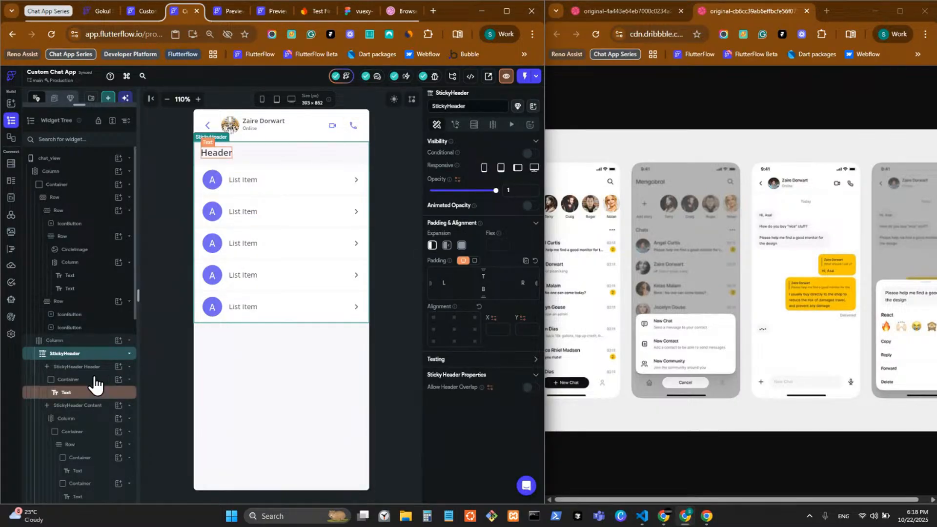
# Delete the StickyHeader's sample list, Header text and Container, and add an empty Row to its header
pyautogui.click(89, 418)
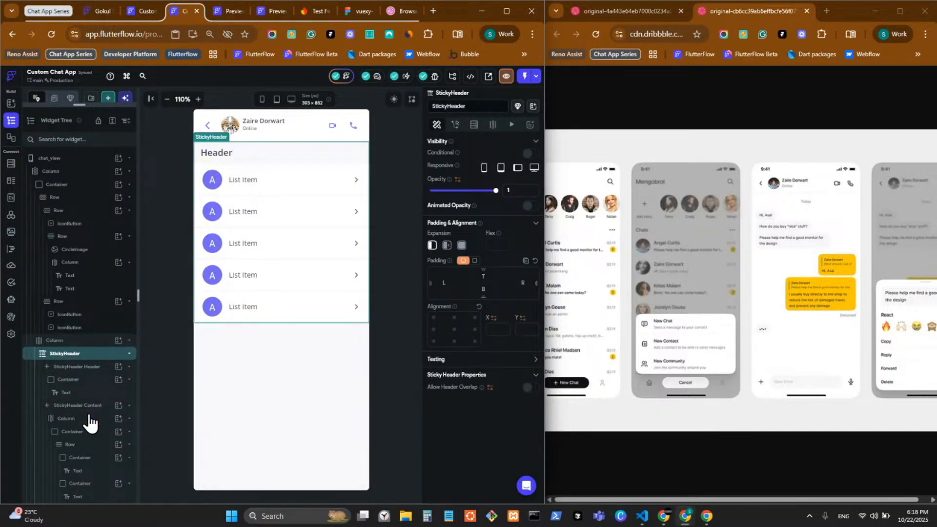
pyautogui.rightClick(89, 418)
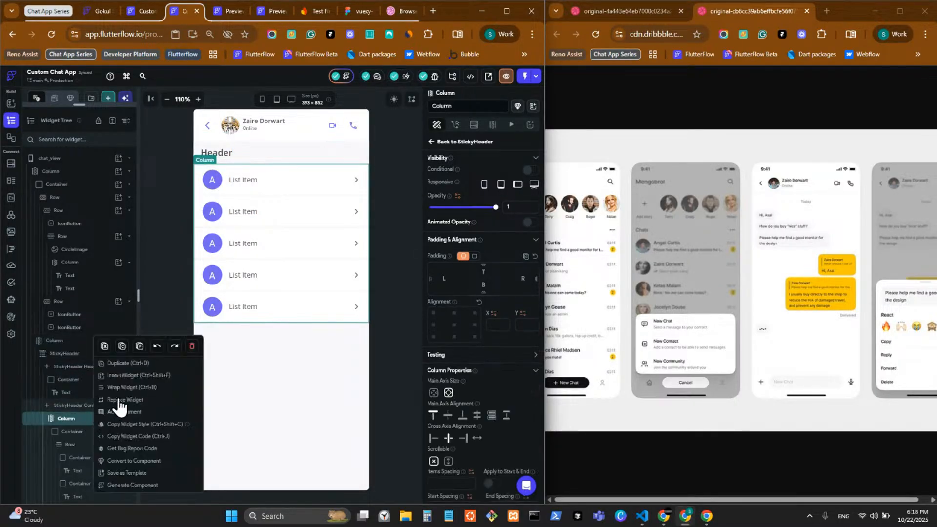
pyautogui.click(194, 348)
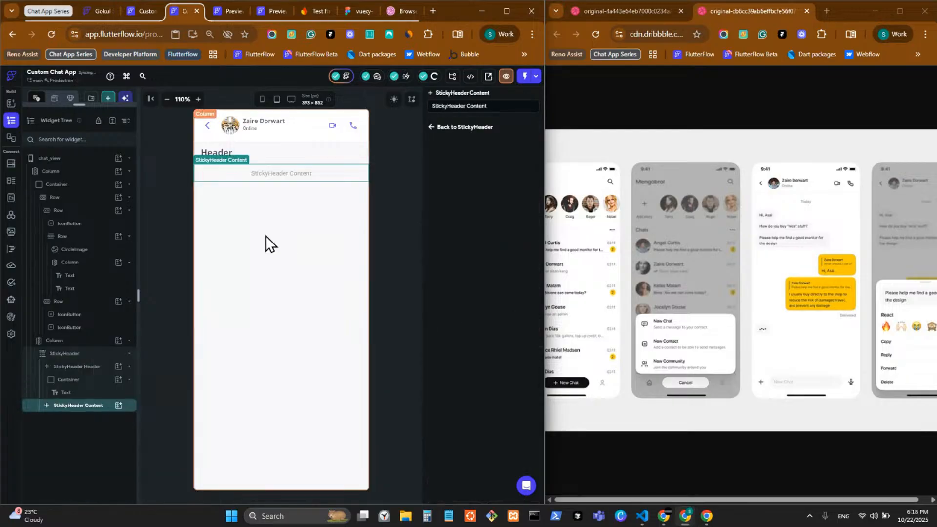
pyautogui.rightClick(218, 150)
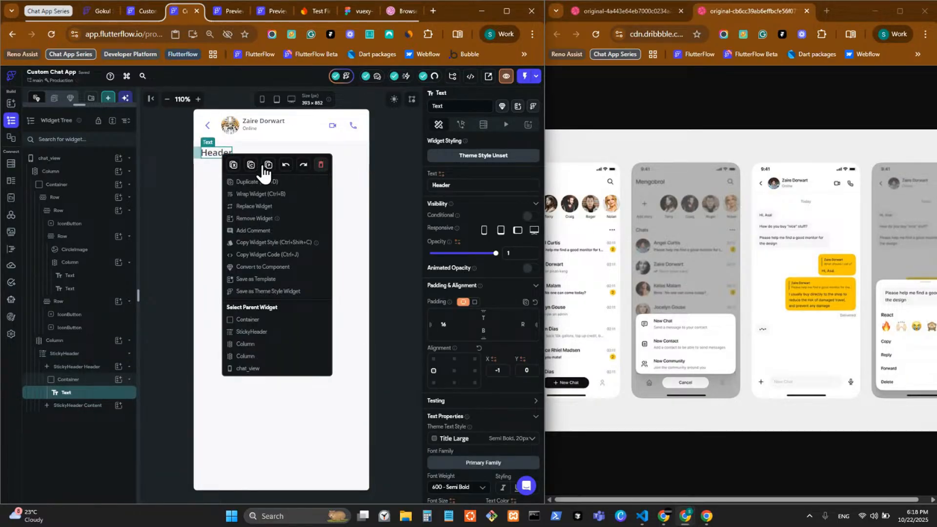
pyautogui.click(233, 165)
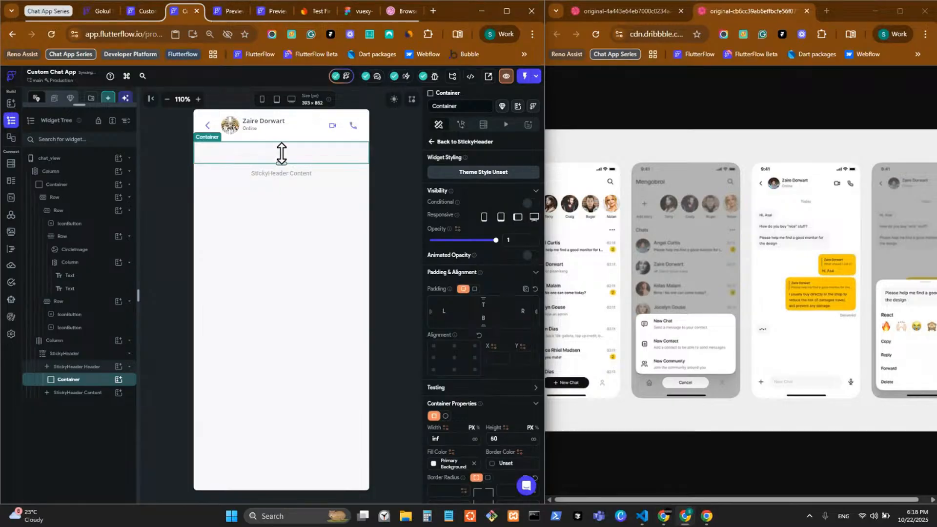
pyautogui.rightClick(82, 385)
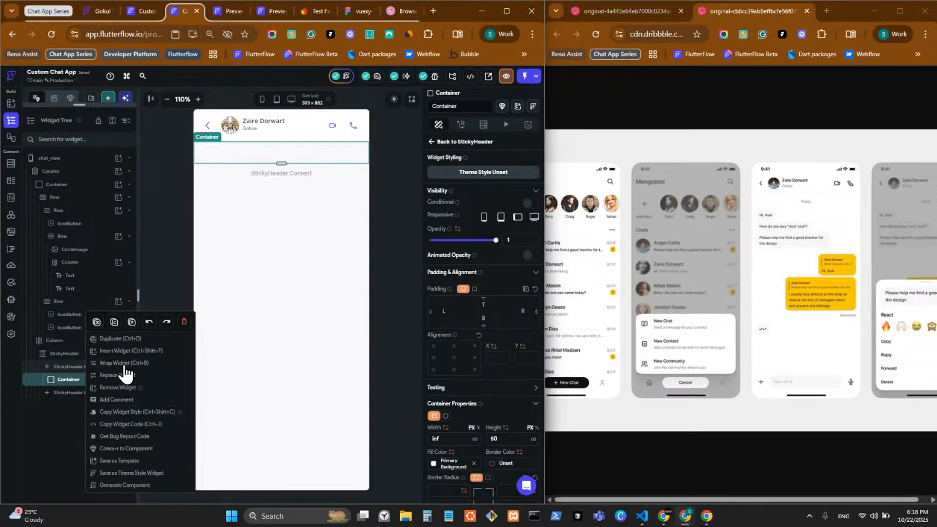
pyautogui.click(180, 329)
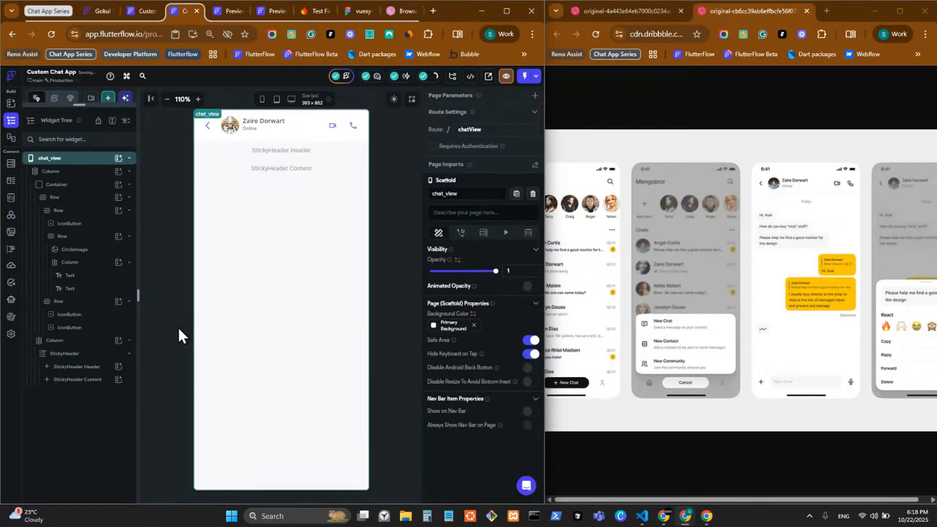
pyautogui.click(119, 367)
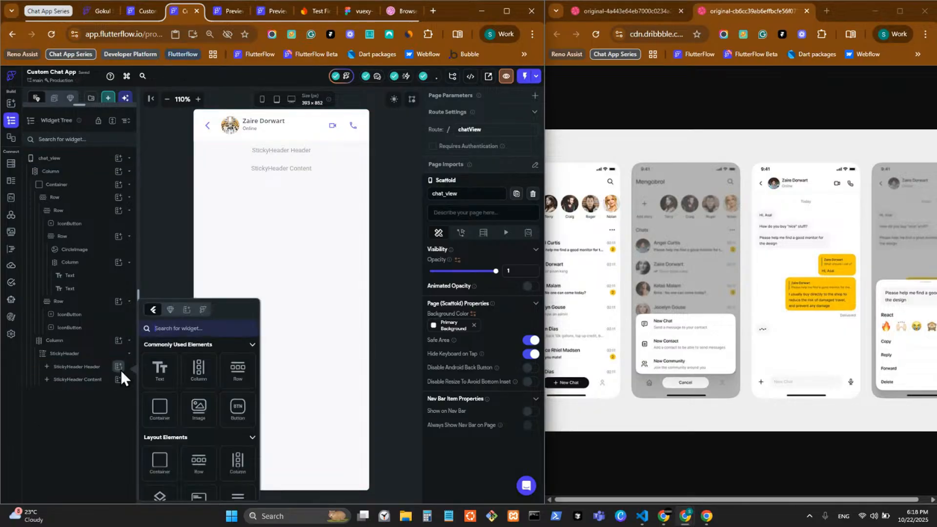
pyautogui.click(239, 373)
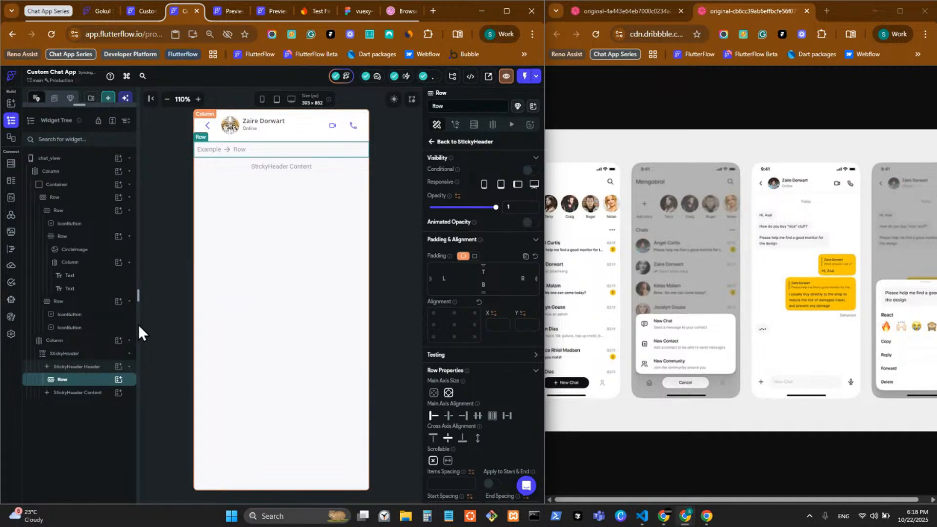
# Swap the sticky header's Row for a Container holding a 'Hello World' Text
pyautogui.rightClick(115, 385)
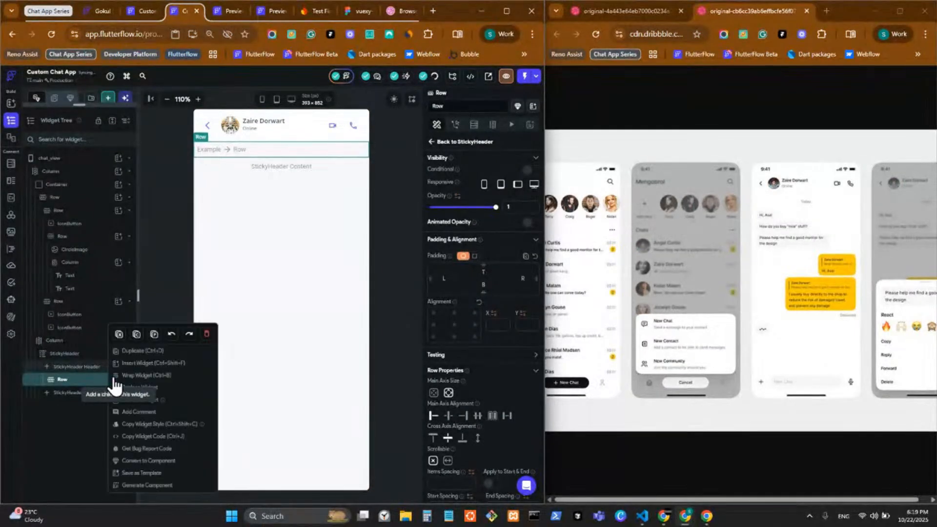
pyautogui.click(206, 334)
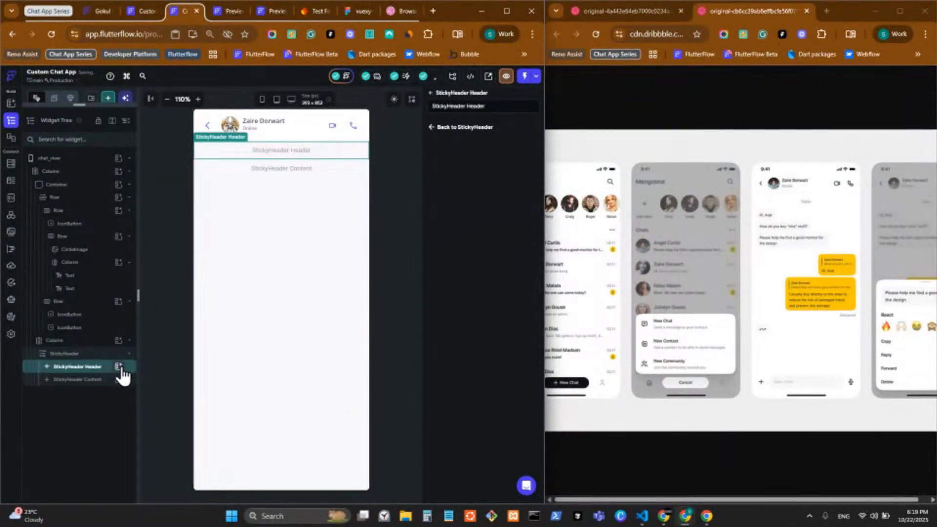
pyautogui.click(119, 368)
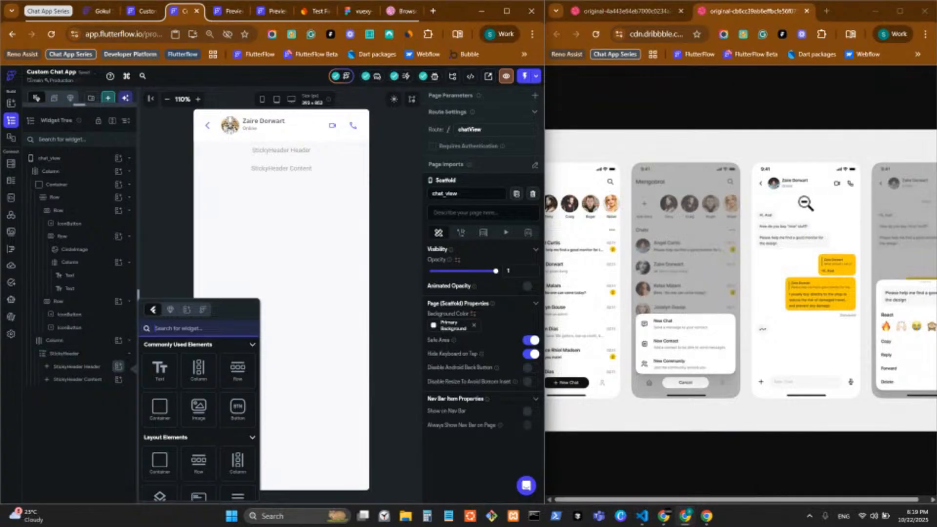
pyautogui.click(163, 415)
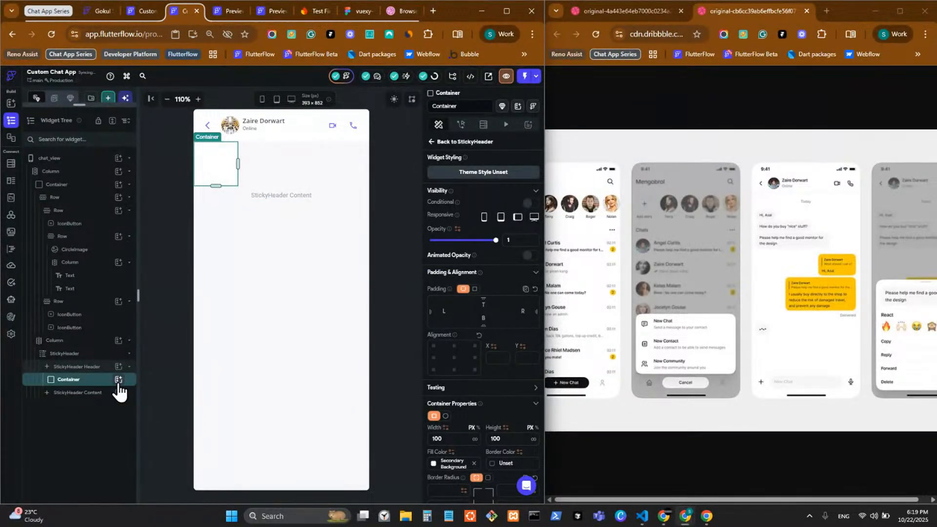
pyautogui.click(118, 382)
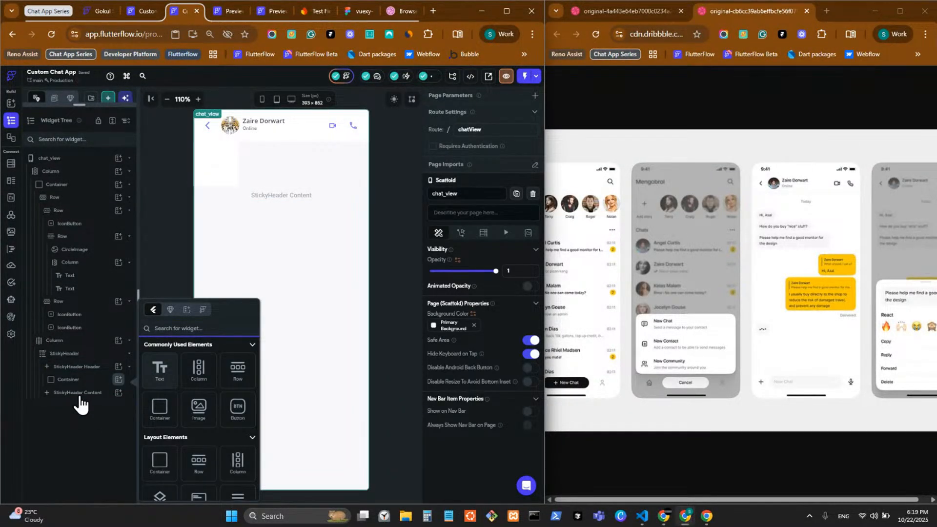
pyautogui.click(159, 370)
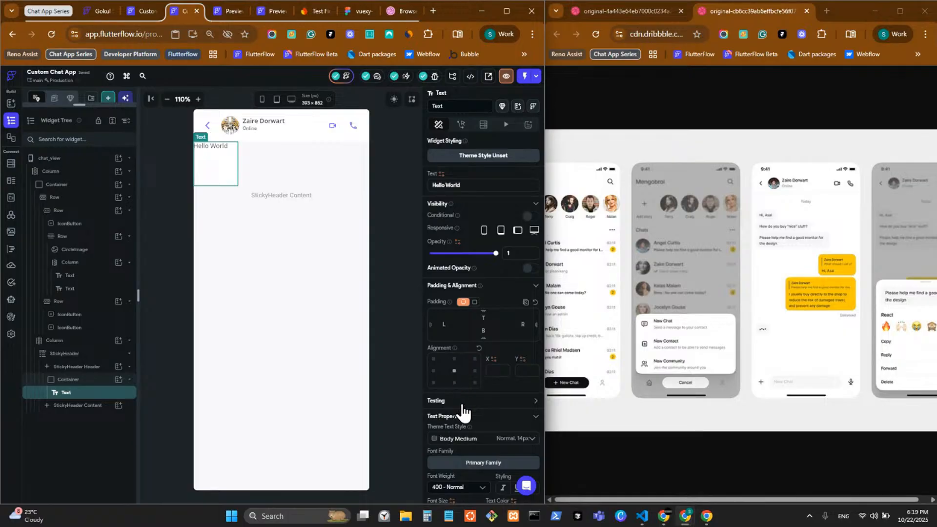
# Make the header Container full width and give the Hello World text uniform padding of 4
pyautogui.click(85, 383)
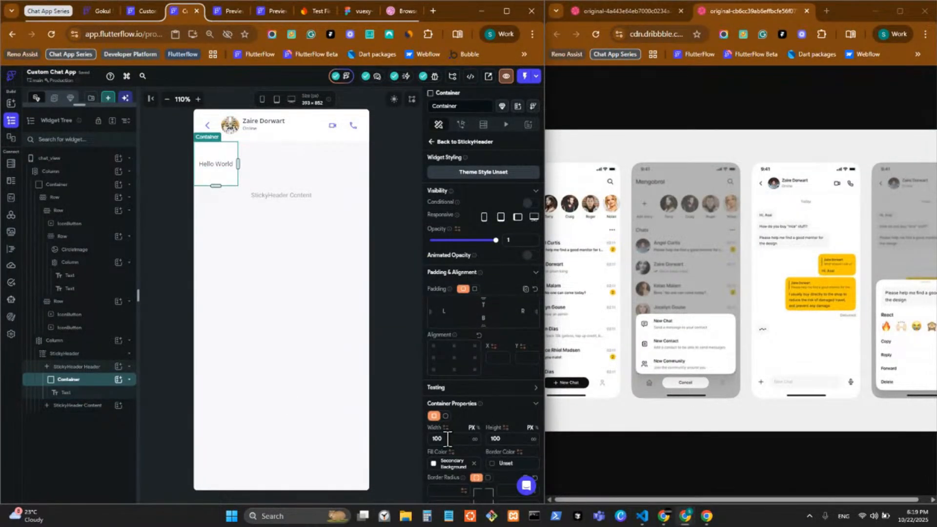
pyautogui.click(474, 439)
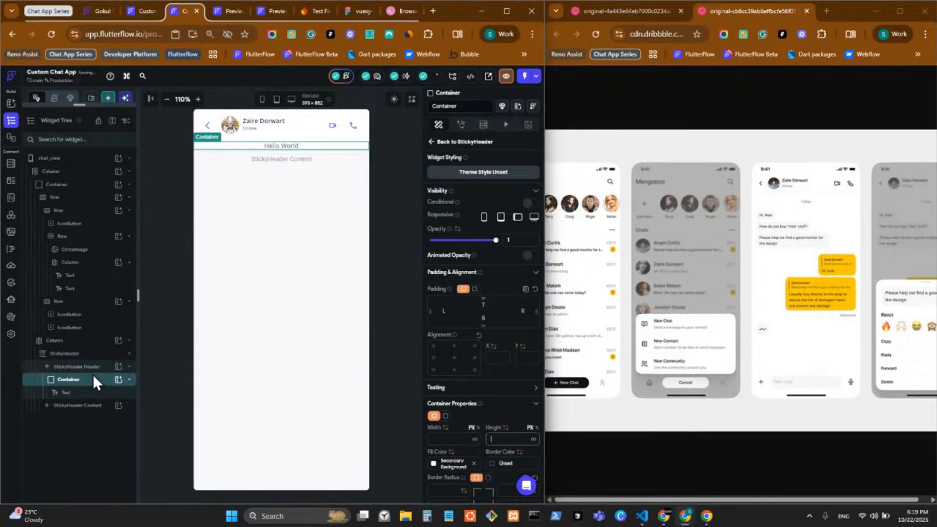
pyautogui.click(92, 392)
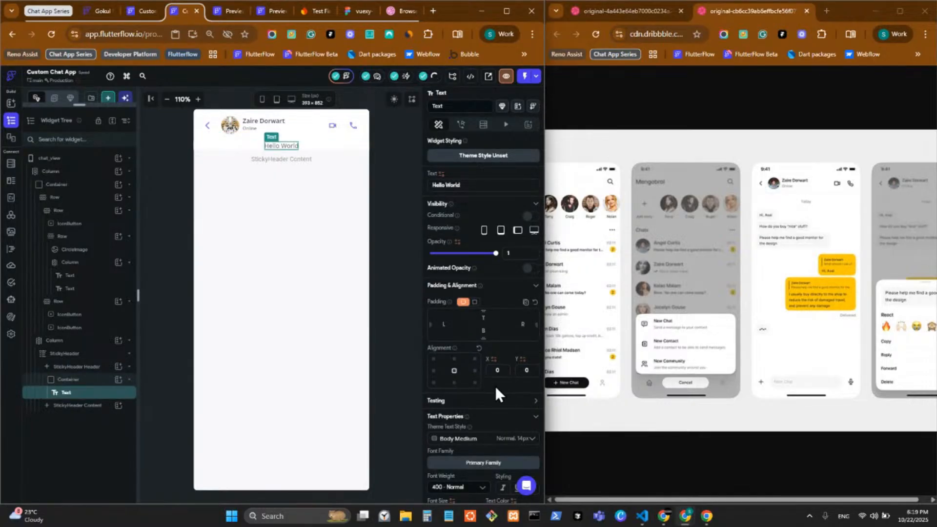
pyautogui.click(475, 301)
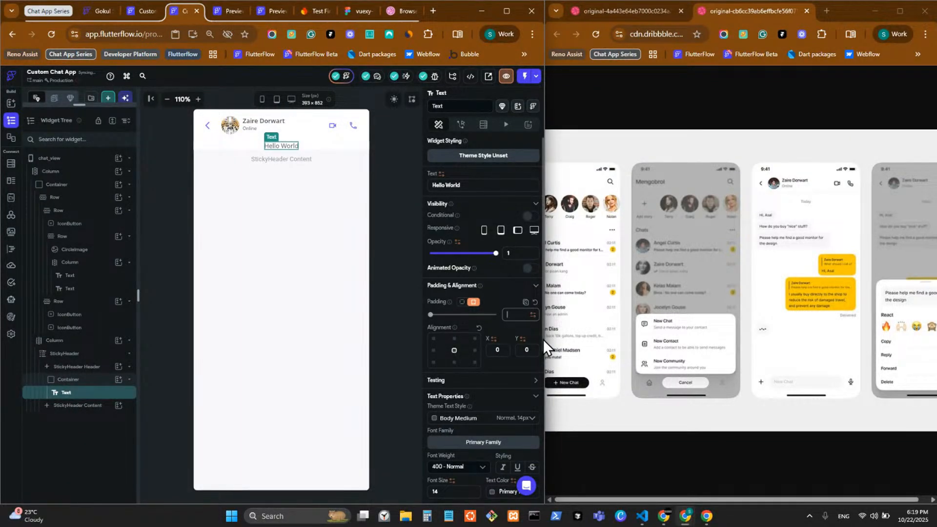
pyautogui.write('4')
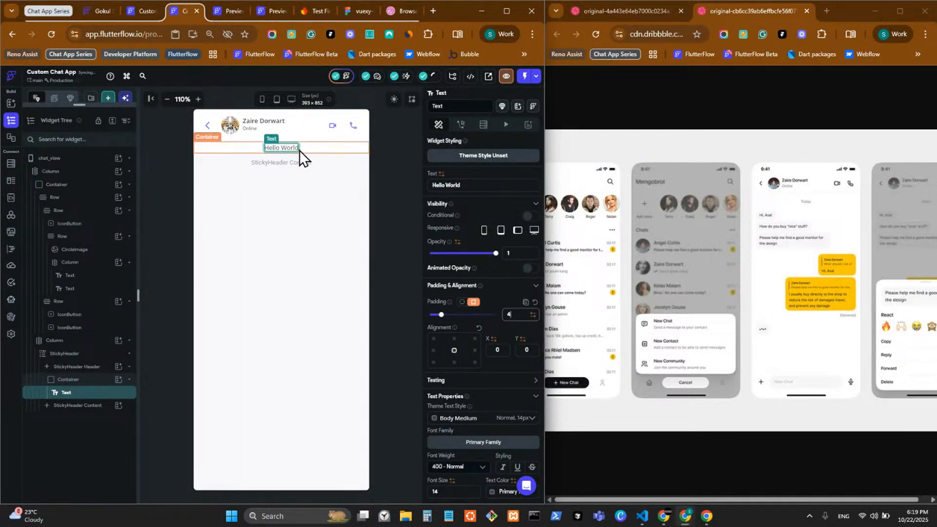
# Give the container uniform 50 corner radius and Primary fill, and centre its content
pyautogui.click(102, 382)
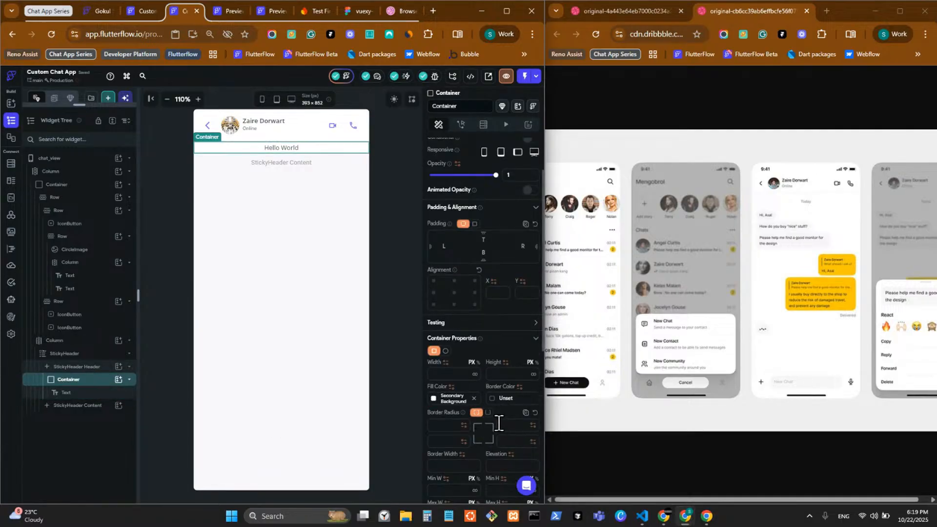
pyautogui.click(488, 412)
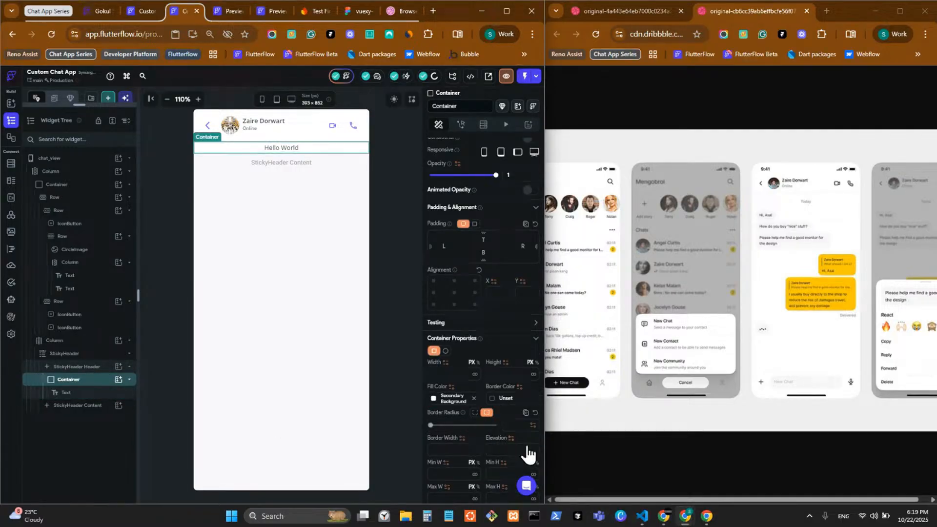
pyautogui.click(513, 428)
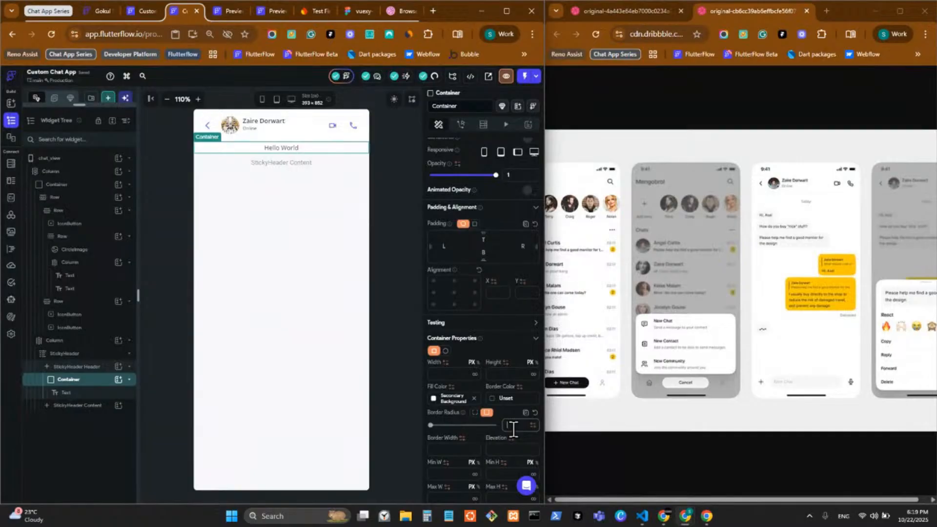
pyautogui.write('50')
pyautogui.click(433, 398)
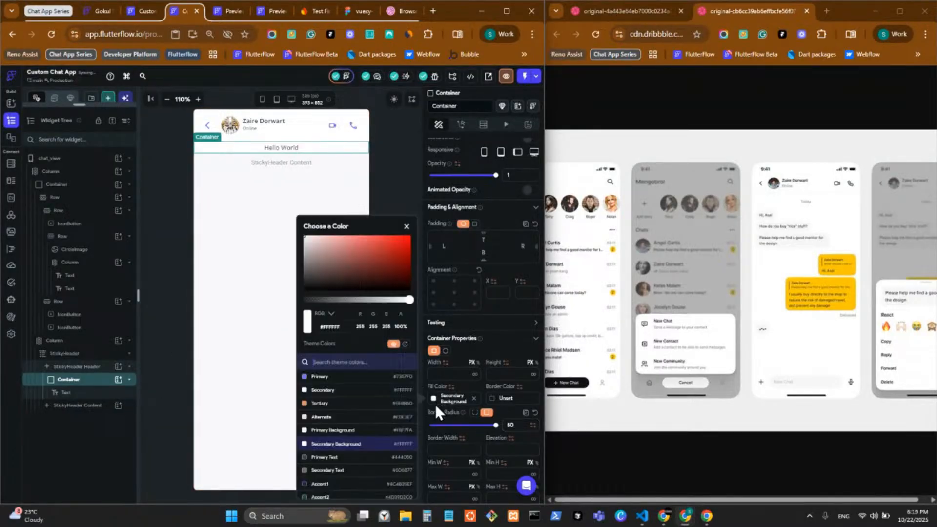
pyautogui.click(337, 377)
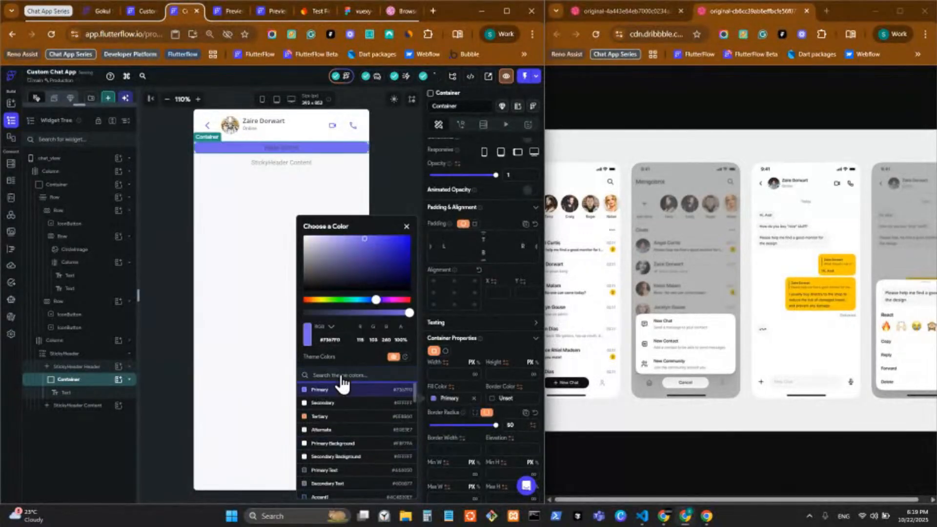
pyautogui.click(449, 307)
pyautogui.click(453, 293)
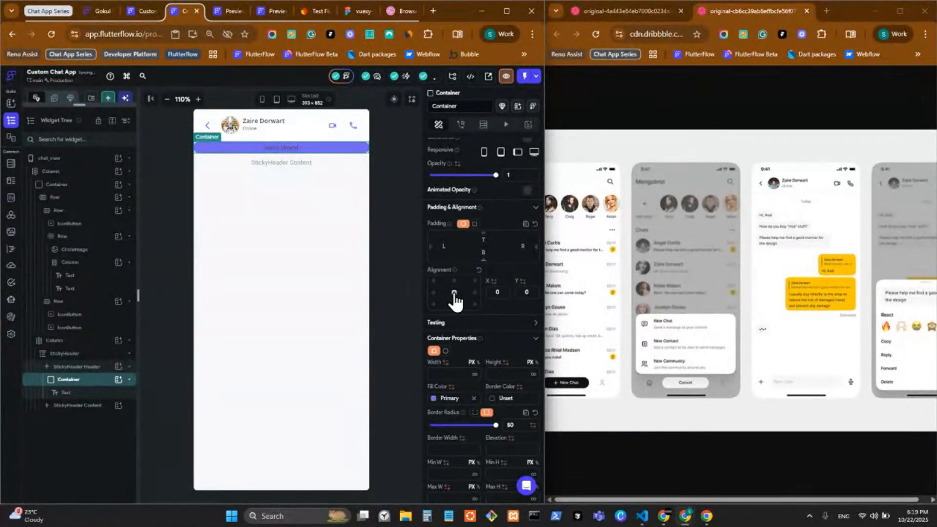
pyautogui.rightClick(88, 388)
# Wrap the purple pill container in a Row with centre main-axis alignment
pyautogui.click(132, 364)
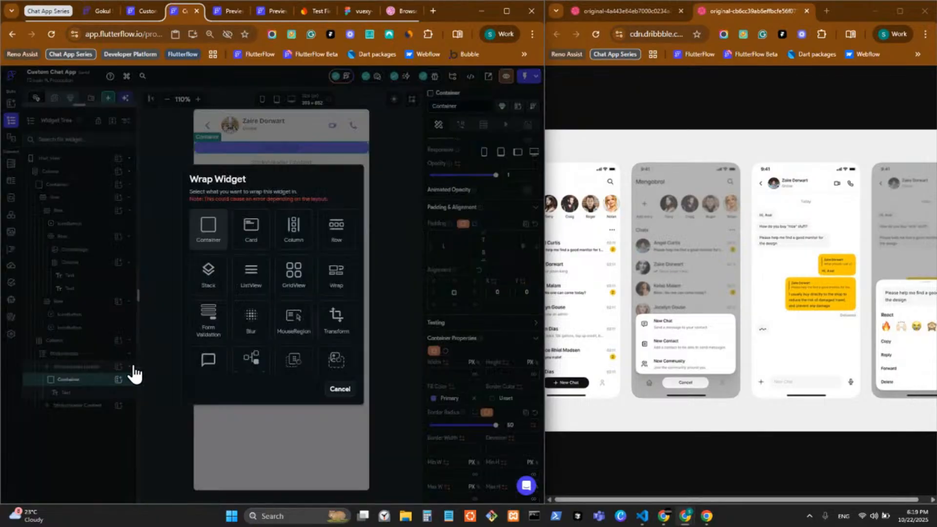
pyautogui.click(120, 385)
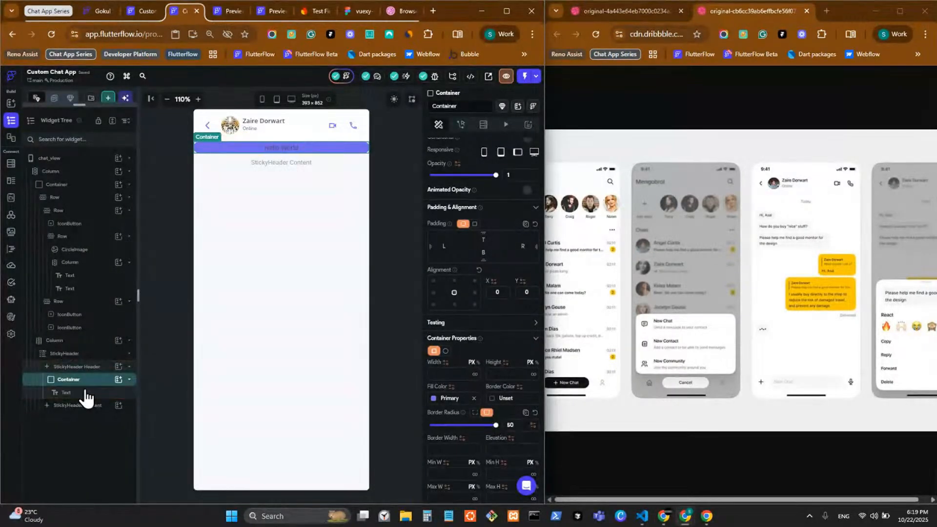
pyautogui.click(89, 392)
pyautogui.click(91, 383)
pyautogui.rightClick(93, 383)
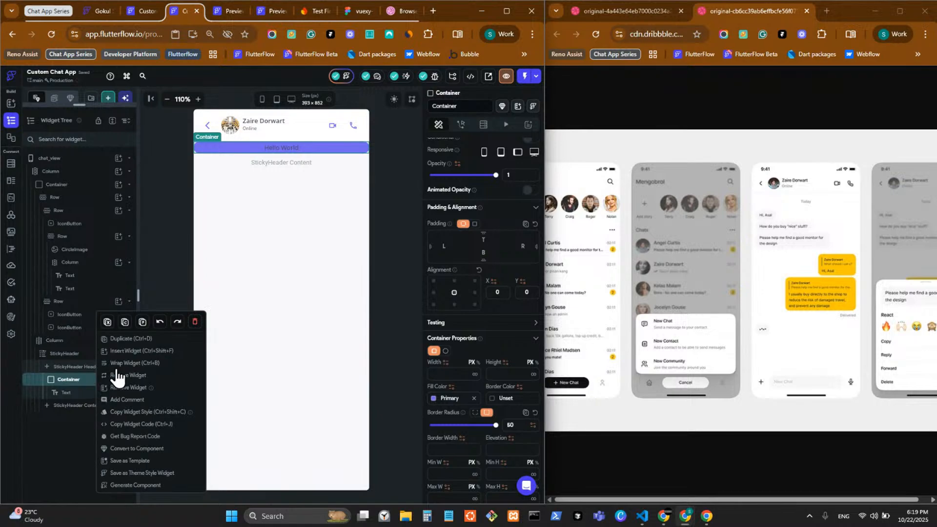
pyautogui.click(127, 367)
pyautogui.click(325, 240)
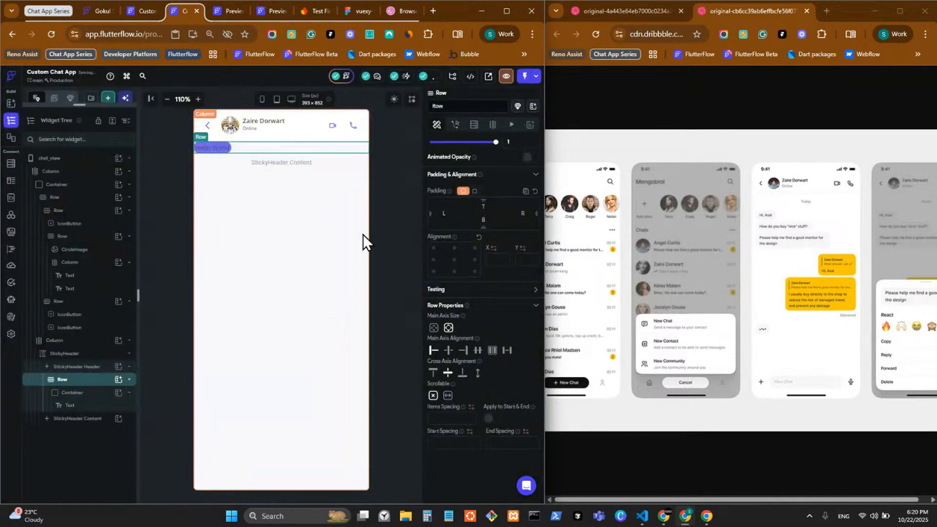
pyautogui.click(447, 351)
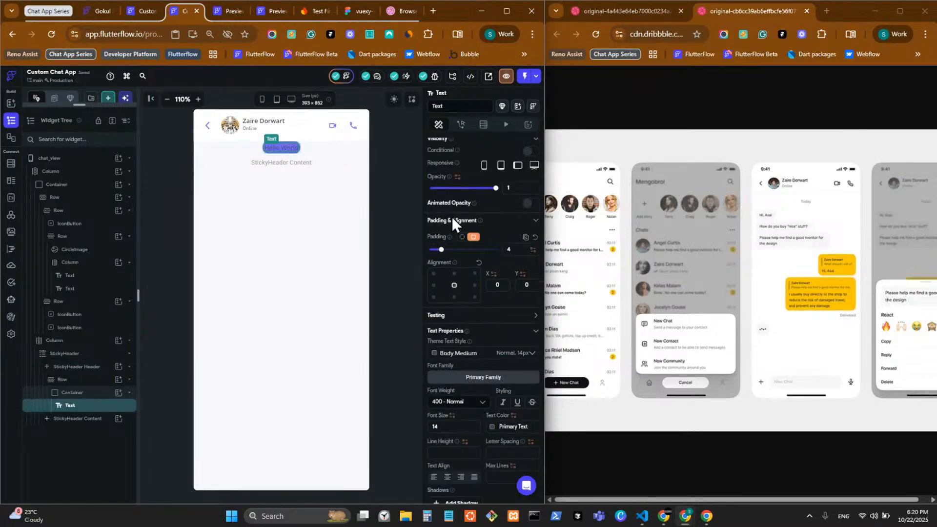
# Replace the pill's 'Hello World' text with 'Today'
pyautogui.scroll(2, 472, 226)
pyautogui.moveTo(464, 184); pyautogui.dragTo(398, 181)
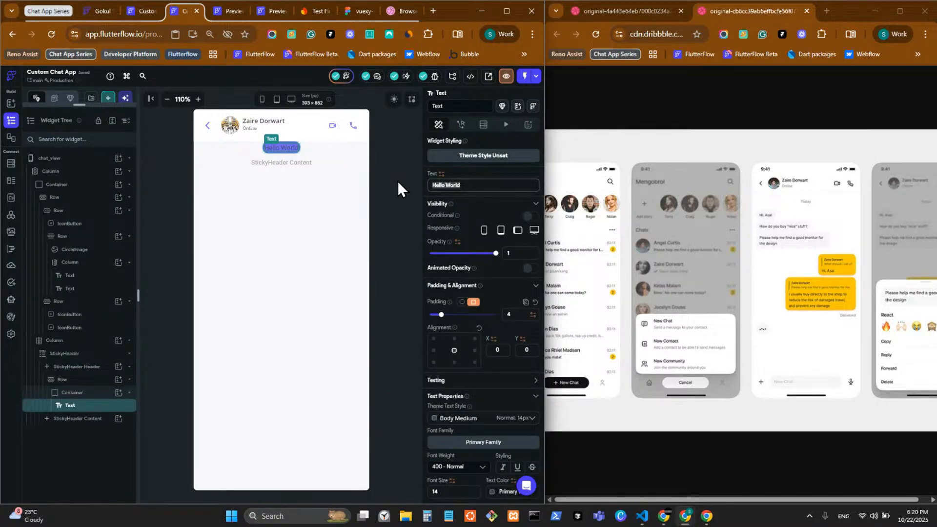
pyautogui.write('Today')
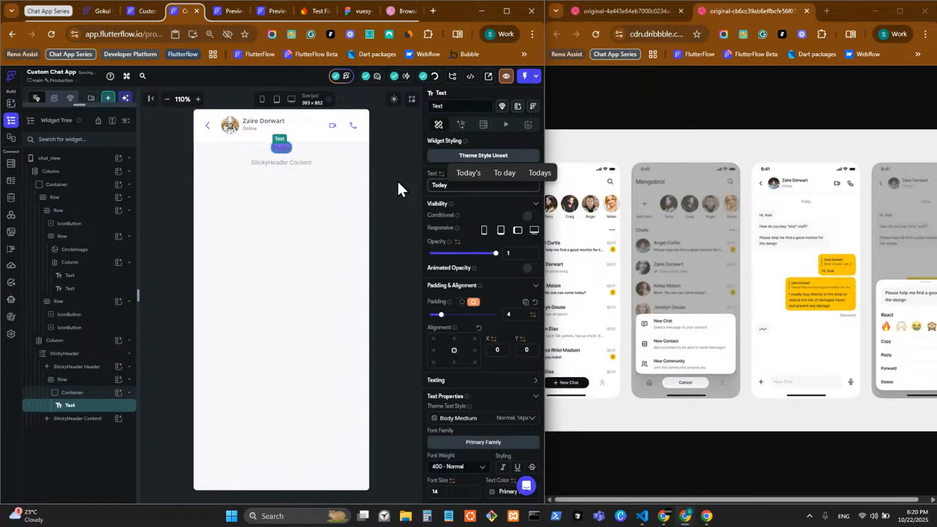
pyautogui.click(394, 226)
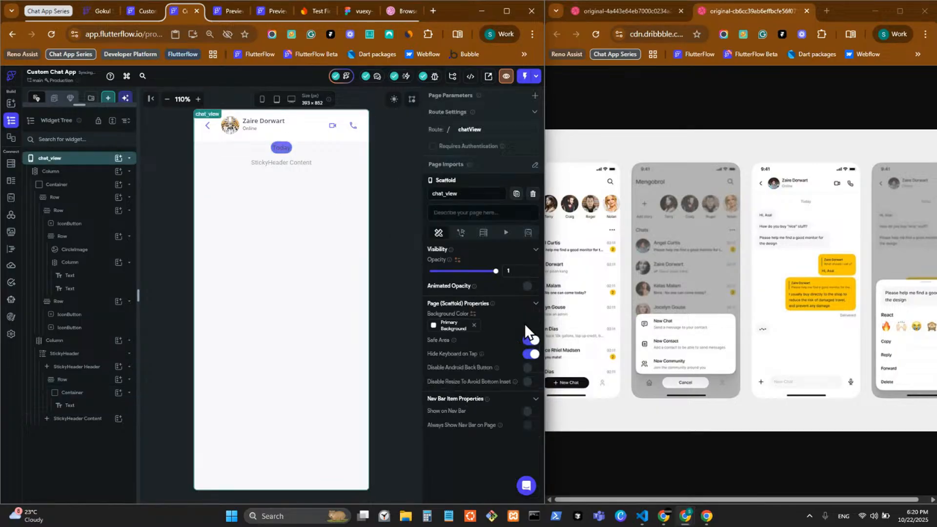
# Set the Today label to font size 12 in Secondary Text colour
pyautogui.click(285, 149)
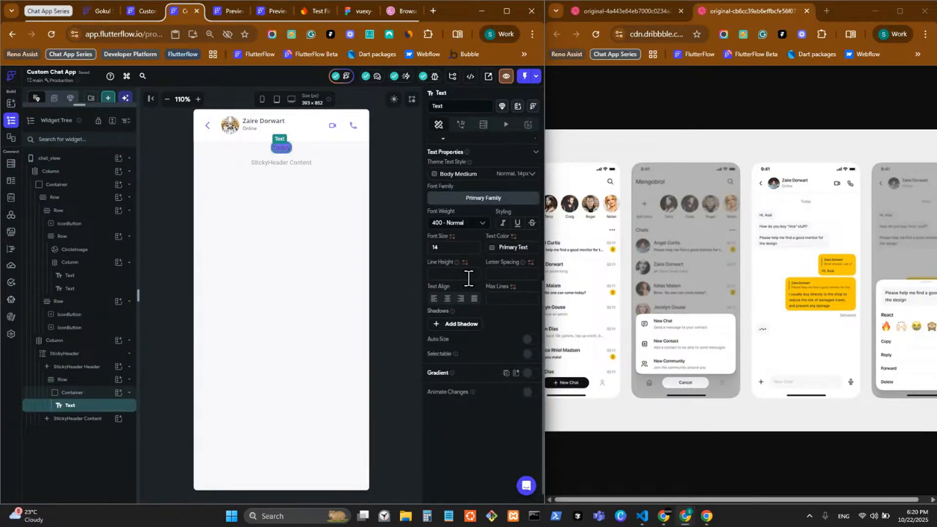
pyautogui.click(429, 248)
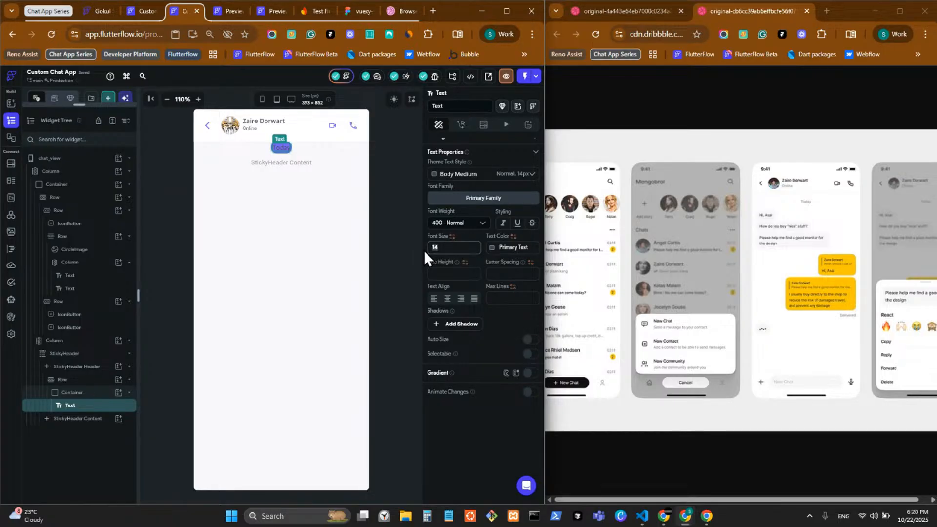
pyautogui.write('10')
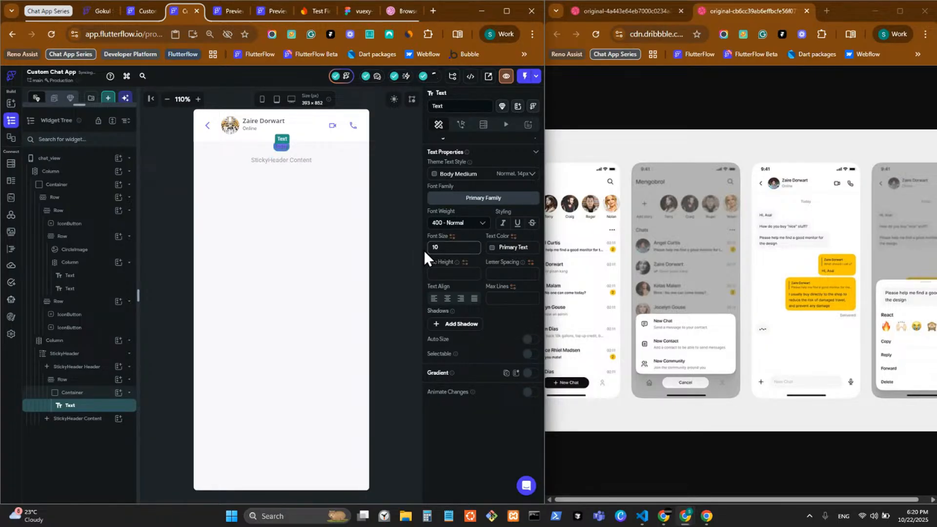
pyautogui.press('BackSpace')
pyautogui.press('BackSpace')
pyautogui.write('12')
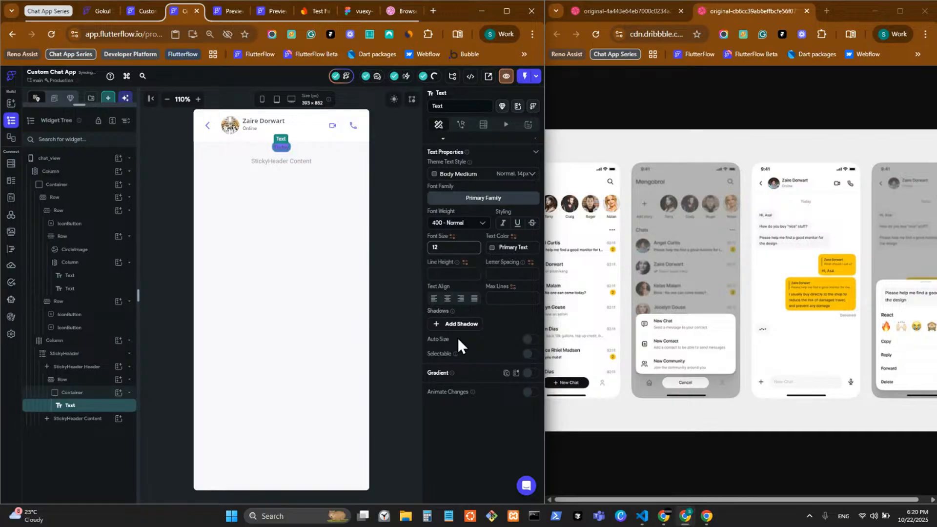
pyautogui.click(512, 247)
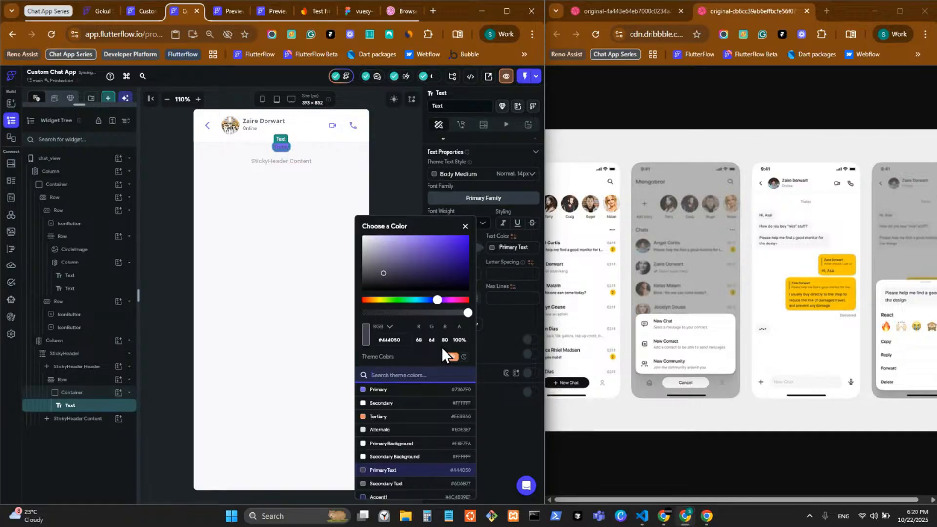
pyautogui.click(408, 483)
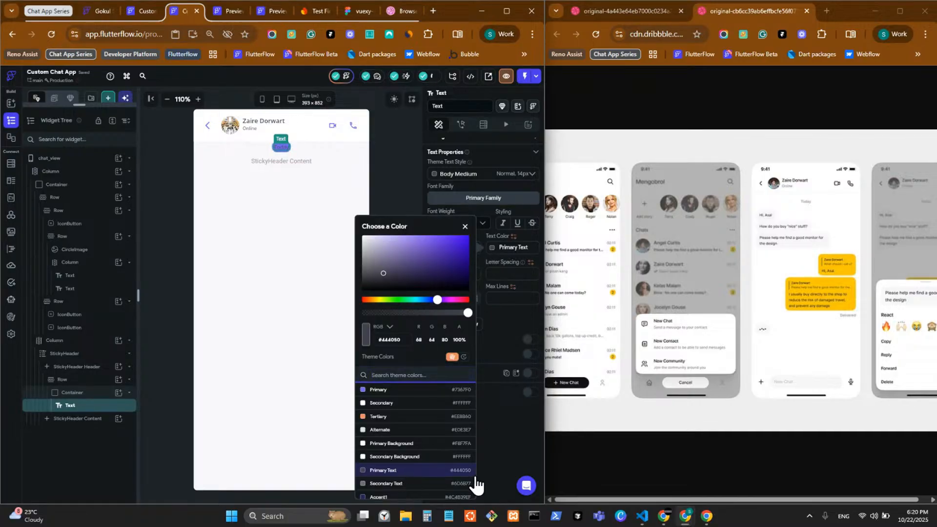
pyautogui.click(502, 452)
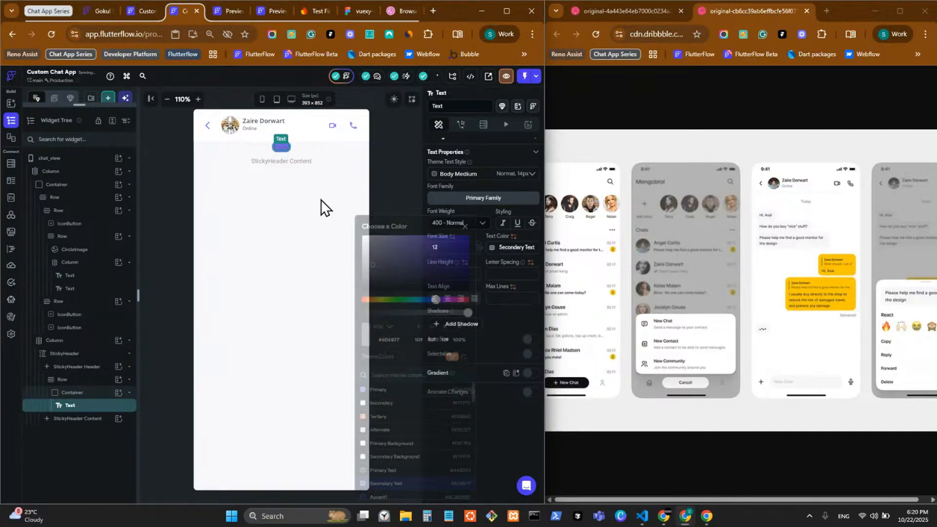
# Remove the pill container's purple fill and give its Row 16 top padding
pyautogui.click(294, 138)
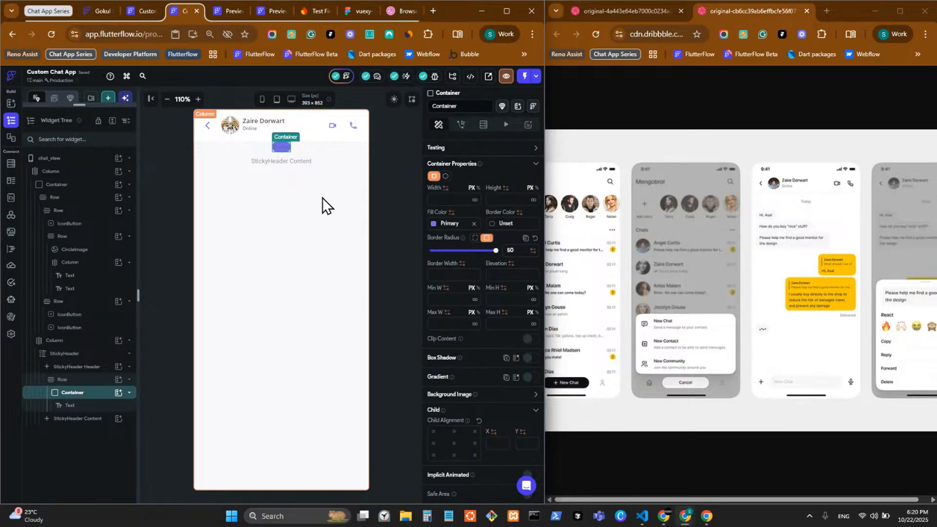
pyautogui.click(473, 224)
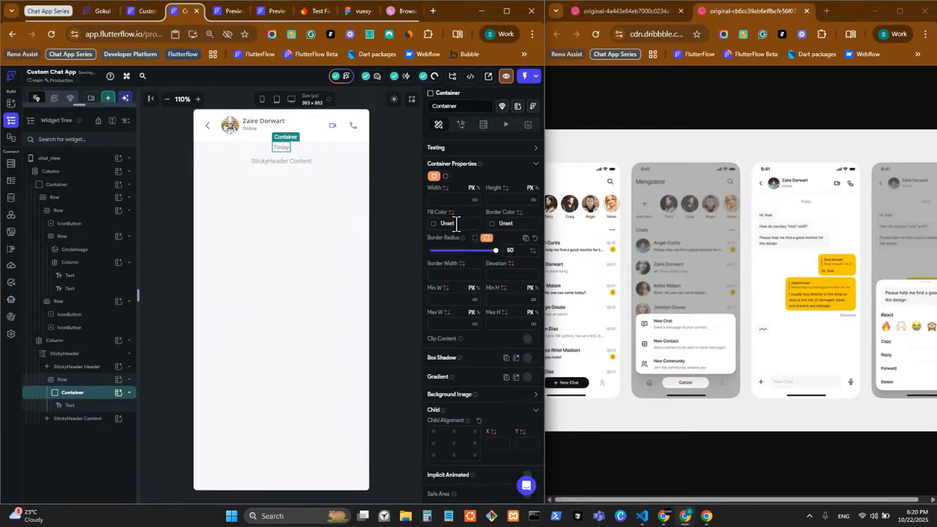
pyautogui.click(307, 148)
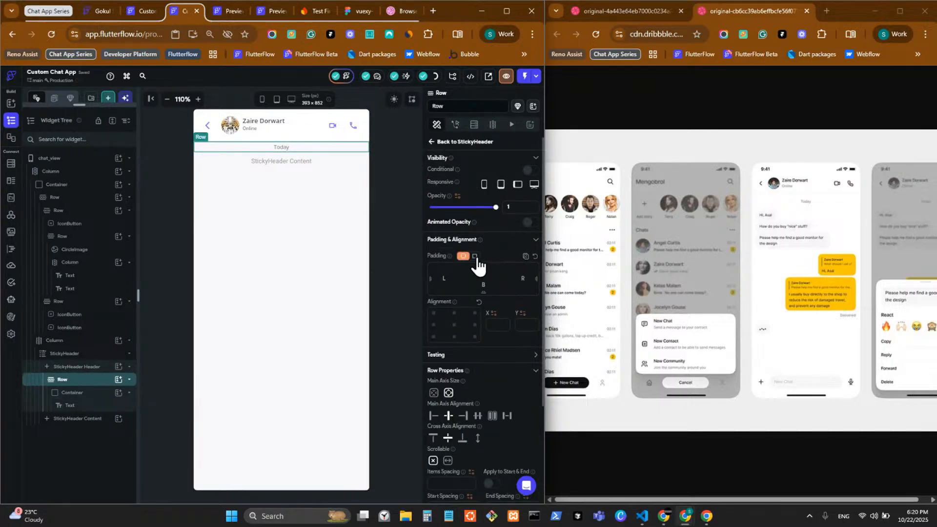
pyautogui.click(483, 271)
pyautogui.write('1')
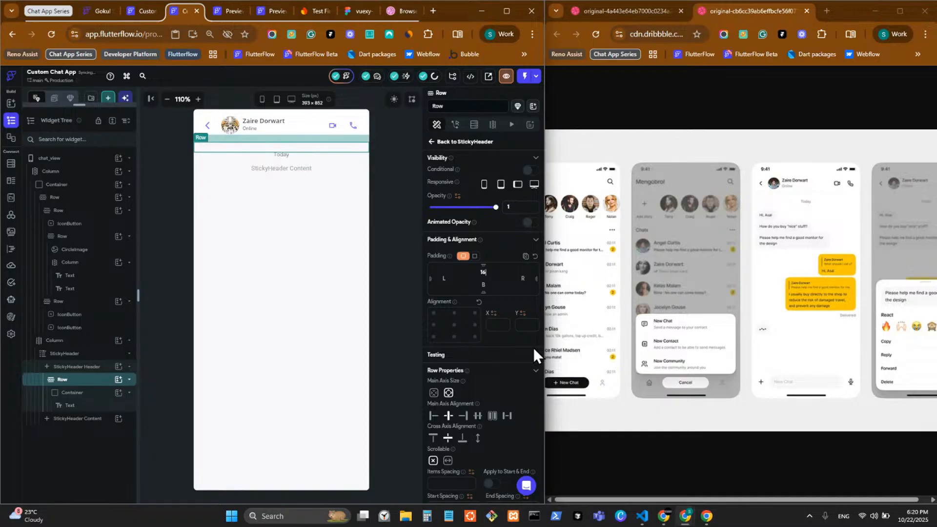
pyautogui.write('6')
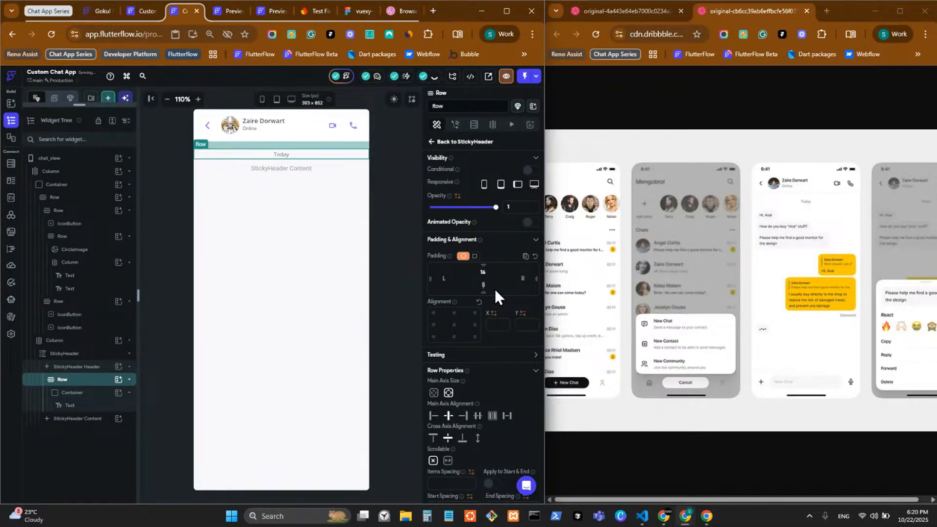
pyautogui.click(388, 212)
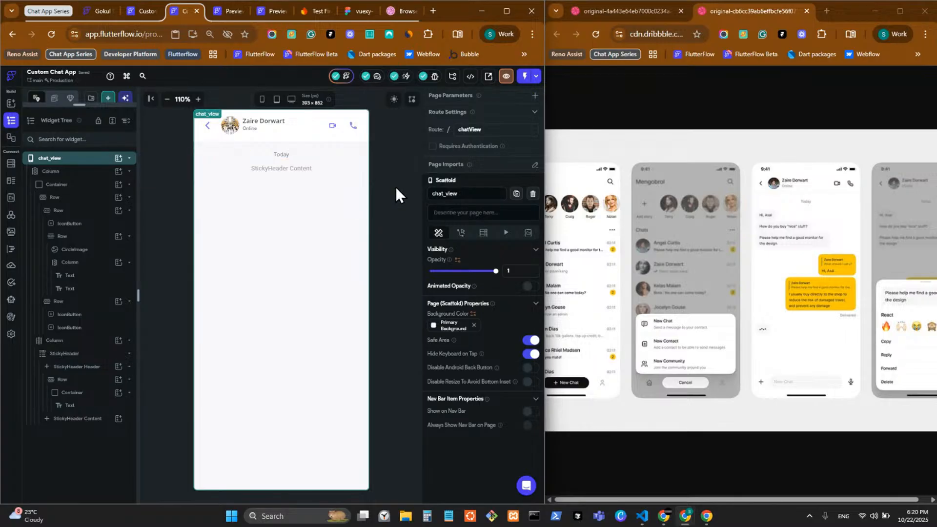
# Add a ListView from Layout Elements into the StickyHeader Content under the Today header
pyautogui.click(295, 165)
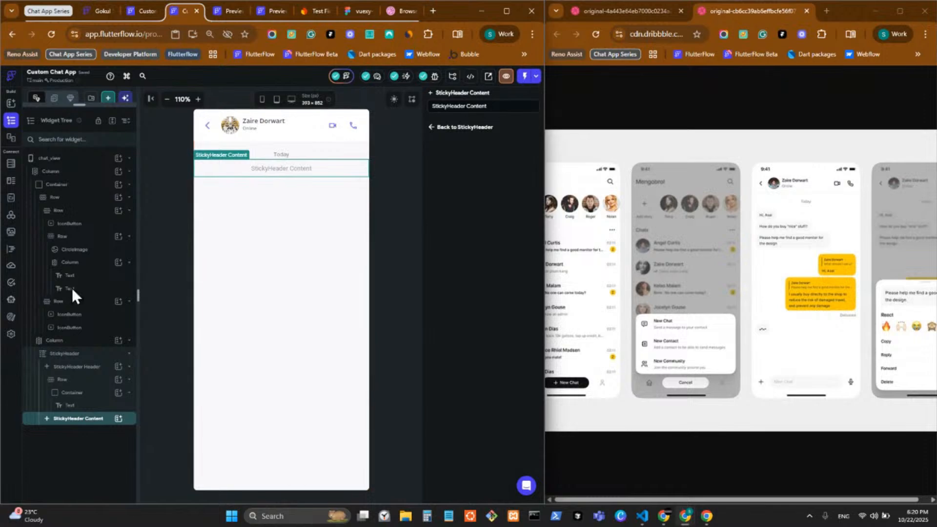
pyautogui.click(118, 419)
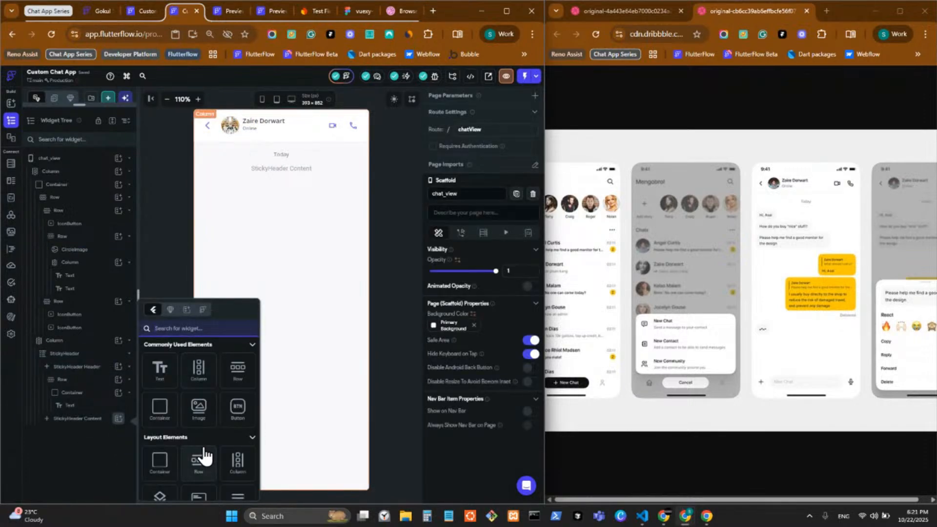
pyautogui.scroll(-2, 204, 456)
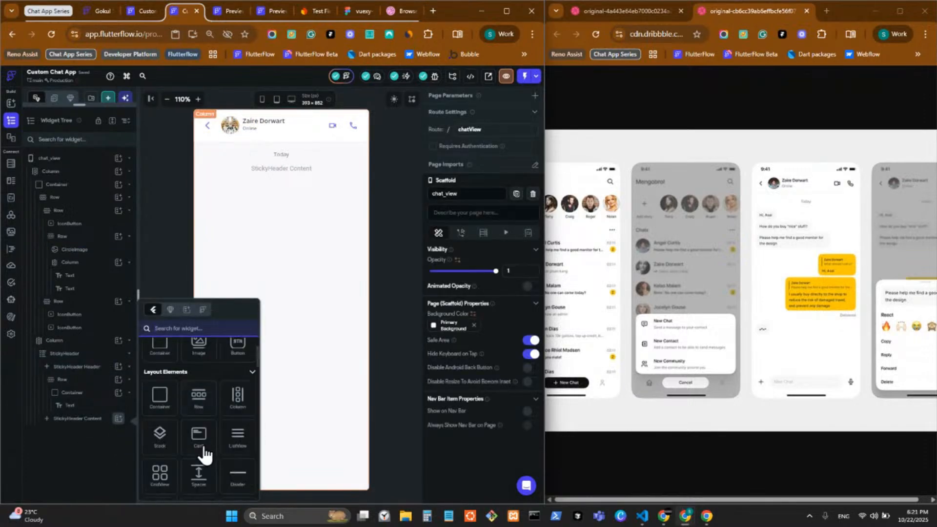
pyautogui.click(238, 436)
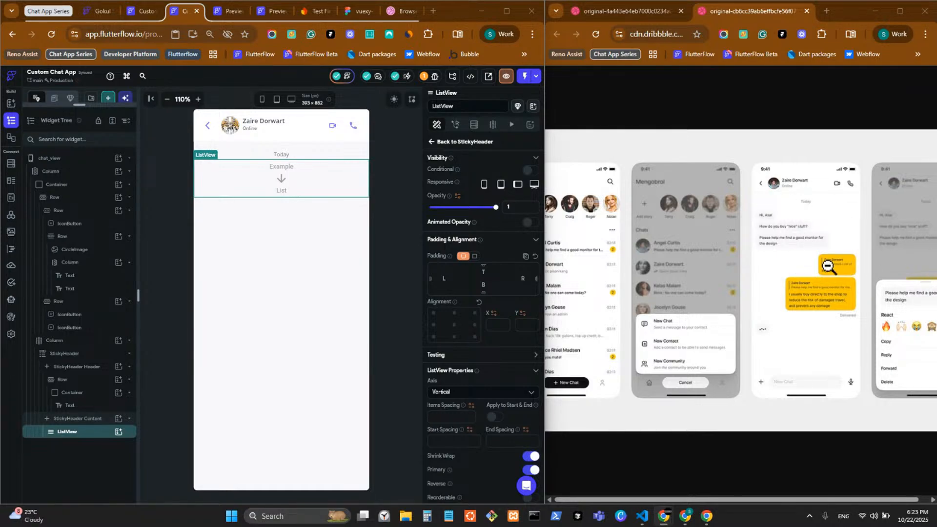
pyautogui.click(118, 432)
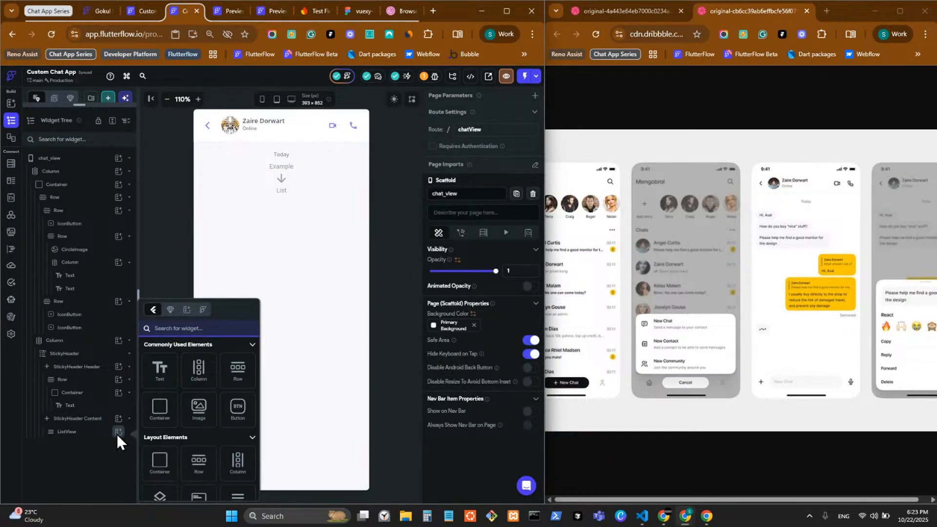
# Add a Container as a child of the ListView
pyautogui.click(161, 410)
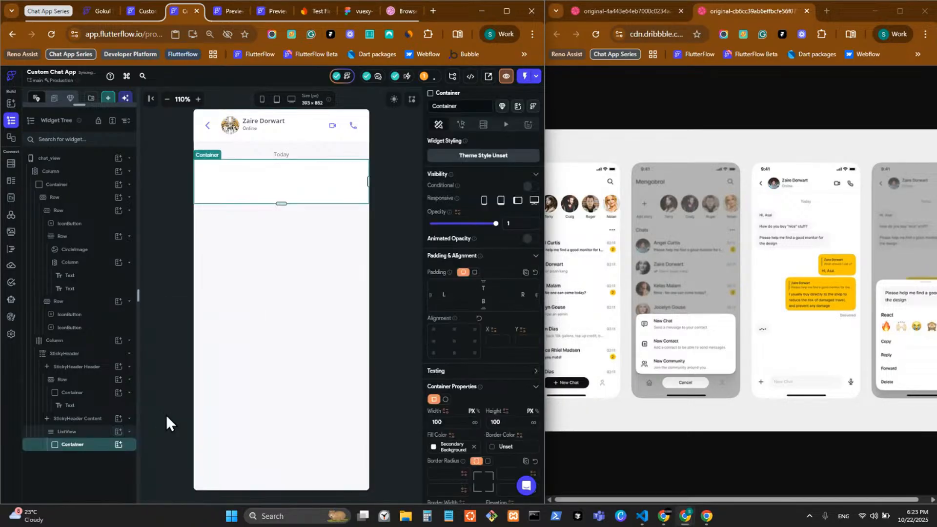
# Wrap the ListView's new Container in a Row via Wrap Widget
pyautogui.rightClick(307, 198)
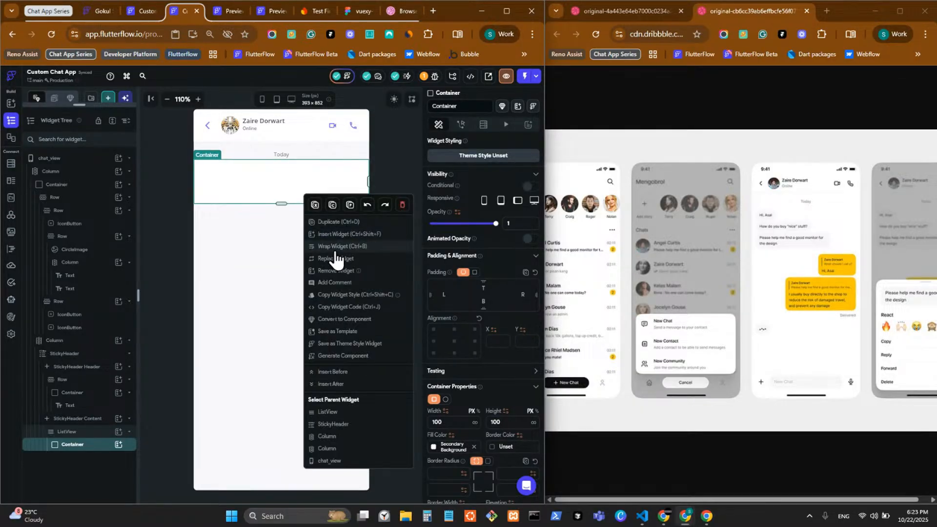
pyautogui.click(335, 249)
pyautogui.click(336, 235)
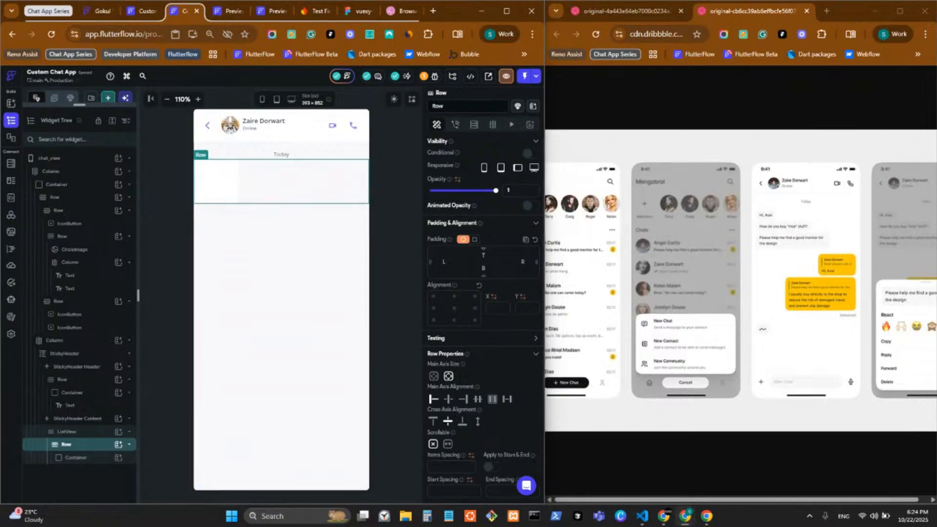
# Set the ListView's start spacing to 16
pyautogui.click(76, 432)
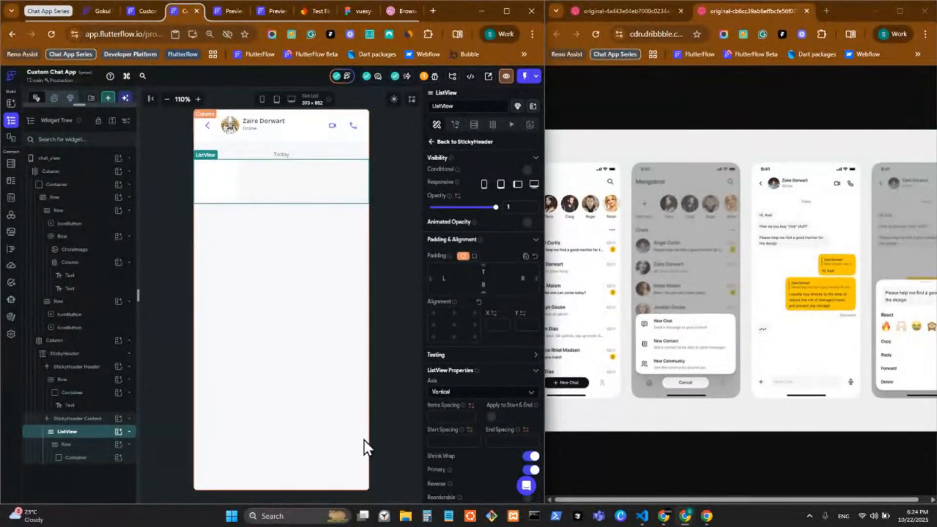
pyautogui.click(443, 441)
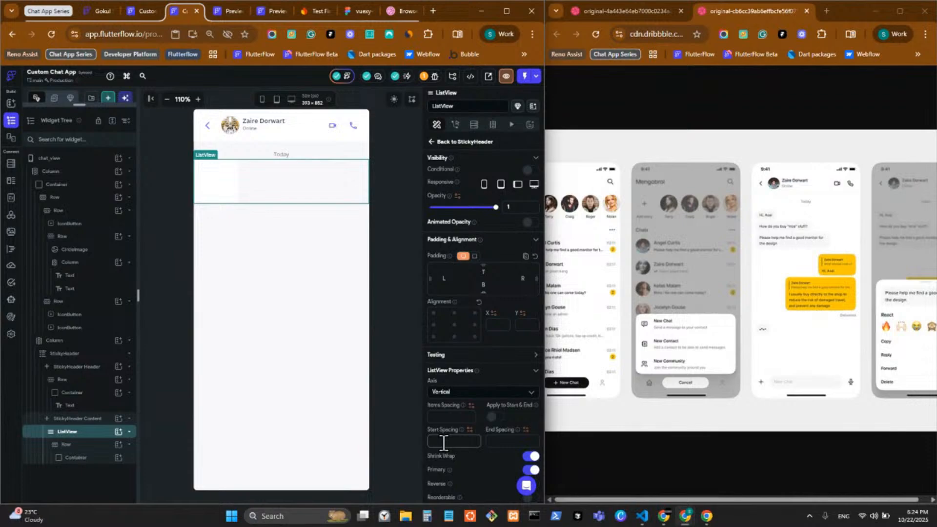
pyautogui.write('16')
pyautogui.press('Return')
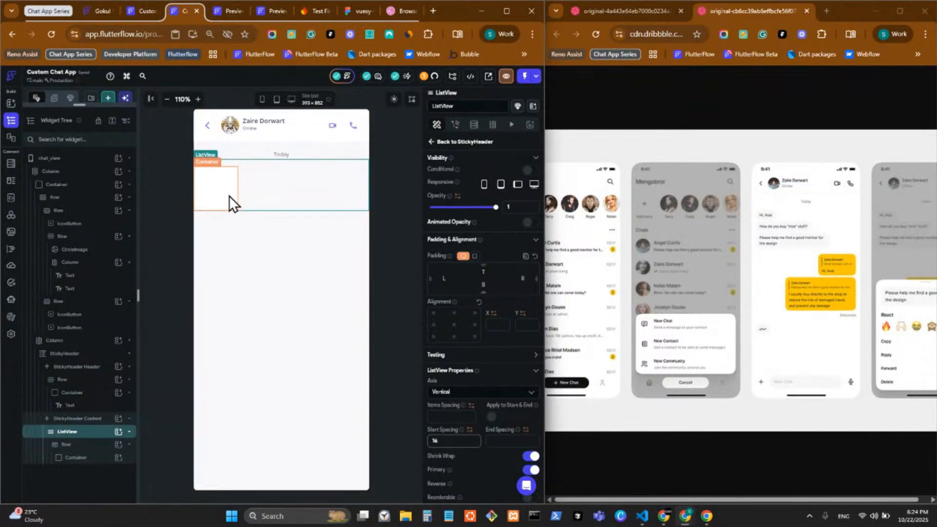
# Give the Row inside the ListView 16 padding on the left and right
pyautogui.click(291, 207)
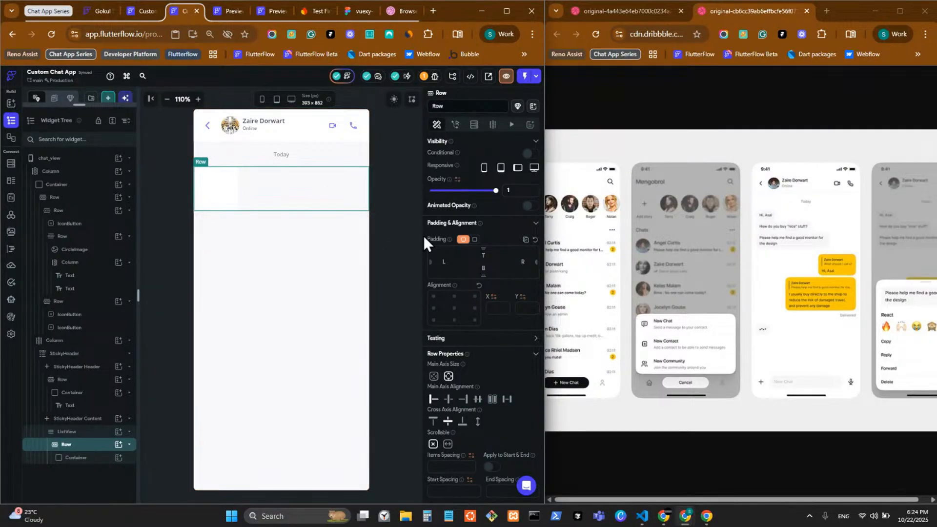
pyautogui.click(459, 261)
pyautogui.write('16')
pyautogui.click(528, 262)
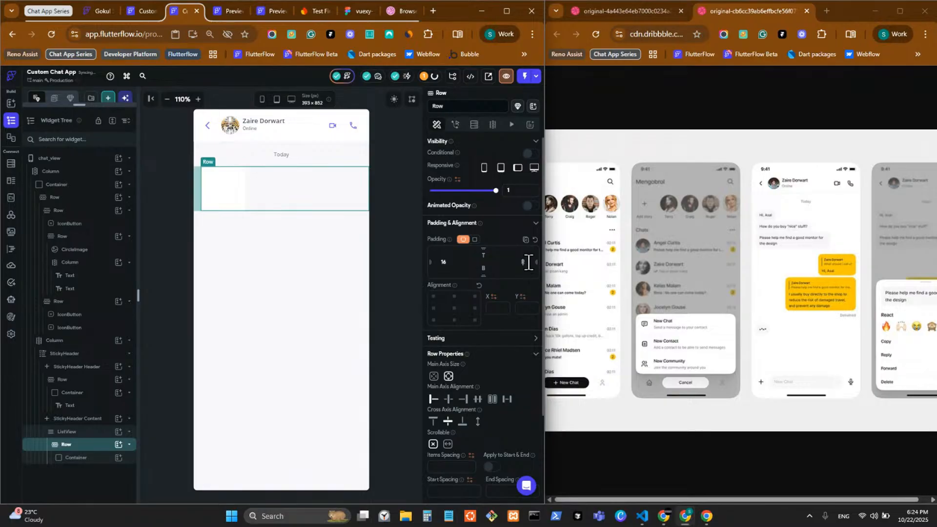
pyautogui.write('16')
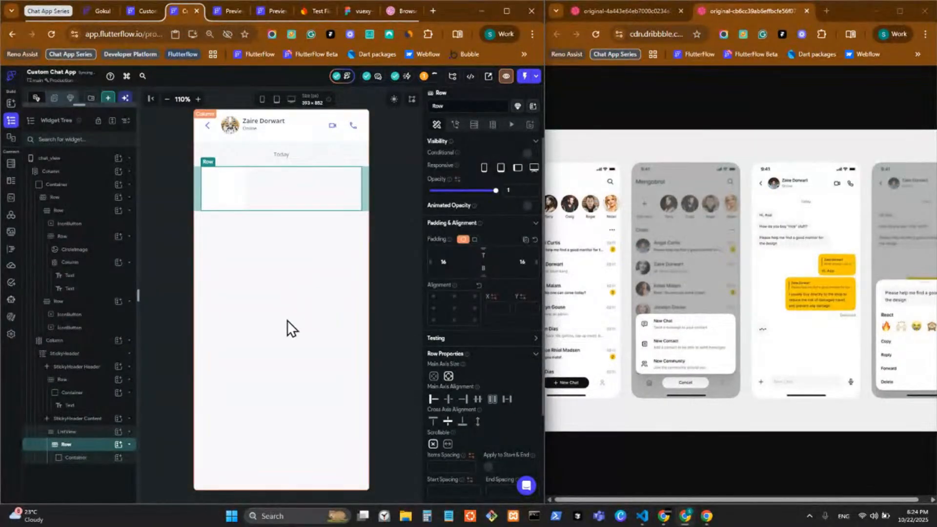
pyautogui.click(228, 202)
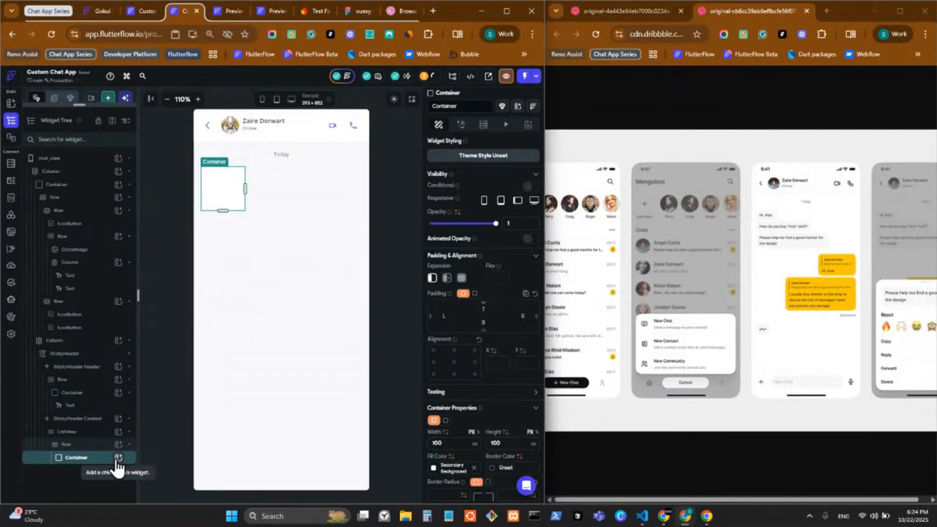
# Clear the Container's fixed width and height so it sizes to its content
pyautogui.click(446, 444)
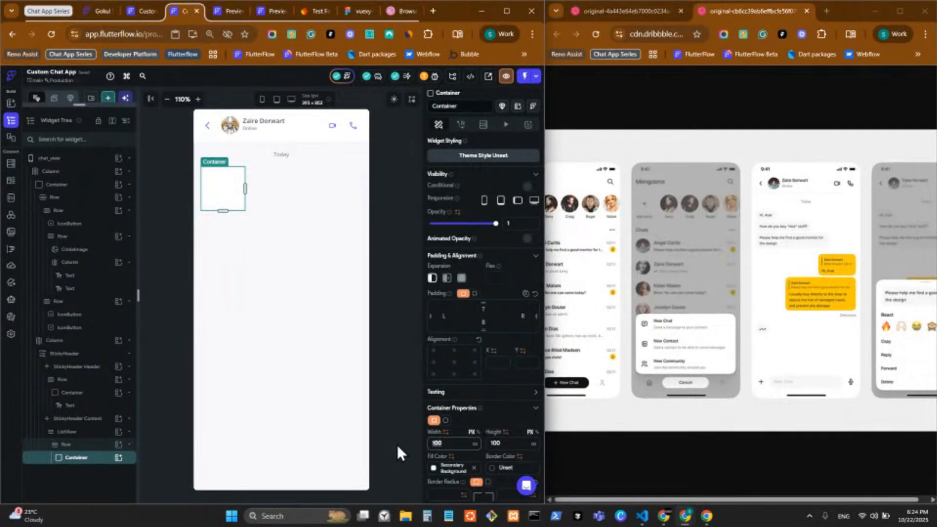
pyautogui.press('BackSpace')
pyautogui.click(505, 442)
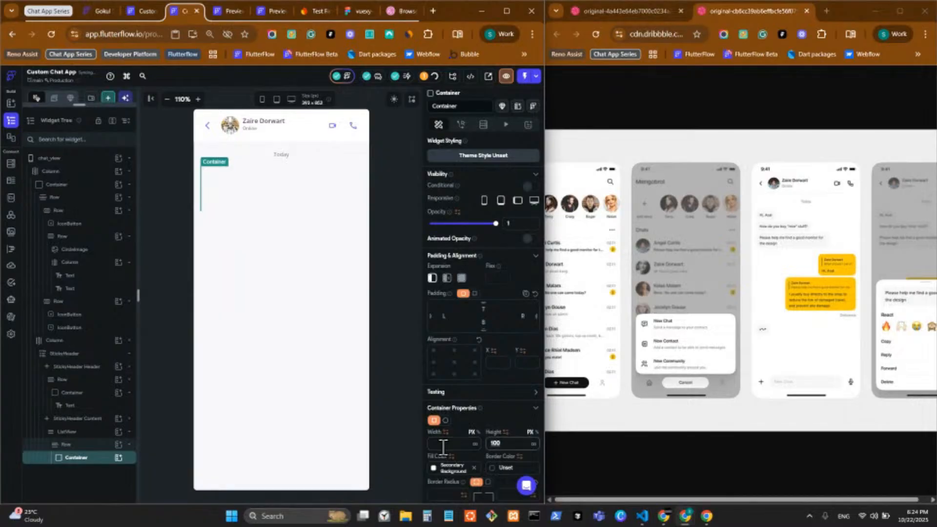
pyautogui.press('BackSpace')
# Add a Text widget inside the Container with uniform padding of 6
pyautogui.click(118, 461)
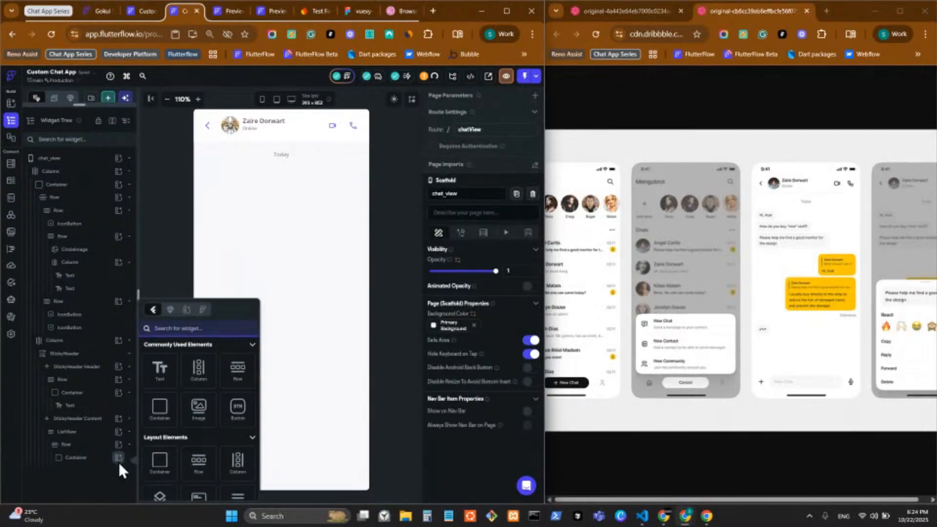
pyautogui.click(166, 378)
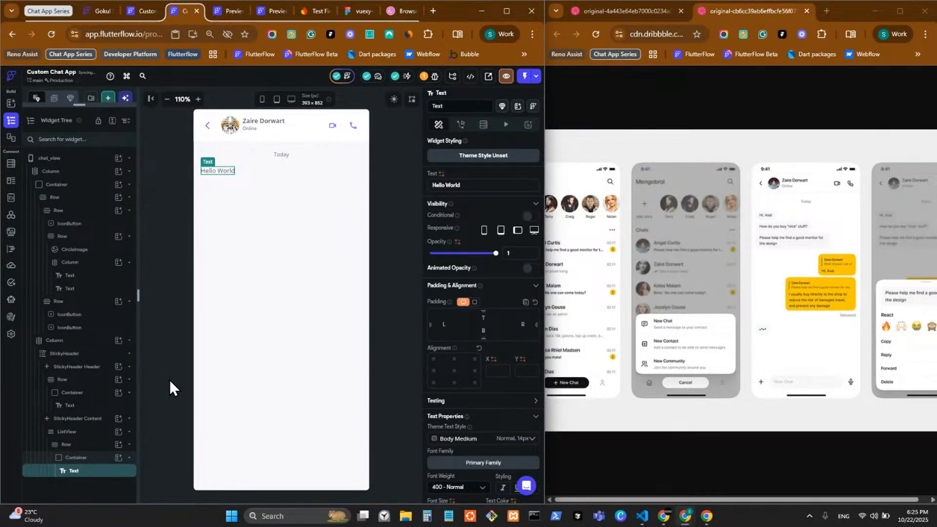
pyautogui.click(475, 303)
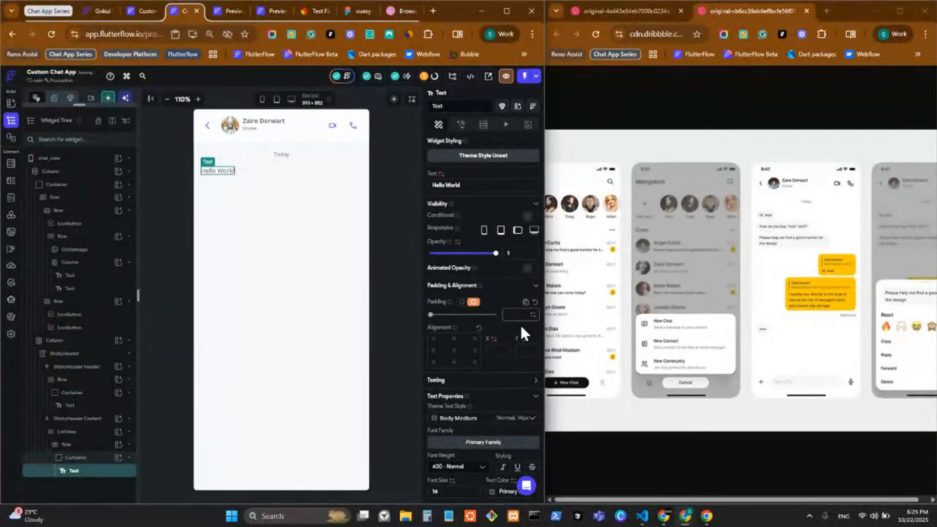
pyautogui.write('16')
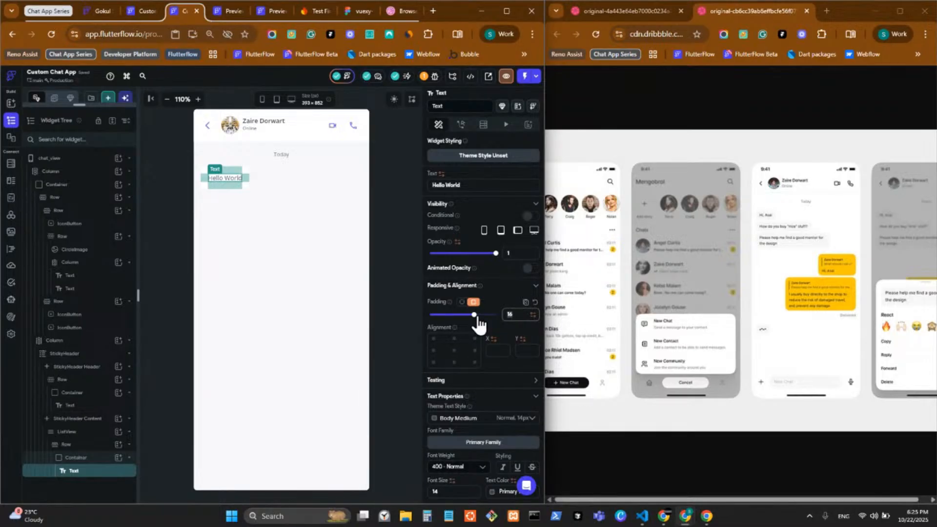
pyautogui.press('BackSpace')
pyautogui.press('BackSpace')
pyautogui.write('6')
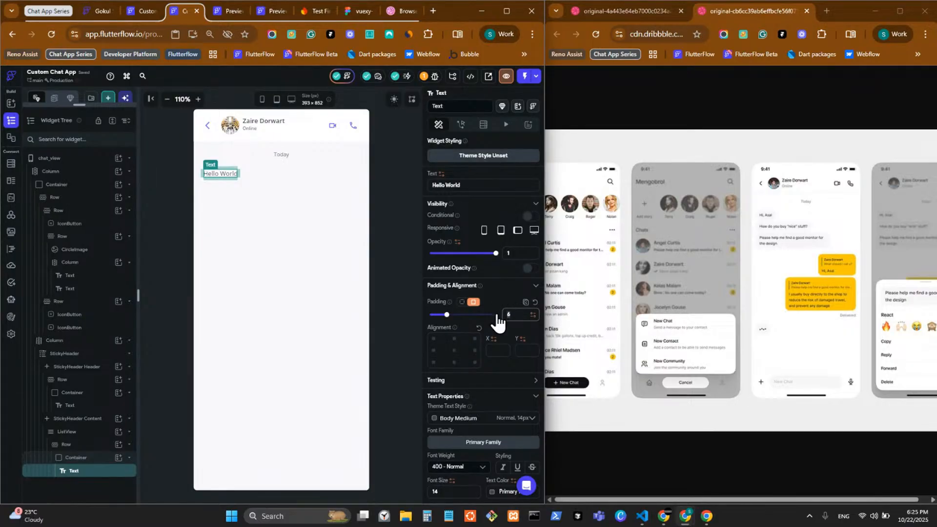
# Switch the bubble's border radius to a single uniform value and enlarge the preview
pyautogui.click(355, 258)
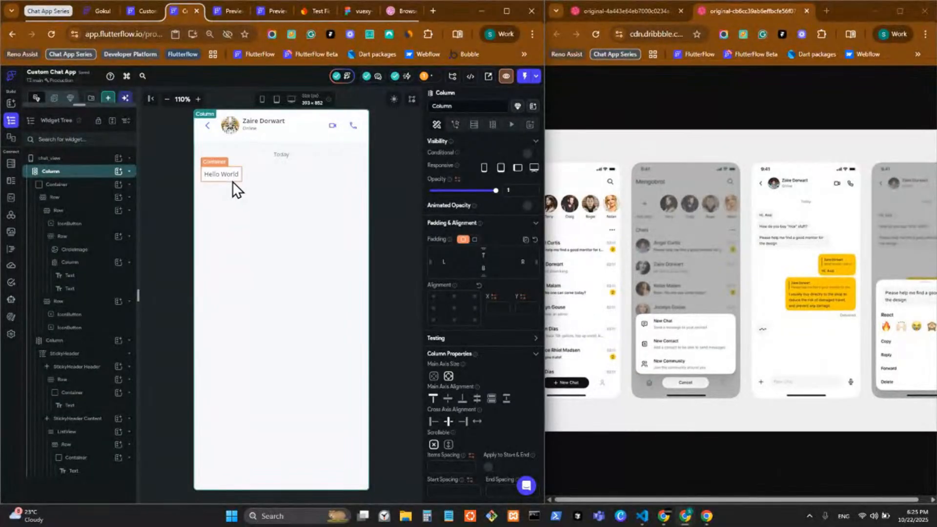
pyautogui.scroll(-5, 493, 378)
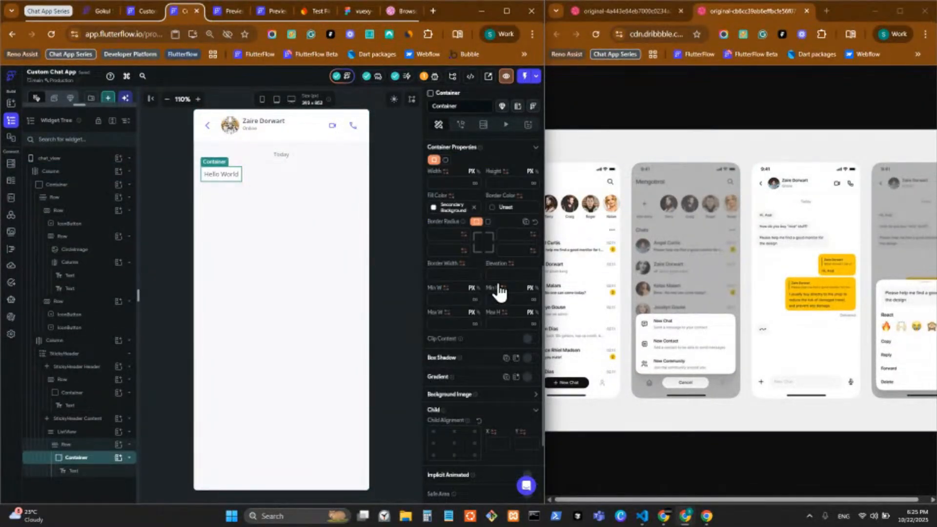
pyautogui.click(486, 222)
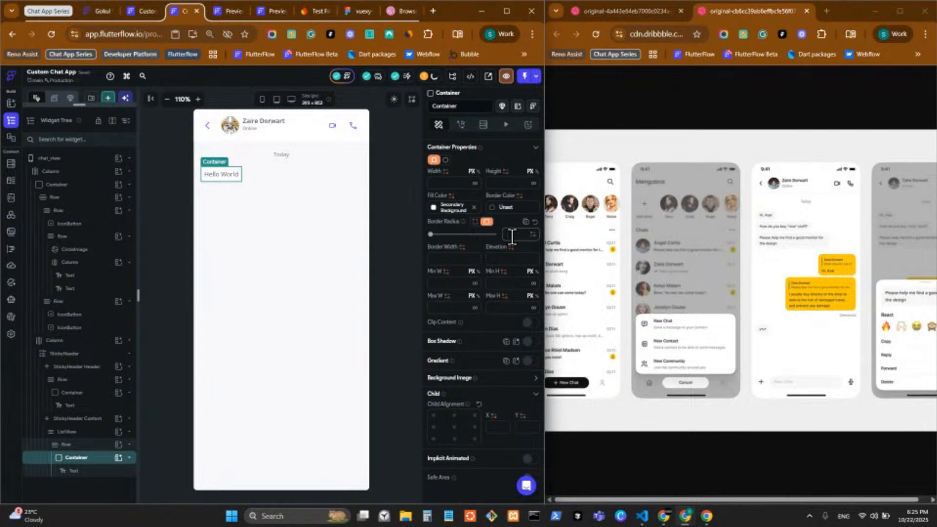
pyautogui.click(392, 226)
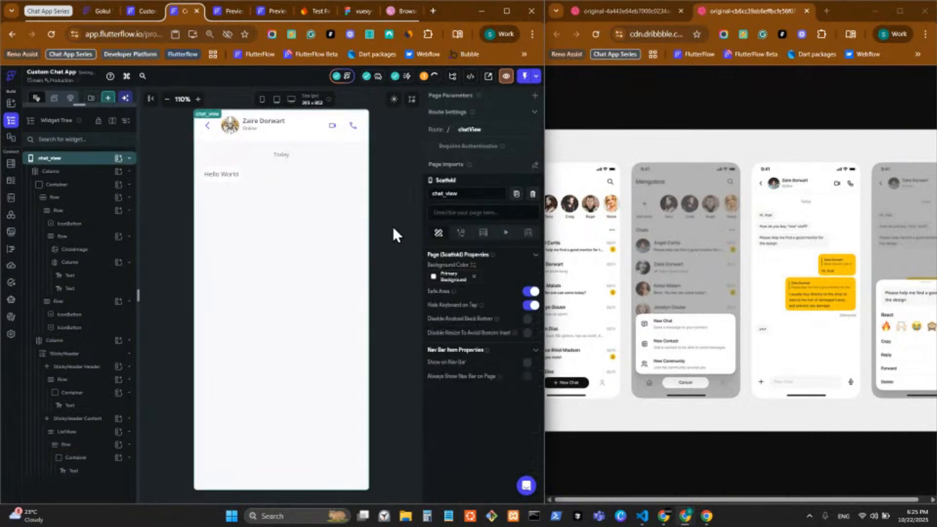
pyautogui.click(197, 100)
pyautogui.click(197, 99)
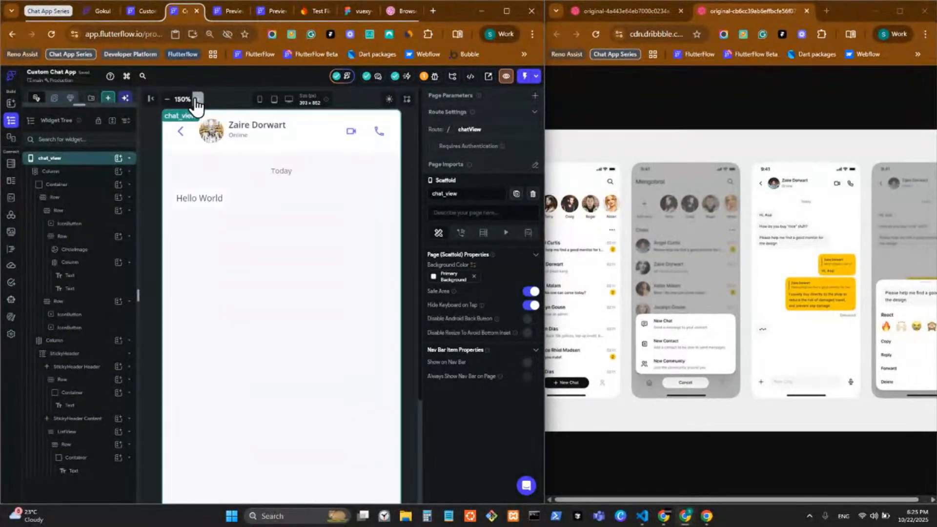
pyautogui.click(198, 99)
# Fill the Hello World bubble with the grey Alternate colour, preview back at 110%
pyautogui.click(226, 210)
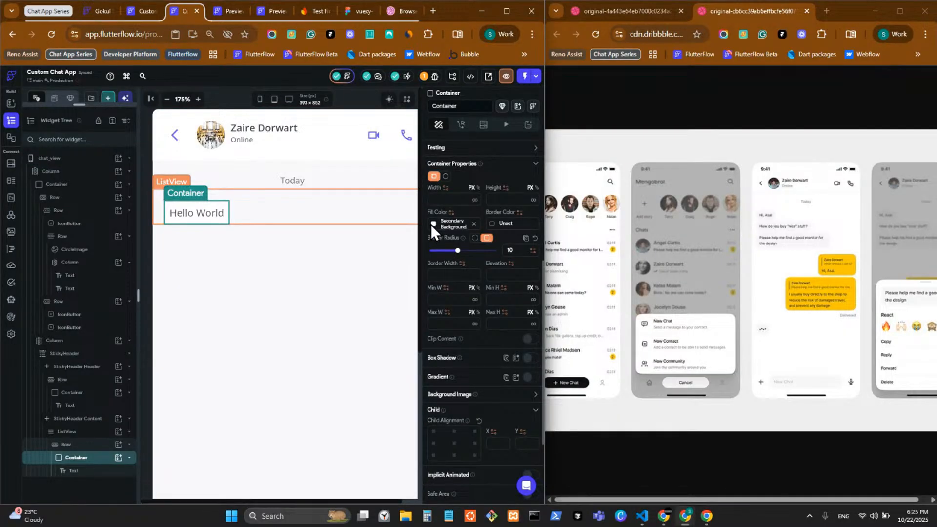
pyautogui.click(431, 224)
pyautogui.click(341, 423)
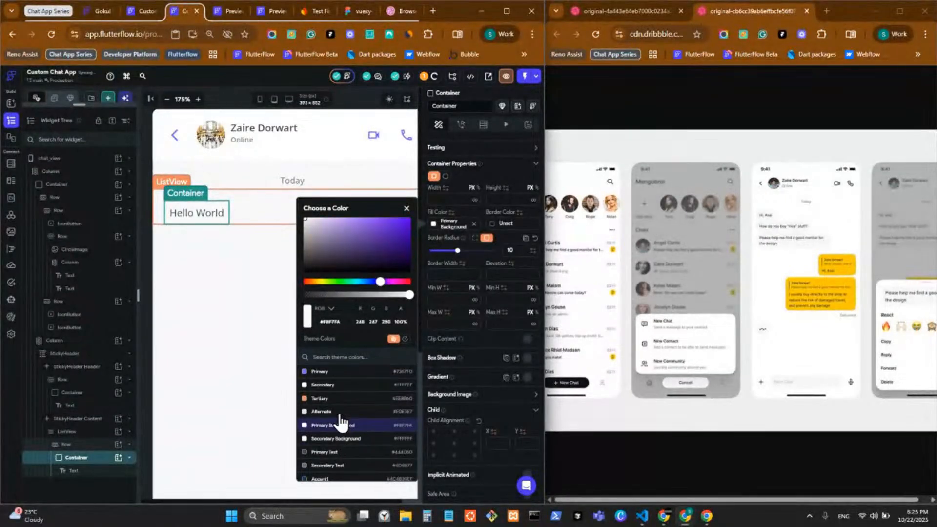
pyautogui.click(234, 313)
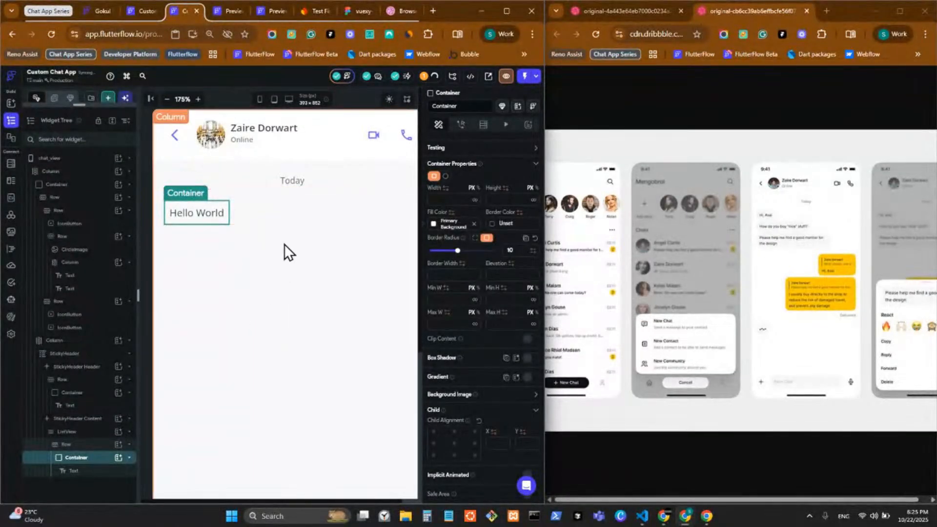
pyautogui.click(432, 225)
pyautogui.click(308, 411)
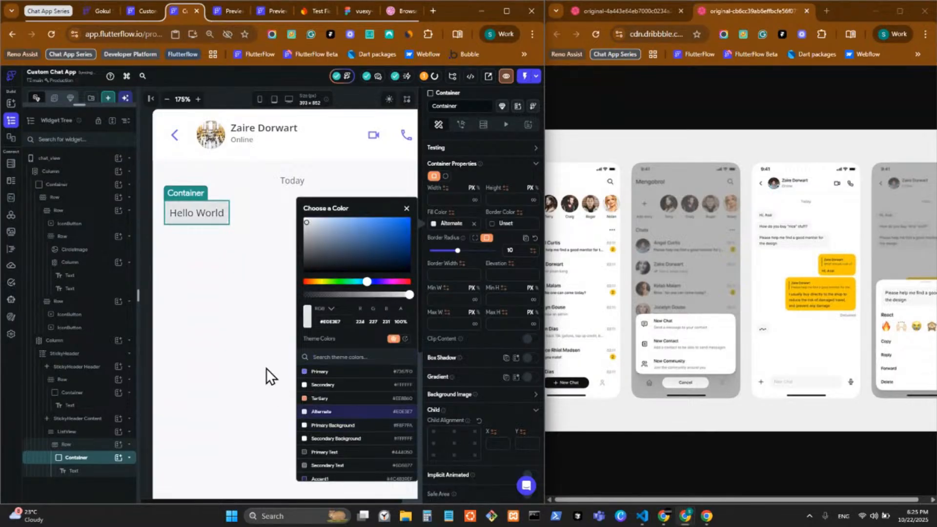
pyautogui.click(265, 367)
pyautogui.click(167, 99)
pyautogui.click(167, 98)
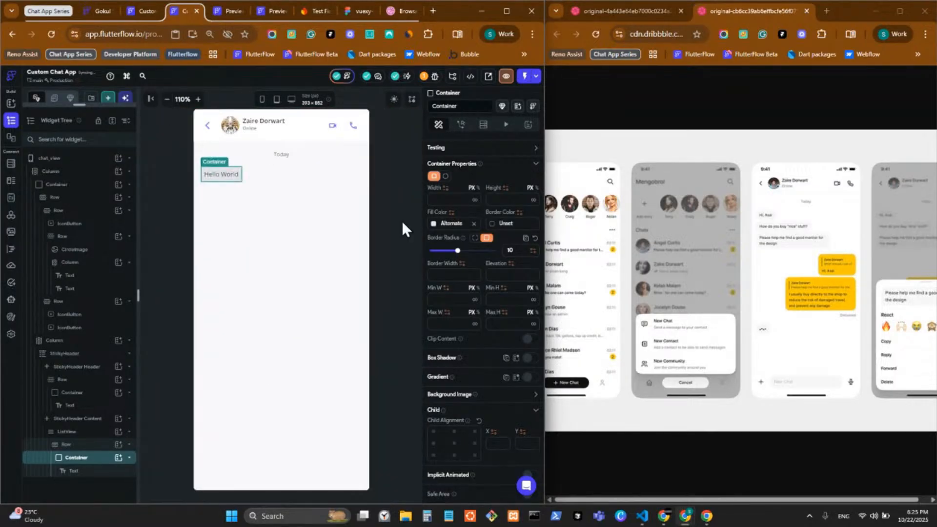
pyautogui.click(399, 231)
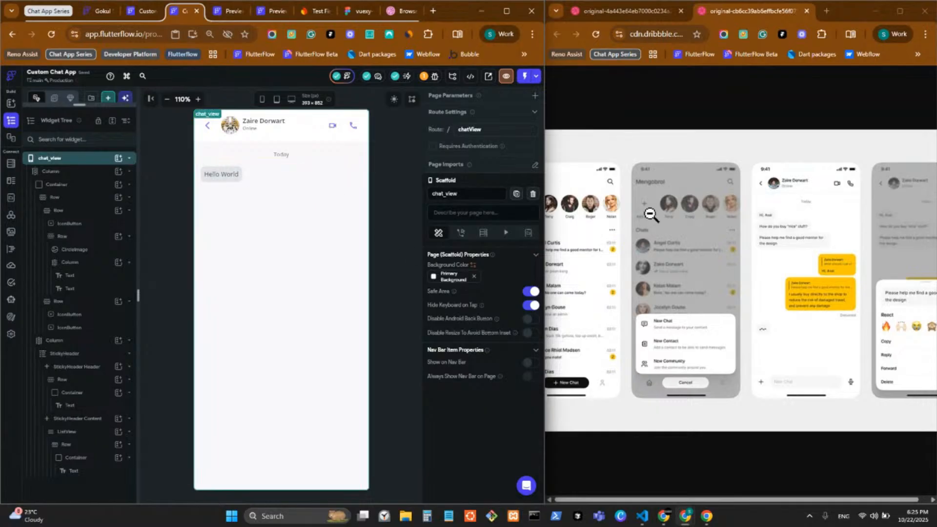
# Set the bubble's uniform corner radius to 12
pyautogui.click(221, 182)
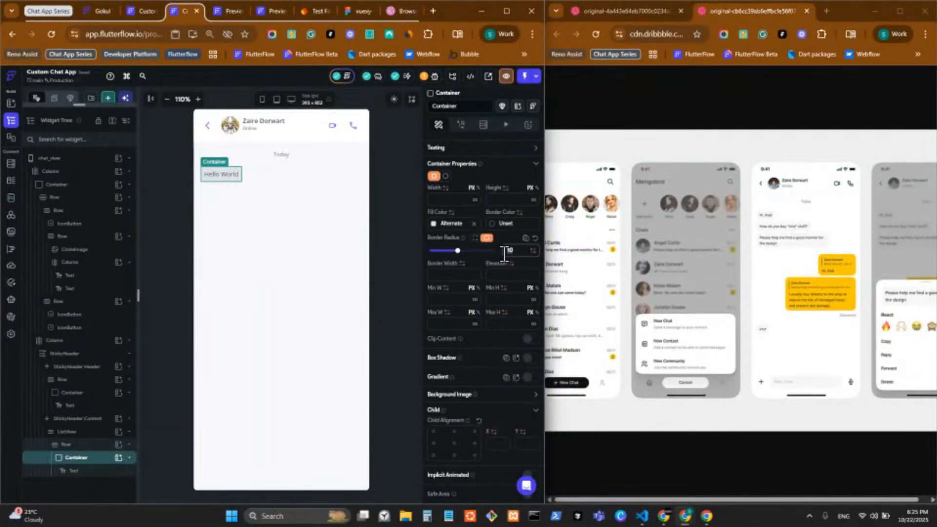
pyautogui.write('12')
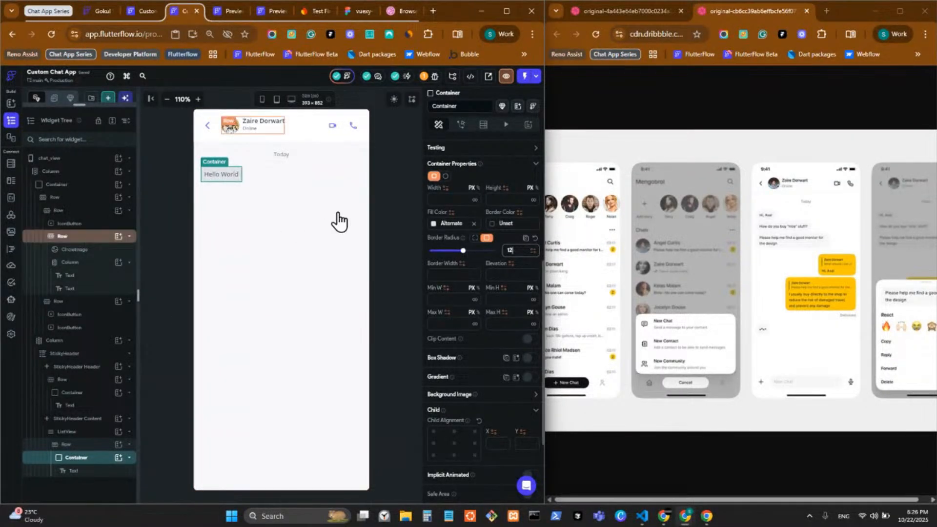
pyautogui.click(404, 276)
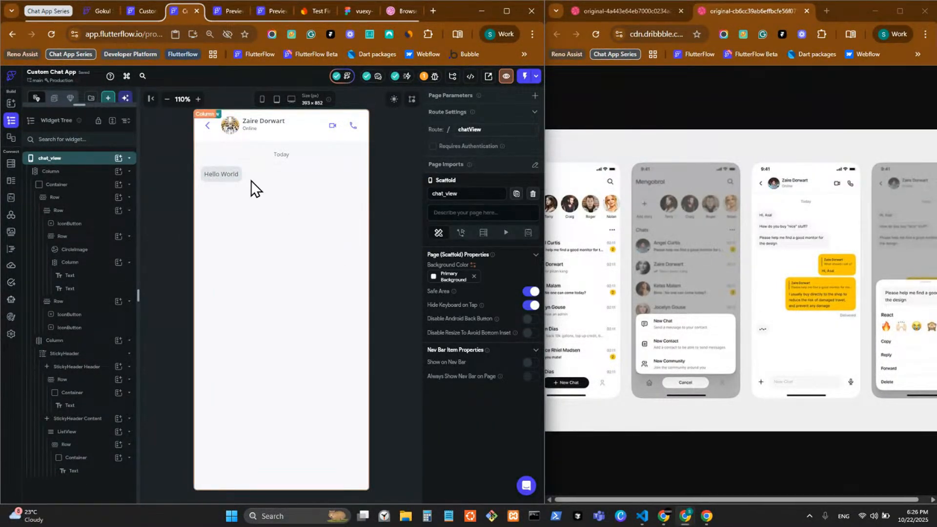
# Set the Hello World text's font weight to 500 - Medium
pyautogui.click(213, 176)
pyautogui.scroll(-5, 498, 332)
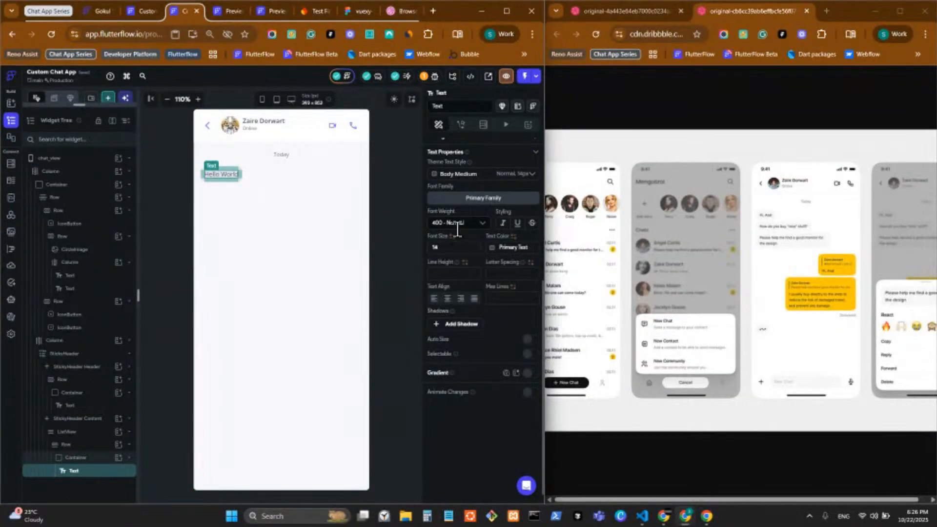
pyautogui.click(457, 225)
pyautogui.click(467, 314)
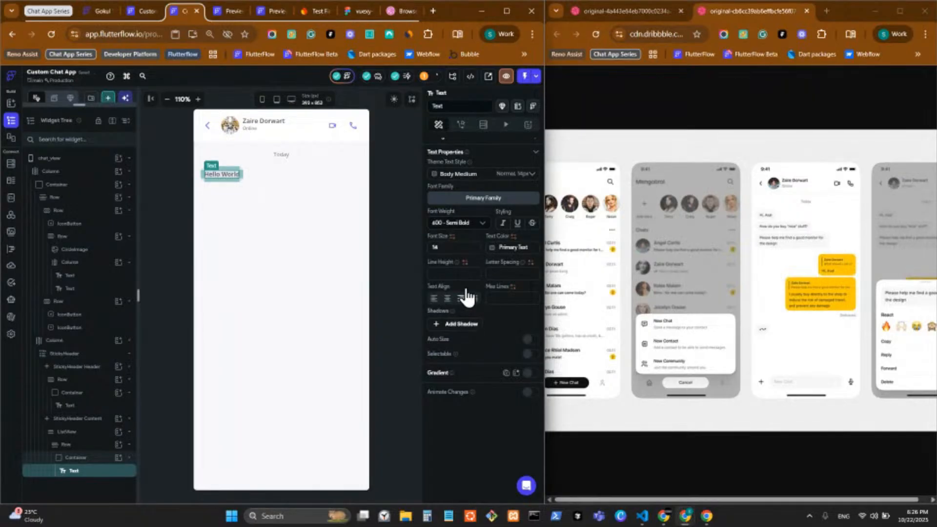
pyautogui.click(484, 224)
pyautogui.click(472, 308)
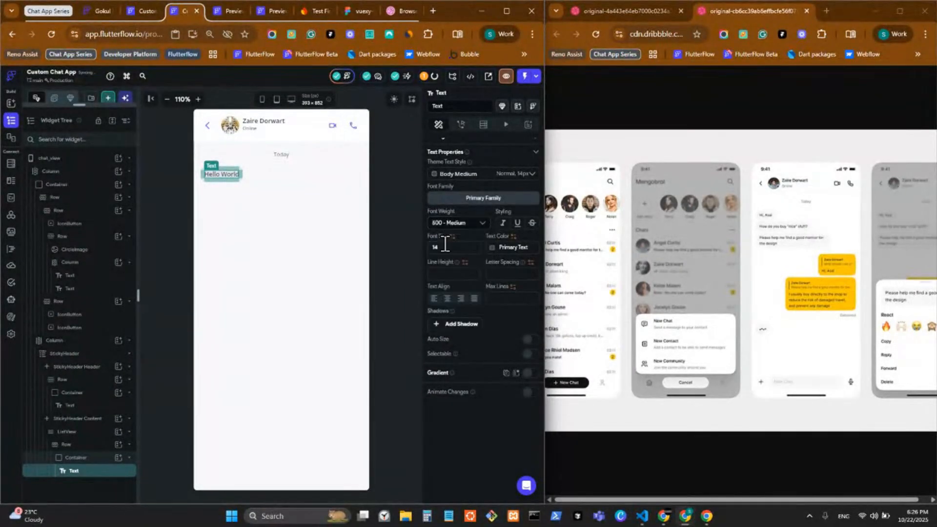
# Keep the Body Medium theme style and set the font size to 12
pyautogui.click(512, 174)
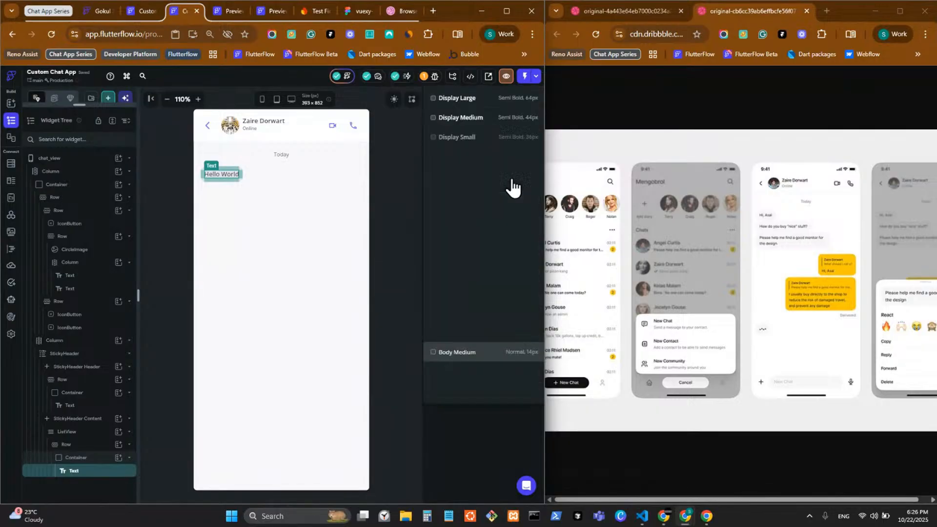
pyautogui.click(507, 445)
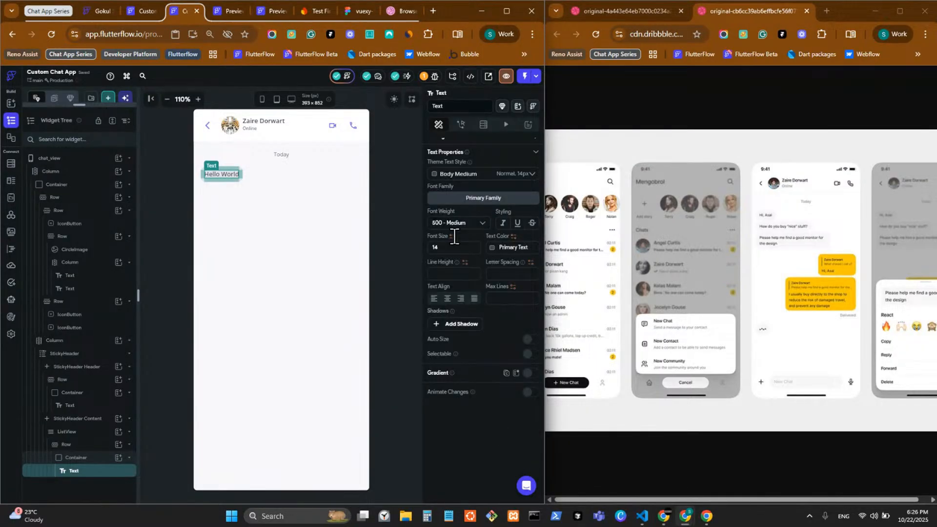
pyautogui.click(506, 176)
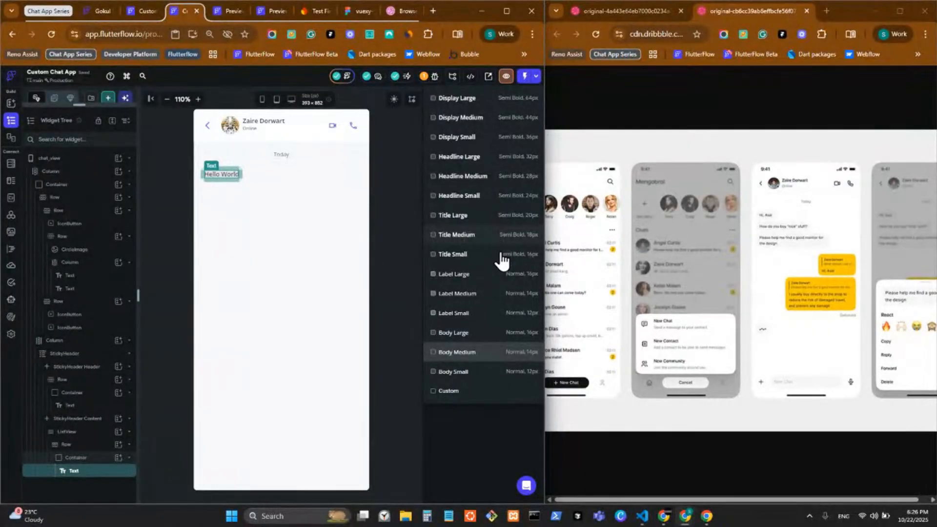
pyautogui.click(508, 436)
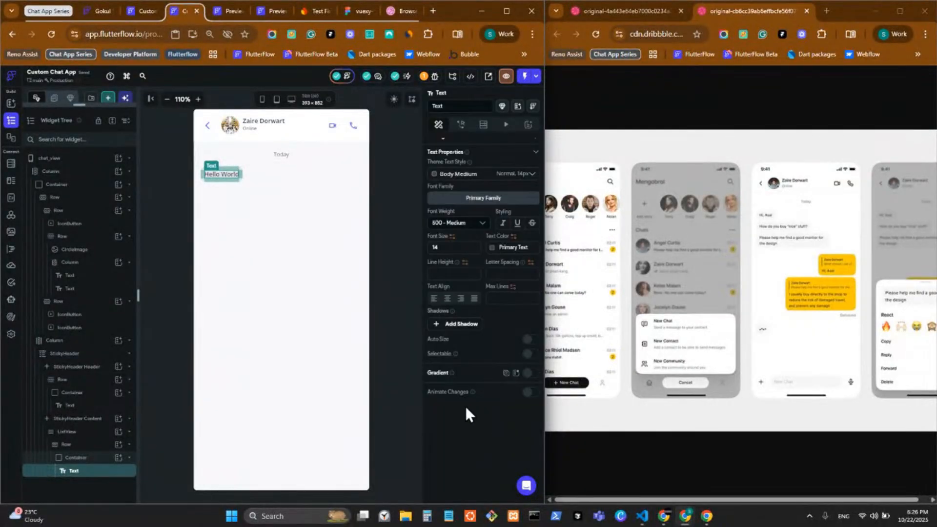
pyautogui.click(440, 246)
pyautogui.write('12')
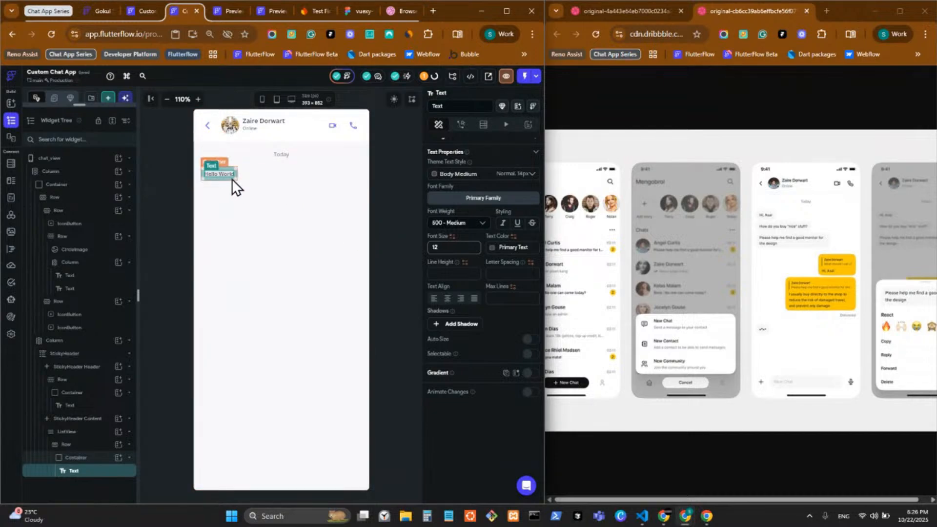
# Change the message text from 'Hello World' to a 'Hi' greeting with the contact's first name, then select its bubble container
pyautogui.scroll(5, 458, 183)
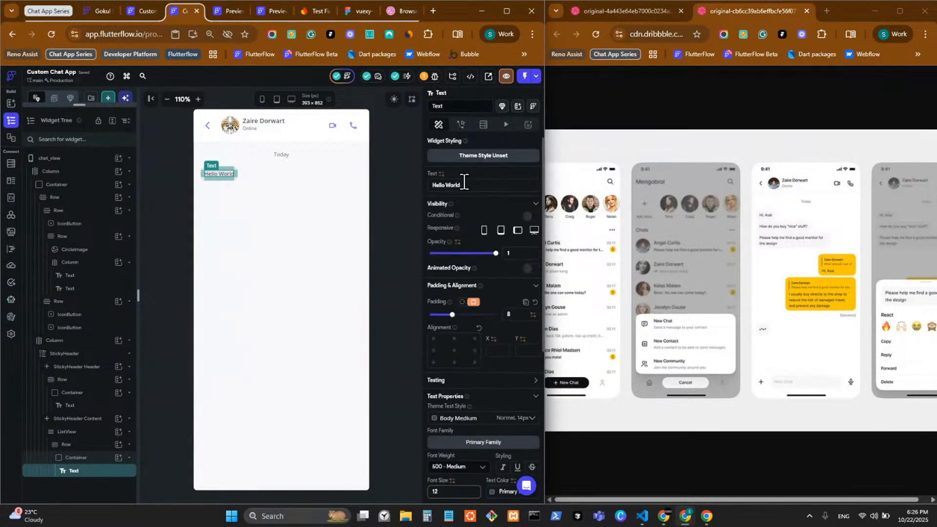
pyautogui.write('hi')
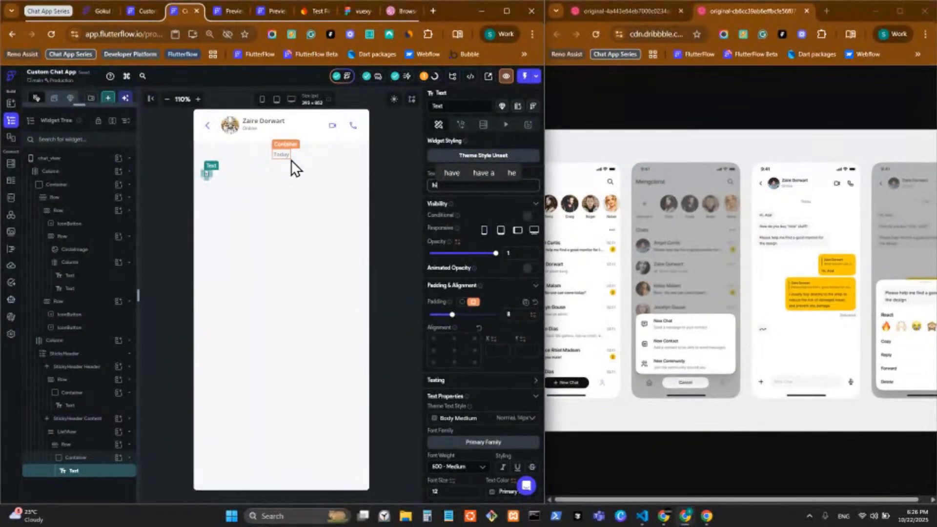
pyautogui.write(', Asal')
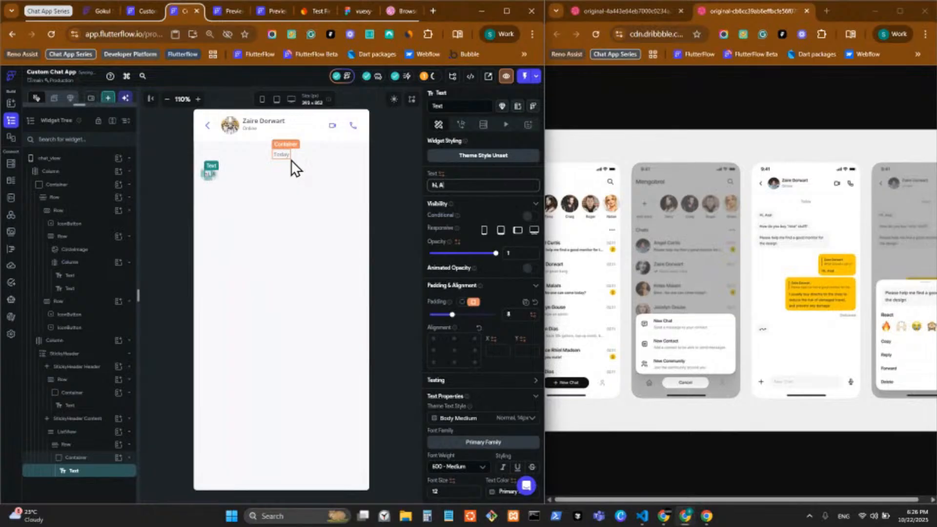
pyautogui.click(330, 193)
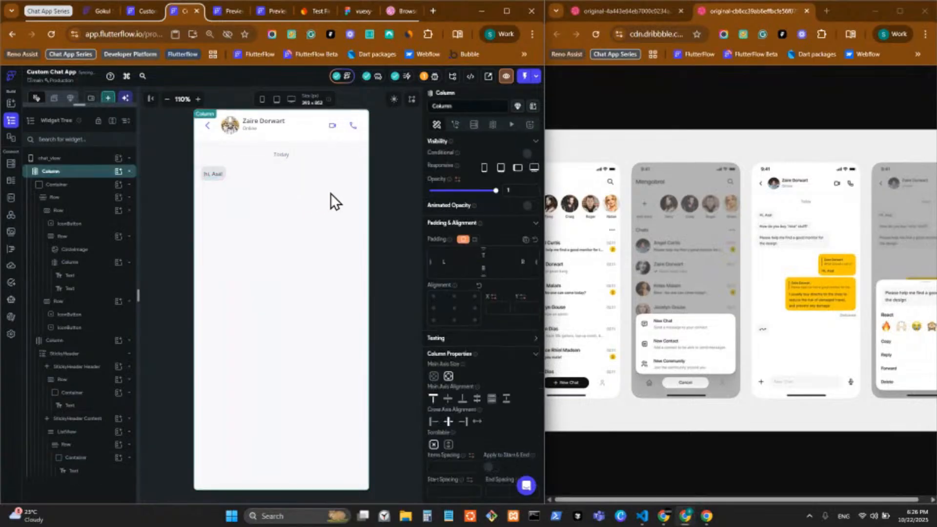
pyautogui.click(210, 173)
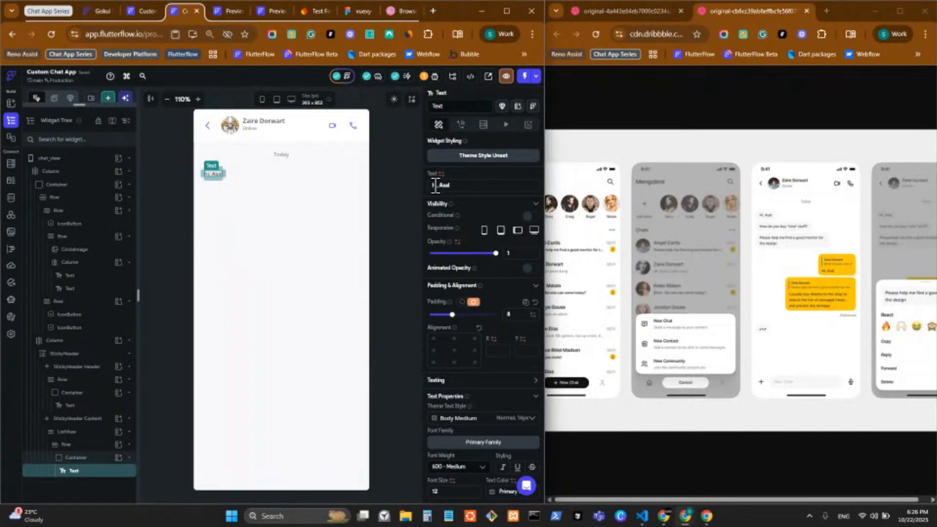
pyautogui.click(436, 185)
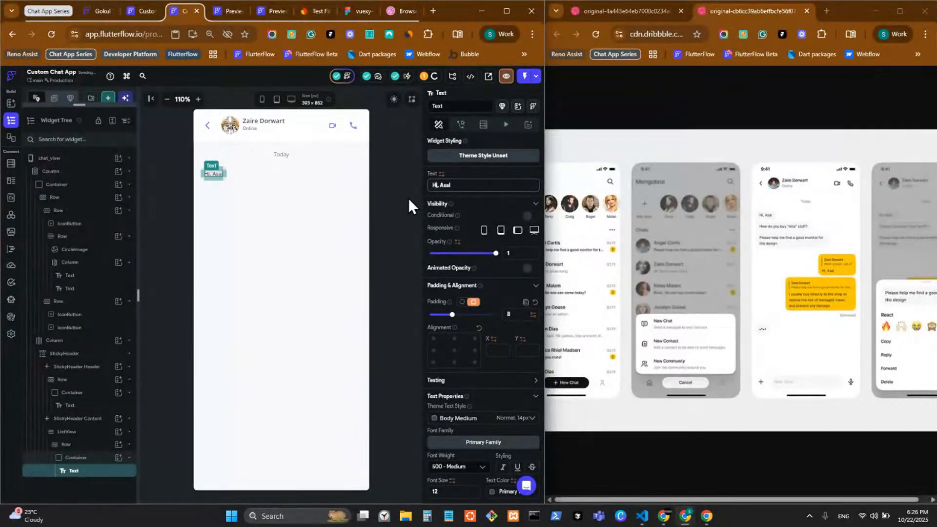
pyautogui.click(400, 209)
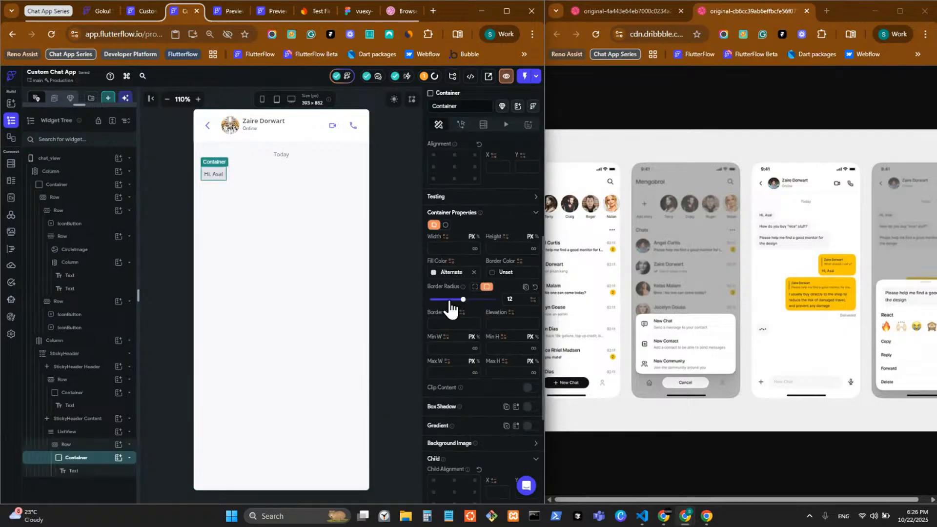
pyautogui.click(432, 271)
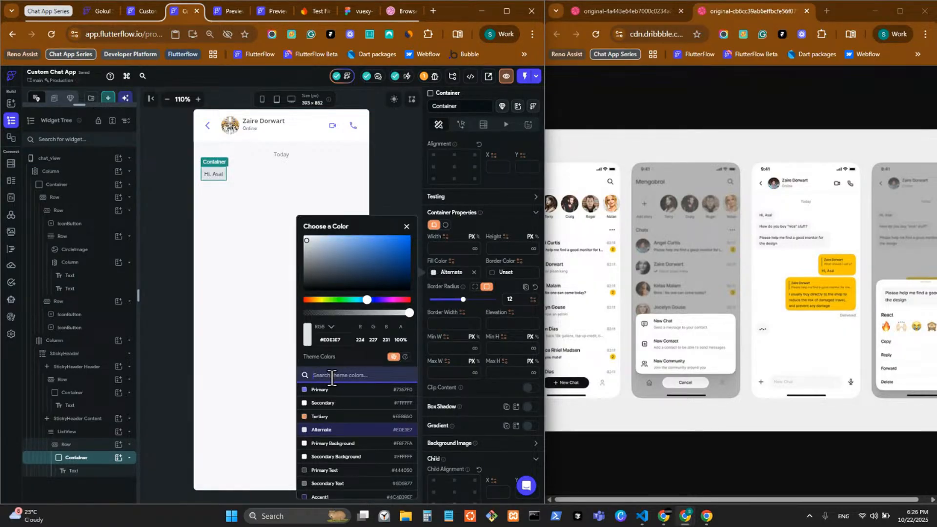
# Set the chat_view page background to the Chat BG theme colour
pyautogui.write('chat')
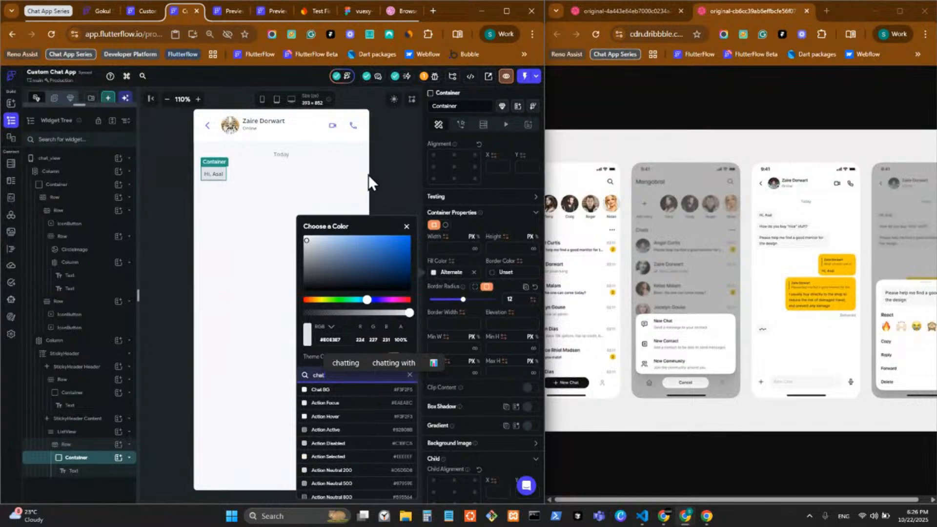
pyautogui.click(374, 180)
pyautogui.click(365, 232)
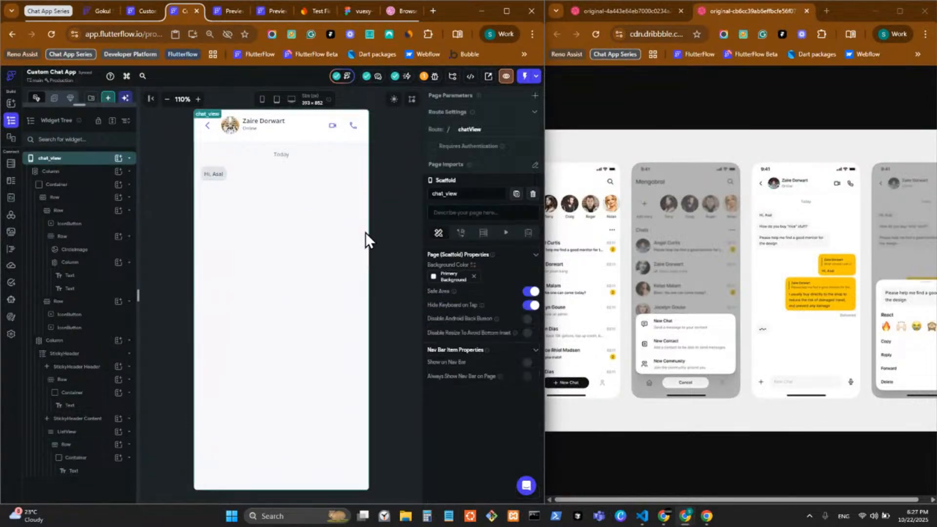
pyautogui.click(434, 276)
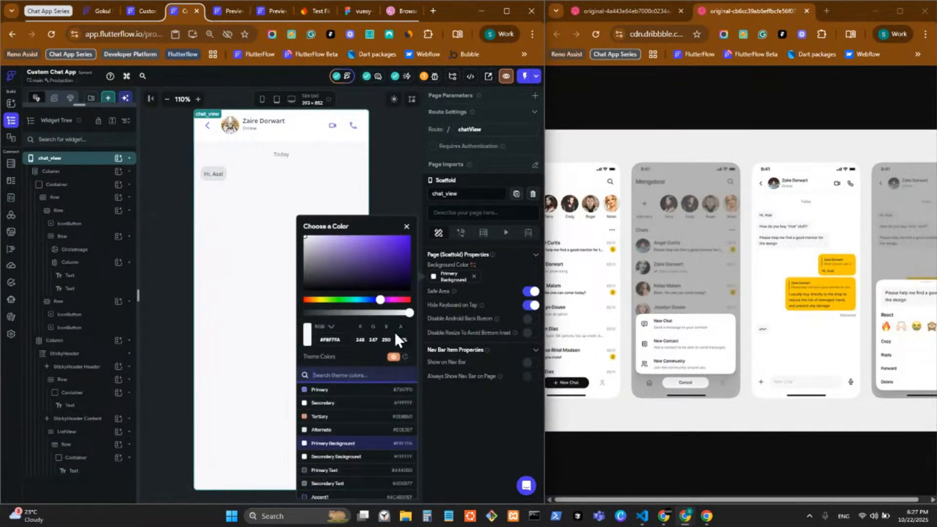
pyautogui.write('chat')
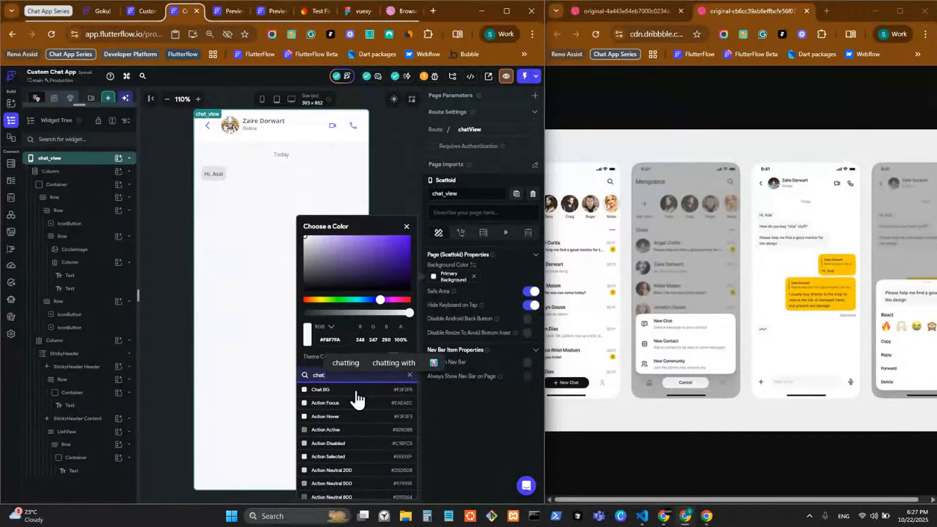
pyautogui.click(365, 392)
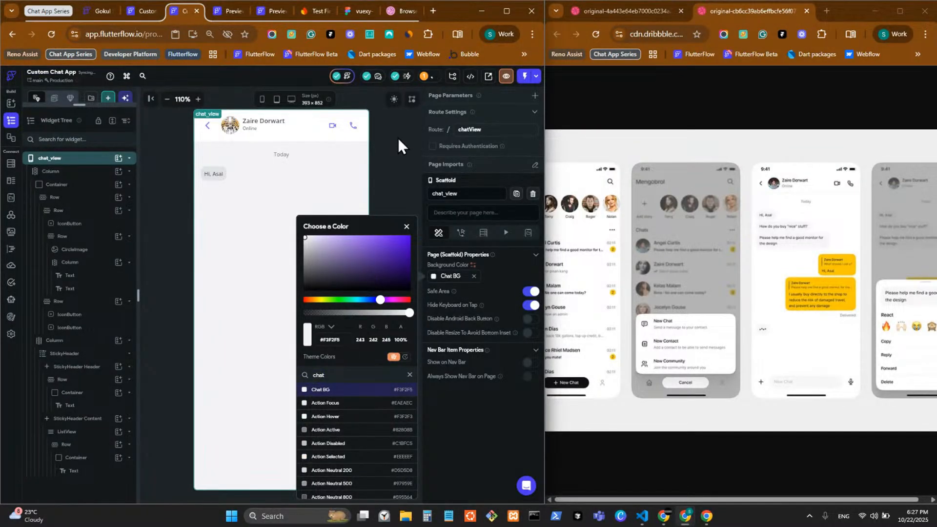
pyautogui.click(397, 138)
pyautogui.click(383, 221)
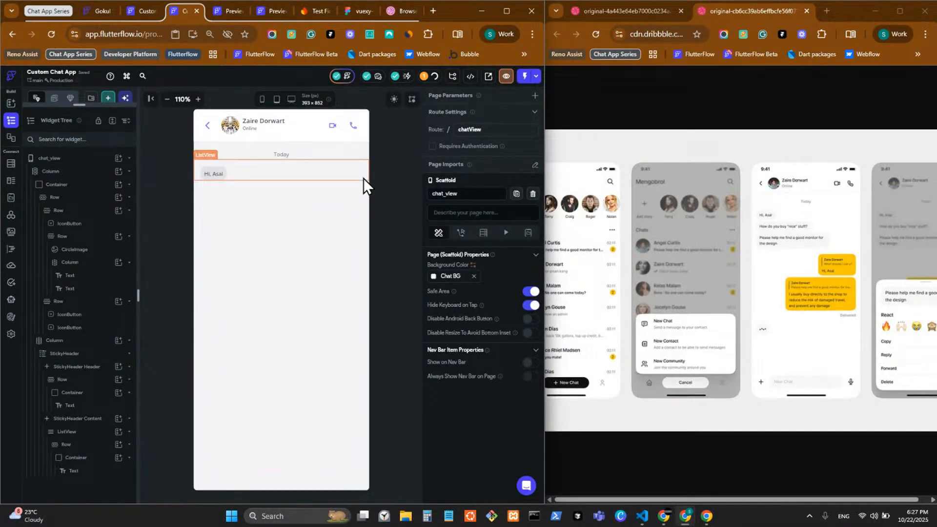
pyautogui.click(396, 229)
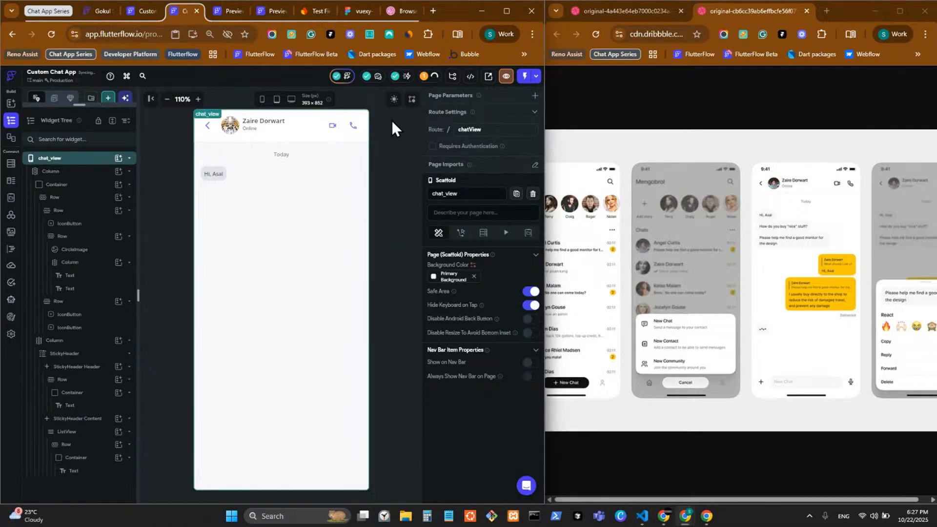
# Fill the greeting bubble with Secondary Text, checking it in dark preview before returning to light mode
pyautogui.click(394, 99)
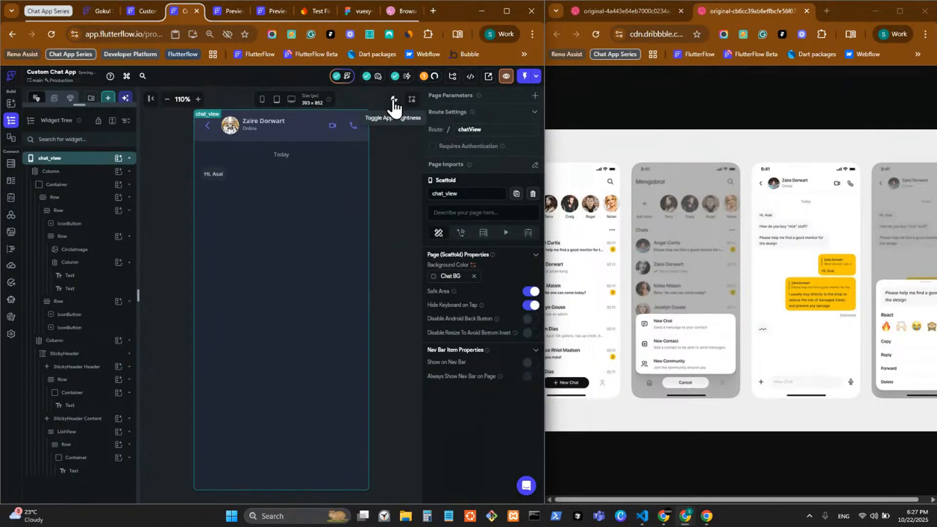
pyautogui.click(394, 99)
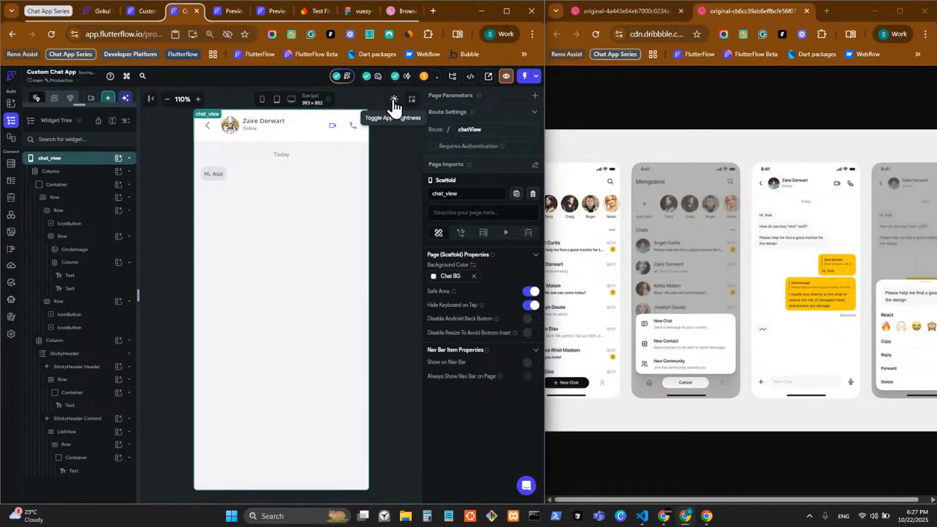
pyautogui.click(394, 100)
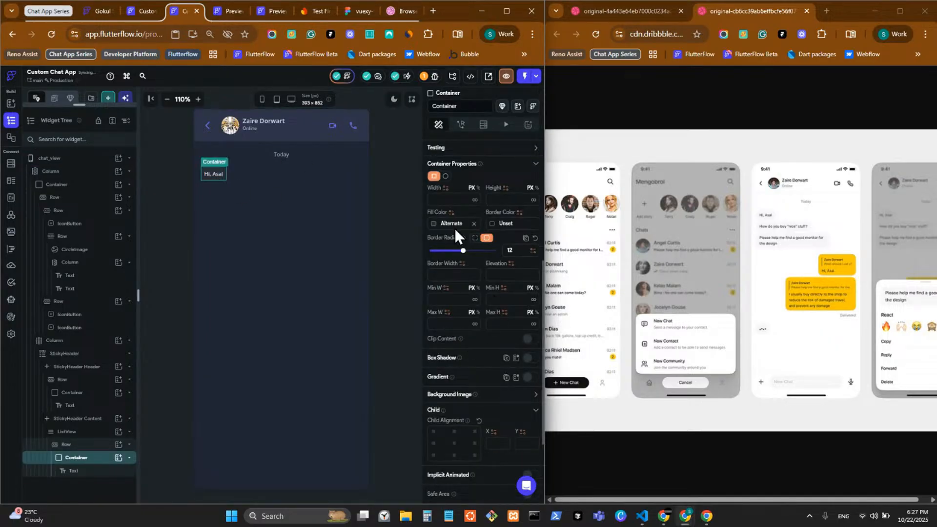
pyautogui.click(433, 225)
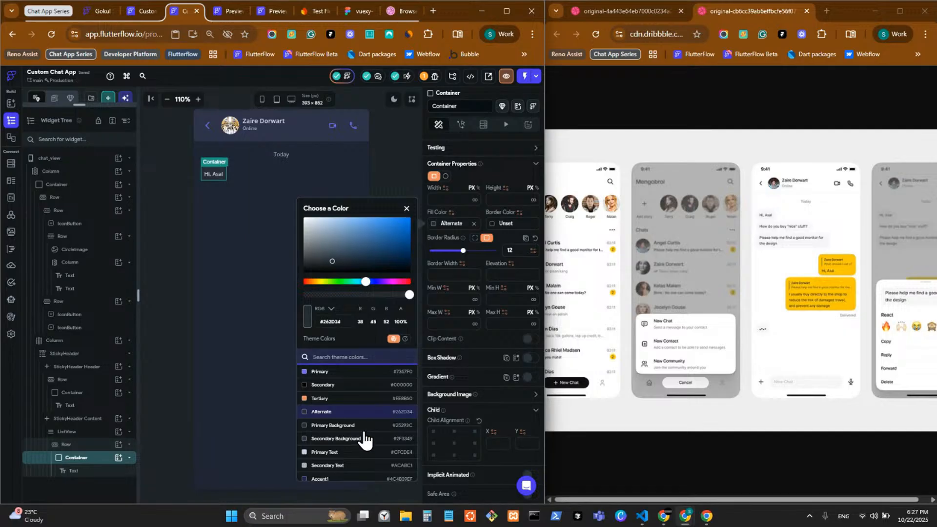
pyautogui.click(349, 466)
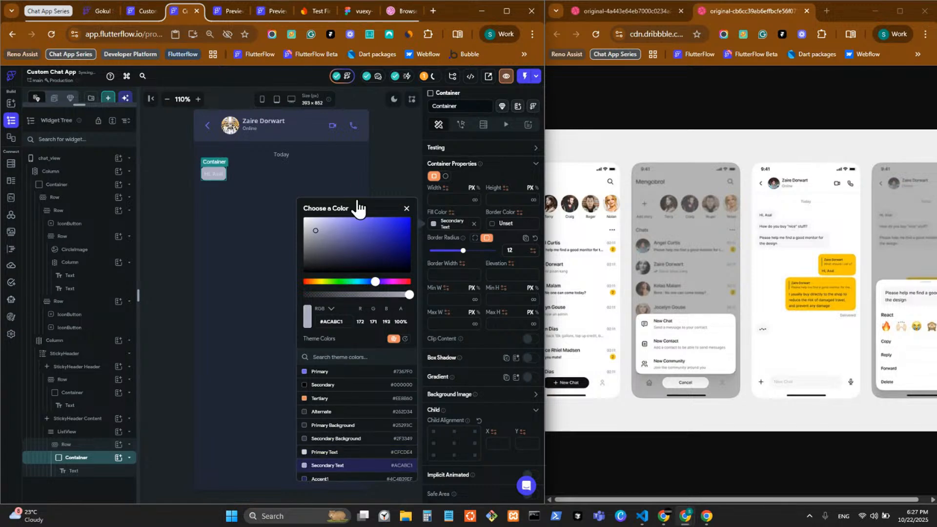
pyautogui.click(216, 173)
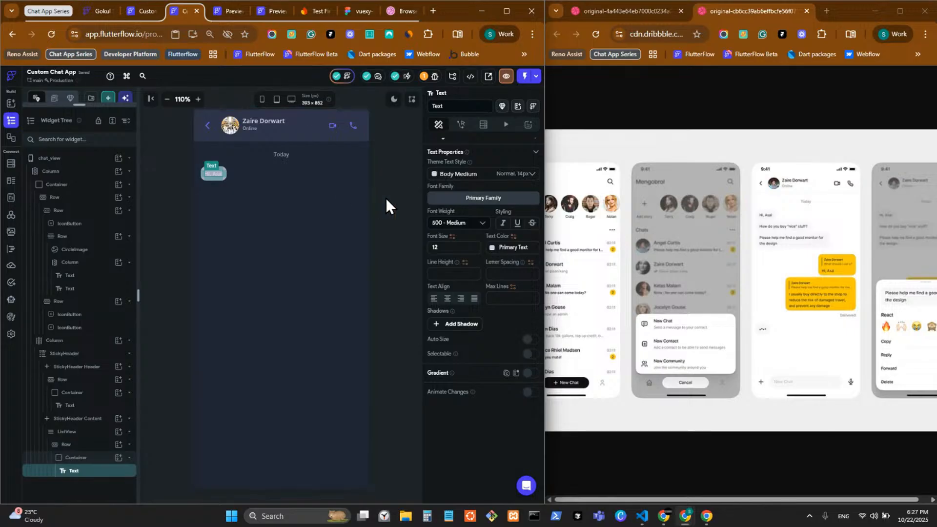
pyautogui.click(394, 100)
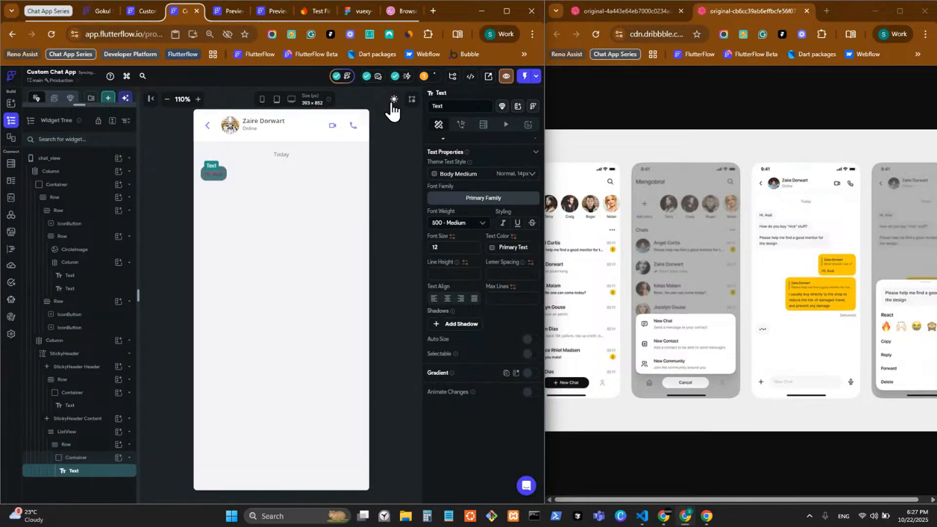
pyautogui.click(396, 208)
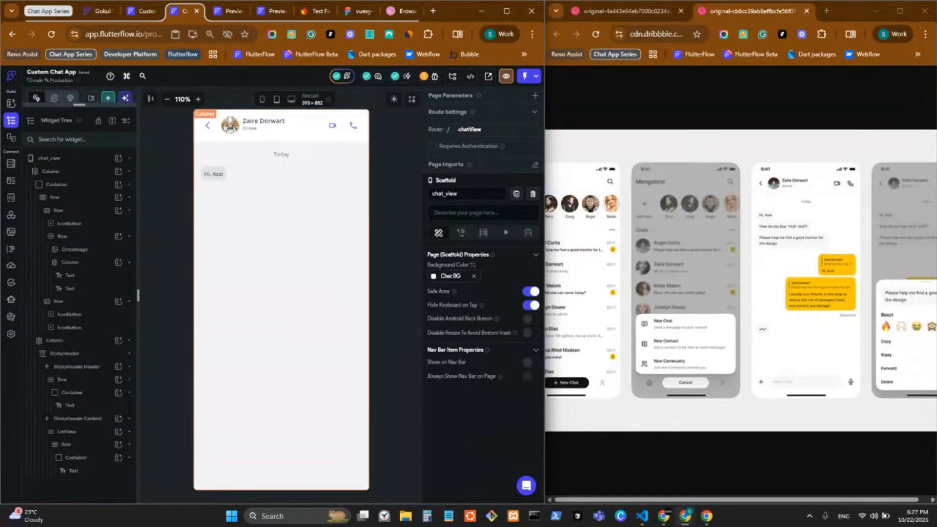
# Select StickyHeader Content, then the Container wrapping the greeting in the Widget Tree
pyautogui.click(112, 423)
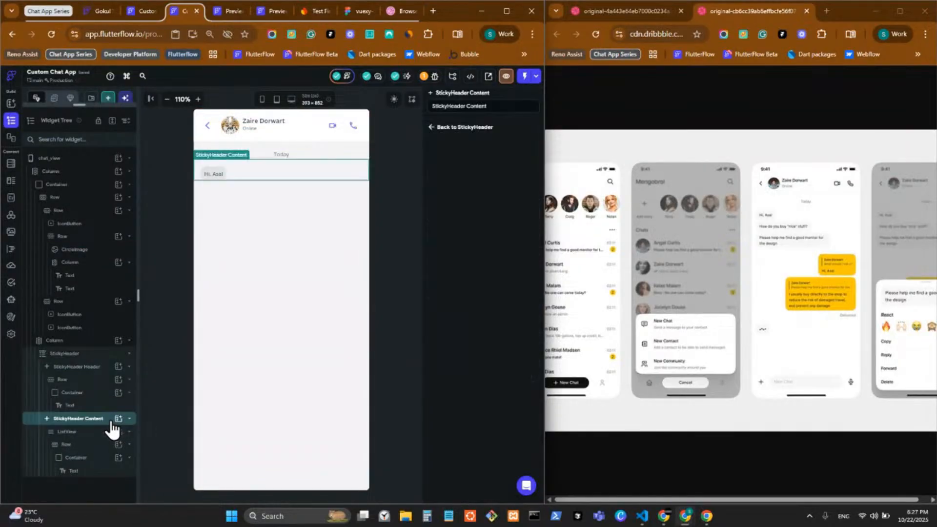
pyautogui.click(99, 460)
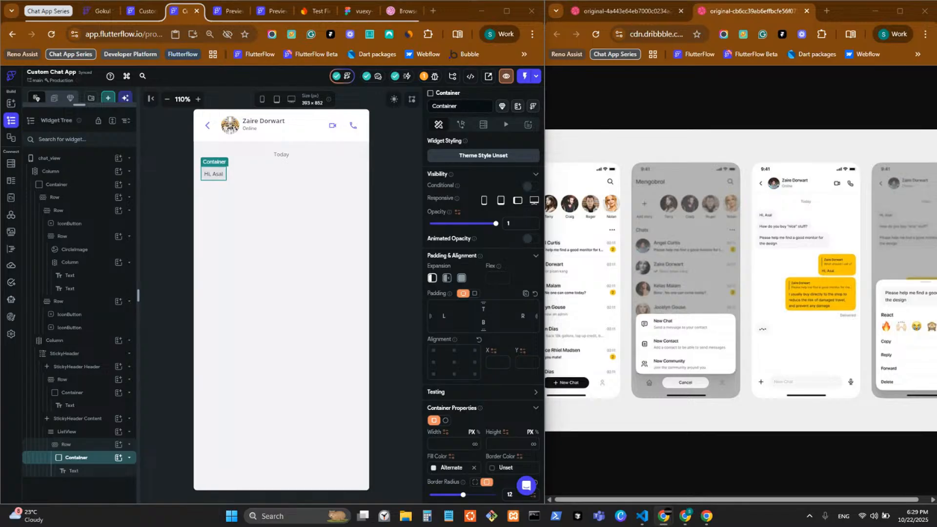
# Duplicate the greeting message Row with Ctrl+D
pyautogui.click(231, 178)
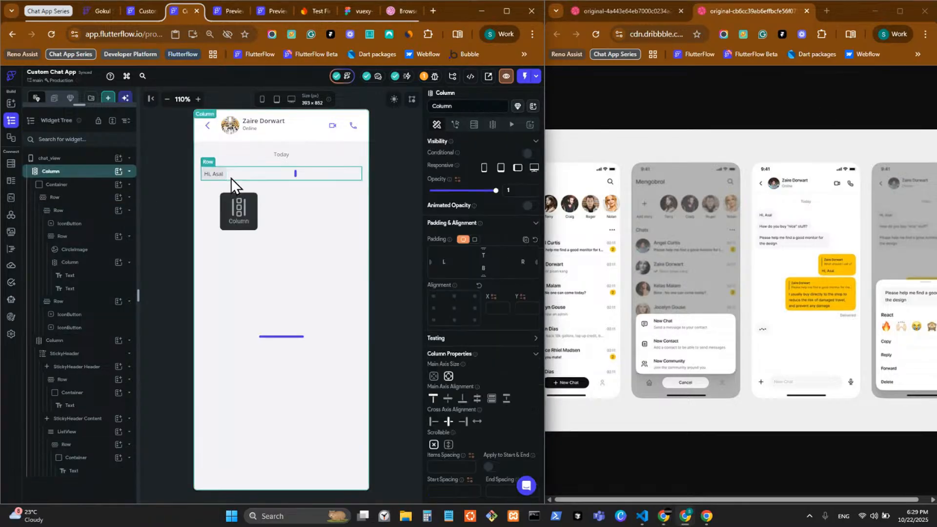
pyautogui.moveTo(230, 178); pyautogui.dragTo(232, 178)
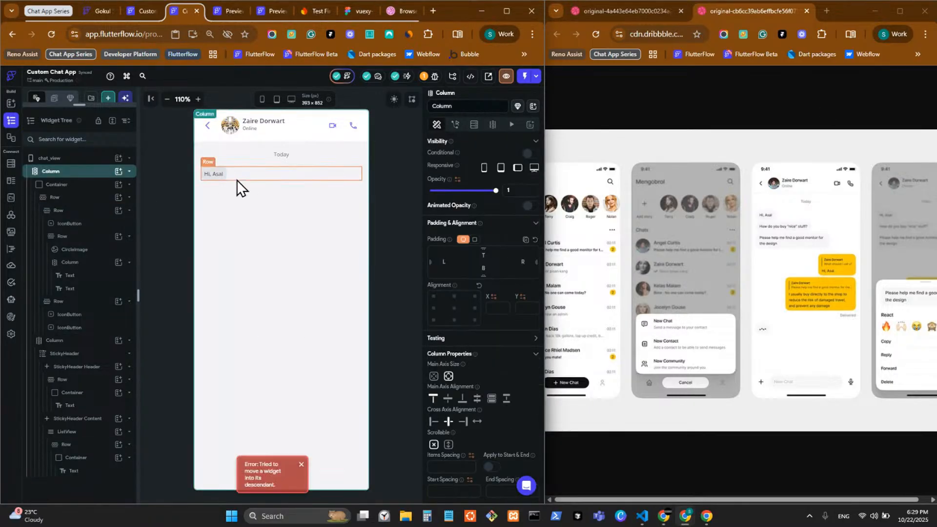
pyautogui.click(301, 465)
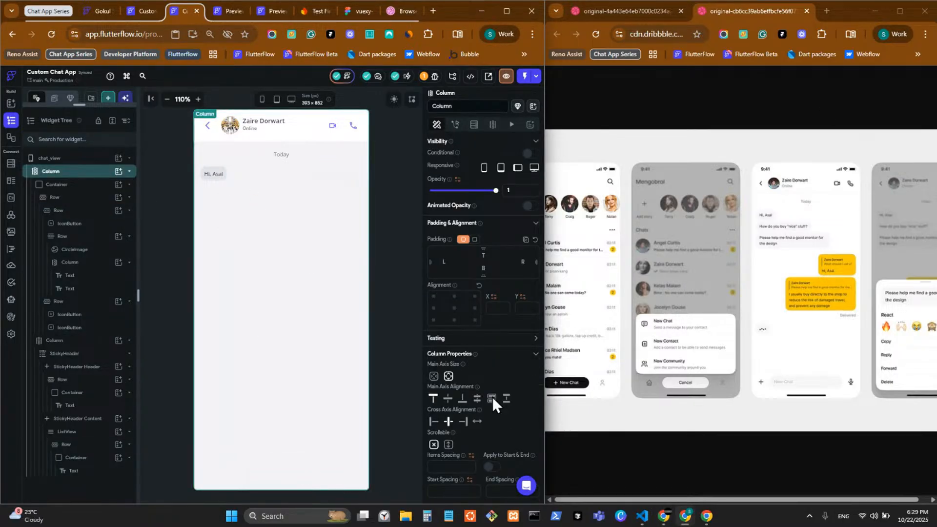
pyautogui.click(241, 172)
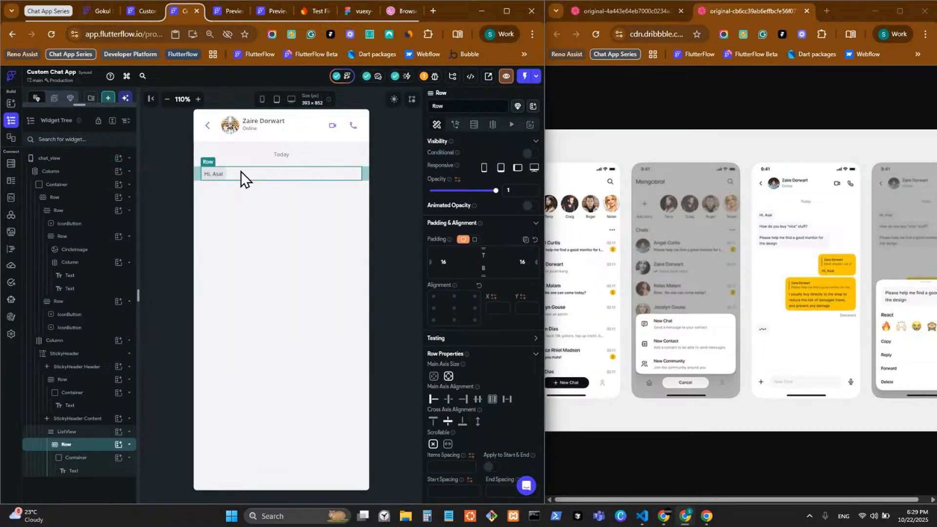
pyautogui.hotkey('ctrl', 'd')
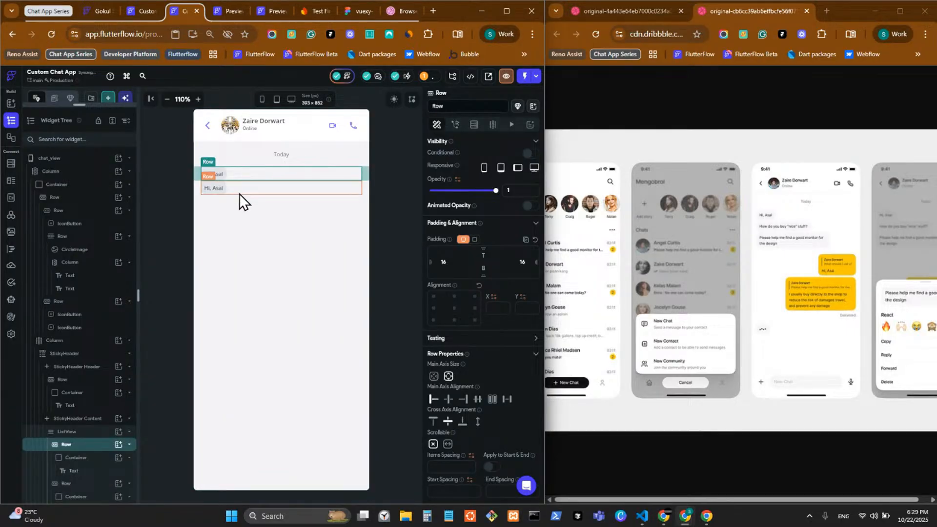
pyautogui.click(239, 195)
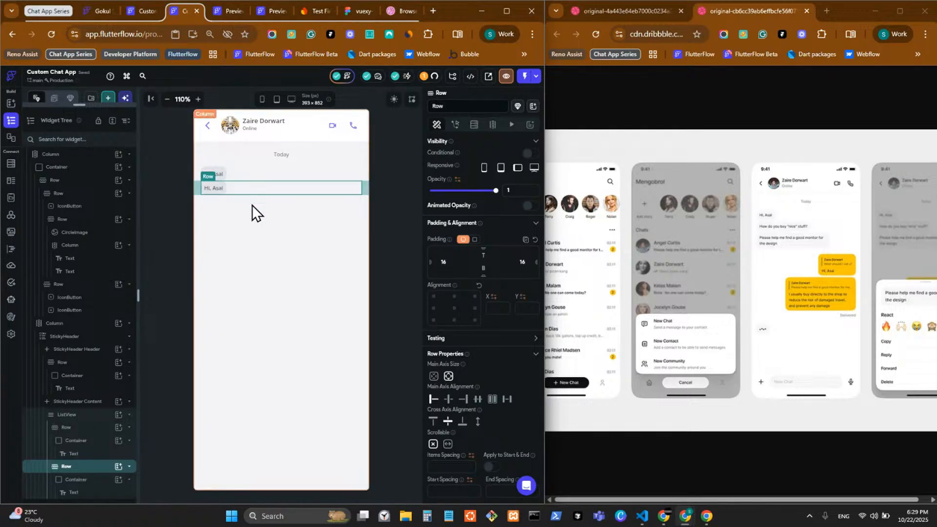
# Give the duplicated greeting Row a top padding
pyautogui.click(91, 428)
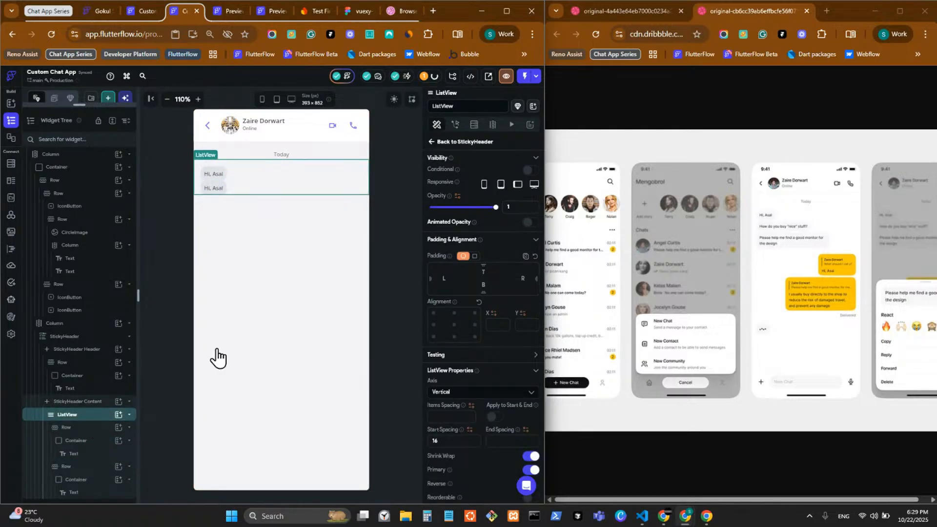
pyautogui.click(246, 187)
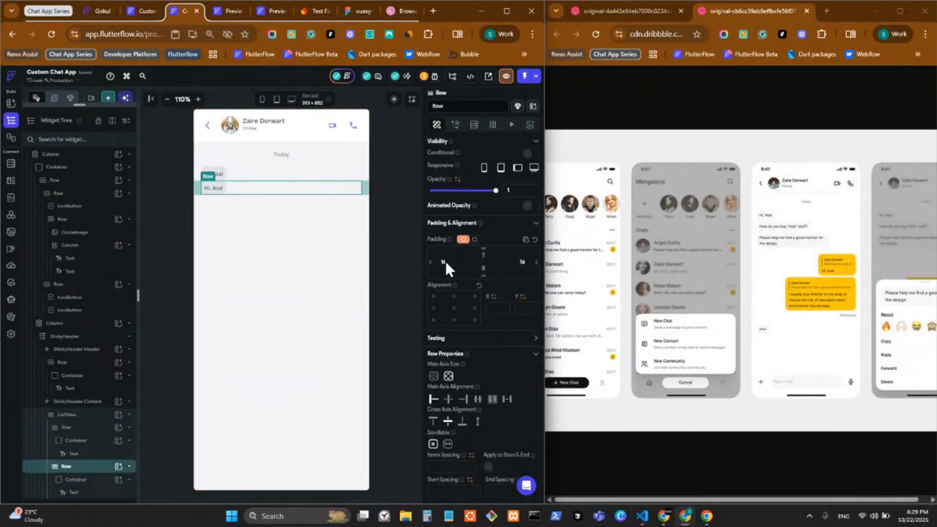
pyautogui.click(488, 256)
pyautogui.click(491, 257)
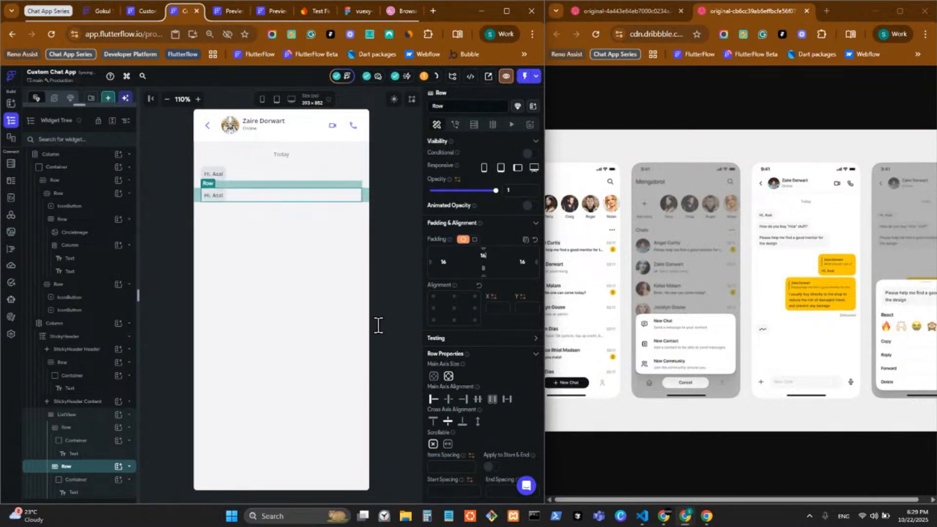
pyautogui.click(376, 285)
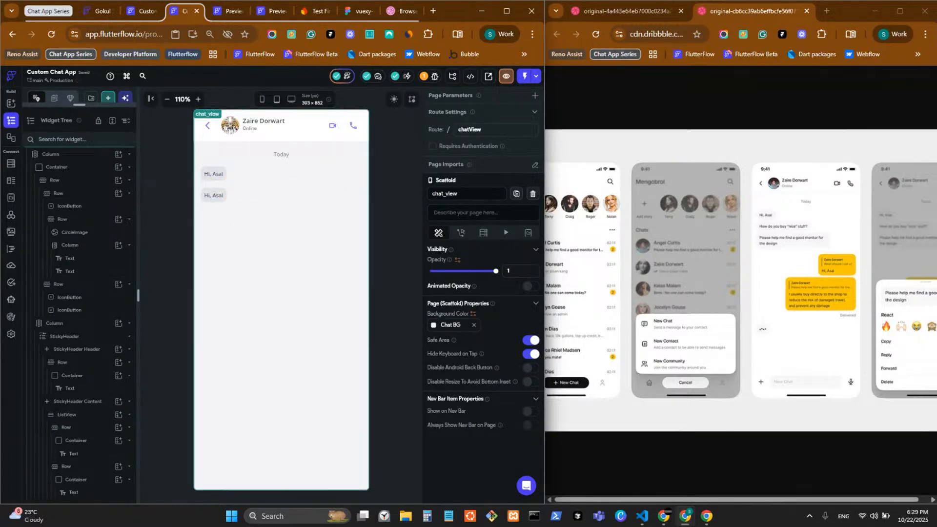
# Align the second Row to the end and fill its bubble Container with Primary purple
pyautogui.click(274, 199)
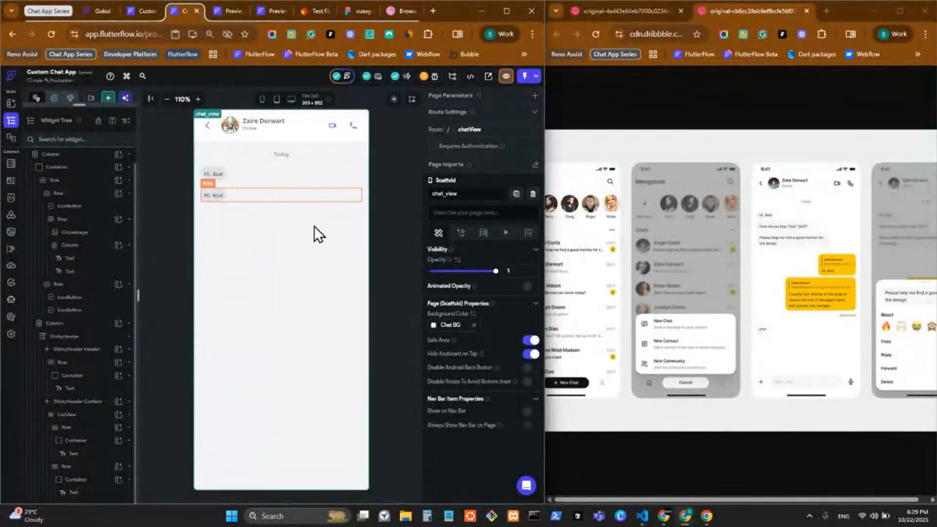
pyautogui.click(462, 399)
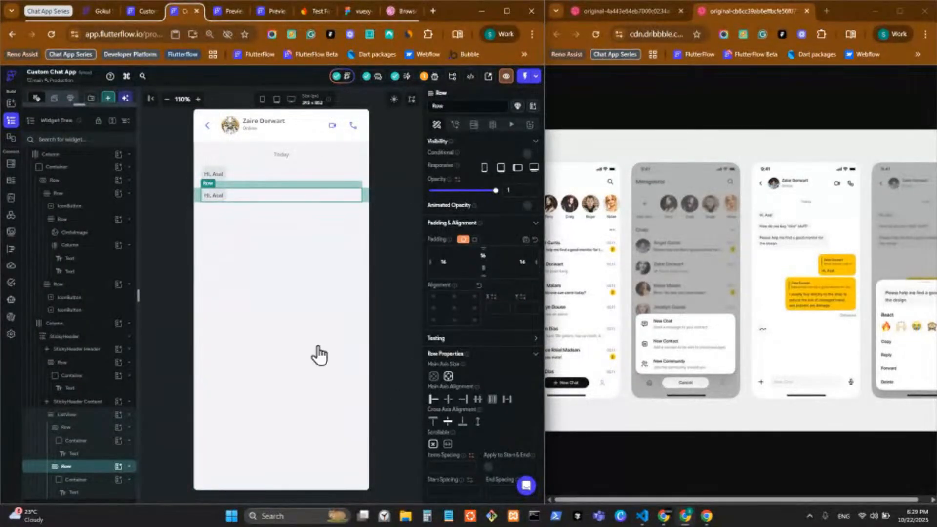
pyautogui.click(341, 202)
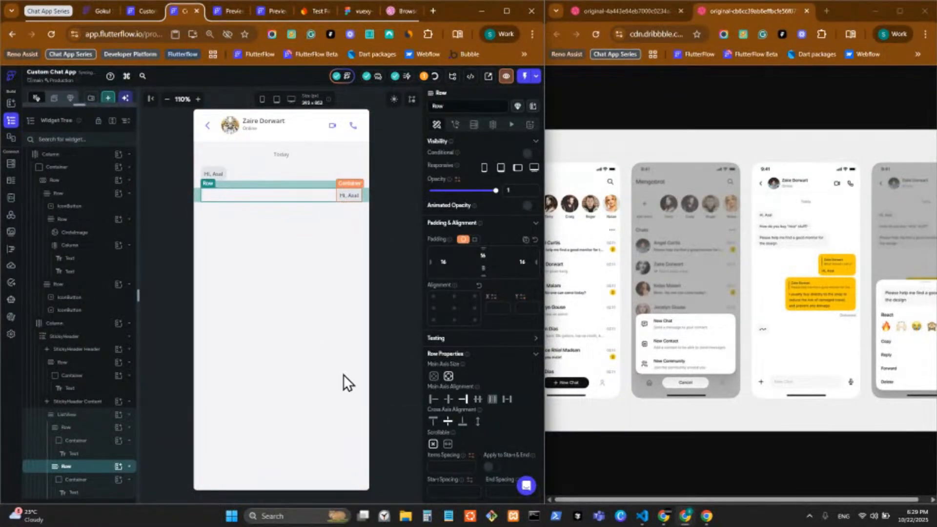
pyautogui.click(432, 467)
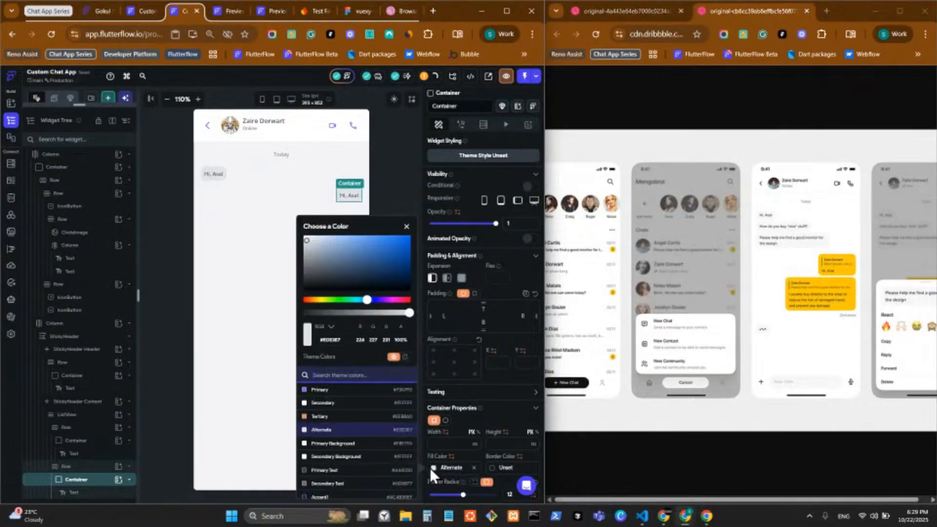
pyautogui.click(323, 390)
pyautogui.click(396, 177)
# Set the second bubble's text colour to Secondary Background
pyautogui.click(349, 194)
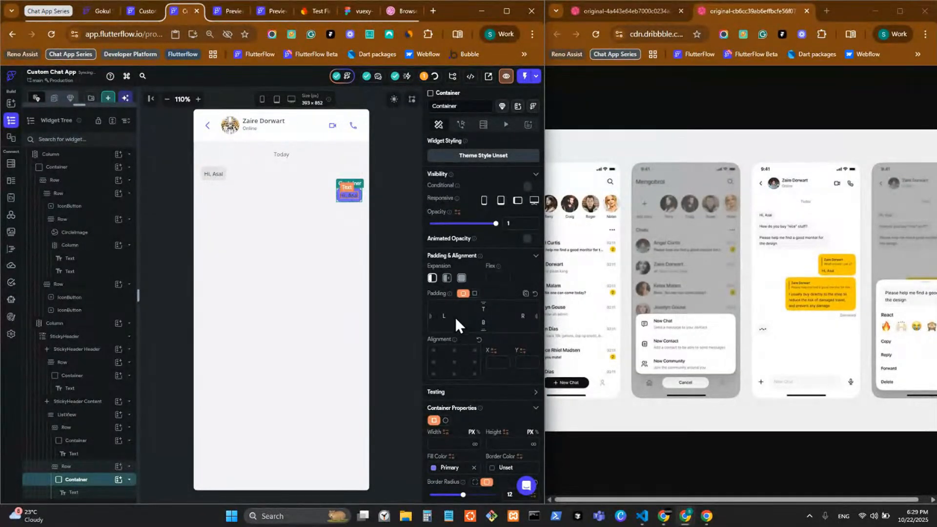
pyautogui.click(491, 296)
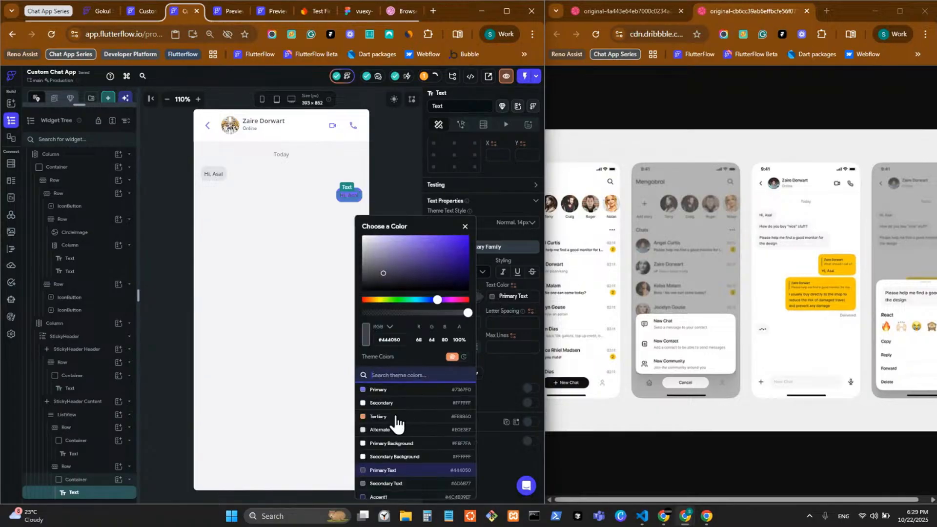
pyautogui.click(382, 456)
pyautogui.click(382, 180)
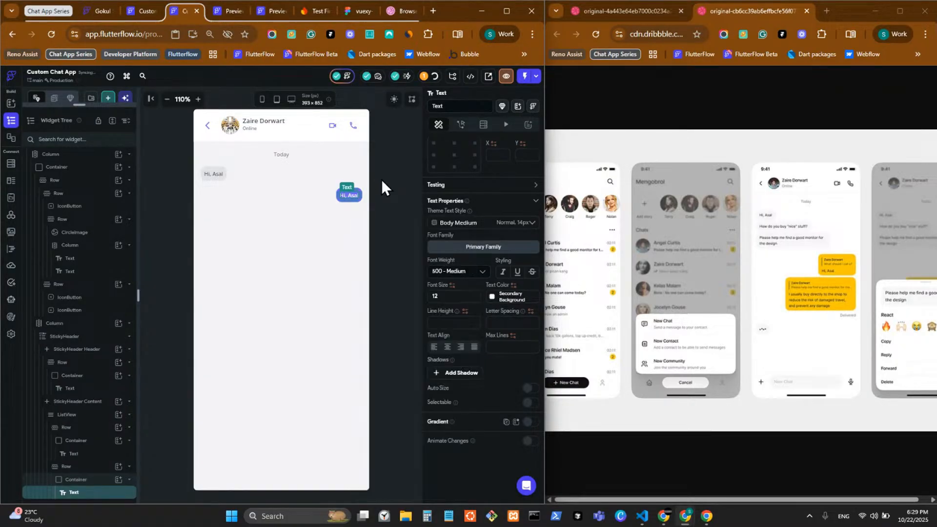
pyautogui.click(381, 180)
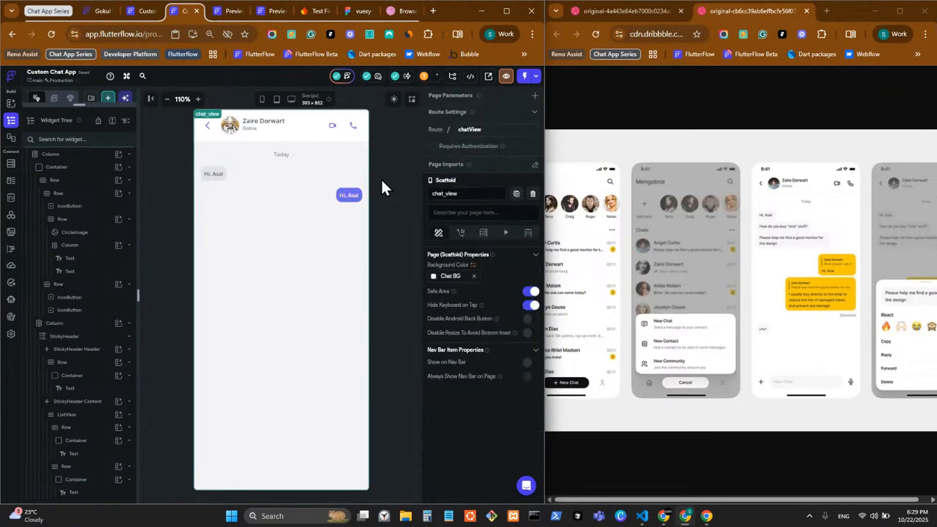
pyautogui.click(354, 197)
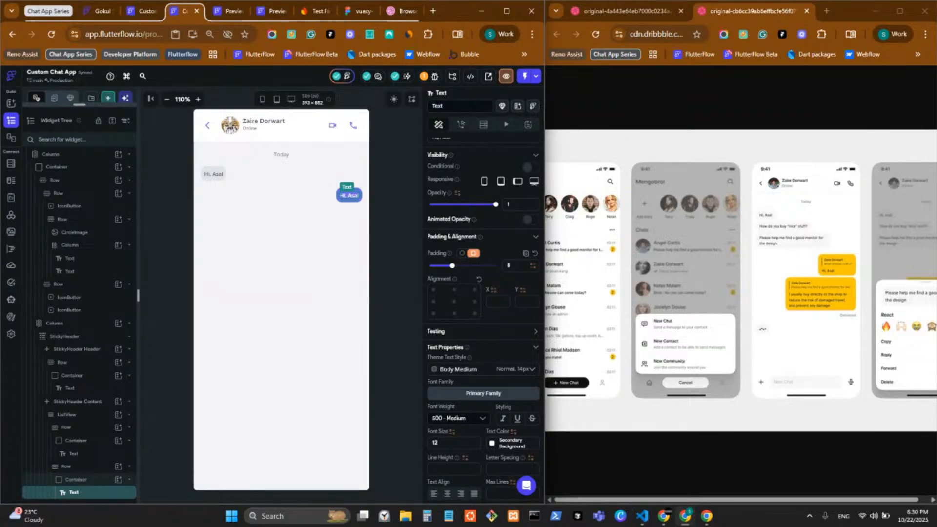
pyautogui.click(402, 259)
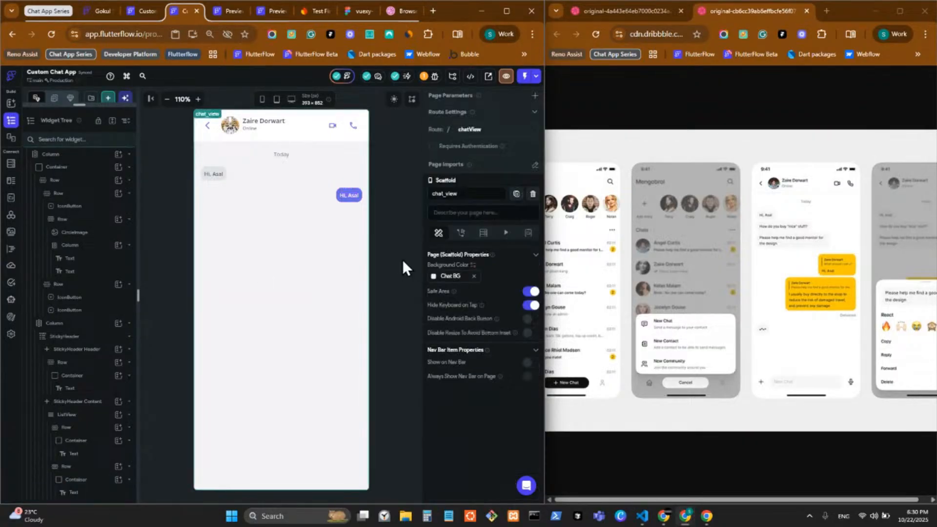
pyautogui.click(353, 195)
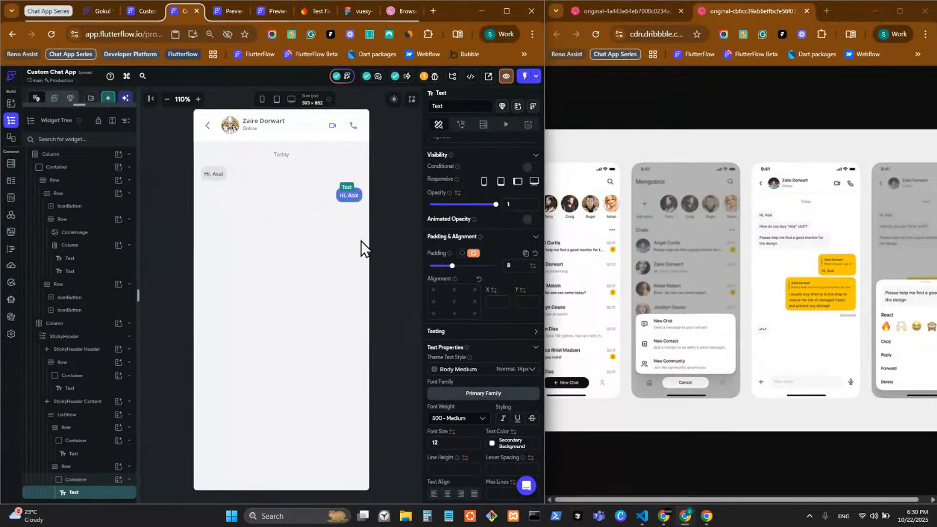
pyautogui.click(233, 10)
pyautogui.click(240, 12)
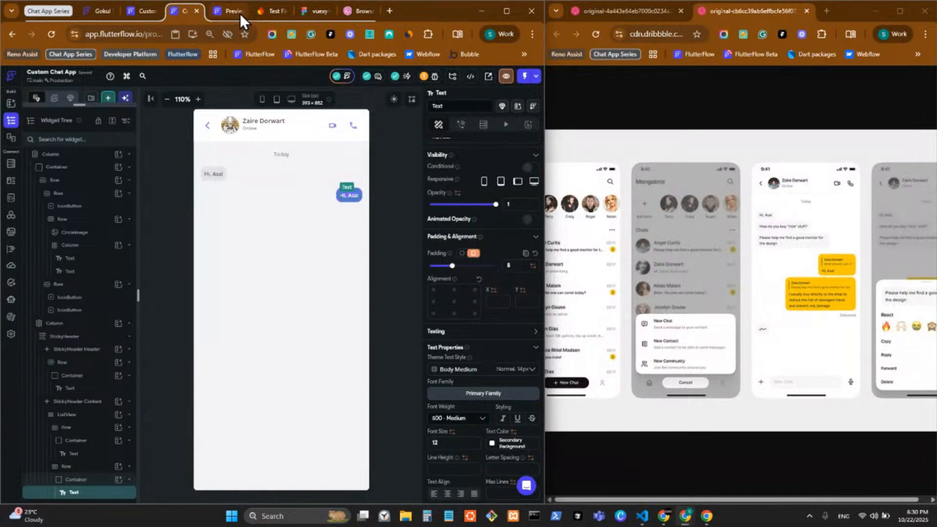
# Copy the SDK setup and configuration paragraph from Firebase project settings' Your apps section
pyautogui.middleClick(239, 13)
pyautogui.click(247, 14)
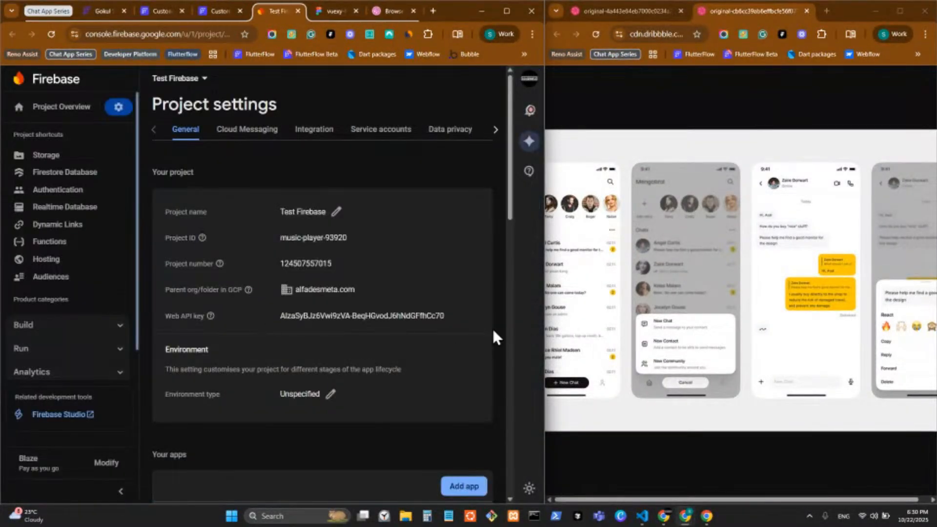
pyautogui.scroll(-15, 228, 340)
pyautogui.scroll(3, 229, 343)
pyautogui.scroll(6, 229, 349)
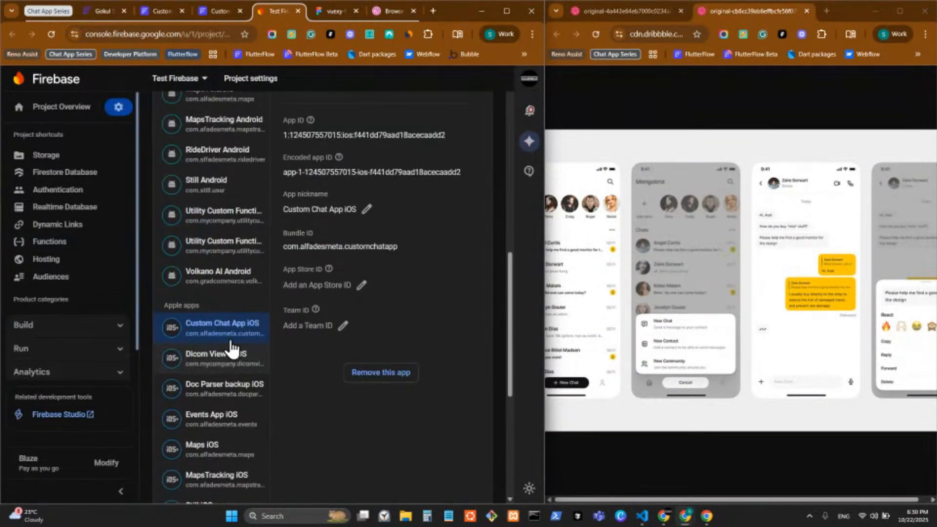
pyautogui.moveTo(330, 232); pyautogui.dragTo(280, 210)
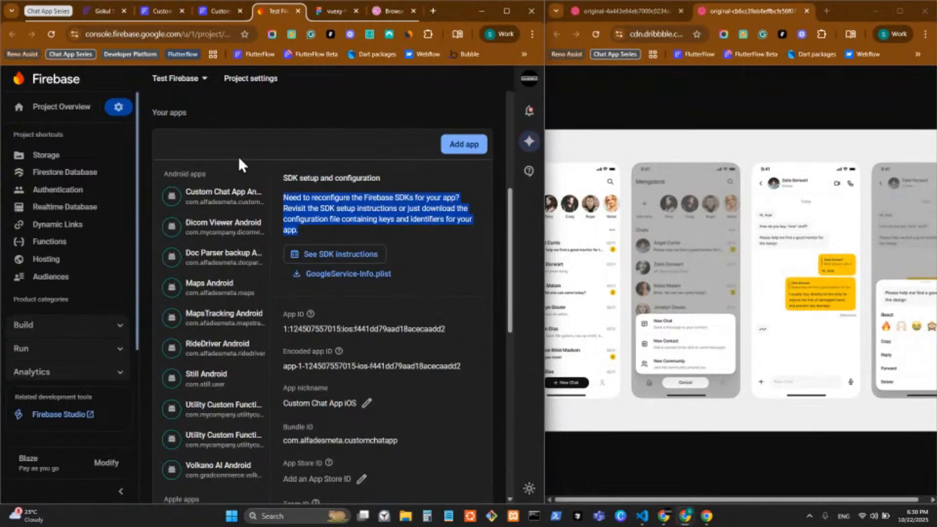
pyautogui.click(154, 17)
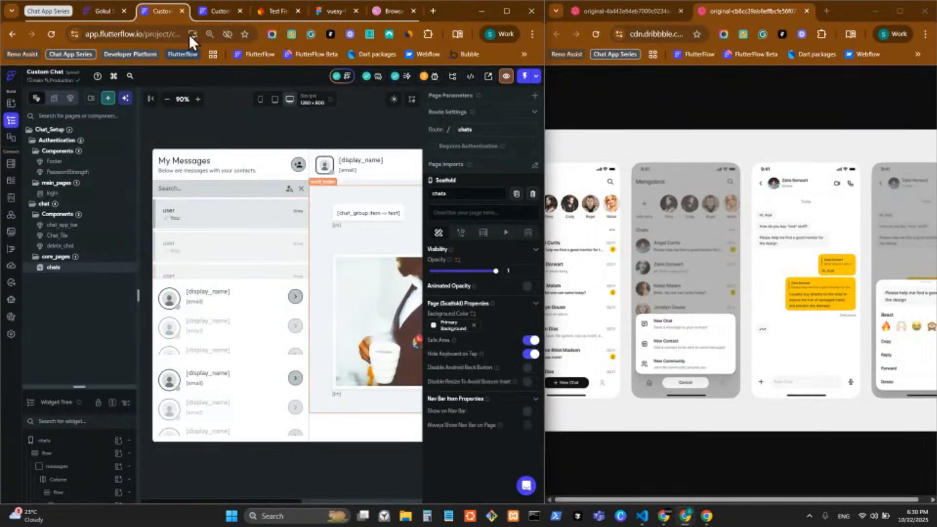
# Paste the Firebase SDK paragraph as the purple bubble's text and set its Container to Expanded
pyautogui.click(201, 9)
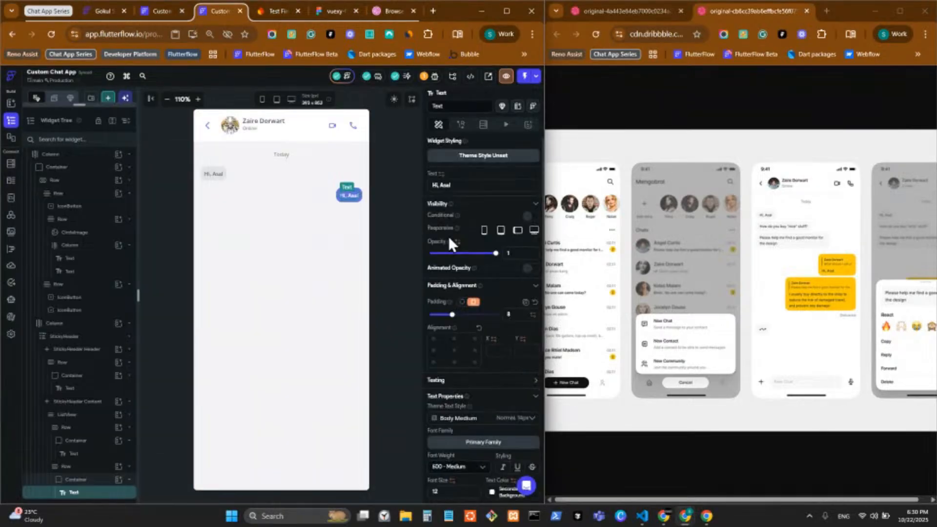
pyautogui.hotkey('ctrl', 'a')
pyautogui.write('Need to reconfigure the Firebase SDKs for your app? Revisit the SDK setup instructions or just download the configuration file containing keys and identifiers for your app.')
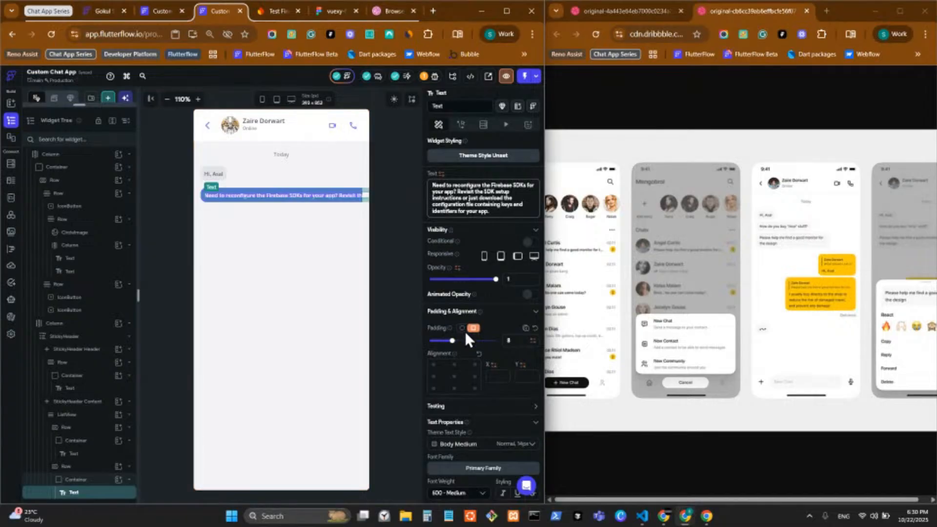
pyautogui.scroll(-3, 464, 330)
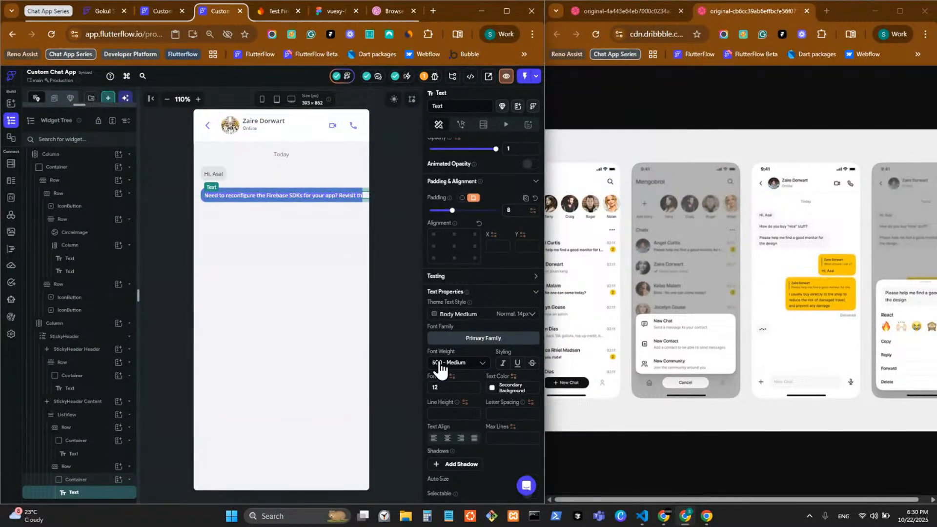
pyautogui.click(221, 201)
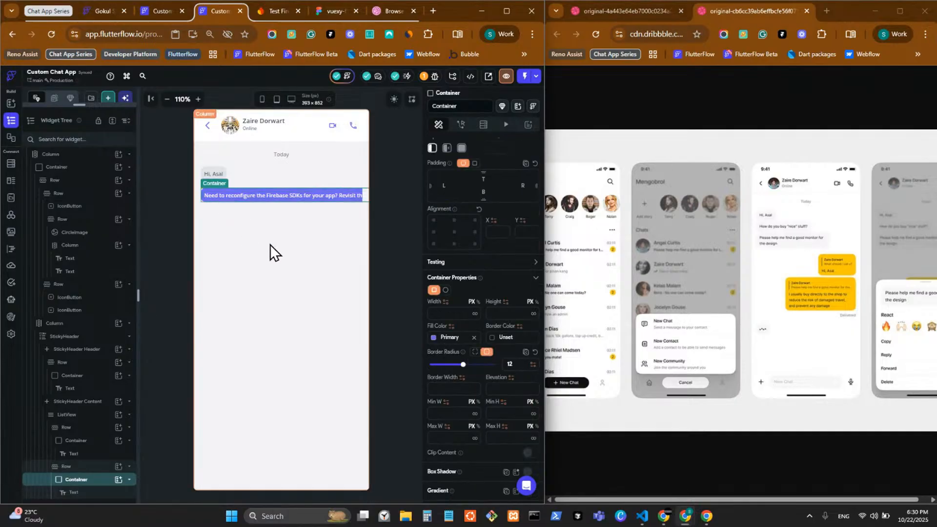
pyautogui.click(461, 148)
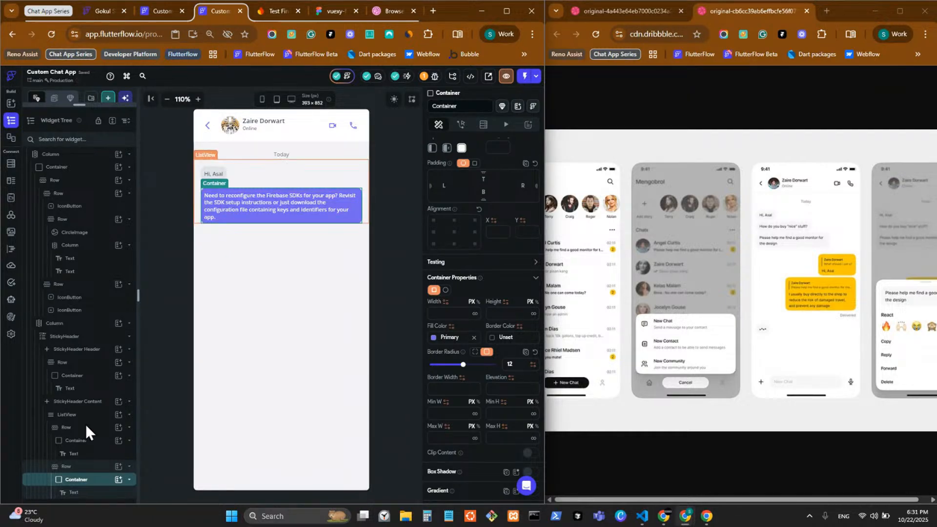
# Add a Container to the purple bubble's Row and move it before the bubble
pyautogui.click(118, 475)
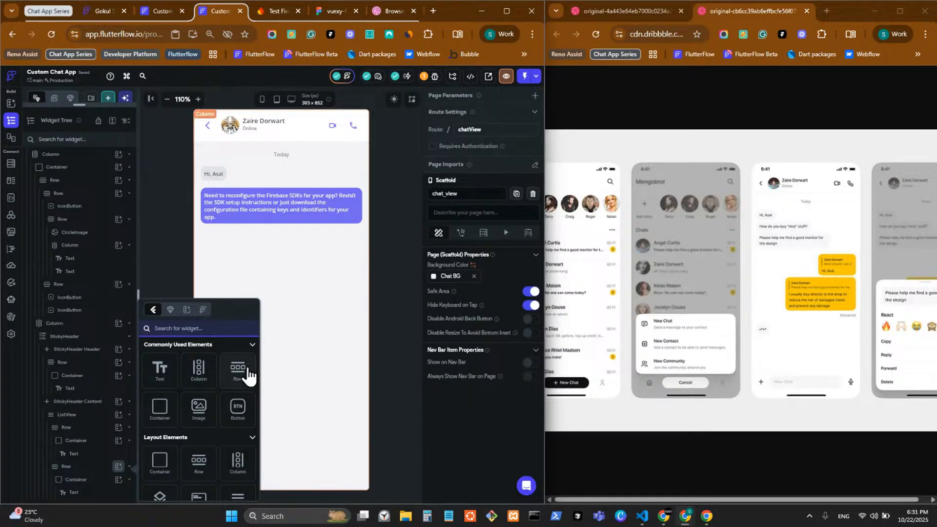
pyautogui.write('sp')
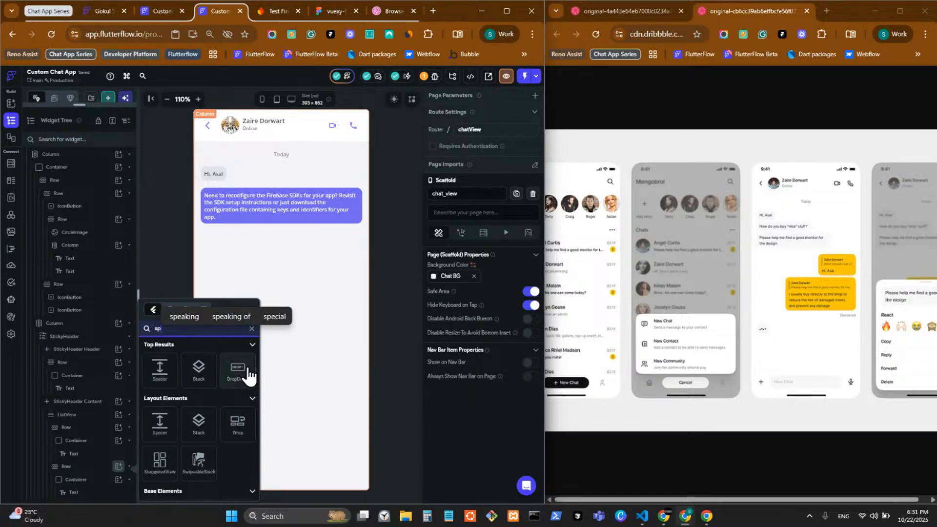
pyautogui.write('a')
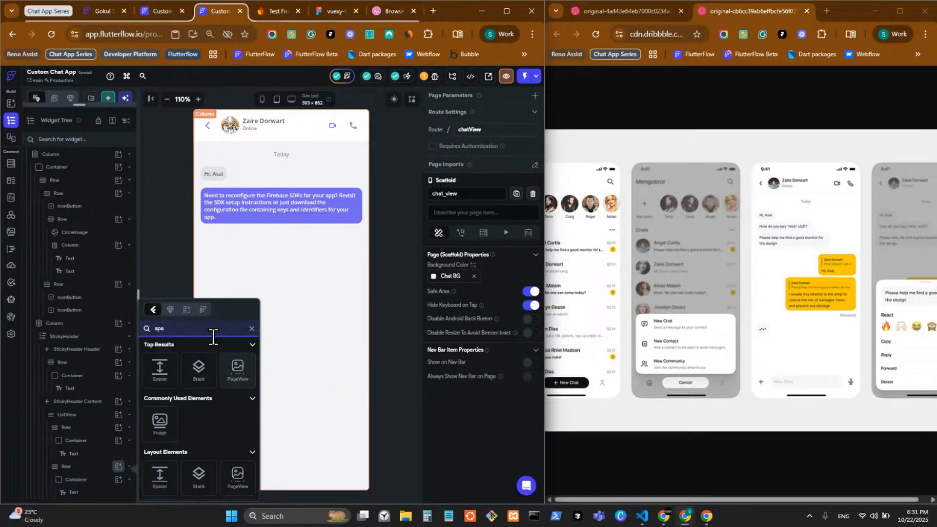
pyautogui.press('BackSpace')
pyautogui.press('BackSpace')
pyautogui.press('BackSpace')
pyautogui.write('co')
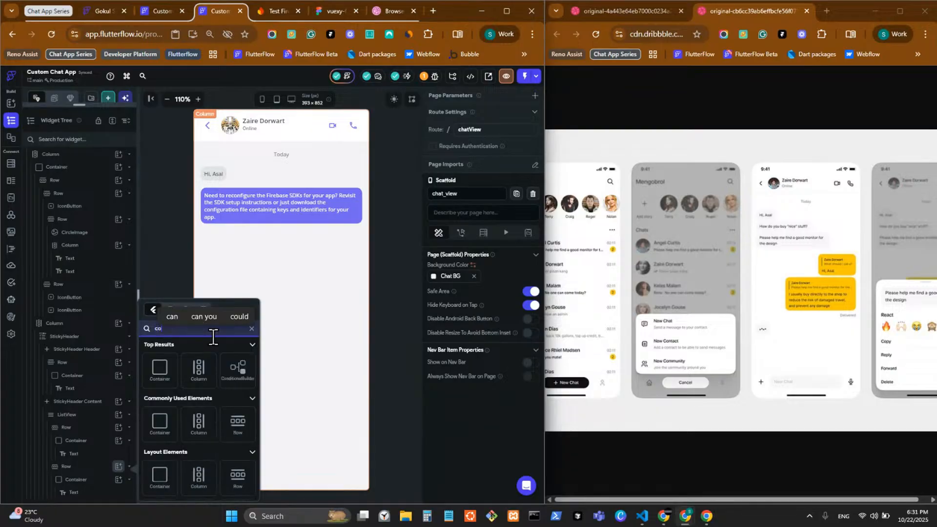
pyautogui.write('n')
pyautogui.click(165, 366)
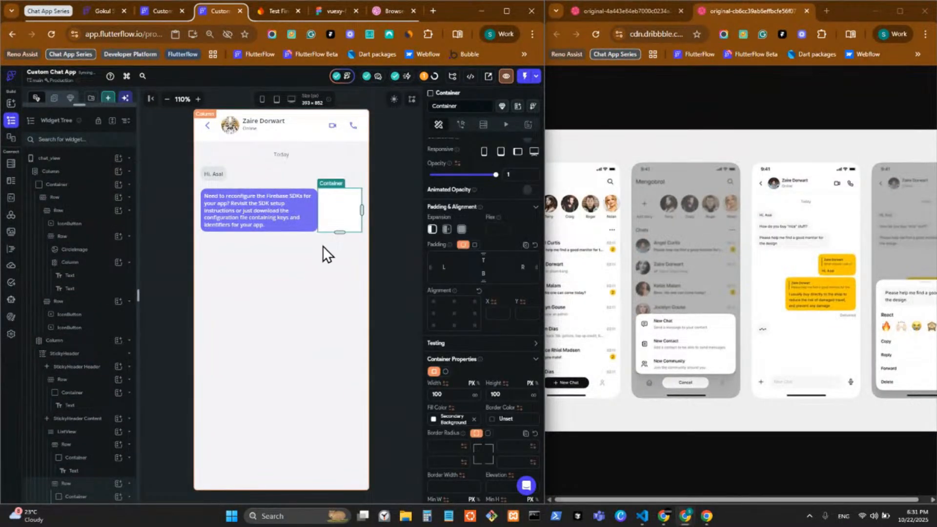
pyautogui.click(338, 221)
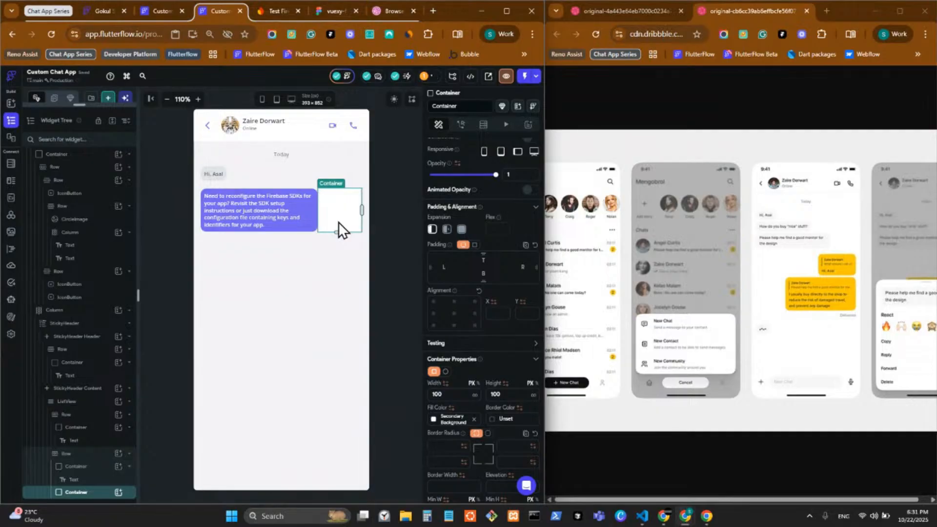
pyautogui.press('Left')
pyautogui.press('Right')
pyautogui.hotkey('ctrl', 'Left')
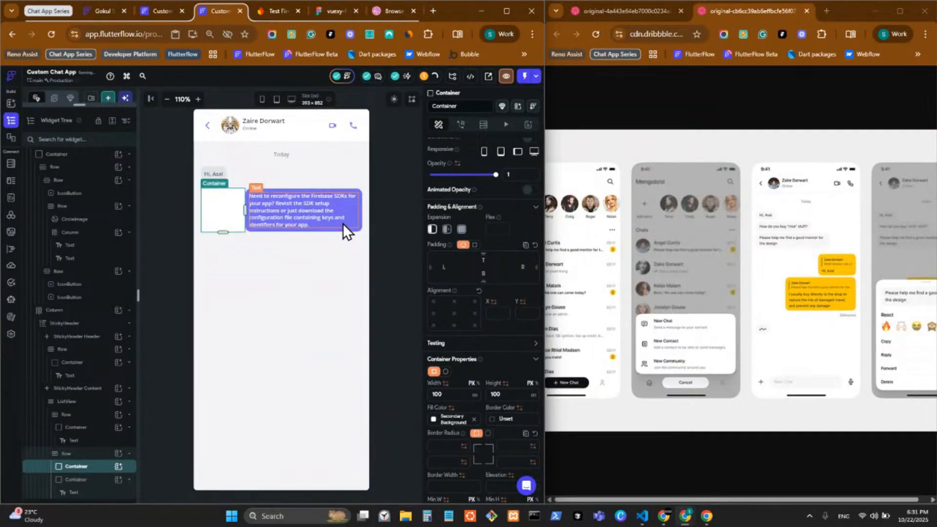
# Fill the new empty Container with the Chat BG theme colour
pyautogui.click(263, 222)
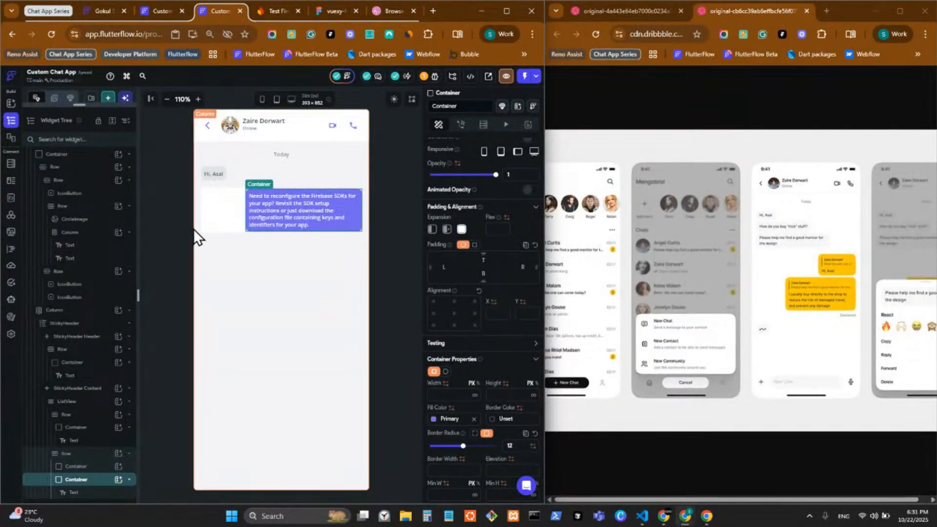
pyautogui.click(215, 212)
pyautogui.scroll(-3, 458, 364)
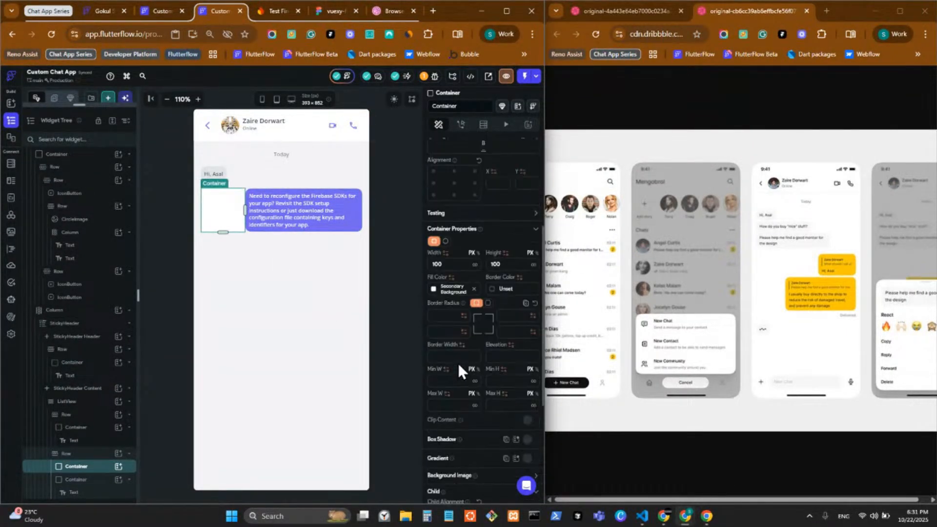
pyautogui.click(434, 293)
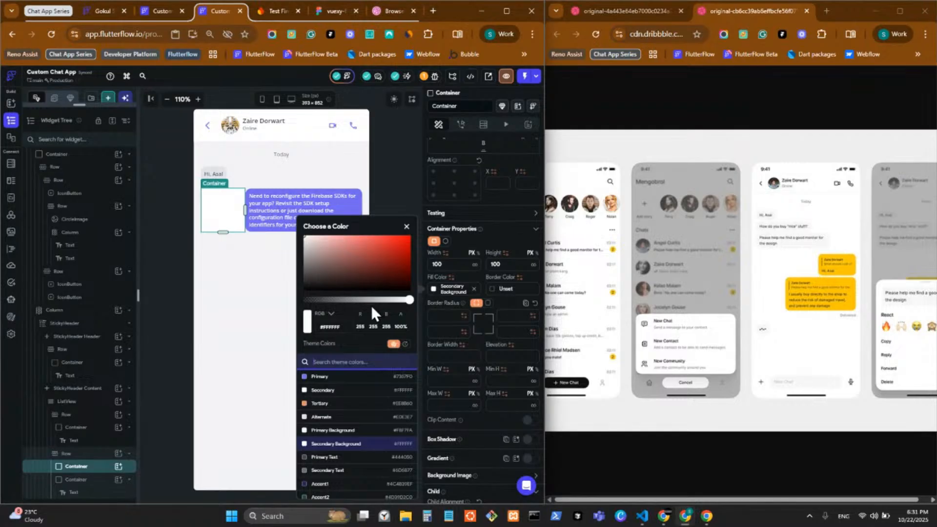
pyautogui.write('chat')
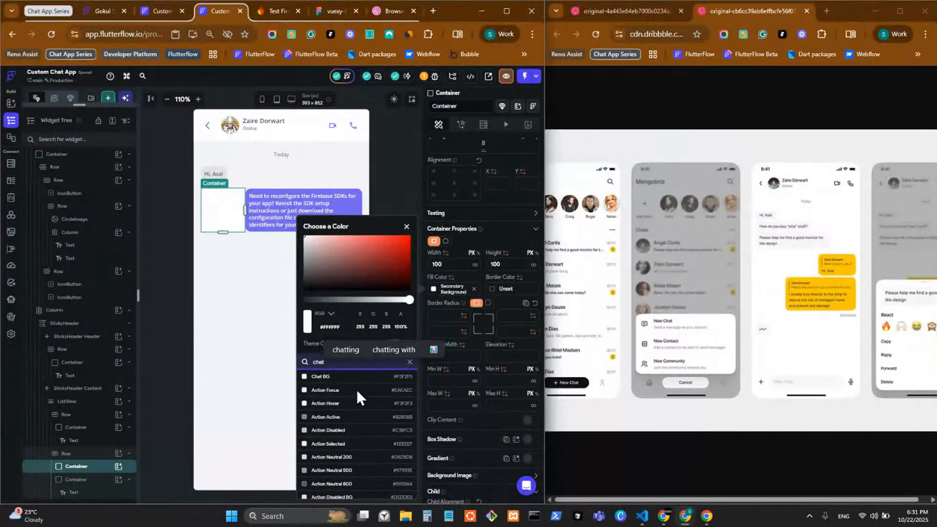
pyautogui.click(393, 198)
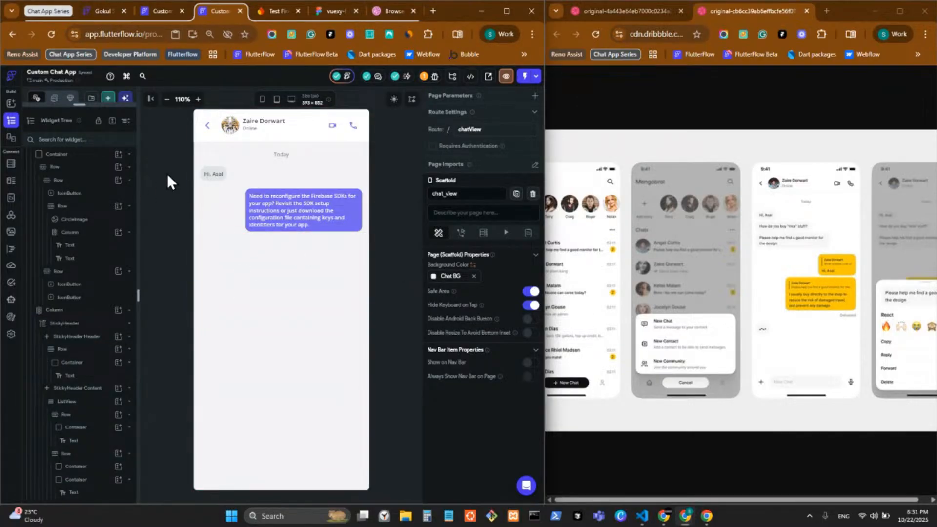
# Trim the reply bubble's message down to a short stub
pyautogui.click(242, 179)
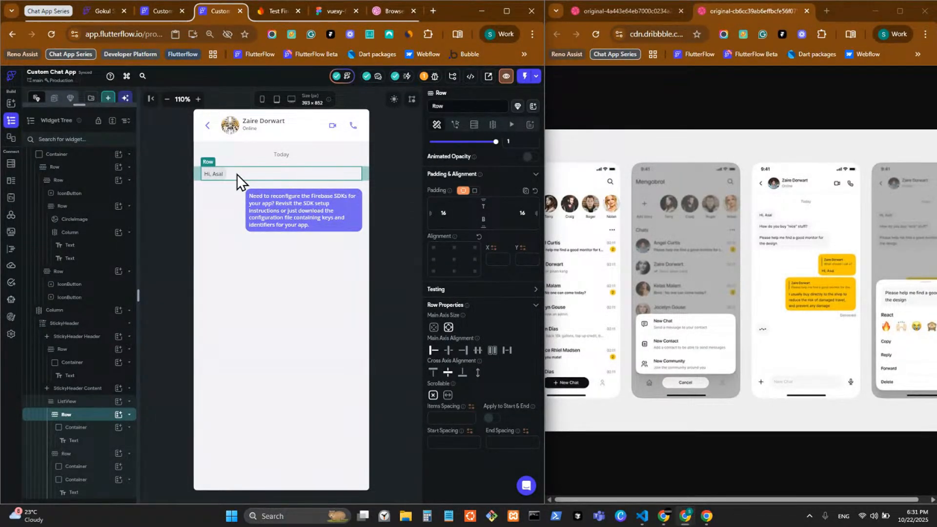
pyautogui.click(284, 226)
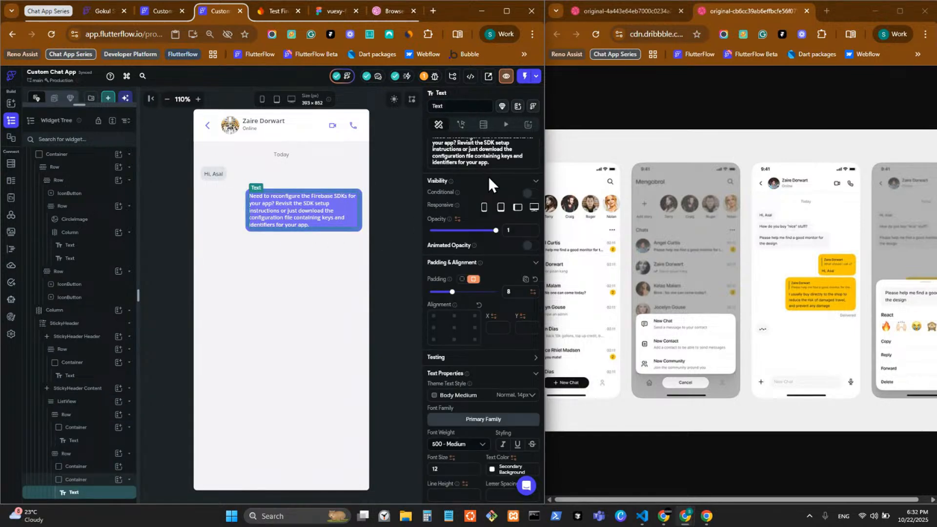
pyautogui.scroll(1, 488, 182)
pyautogui.click(495, 212)
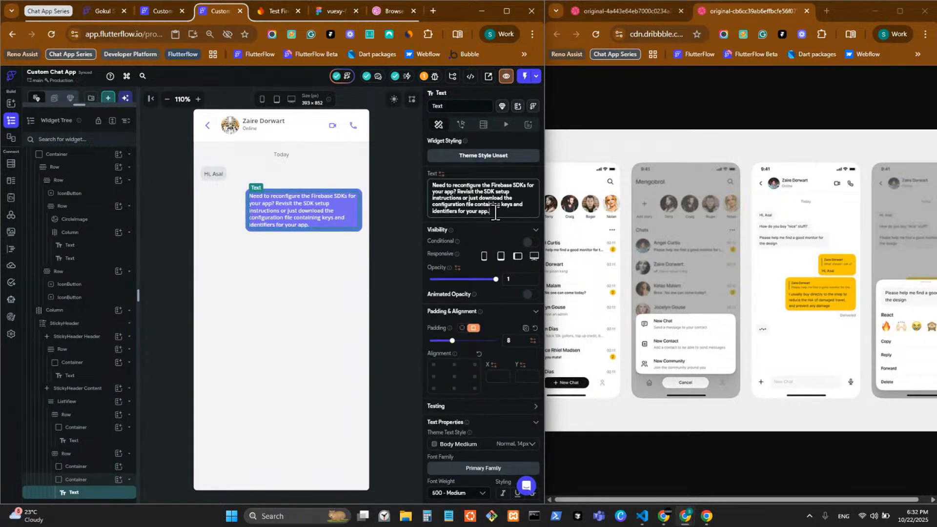
pyautogui.moveTo(494, 212); pyautogui.dragTo(457, 191)
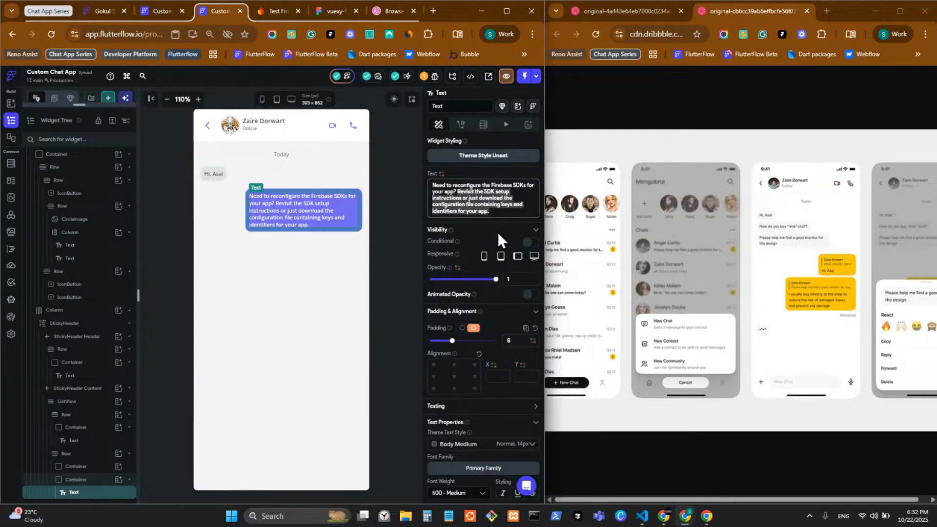
pyautogui.press('BackSpace')
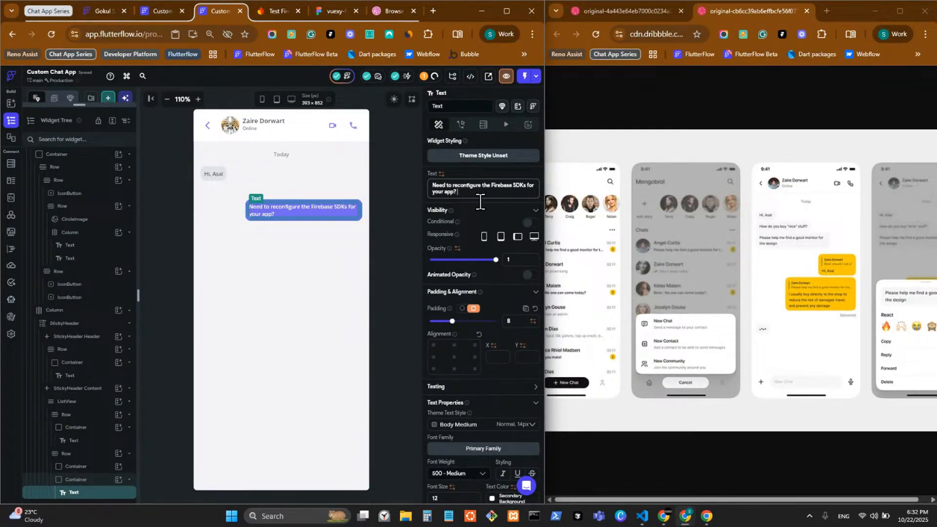
pyautogui.hotkey('ctrl', 'z')
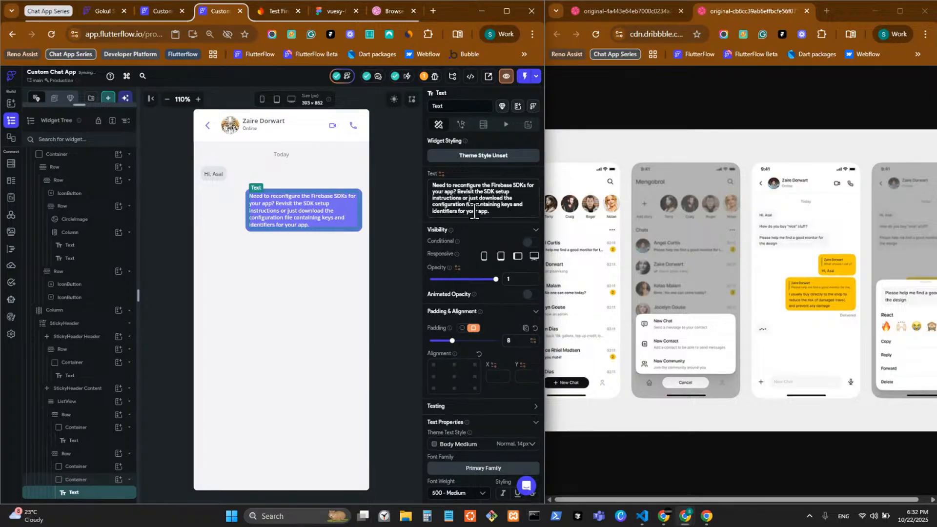
pyautogui.moveTo(494, 212); pyautogui.dragTo(456, 188)
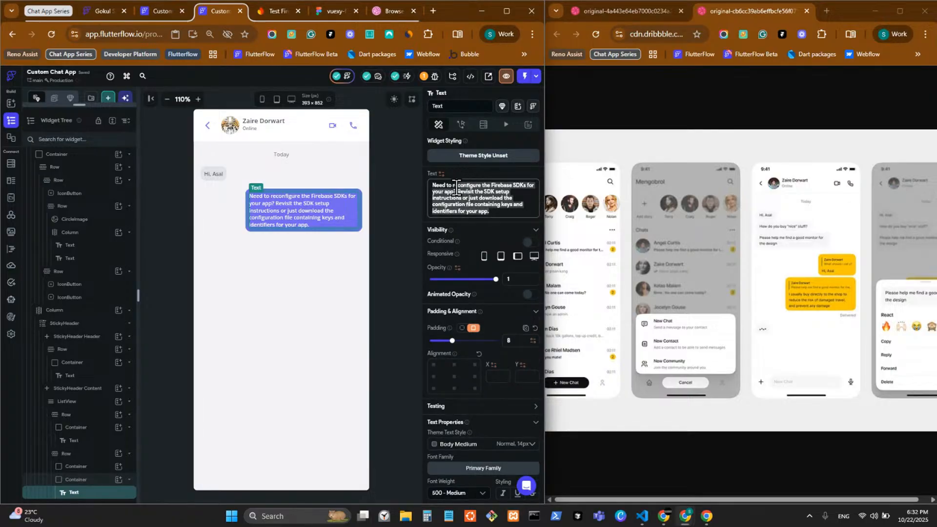
pyautogui.press('BackSpace')
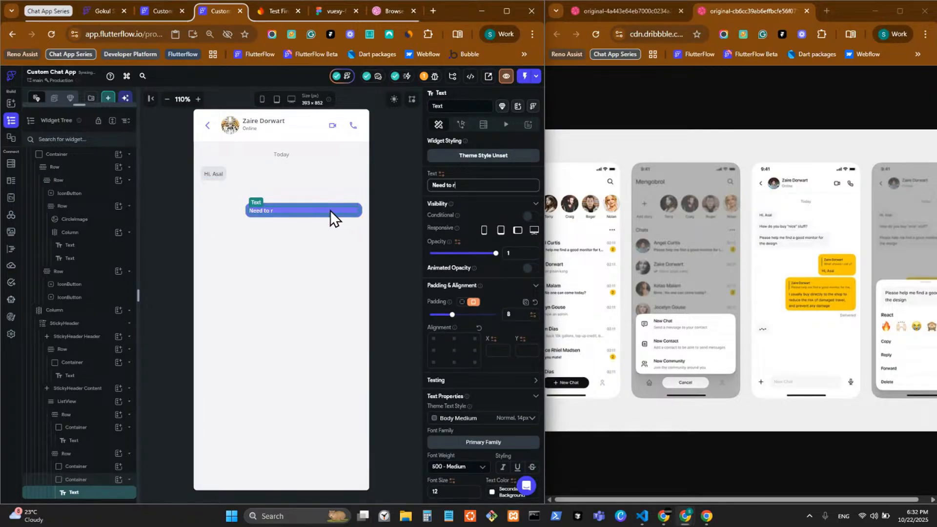
pyautogui.scroll(-5, 453, 328)
pyautogui.scroll(5, 447, 320)
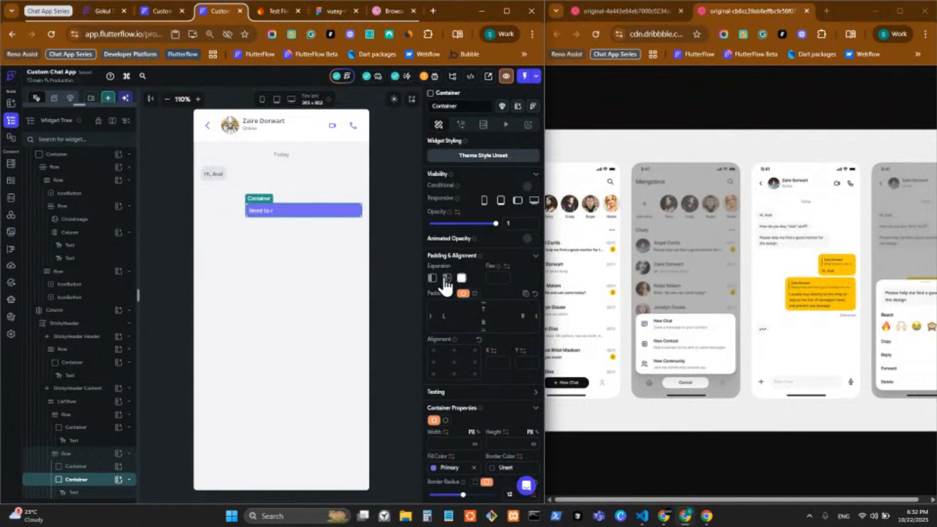
# Set the bubble Container's expansion to Flexible and restore the Firebase sentence as its text
pyautogui.click(446, 279)
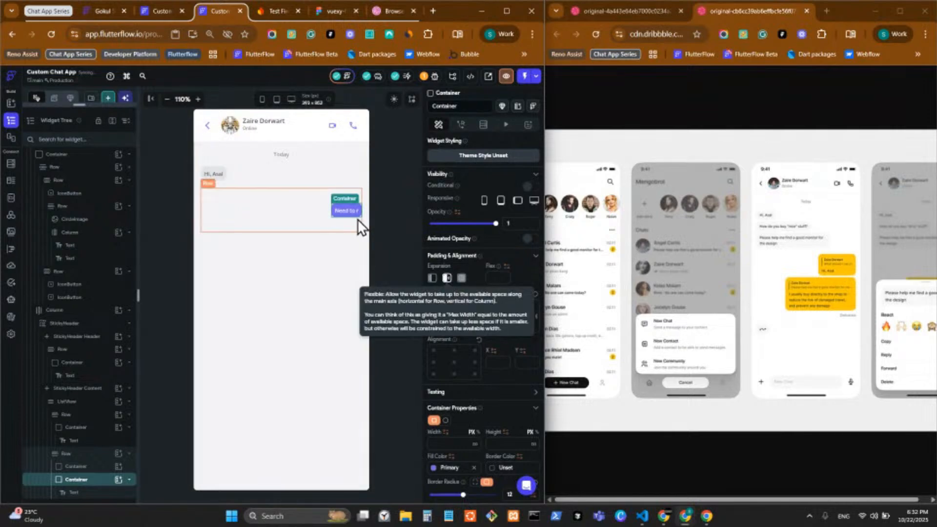
pyautogui.click(355, 214)
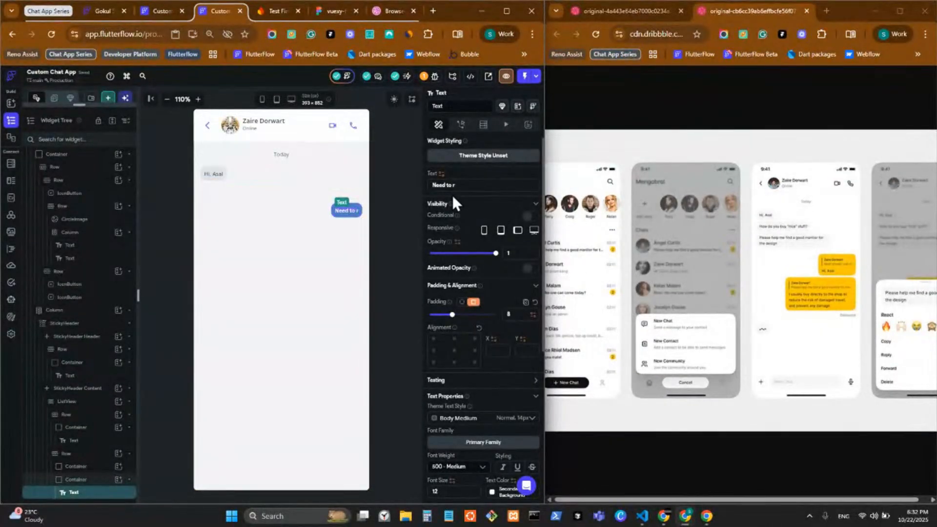
pyautogui.moveTo(463, 185); pyautogui.dragTo(422, 198)
pyautogui.write('econfigure the Firebase SDKs for your app? Revisit the SDK setup instructions or just download the configuration file containing keys and identifiers for your app.')
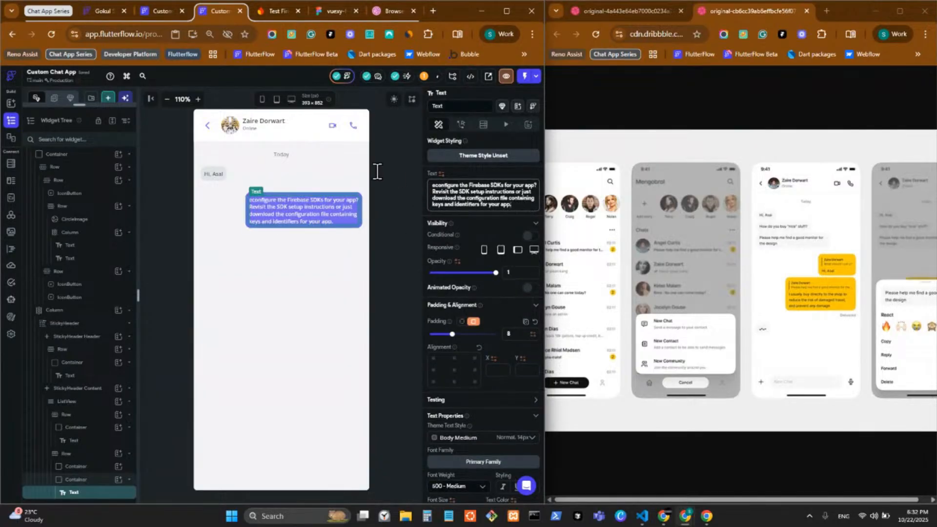
pyautogui.click(493, 205)
pyautogui.hotkey('ctrl', 'a')
pyautogui.press('BackSpace')
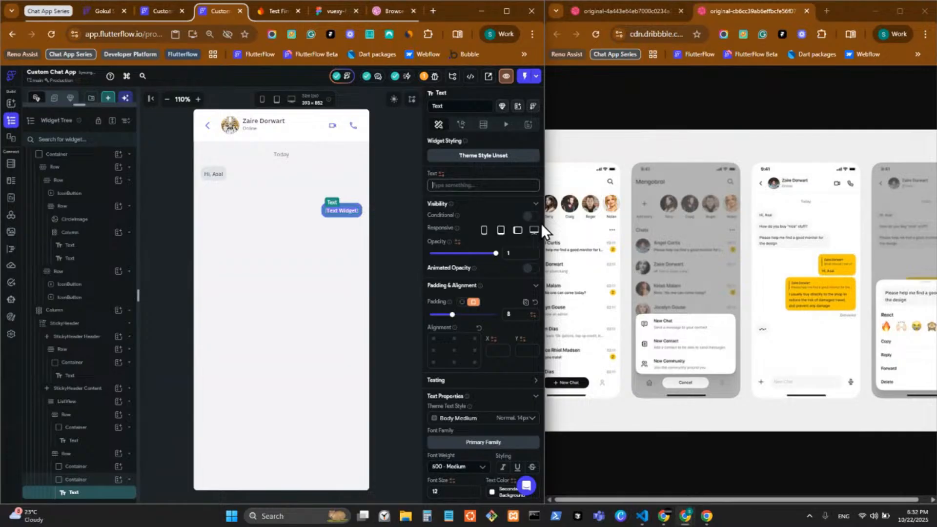
pyautogui.write('econfigure the Firebase SDKs for your app? Revisit the SDK setup instructions or just download the configuration file containing keys and identifiers for your app.')
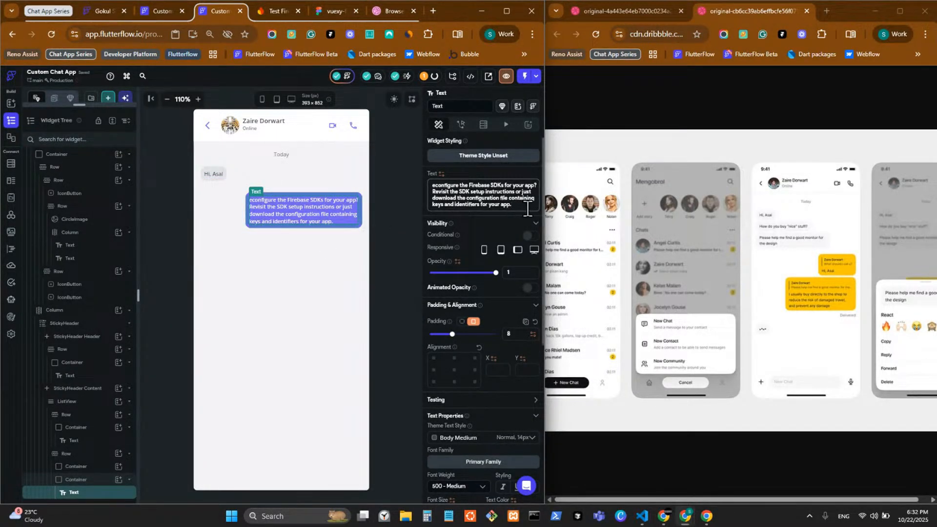
# Repeat the Firebase sentence several times in the message to test wrapping
pyautogui.hotkey('ctrl', 'a')
pyautogui.hotkey('ctrl', 'c')
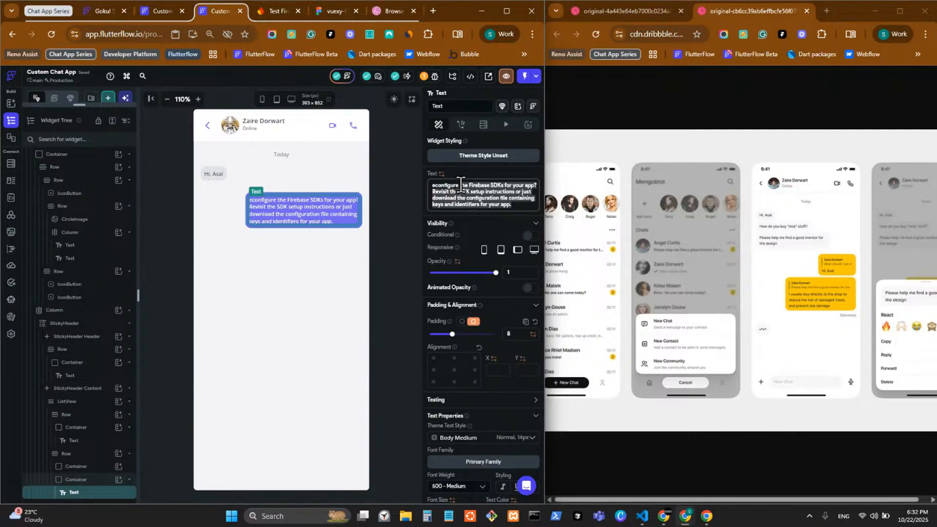
pyautogui.press('BackSpace')
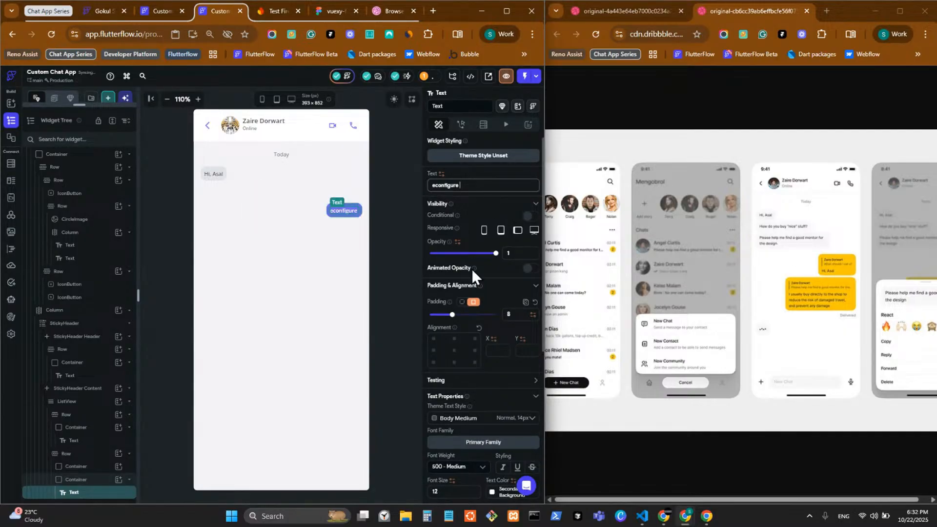
pyautogui.hotkey('ctrl', 'a')
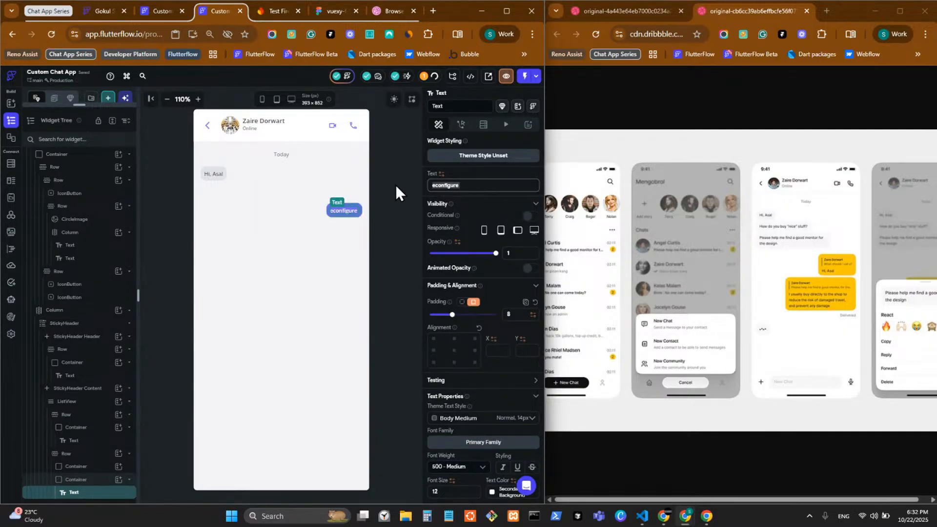
pyautogui.hotkey('ctrl', 'v')
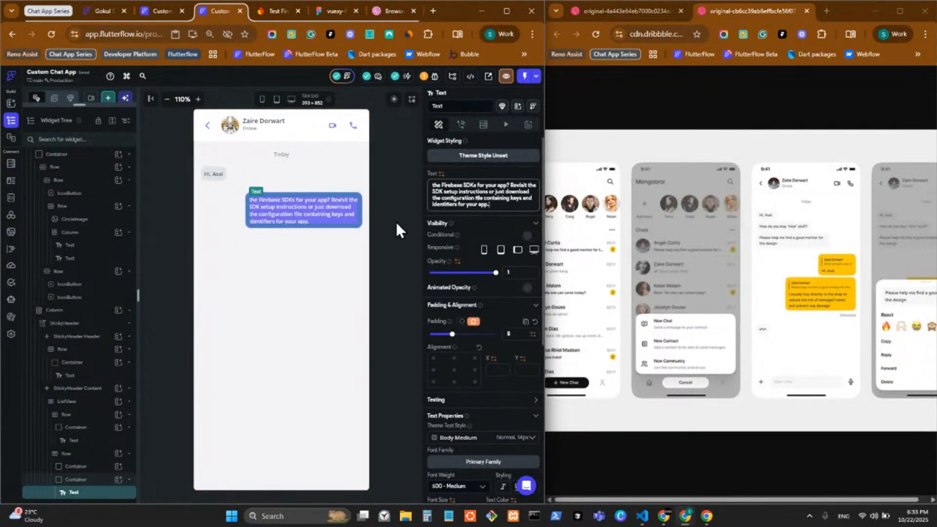
pyautogui.click(499, 208)
pyautogui.hotkey('ctrl', 'v')
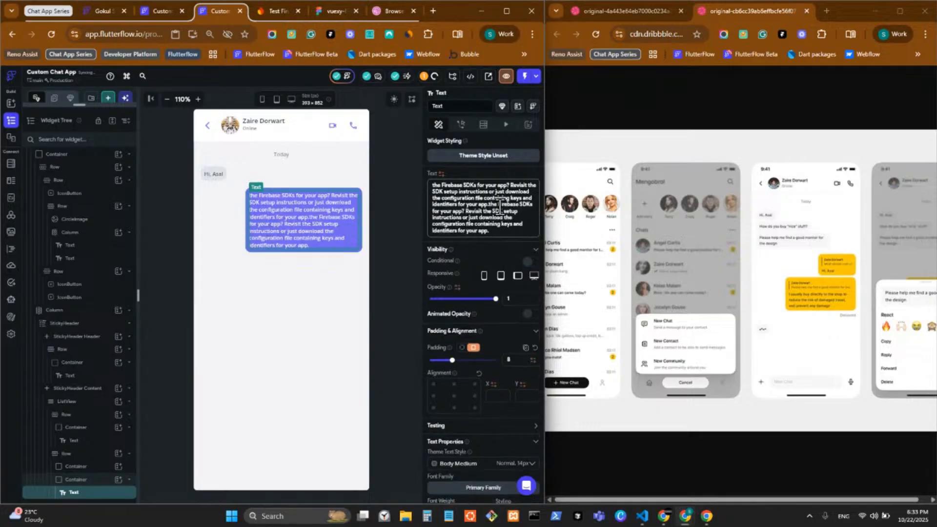
pyautogui.hotkey('ctrl', 'v')
pyautogui.hotkey('ctrl', 'v')
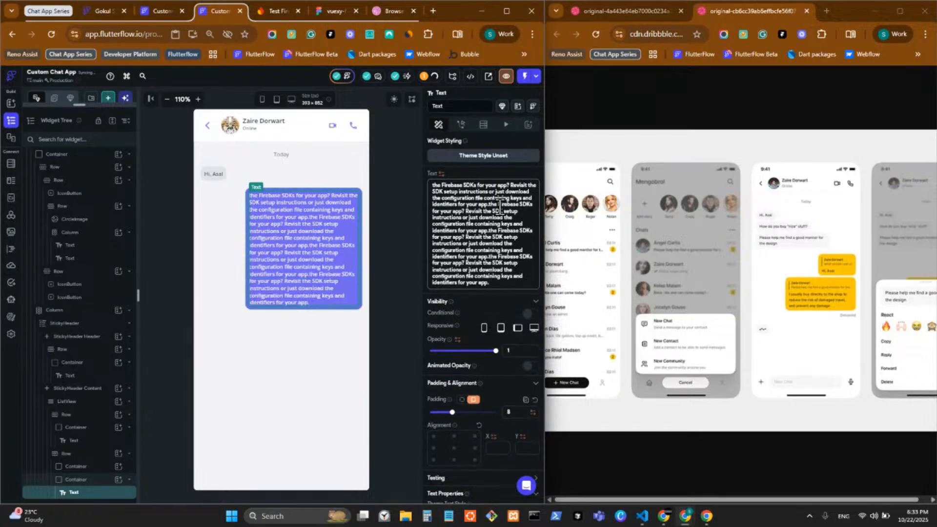
pyautogui.hotkey('ctrl', 'v')
pyautogui.hotkey('ctrl', 'v')
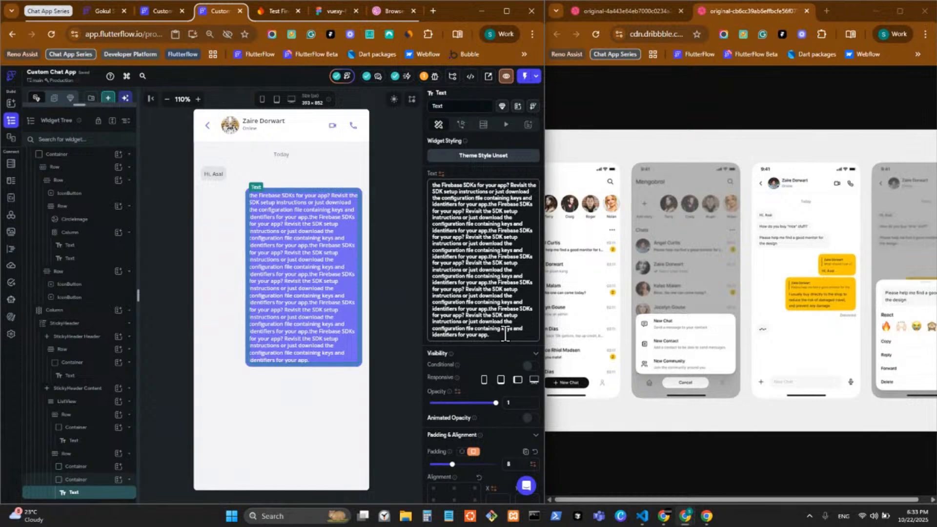
# Undo the repeats so the purple bubble shows a single Firebase SDK paragraph
pyautogui.hotkey('ctrl', 'z')
pyautogui.hotkey('ctrl', 'z')
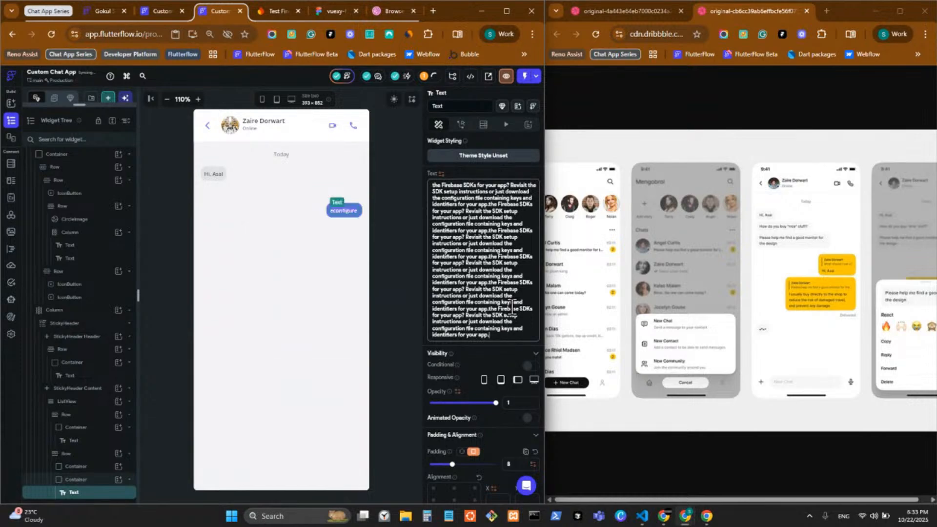
pyautogui.hotkey('ctrl', 'shift', 'z')
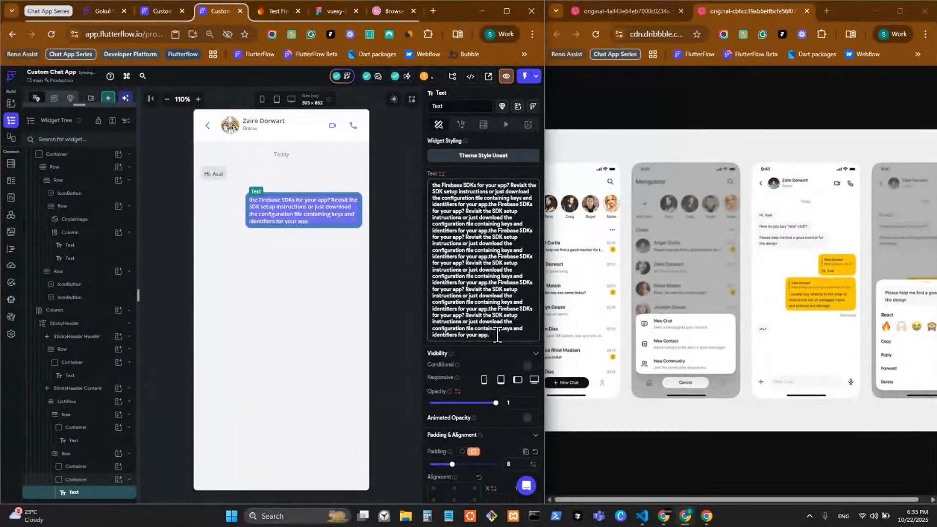
pyautogui.click(473, 366)
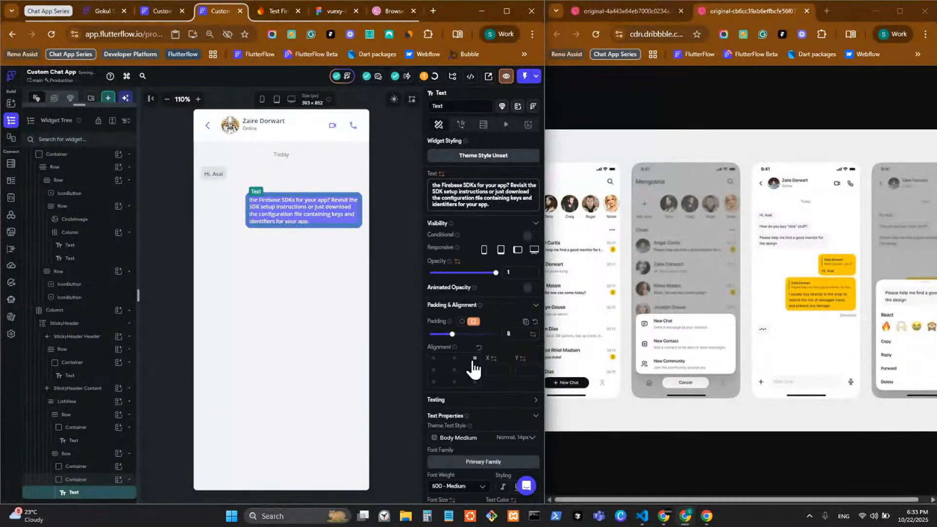
pyautogui.click(210, 180)
# Remove the grey greeting bubble and the leftover empty row
pyautogui.click(211, 180)
pyautogui.rightClick(211, 180)
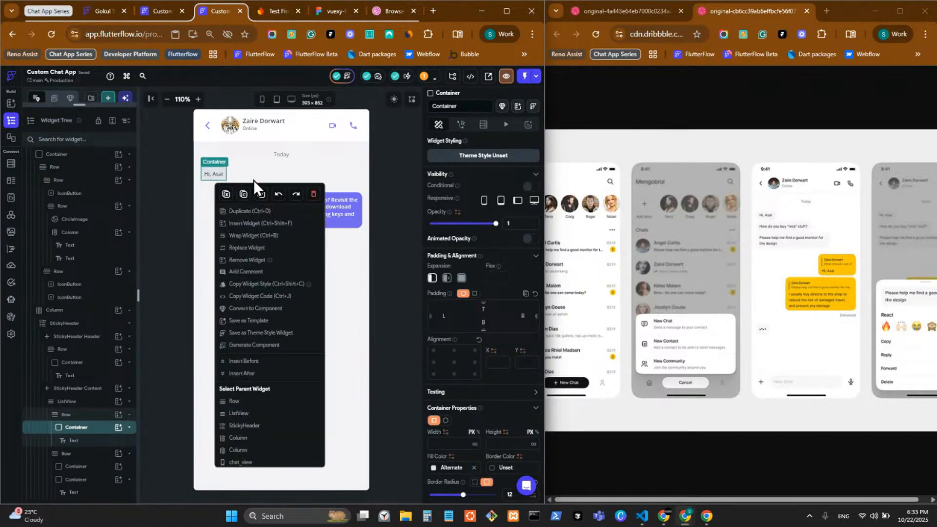
pyautogui.click(278, 193)
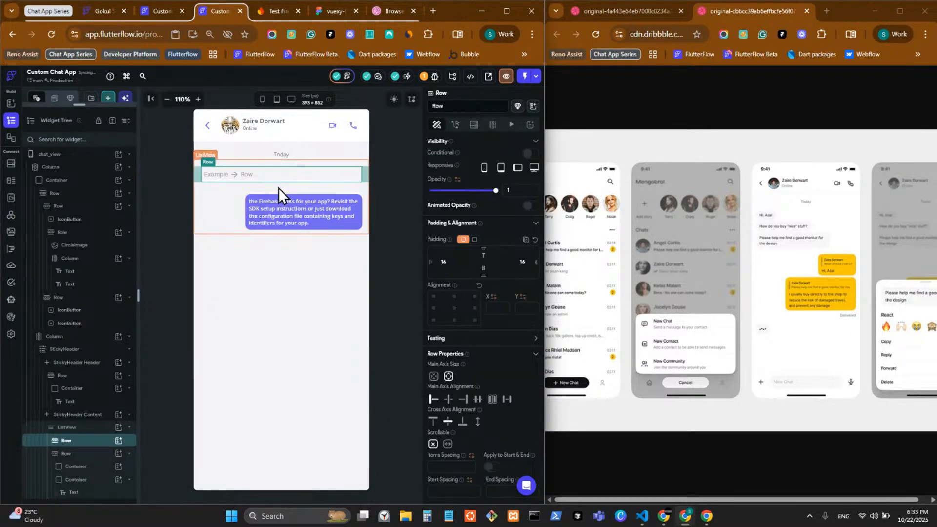
pyautogui.rightClick(236, 175)
pyautogui.click(337, 190)
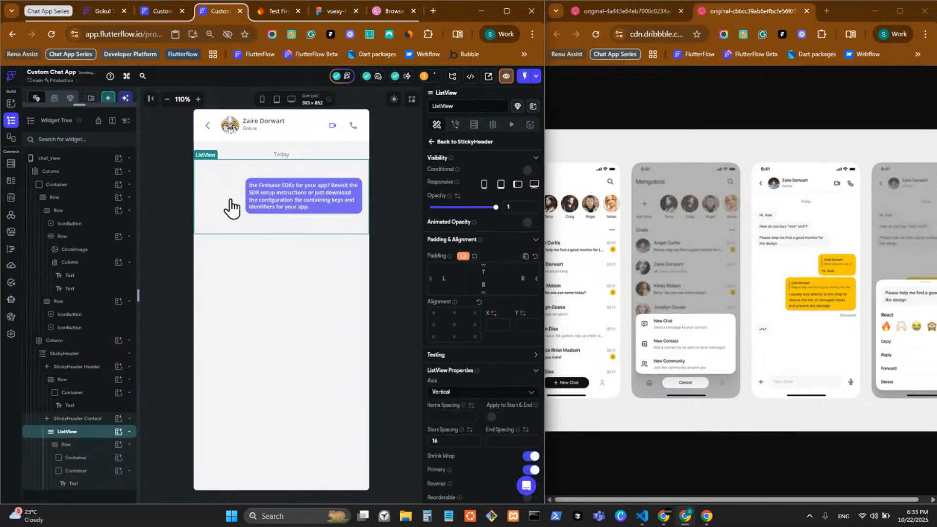
# Duplicate the purple message row and move the upper bubble before its spacer, to the left
pyautogui.click(251, 217)
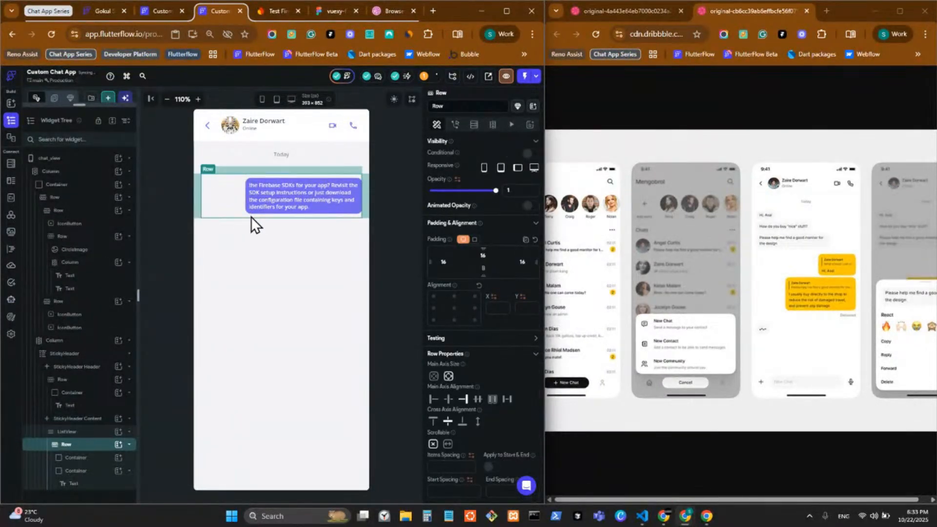
pyautogui.hotkey('ctrl', 'd')
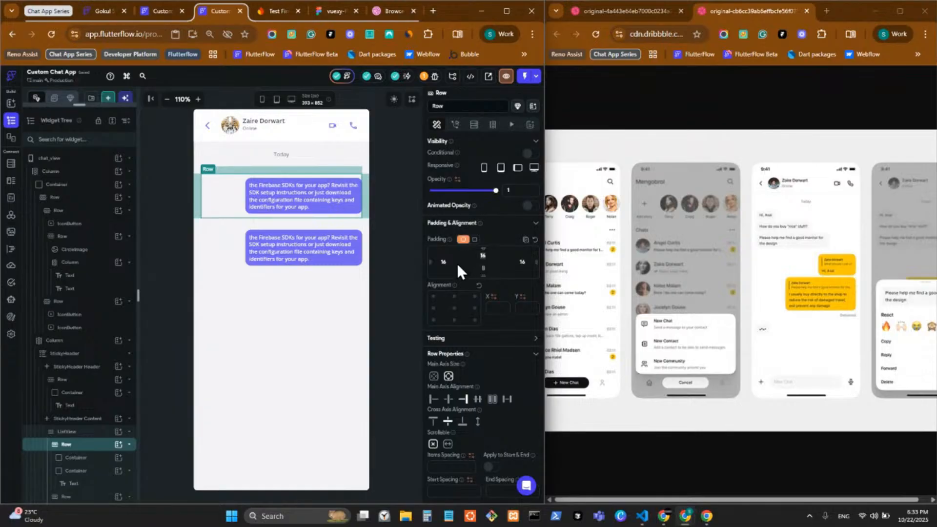
pyautogui.click(250, 212)
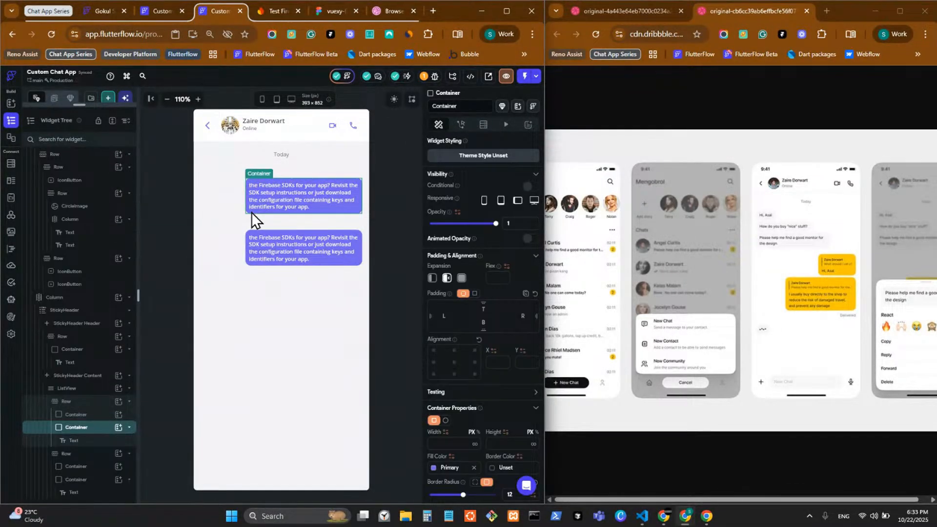
pyautogui.press('Left')
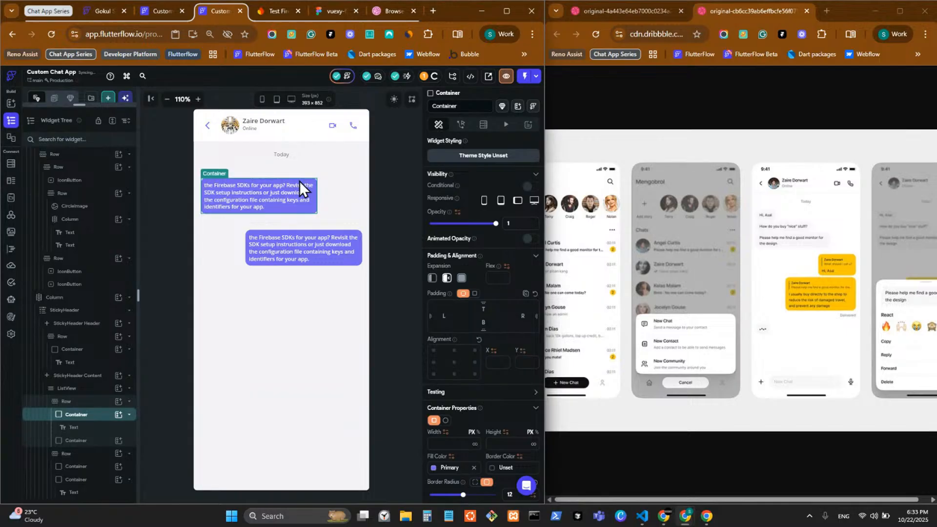
pyautogui.click(332, 186)
pyautogui.click(256, 193)
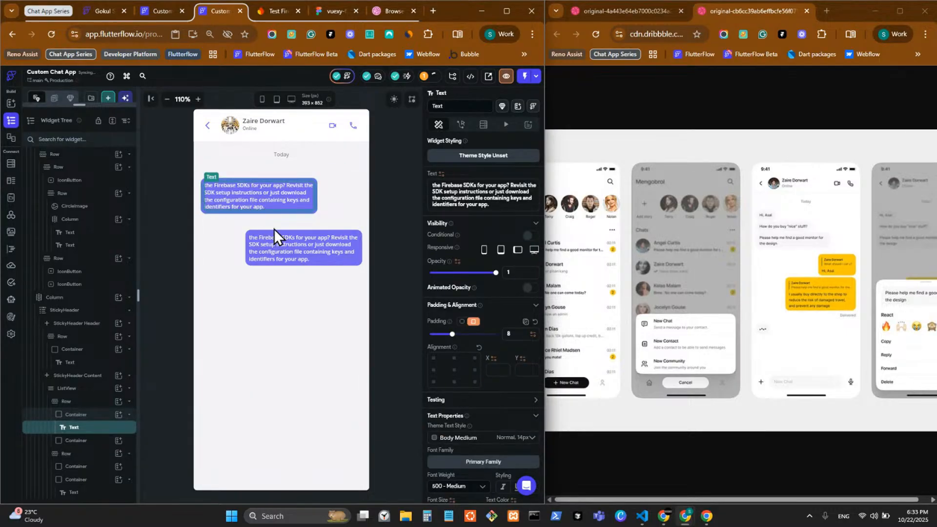
pyautogui.click(288, 213)
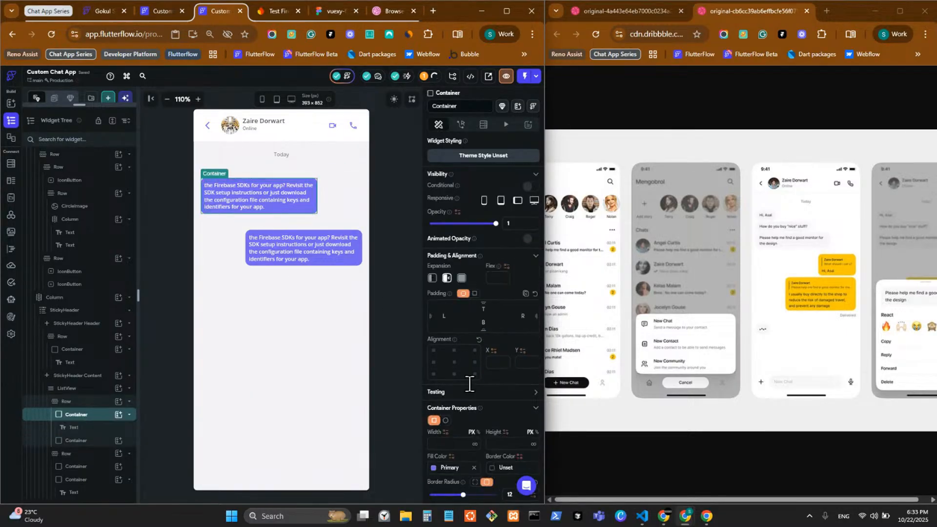
pyautogui.scroll(-4, 429, 338)
# Give the upper bubble's container the Alternate grey fill, after trying white, Primary Background and Primary Text
pyautogui.click(432, 338)
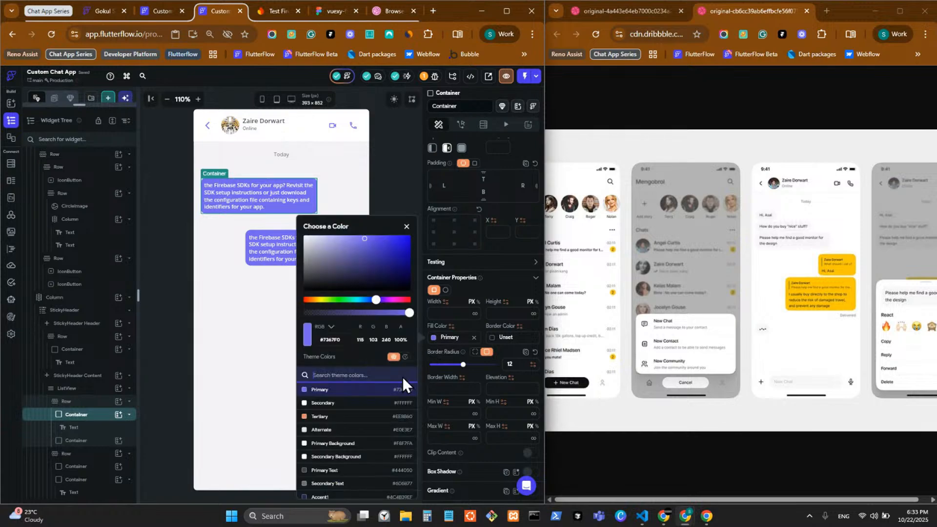
pyautogui.click(354, 458)
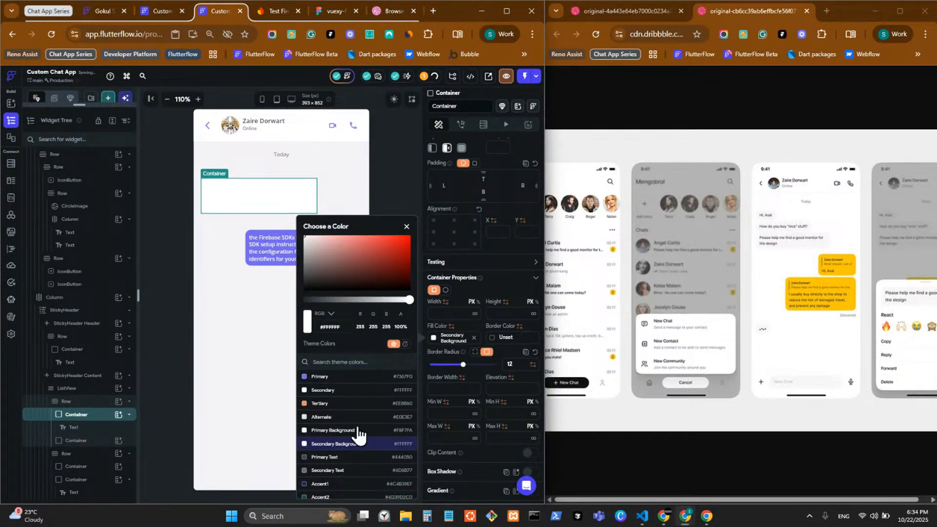
pyautogui.click(356, 431)
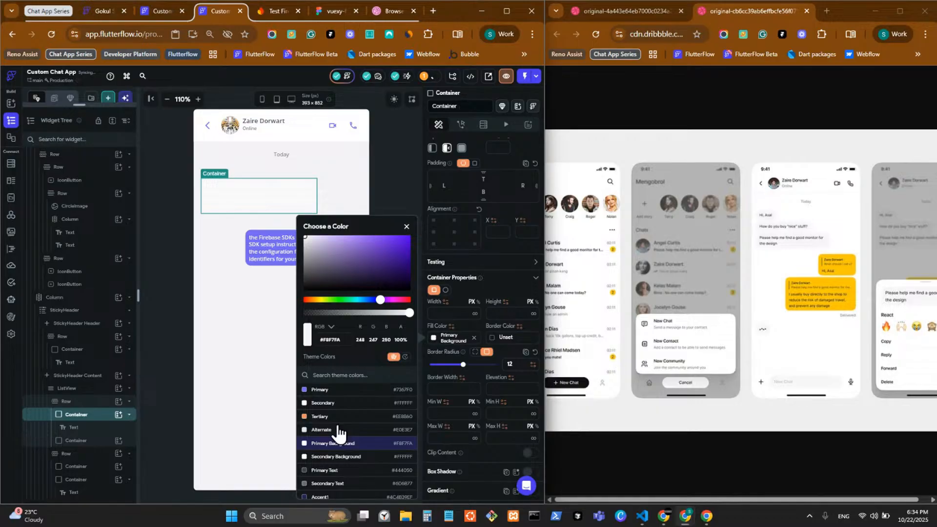
pyautogui.click(339, 430)
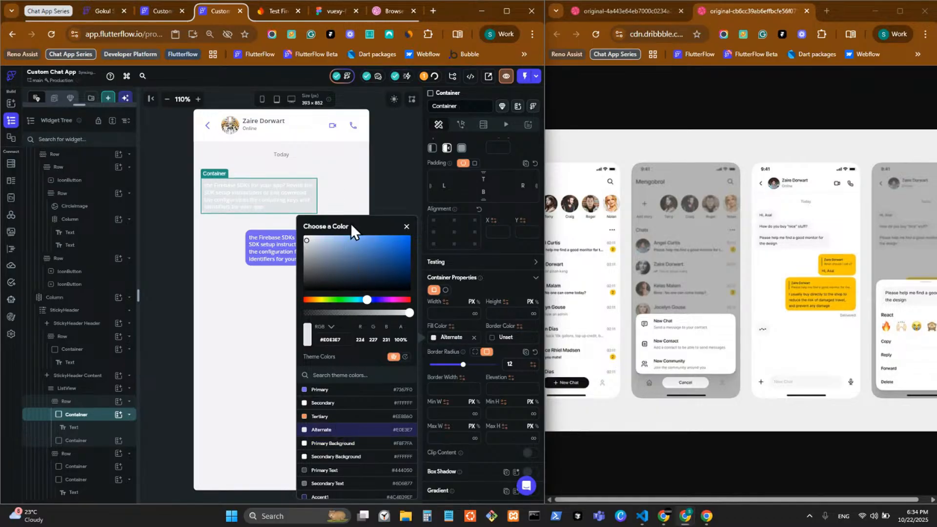
pyautogui.click(276, 195)
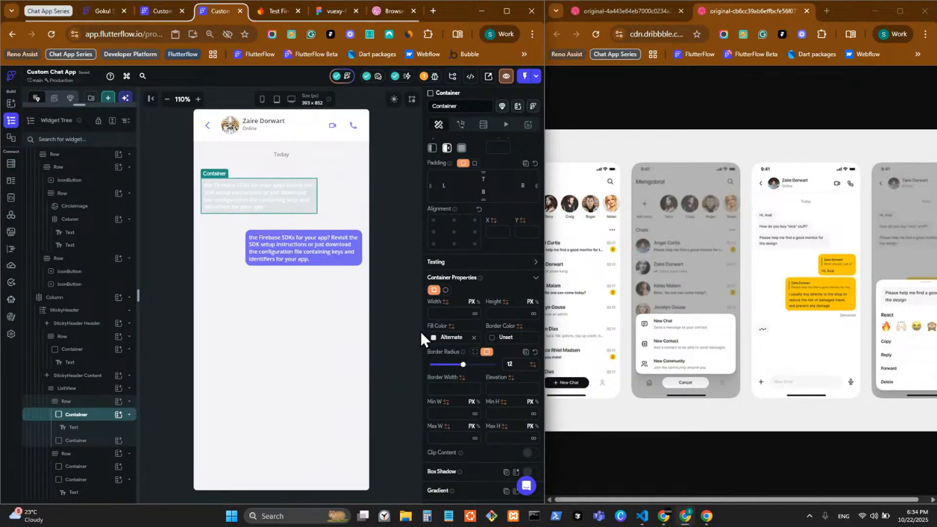
pyautogui.click(434, 341)
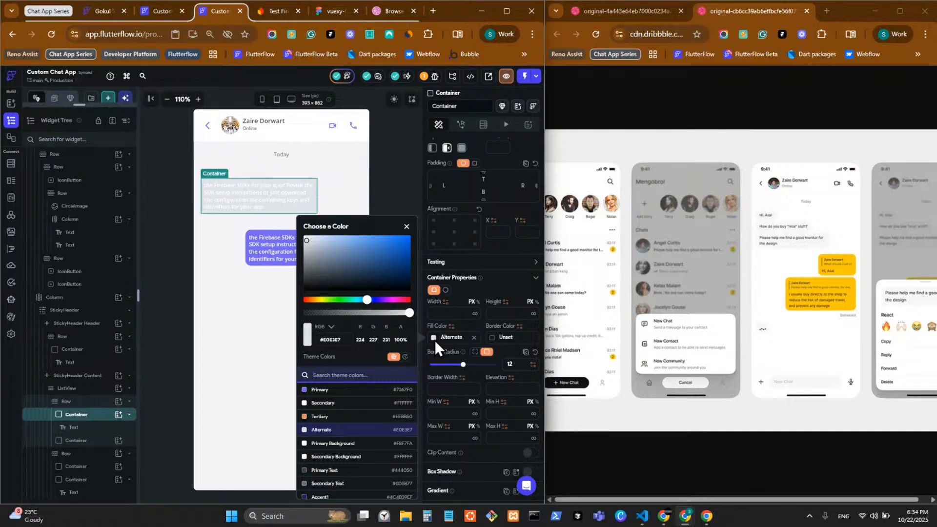
pyautogui.click(332, 471)
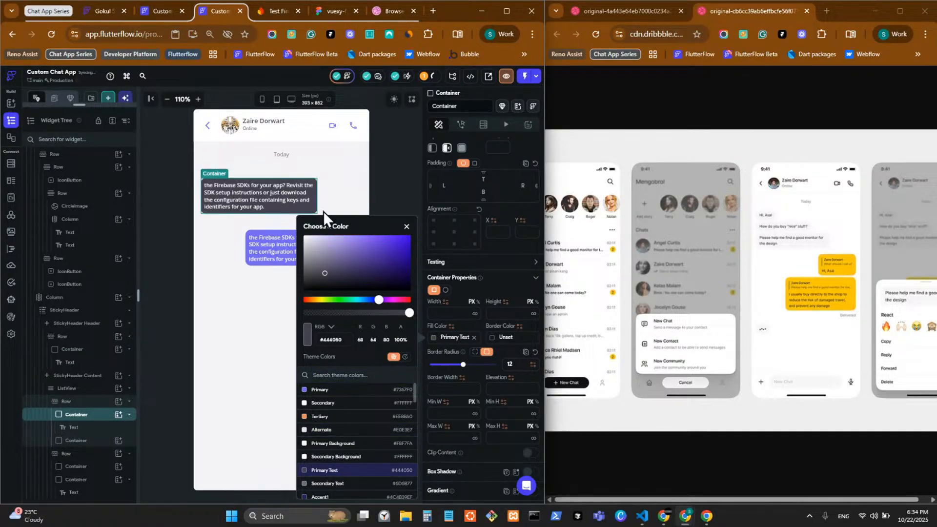
pyautogui.click(390, 166)
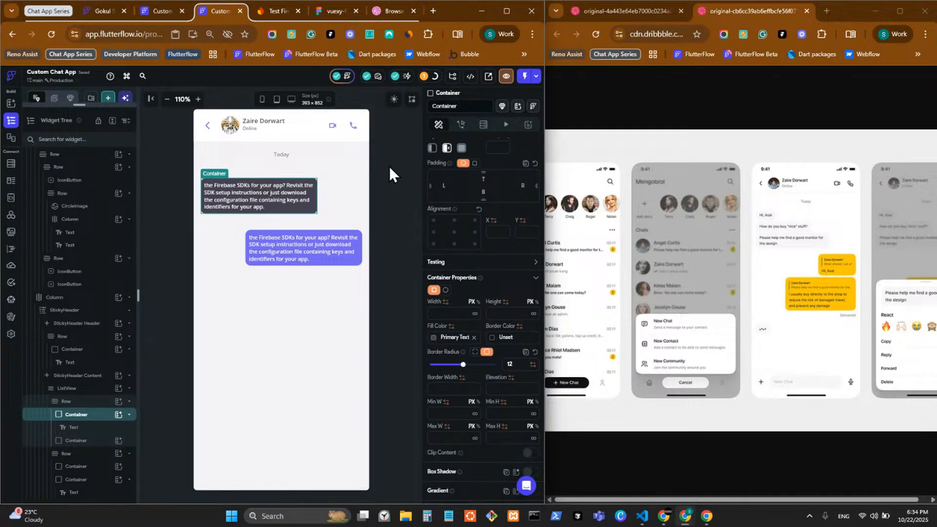
pyautogui.hotkey('ctrl', 'z')
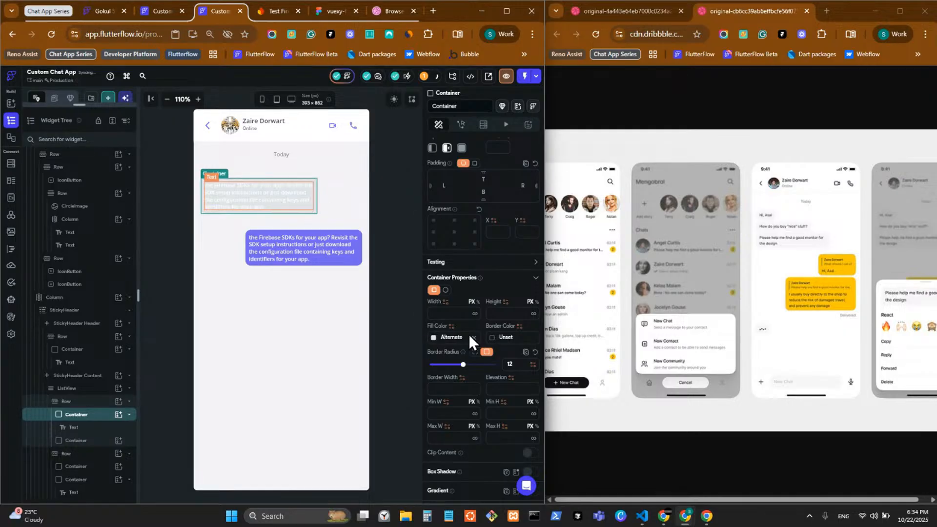
# Set the upper bubble's message text colour to Primary Text
pyautogui.click(266, 196)
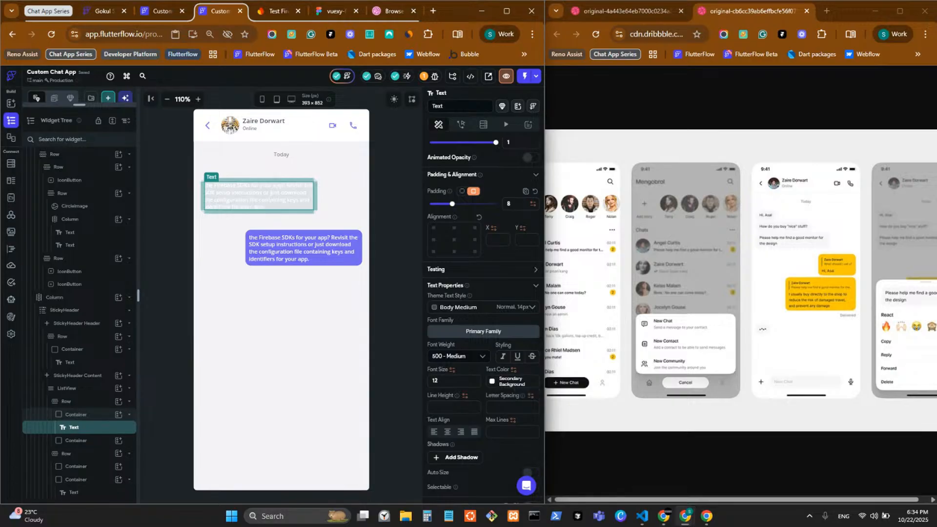
pyautogui.hotkey('alt', 'Tab')
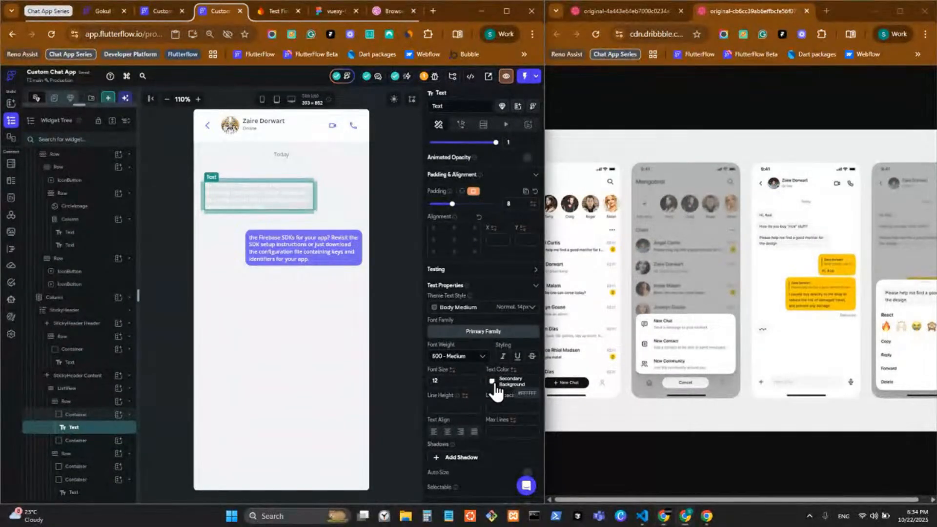
pyautogui.click(494, 383)
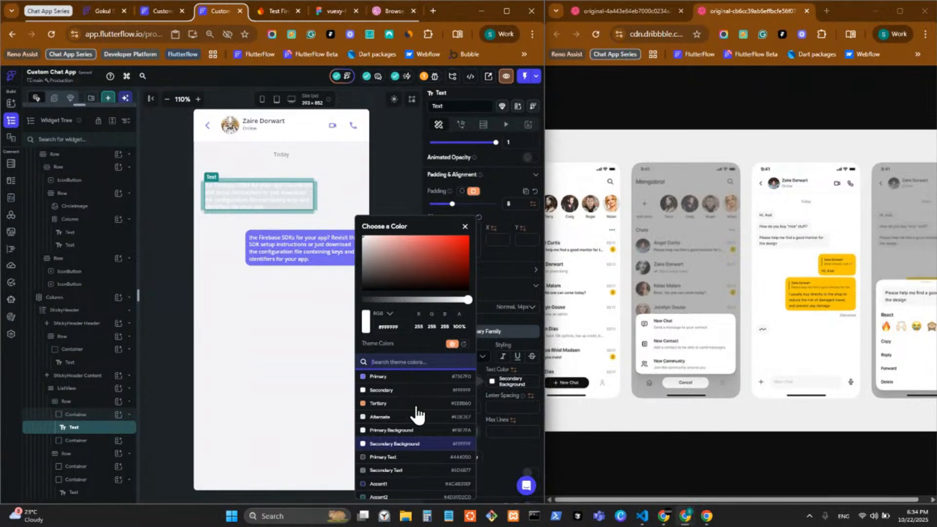
pyautogui.click(404, 458)
pyautogui.click(392, 163)
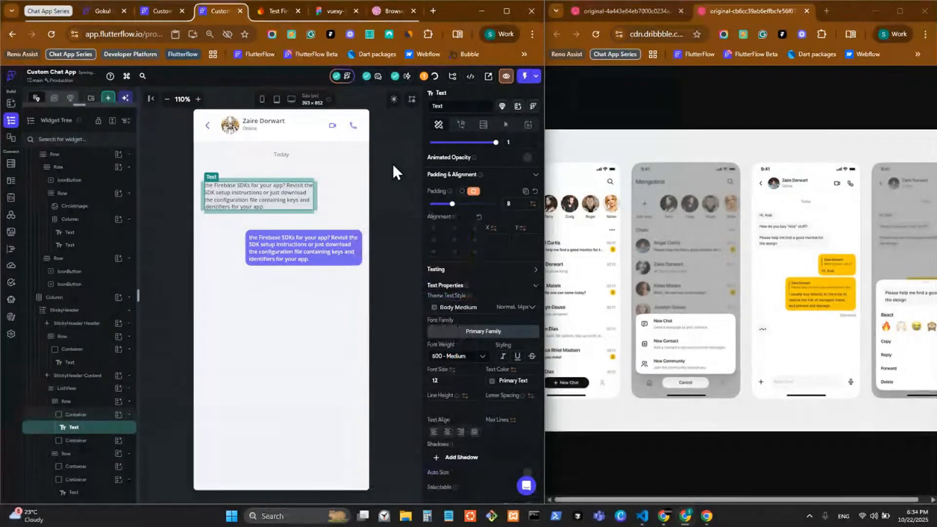
pyautogui.click(370, 190)
pyautogui.click(277, 204)
pyautogui.click(259, 201)
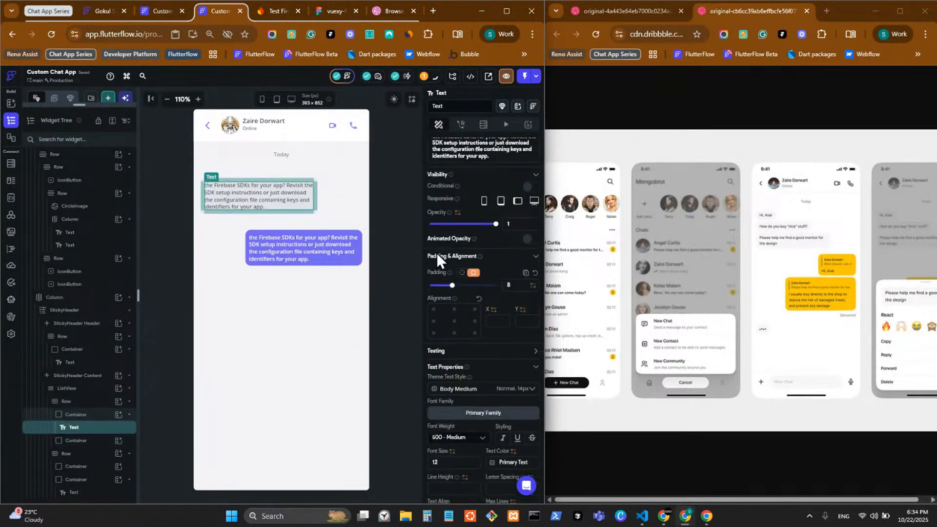
# Replace the upper bubble's text with 'hi' and align its row to the start
pyautogui.hotkey('ctrl', 'a')
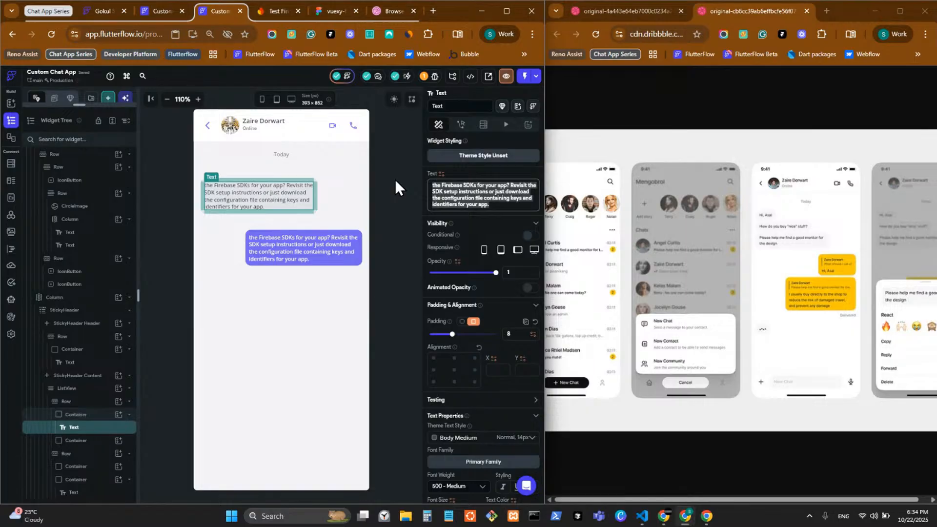
pyautogui.write('h')
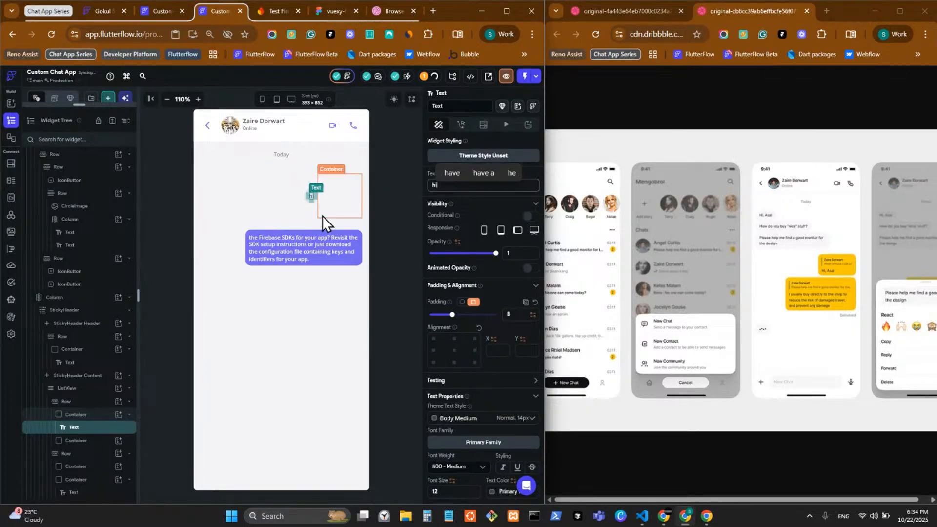
pyautogui.write('i')
pyautogui.click(309, 206)
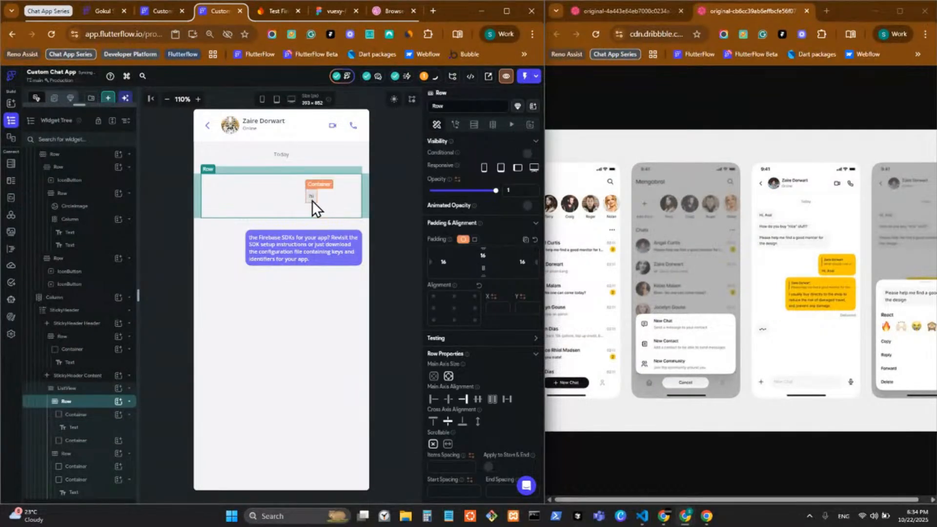
pyautogui.click(433, 399)
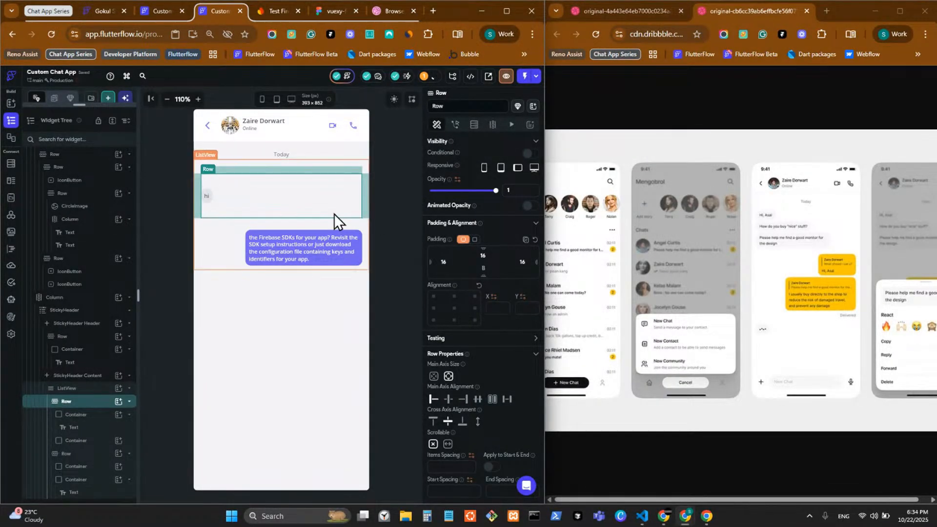
# Try pasting the Firebase sentence into the greeting text, then undo the pastes
pyautogui.click(209, 197)
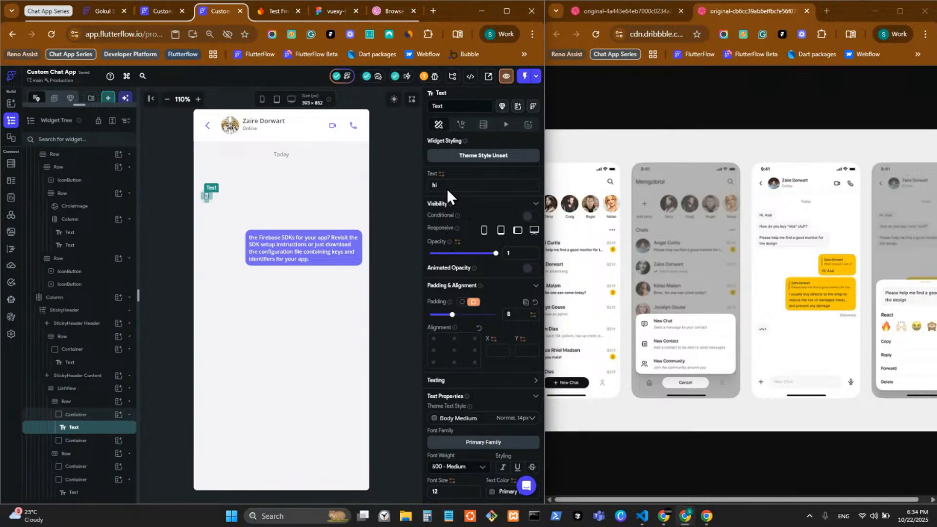
pyautogui.moveTo(441, 184); pyautogui.dragTo(388, 183)
pyautogui.press('super+v')
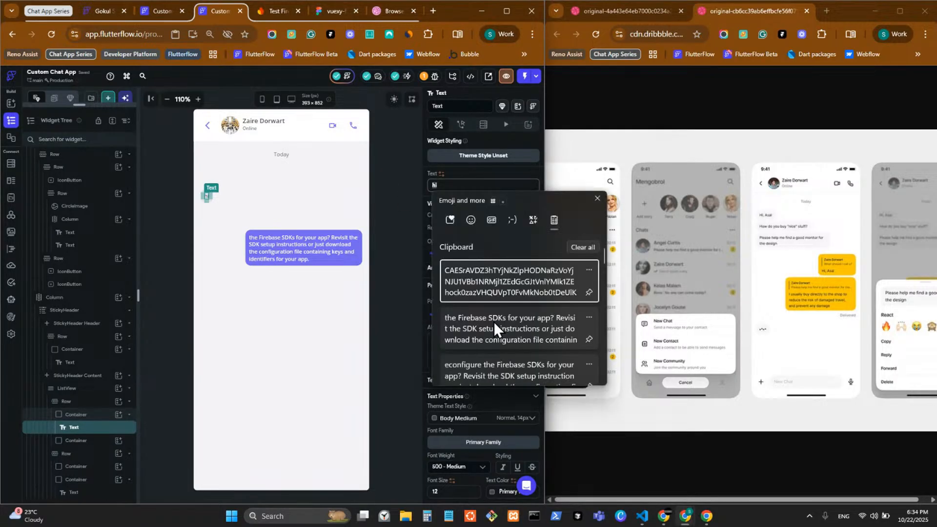
pyautogui.click(485, 330)
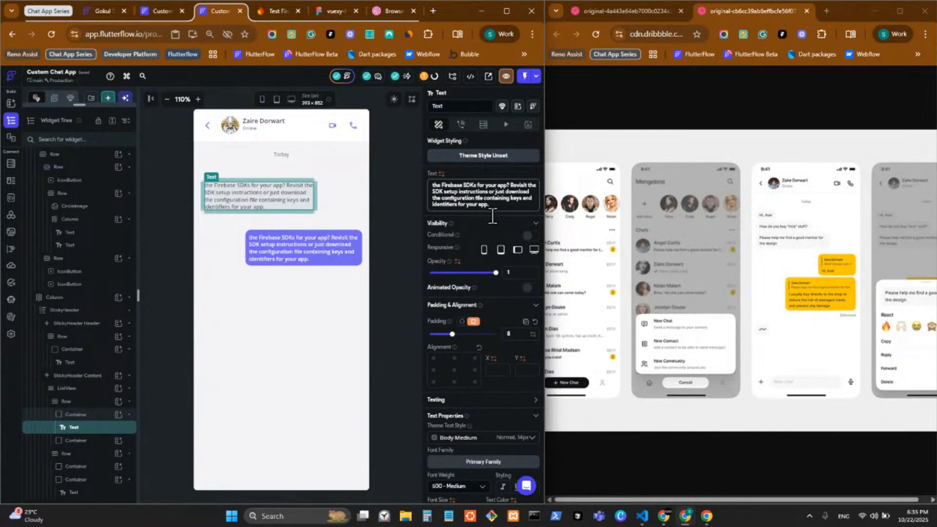
pyautogui.write('the Firebase SDKs for your app? Revisit the SDK setup instructions or just download the configuration file containing keys and identifiers for your app.')
pyautogui.write('the Firebase SDKs for your app? Revisit the SDK setup instructions or just download the configuration file containing keys and identifiers for your app.')
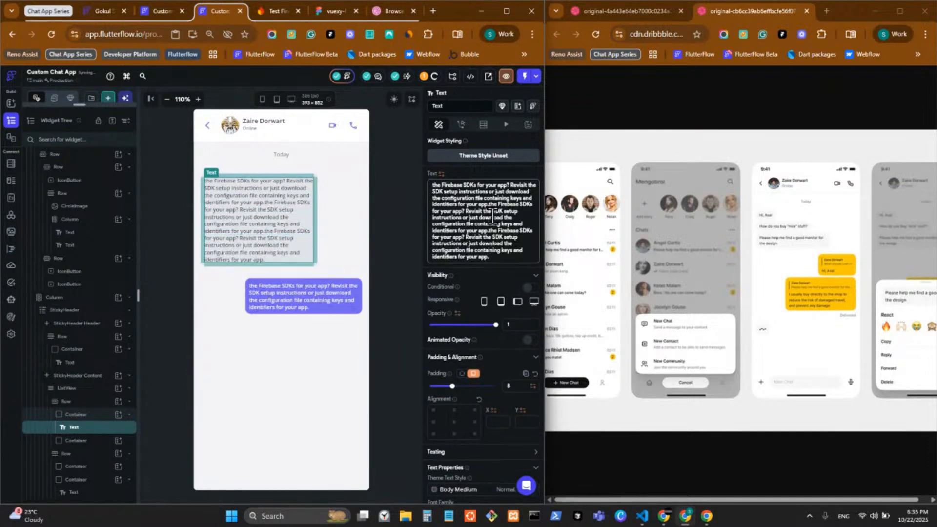
pyautogui.hotkey('ctrl', 'z')
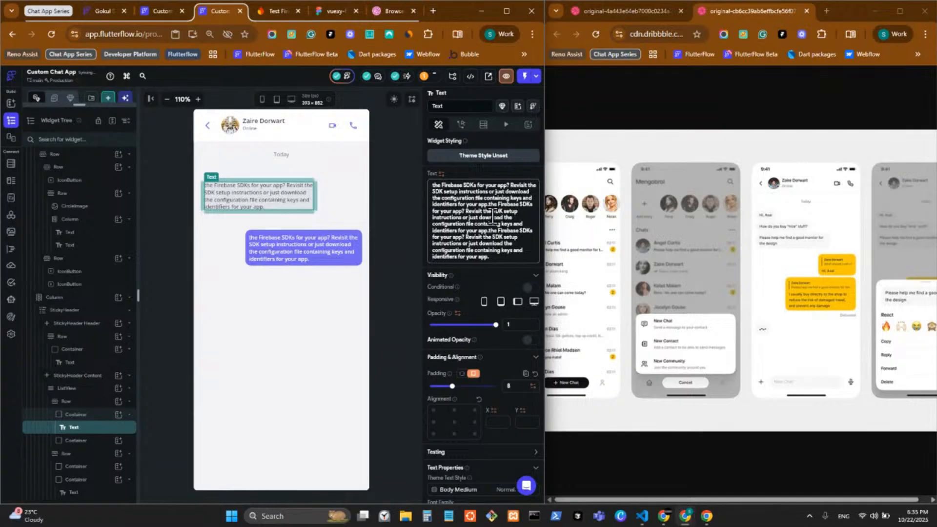
pyautogui.hotkey('ctrl', 'z')
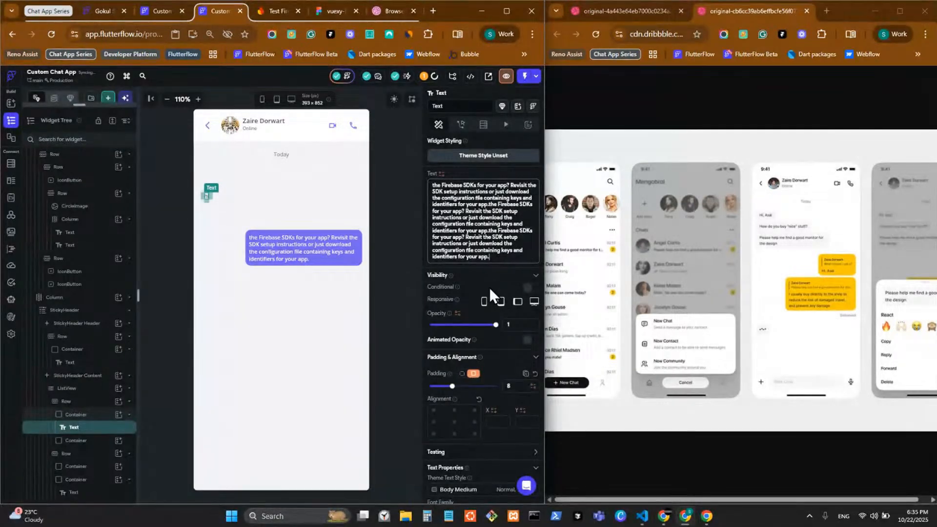
# Change the greeting text to 'Hi,' followed by a person's first name
pyautogui.moveTo(450, 185); pyautogui.dragTo(391, 185)
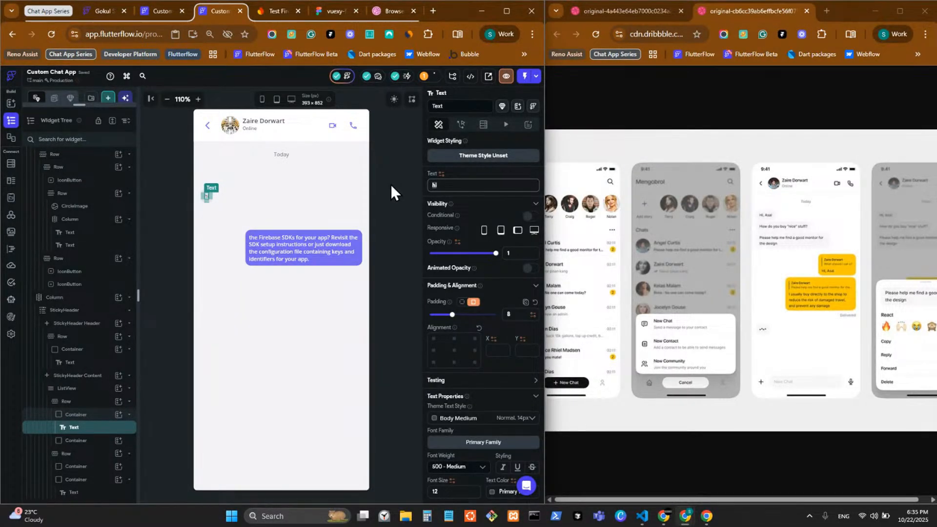
pyautogui.write('H')
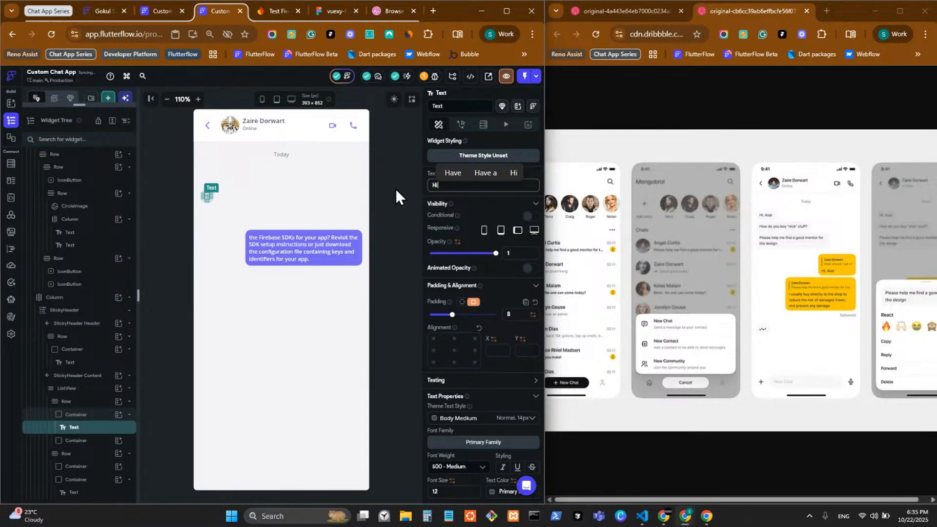
pyautogui.write('i, ')
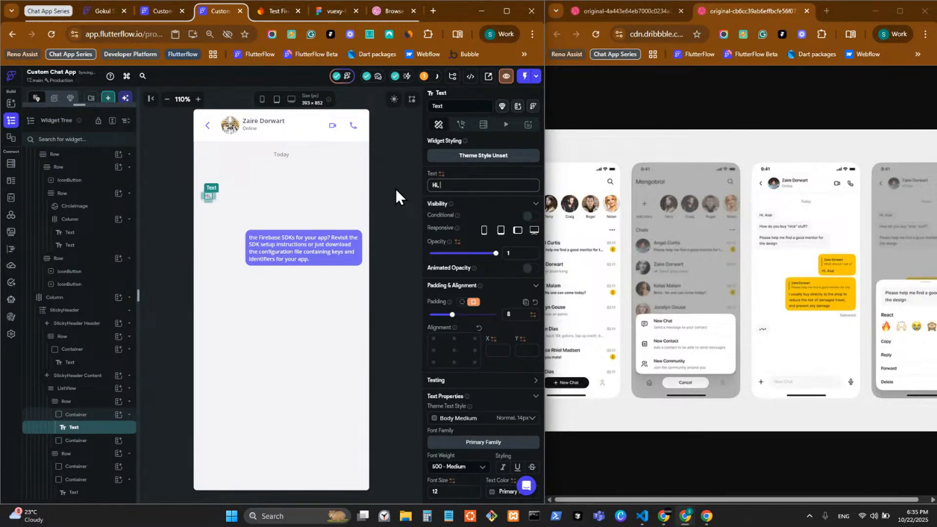
pyautogui.write('Gokul')
pyautogui.hotkey('alt', 'Tab')
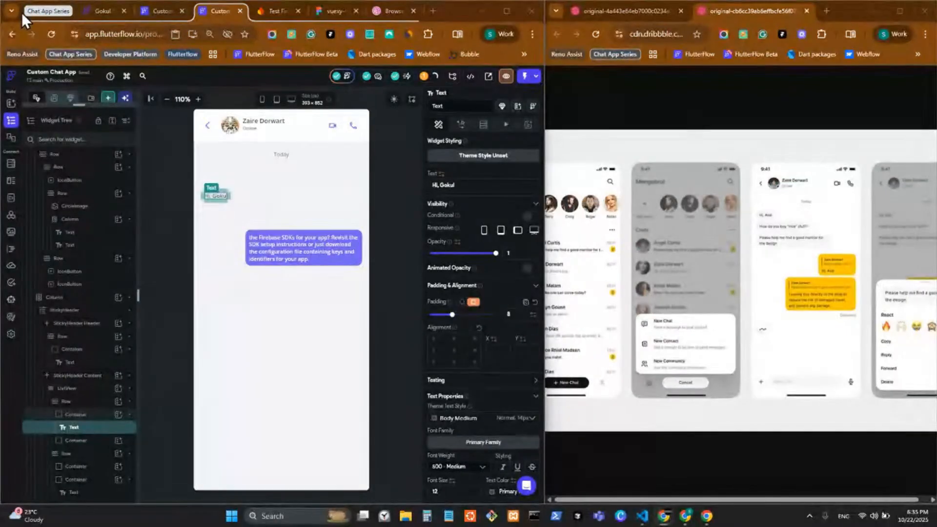
pyautogui.click(376, 226)
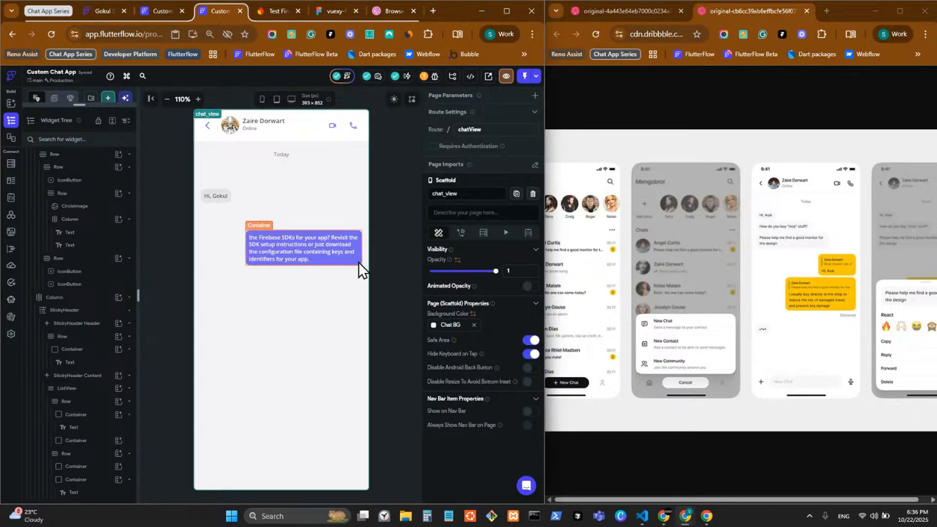
# Select the purple bubble's message Text in the widget tree and bring up its context menu
pyautogui.click(332, 263)
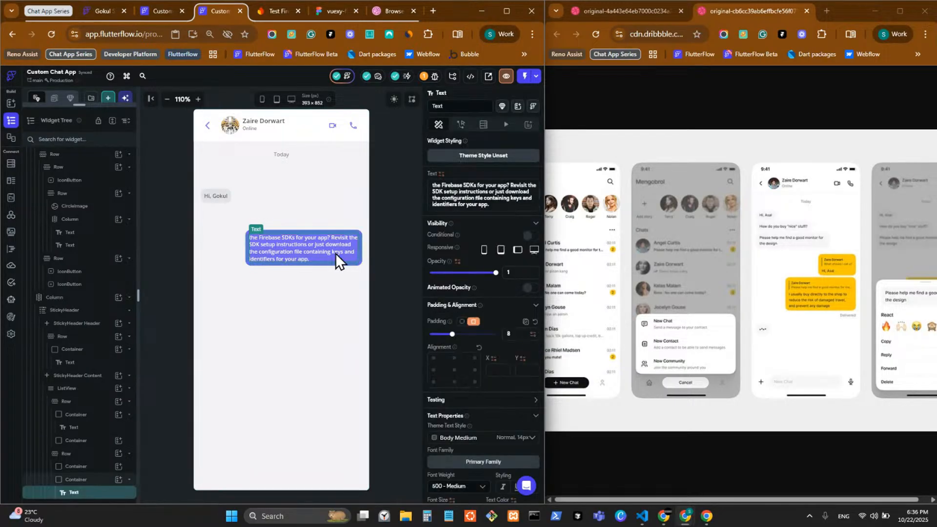
pyautogui.click(101, 479)
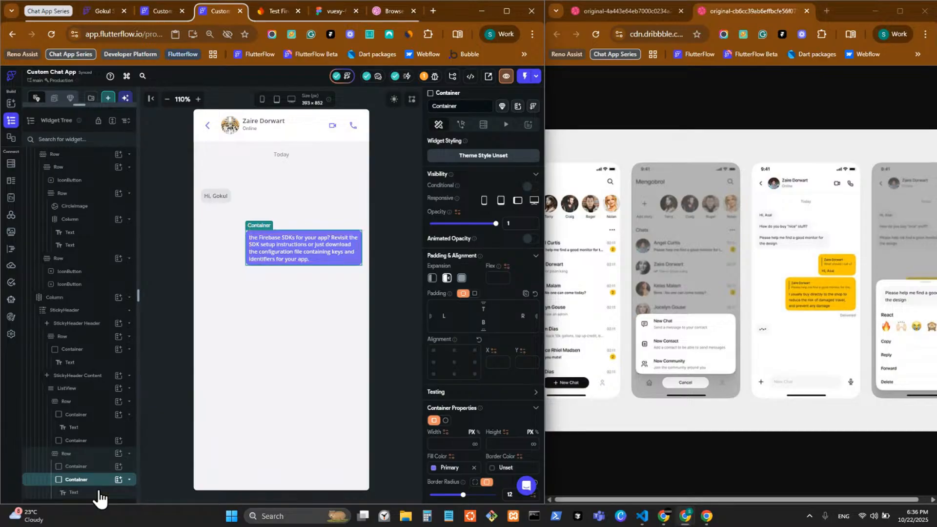
pyautogui.click(100, 493)
pyautogui.rightClick(100, 493)
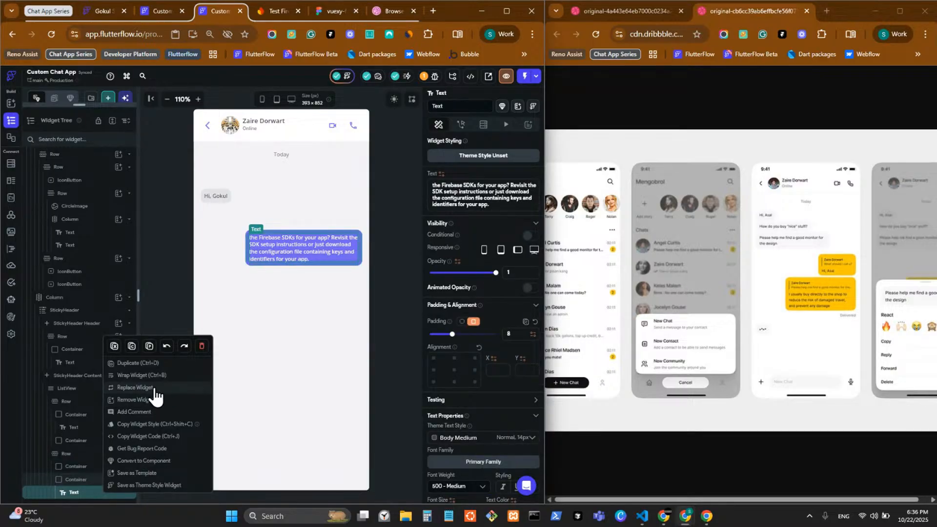
# Wrap the purple bubble's message text in a Column and add a Row below it
pyautogui.click(154, 378)
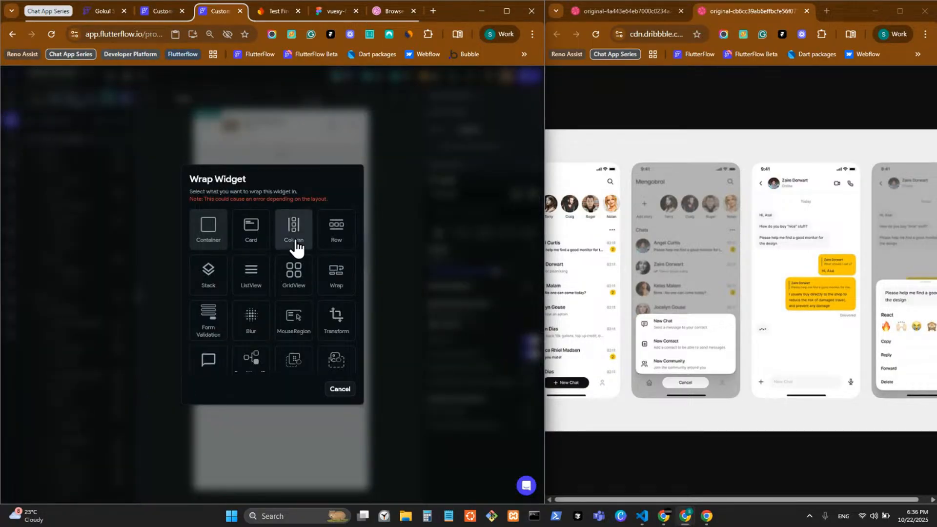
pyautogui.click(296, 277)
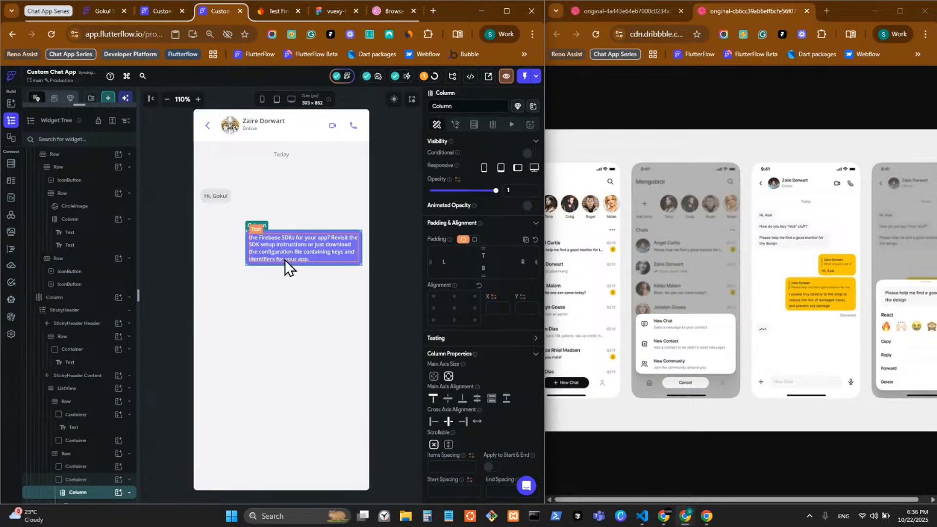
pyautogui.scroll(-1, 117, 487)
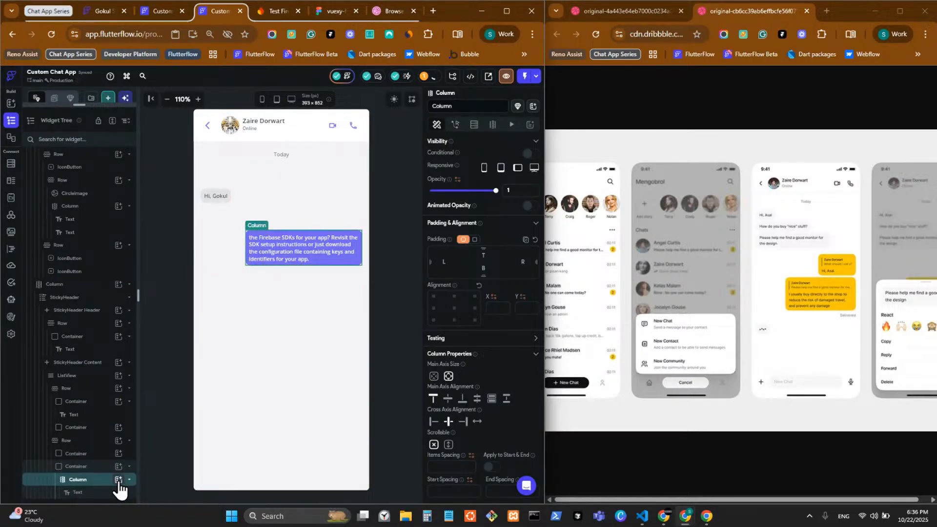
pyautogui.click(118, 479)
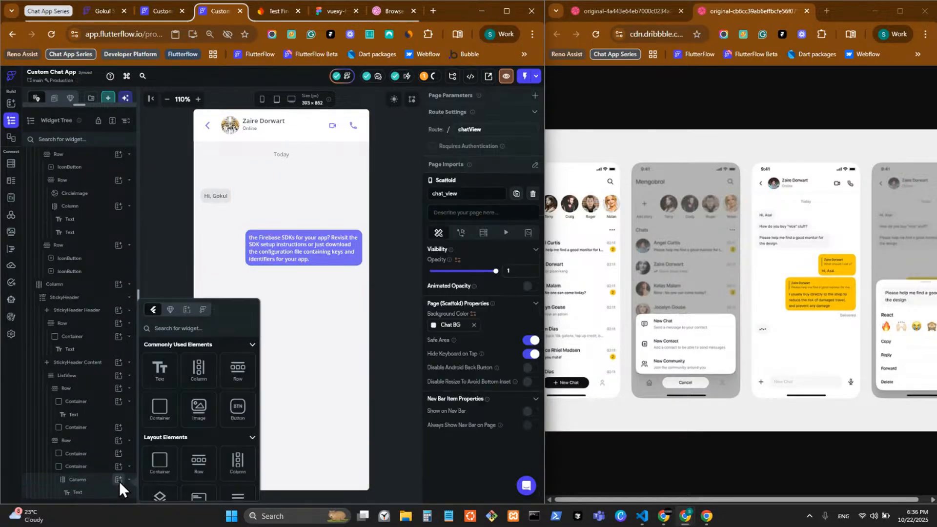
pyautogui.click(239, 386)
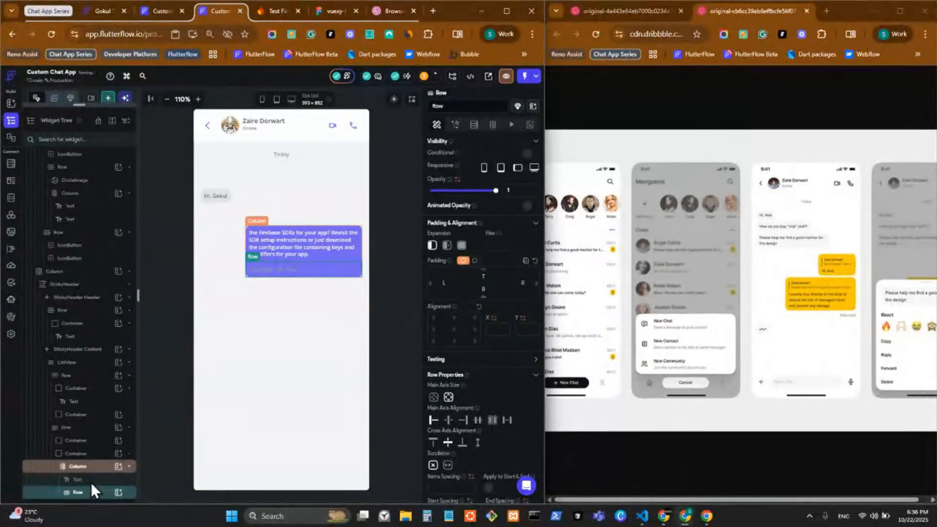
# Wrap the new Row in a Container with uniform padding of 6
pyautogui.scroll(-1, 90, 482)
pyautogui.rightClick(90, 494)
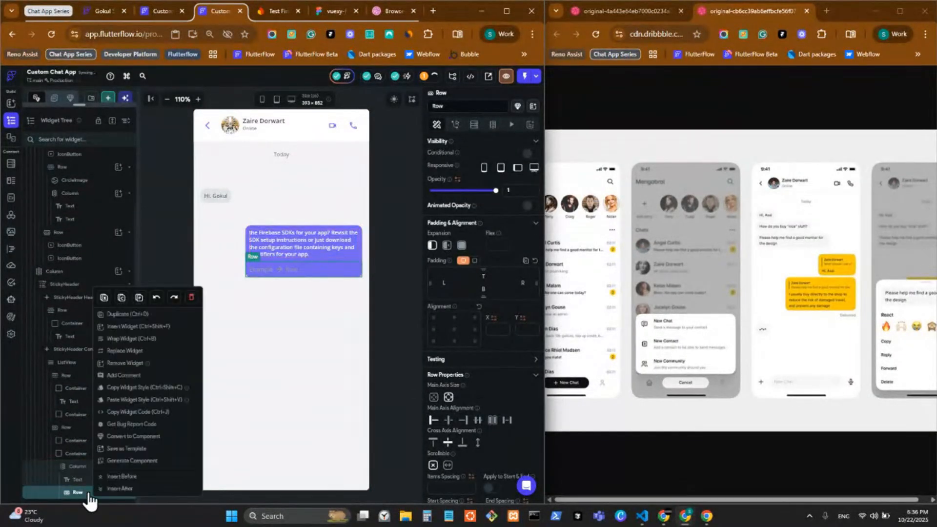
pyautogui.click(130, 338)
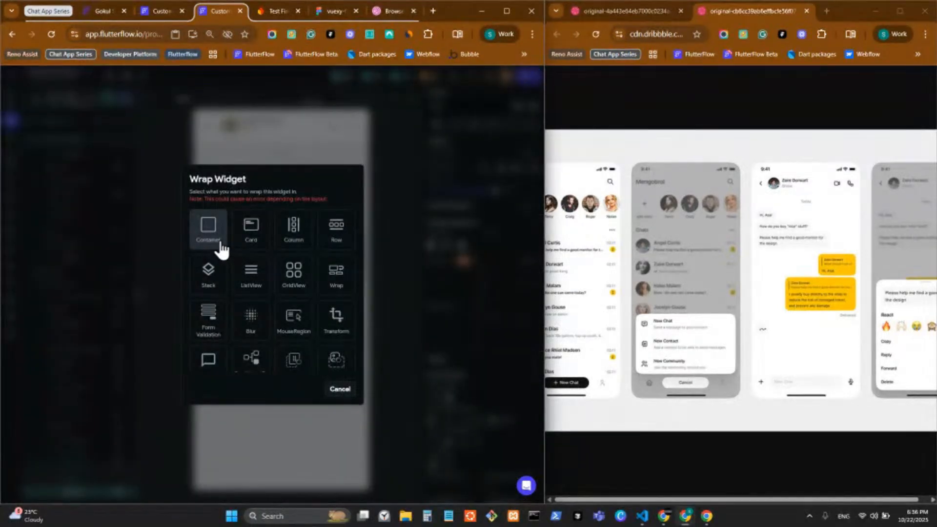
pyautogui.click(220, 243)
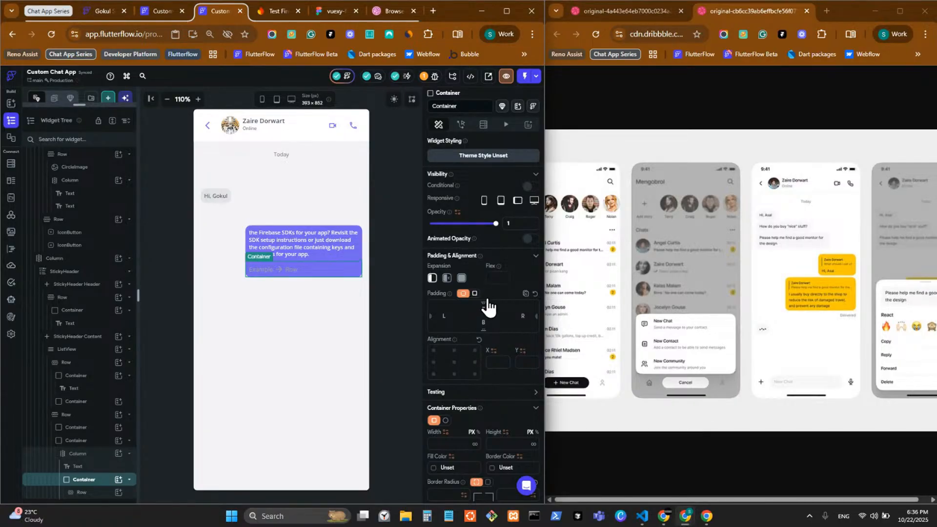
pyautogui.click(475, 294)
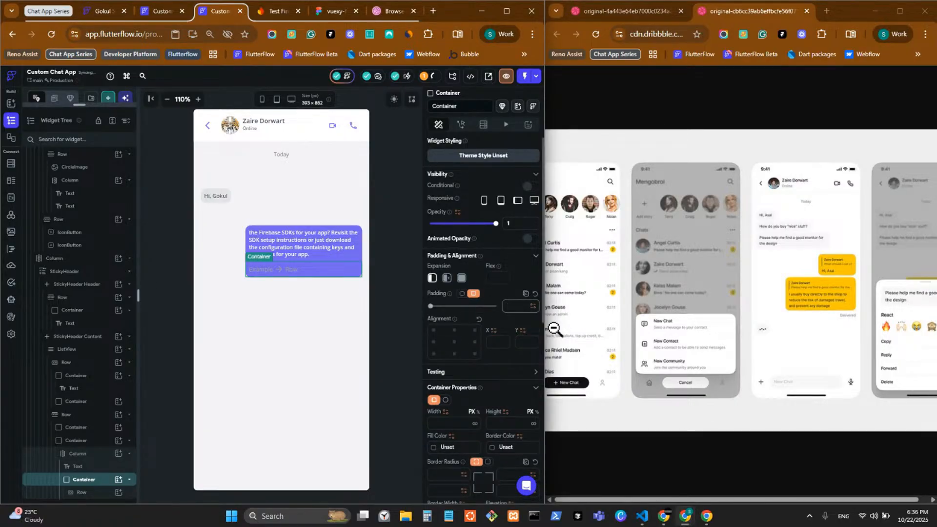
pyautogui.write('4')
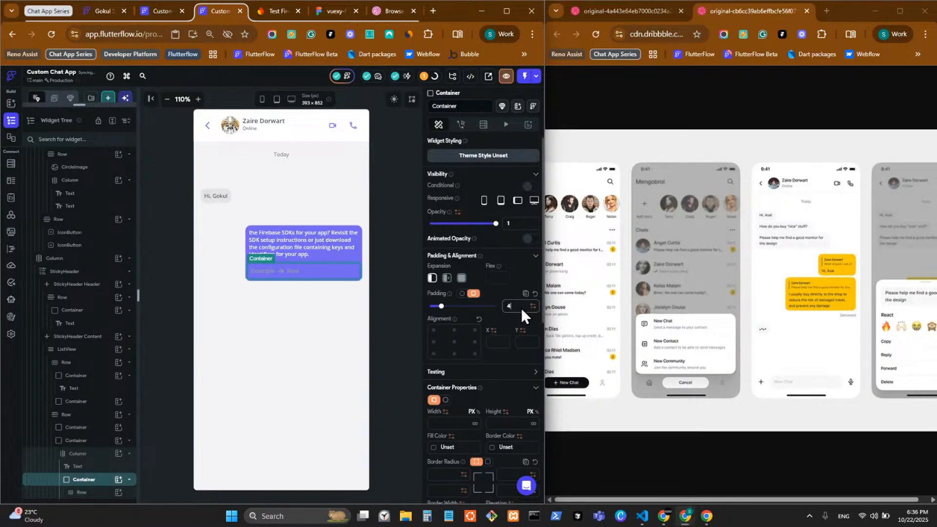
pyautogui.press('BackSpace')
pyautogui.write('6')
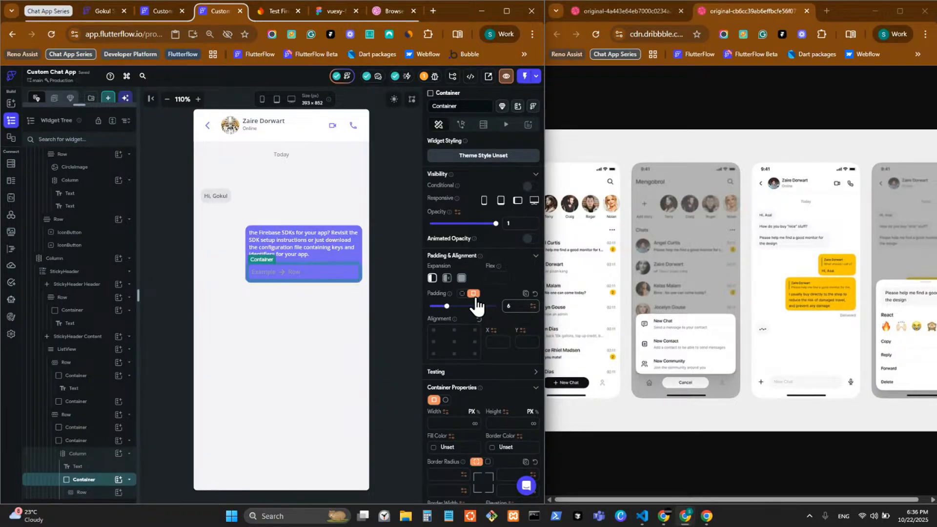
pyautogui.click(82, 492)
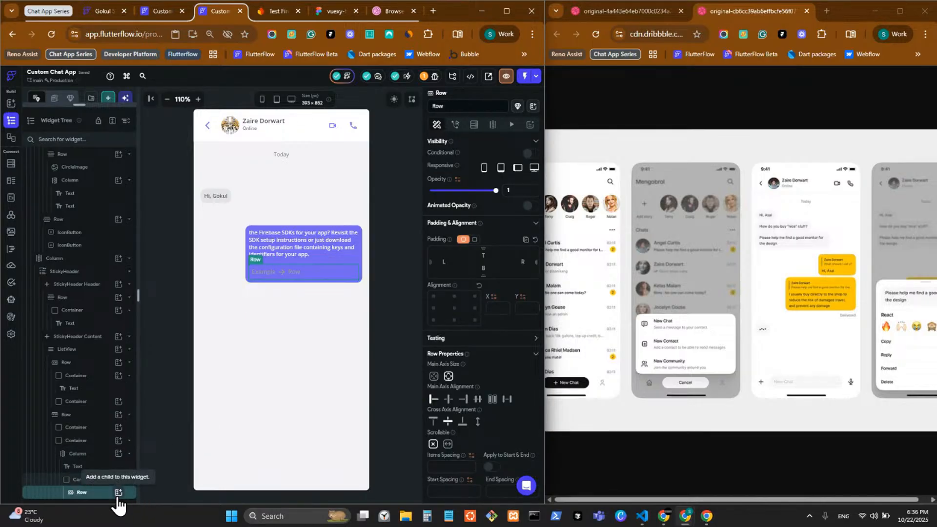
pyautogui.click(118, 492)
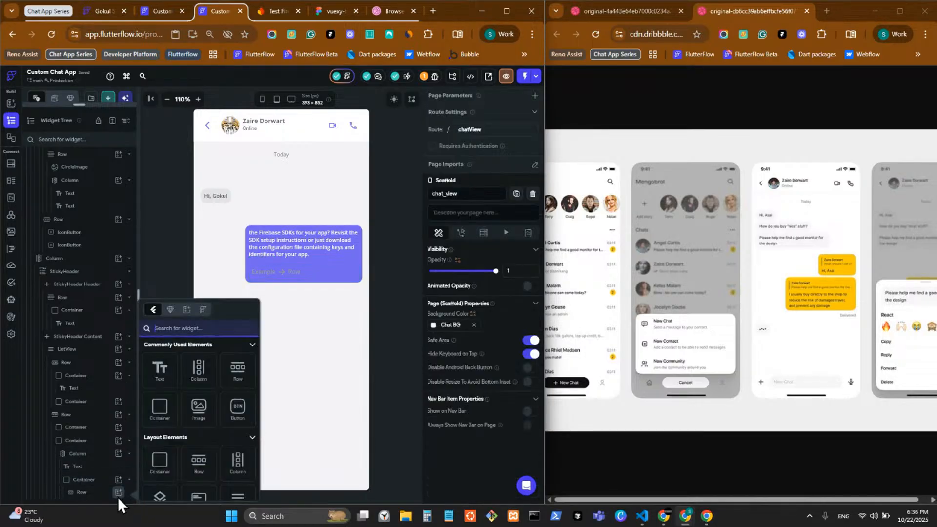
# Add a thin container in the Row, filled Primary Text with height 32
pyautogui.click(162, 421)
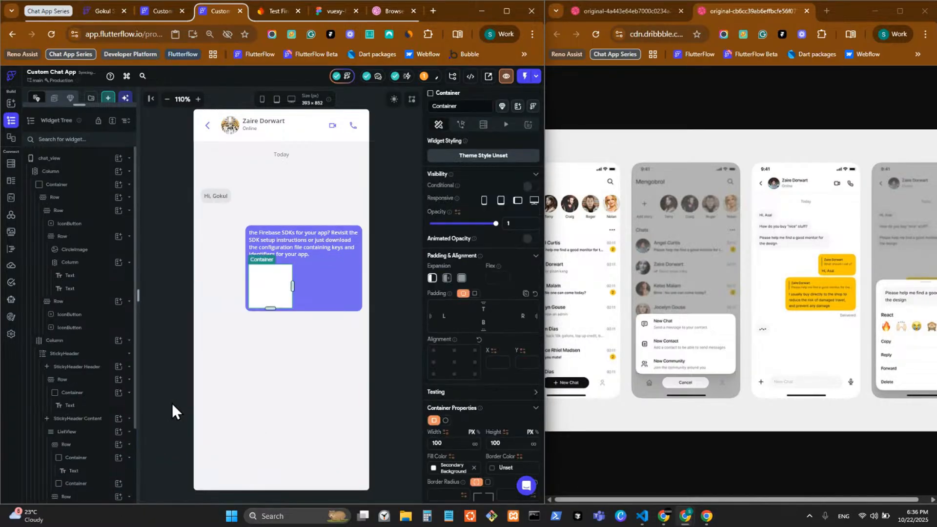
pyautogui.click(458, 441)
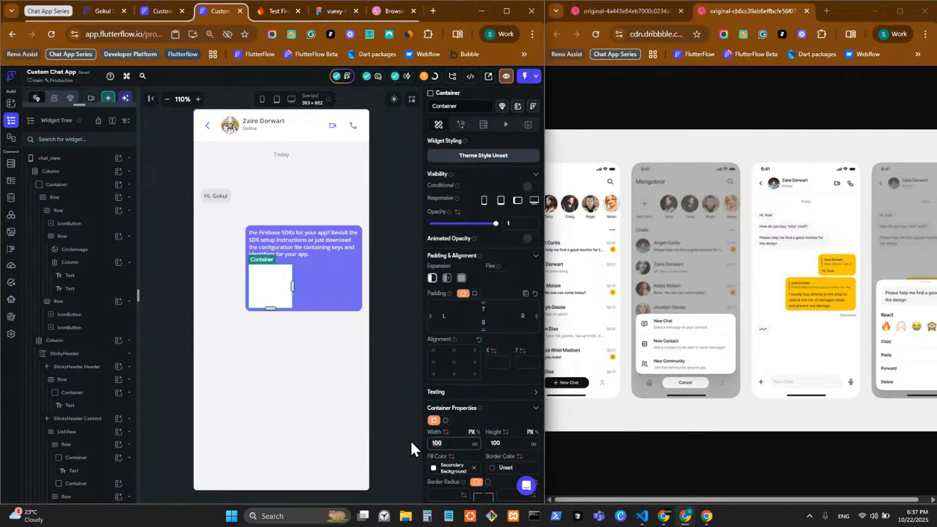
pyautogui.write('2')
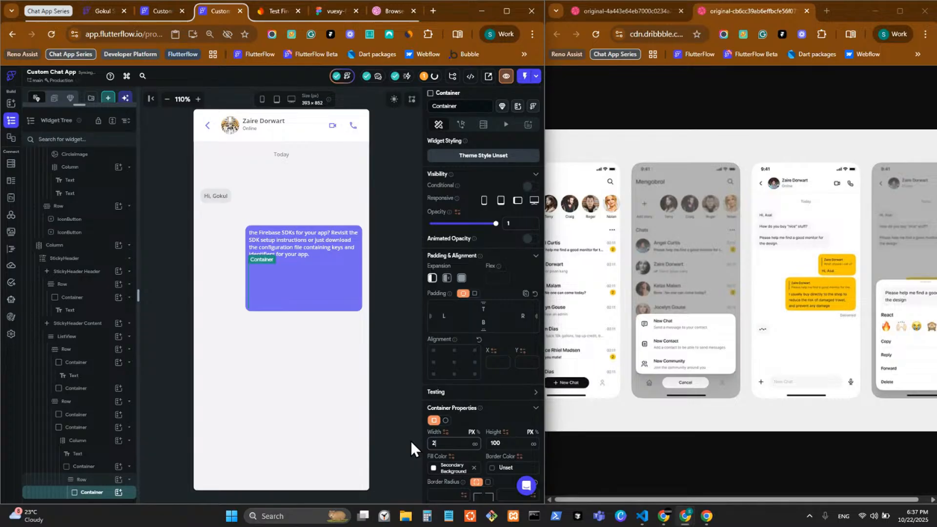
pyautogui.press('BackSpace')
pyautogui.write('1')
pyautogui.click(439, 472)
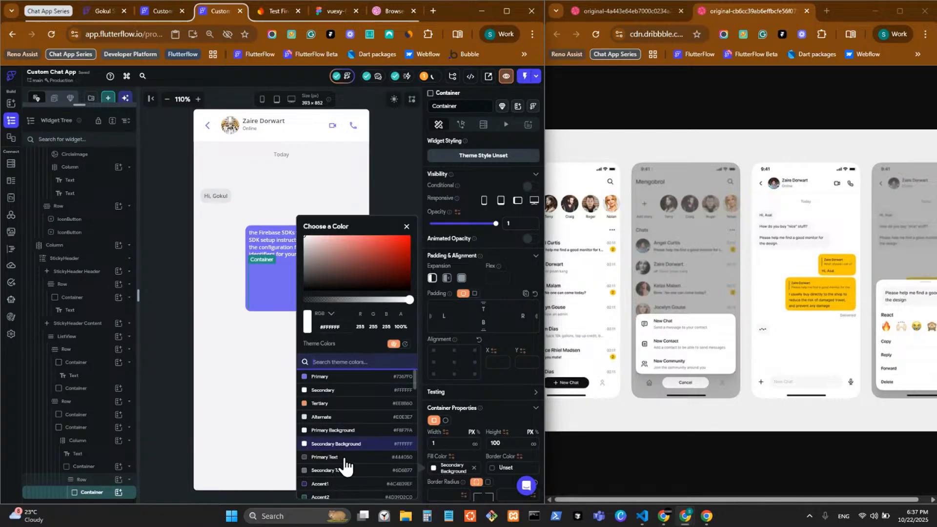
pyautogui.click(345, 459)
pyautogui.click(406, 226)
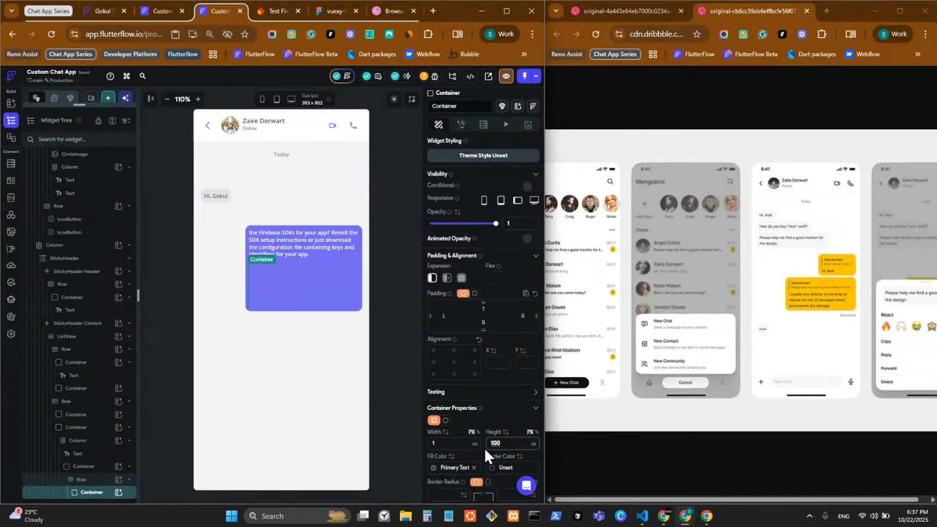
pyautogui.write('4')
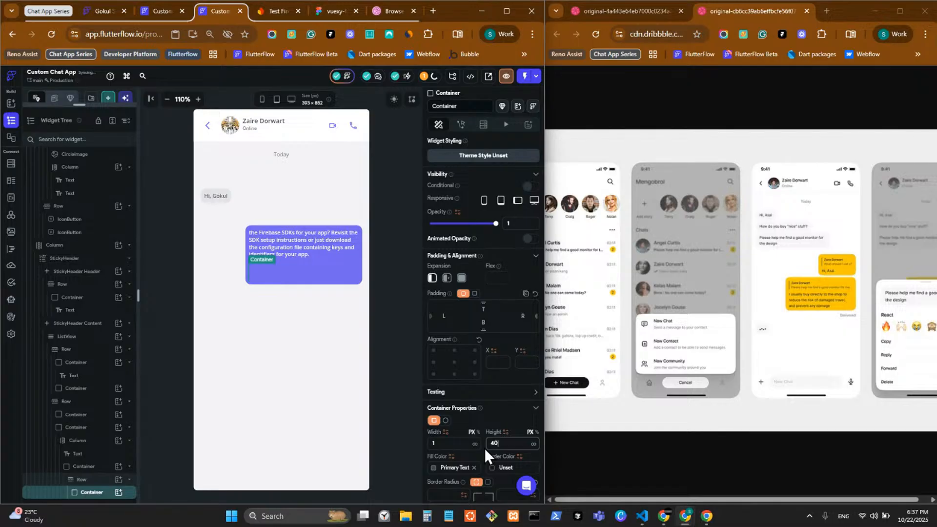
pyautogui.press('BackSpace')
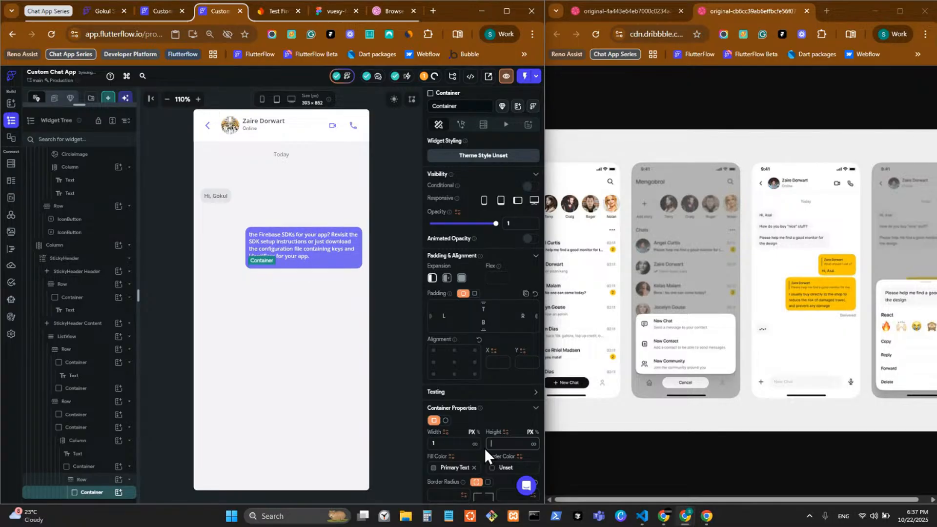
pyautogui.write('32')
# Give the Row's parent container per-side padding: left and right 10, top and bottom 6
pyautogui.click(399, 327)
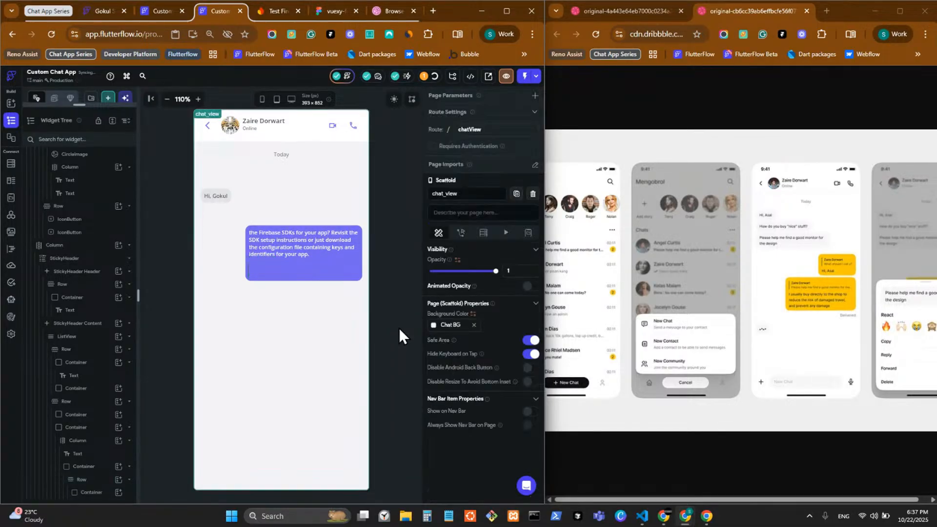
pyautogui.click(268, 273)
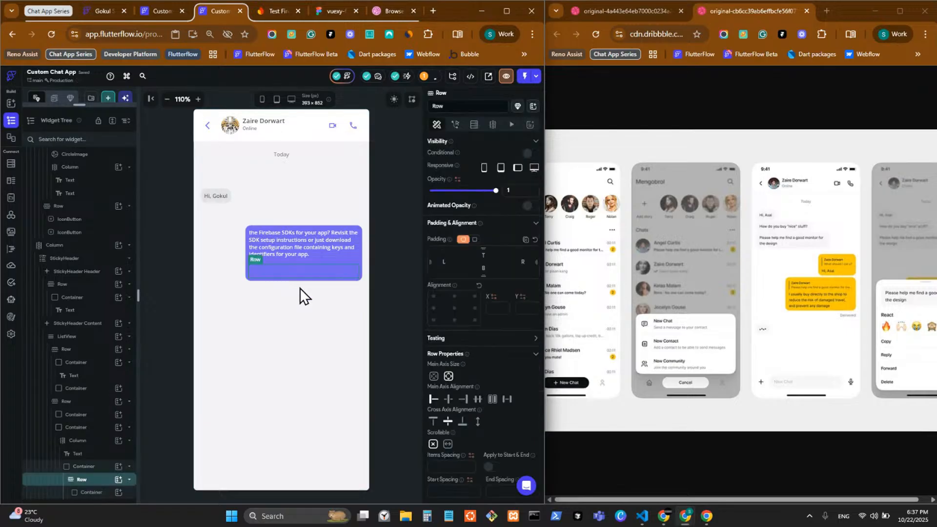
pyautogui.click(100, 467)
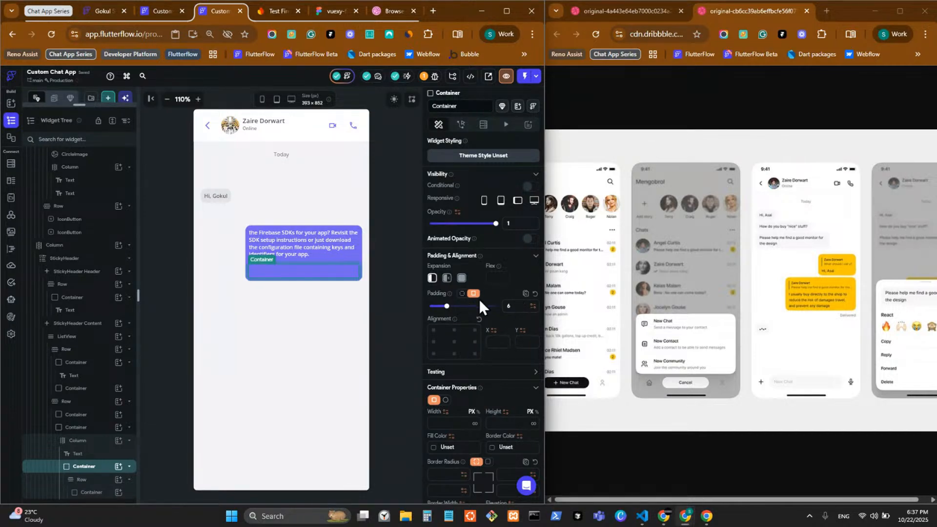
pyautogui.click(462, 293)
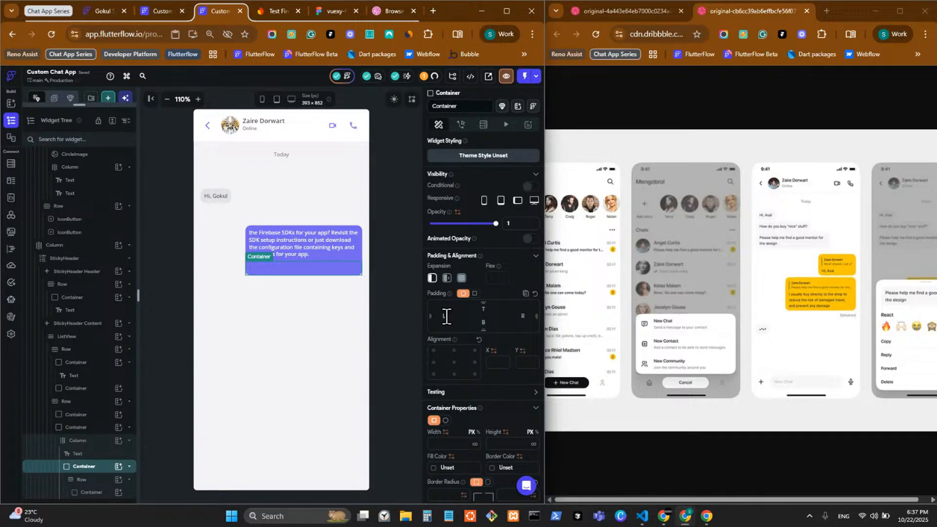
pyautogui.click(446, 316)
pyautogui.write('12')
pyautogui.press('BackSpace')
pyautogui.write('0')
pyautogui.click(526, 316)
pyautogui.write('10')
pyautogui.write('6')
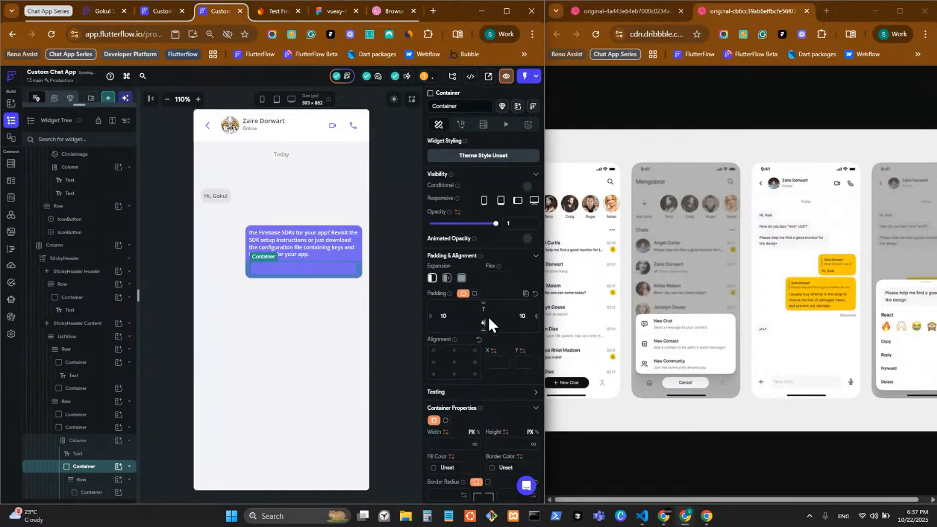
pyautogui.click(487, 309)
pyautogui.write('3')
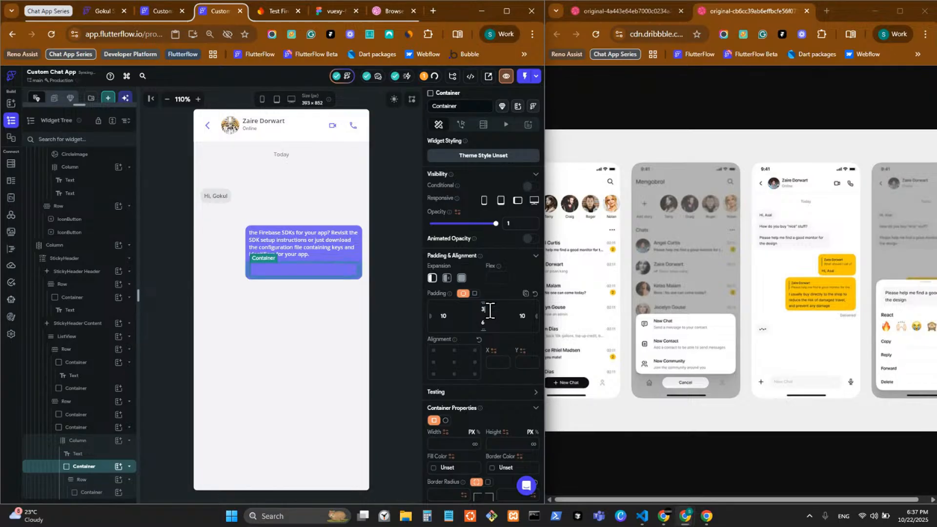
pyautogui.press('BackSpace')
pyautogui.write('6')
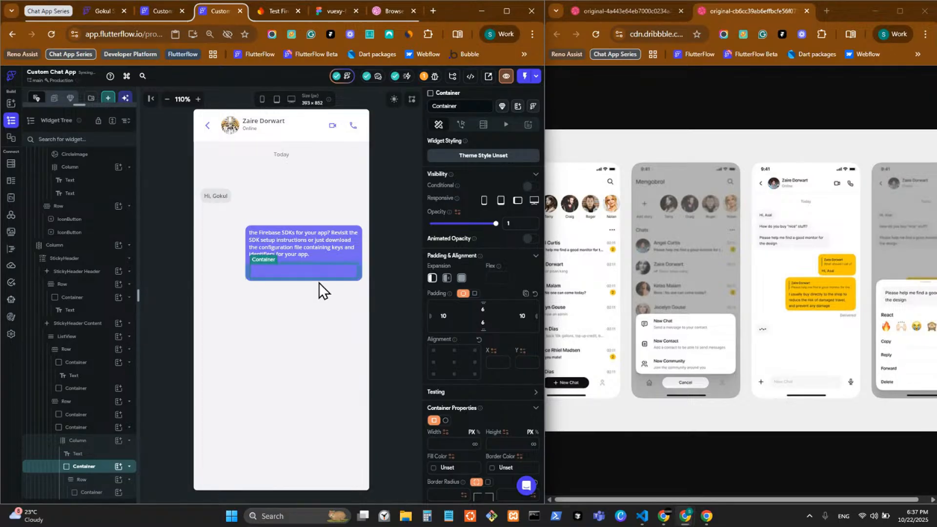
pyautogui.click(316, 276)
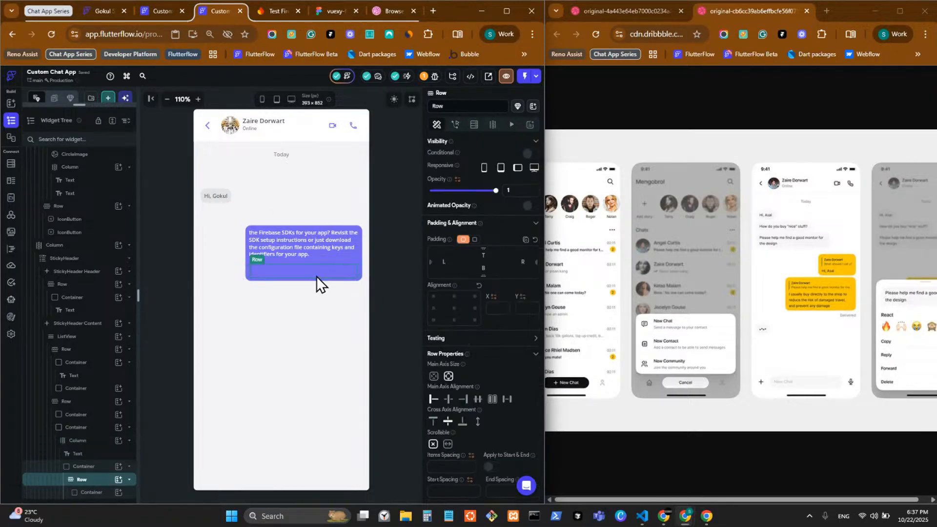
pyautogui.click(105, 468)
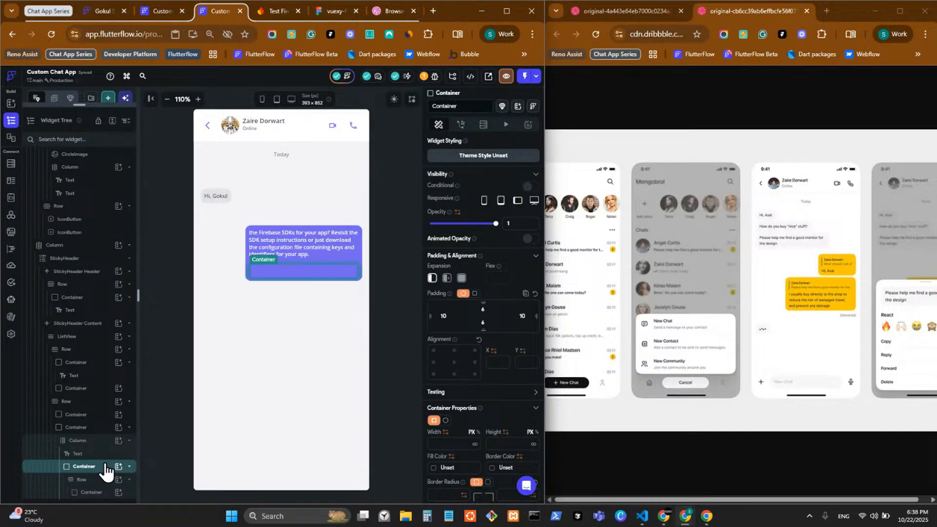
# Move the reply container above the message text and give it top padding 10
pyautogui.hotkey('ctrl', 'Up')
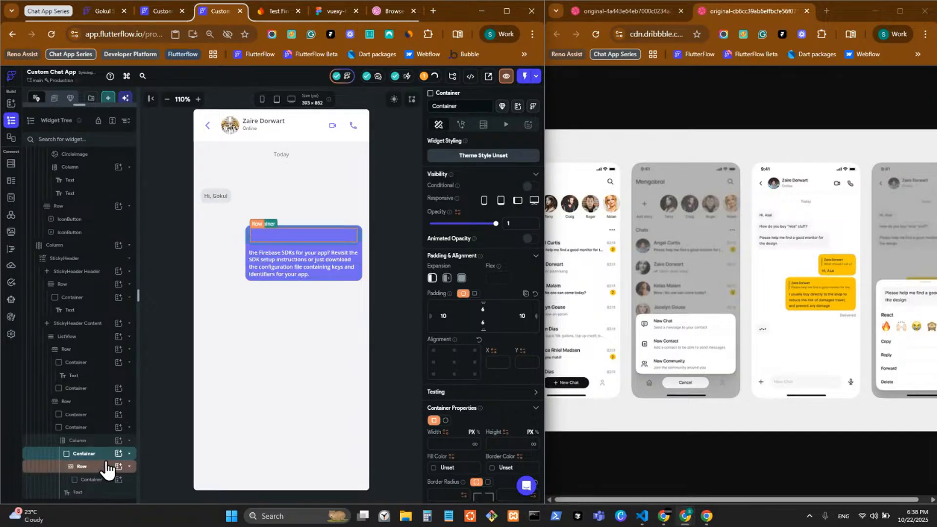
pyautogui.press('Up')
pyautogui.click(403, 255)
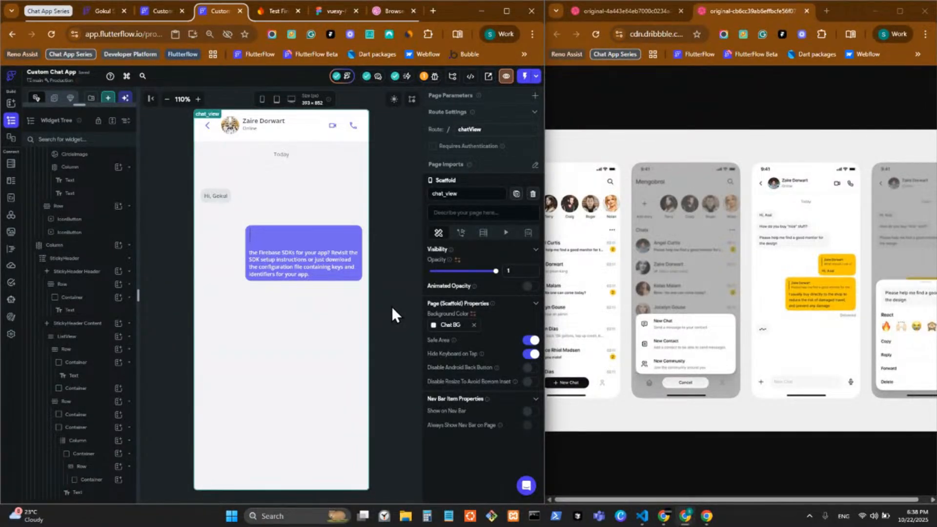
pyautogui.click(305, 238)
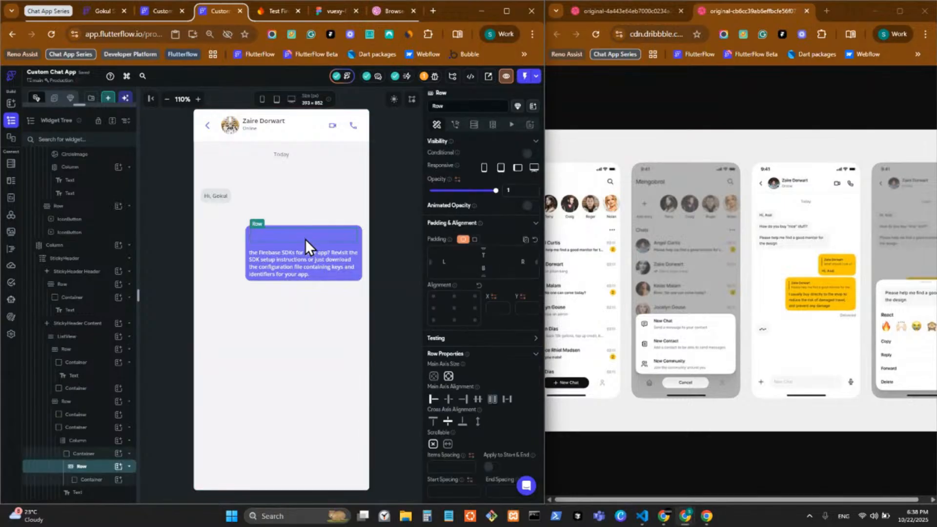
pyautogui.click(99, 454)
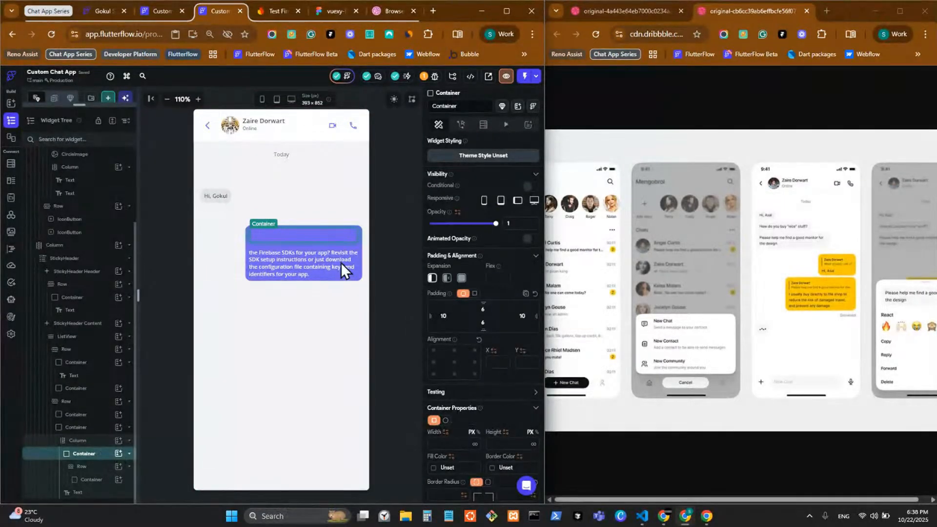
pyautogui.click(474, 293)
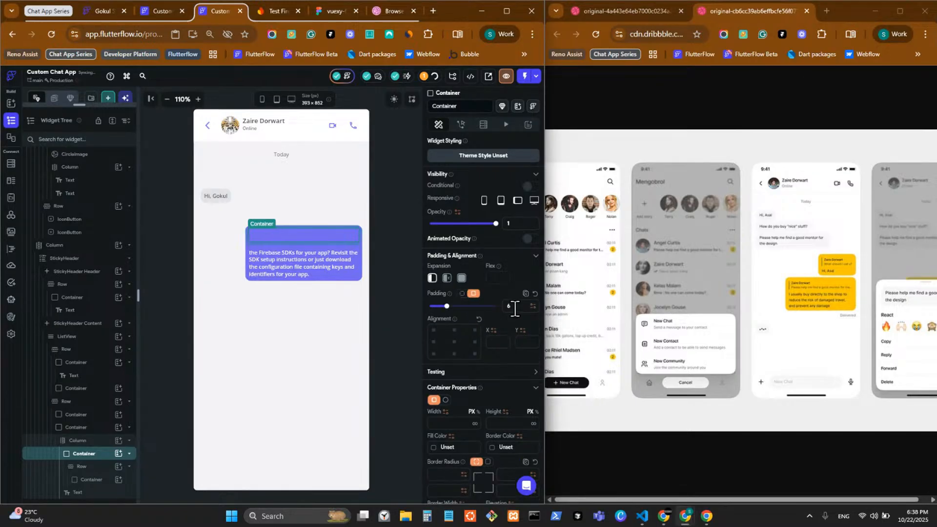
pyautogui.click(462, 294)
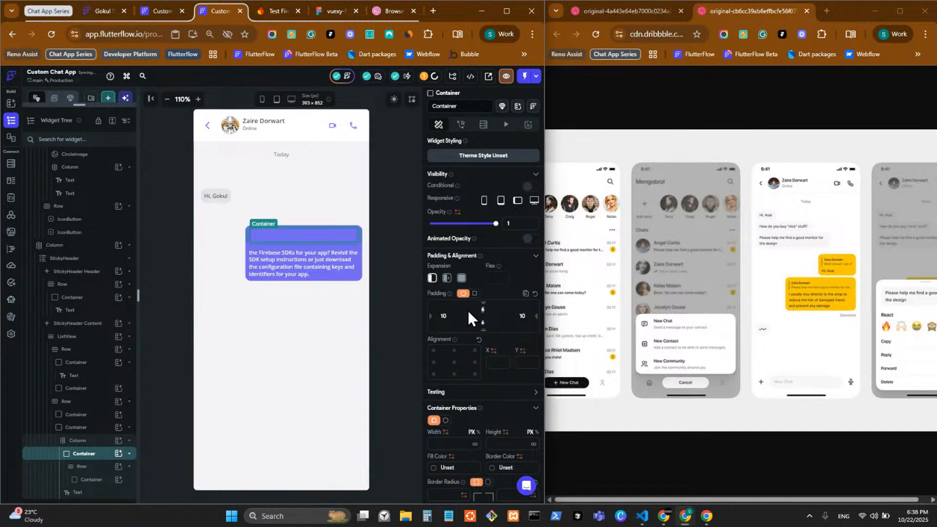
pyautogui.write('10')
pyautogui.click(394, 260)
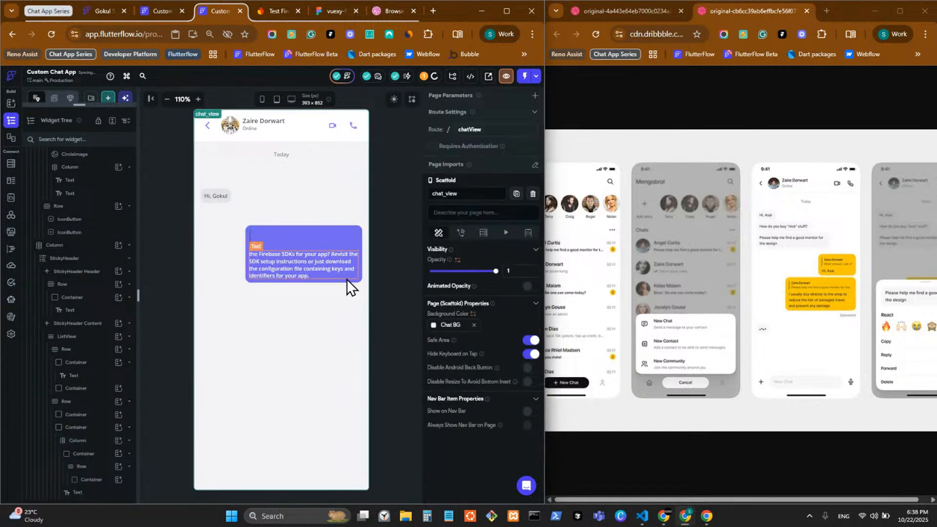
# Give the message text per-side padding with 8 on the bottom
pyautogui.click(298, 251)
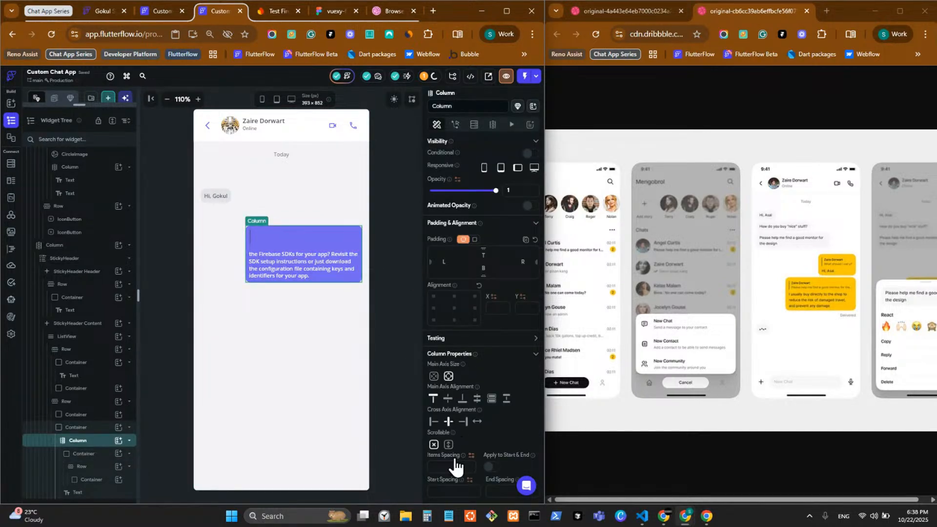
pyautogui.click(296, 254)
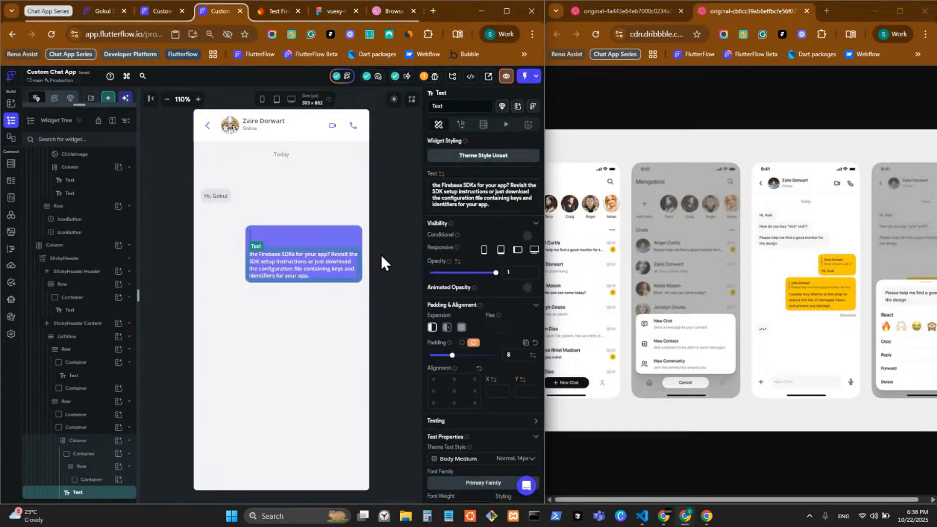
pyautogui.click(380, 256)
pyautogui.click(317, 266)
pyautogui.click(461, 342)
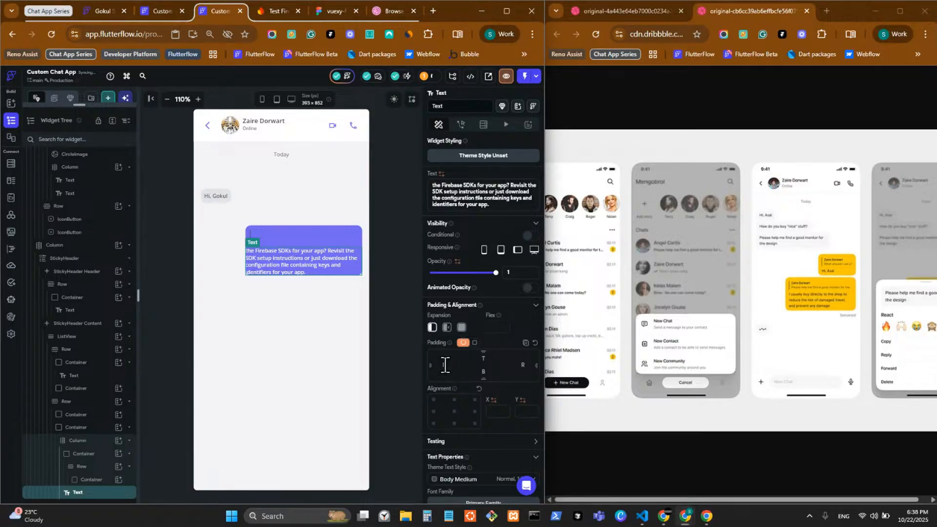
pyautogui.write('8')
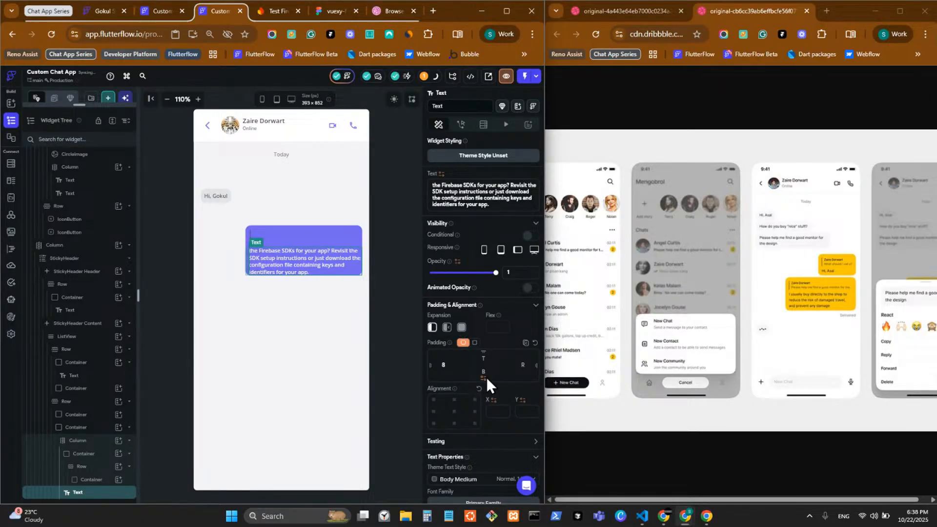
pyautogui.press('Tab')
pyautogui.press('Tab')
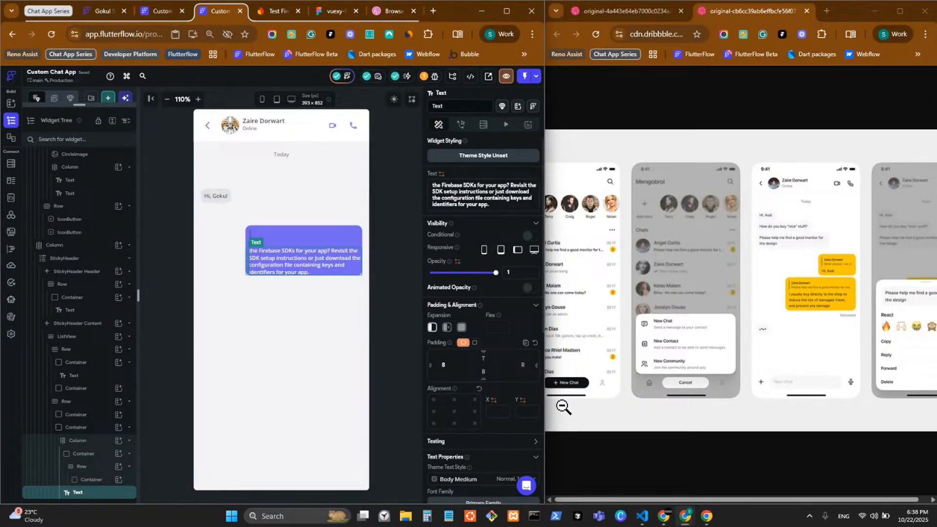
pyautogui.write('8')
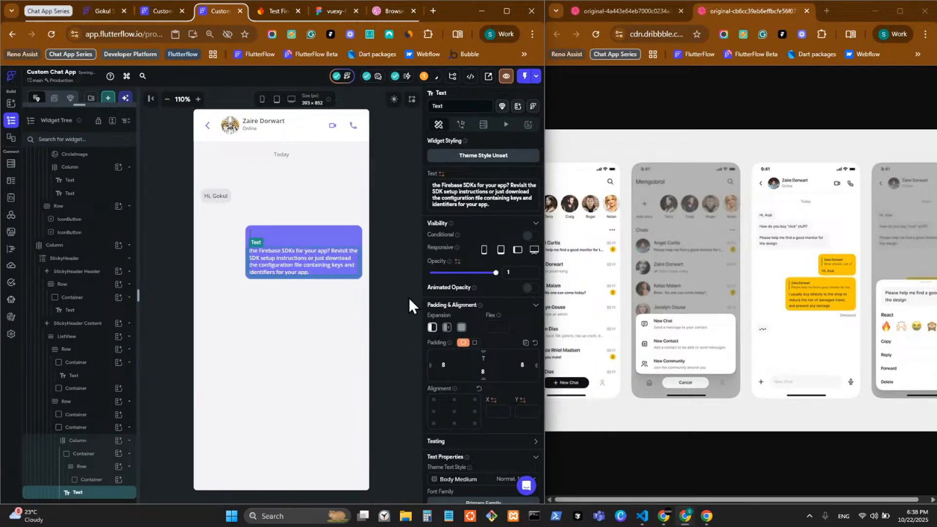
pyautogui.click(393, 282)
# Remove the reply container's bottom padding and switch the message text to uniform padding
pyautogui.click(295, 238)
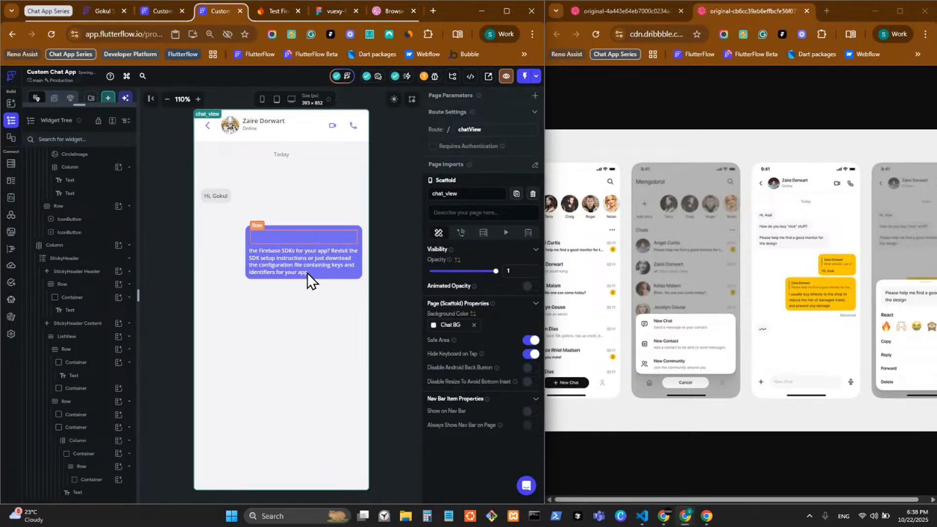
pyautogui.click(95, 453)
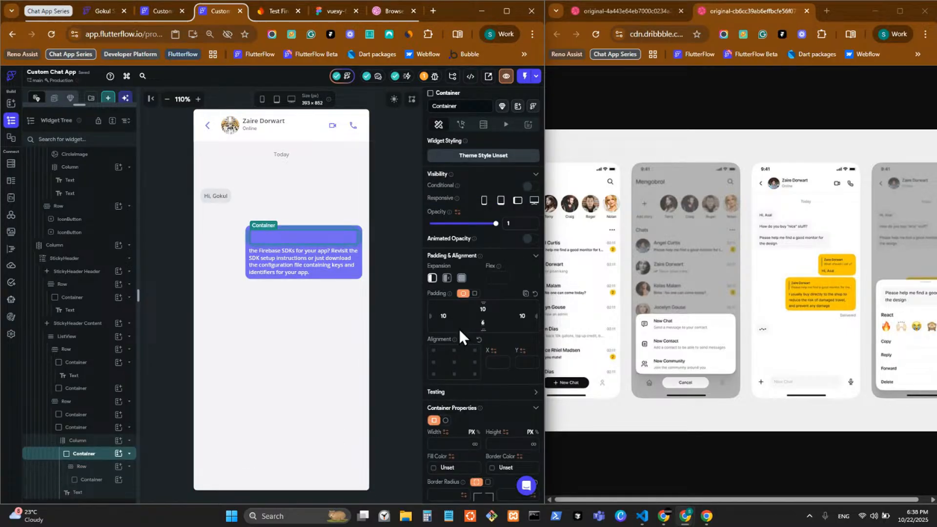
pyautogui.press('BackSpace')
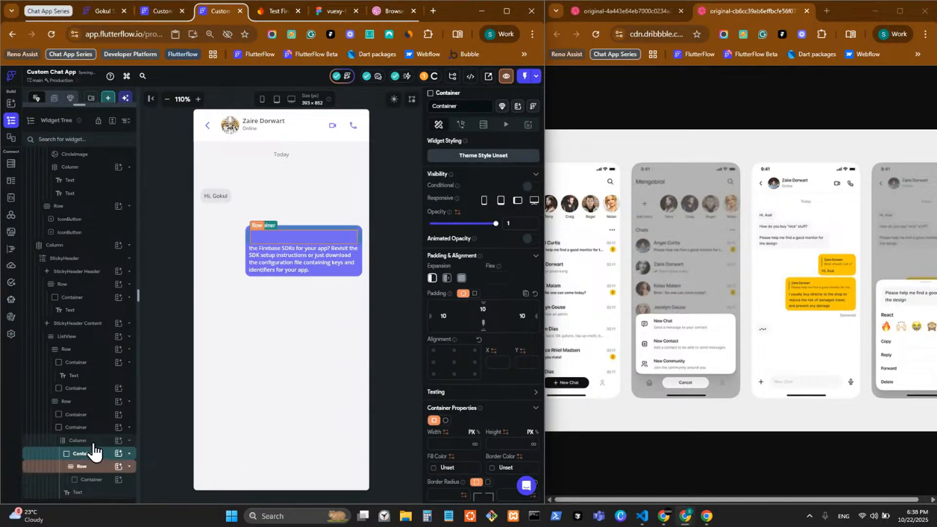
pyautogui.click(101, 493)
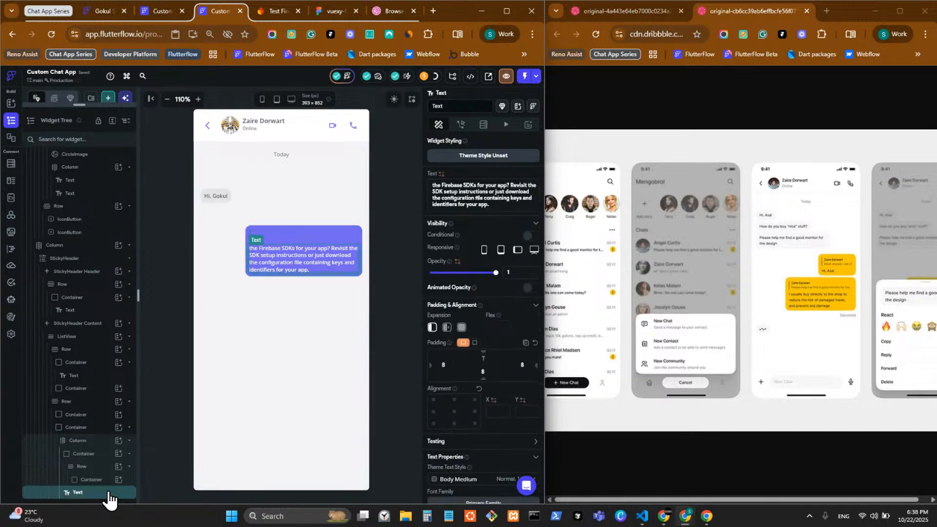
pyautogui.click(474, 342)
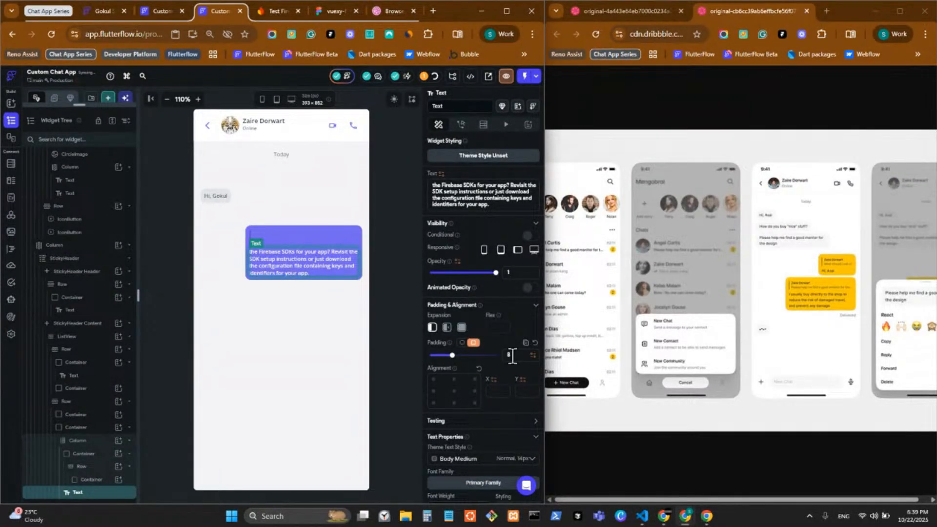
pyautogui.click(396, 268)
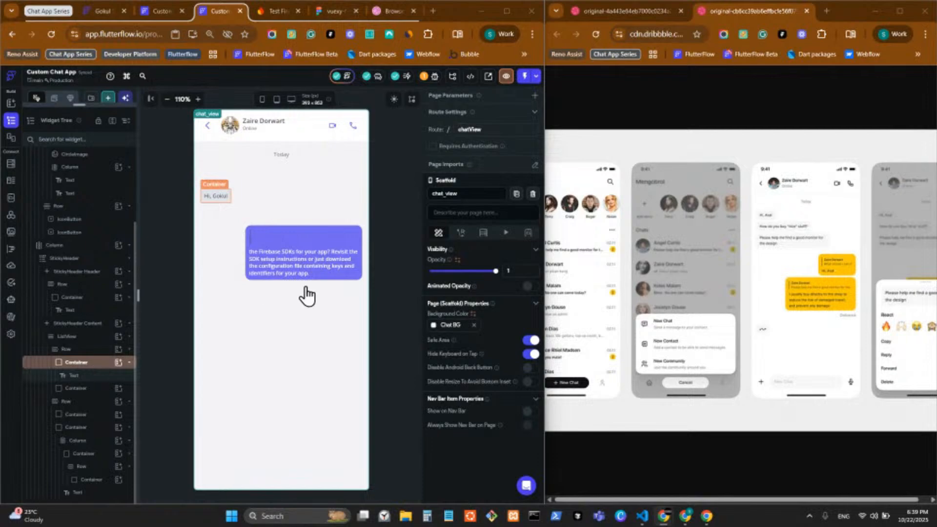
# Adjust the quote bar's width so it measures 1.5 by 32 in Primary Text
pyautogui.click(105, 481)
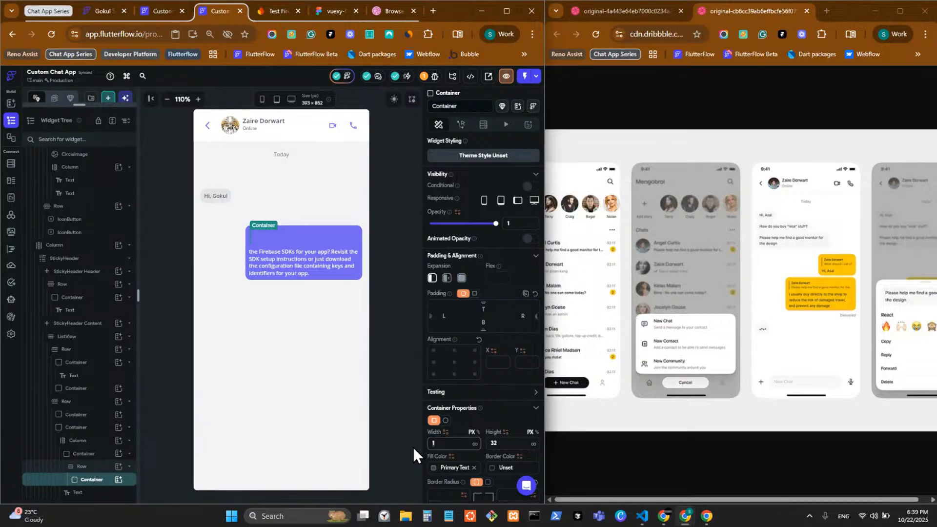
pyautogui.click(396, 318)
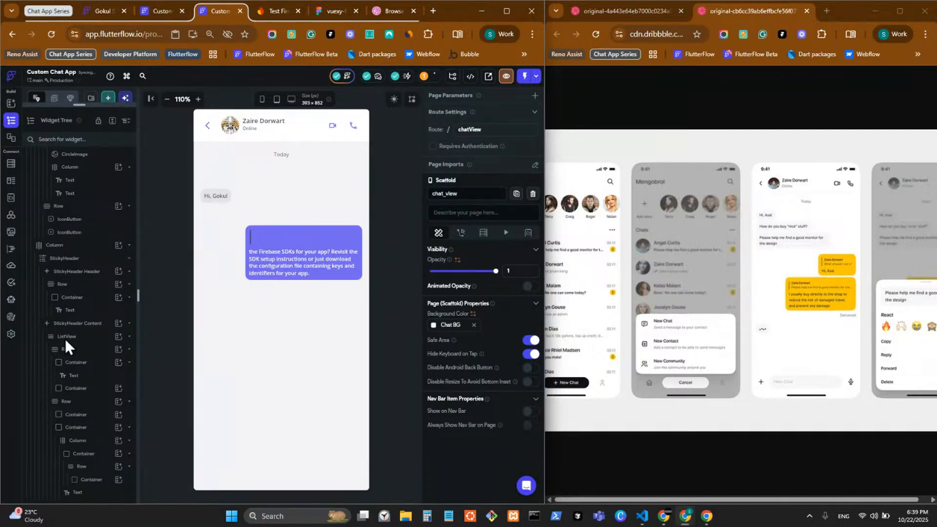
pyautogui.click(107, 480)
pyautogui.click(445, 443)
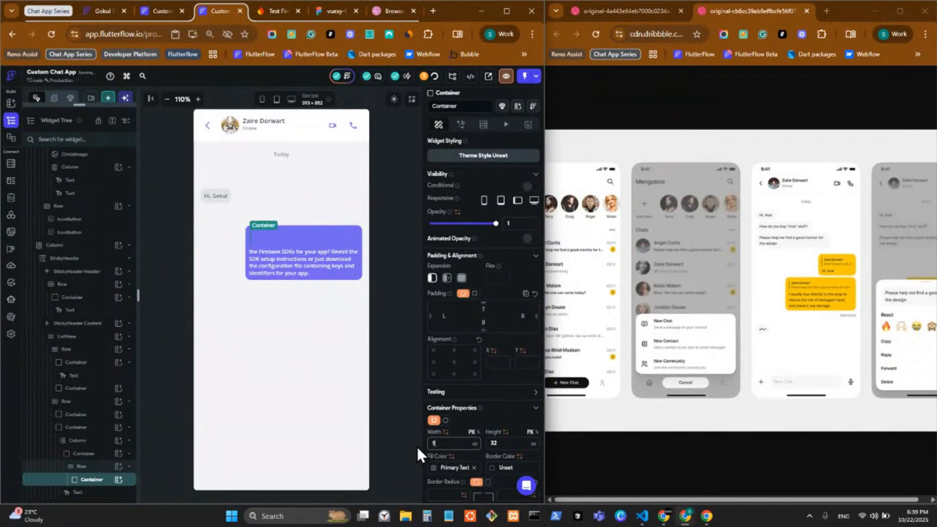
pyautogui.click(388, 358)
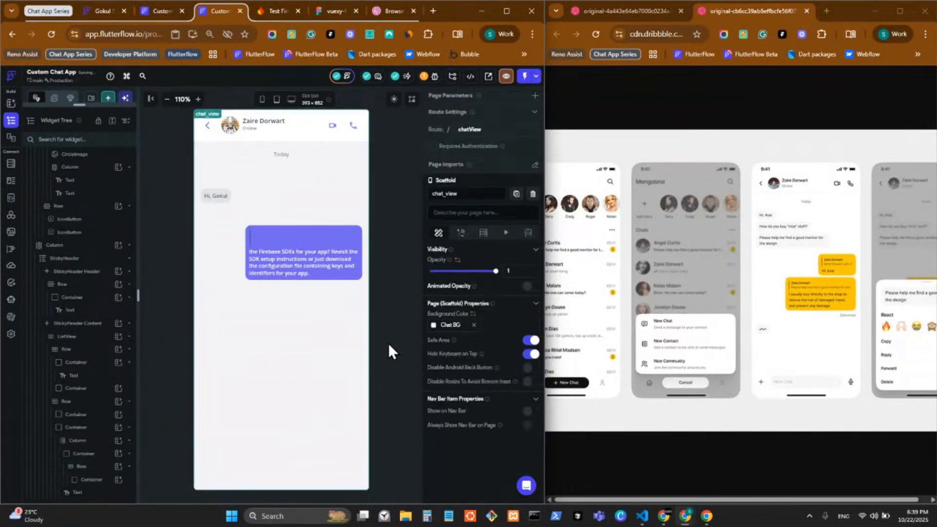
pyautogui.click(106, 482)
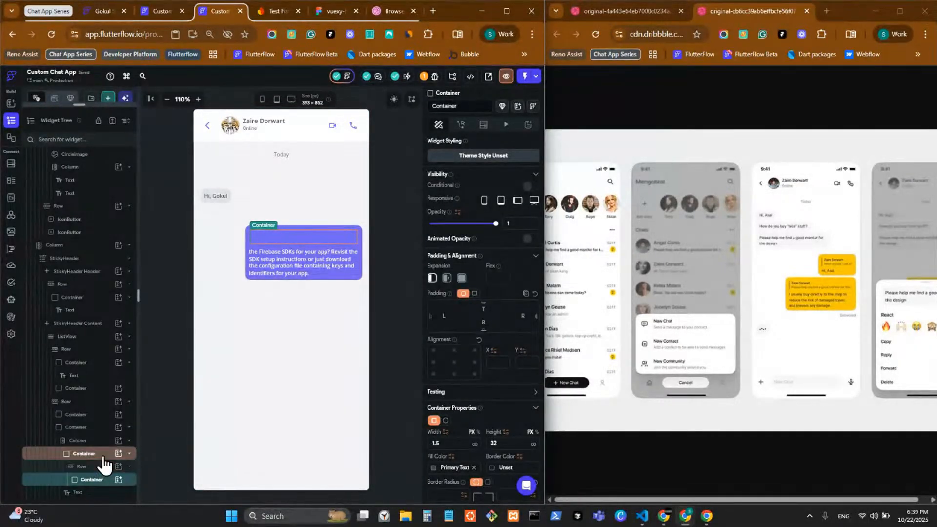
pyautogui.click(104, 455)
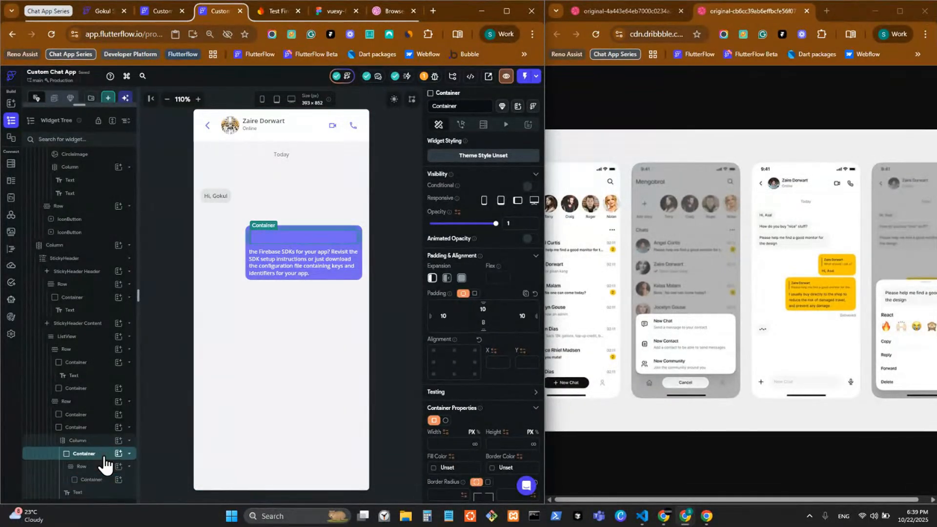
# Try Primary 500, 600, 700, 800 and 300 fills on the reply block, returning to Primary 500
pyautogui.click(436, 470)
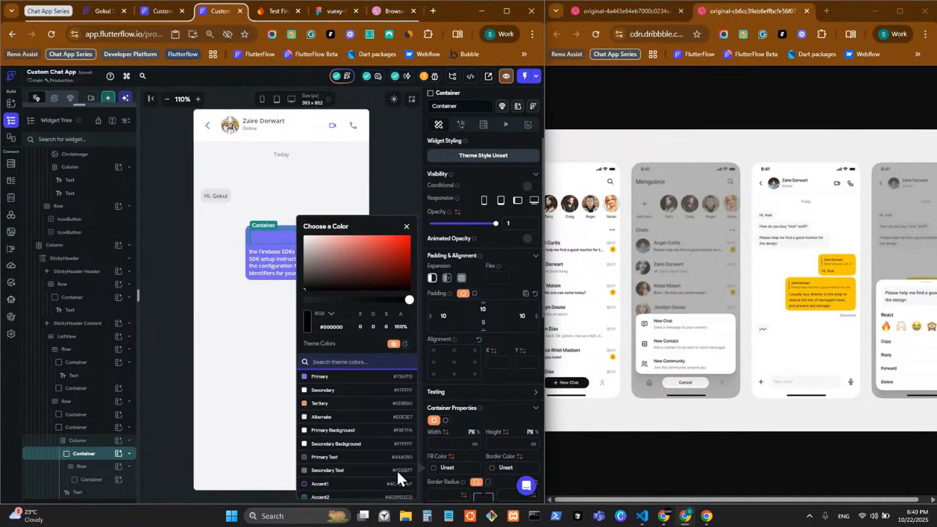
pyautogui.scroll(-5, 355, 428)
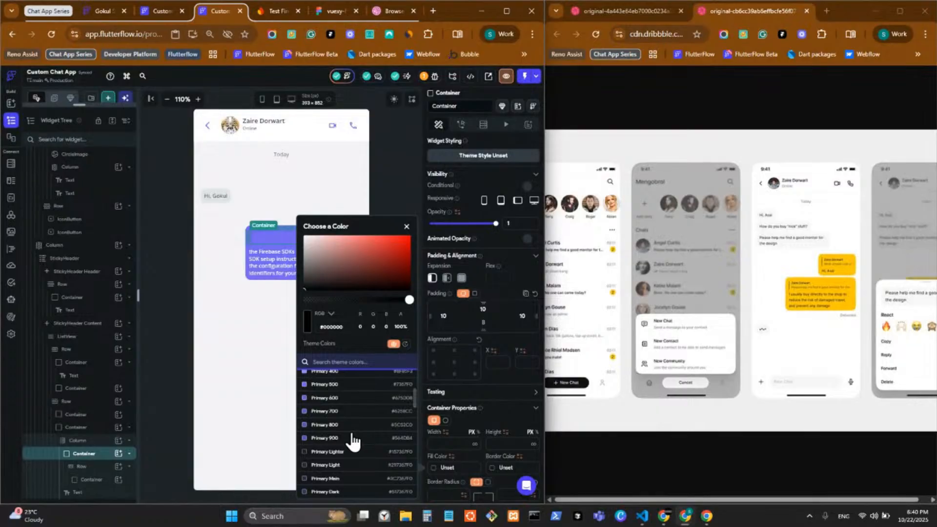
pyautogui.scroll(2, 355, 428)
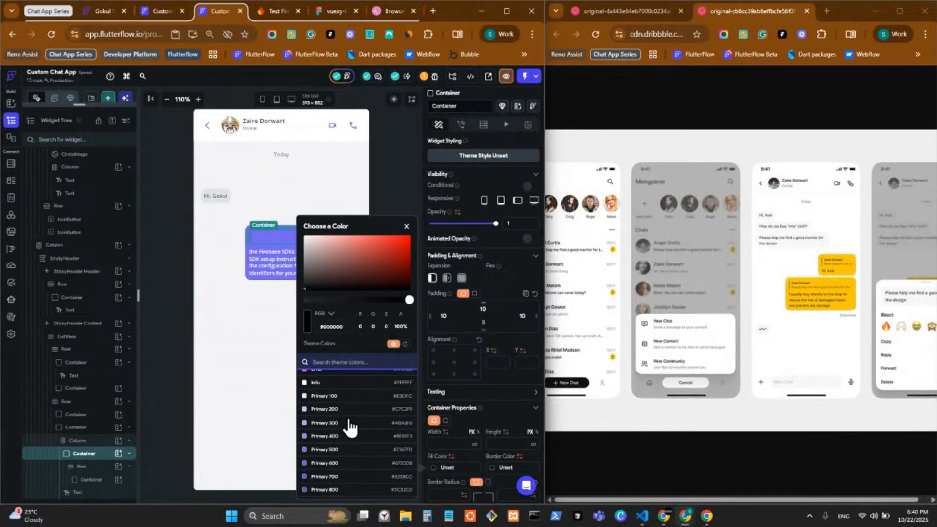
pyautogui.click(350, 426)
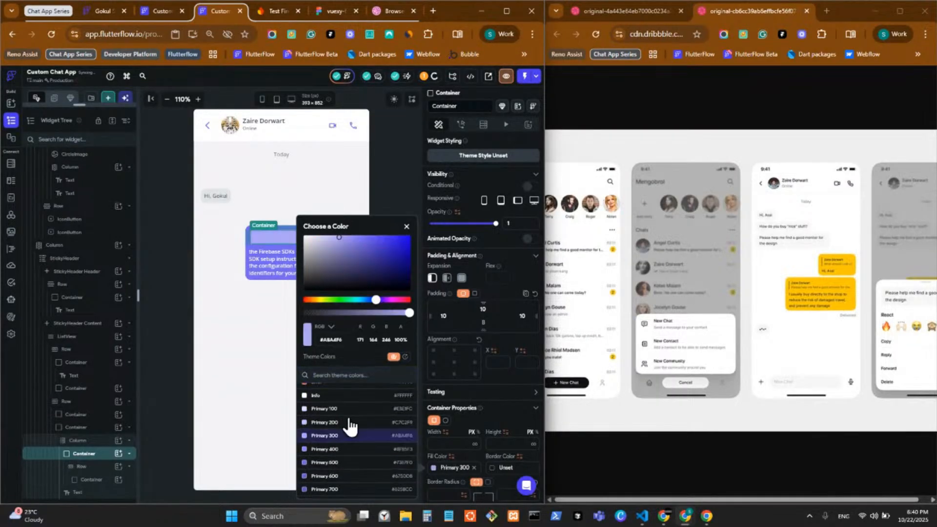
pyautogui.click(345, 477)
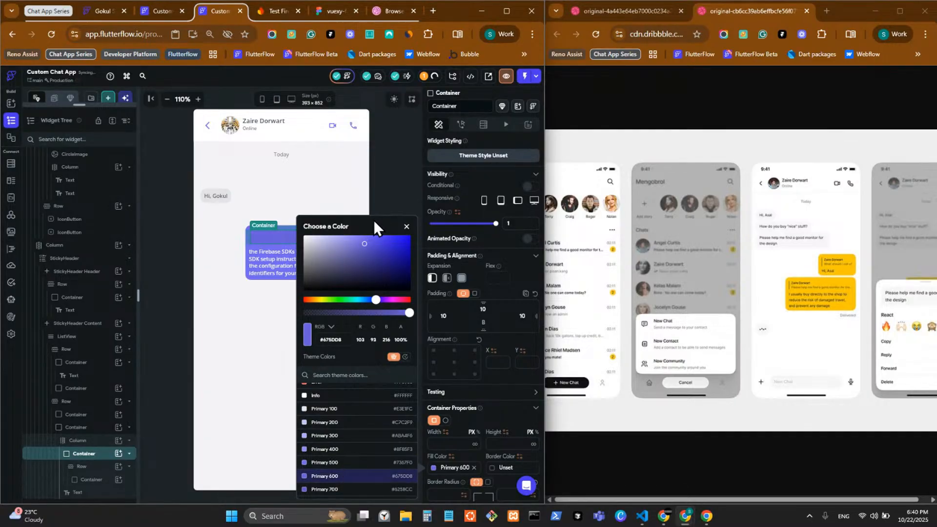
pyautogui.scroll(-2, 366, 414)
pyautogui.click(349, 427)
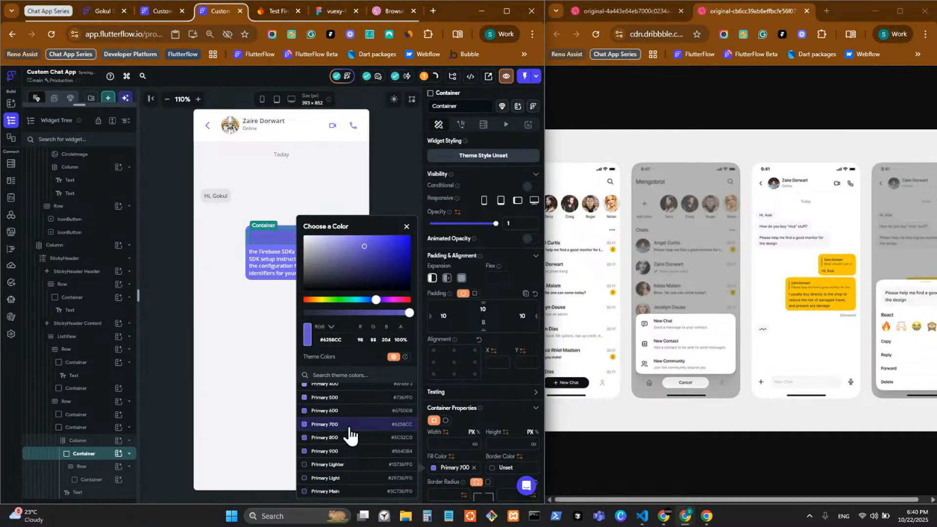
pyautogui.click(347, 438)
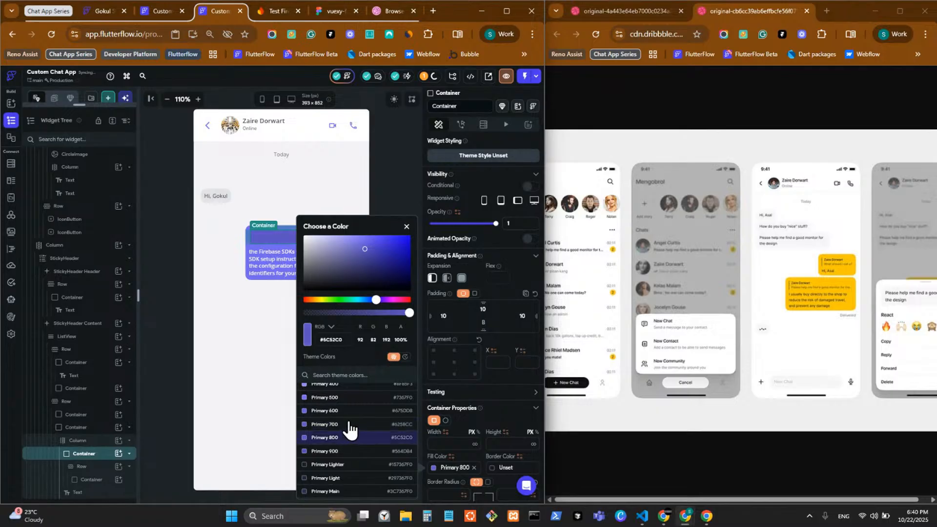
pyautogui.scroll(2, 345, 434)
pyautogui.click(345, 436)
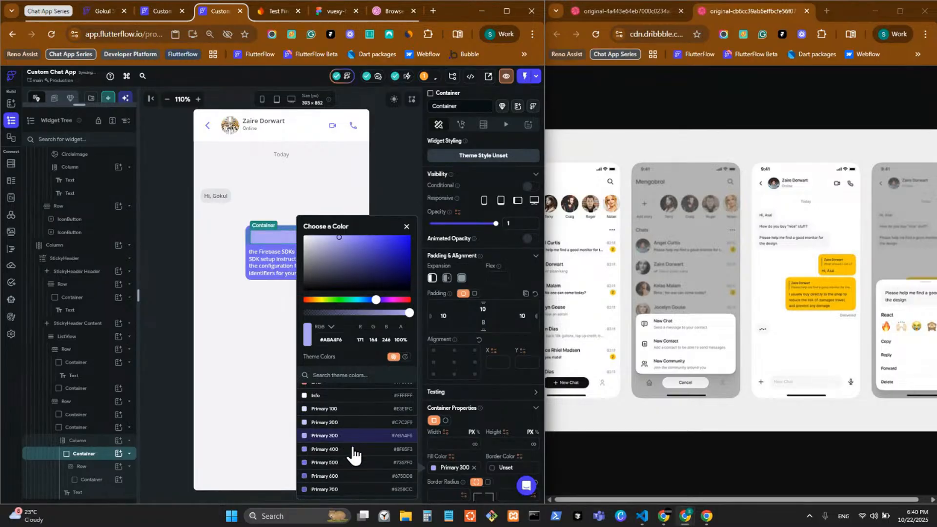
pyautogui.scroll(5, 352, 406)
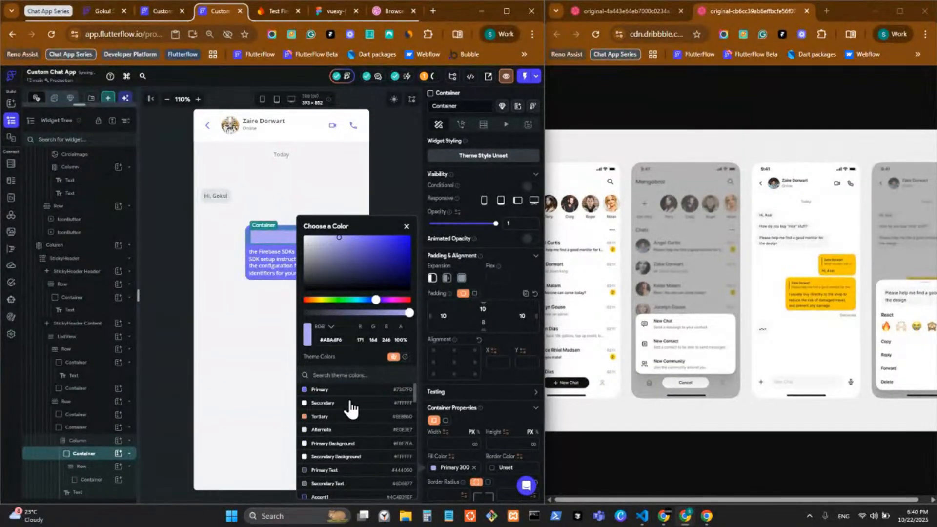
pyautogui.scroll(-5, 342, 455)
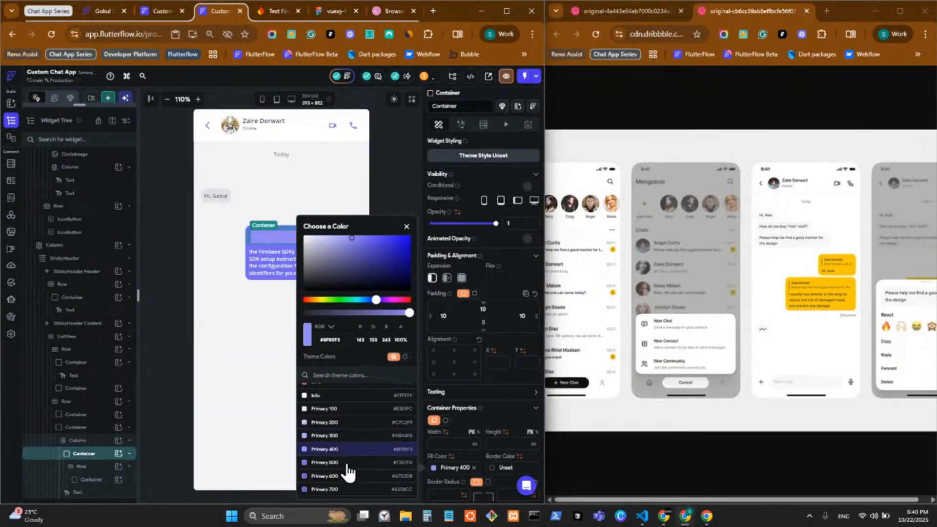
pyautogui.click(344, 463)
pyautogui.click(395, 165)
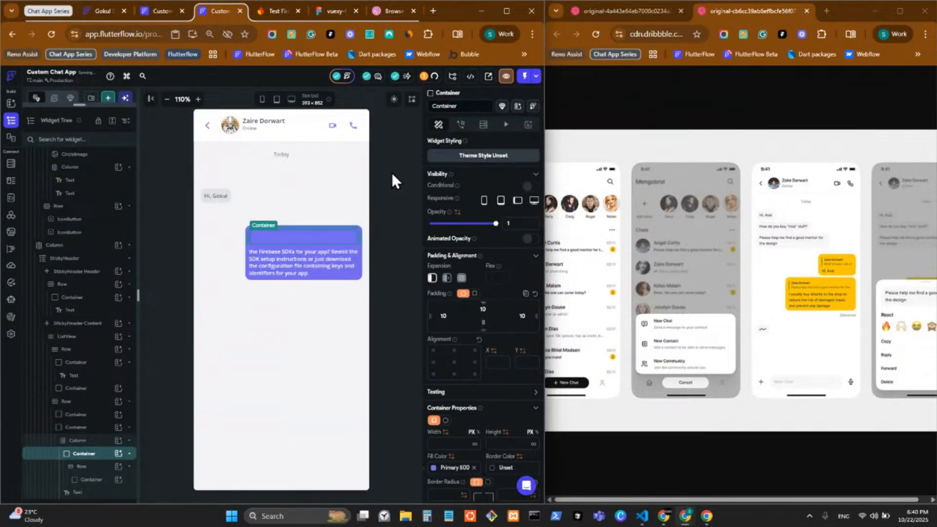
# Preview the bubble and reselect the reply block's outer container
pyautogui.click(391, 172)
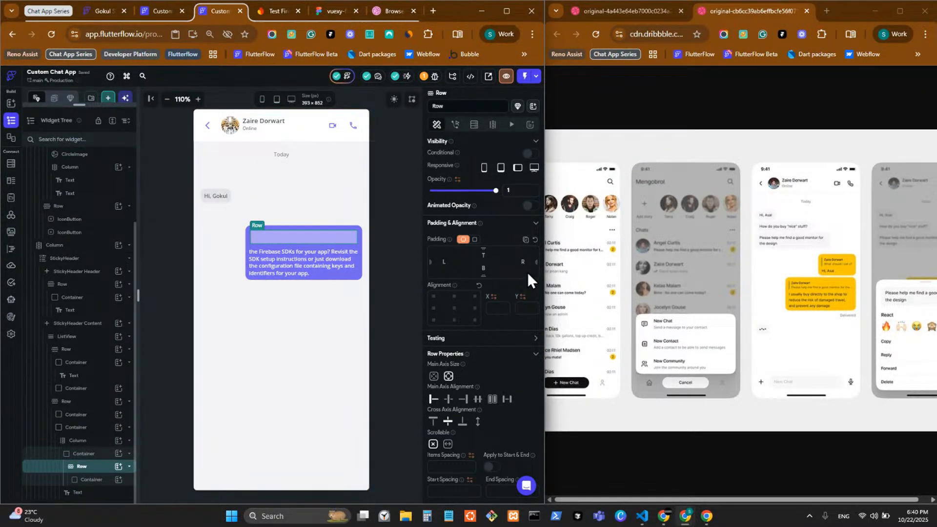
pyautogui.click(372, 240)
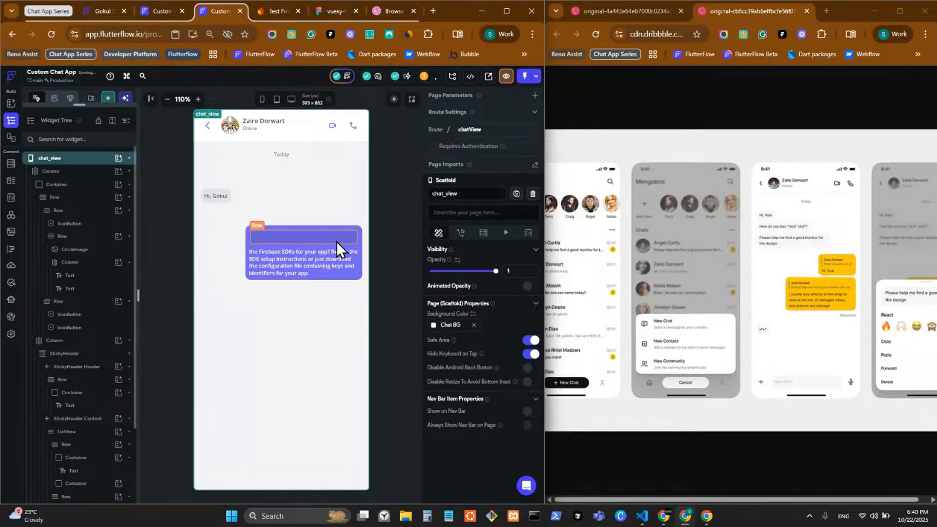
pyautogui.click(294, 237)
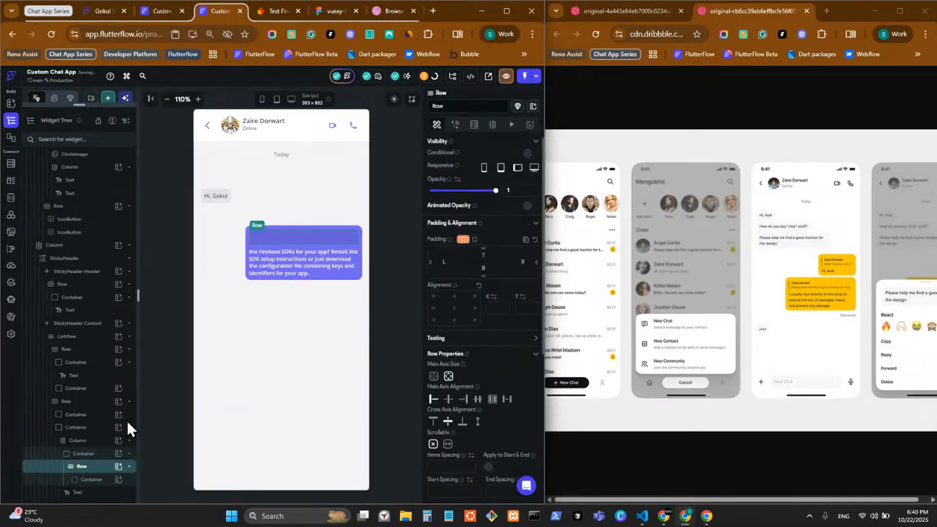
pyautogui.click(106, 482)
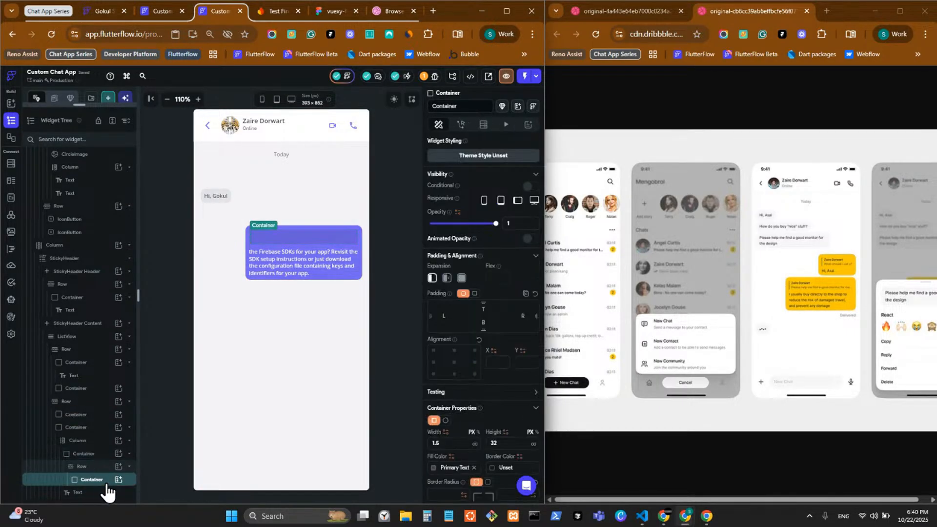
pyautogui.click(102, 456)
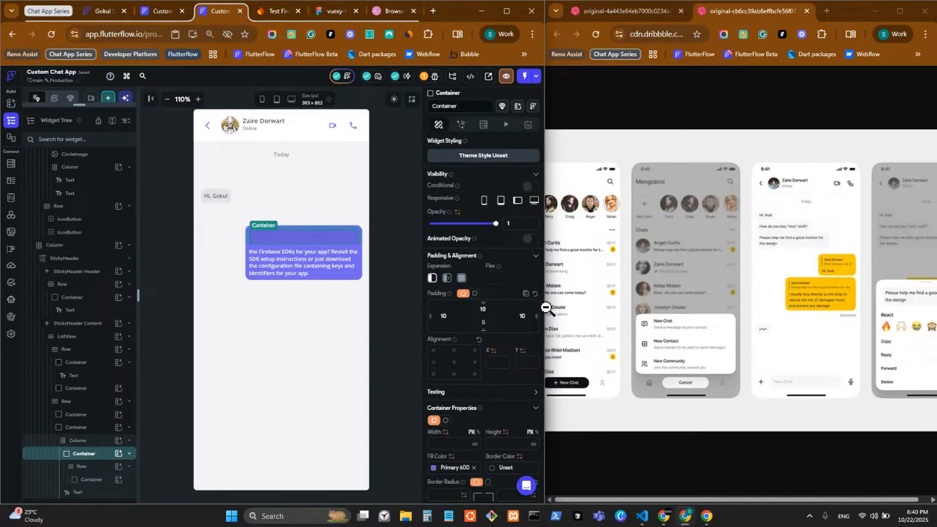
pyautogui.click(382, 360)
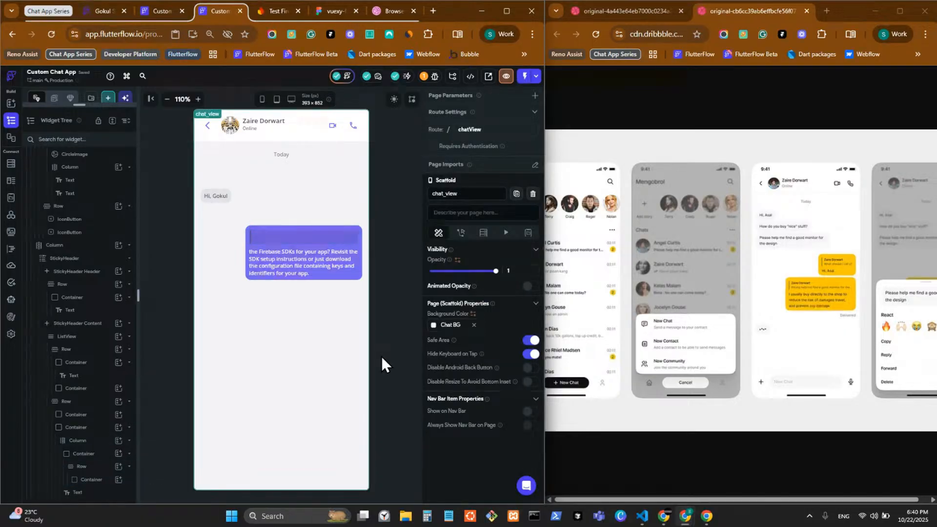
pyautogui.click(99, 456)
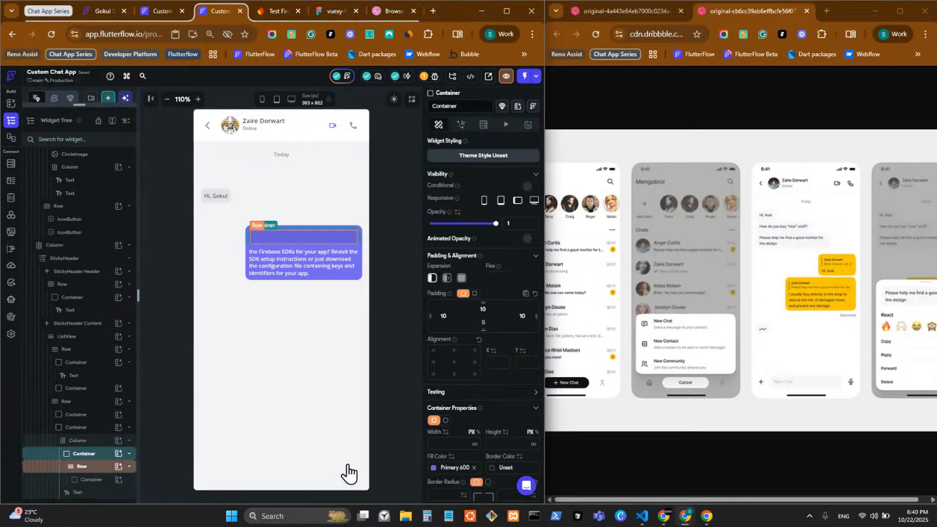
# Fill the reply block with Secondary Light after trying Secondary 400 and 600
pyautogui.scroll(-3, 473, 463)
pyautogui.click(433, 337)
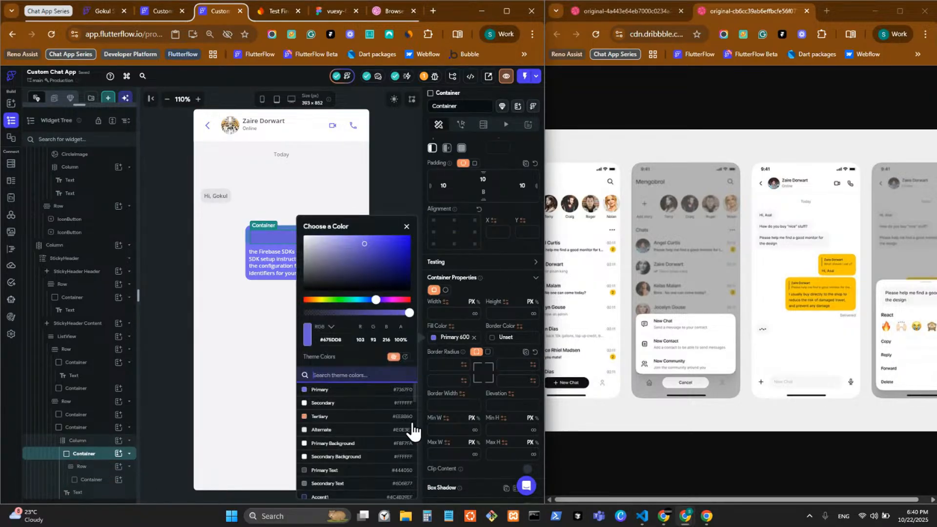
pyautogui.scroll(-5, 403, 437)
pyautogui.scroll(-2, 403, 441)
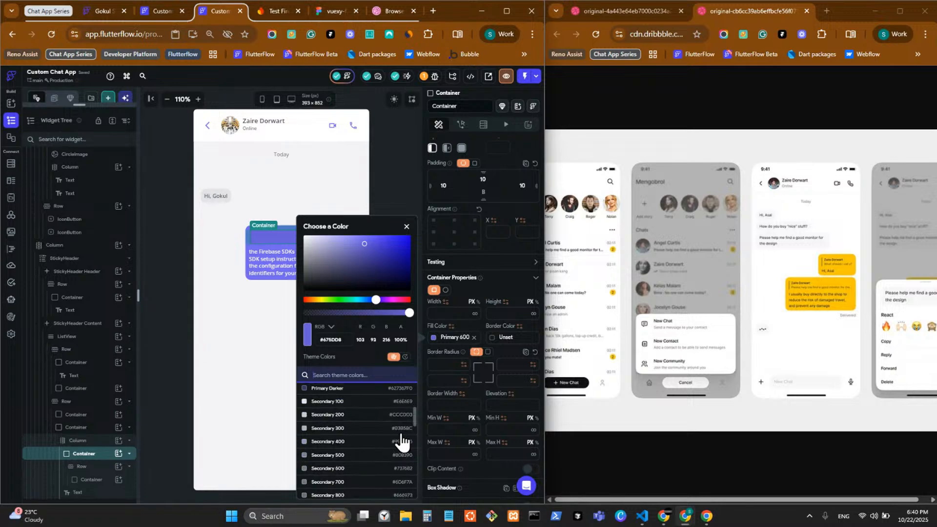
pyautogui.click(360, 442)
pyautogui.click(357, 469)
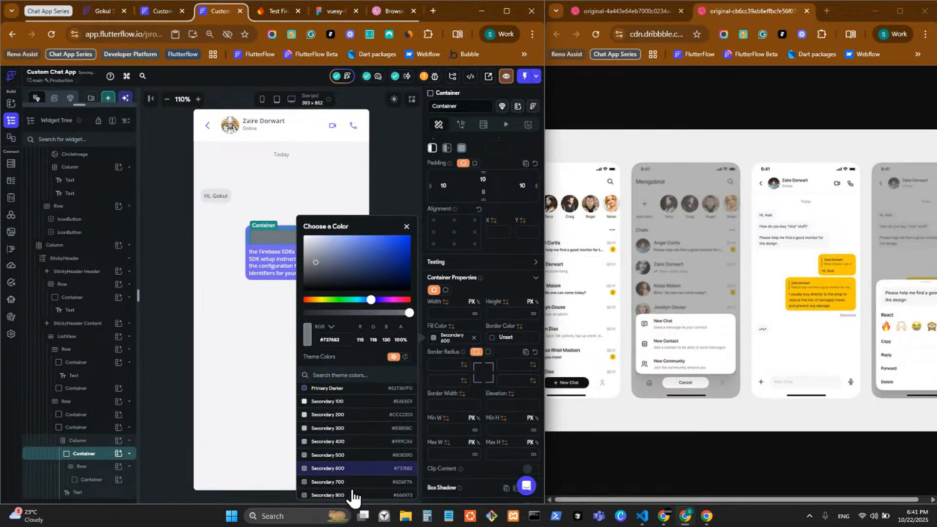
pyautogui.scroll(-2, 353, 481)
pyautogui.click(352, 472)
pyautogui.scroll(5, 353, 475)
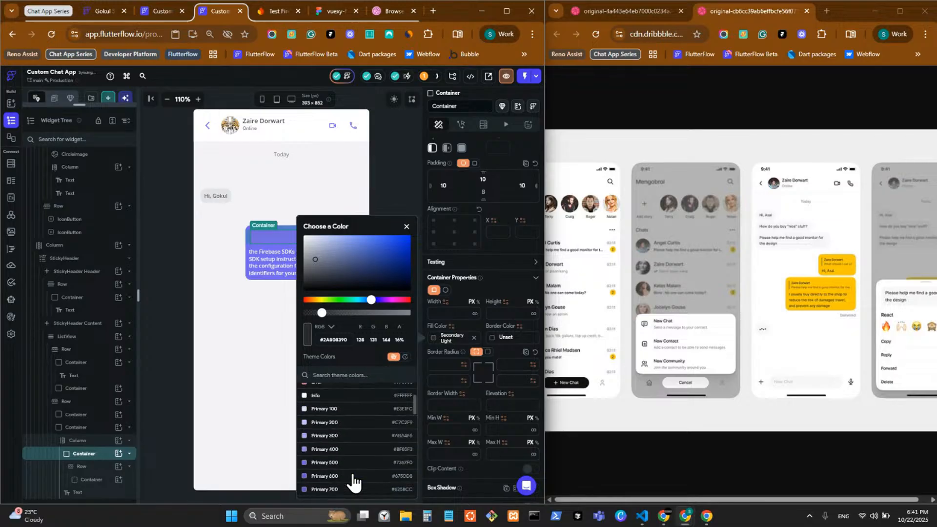
pyautogui.click(380, 163)
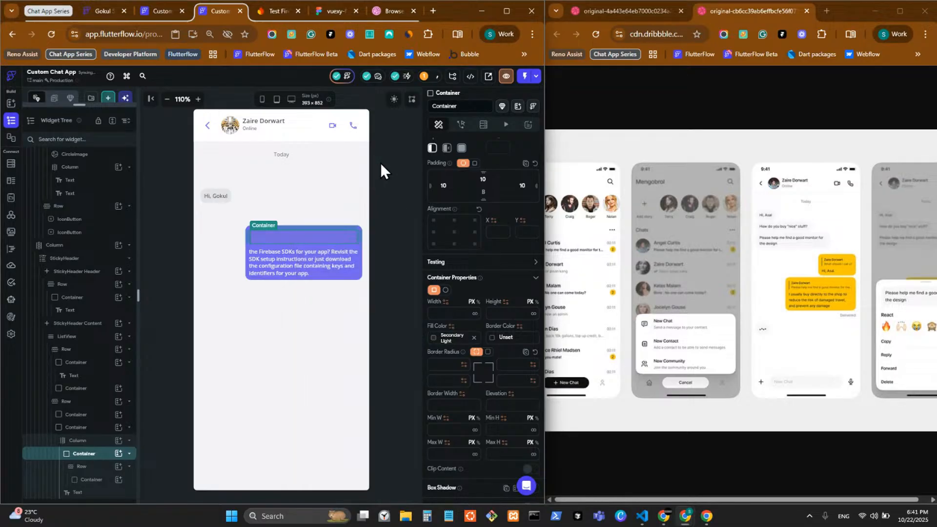
pyautogui.click(379, 163)
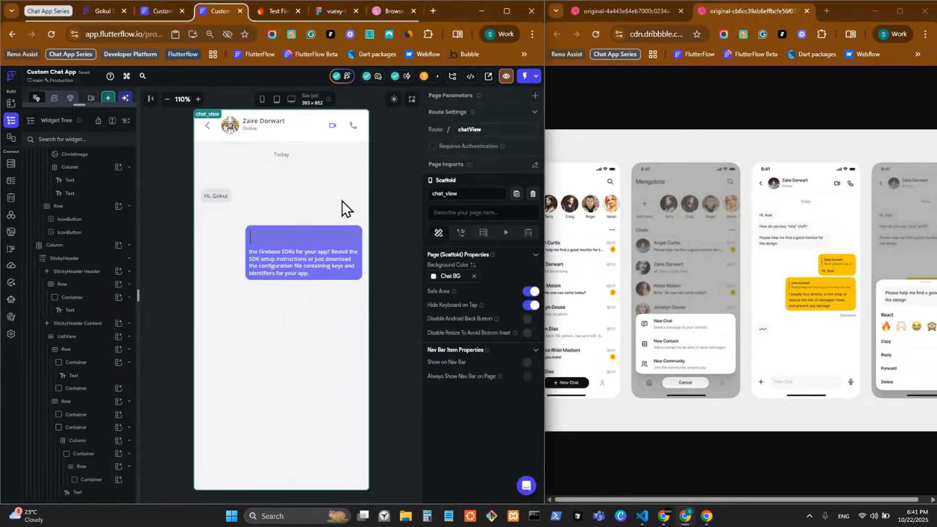
# Zoom into chat_view, preview dark mode, and select the reply block's outer container
pyautogui.click(197, 99)
pyautogui.click(198, 99)
pyautogui.click(198, 99)
pyautogui.click(198, 99)
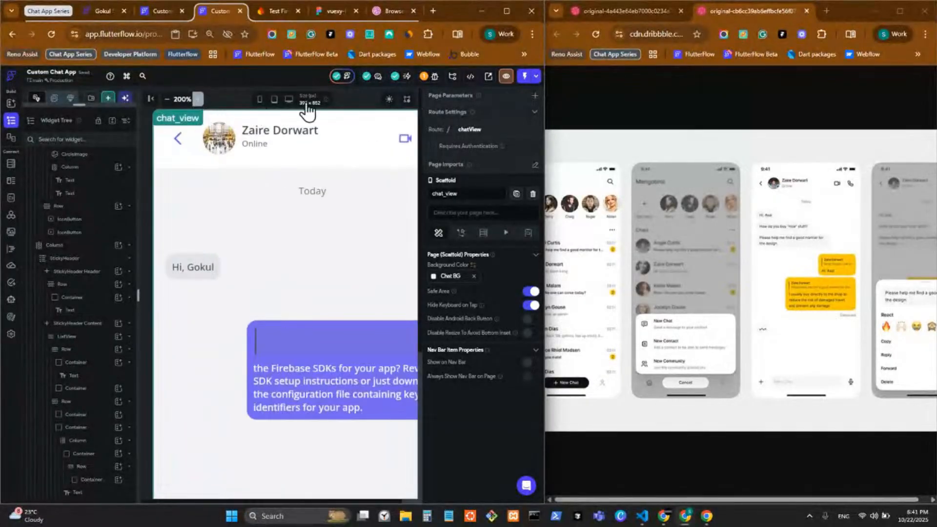
pyautogui.click(390, 101)
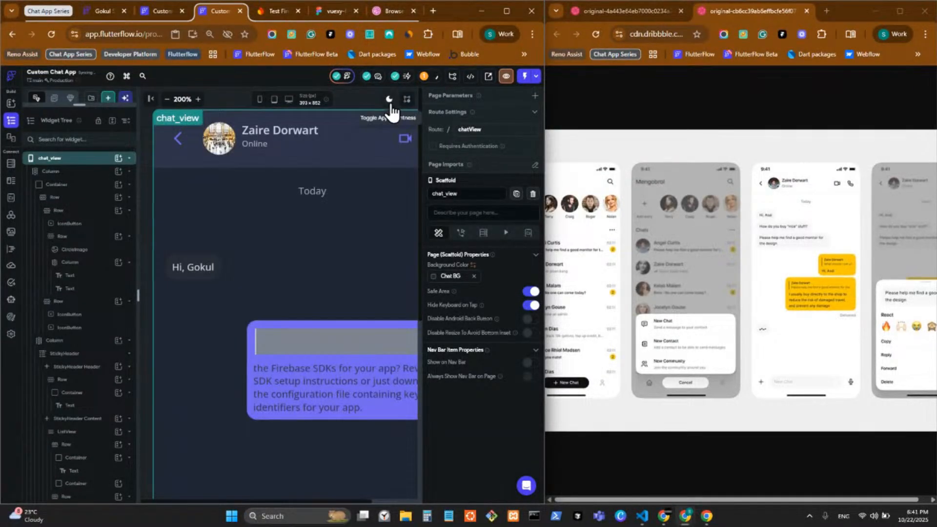
pyautogui.click(292, 355)
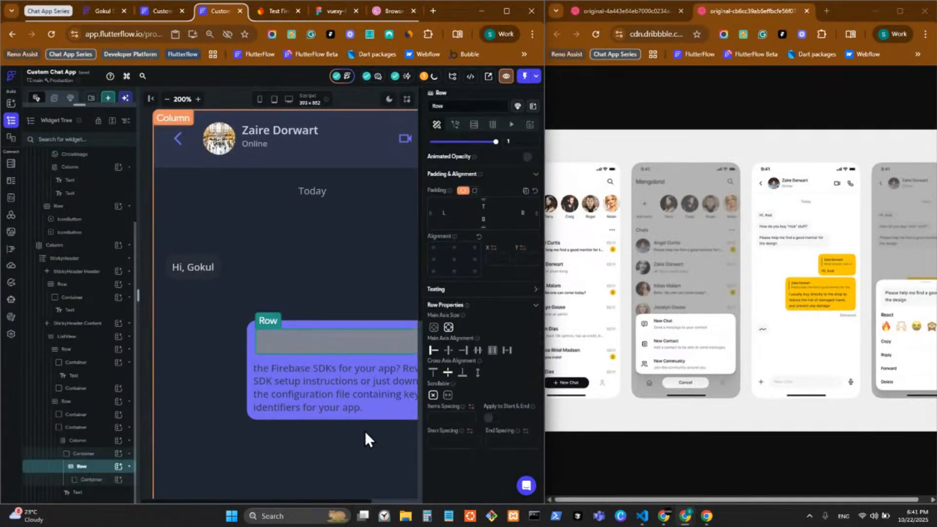
pyautogui.click(111, 455)
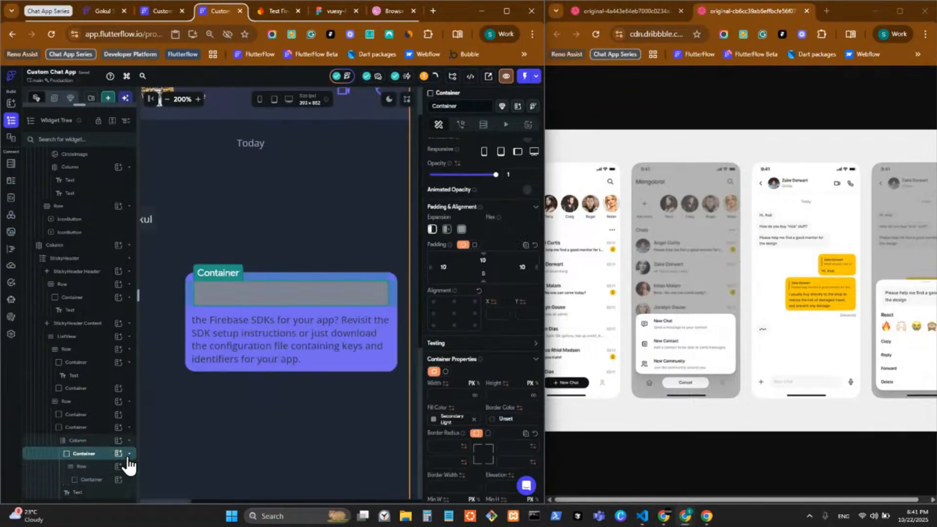
# Fill the reply block with half-transparent Primary, then browse custom shades
pyautogui.click(434, 419)
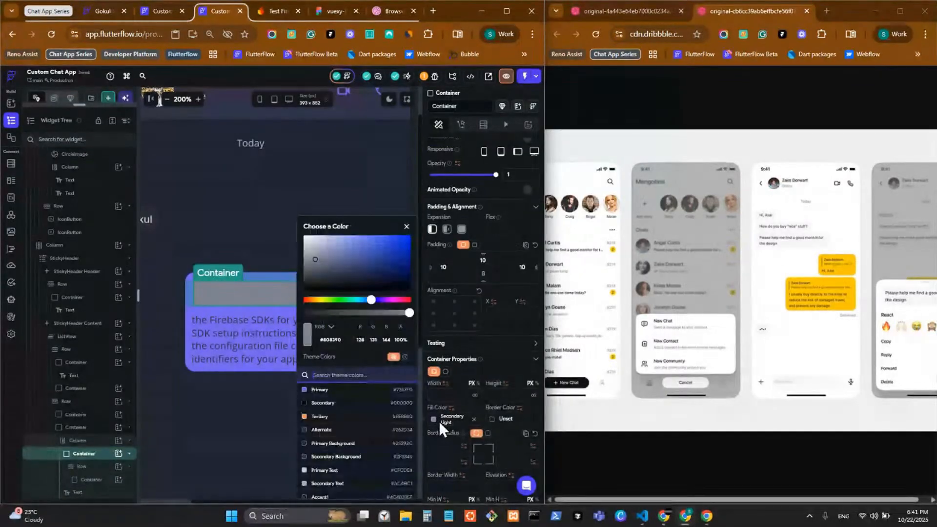
pyautogui.click(335, 390)
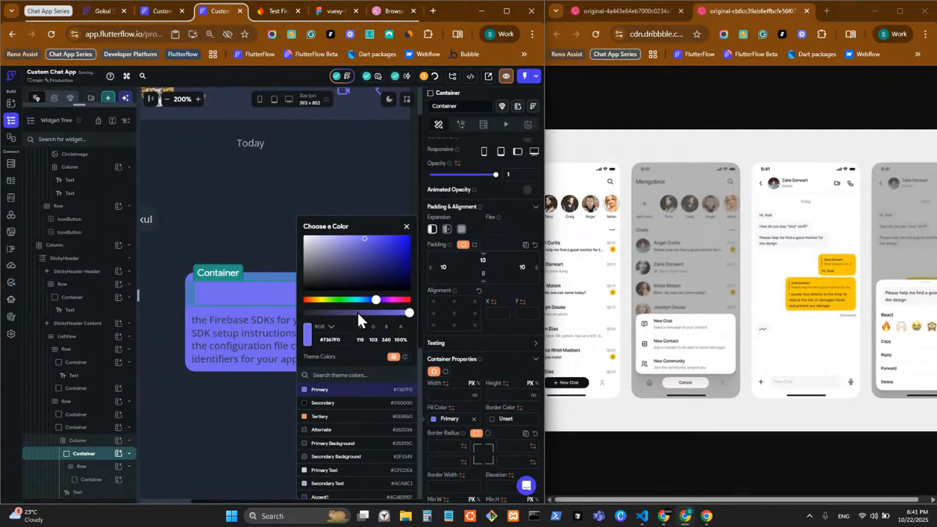
pyautogui.click(357, 312)
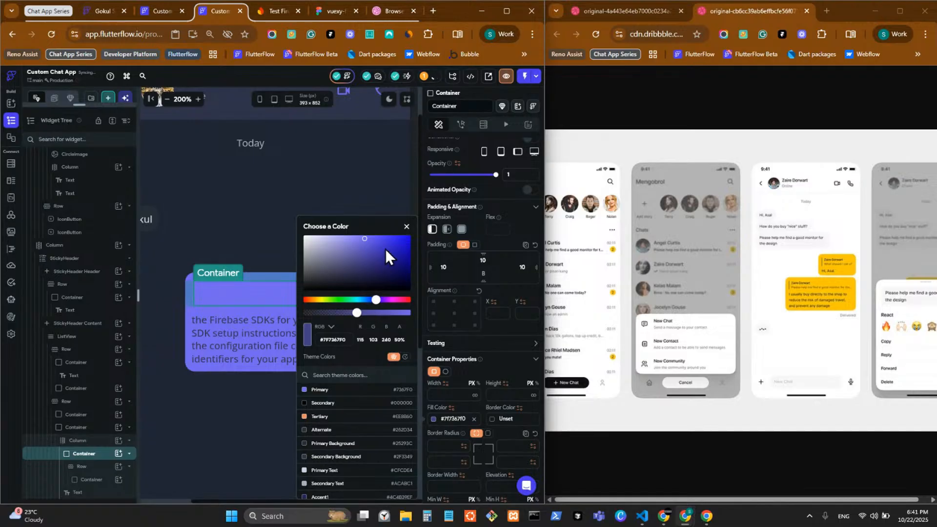
pyautogui.click(355, 236)
# Compare Primary 500, 600, 900 and 800 fills and settle on Primary 700
pyautogui.scroll(-4, 356, 439)
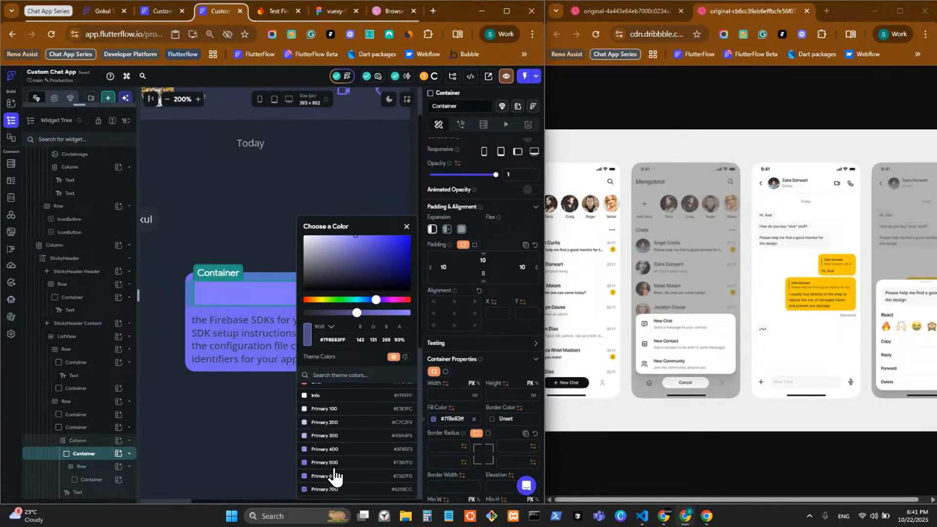
pyautogui.click(334, 467)
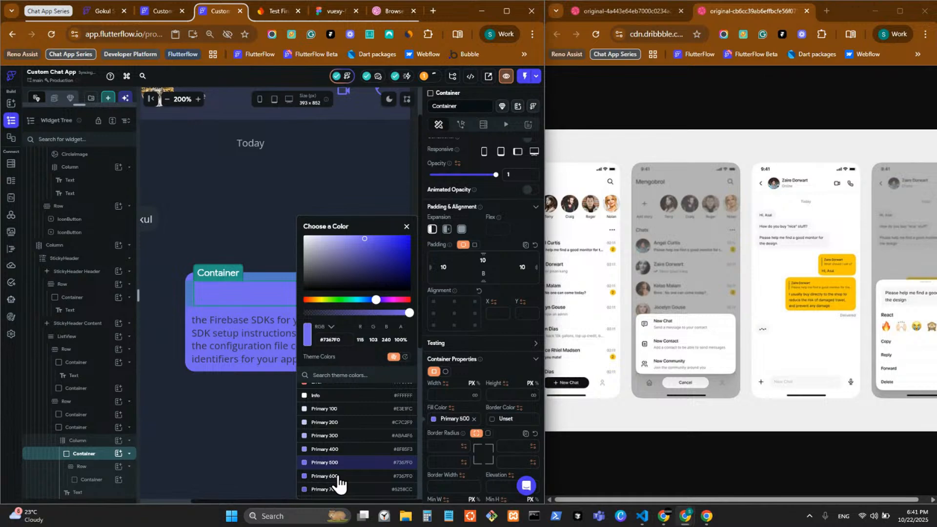
pyautogui.click(338, 476)
pyautogui.scroll(-2, 351, 451)
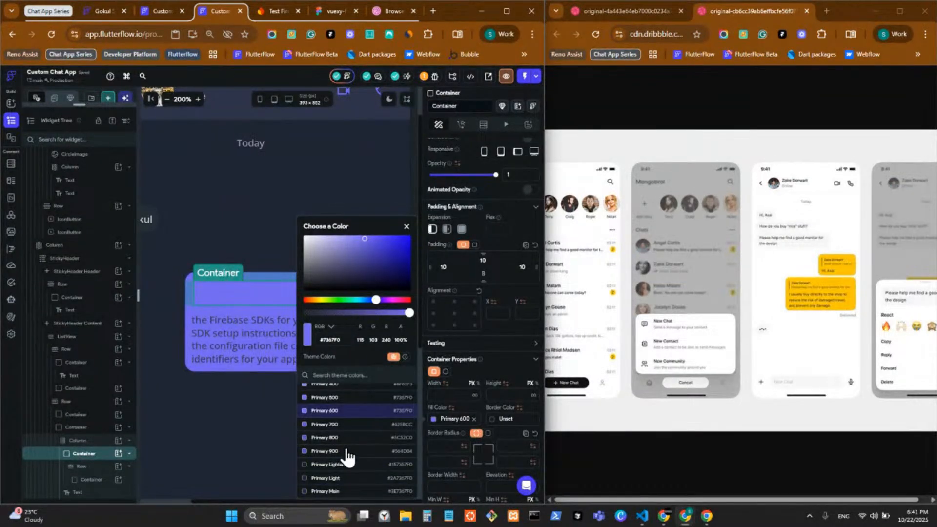
pyautogui.click(347, 452)
pyautogui.click(353, 439)
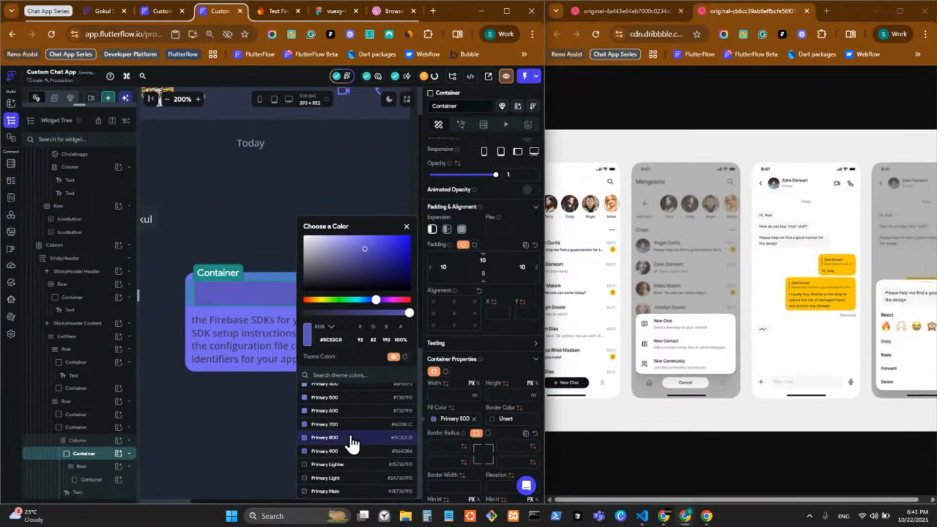
pyautogui.click(352, 428)
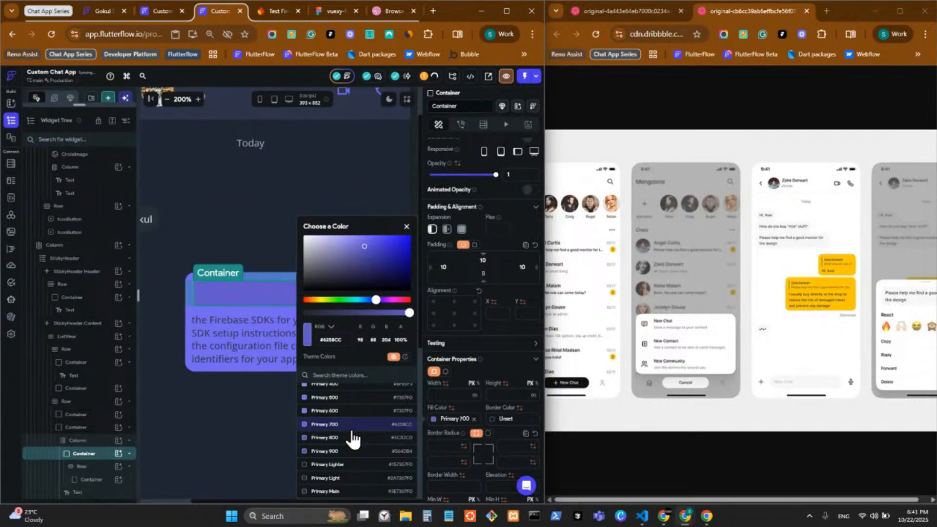
pyautogui.click(230, 394)
pyautogui.click(261, 374)
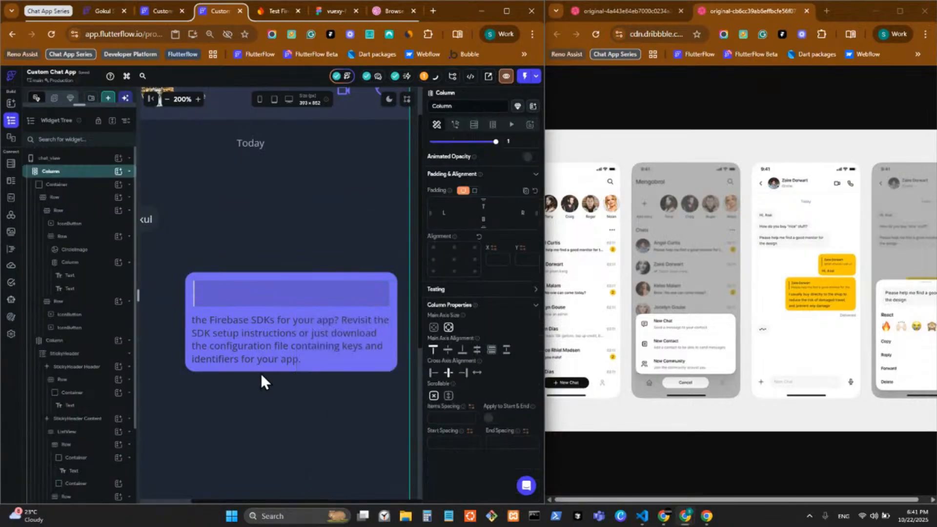
pyautogui.click(389, 100)
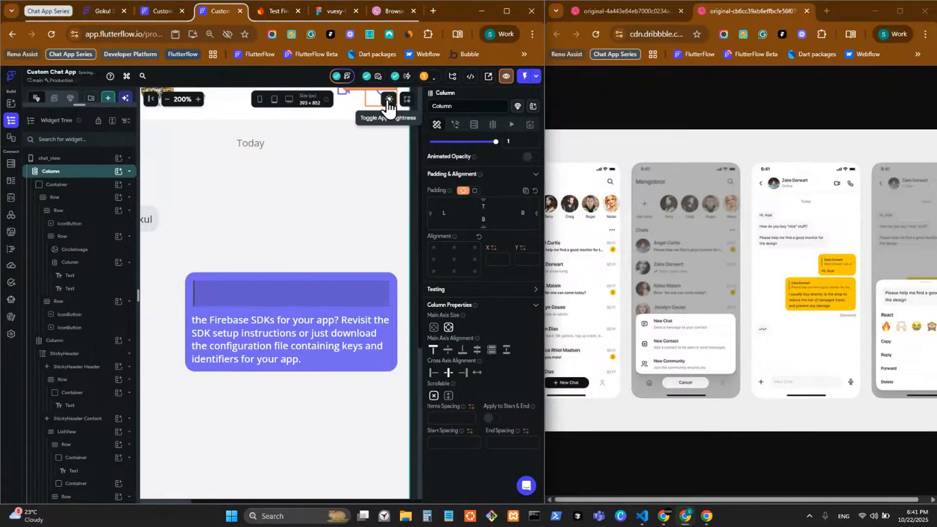
pyautogui.click(389, 101)
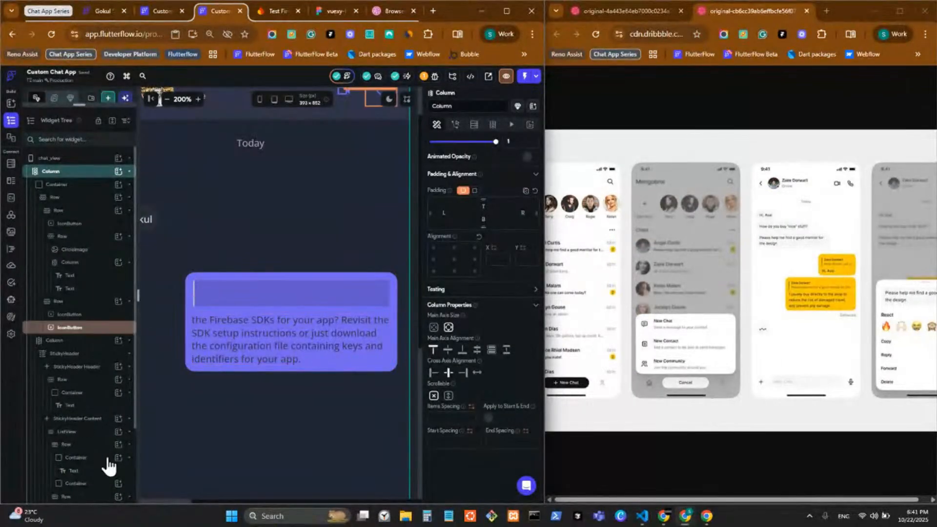
# Zoom out to the whole phone screen and preview the page in light mode
pyautogui.click(94, 457)
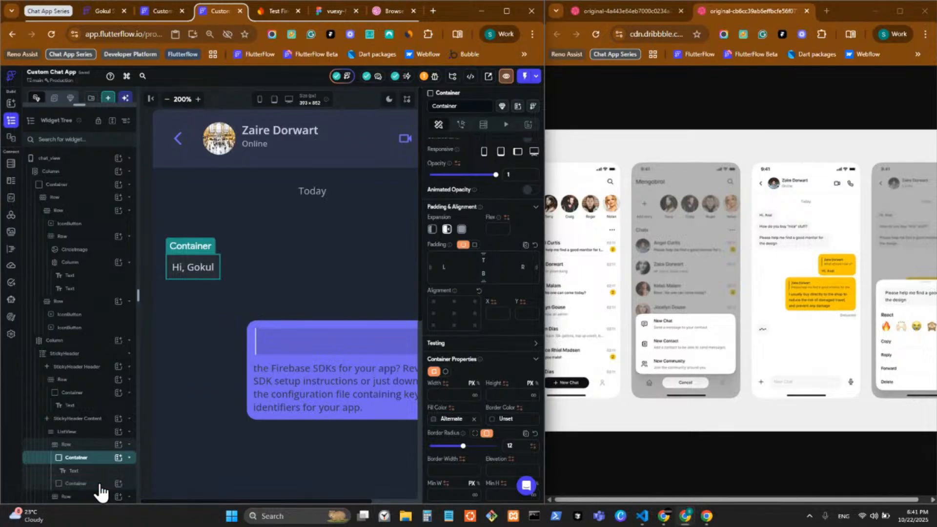
pyautogui.click(99, 484)
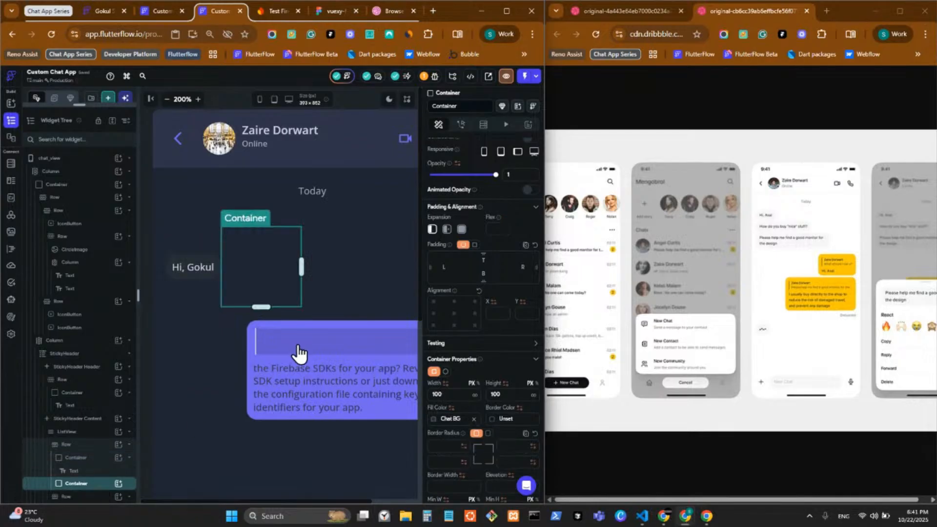
pyautogui.click(167, 99)
pyautogui.click(167, 99)
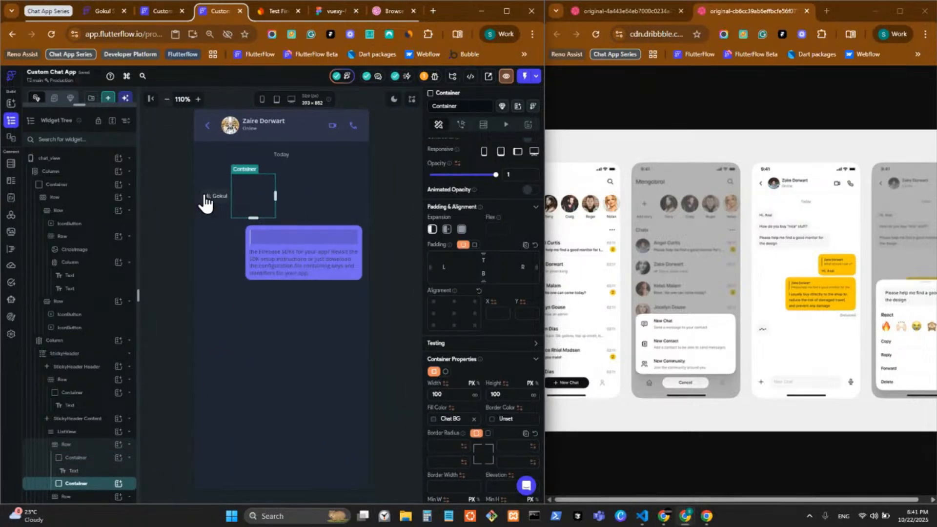
pyautogui.click(282, 235)
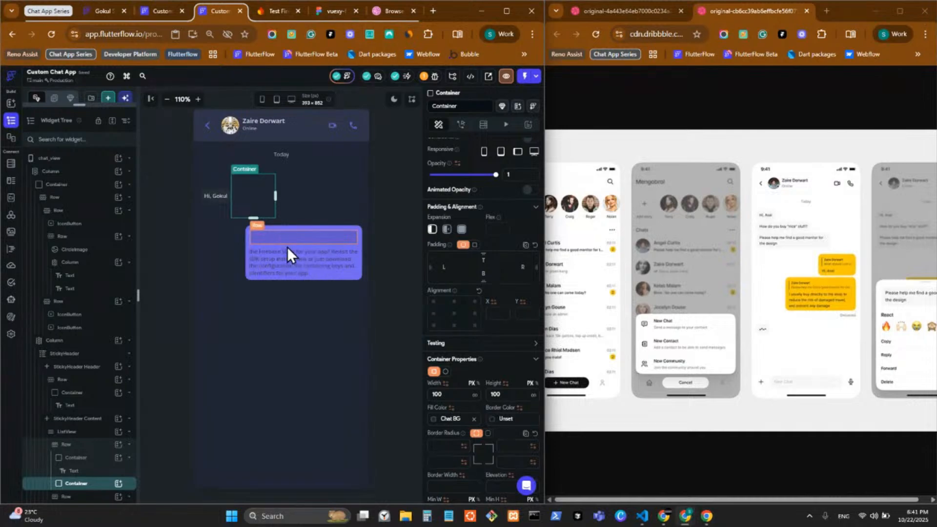
pyautogui.click(393, 100)
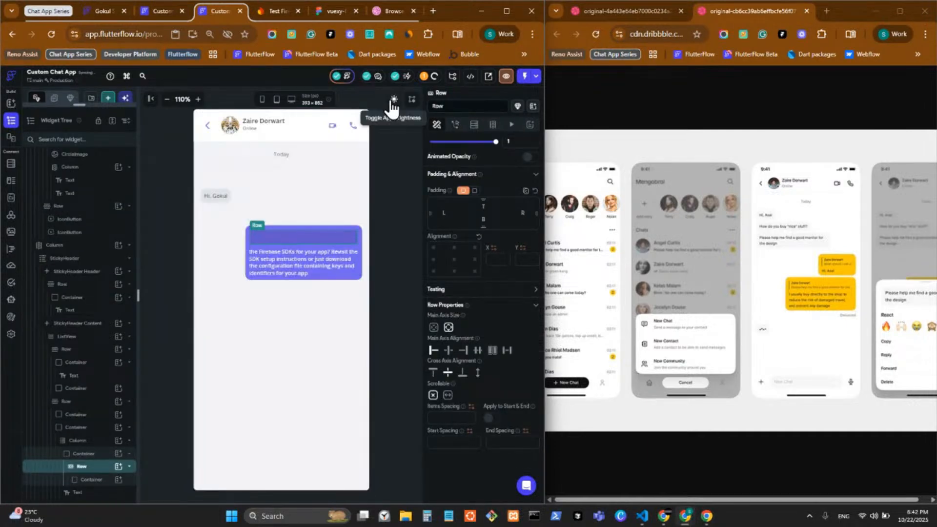
# Unset the reply block's Primary 700 fill colour
pyautogui.click(98, 455)
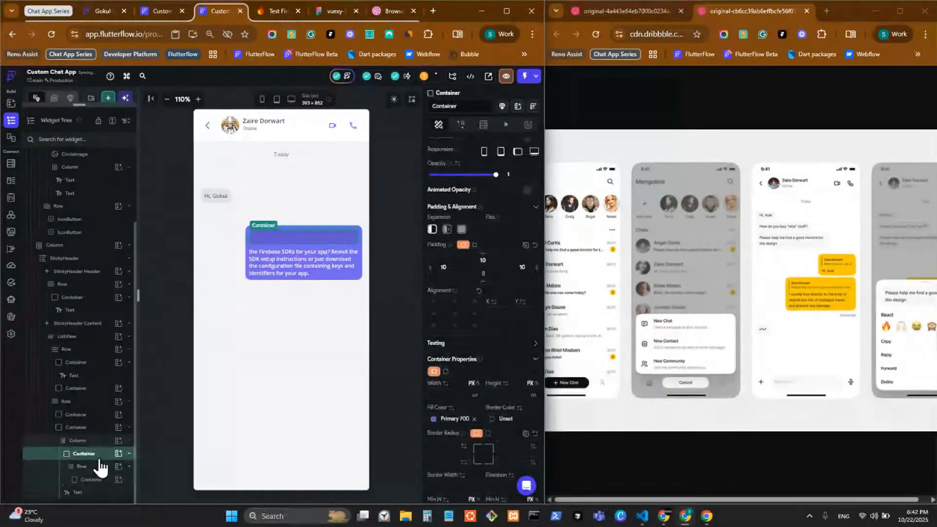
pyautogui.click(434, 420)
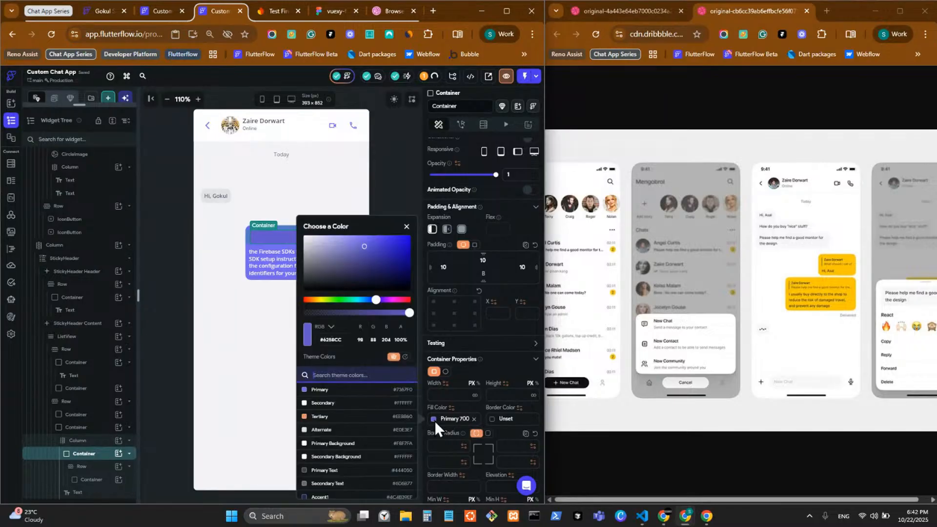
pyautogui.click(487, 418)
pyautogui.click(474, 420)
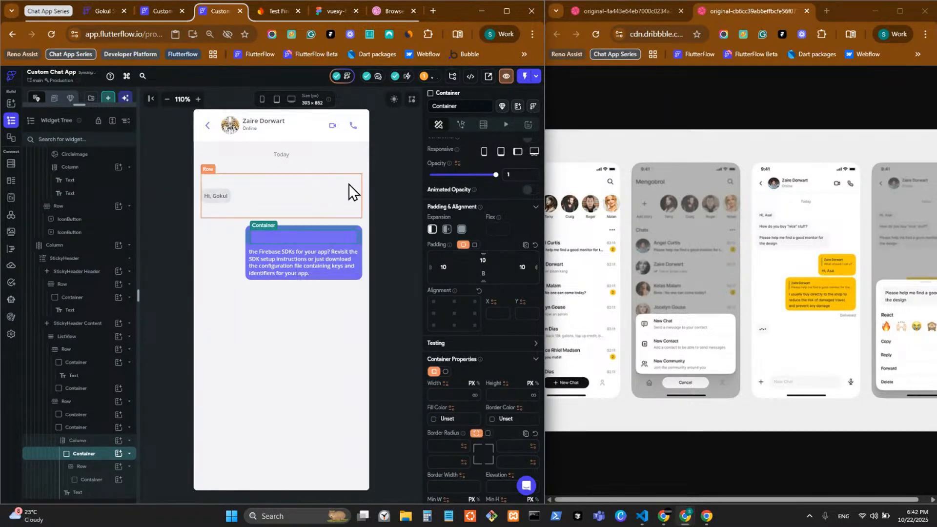
pyautogui.click(387, 161)
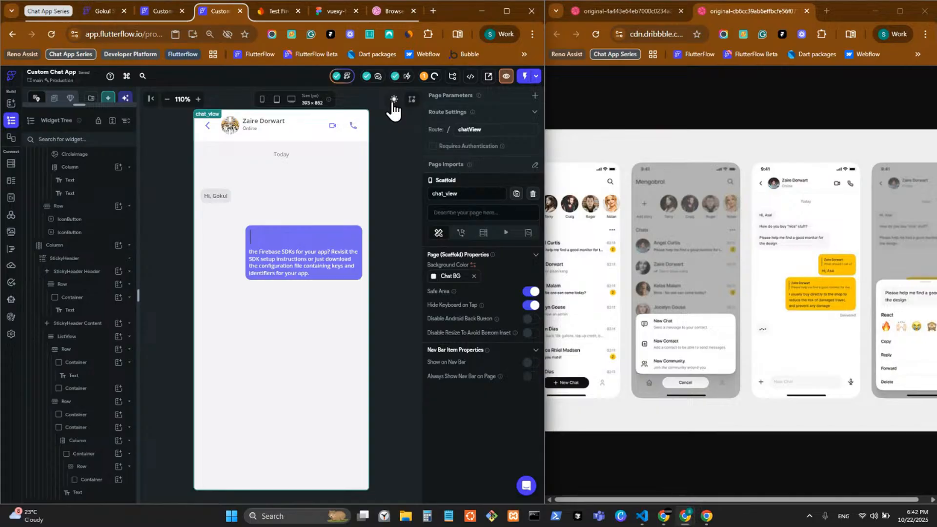
# Compare light and dark previews, then try Primary Text as the message text colour
pyautogui.click(393, 102)
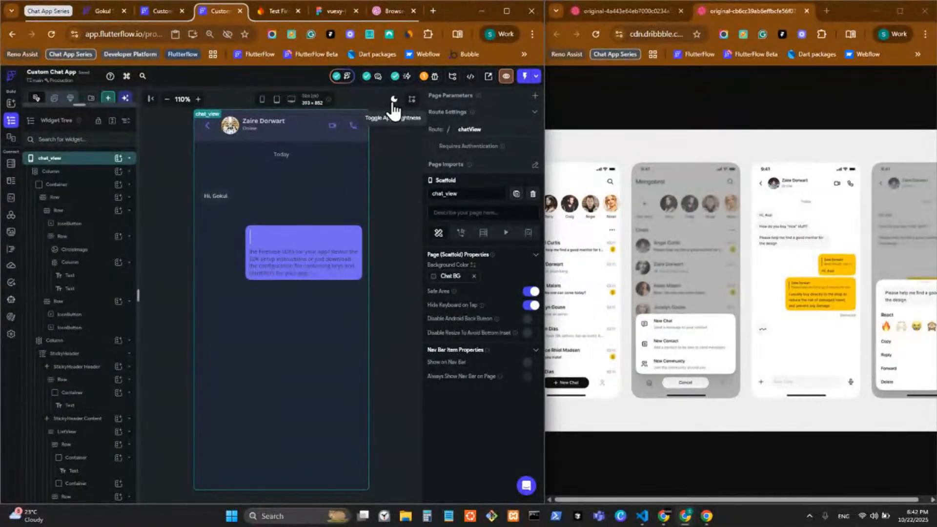
pyautogui.click(393, 100)
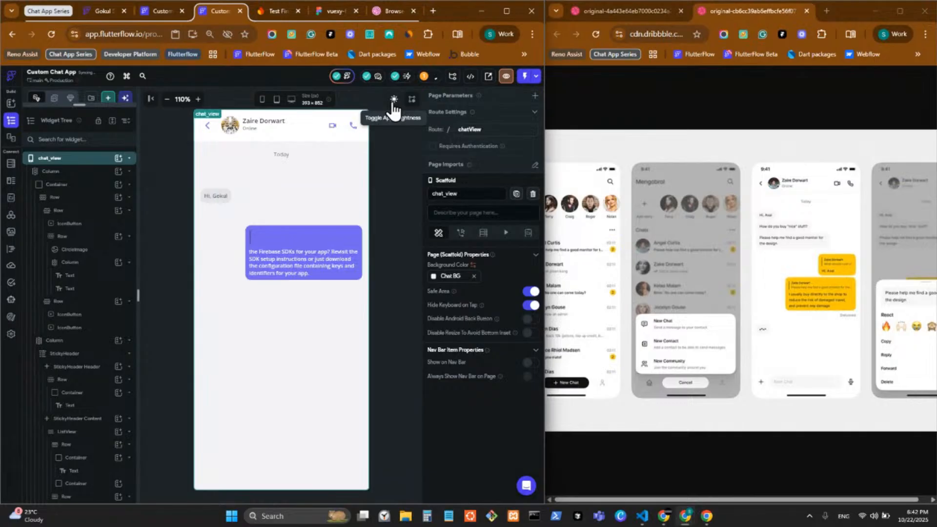
pyautogui.click(393, 100)
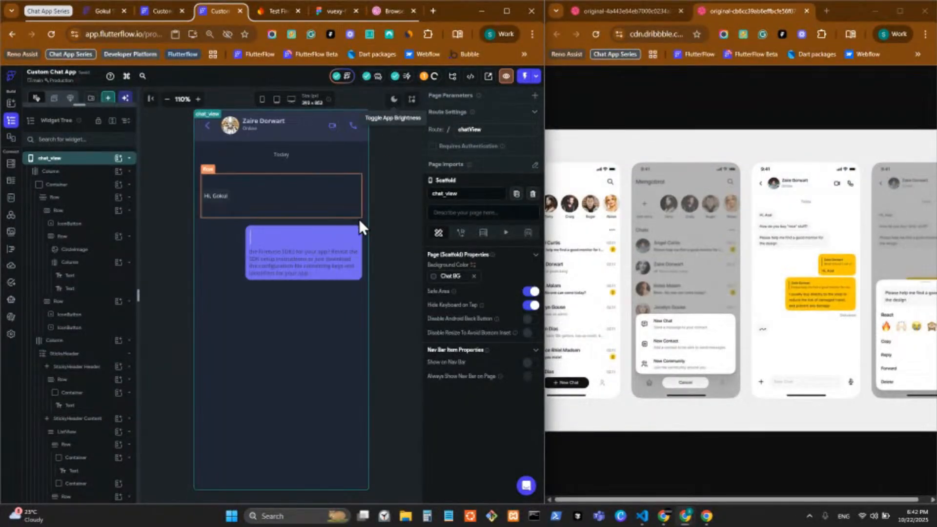
pyautogui.click(312, 267)
pyautogui.scroll(-3, 458, 378)
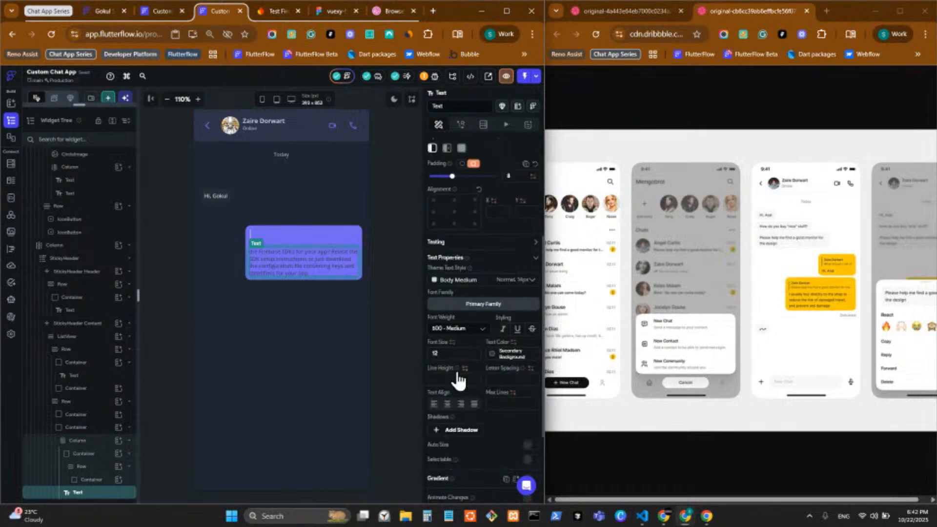
pyautogui.click(492, 354)
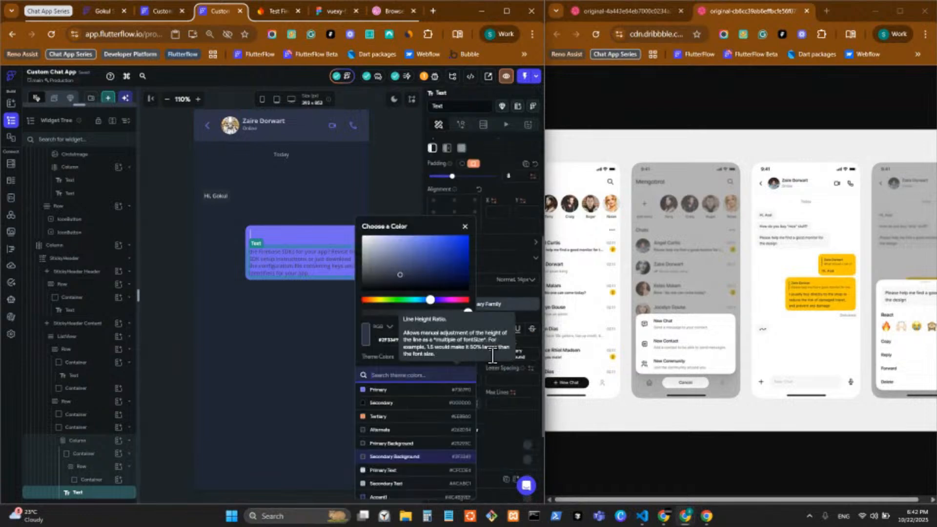
pyautogui.click(418, 444)
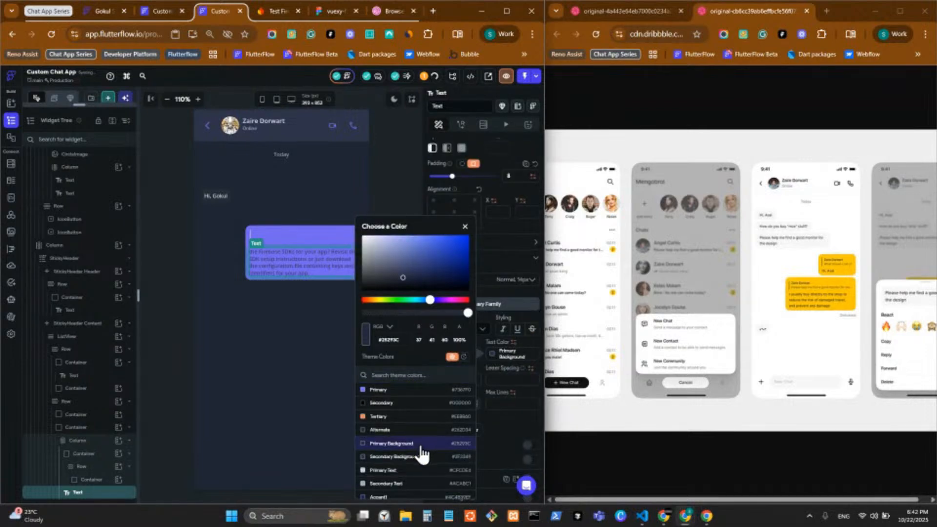
pyautogui.click(420, 455)
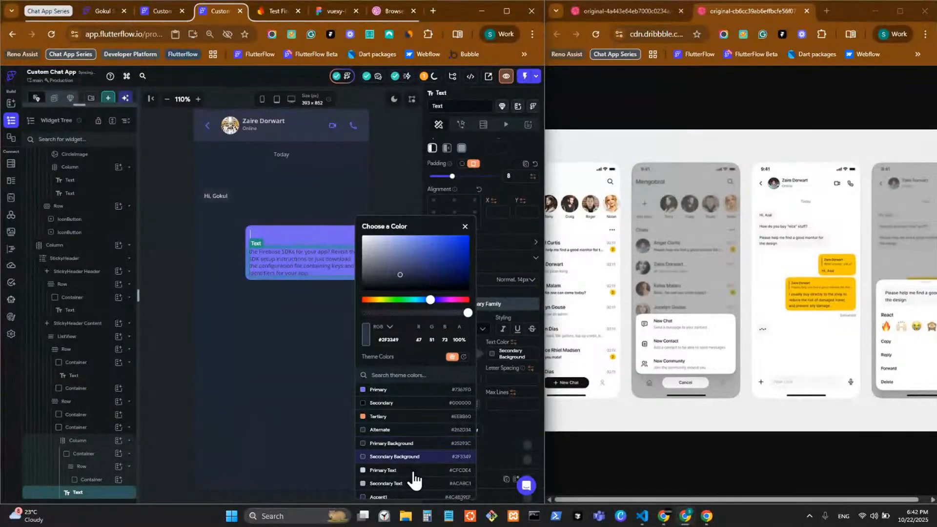
pyautogui.click(414, 471)
pyautogui.click(398, 113)
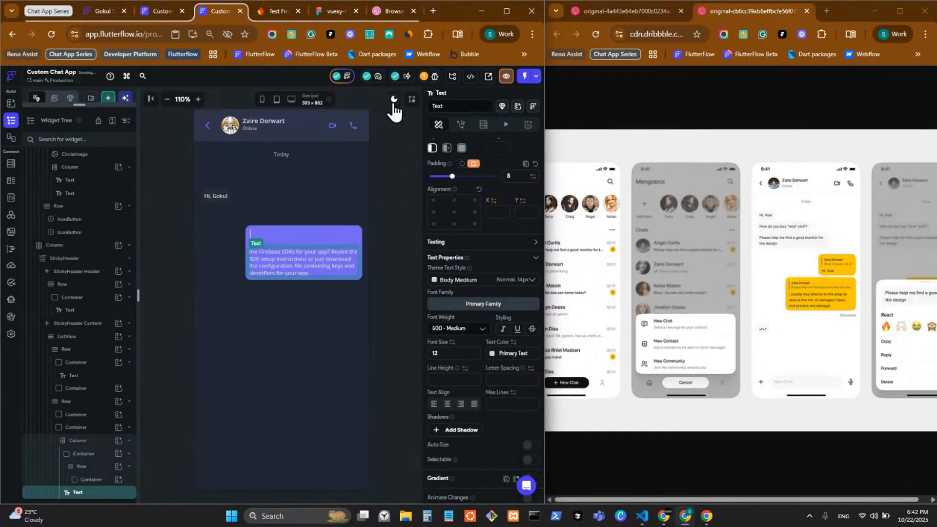
# Check the bubble's text and content column in light and dark previews
pyautogui.click(394, 100)
pyautogui.click(392, 270)
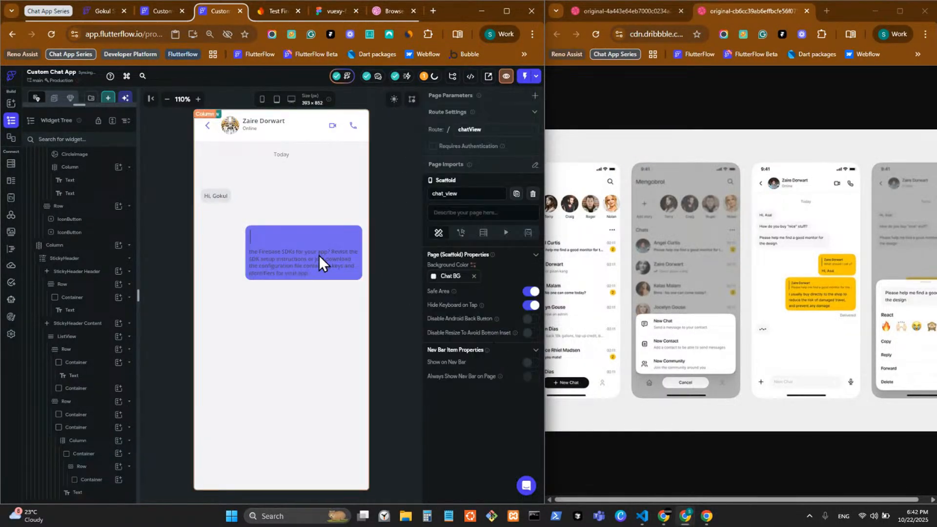
pyautogui.click(306, 250)
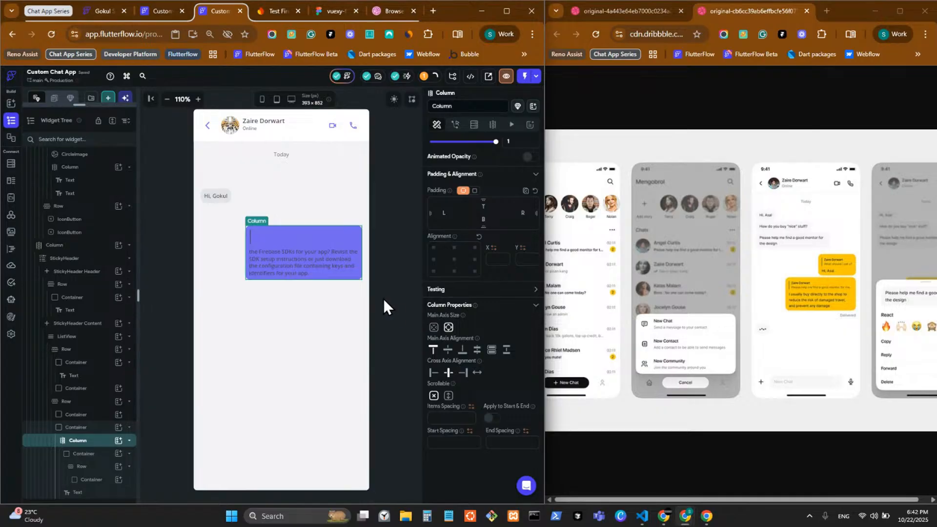
pyautogui.click(394, 99)
pyautogui.click(388, 268)
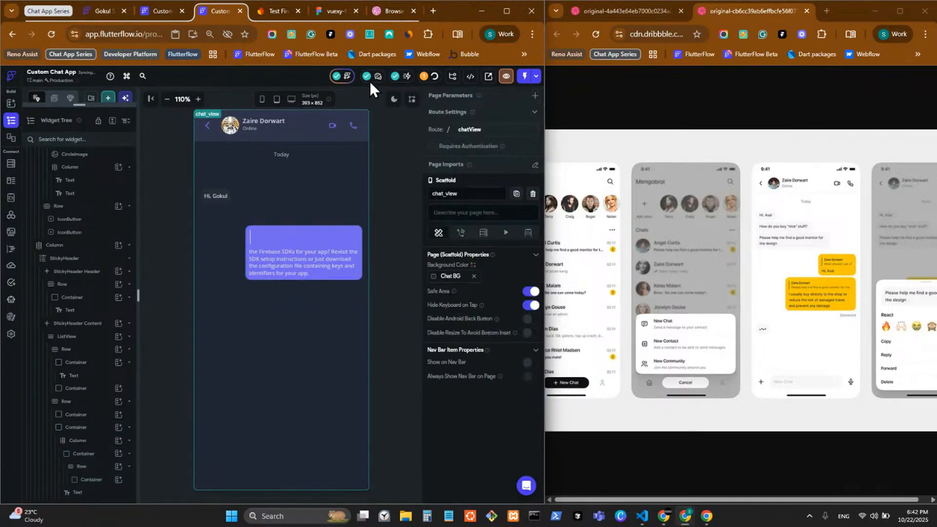
pyautogui.click(393, 99)
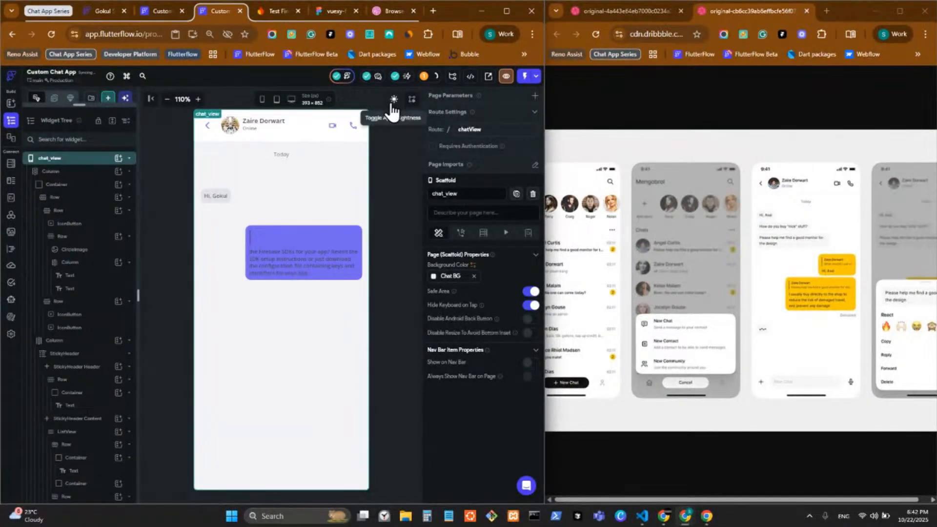
# Set the purple bubble's message text colour to white Secondary Background
pyautogui.click(323, 268)
pyautogui.scroll(-3, 461, 358)
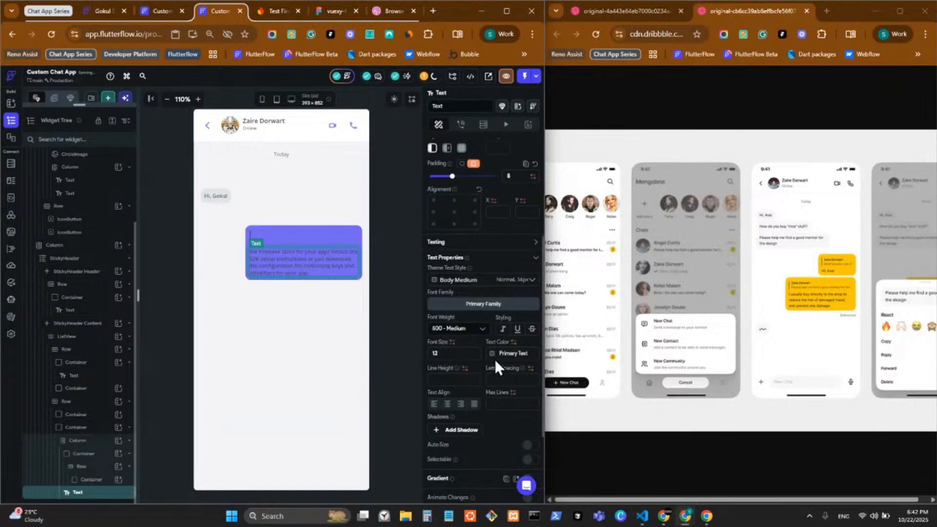
pyautogui.click(494, 355)
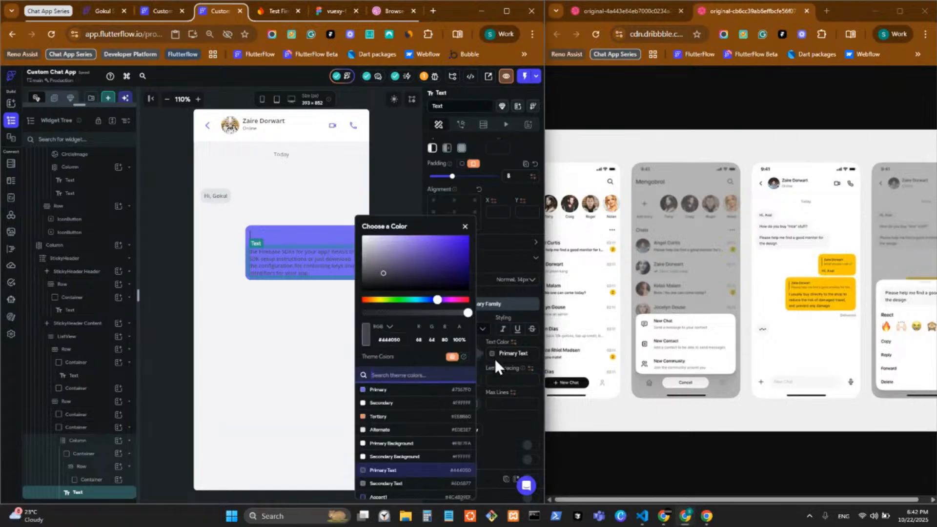
pyautogui.click(406, 457)
pyautogui.click(497, 438)
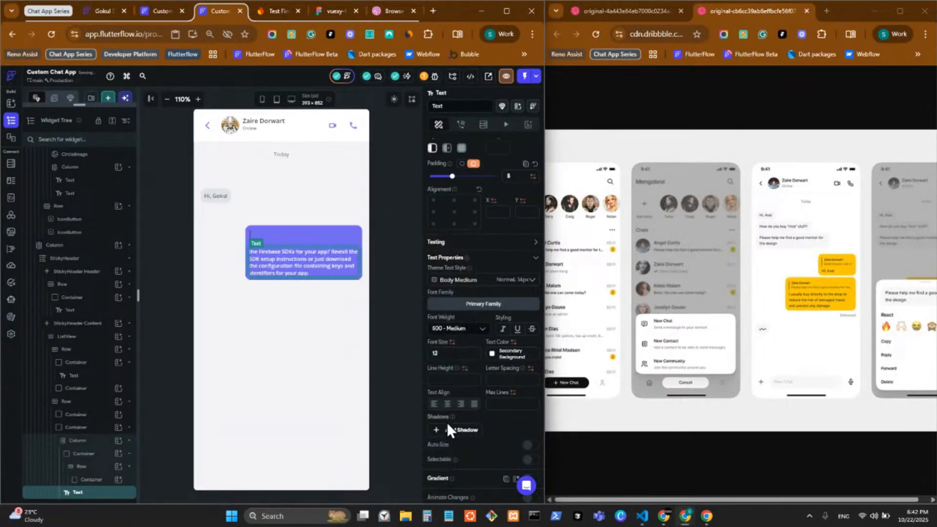
pyautogui.click(394, 245)
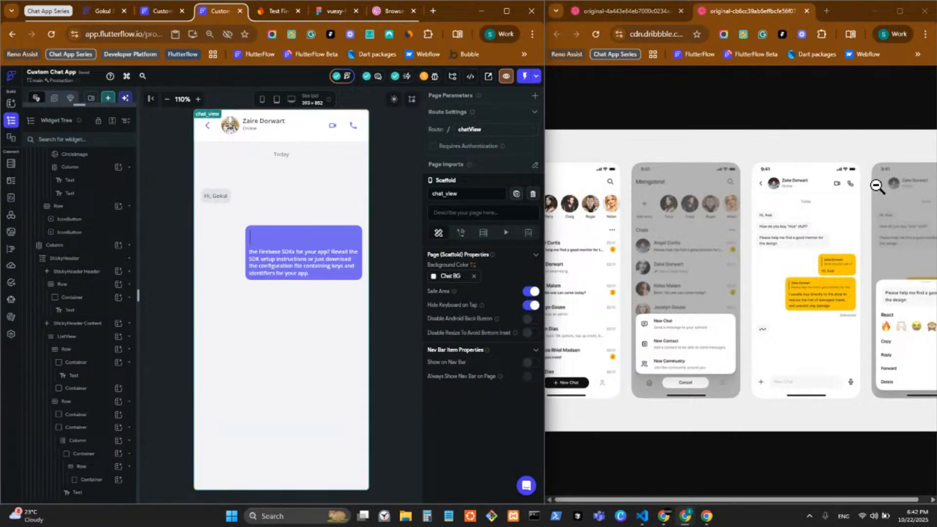
pyautogui.click(831, 294)
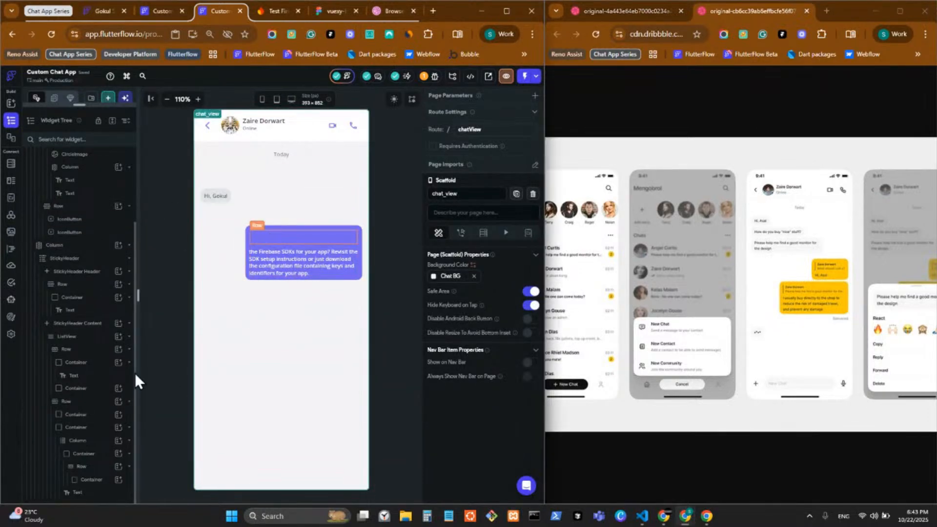
pyautogui.click(81, 466)
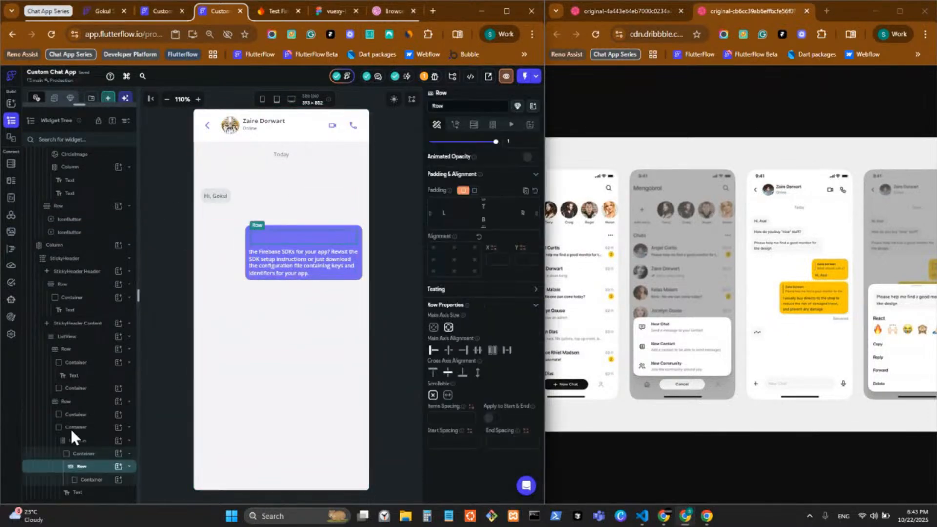
# Copy the header's name-and-status column and paste it into the purple bubble's top row
pyautogui.click(118, 468)
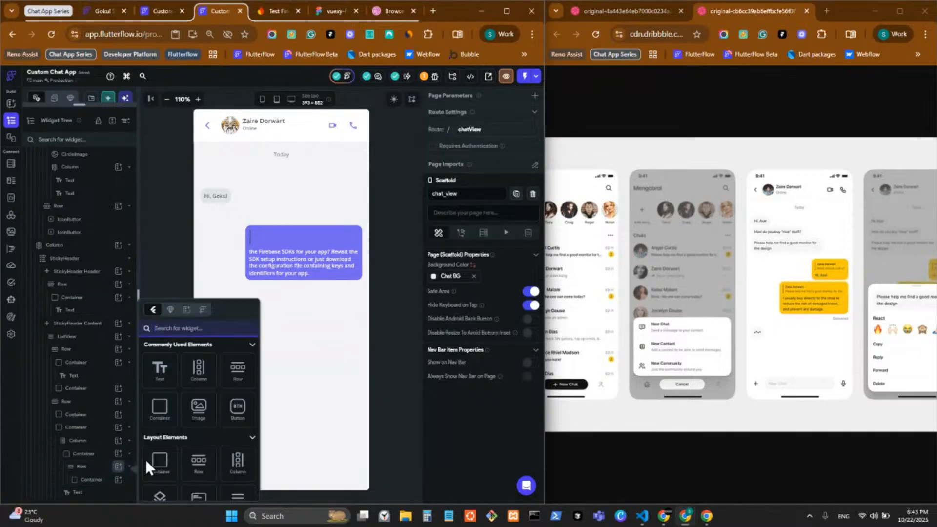
pyautogui.click(292, 160)
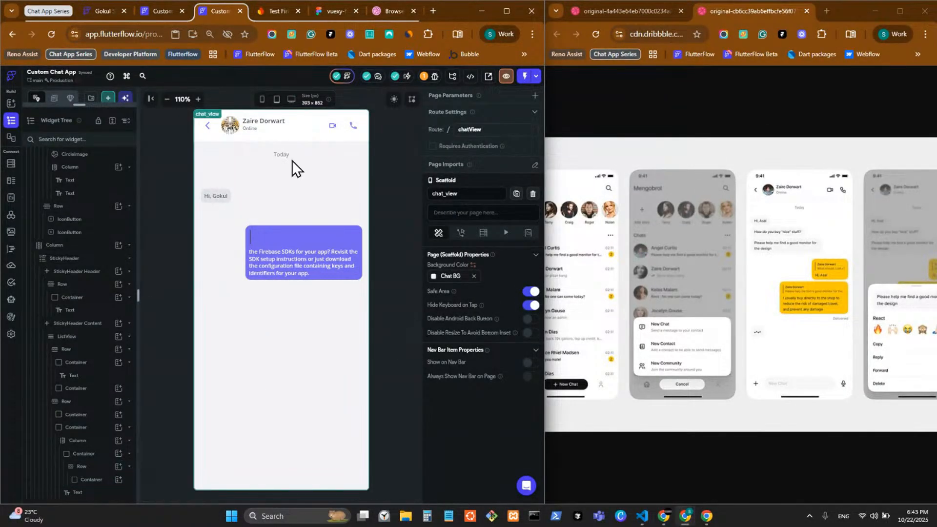
pyautogui.click(268, 130)
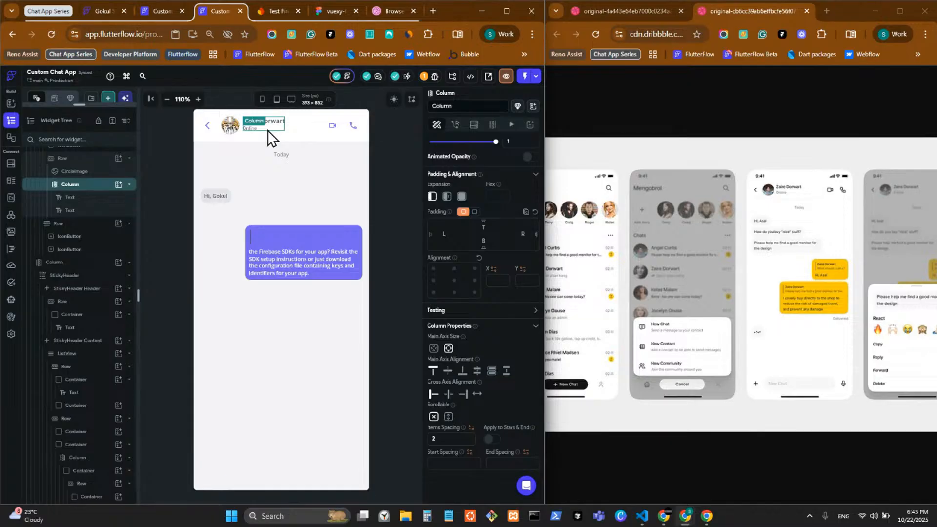
pyautogui.hotkey('ctrl', 'c')
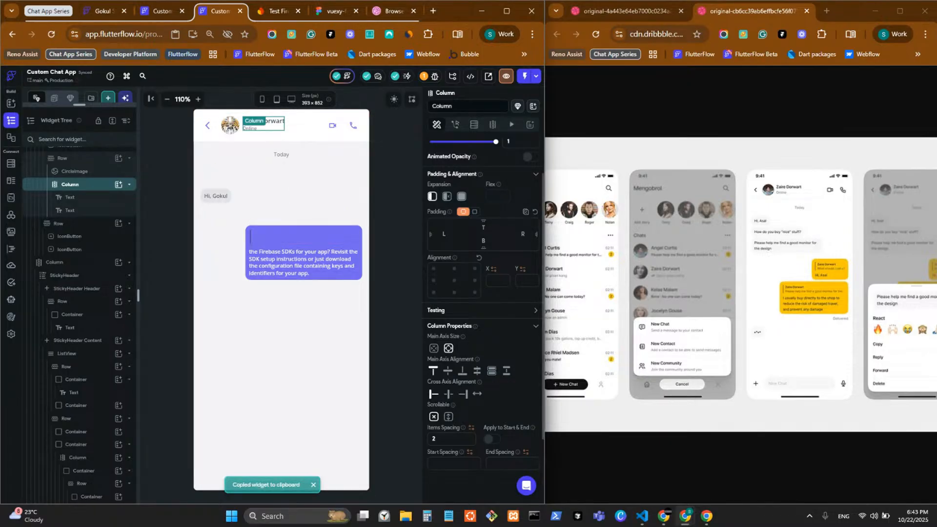
pyautogui.click(283, 236)
pyautogui.hotkey('ctrl', 'v')
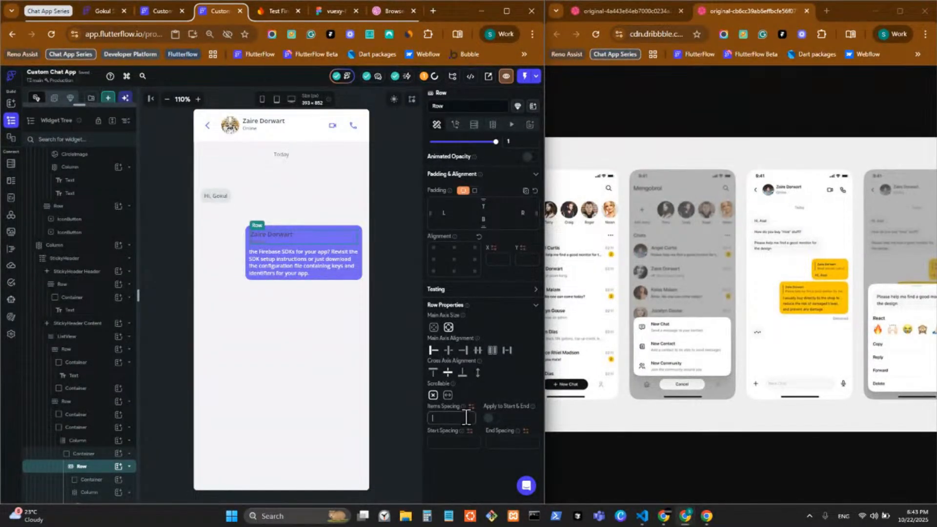
pyautogui.click(399, 296)
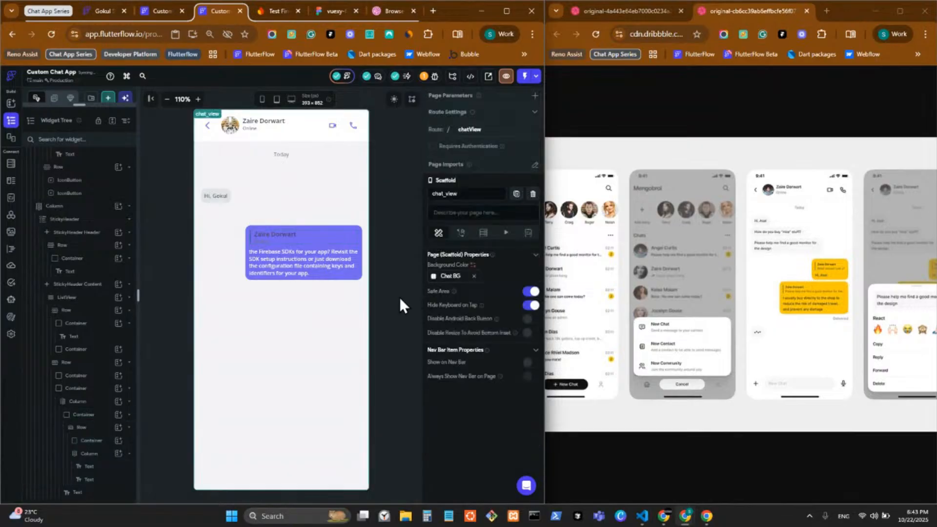
# Set the quoted name's font size to 10 and the status text colour to Primary Text
pyautogui.click(291, 238)
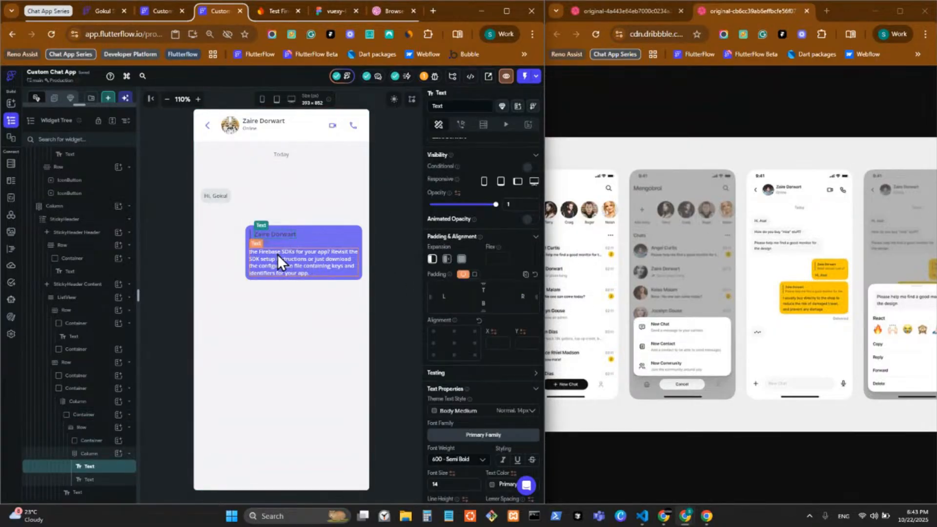
pyautogui.scroll(-3, 465, 380)
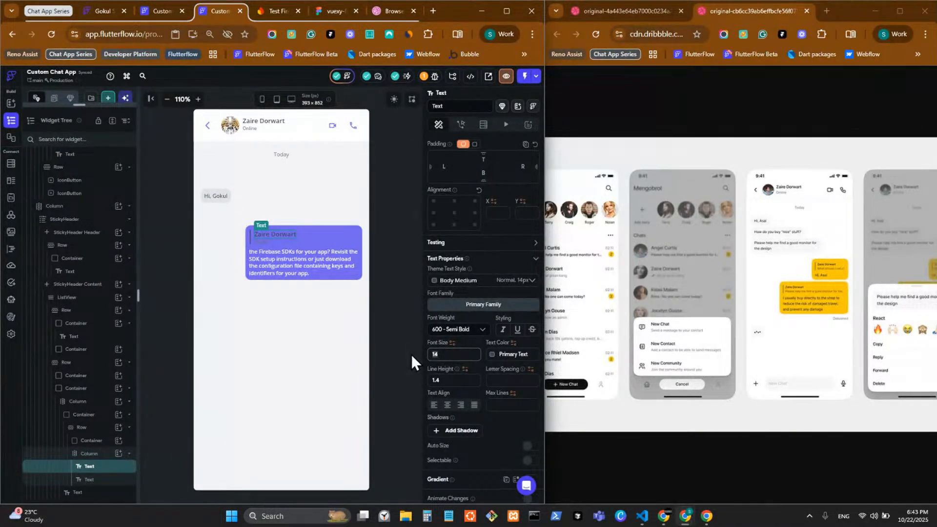
pyautogui.write('12')
pyautogui.press('BackSpace')
pyautogui.write('0')
pyautogui.click(259, 244)
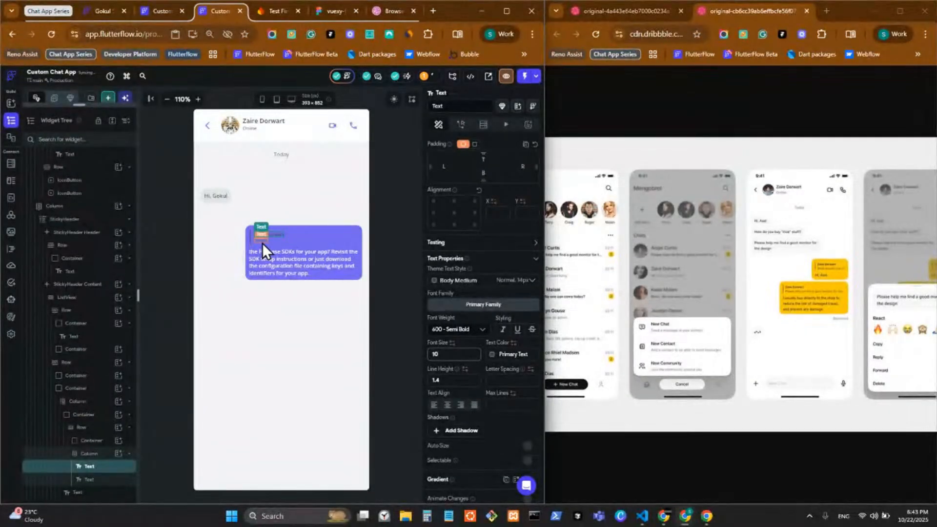
pyautogui.click(493, 355)
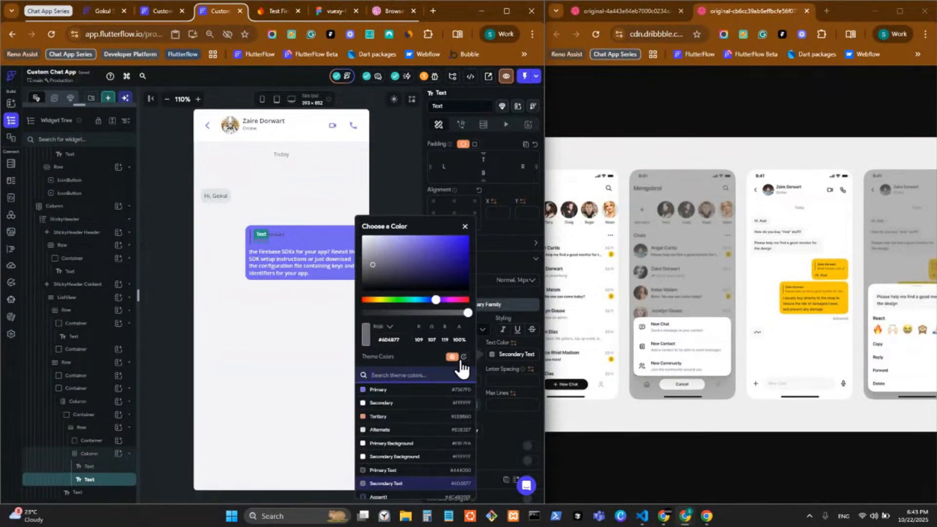
pyautogui.click(407, 470)
pyautogui.click(396, 188)
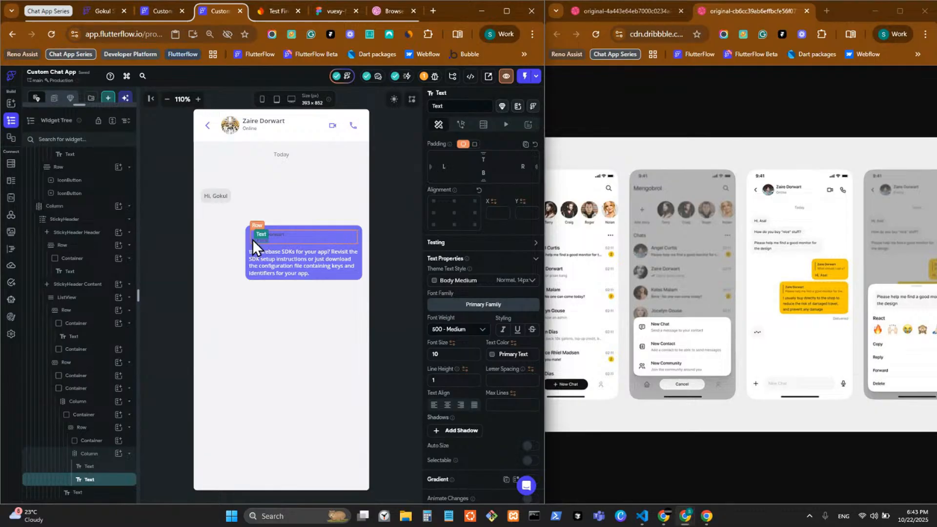
# Fill the thin quote bar with white Secondary Background
pyautogui.click(102, 466)
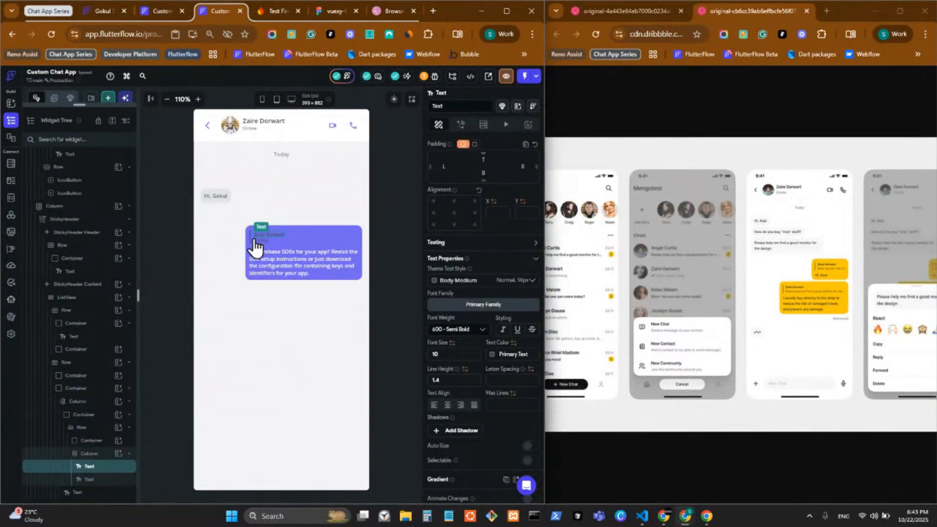
pyautogui.click(105, 442)
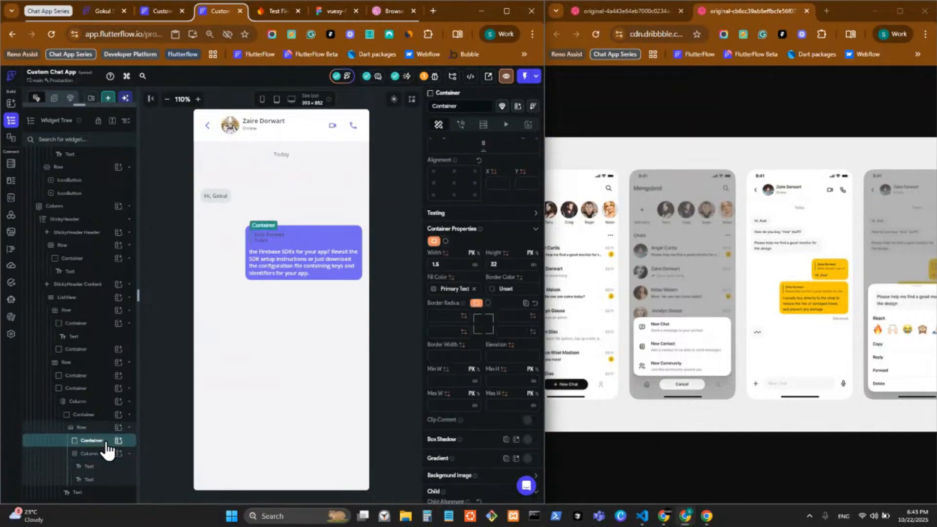
pyautogui.click(434, 291)
pyautogui.click(337, 443)
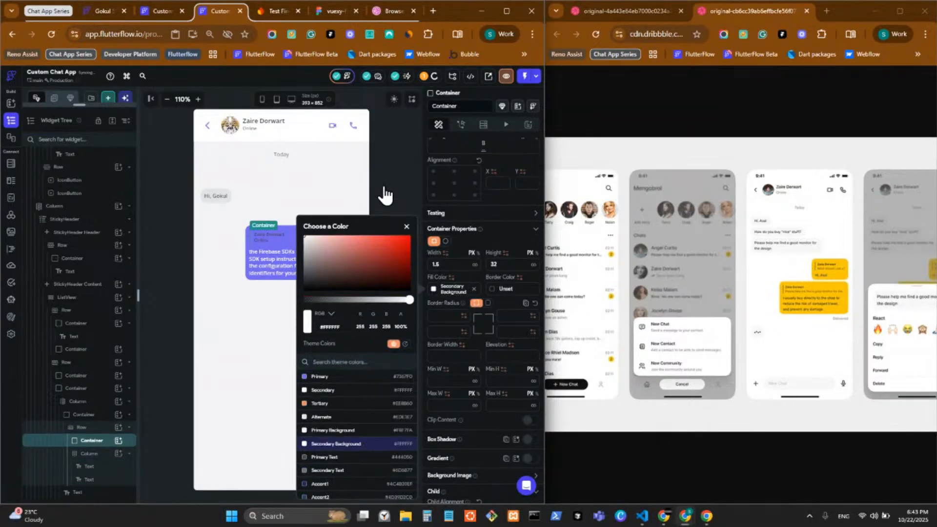
pyautogui.click(385, 195)
# Make the quoted name and status text white with Secondary Background
pyautogui.click(271, 235)
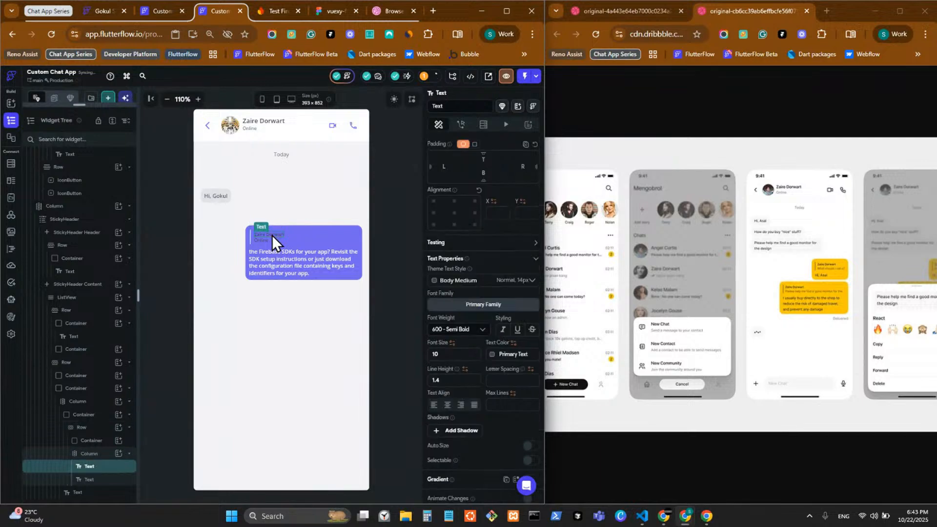
pyautogui.click(492, 355)
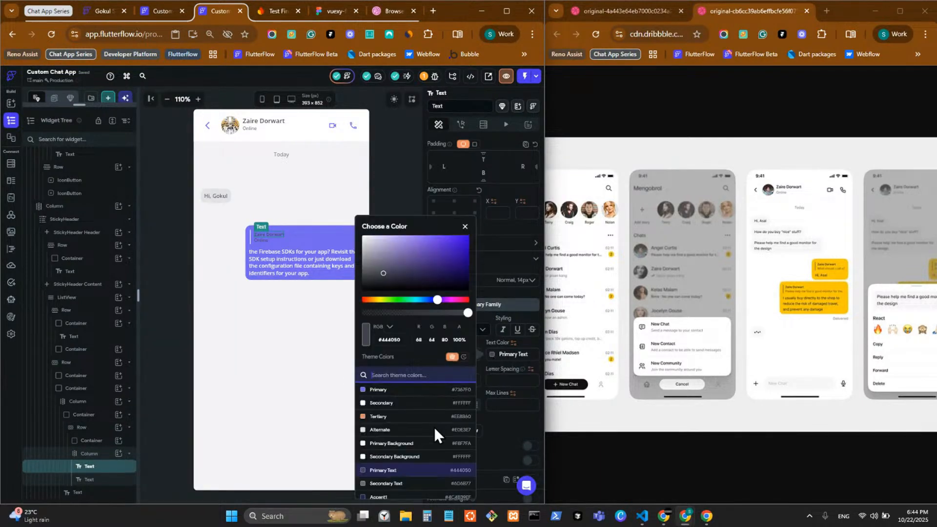
pyautogui.click(385, 456)
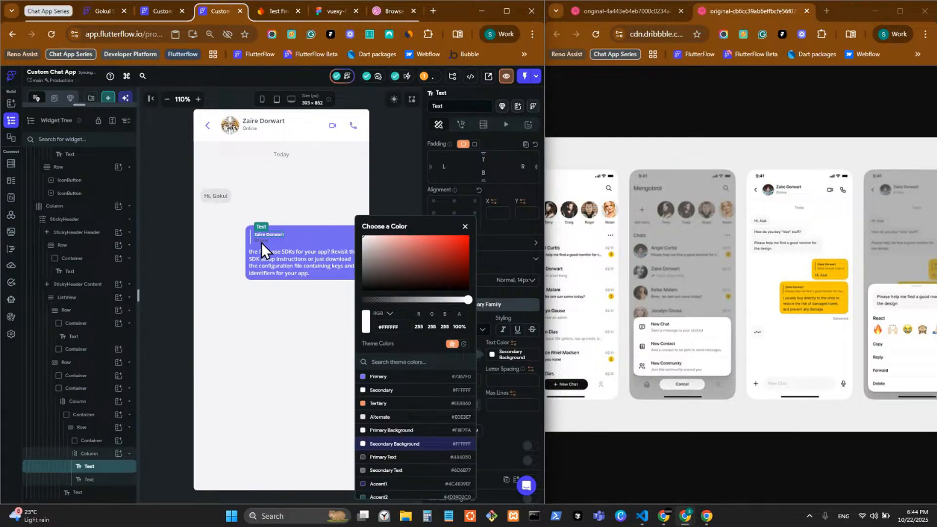
pyautogui.click(261, 242)
pyautogui.click(491, 355)
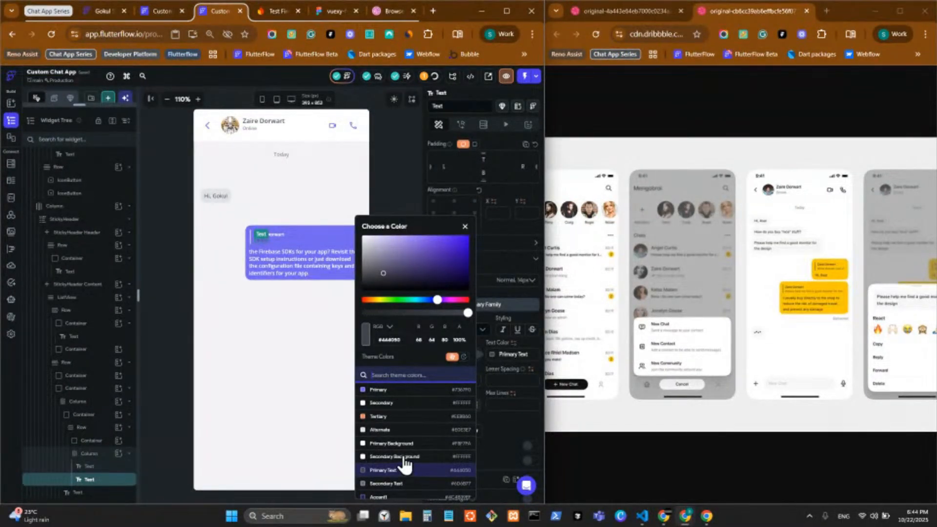
pyautogui.click(390, 456)
pyautogui.click(396, 180)
pyautogui.click(396, 181)
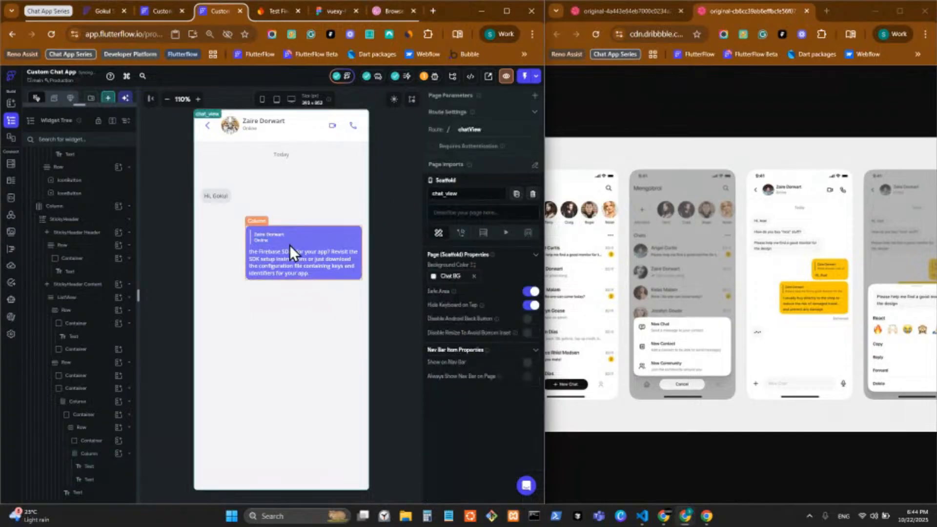
# Replace the quoted 'Online' line with the greeting 'Hi,Gokul'
pyautogui.click(256, 240)
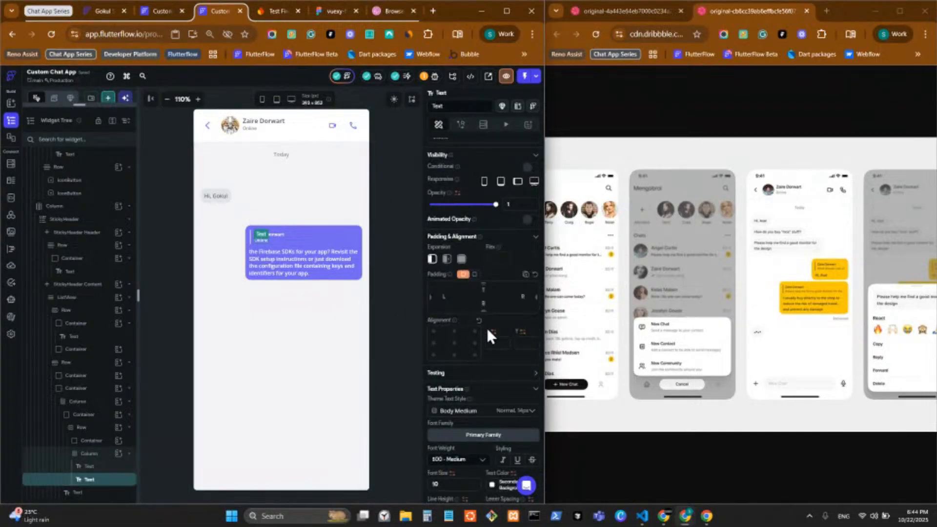
pyautogui.scroll(1, 485, 327)
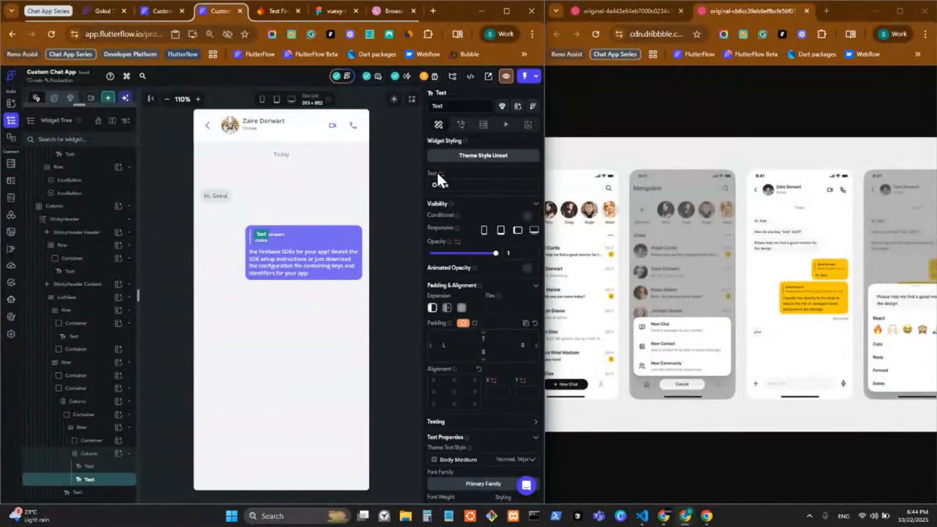
pyautogui.click(458, 184)
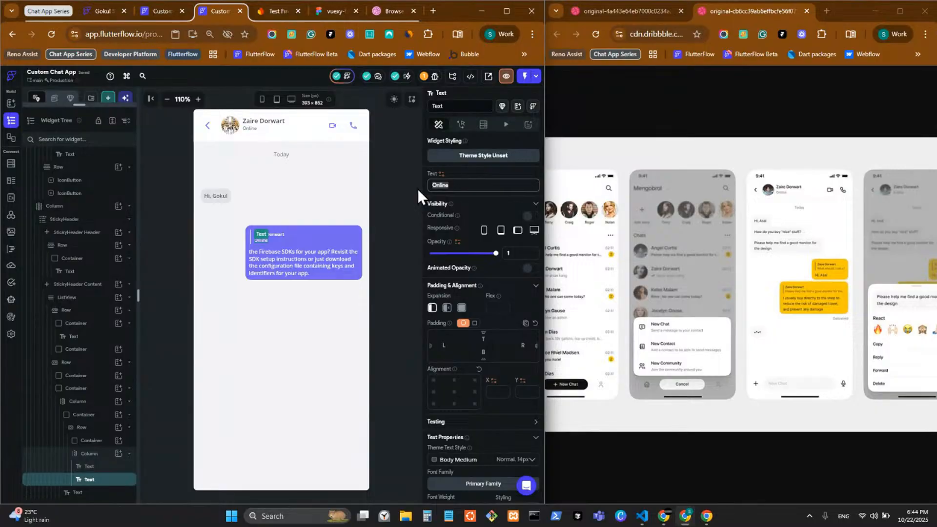
pyautogui.write('Hi g')
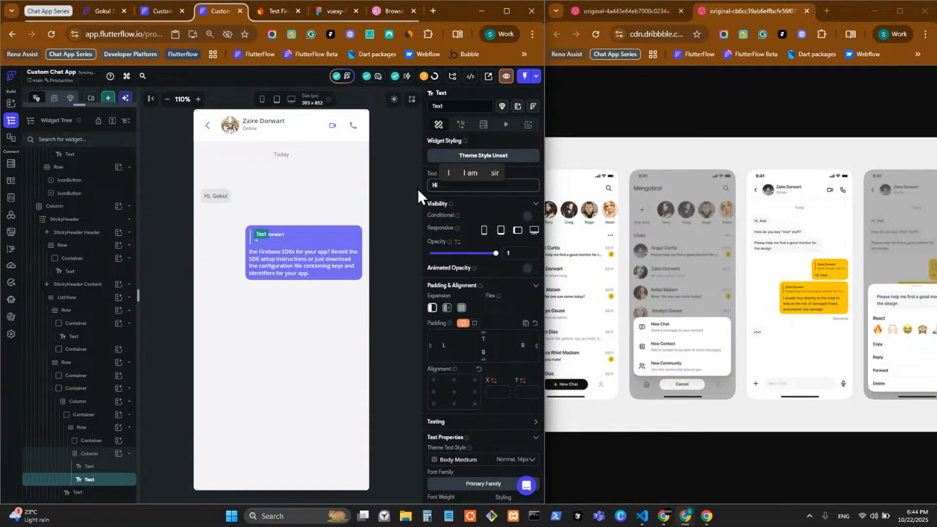
pyautogui.write('okul')
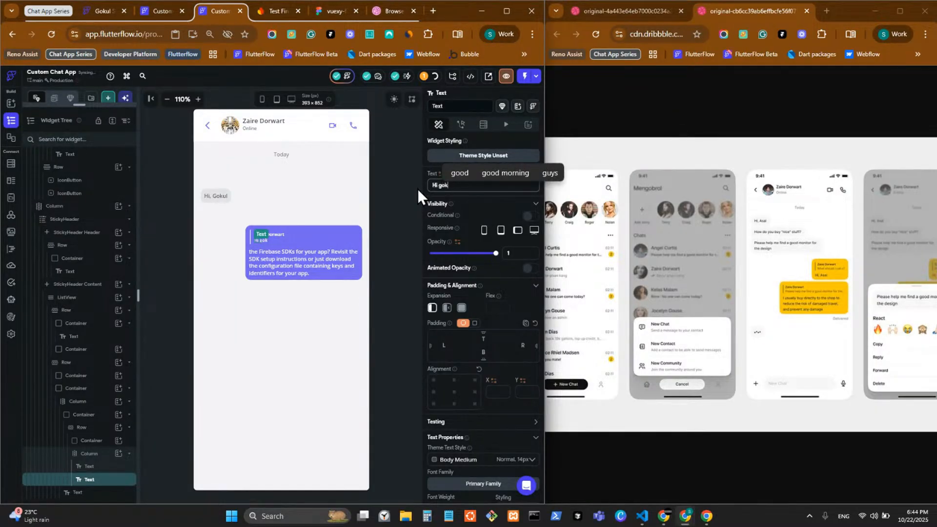
pyautogui.press('BackSpace')
pyautogui.press('BackSpace')
pyautogui.press('BackSpace')
pyautogui.press('BackSpace')
pyautogui.press('BackSpace')
pyautogui.press('BackSpace')
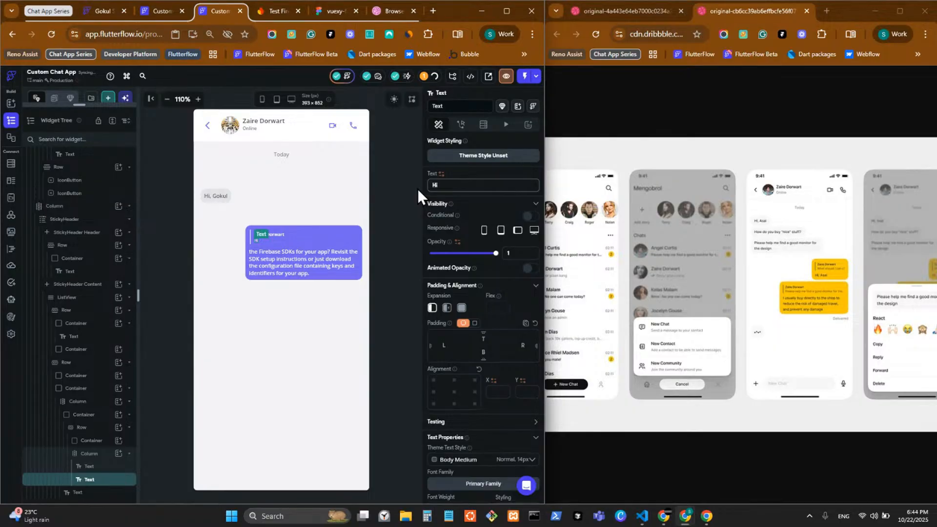
pyautogui.write(',Gokul')
pyautogui.click(398, 235)
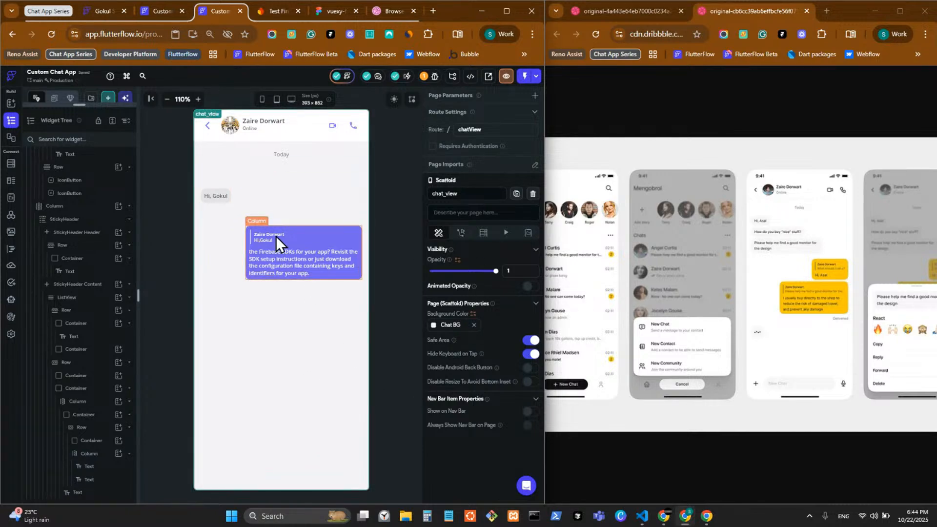
# Inspect the quoted reply's row and container in the purple bubble
pyautogui.click(316, 241)
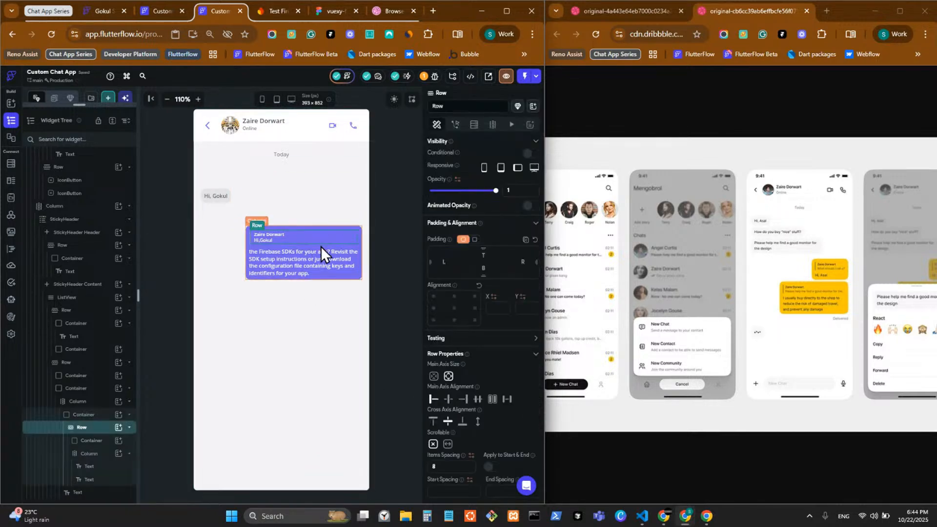
pyautogui.click(93, 415)
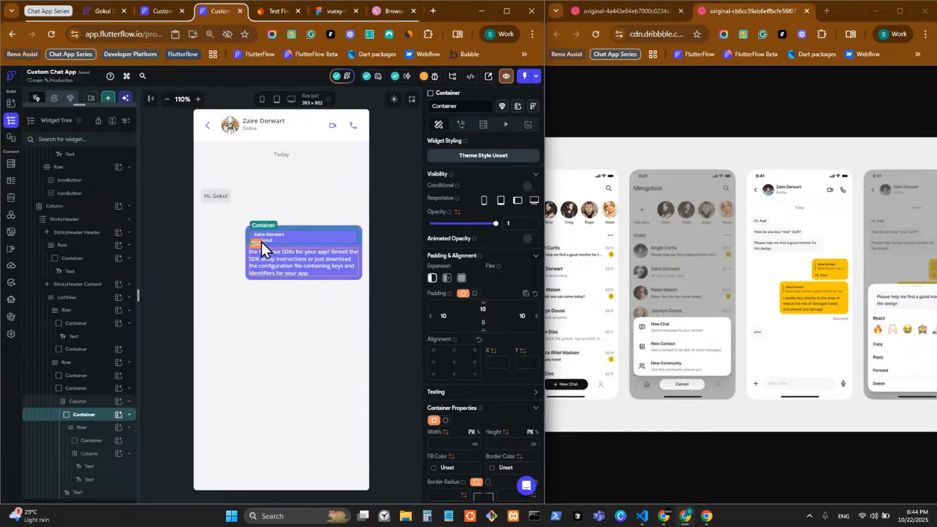
pyautogui.click(390, 242)
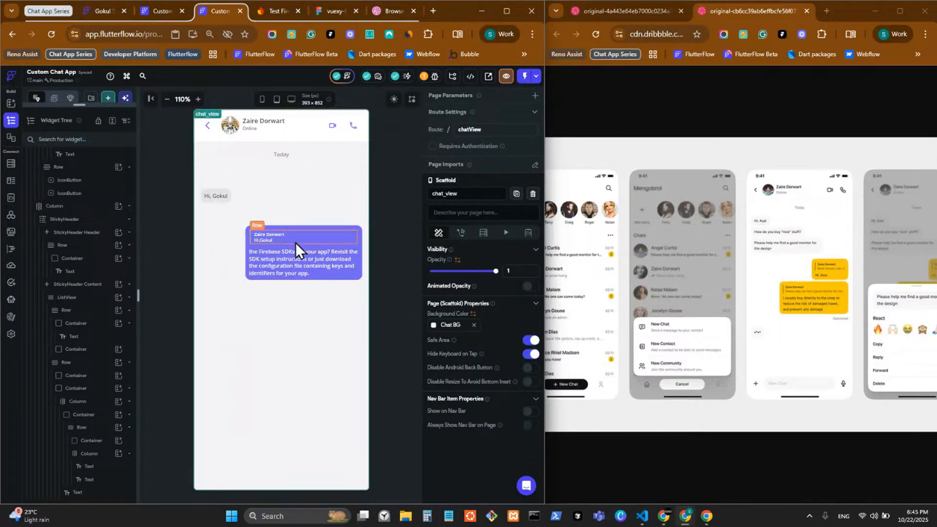
# Set the Hi, Gokul row's Main Axis Size to min and its spacer height to 100
pyautogui.click(220, 207)
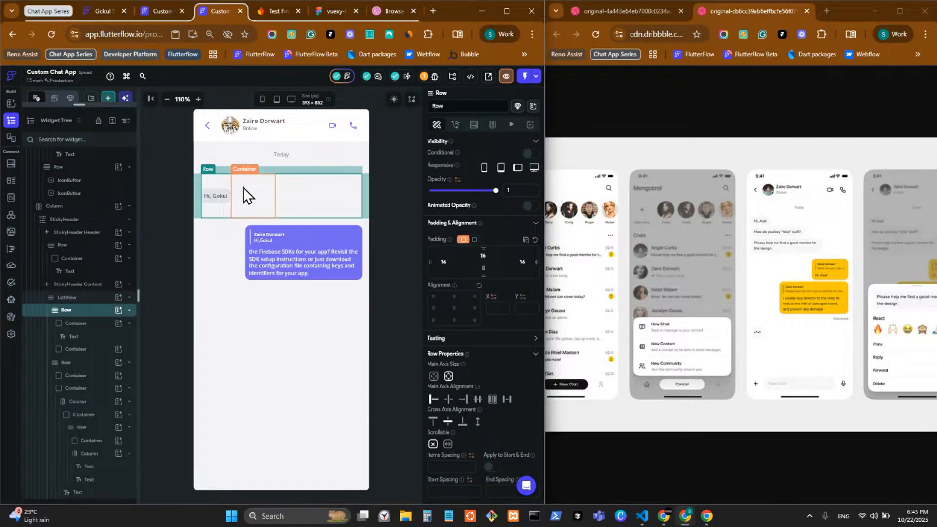
pyautogui.click(434, 376)
pyautogui.click(245, 212)
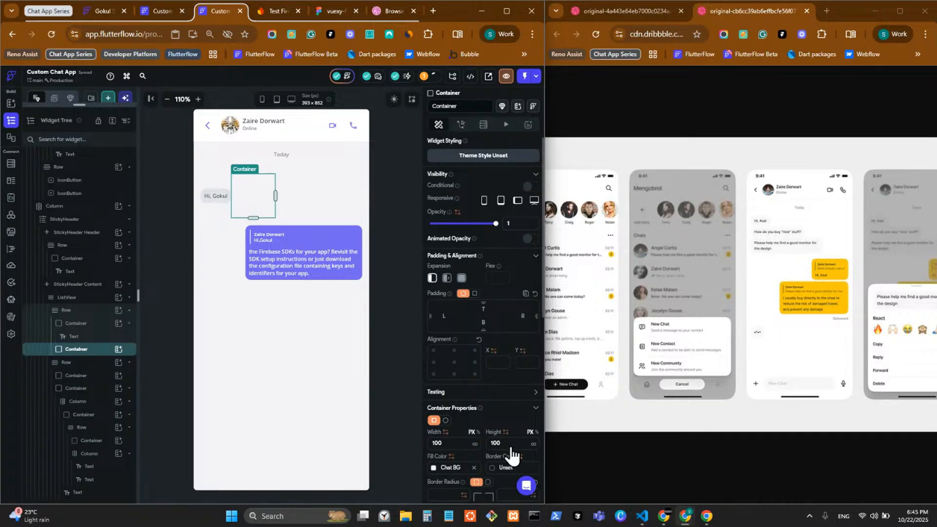
pyautogui.click(498, 442)
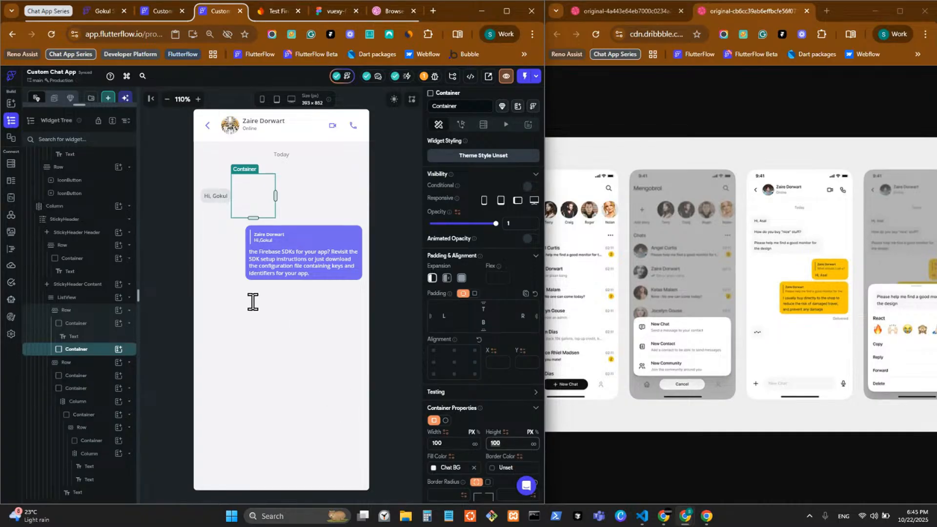
pyautogui.press('BackSpace')
pyautogui.press('BackSpace')
pyautogui.press('BackSpace')
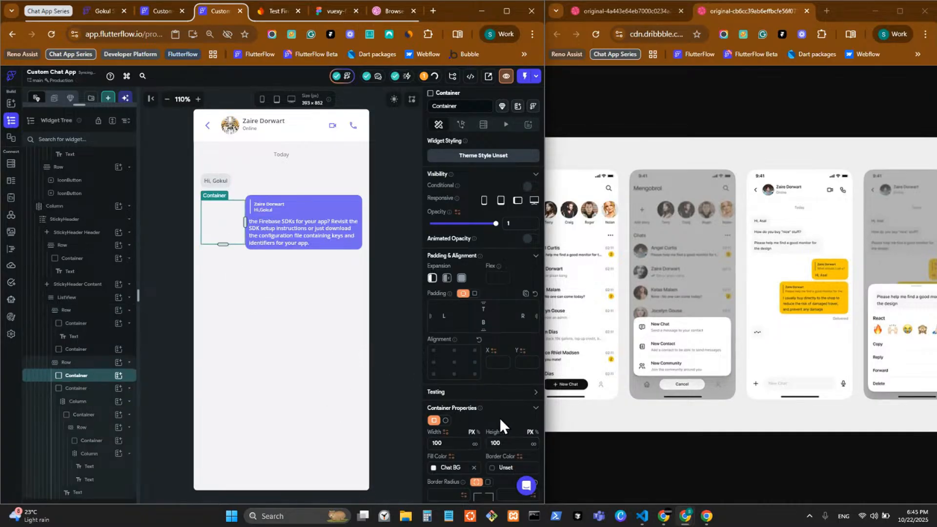
pyautogui.write('100')
pyautogui.click(393, 258)
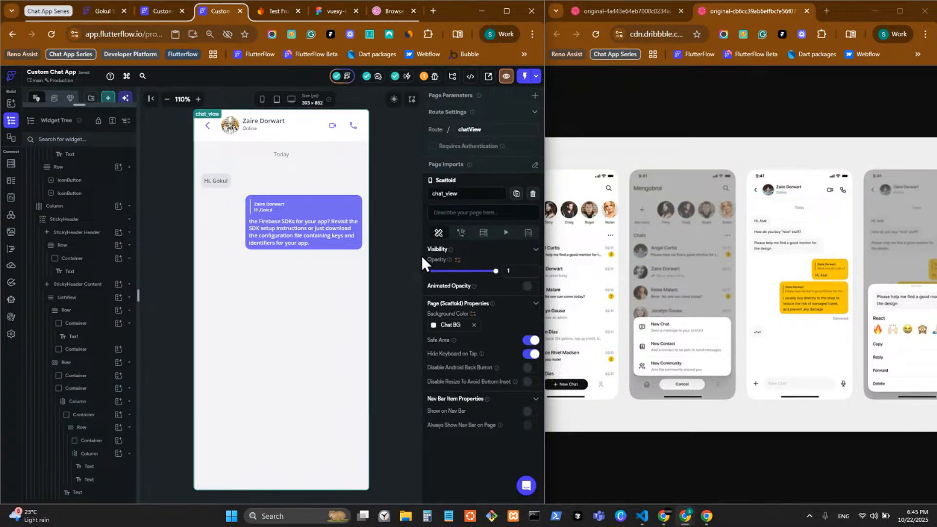
pyautogui.click(279, 241)
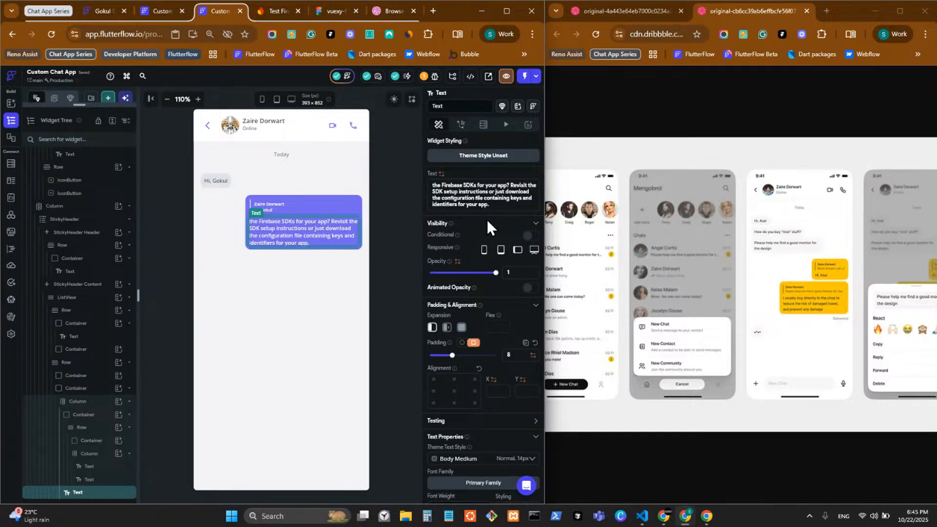
# Replace the bubble's paragraph with placeholder 'hi' and set the Column's Cross Axis Alignment to start
pyautogui.moveTo(493, 208); pyautogui.dragTo(419, 179)
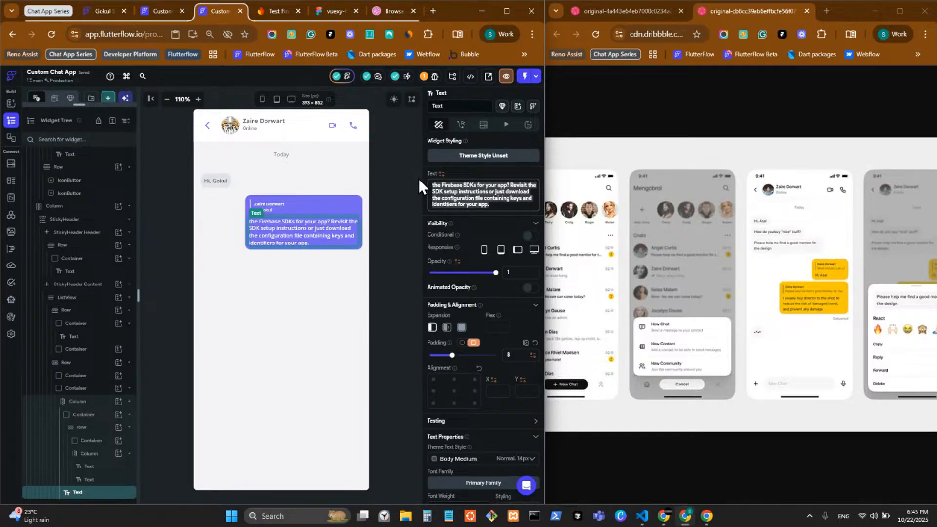
pyautogui.write('hi')
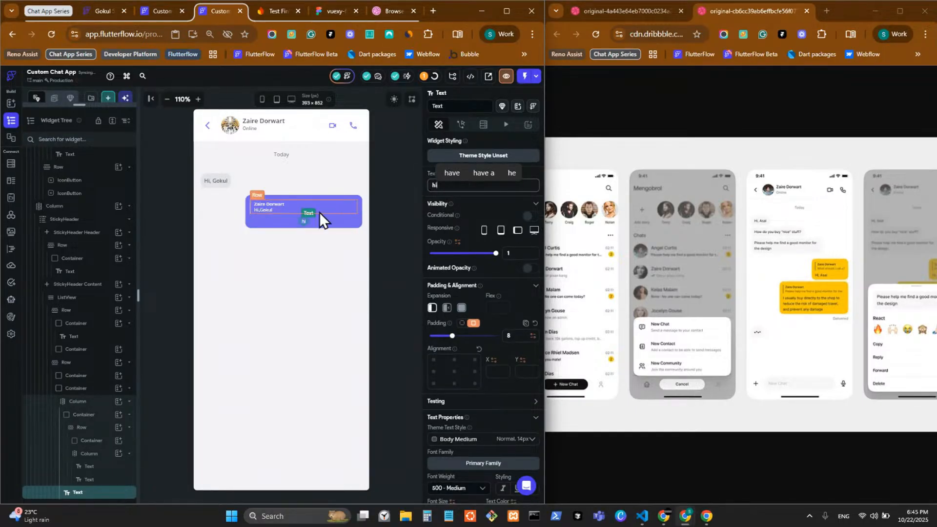
pyautogui.click(318, 223)
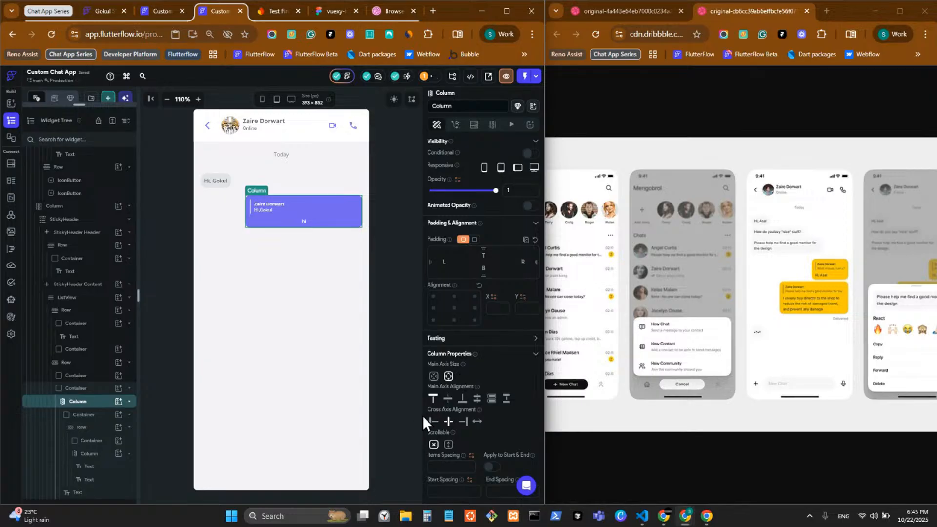
pyautogui.click(431, 421)
# Retype the bubble message as 'Hi, I hope you are doing well today!'
pyautogui.click(253, 222)
pyautogui.doubleClick(453, 183)
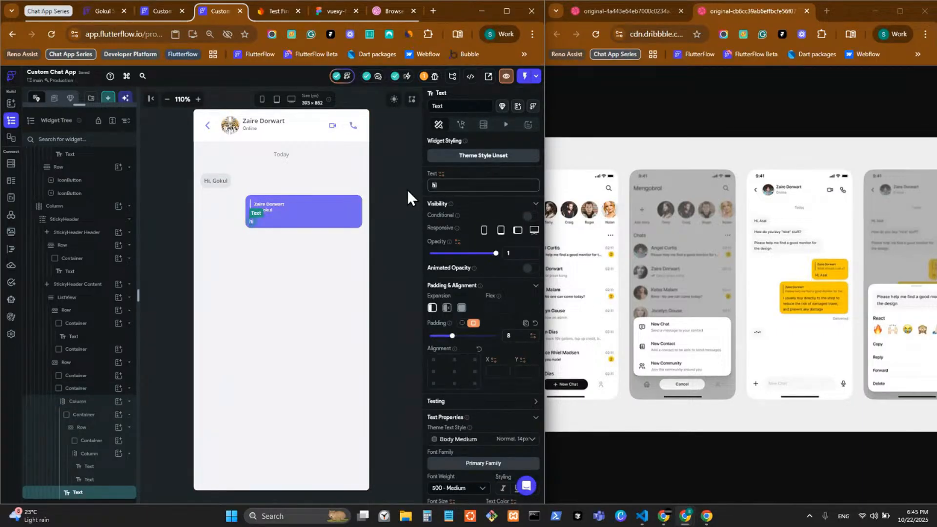
pyautogui.write('Hi, I')
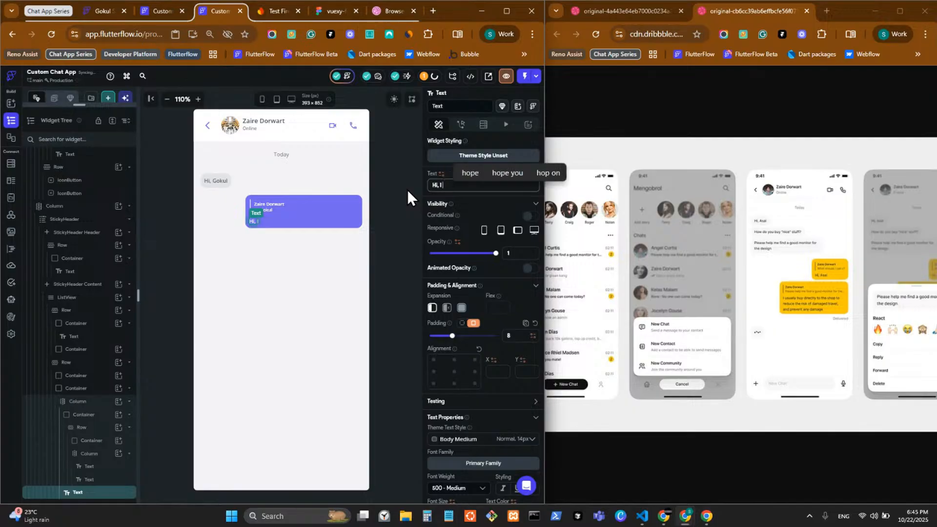
pyautogui.write(' hope y')
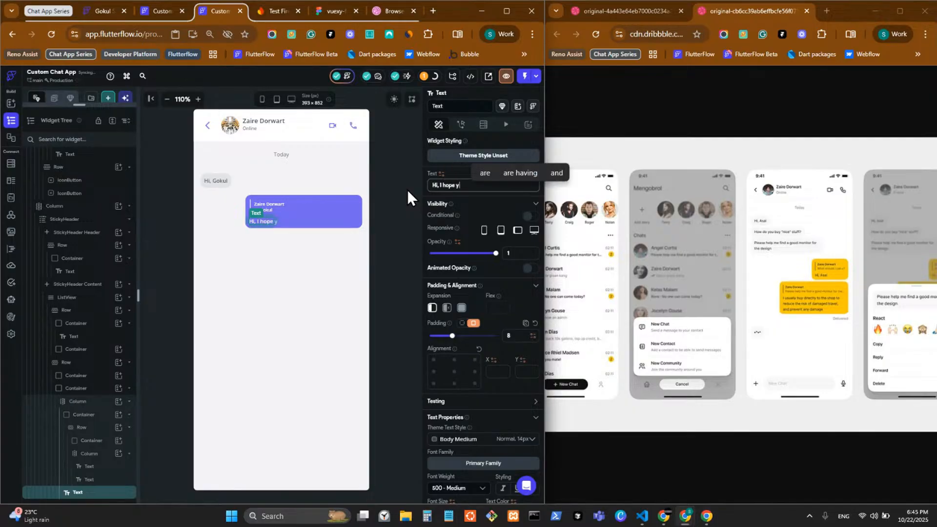
pyautogui.write('ou are doing ')
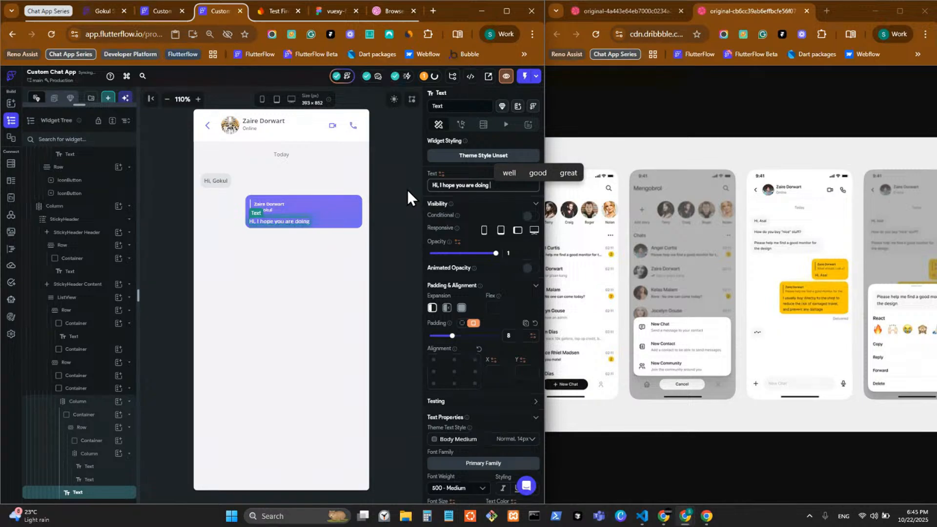
pyautogui.write('we')
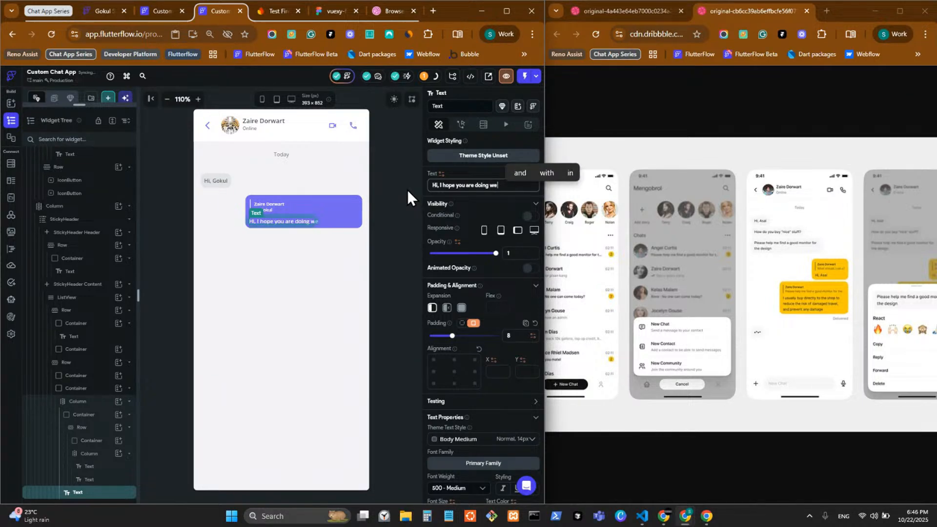
pyautogui.write('ll today!')
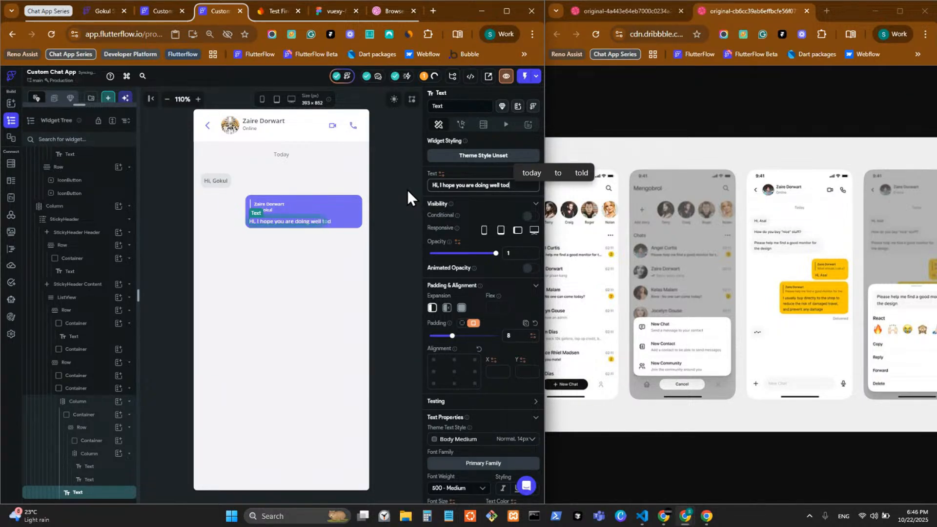
pyautogui.click(384, 266)
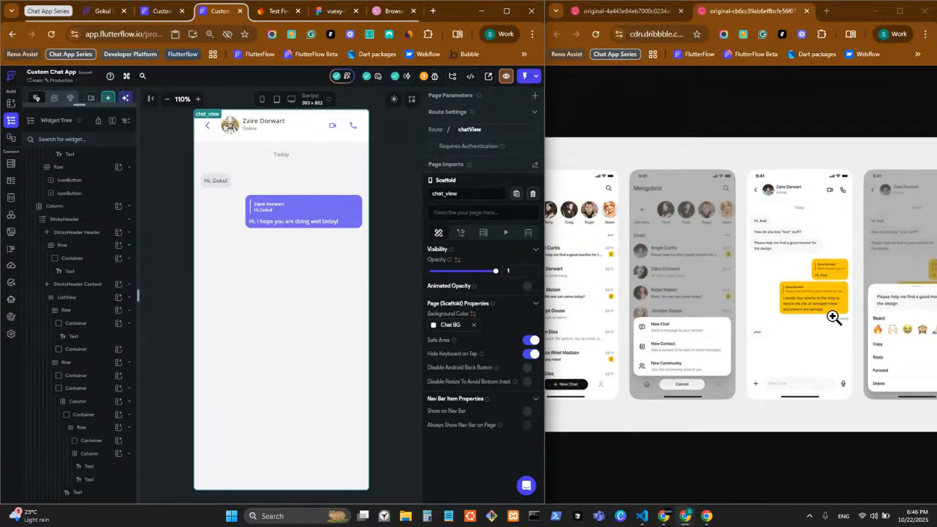
pyautogui.click(856, 314)
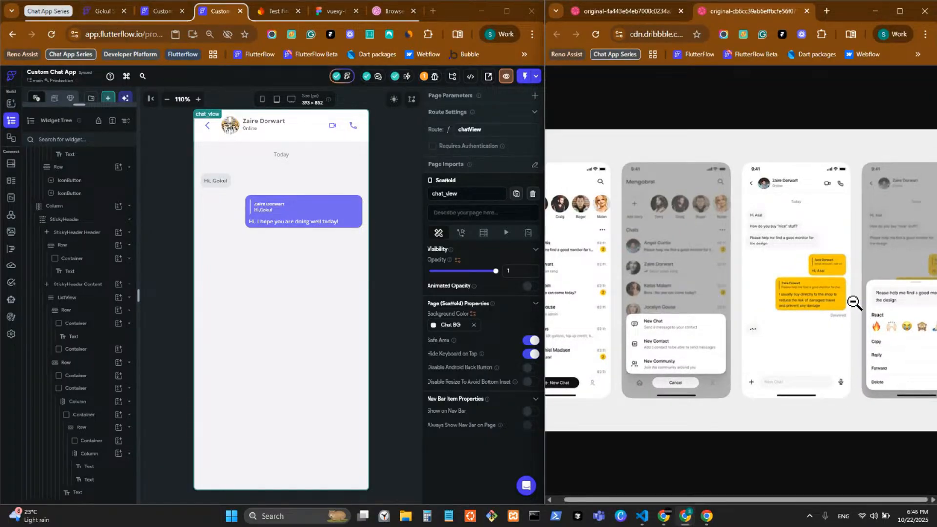
pyautogui.click(838, 327)
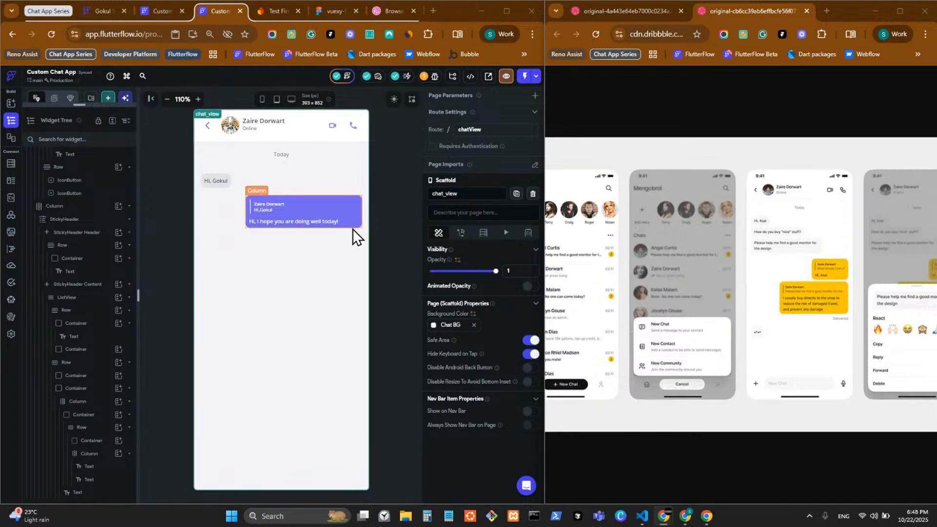
pyautogui.click(841, 337)
pyautogui.click(847, 323)
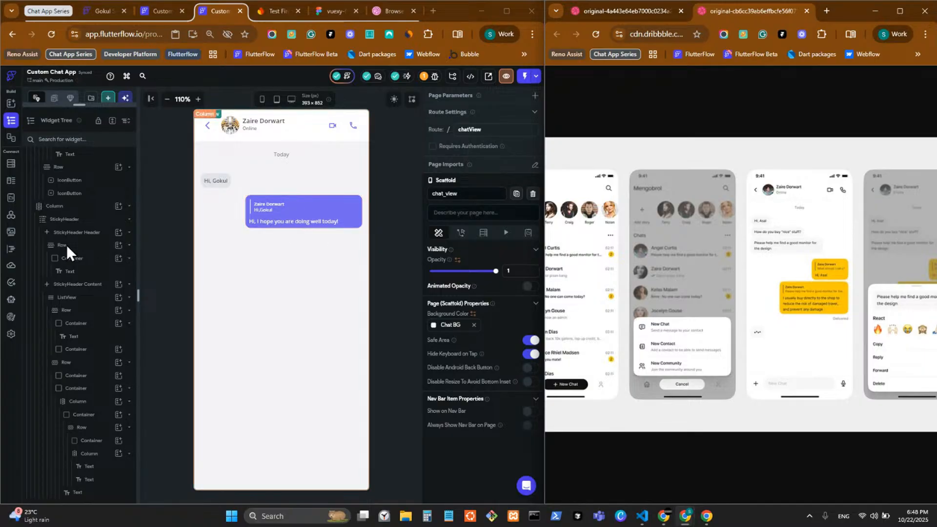
# Add a Row inside the purple bubble's Column, beneath the message text
pyautogui.click(361, 224)
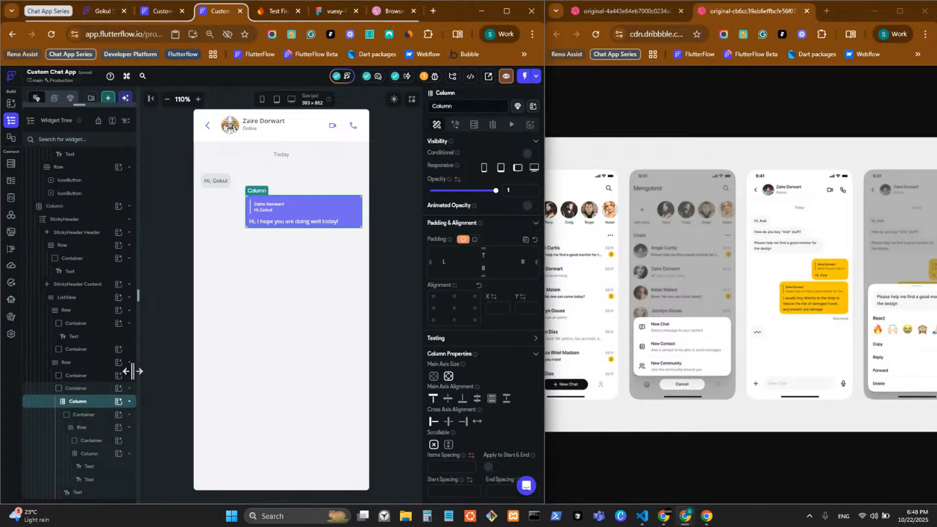
pyautogui.click(118, 402)
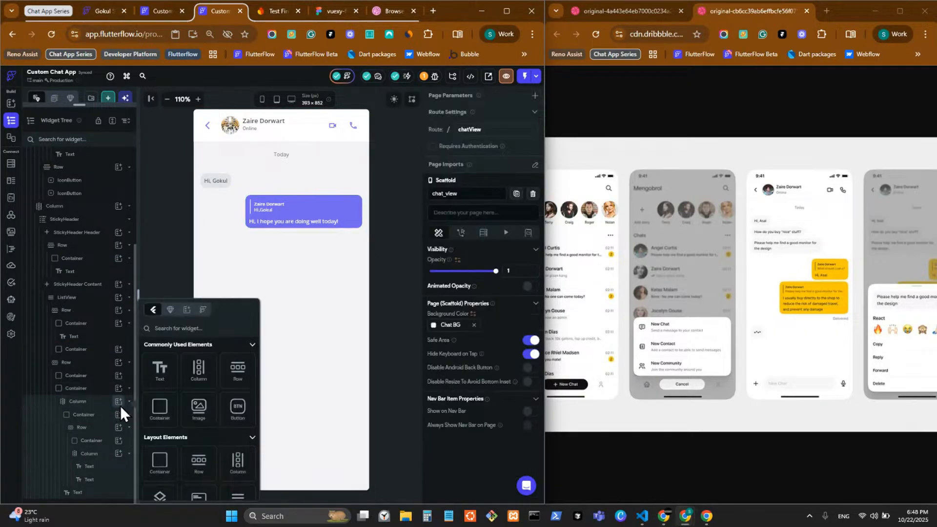
pyautogui.click(235, 382)
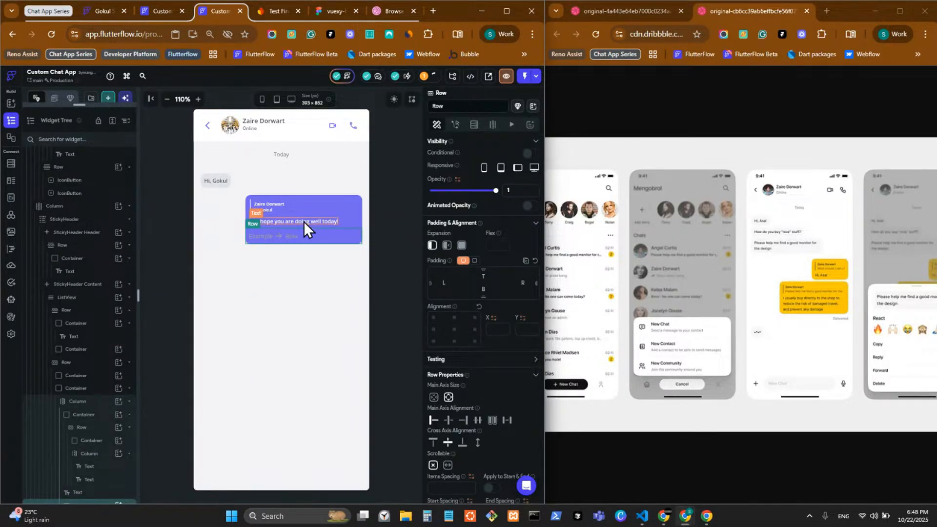
# Give the bubble's message Text per-side padding of 8 px
pyautogui.click(348, 236)
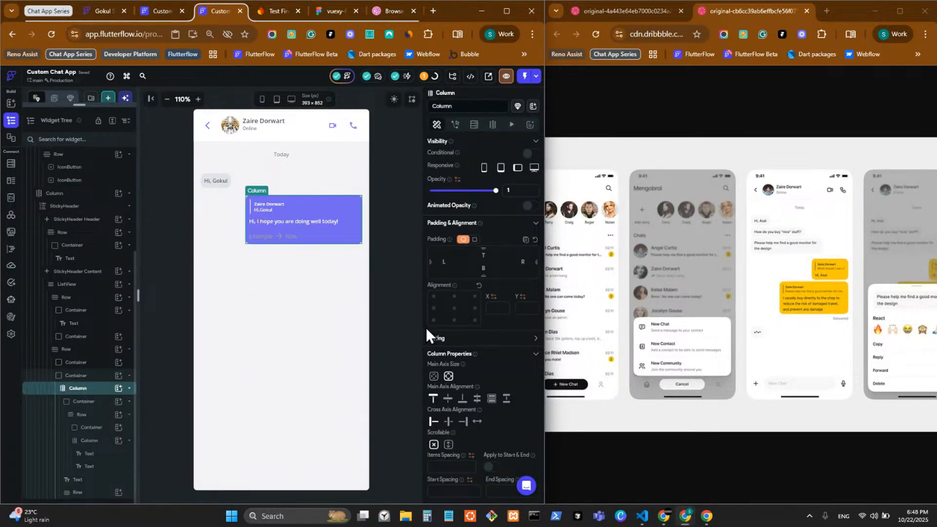
pyautogui.click(324, 225)
pyautogui.click(337, 221)
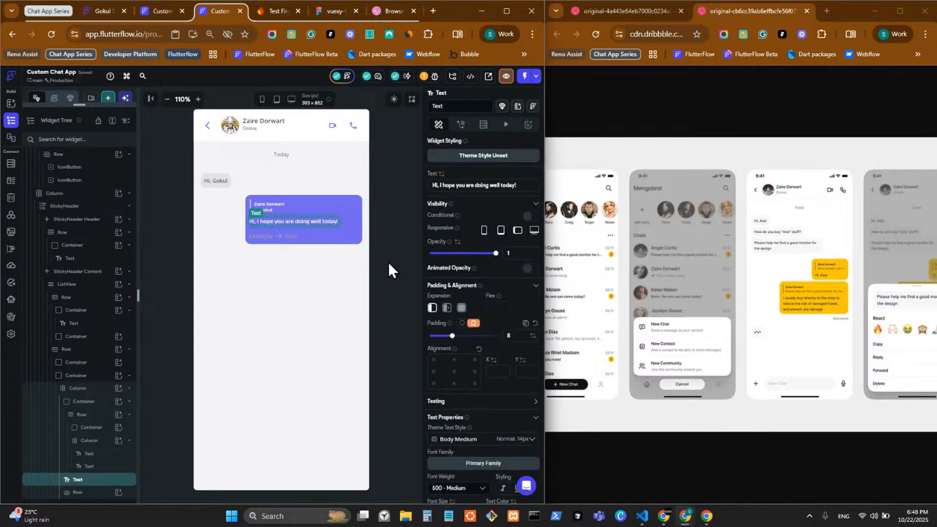
pyautogui.click(461, 323)
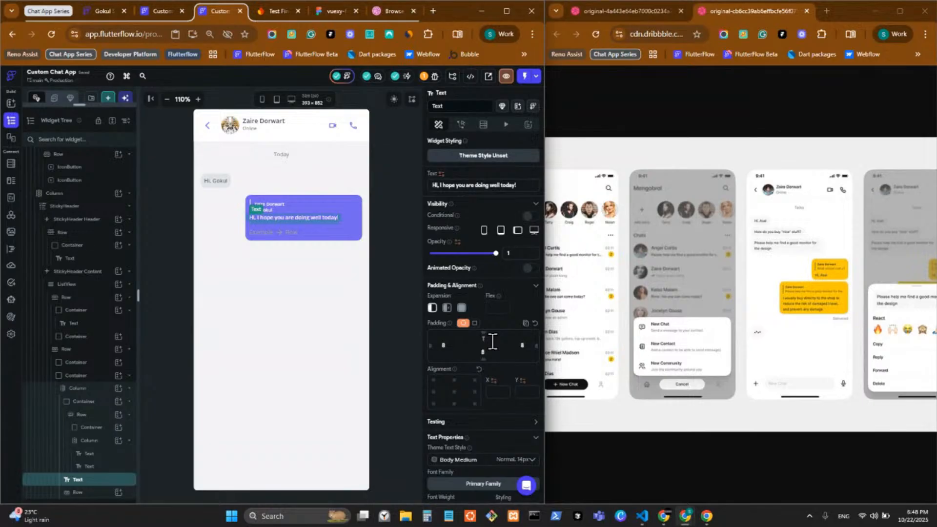
pyautogui.write('8')
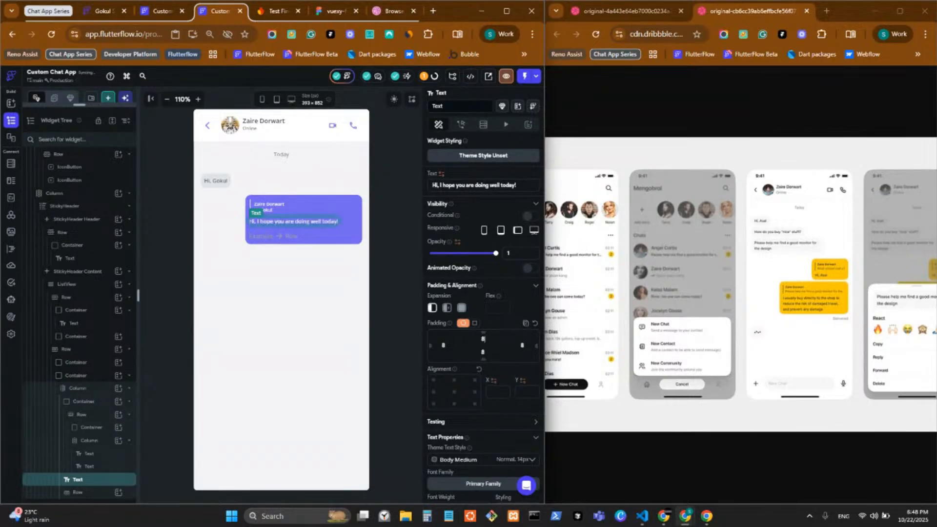
pyautogui.hotkey('alt', 'Tab')
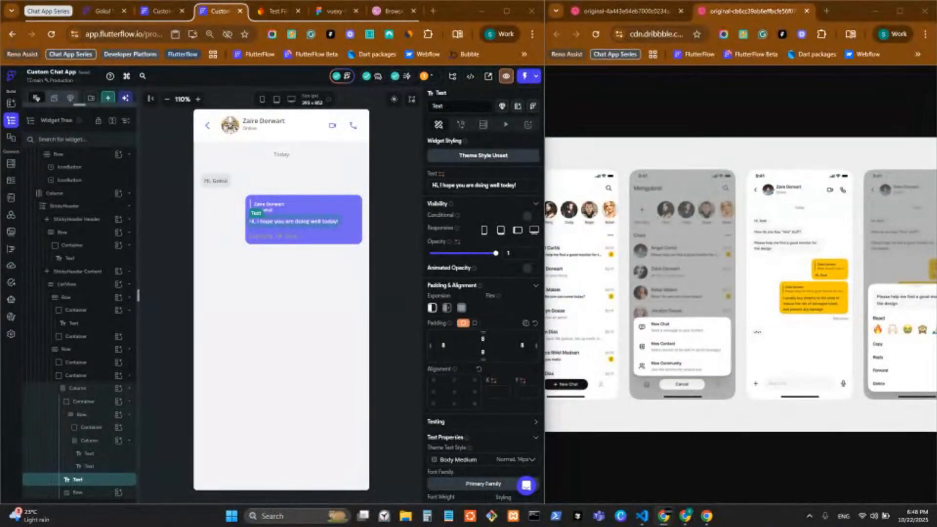
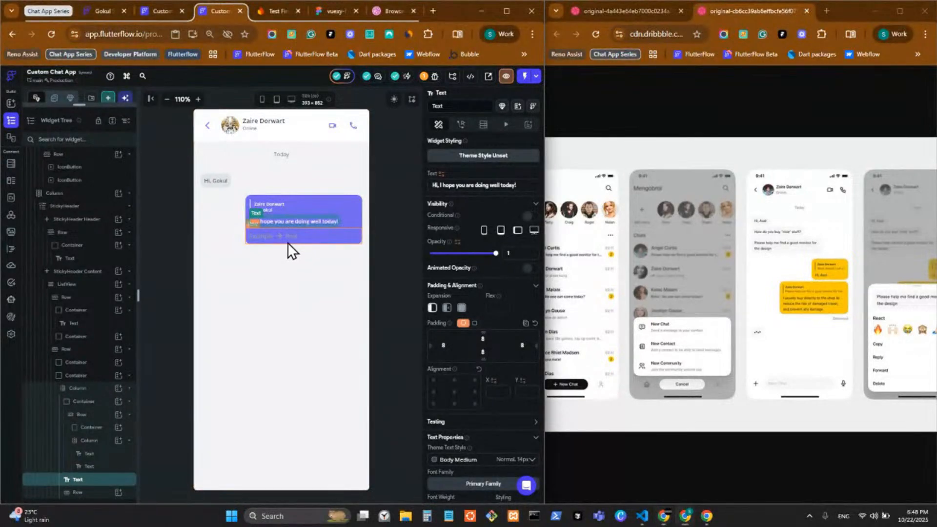
# Add an Icon widget to the empty row beneath the bubble's message text
pyautogui.click(313, 236)
pyautogui.click(323, 223)
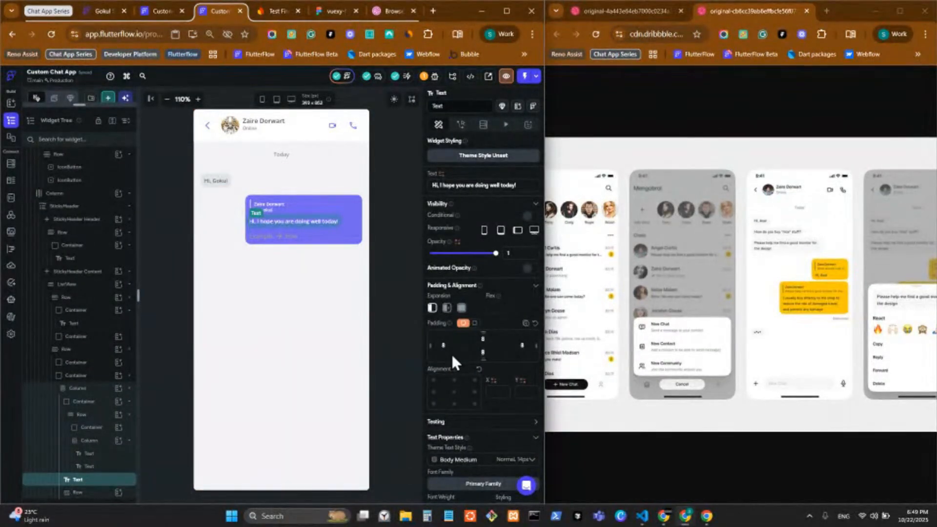
pyautogui.click(295, 232)
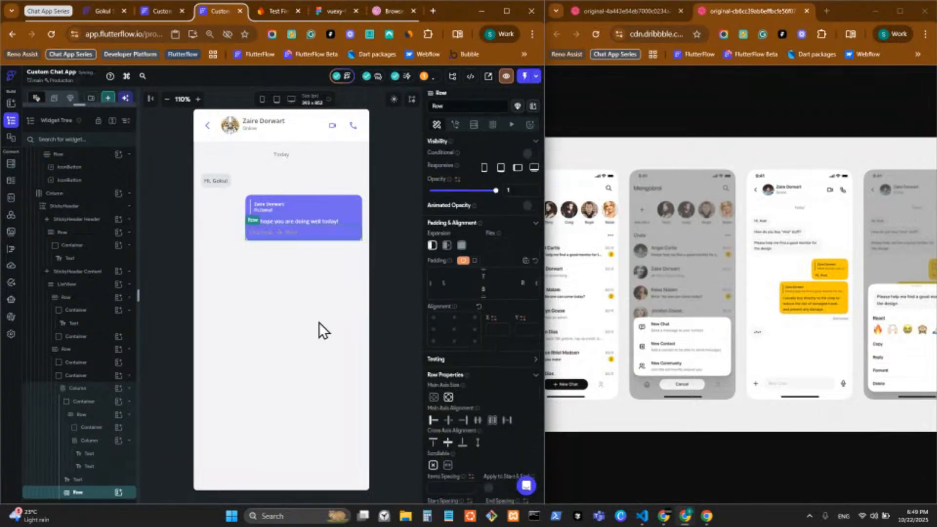
pyautogui.click(117, 494)
pyautogui.click(117, 493)
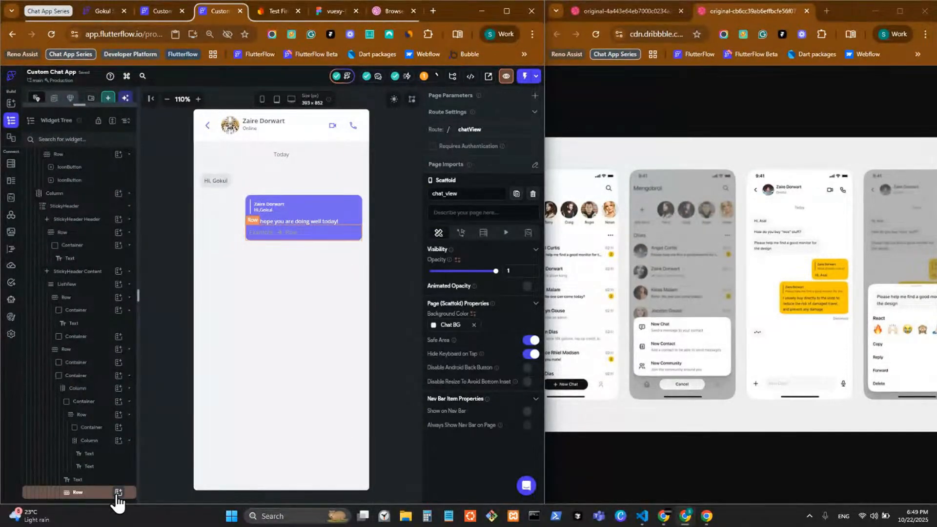
pyautogui.click(117, 494)
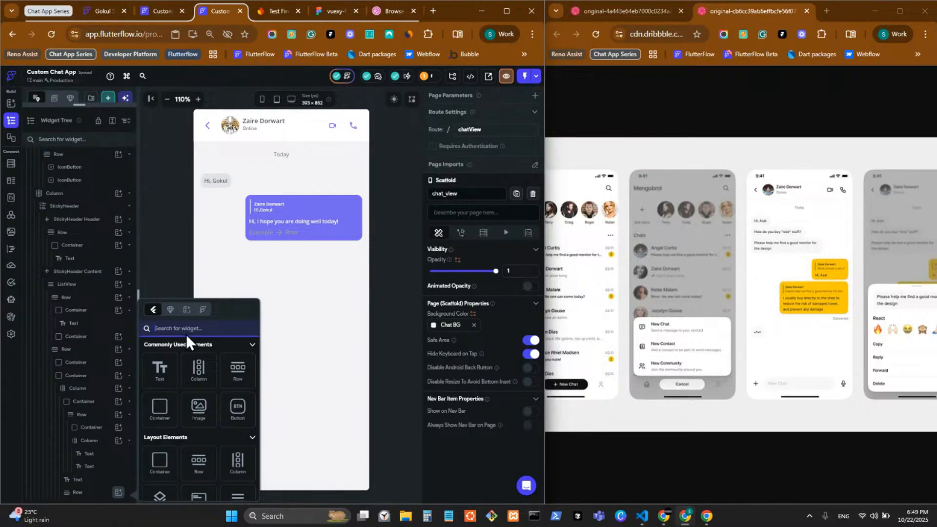
pyautogui.write('i')
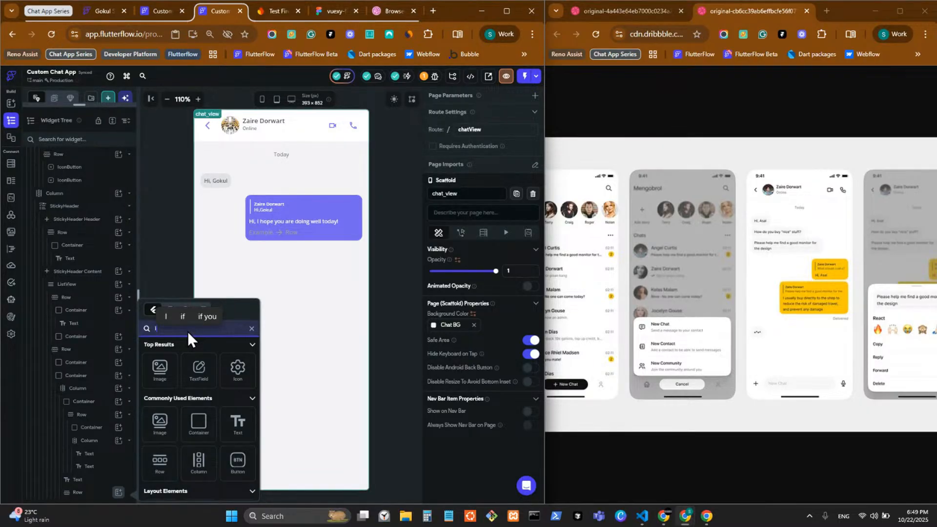
pyautogui.write('con')
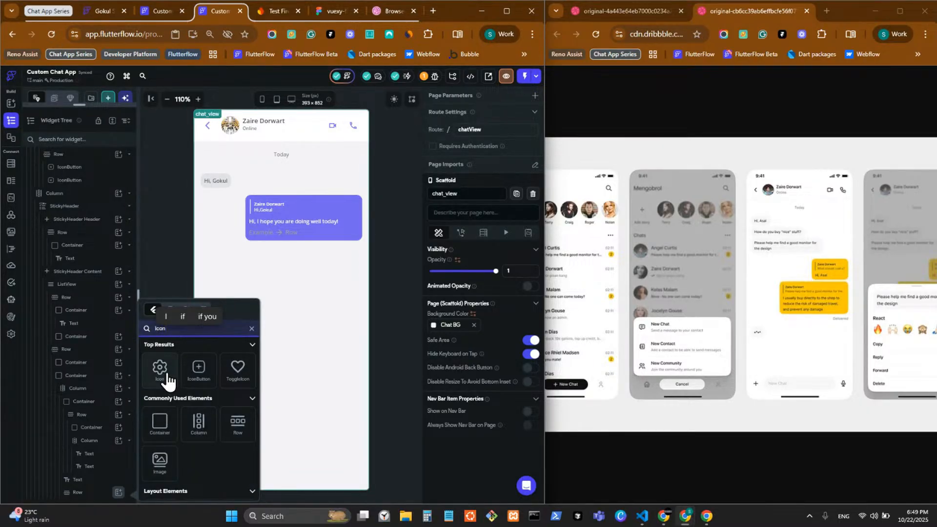
pyautogui.click(161, 369)
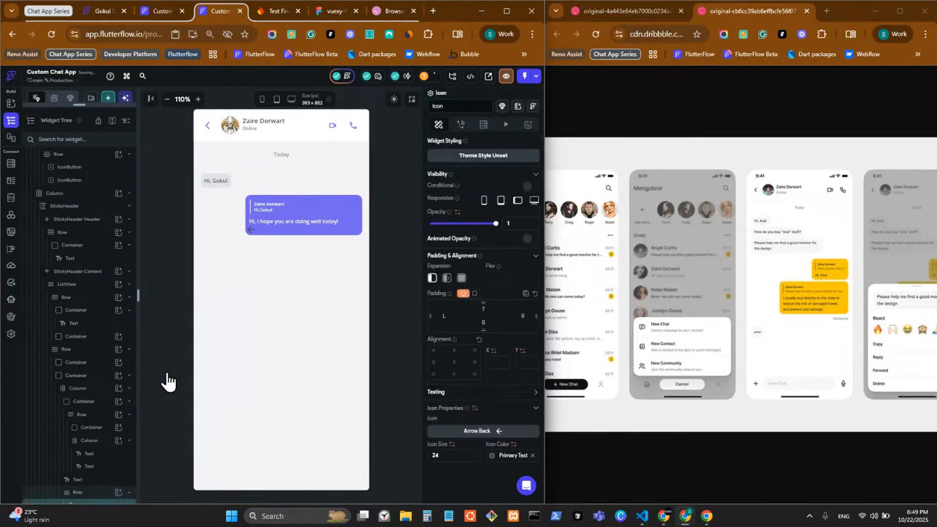
# Align the row's icon to the right end and give the row uniform padding of 8
pyautogui.click(312, 232)
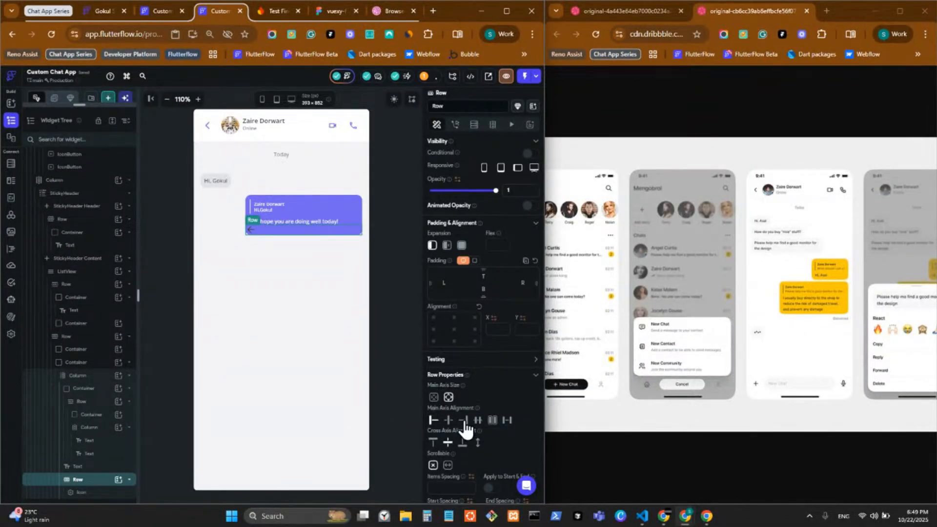
pyautogui.click(463, 421)
pyautogui.click(444, 283)
pyautogui.write('88')
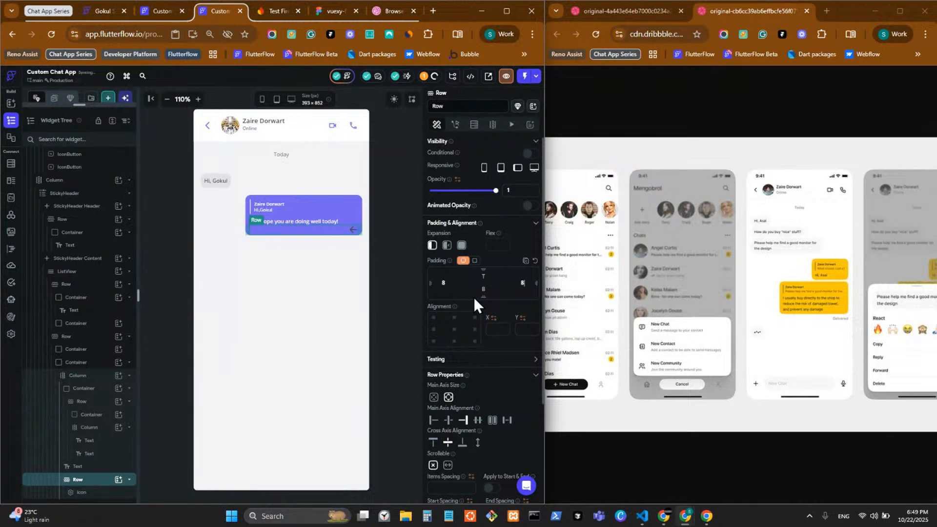
pyautogui.click(484, 291)
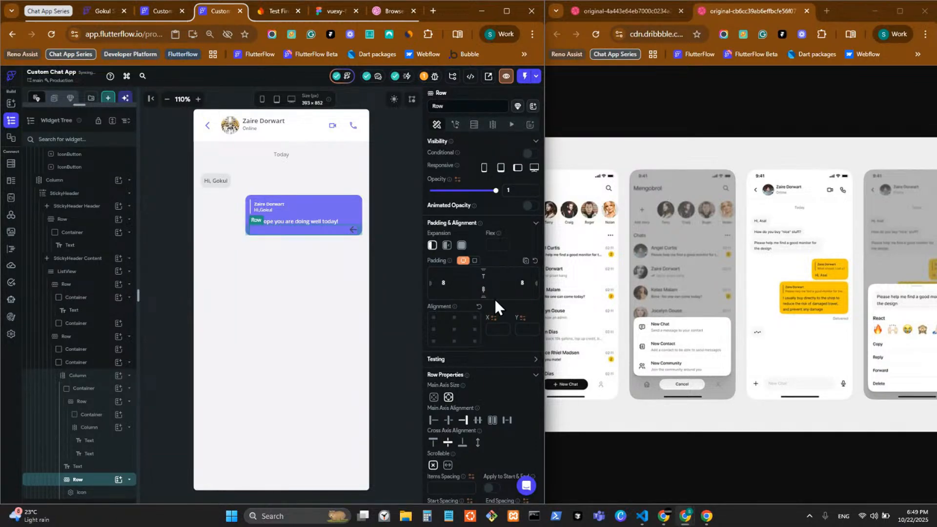
pyautogui.write('8')
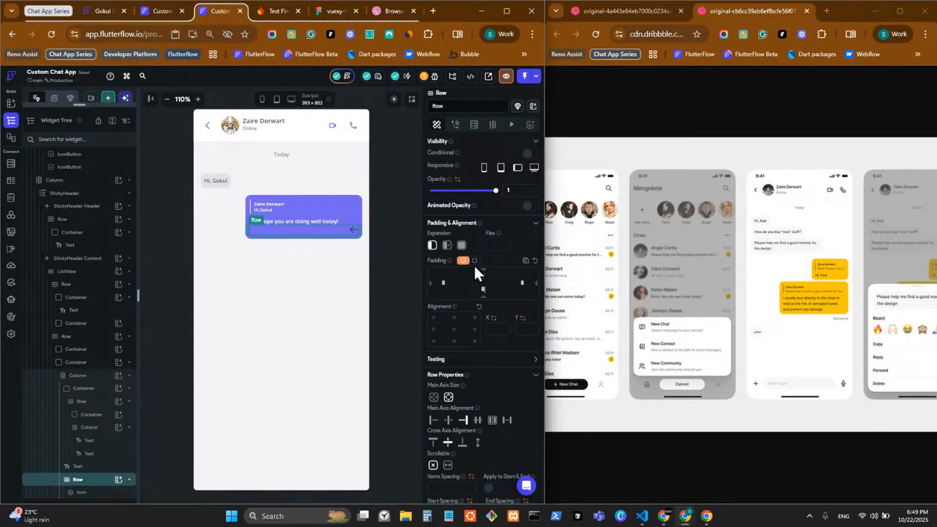
pyautogui.click(474, 260)
pyautogui.click(512, 285)
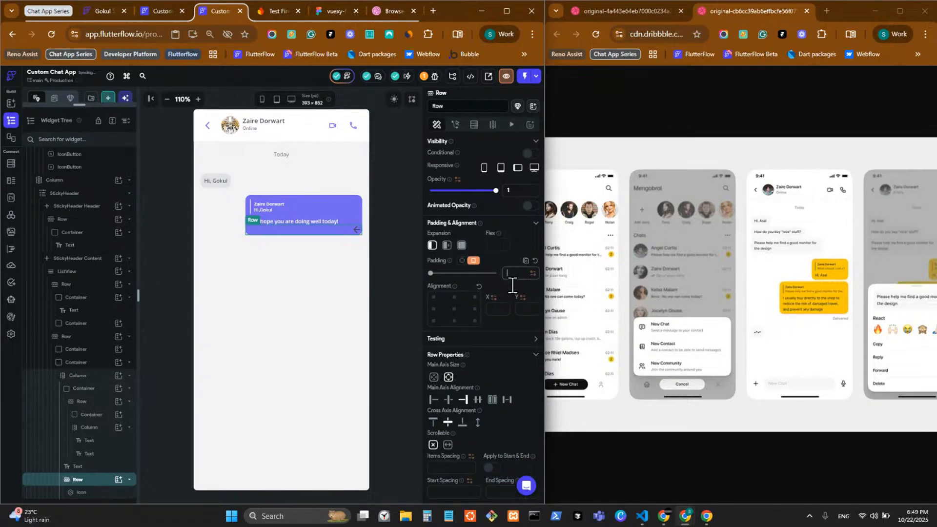
pyautogui.write('8')
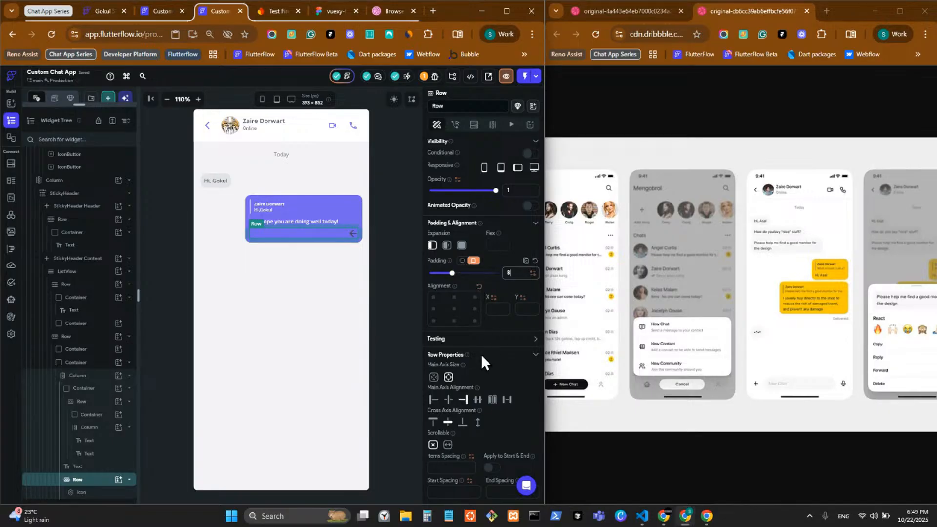
# Set the bubble icon's size to 16 and swap the arrow for a custom check icon
pyautogui.click(351, 235)
pyautogui.click(446, 376)
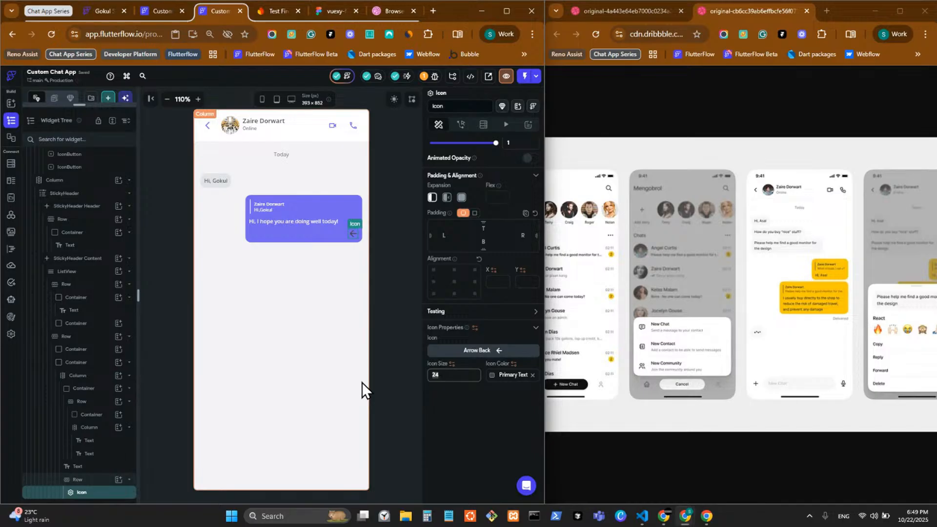
pyautogui.write('16')
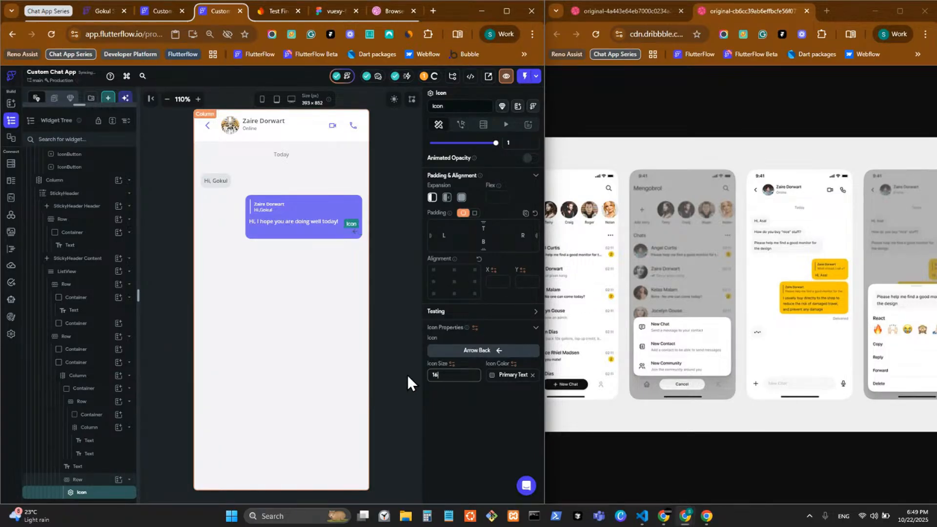
pyautogui.click(465, 352)
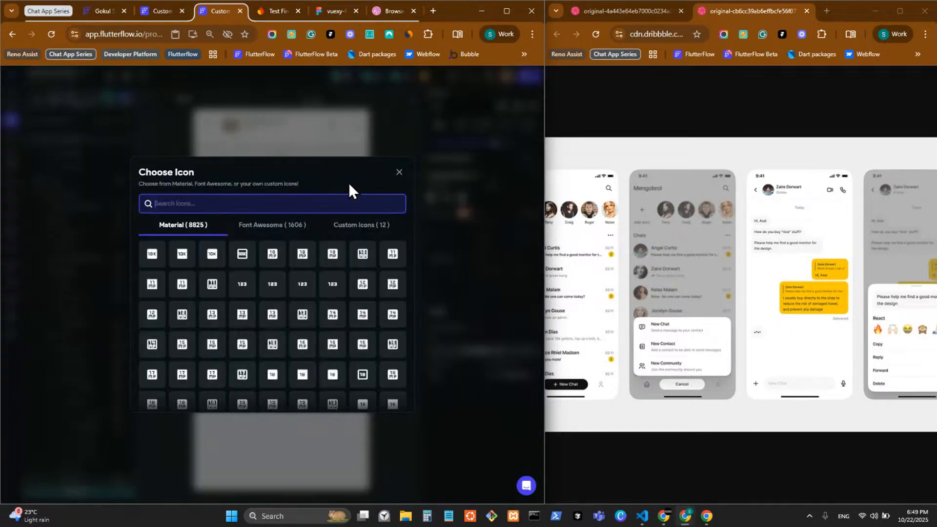
pyautogui.click(376, 226)
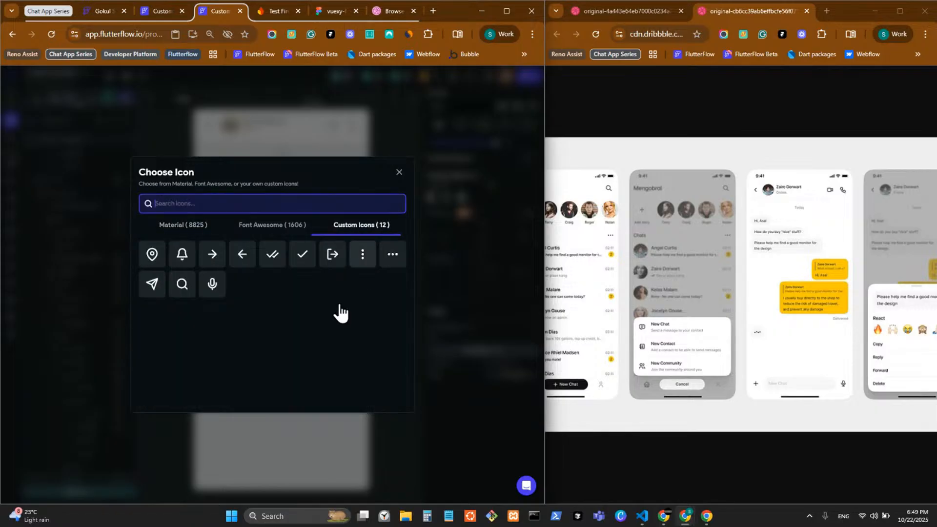
pyautogui.click(482, 364)
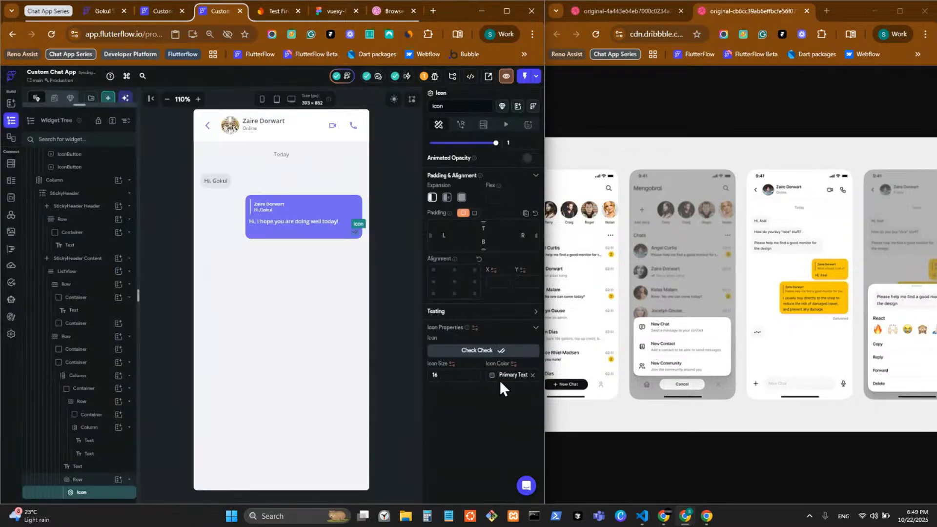
pyautogui.click(492, 376)
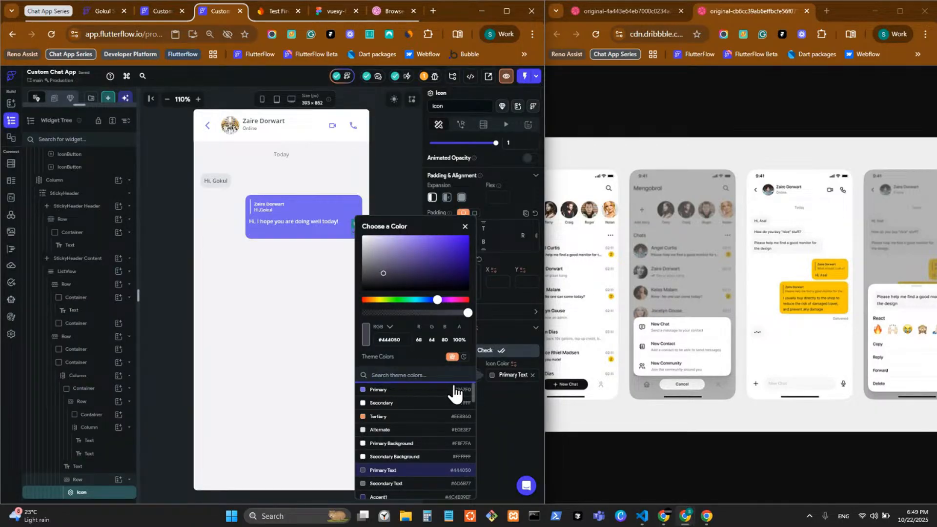
pyautogui.click(453, 389)
pyautogui.click(508, 422)
# Replace it with the Check Check double-tick icon and colour it Secondary
pyautogui.click(488, 350)
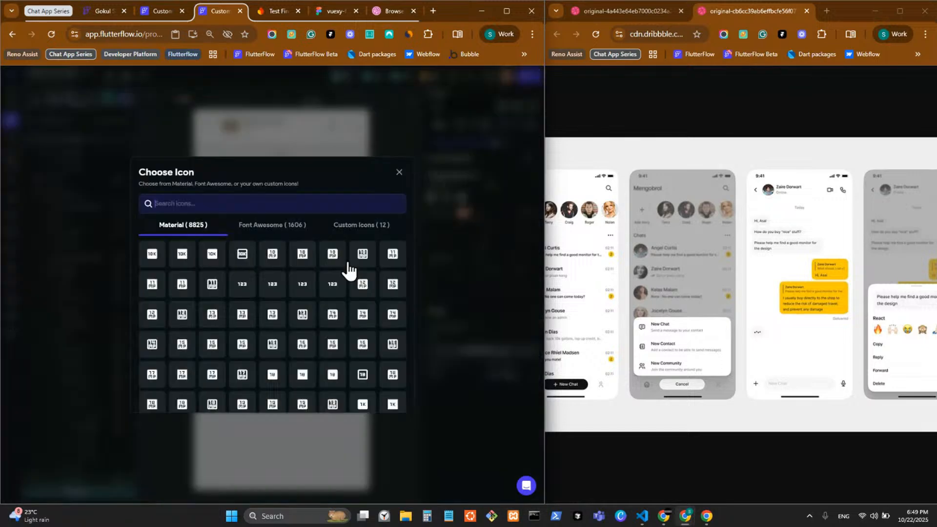
pyautogui.click(305, 203)
pyautogui.write('check check')
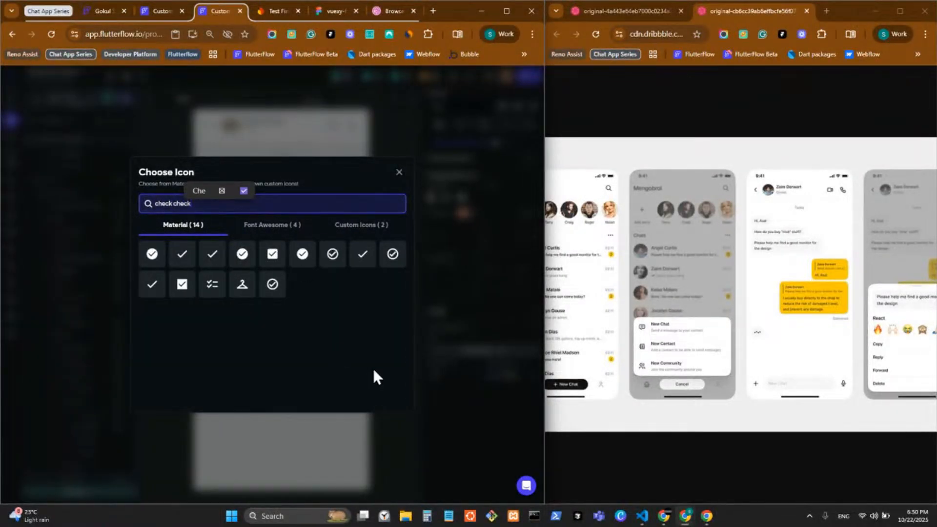
pyautogui.click(347, 238)
pyautogui.click(446, 422)
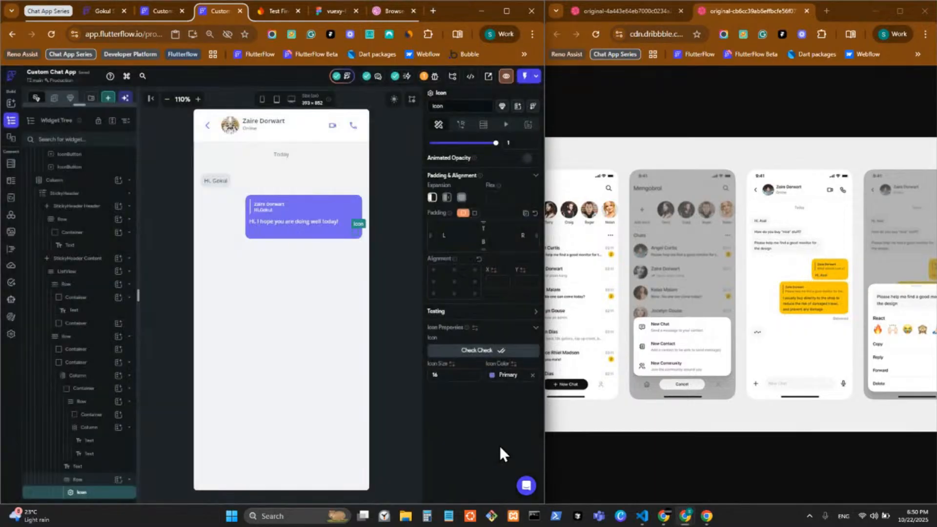
pyautogui.click(492, 376)
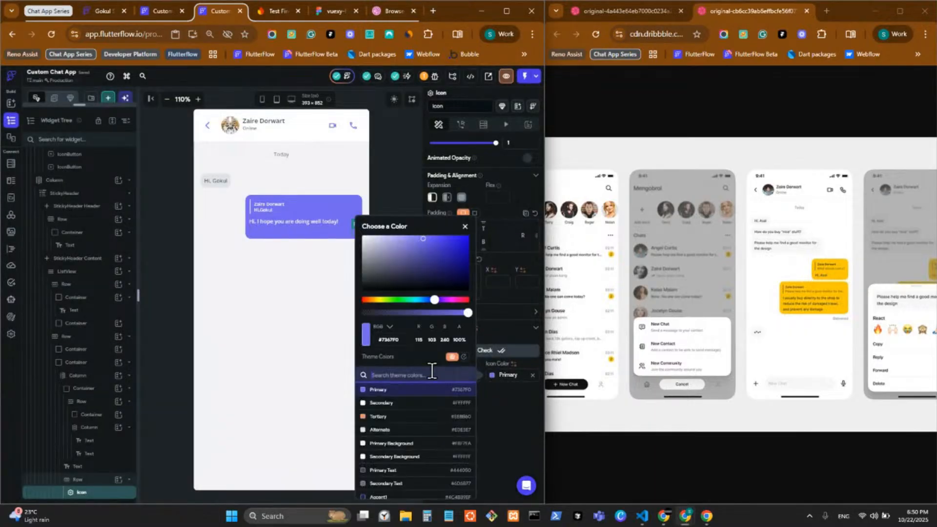
pyautogui.click(399, 412)
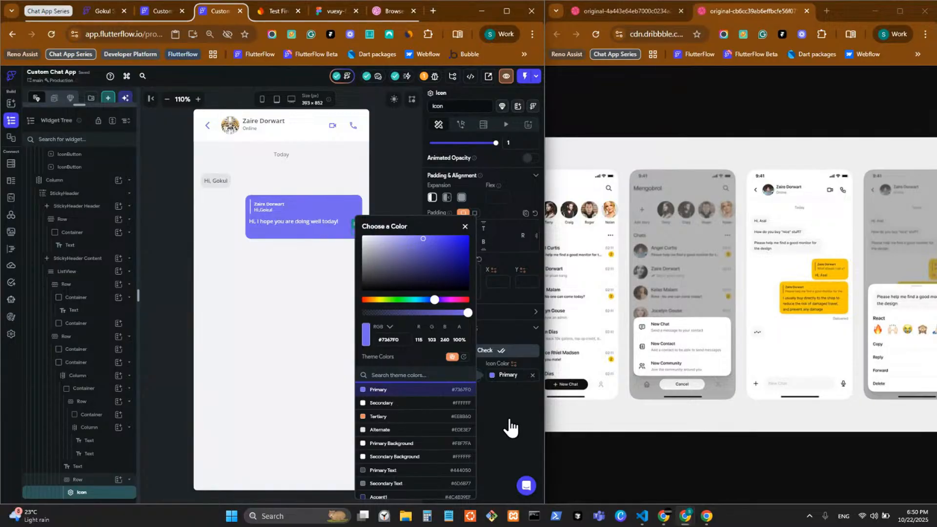
pyautogui.click(510, 419)
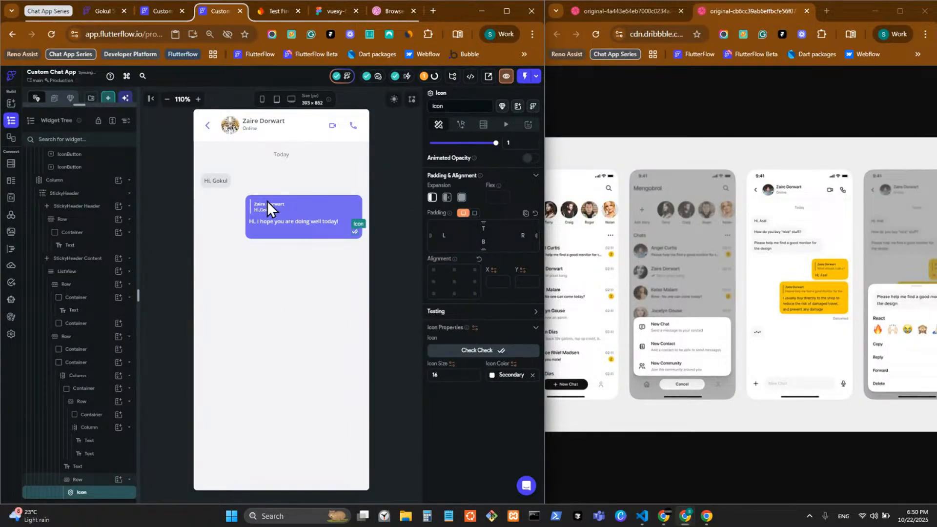
# Colour the bubble's message text Secondary and check it in a dark-mode preview
pyautogui.click(394, 99)
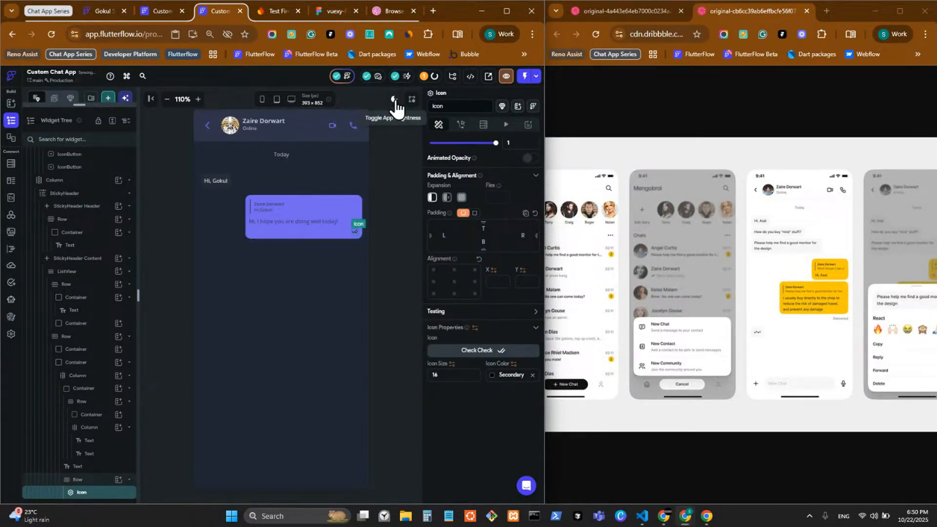
pyautogui.click(400, 102)
pyautogui.click(288, 224)
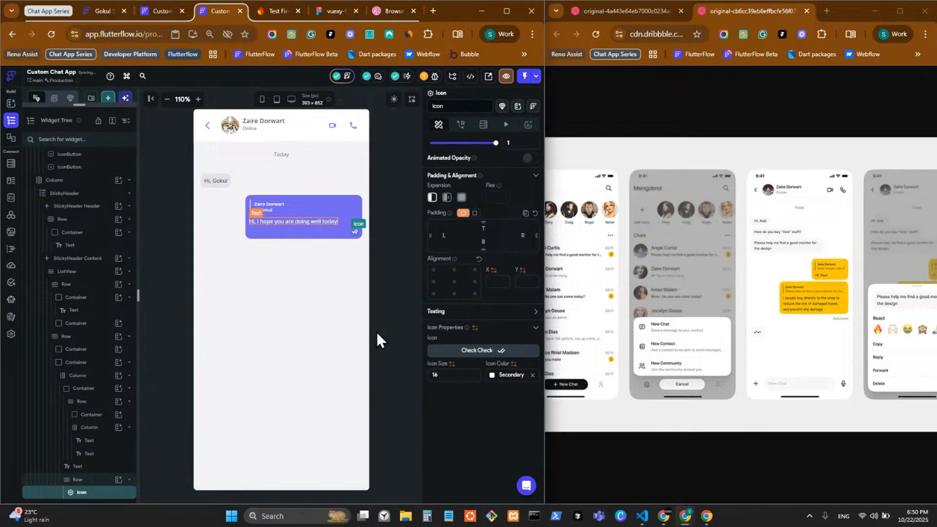
pyautogui.click(492, 452)
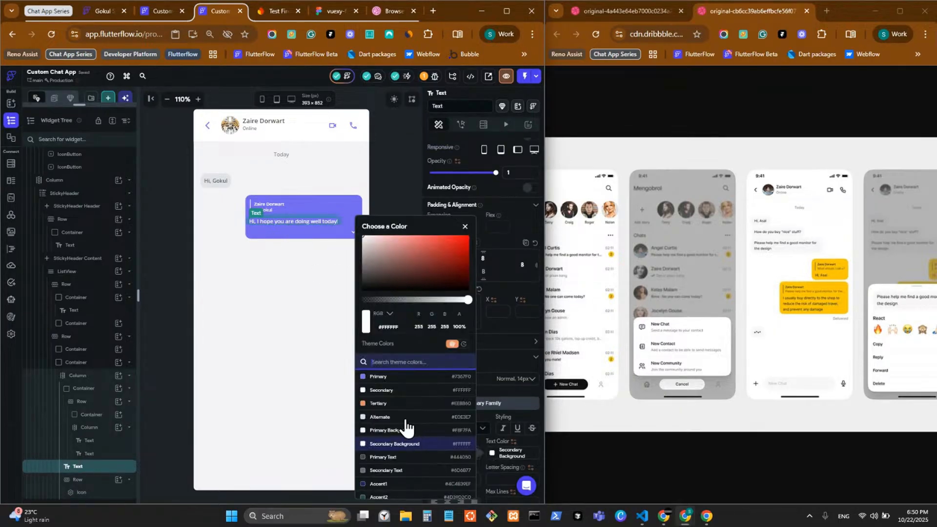
pyautogui.click(383, 393)
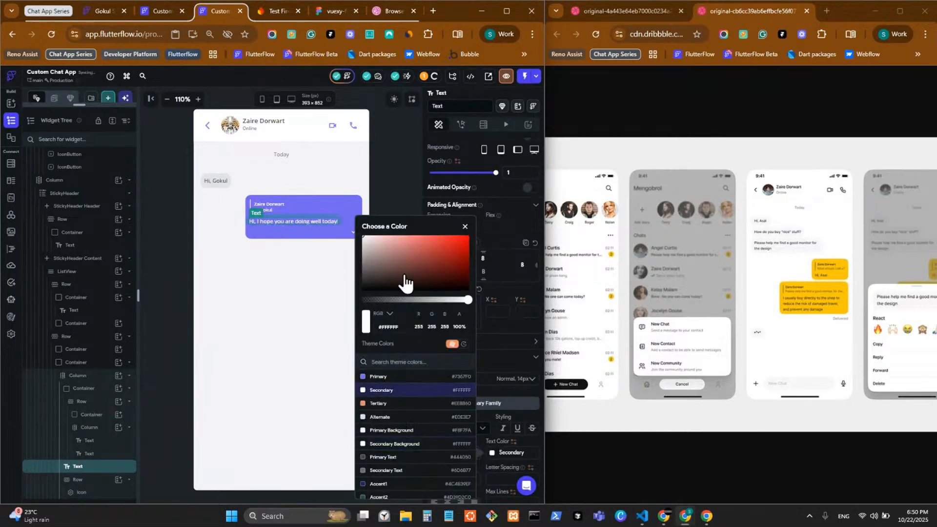
pyautogui.click(399, 160)
pyautogui.click(399, 126)
pyautogui.click(393, 100)
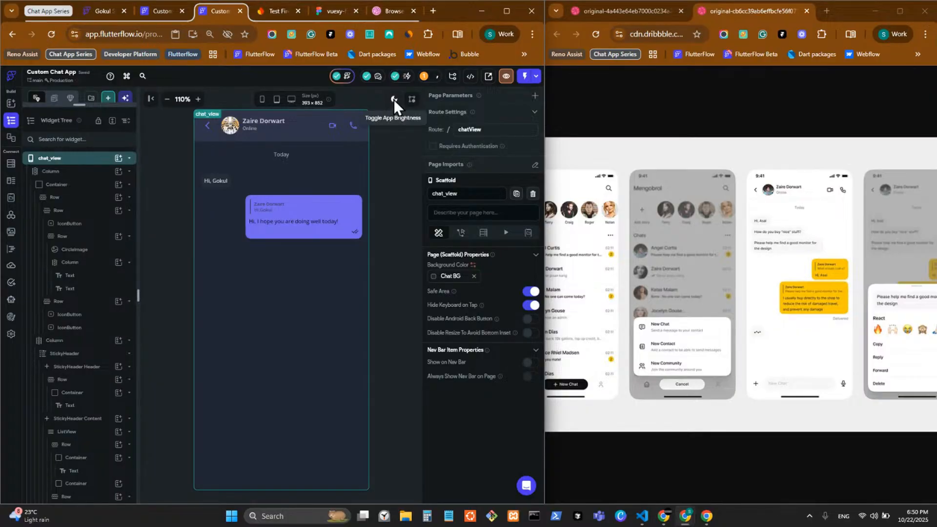
pyautogui.click(393, 99)
# Colour the quoted sender name and Hi,Gokul text Secondary, then compare dark and light previews
pyautogui.click(272, 206)
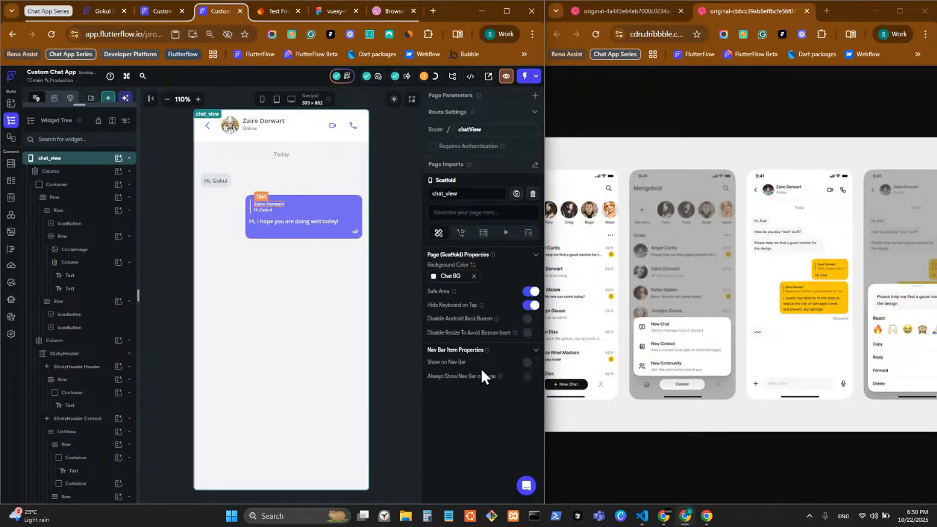
pyautogui.click(490, 359)
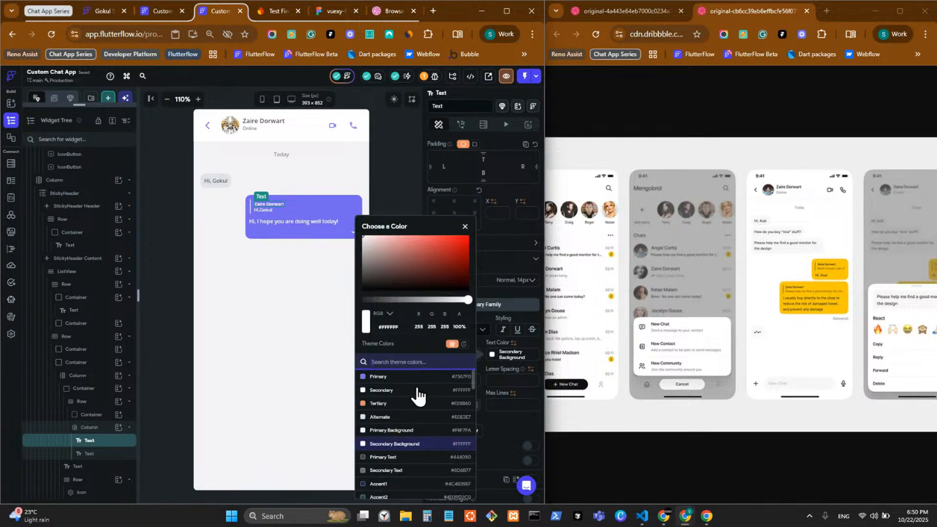
pyautogui.click(414, 390)
pyautogui.click(264, 212)
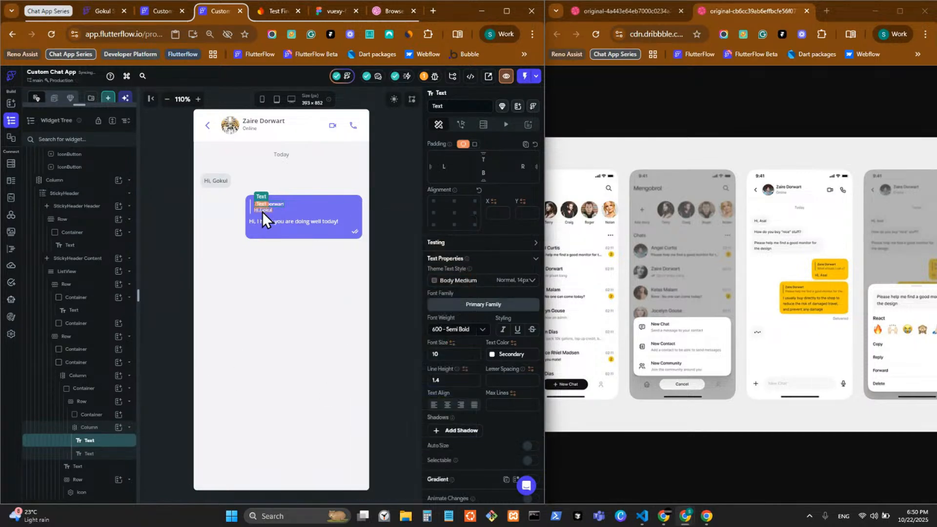
pyautogui.click(262, 211)
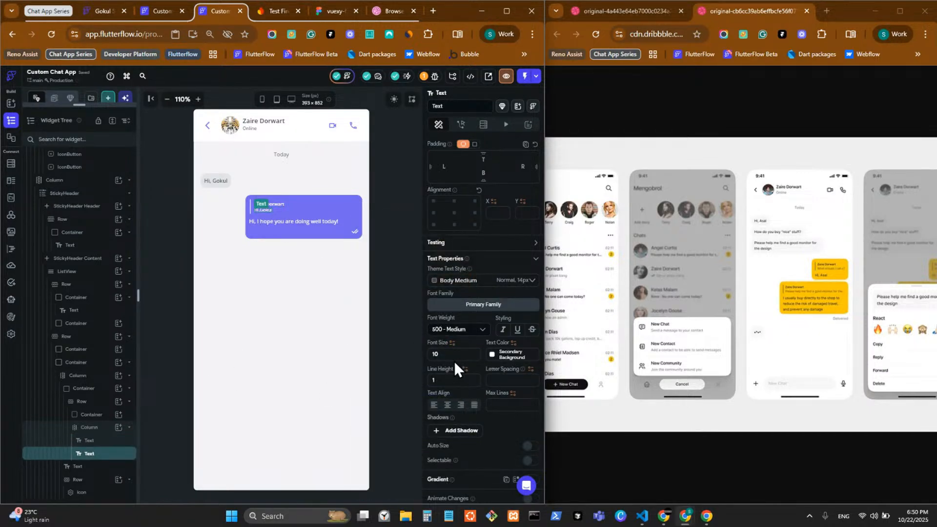
pyautogui.click(492, 355)
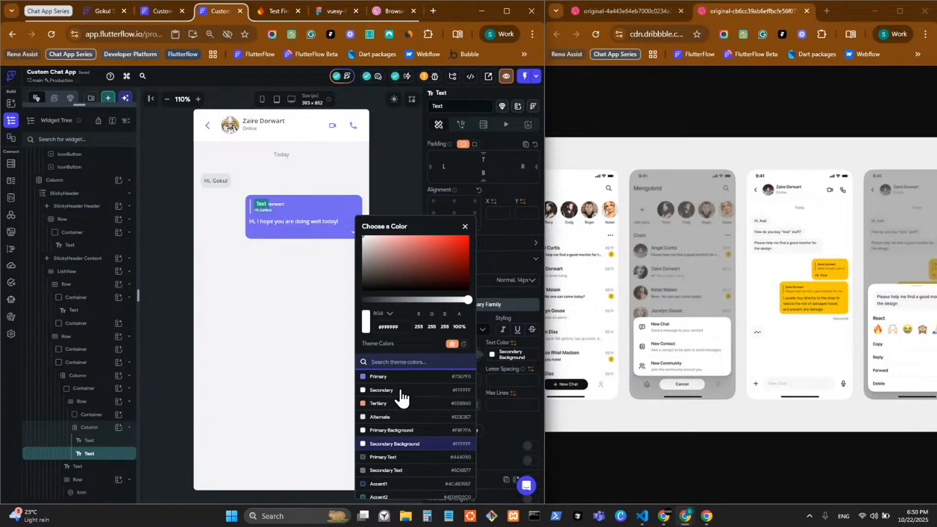
pyautogui.click(380, 389)
pyautogui.click(388, 180)
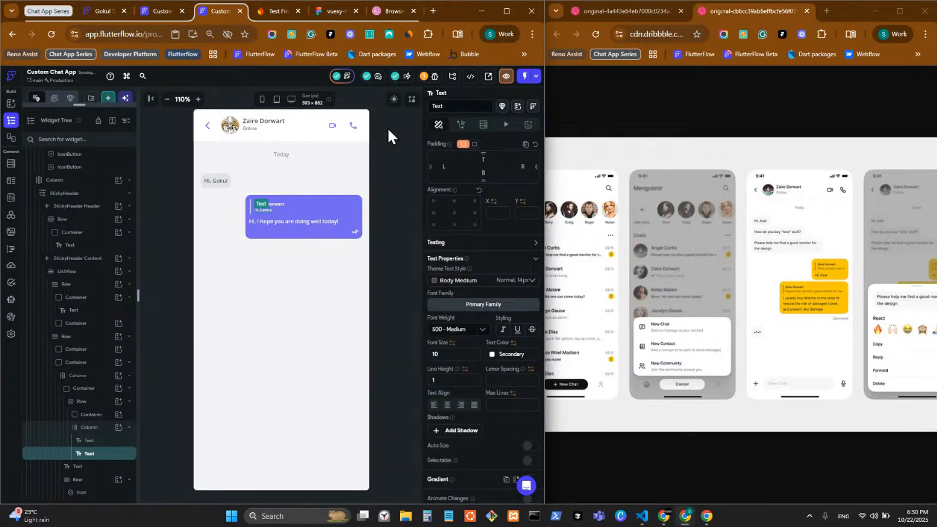
pyautogui.click(394, 100)
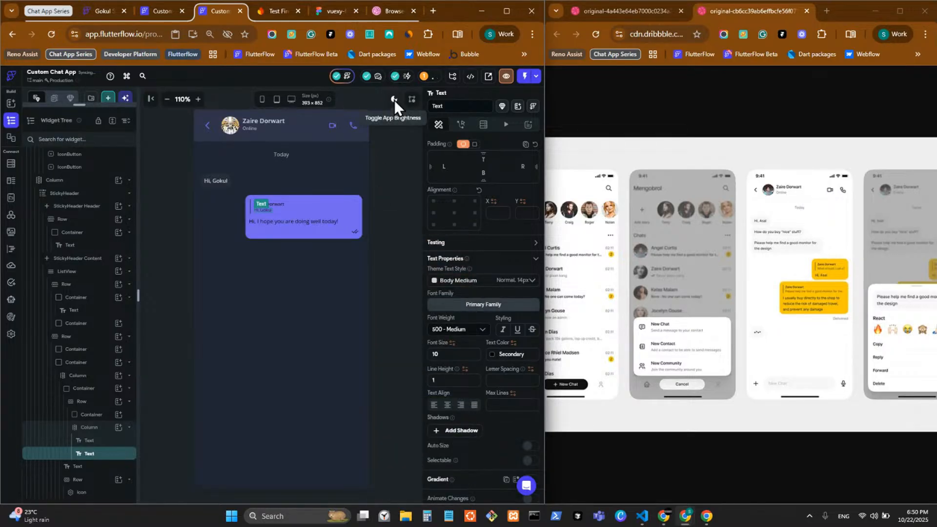
pyautogui.click(394, 99)
pyautogui.click(394, 262)
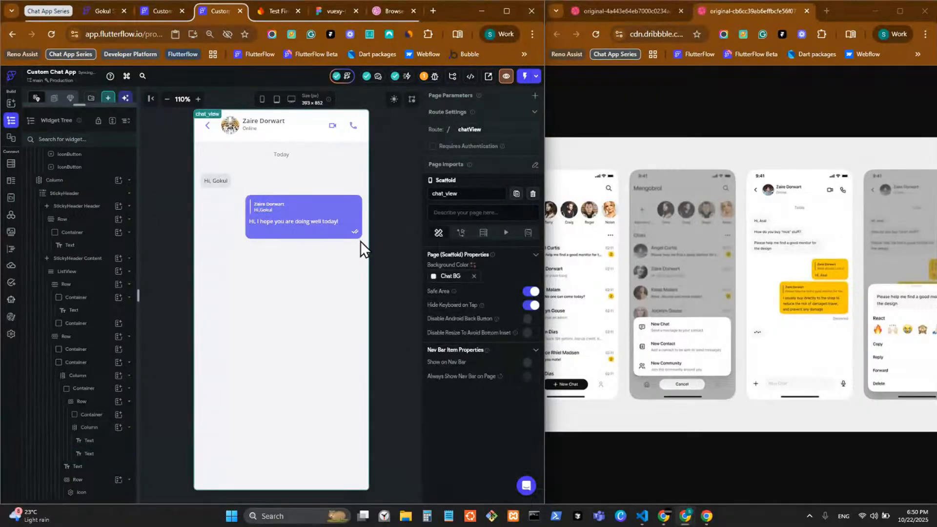
# Switch the message row's padding to separate per-side fields of 8 each
pyautogui.click(324, 235)
pyautogui.click(325, 231)
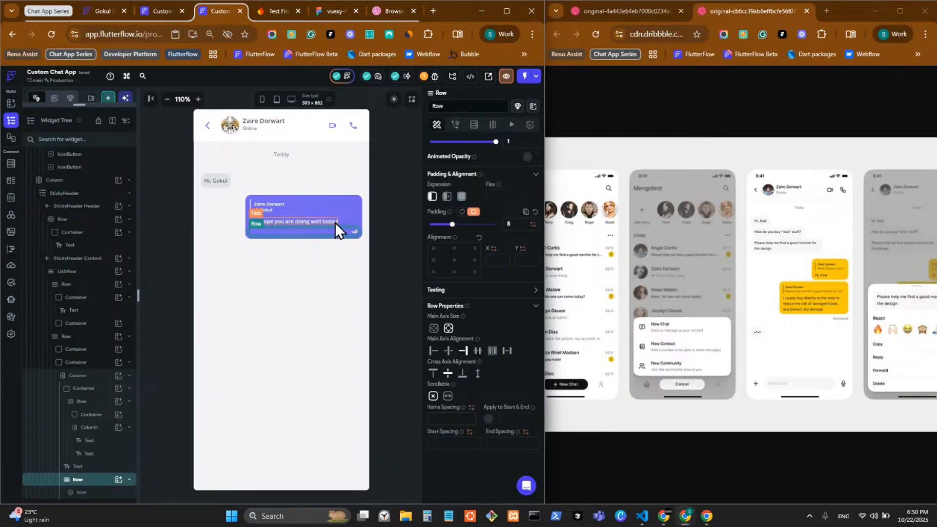
pyautogui.click(507, 223)
pyautogui.click(461, 212)
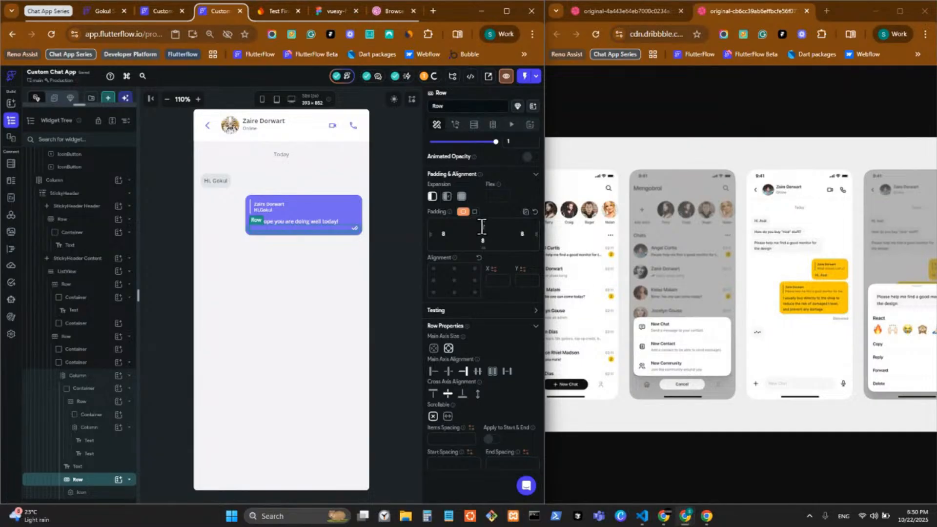
pyautogui.click(396, 239)
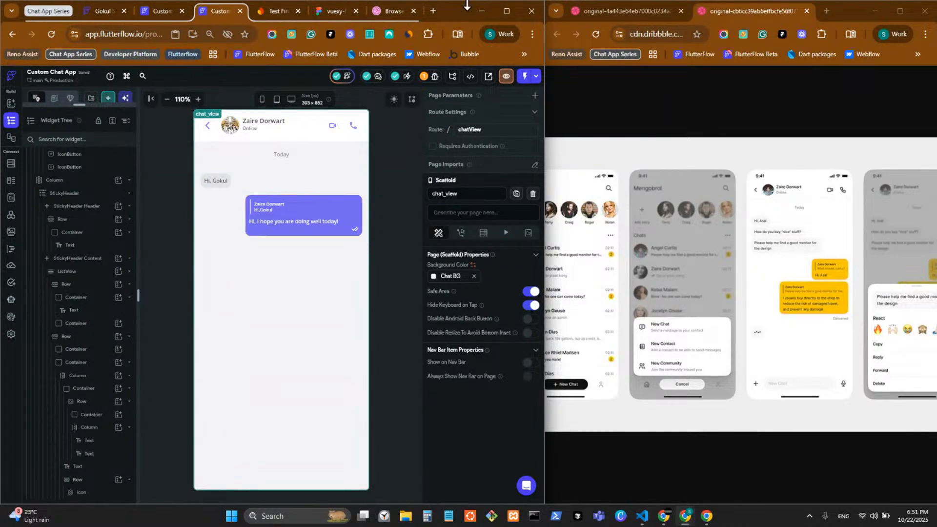
pyautogui.click(431, 12)
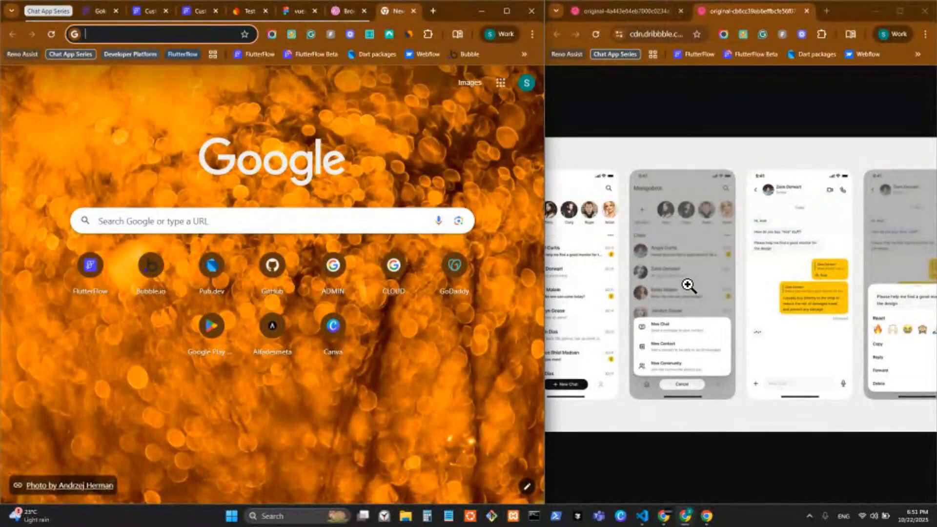
# Search 'svg' in the new tab to reach the SVG Repo icon site
pyautogui.write('svg')
pyautogui.press('Return')
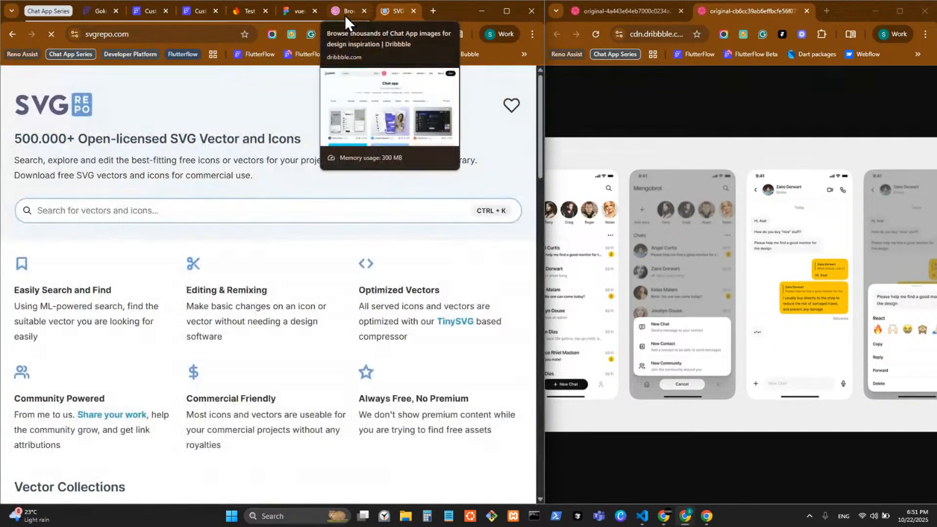
pyautogui.click(348, 13)
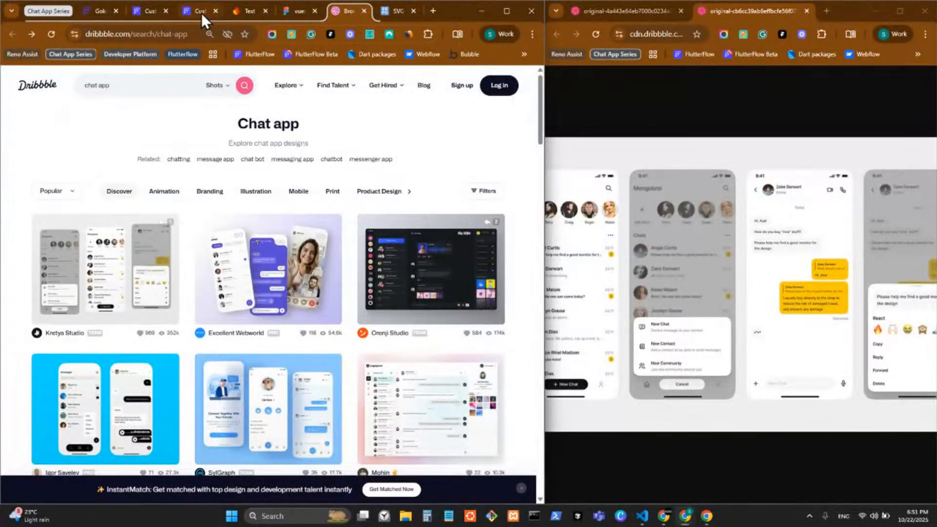
pyautogui.click(201, 12)
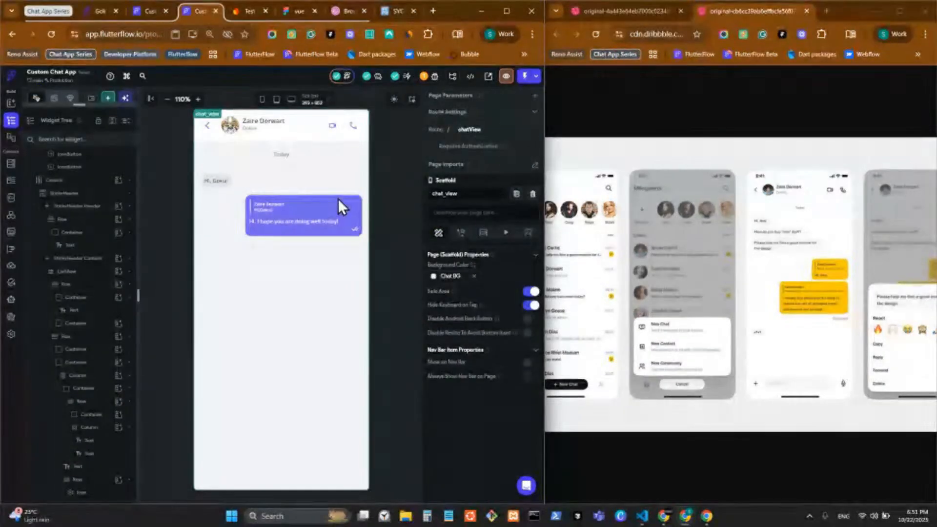
# Browse SVG Repo results for 'check' icons, then return to the Dribbble chat designs
pyautogui.click(390, 9)
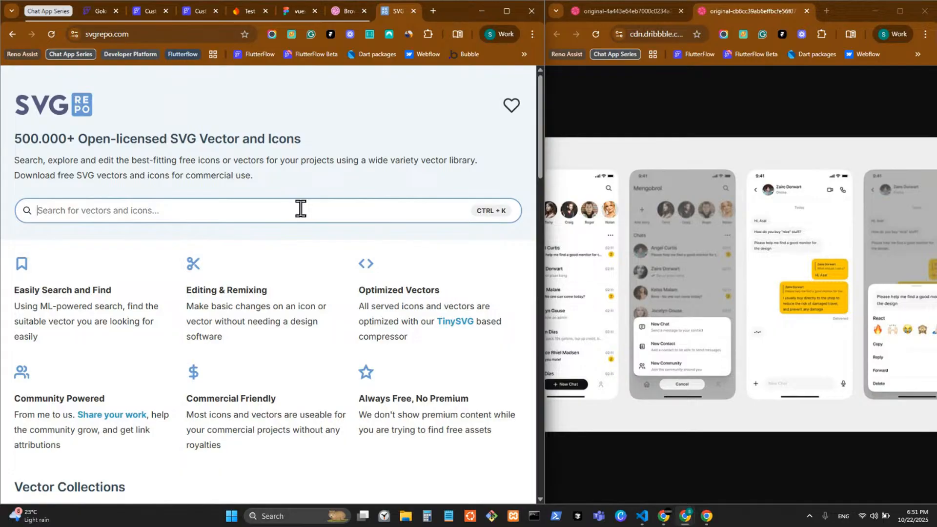
pyautogui.click(279, 208)
pyautogui.write('check check')
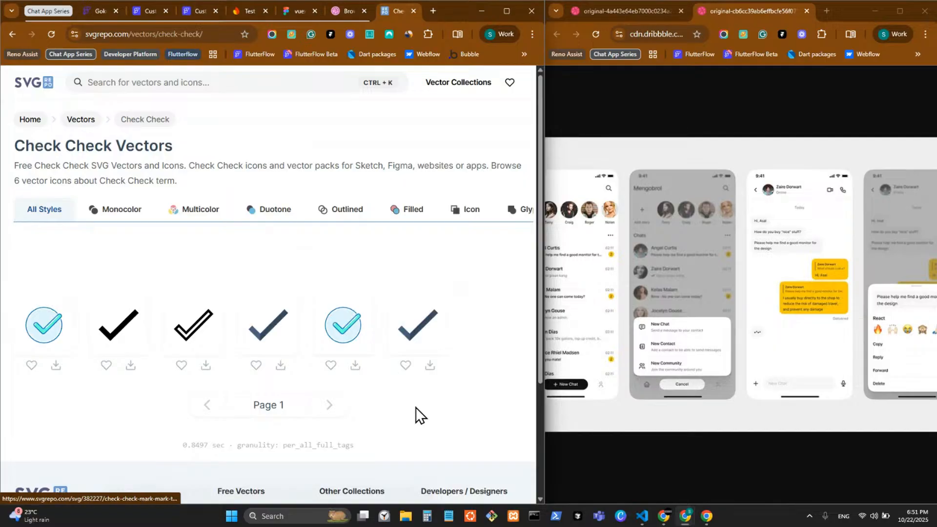
pyautogui.click(192, 83)
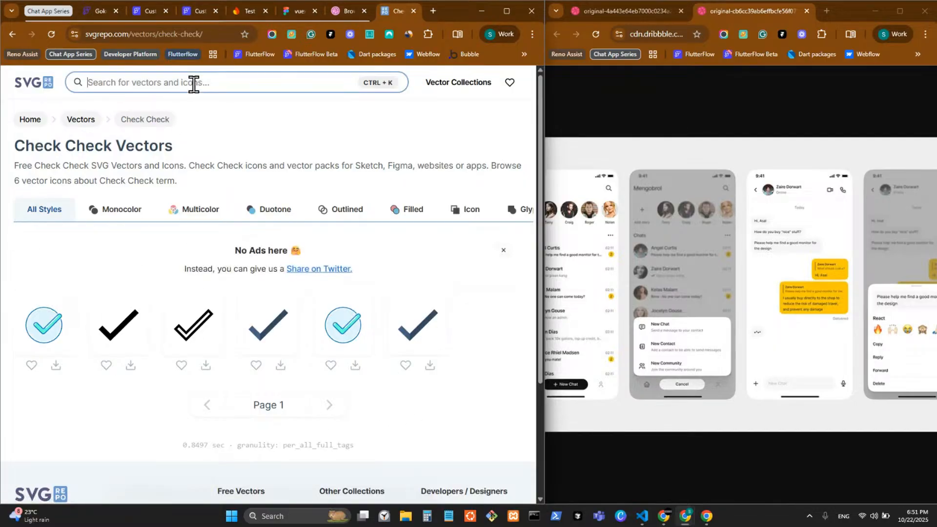
pyautogui.write('check')
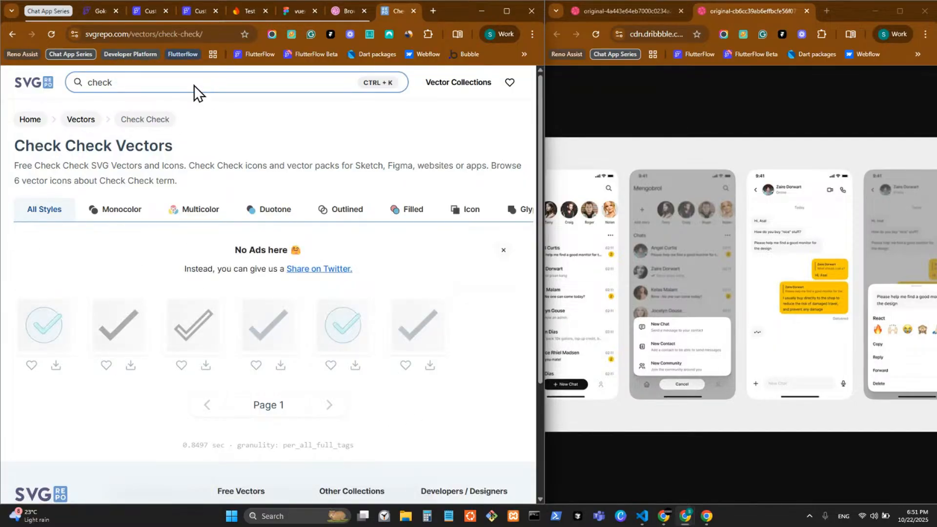
pyautogui.scroll(-2, 238, 363)
pyautogui.scroll(-2, 238, 363)
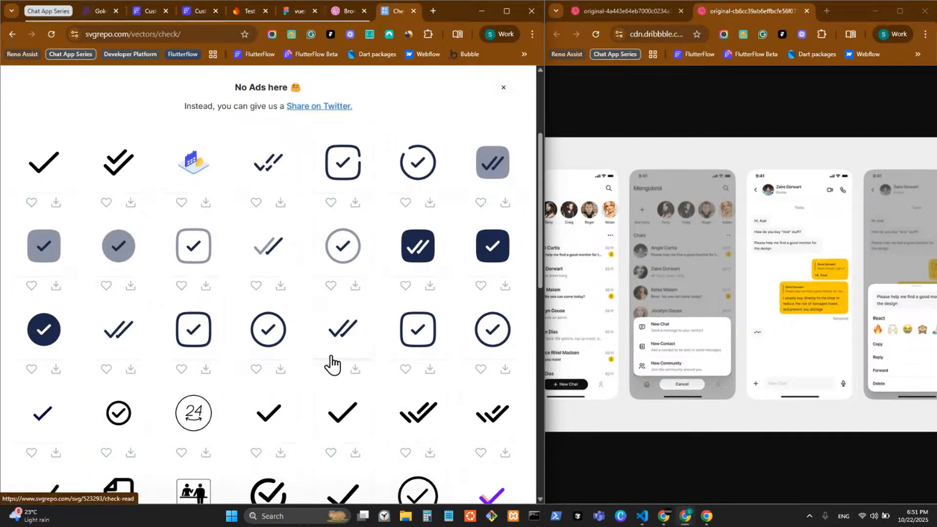
pyautogui.scroll(-2, 422, 312)
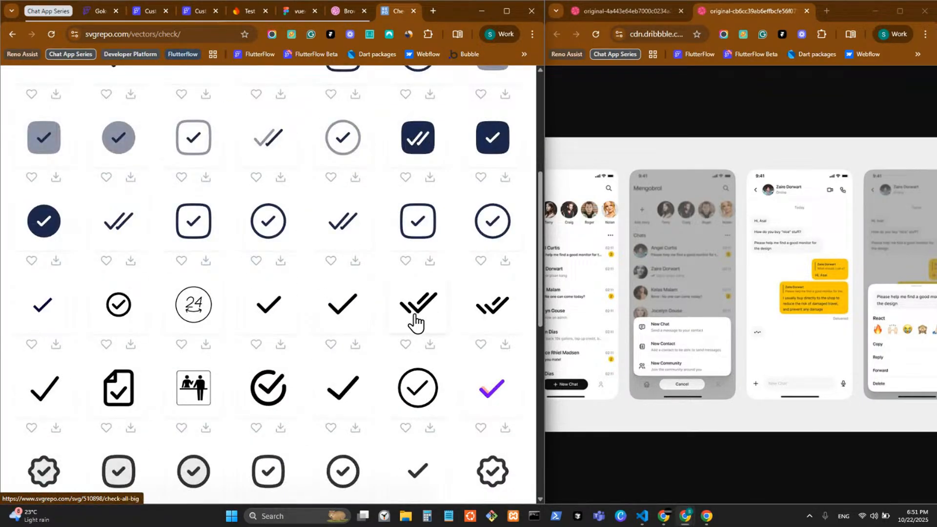
pyautogui.scroll(-2, 424, 317)
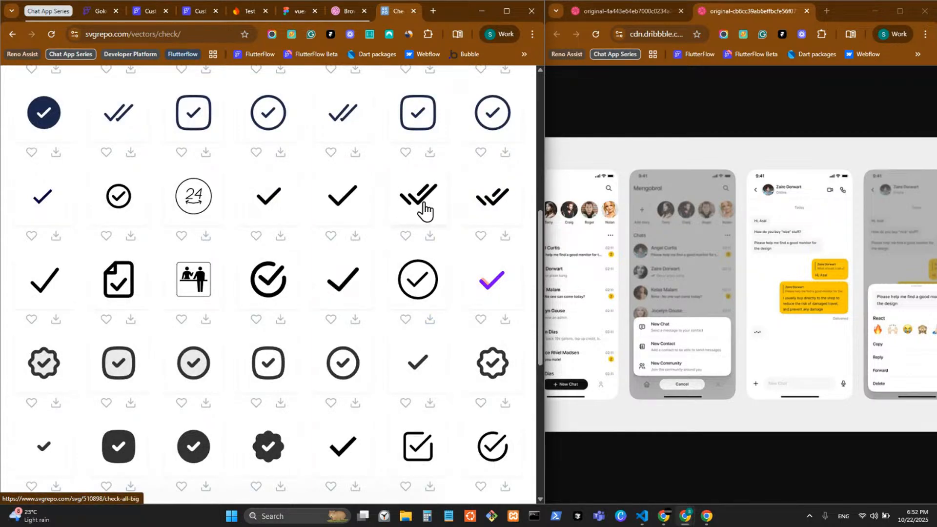
pyautogui.scroll(-7, 412, 286)
pyautogui.scroll(6, 259, 310)
pyautogui.scroll(8, 259, 311)
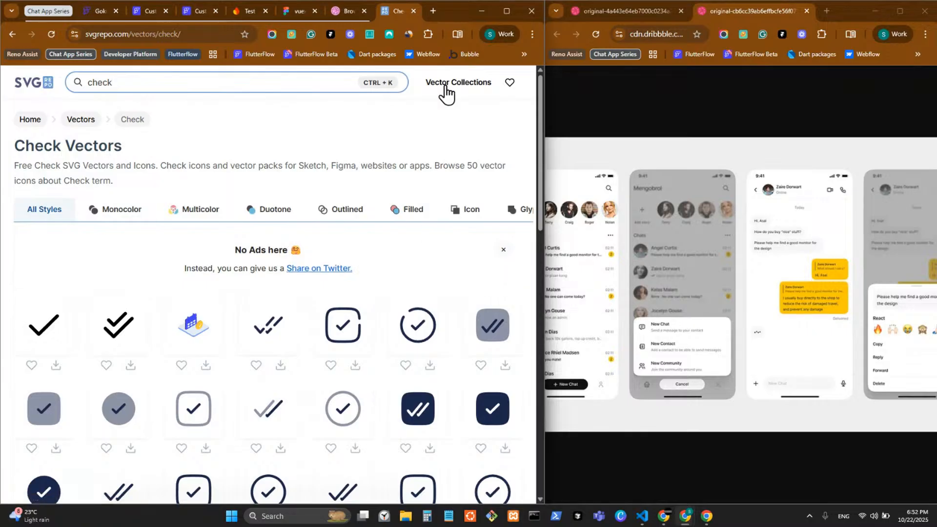
pyautogui.click(337, 12)
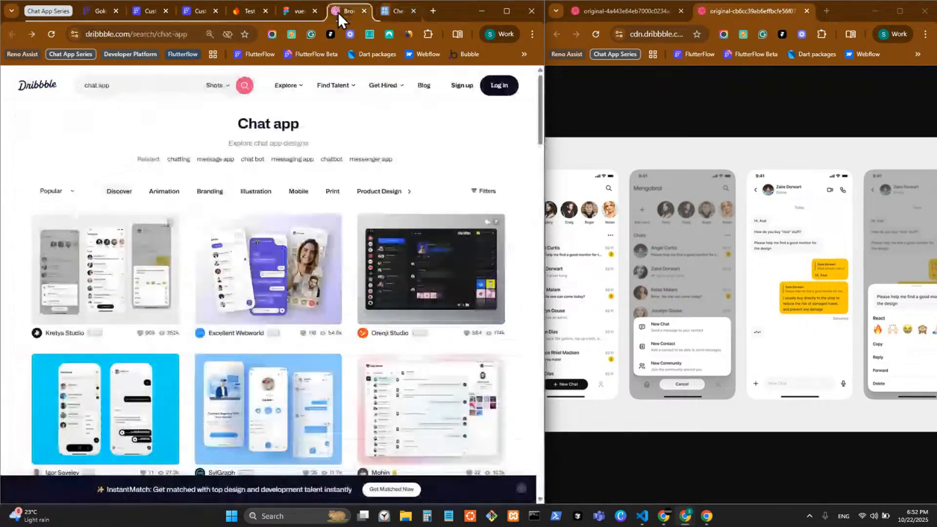
# Duplicate the chat header and move the copy below the chat messages
pyautogui.click(186, 10)
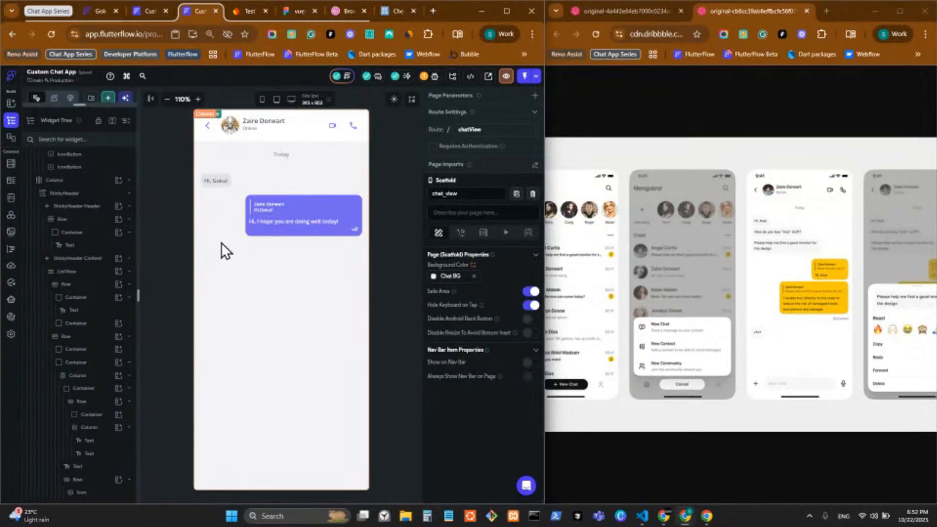
pyautogui.click(200, 140)
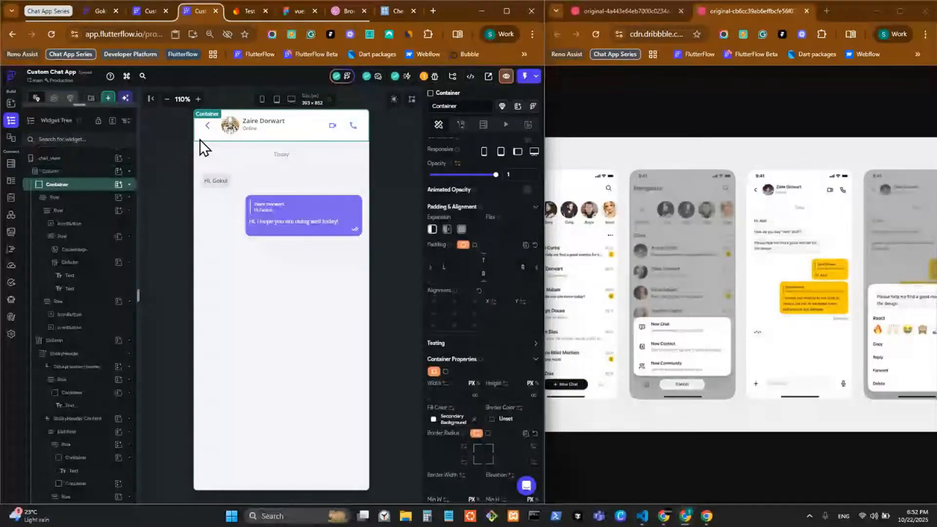
pyautogui.hotkey('ctrl', 'd')
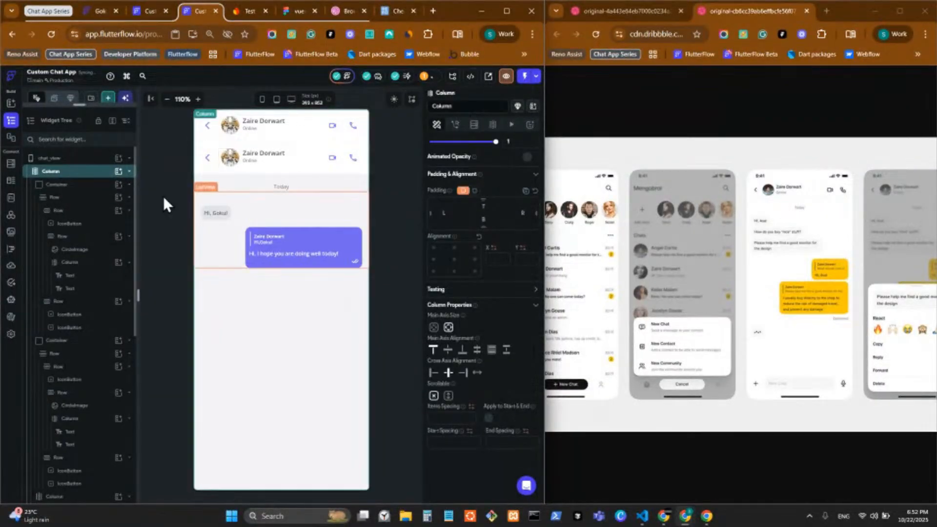
pyautogui.hotkey('ctrl', 'v')
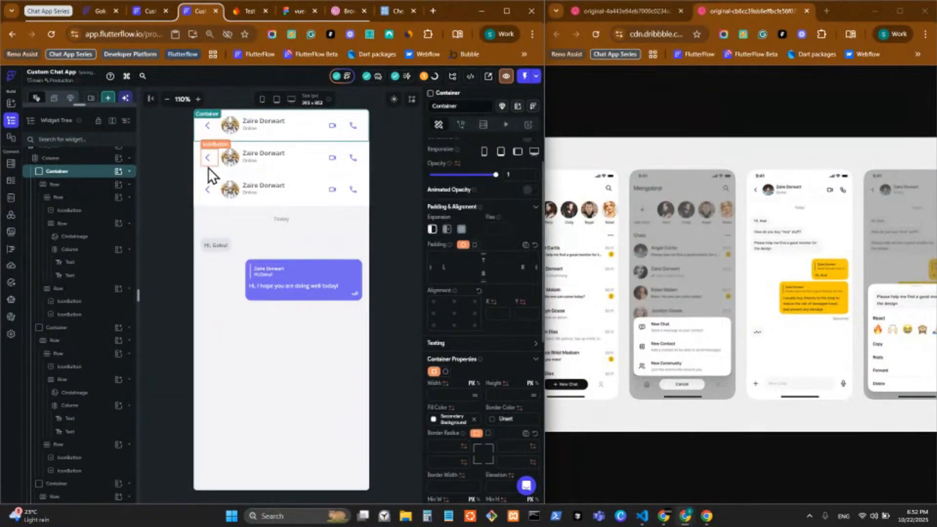
pyautogui.hotkey('ctrl', 'z')
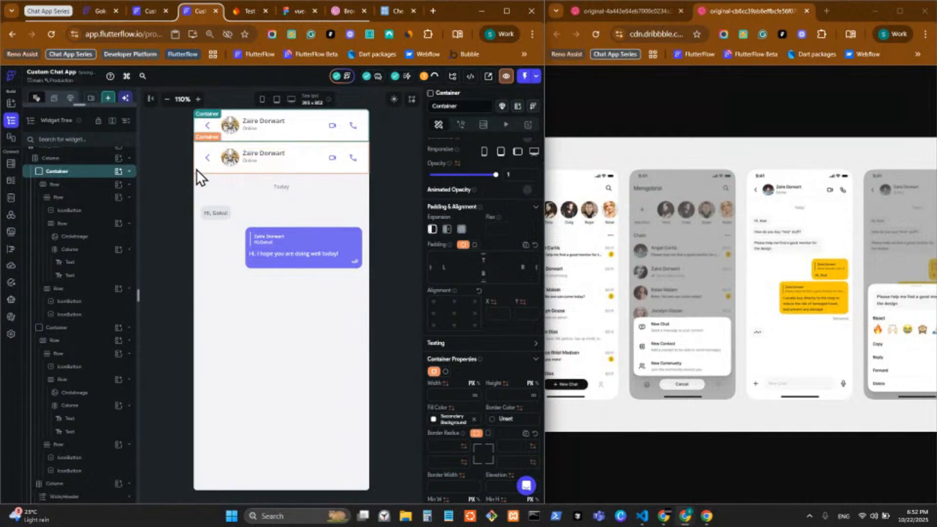
pyautogui.click(219, 204)
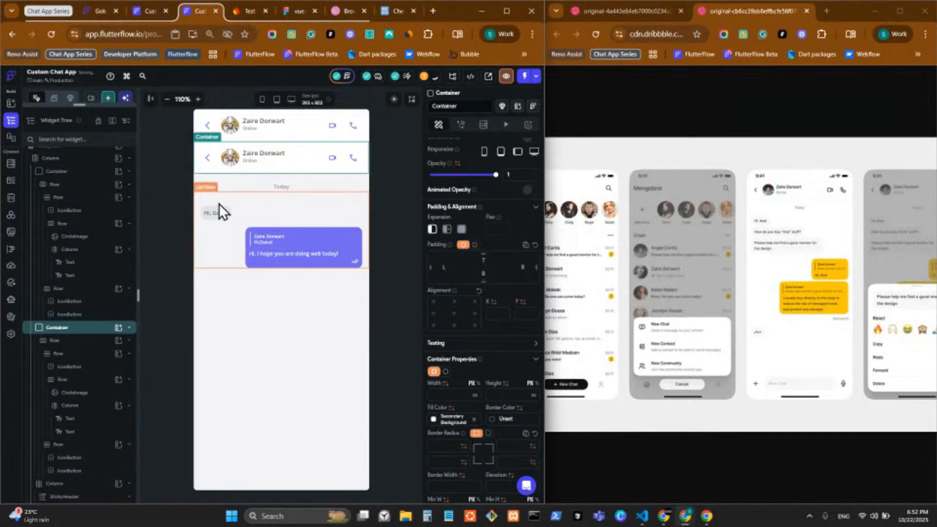
pyautogui.press('Down')
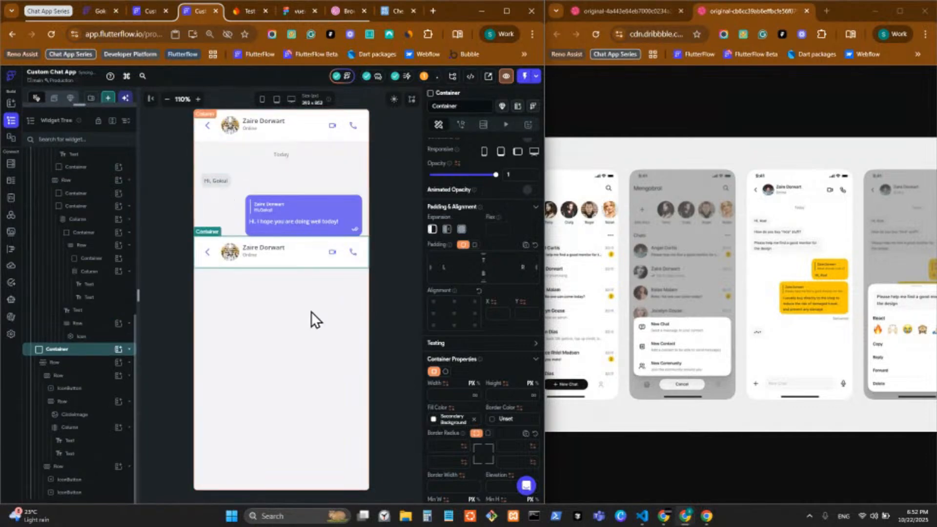
# Set the chat content Column's expansion to Expanded so it fills the page height
pyautogui.click(303, 262)
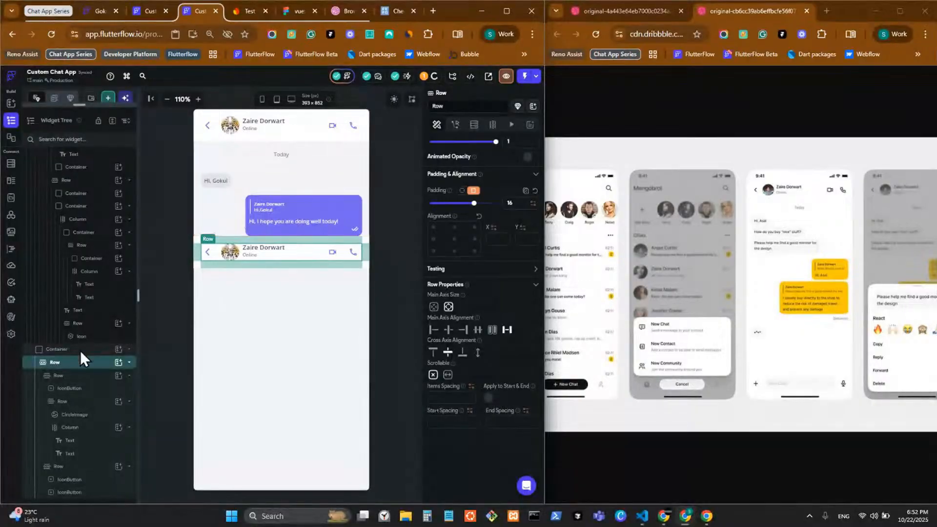
pyautogui.scroll(3, 82, 341)
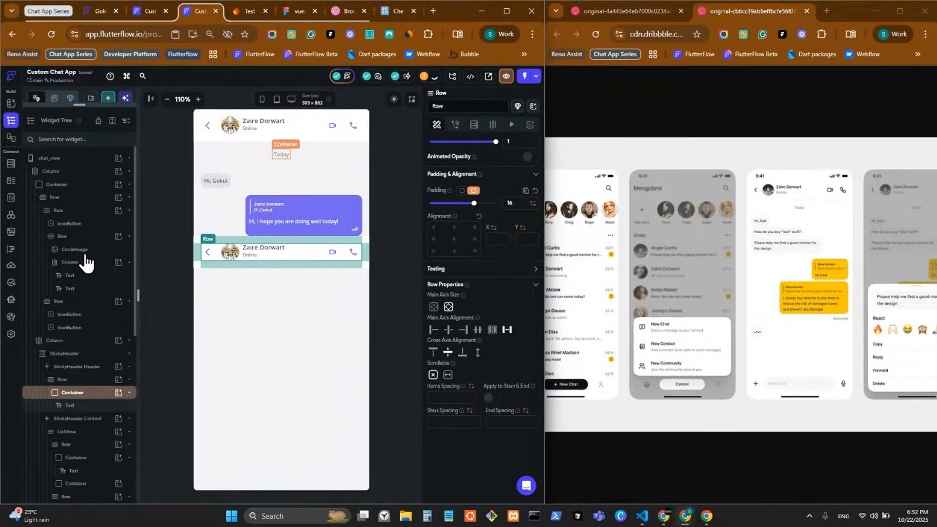
pyautogui.click(90, 341)
pyautogui.click(91, 341)
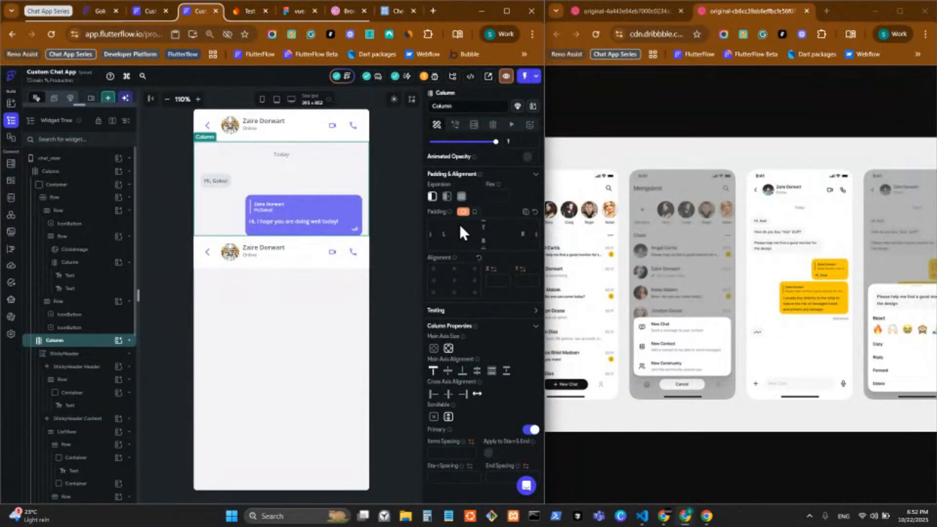
pyautogui.click(461, 197)
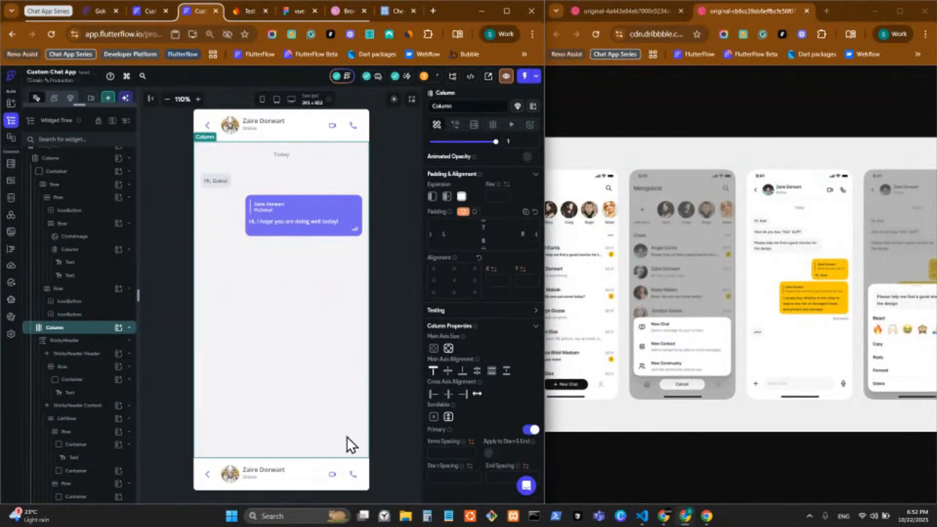
# Delete the back arrow, avatar and name group from the bottom header copy, keeping video and call buttons
pyautogui.click(305, 479)
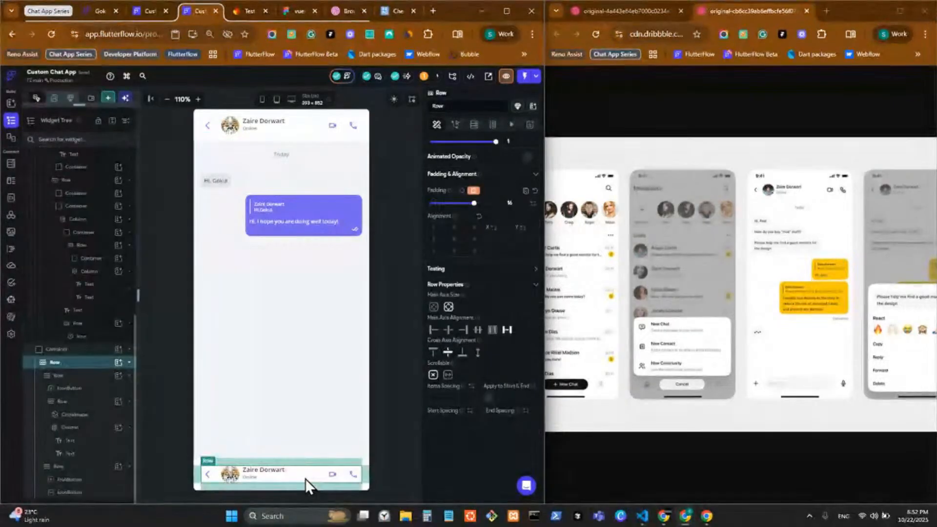
pyautogui.rightClick(221, 479)
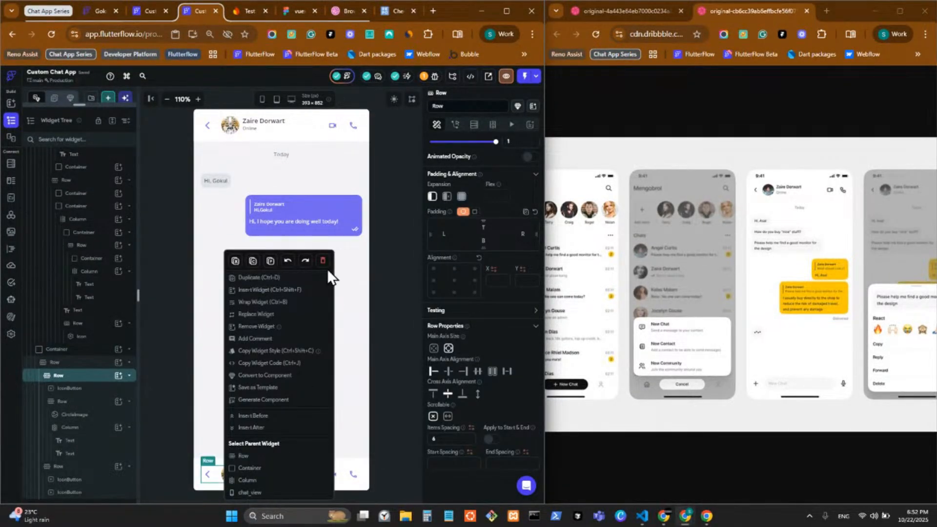
pyautogui.click(322, 261)
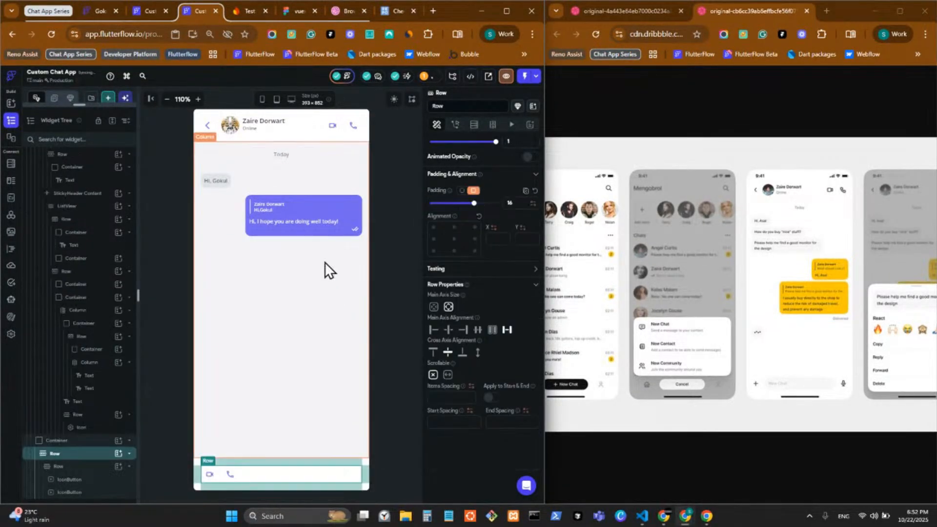
pyautogui.rightClick(220, 479)
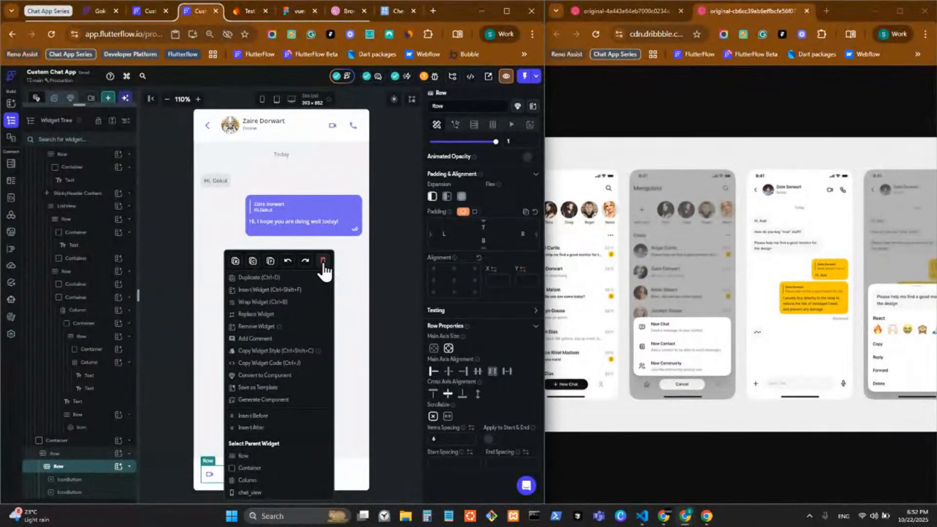
pyautogui.click(323, 260)
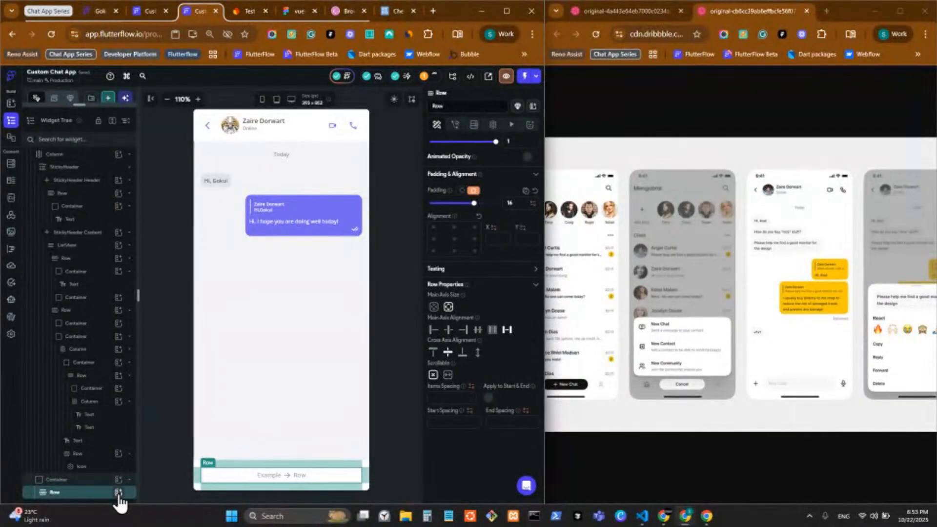
pyautogui.hotkey('ctrl', 'v')
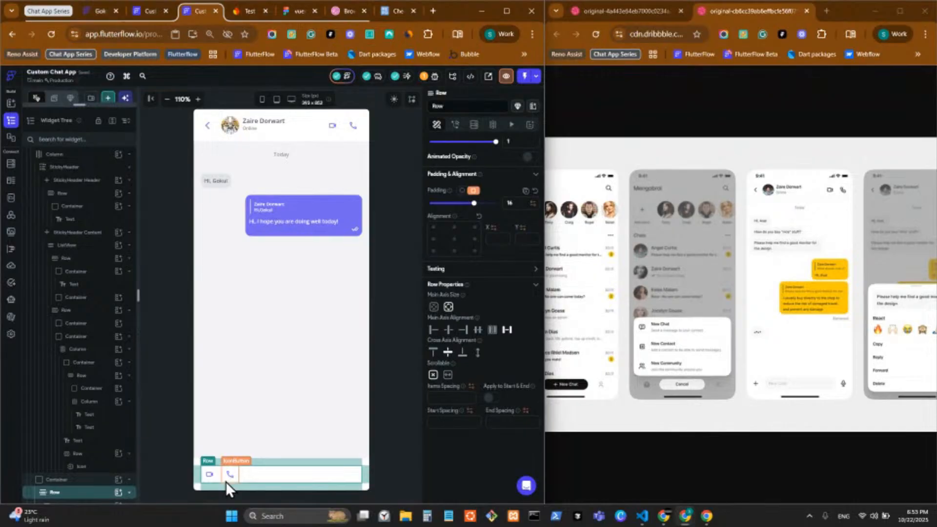
pyautogui.click(225, 481)
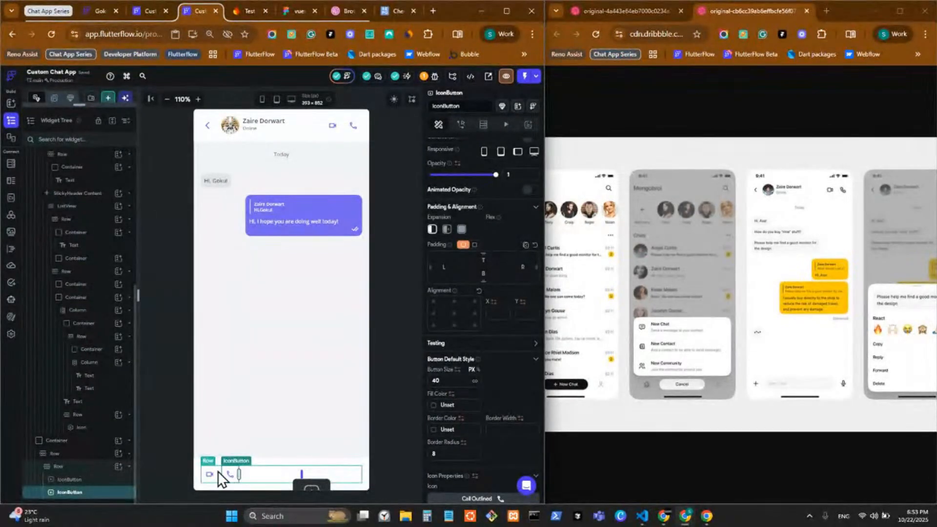
# Replace the bottom row's video icon with the 'add' plus icon at size 24
pyautogui.click(209, 474)
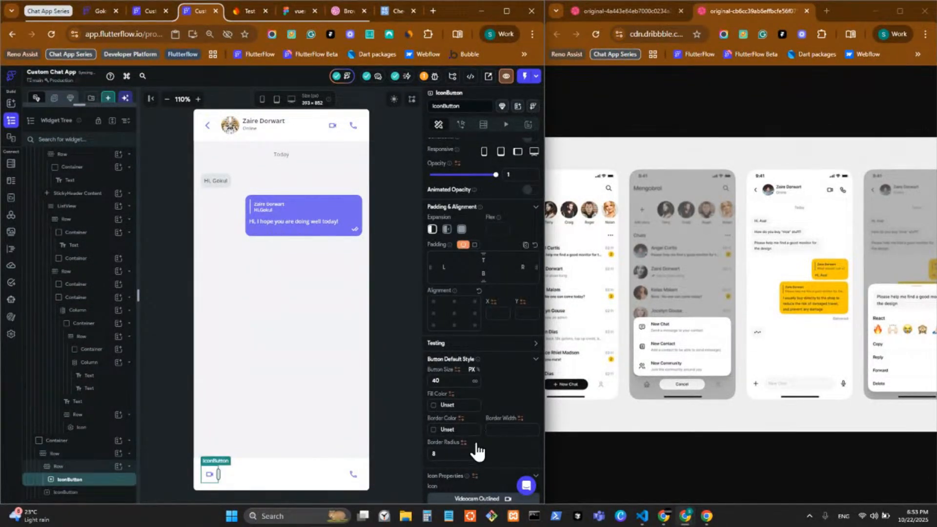
pyautogui.scroll(-3, 499, 419)
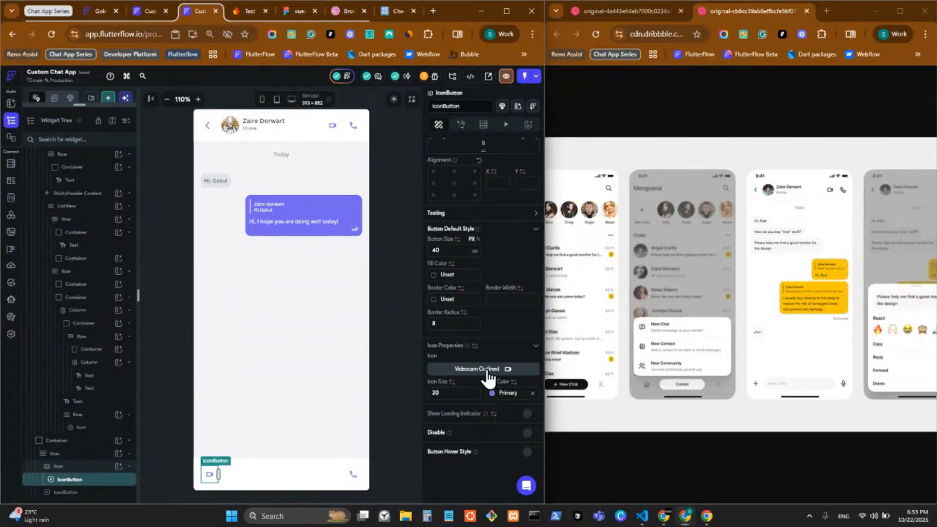
pyautogui.write('ass')
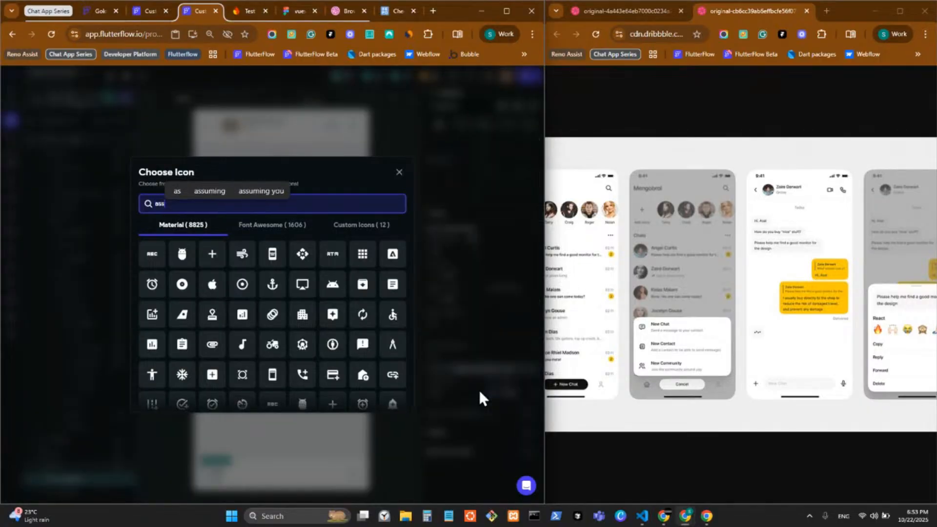
pyautogui.press('BackSpace')
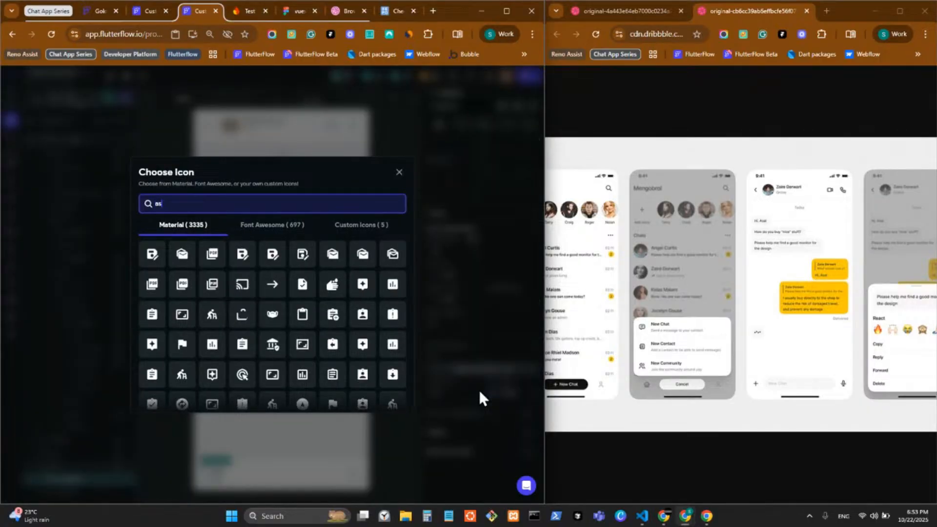
pyautogui.press('BackSpace')
pyautogui.write('d')
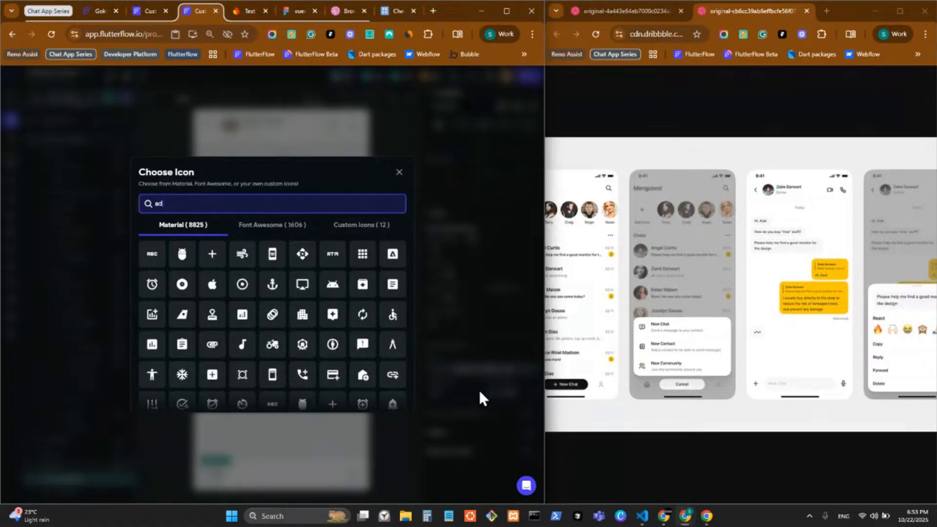
pyautogui.write('d')
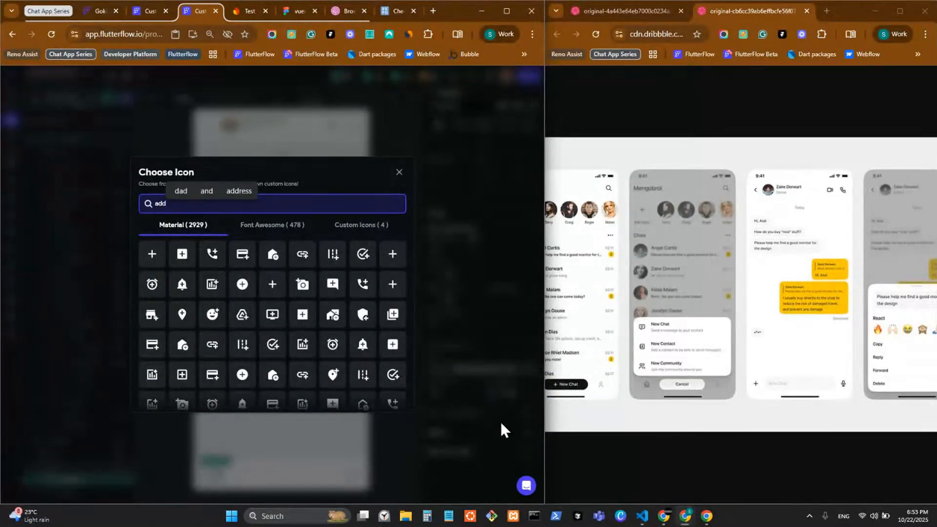
pyautogui.click(150, 262)
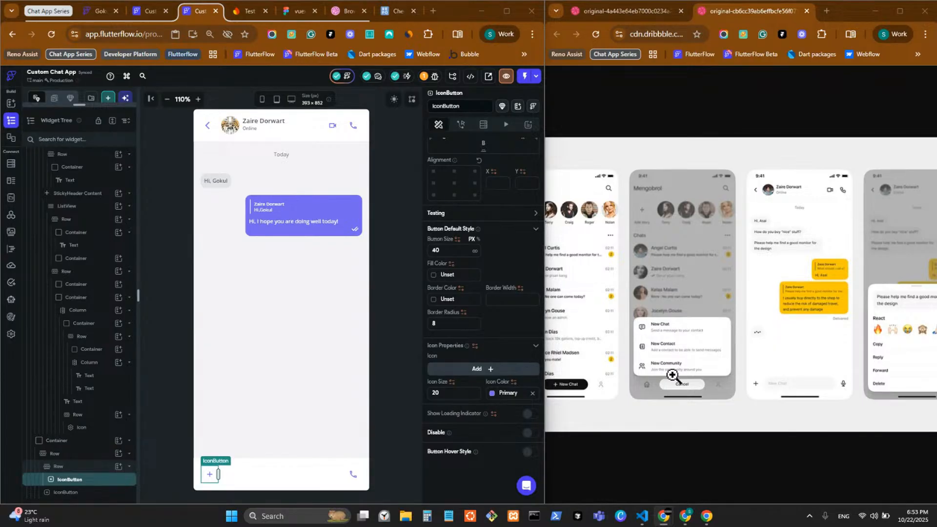
pyautogui.moveTo(444, 394); pyautogui.dragTo(409, 391)
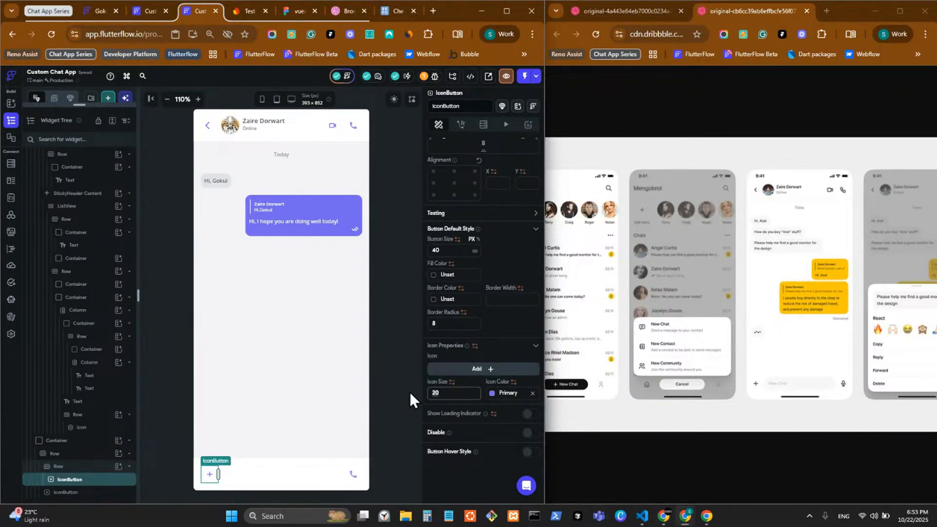
pyautogui.write('24')
# Change the call button to the custom Mic icon, keeping its icon size at 20
pyautogui.click(350, 477)
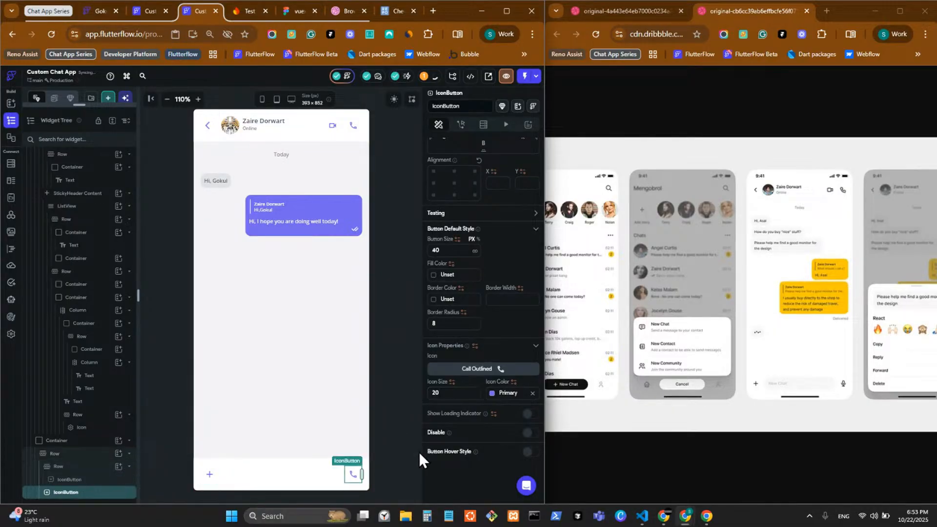
pyautogui.click(494, 373)
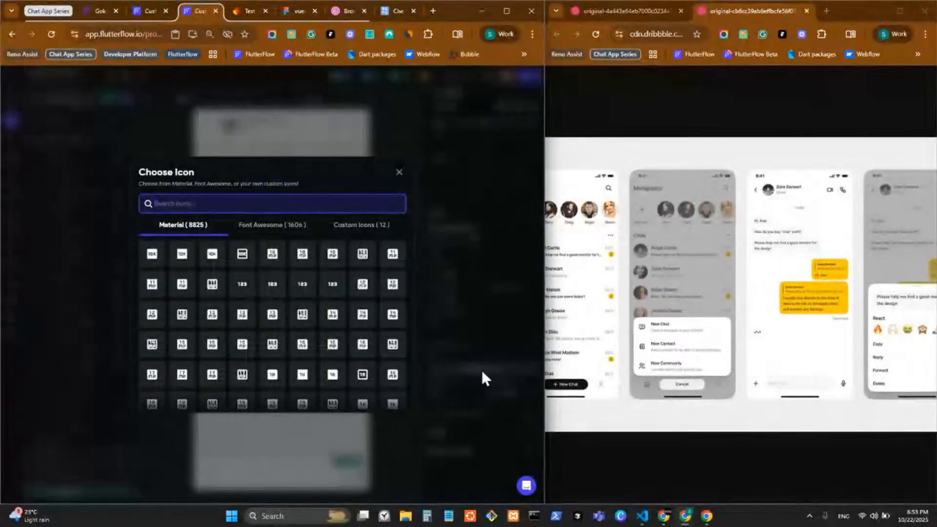
pyautogui.click(357, 224)
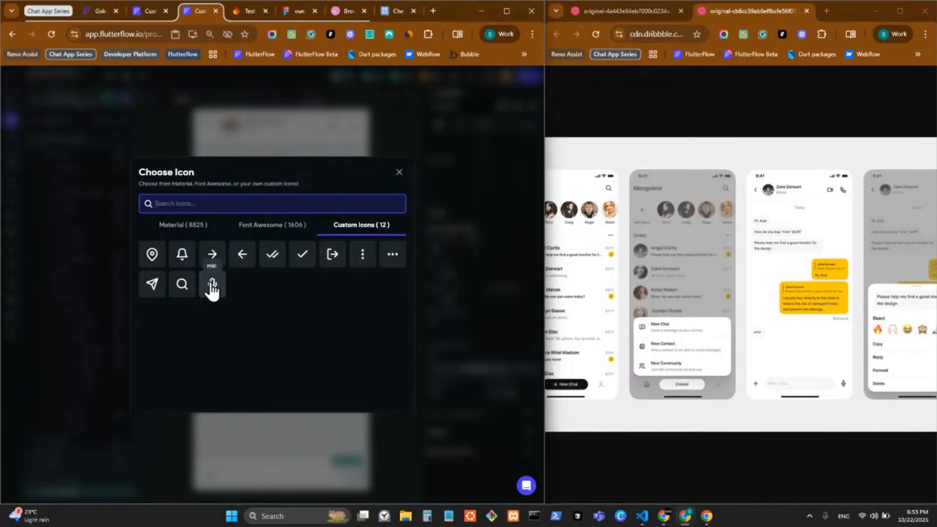
pyautogui.click(214, 285)
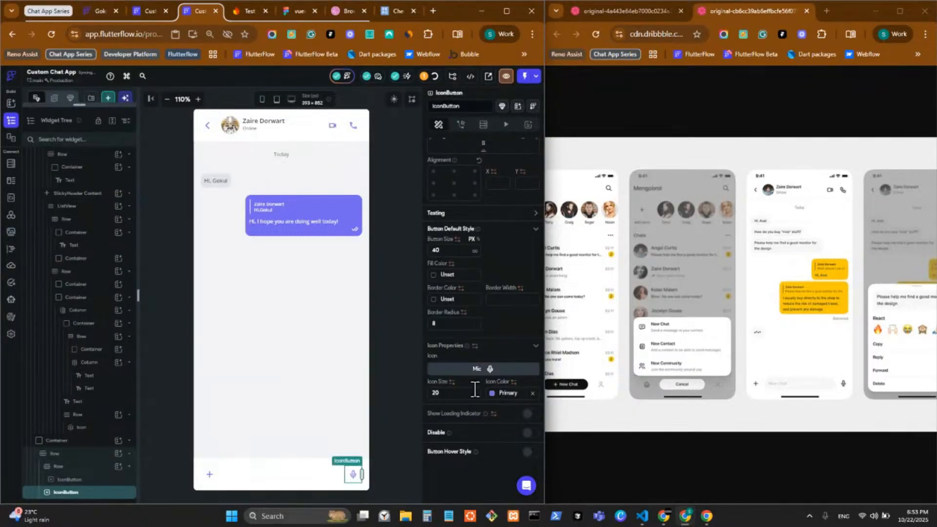
pyautogui.click(450, 392)
pyautogui.press('BackSpace')
pyautogui.write('4')
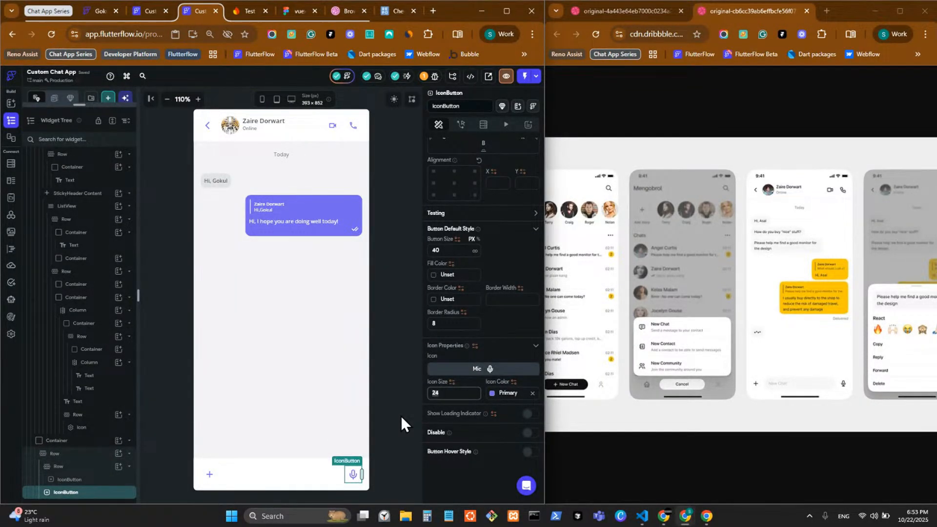
pyautogui.press('BackSpace')
pyautogui.write('0')
# Check the Dribbble reference, then select the bottom input Row and open its add-child widget list
pyautogui.click(642, 8)
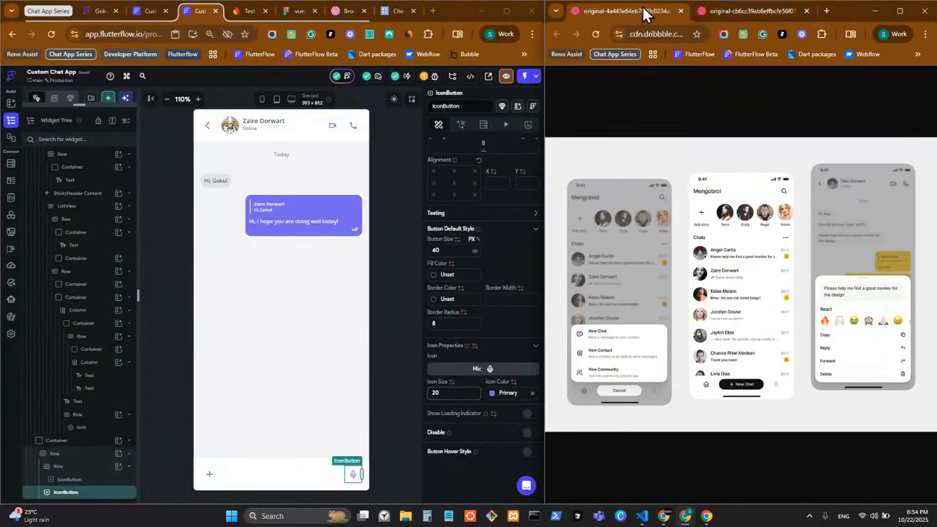
pyautogui.click(743, 11)
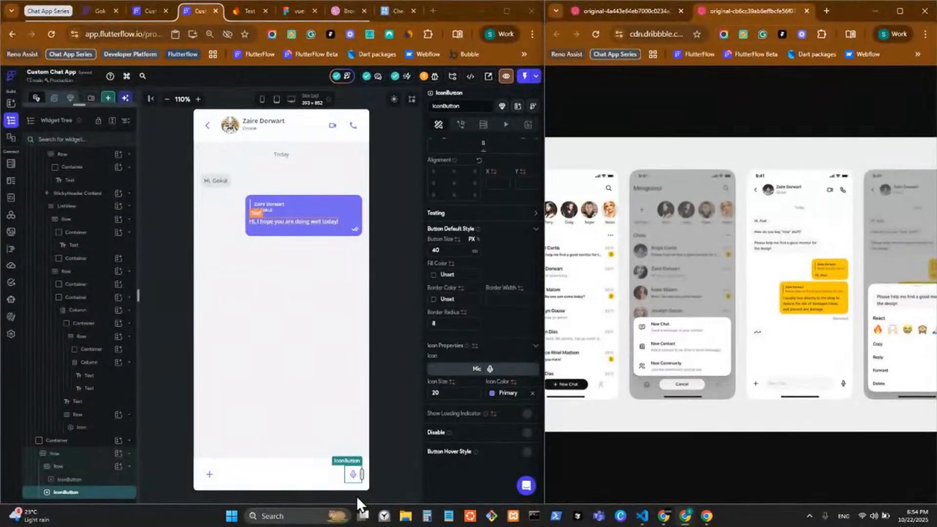
pyautogui.click(221, 476)
pyautogui.click(211, 478)
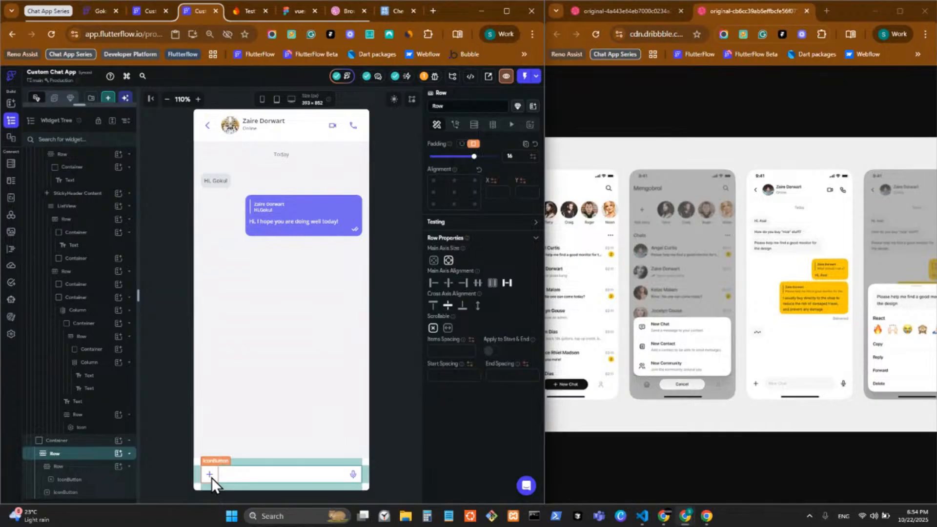
pyautogui.click(241, 473)
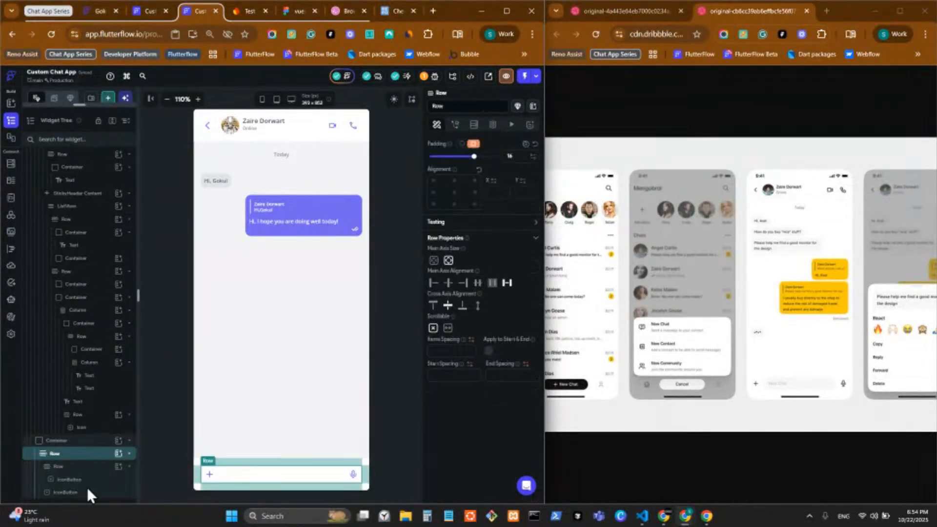
pyautogui.click(118, 454)
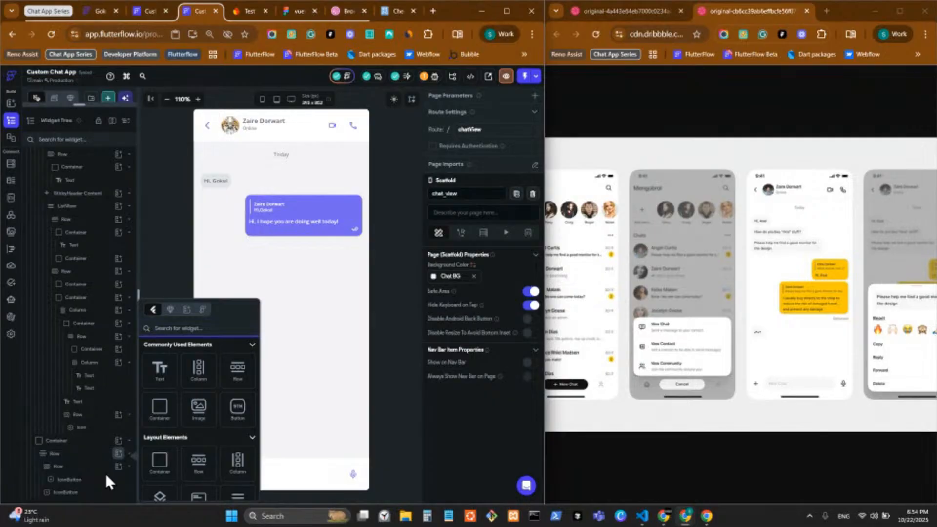
# Cut the plus button out of its inner Row and delete that now-empty inner Row
pyautogui.click(105, 473)
pyautogui.click(98, 469)
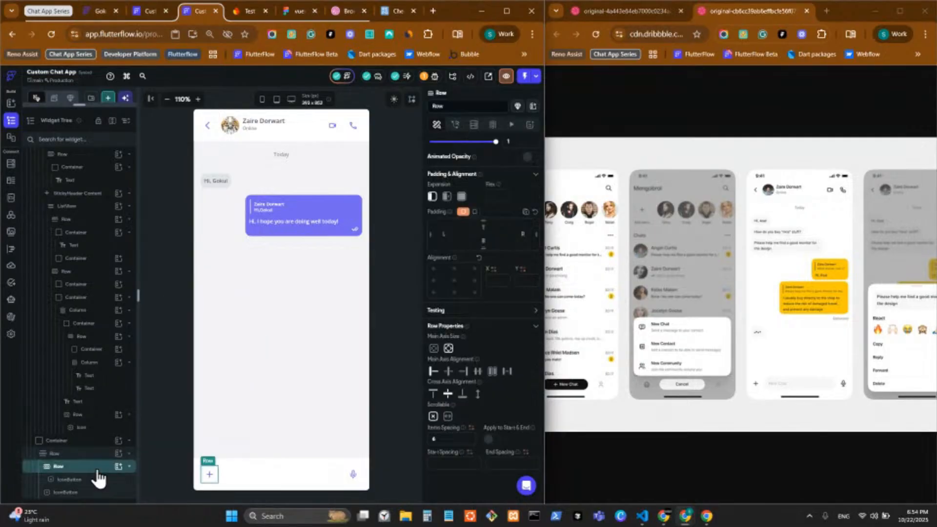
pyautogui.moveTo(98, 479); pyautogui.dragTo(105, 469)
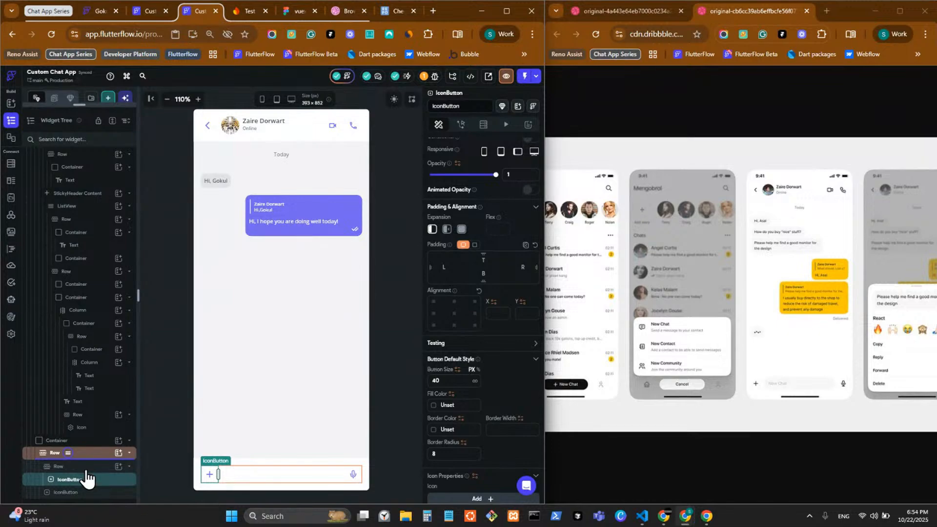
pyautogui.moveTo(82, 483); pyautogui.dragTo(68, 451)
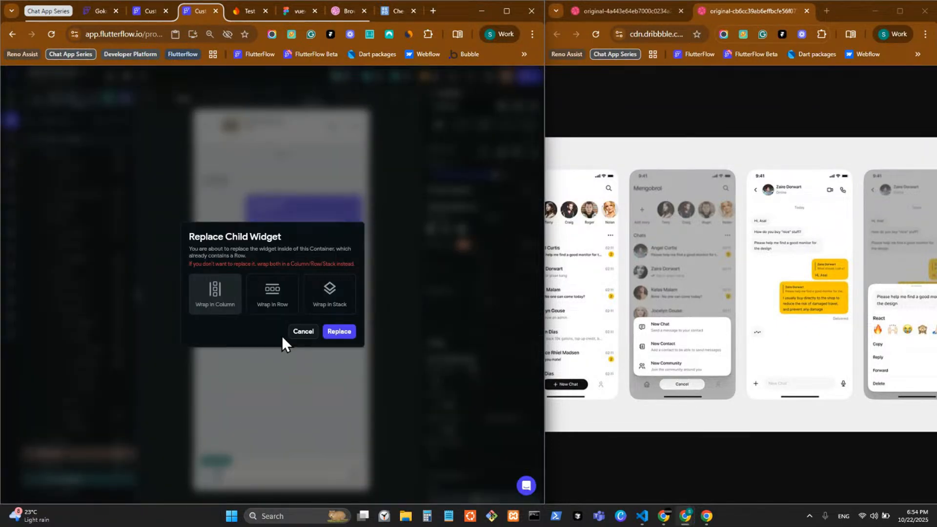
pyautogui.click(302, 331)
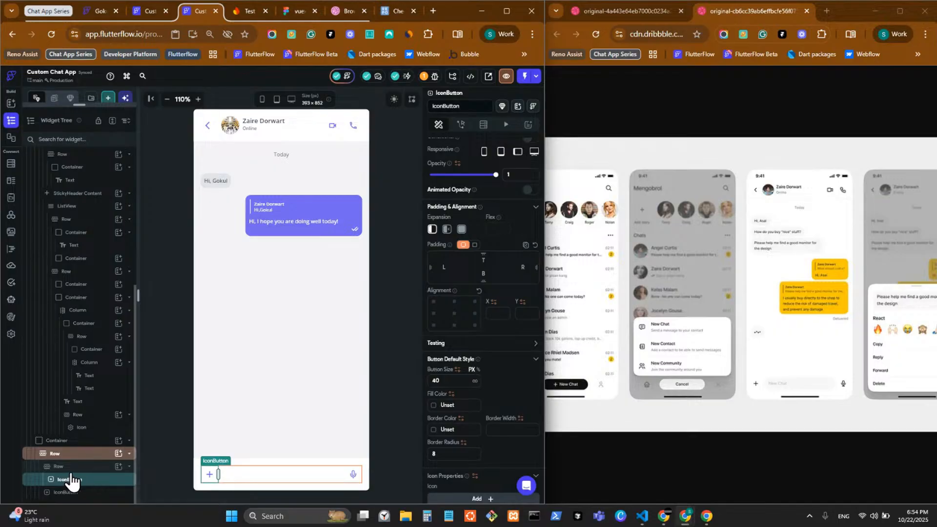
pyautogui.hotkey('ctrl', 'x')
pyautogui.rightClick(77, 481)
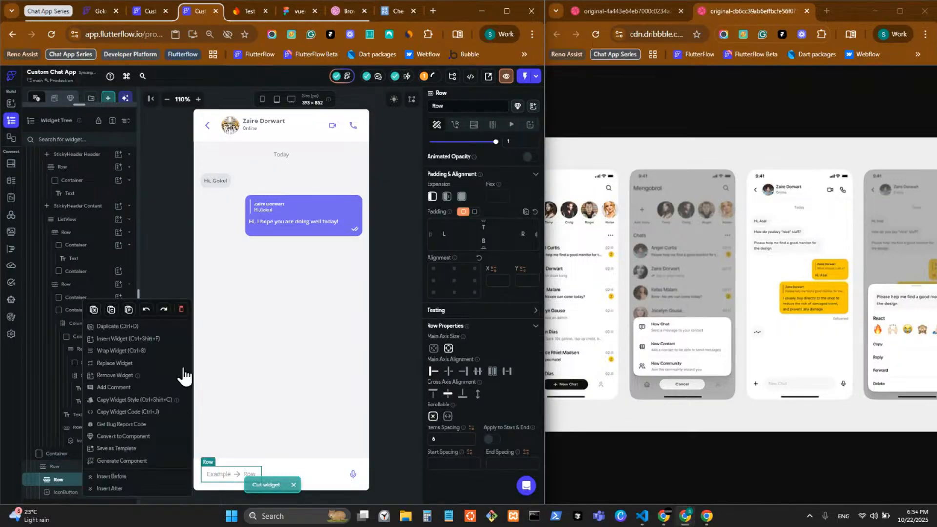
pyautogui.press('Delete')
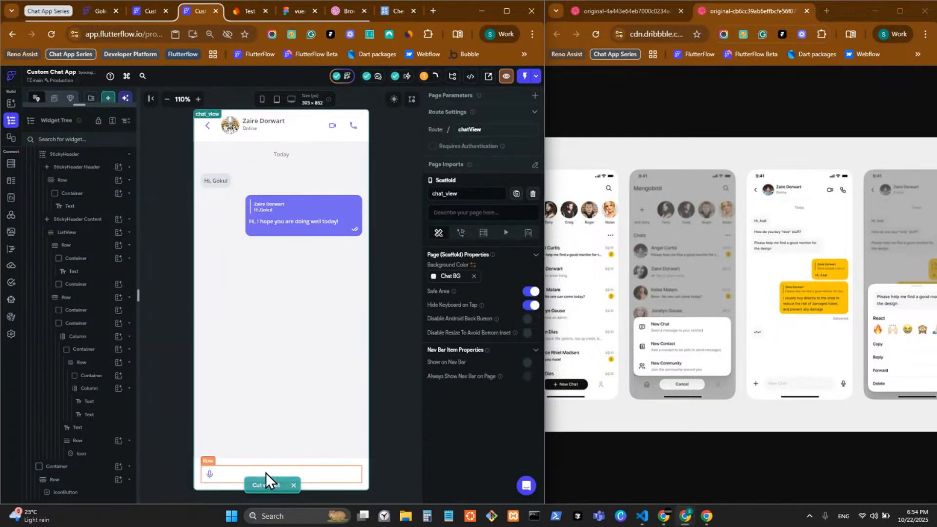
# Paste the plus button into the input Row and move it to the left end, opposite the mic
pyautogui.click(266, 472)
pyautogui.hotkey('ctrl', 'v')
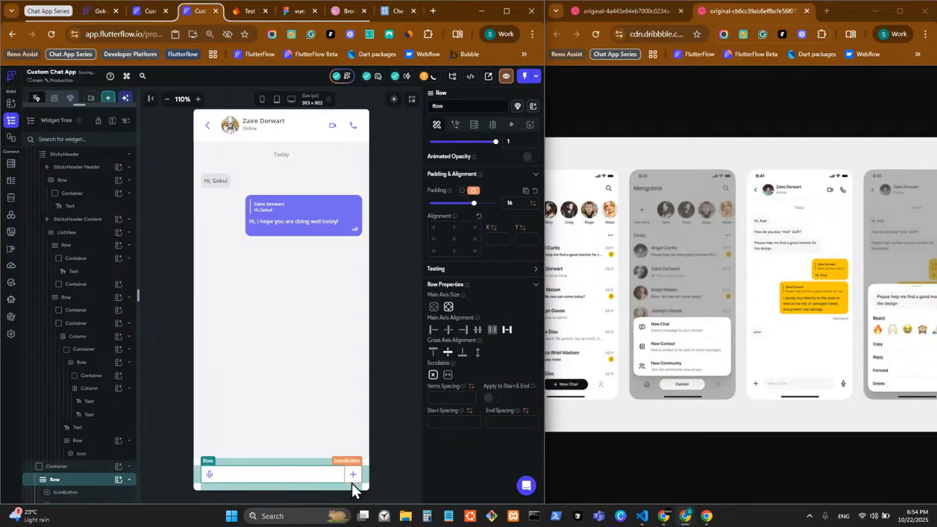
pyautogui.click(352, 481)
pyautogui.press('Left')
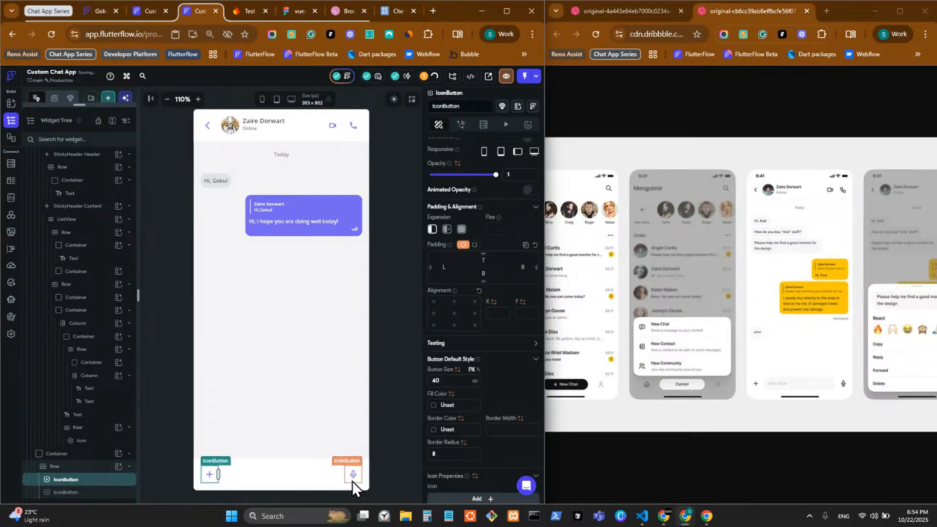
pyautogui.click(238, 472)
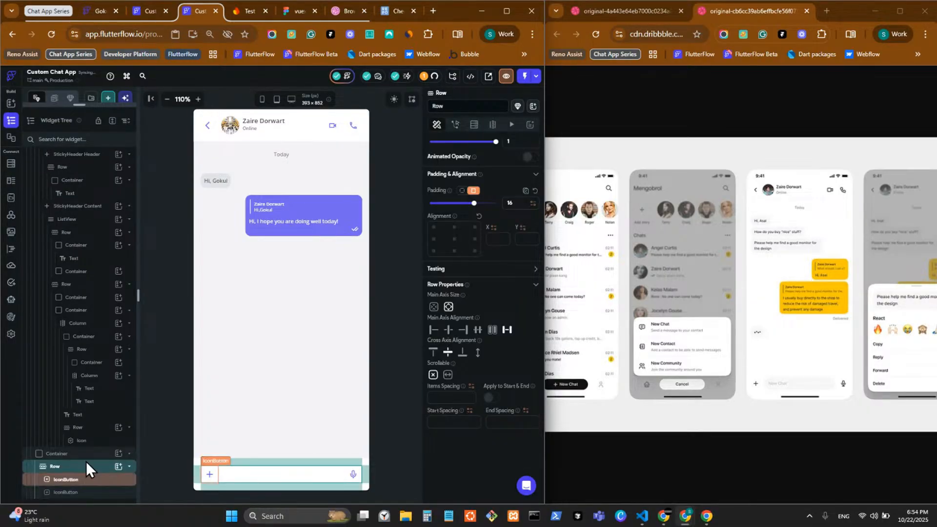
pyautogui.click(118, 466)
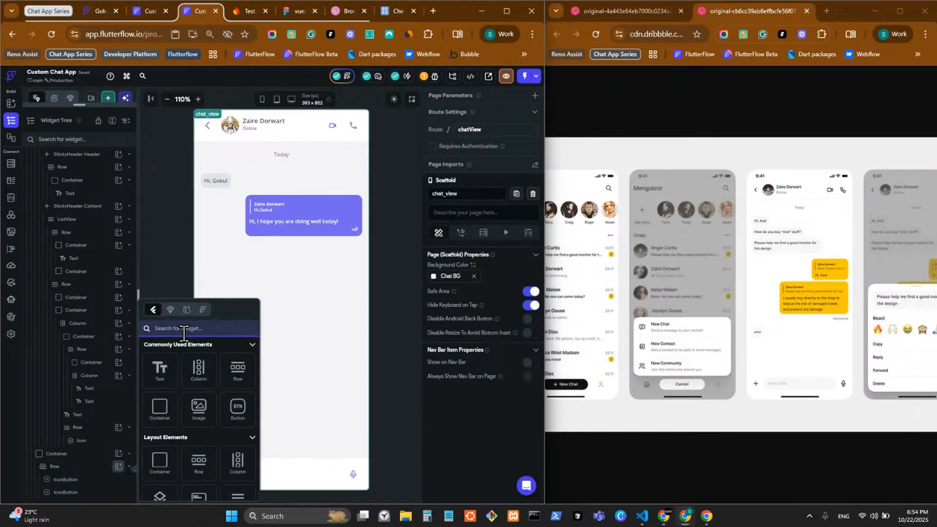
# Insert a TextField from the 'text' widget search and move it left of the mic button
pyautogui.write('tex')
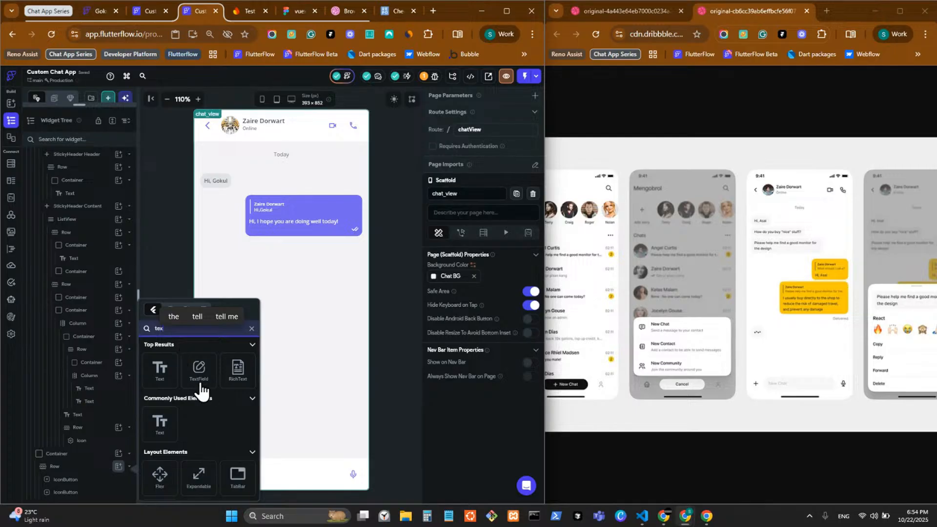
pyautogui.write('t')
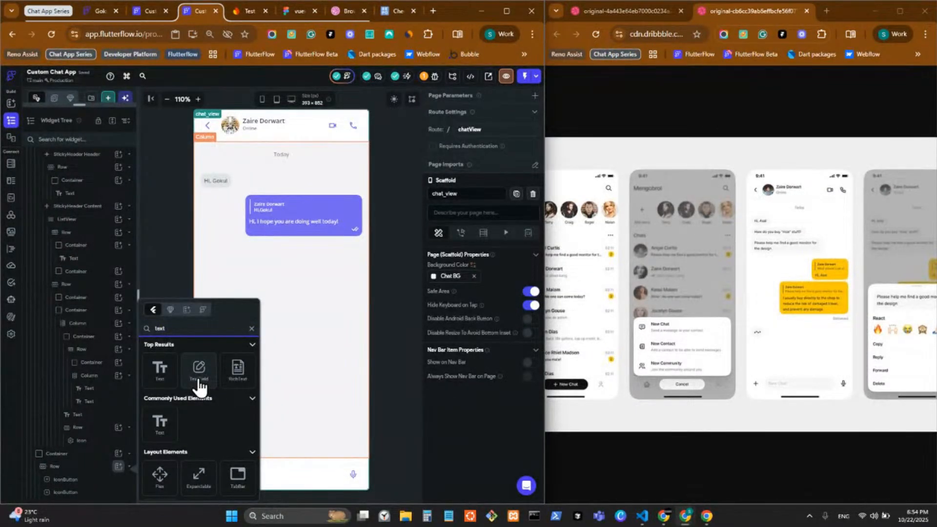
pyautogui.click(199, 386)
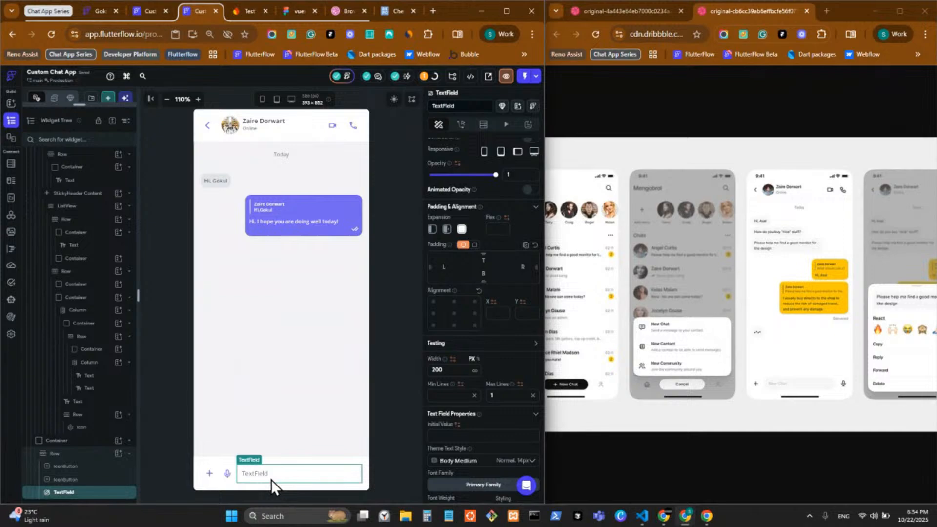
pyautogui.press('Left')
pyautogui.click(212, 472)
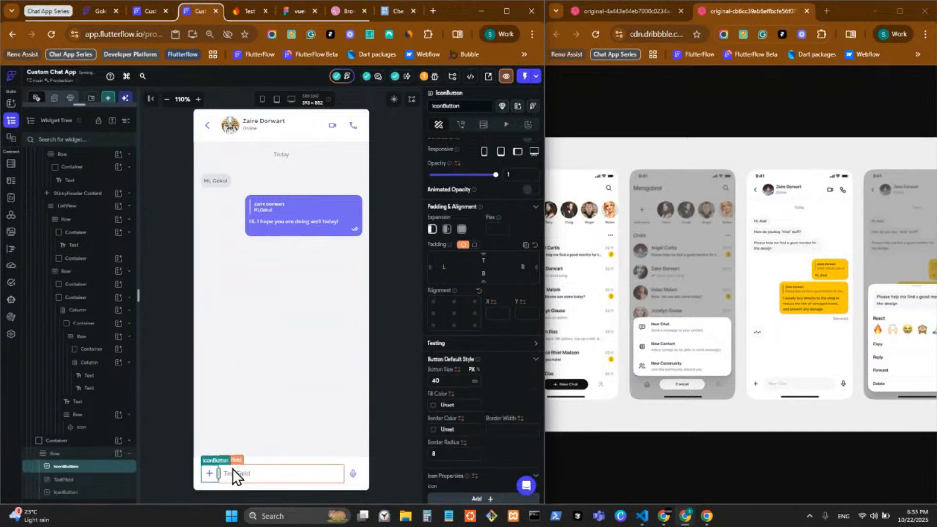
pyautogui.click(273, 478)
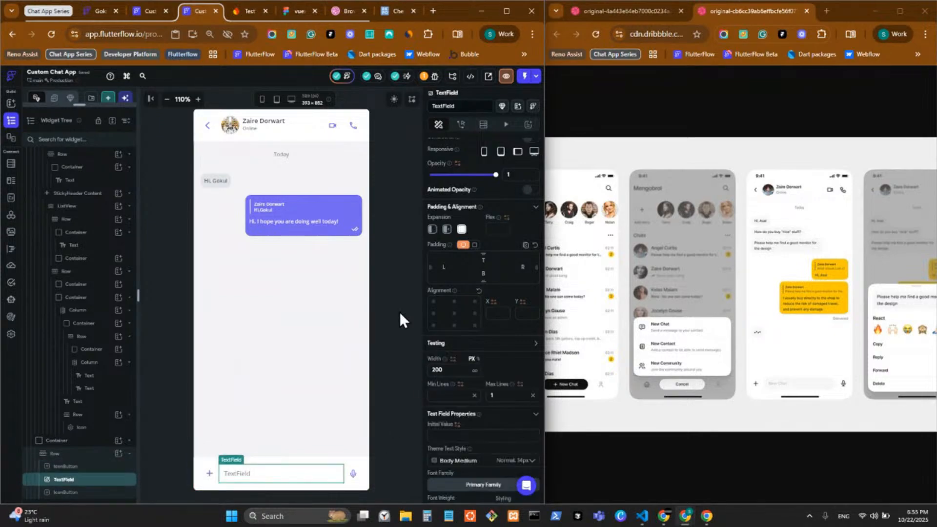
pyautogui.scroll(-3, 473, 359)
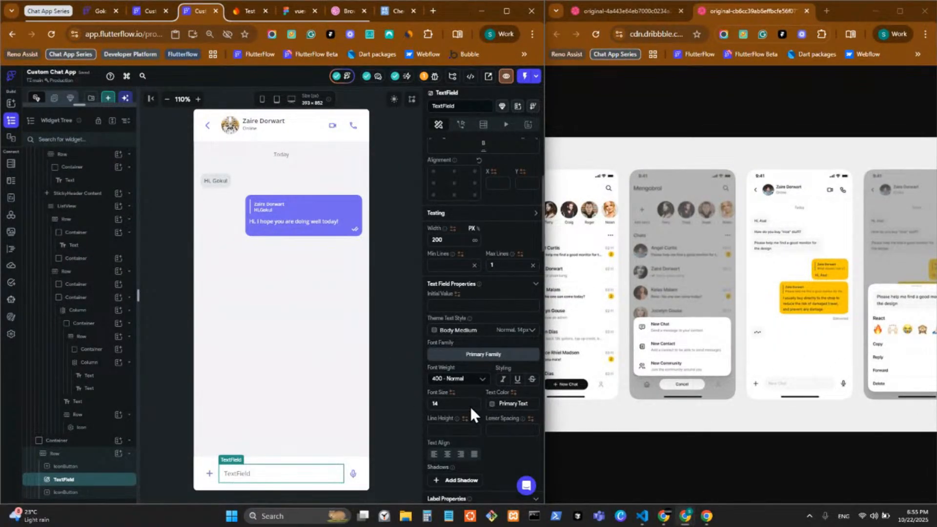
pyautogui.scroll(2, 471, 404)
pyautogui.scroll(-3, 469, 403)
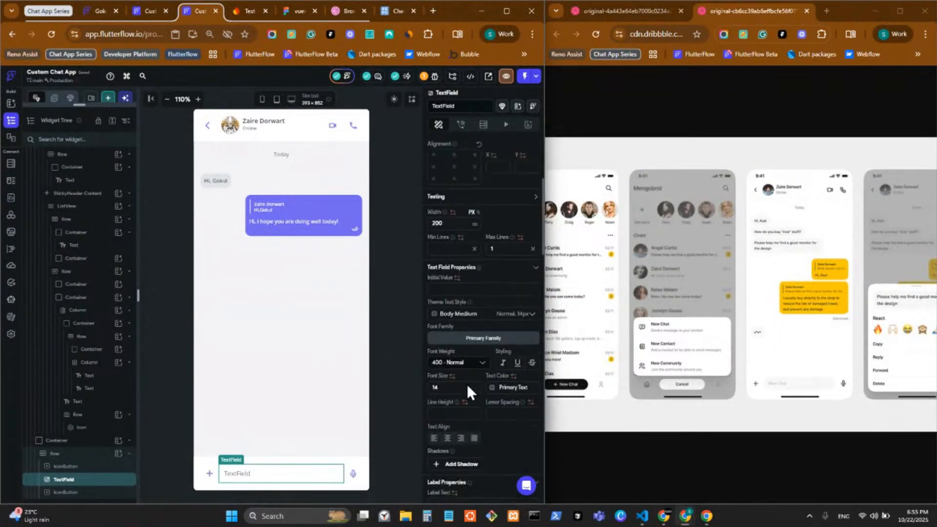
# Set the TextField's hint text to 'Start typing...' with a hint font size of 12
pyautogui.click(454, 289)
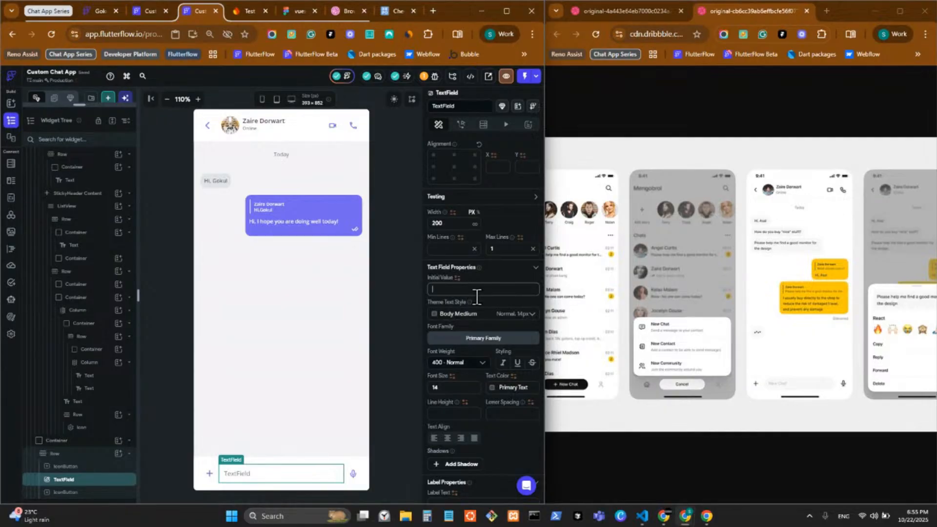
pyautogui.scroll(-3, 474, 288)
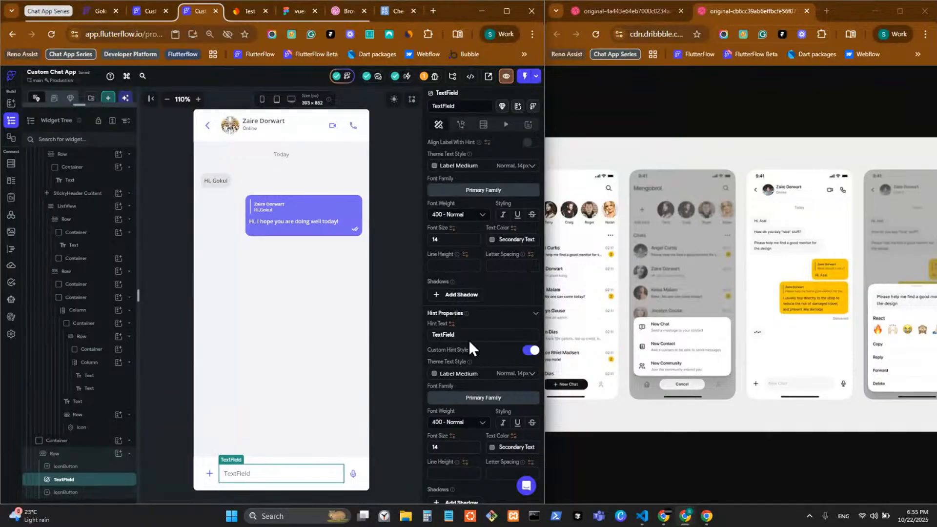
pyautogui.doubleClick(445, 335)
pyautogui.write('S')
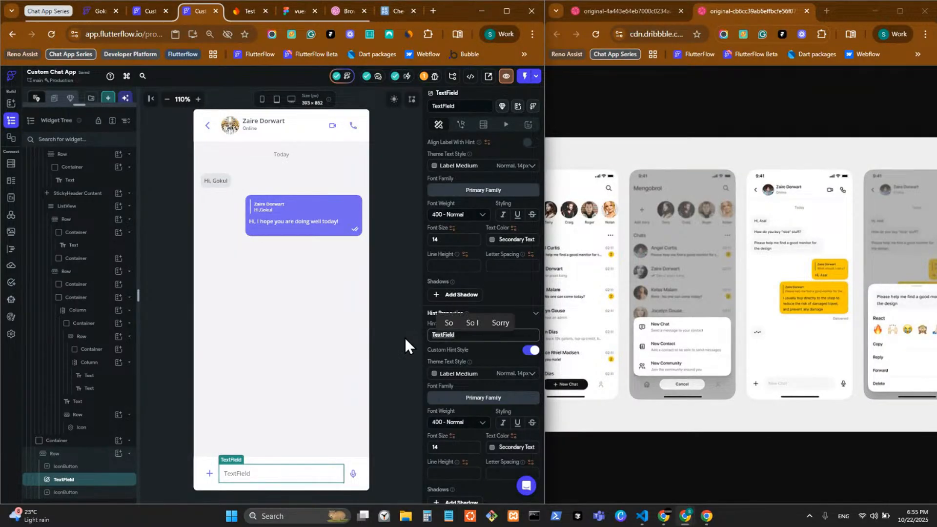
pyautogui.write('tart typing...')
pyautogui.click(455, 449)
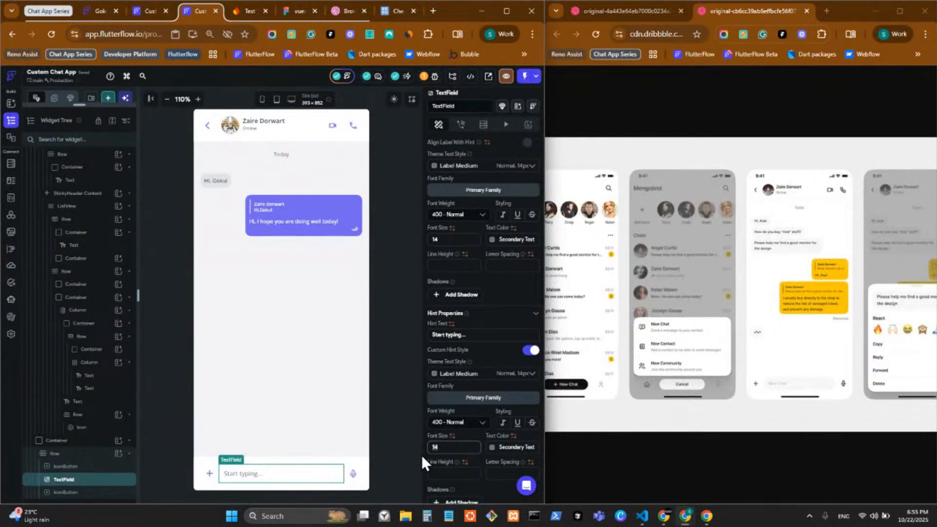
pyautogui.press('BackSpace')
pyautogui.write('2')
pyautogui.click(491, 448)
pyautogui.click(490, 448)
# Fill the message text field with the Alternate grey theme colour
pyautogui.scroll(-4, 525, 382)
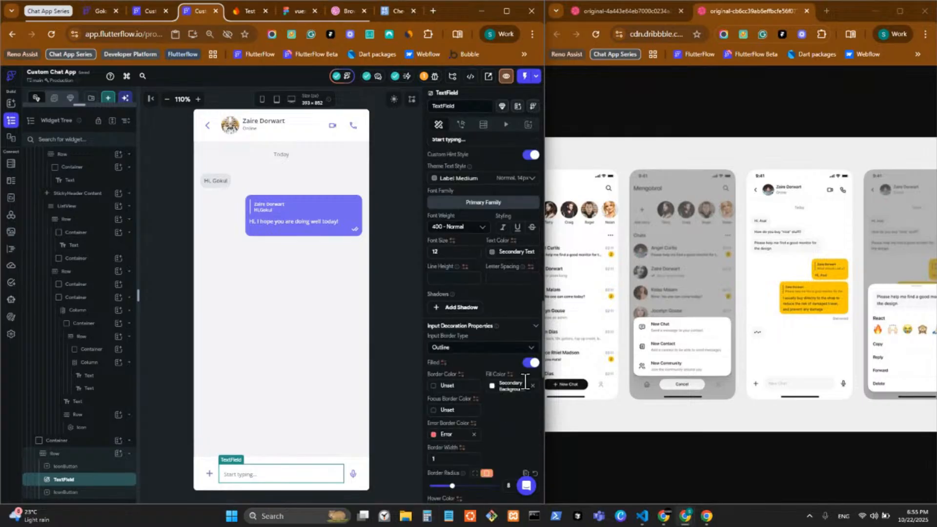
pyautogui.click(492, 386)
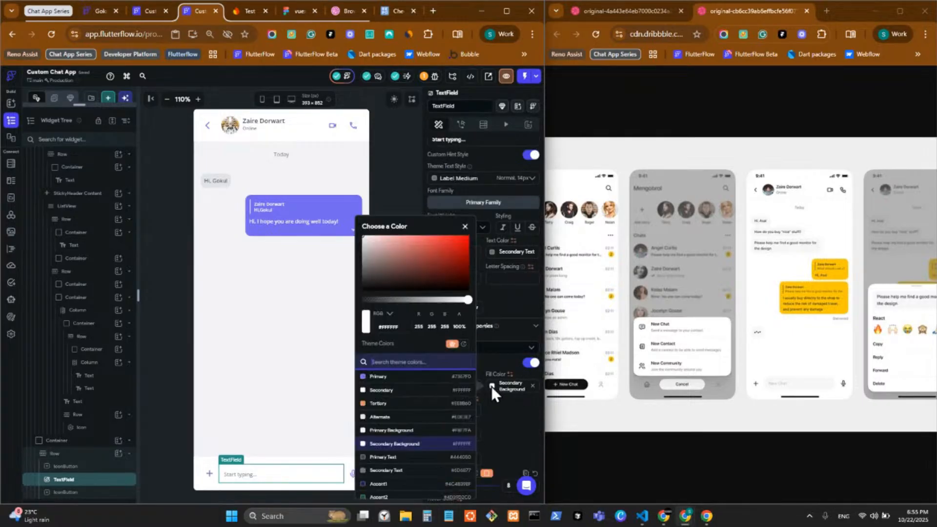
pyautogui.click(412, 417)
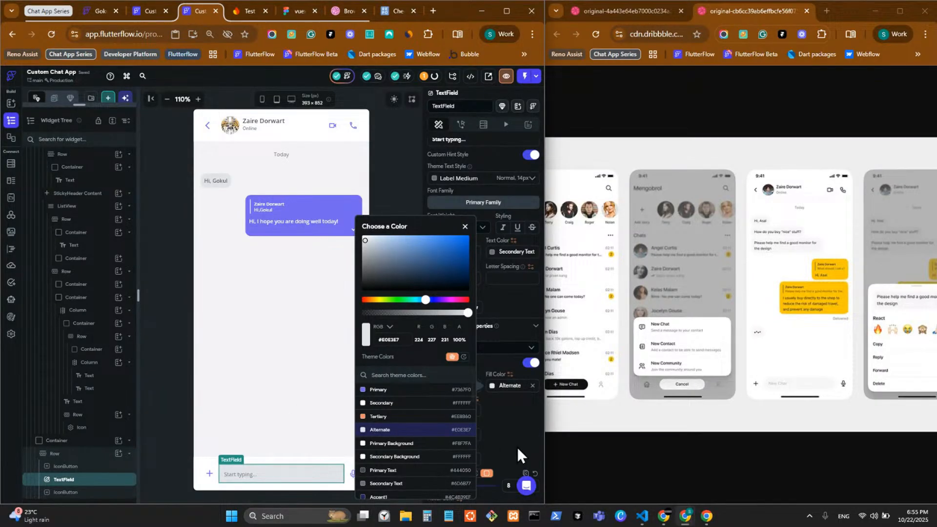
pyautogui.click(531, 418)
# Set the text field's border radius to 50 for fully rounded corners
pyautogui.click(440, 460)
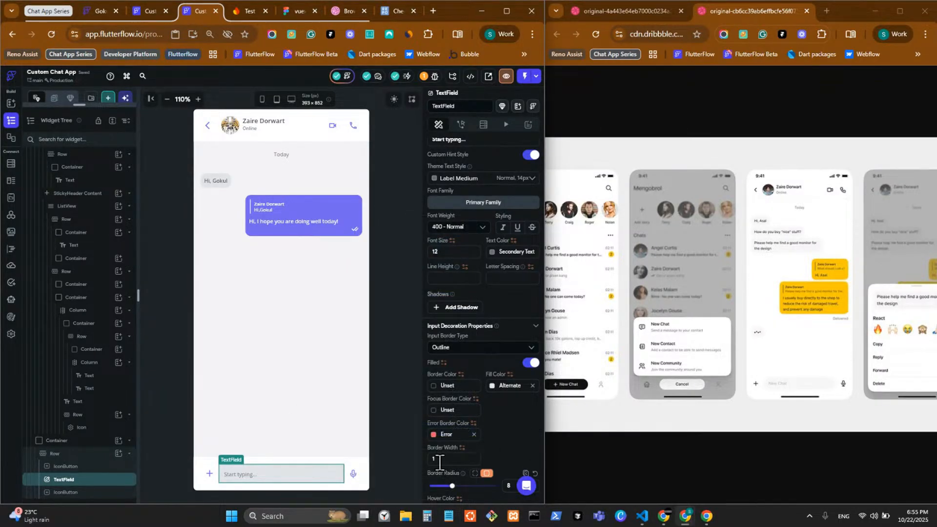
pyautogui.scroll(-2, 442, 459)
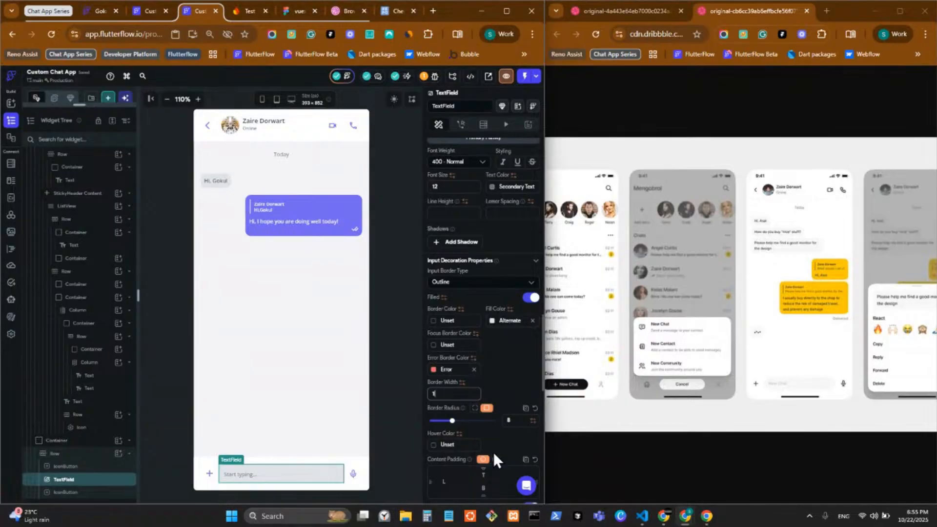
pyautogui.click(514, 419)
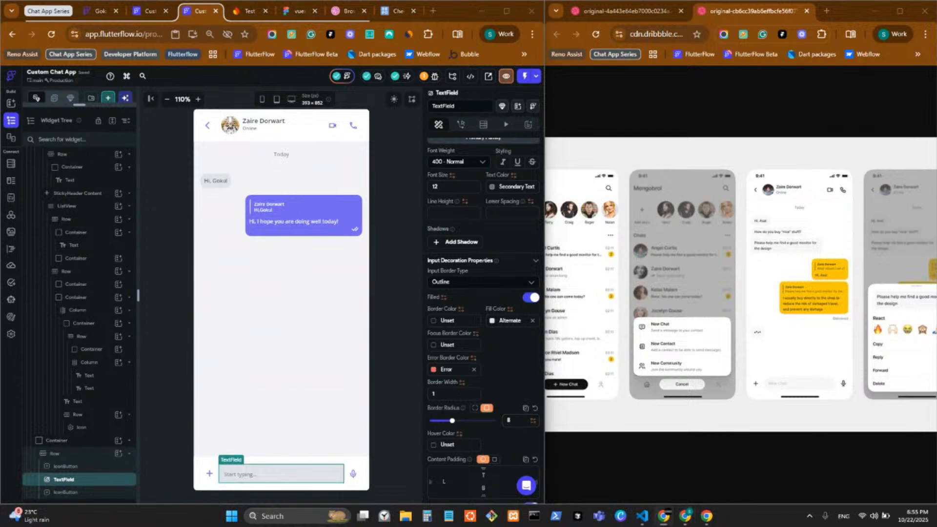
pyautogui.click(516, 420)
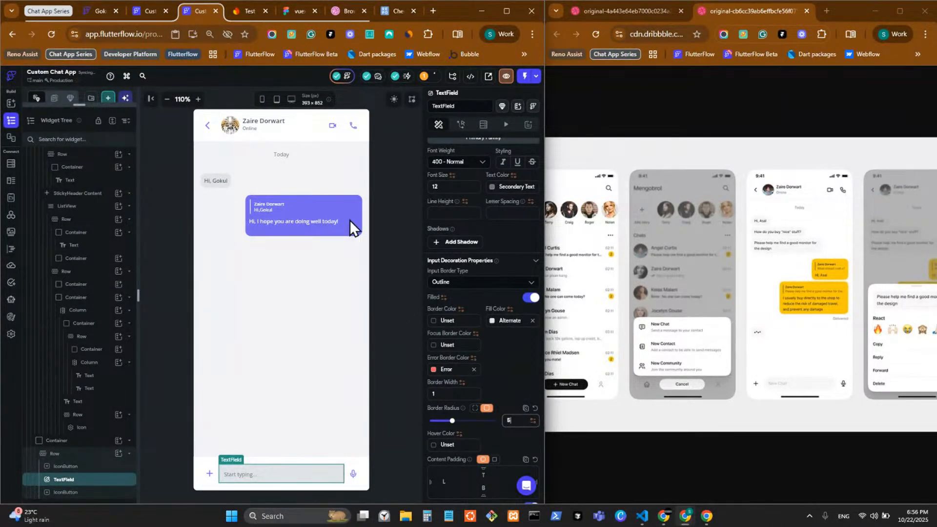
pyautogui.press('BackSpace')
pyautogui.write('50')
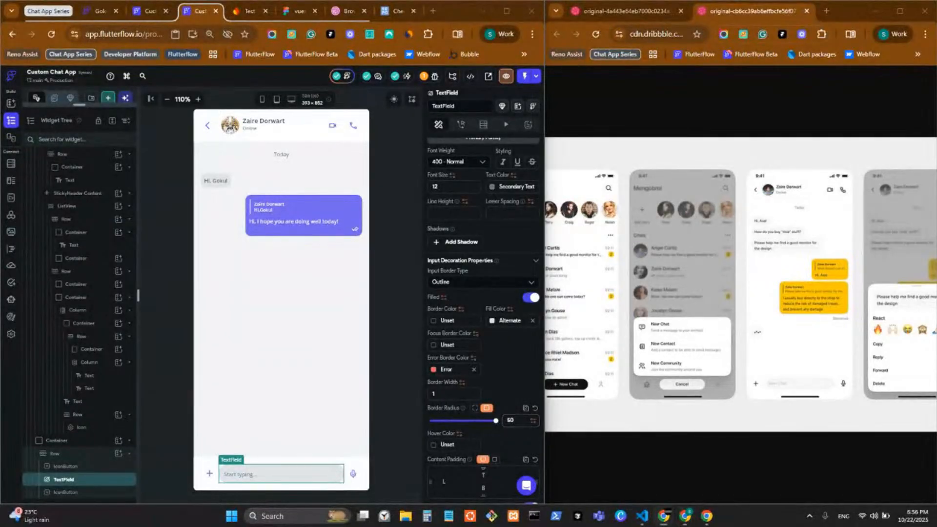
pyautogui.click(385, 413)
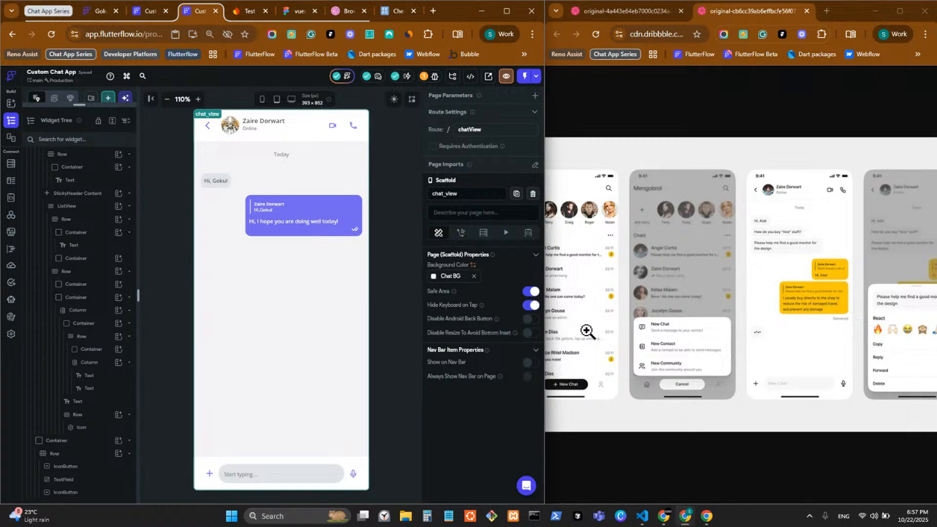
# Set the message TextField's Max Lines to 6 and Min Lines to 1
pyautogui.click(293, 479)
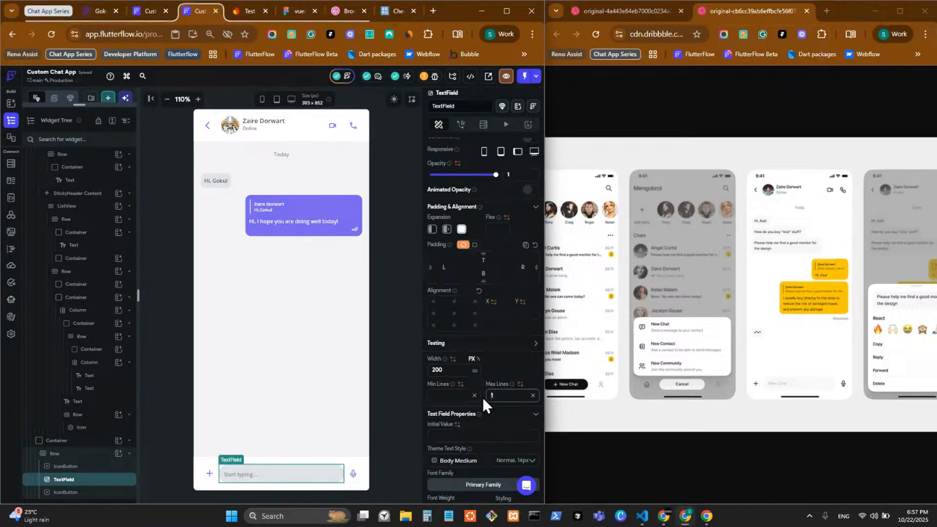
pyautogui.press('BackSpace')
pyautogui.write('6')
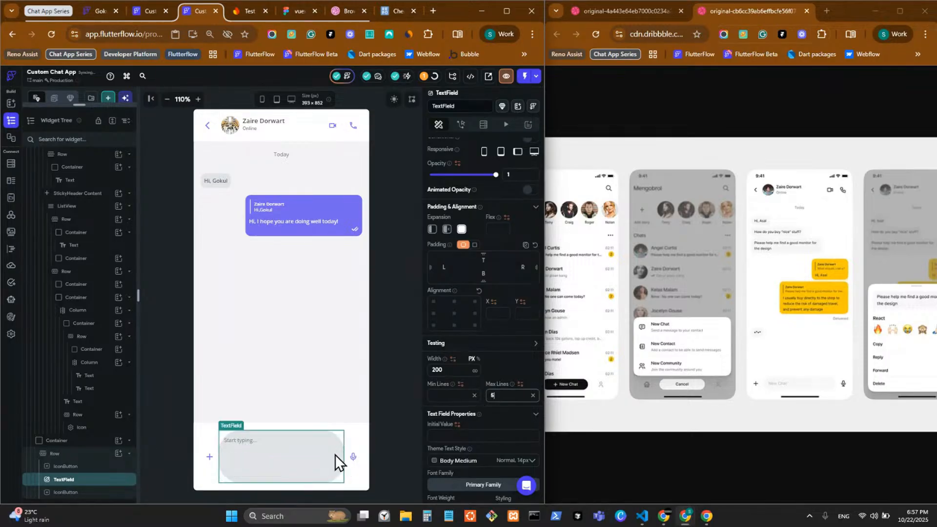
pyautogui.click(452, 396)
pyautogui.write('1')
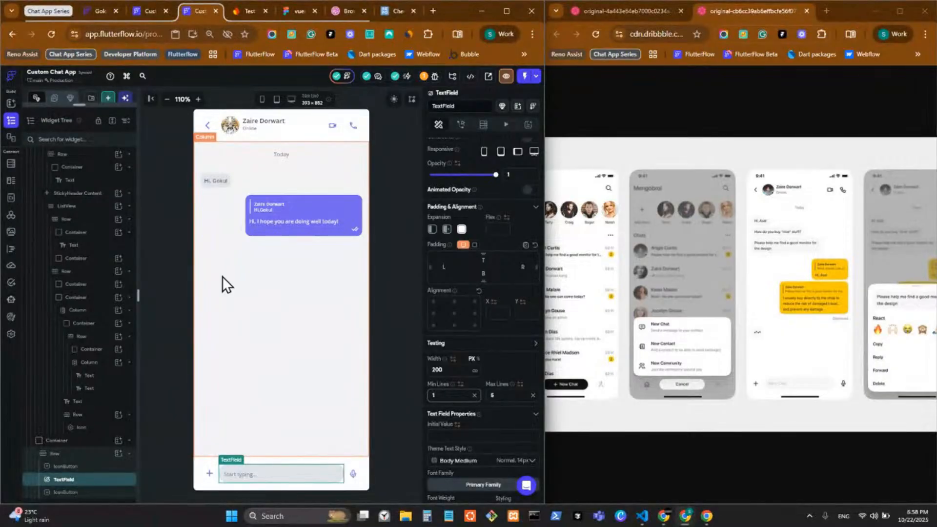
# Expand the page list and refresh the project's code analysis
pyautogui.moveTo(98, 106); pyautogui.dragTo(104, 443)
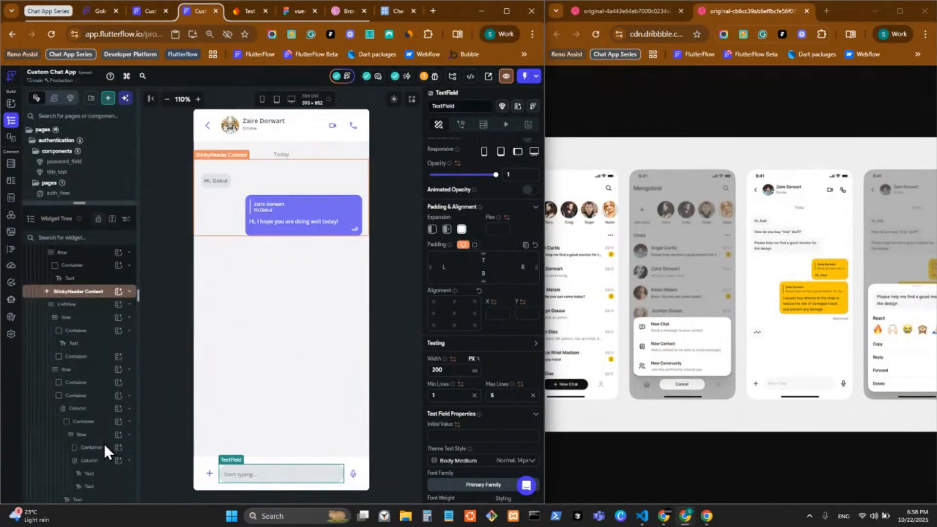
pyautogui.click(74, 78)
pyautogui.click(144, 136)
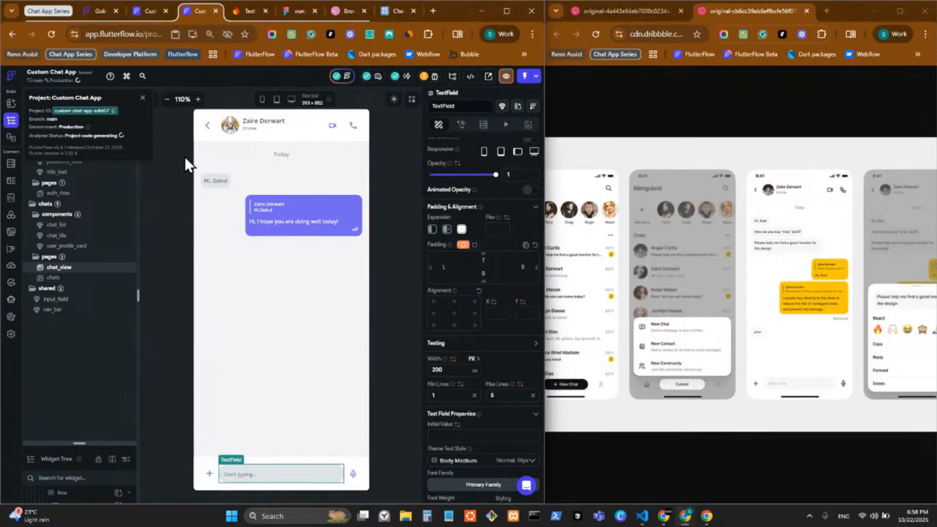
pyautogui.click(185, 156)
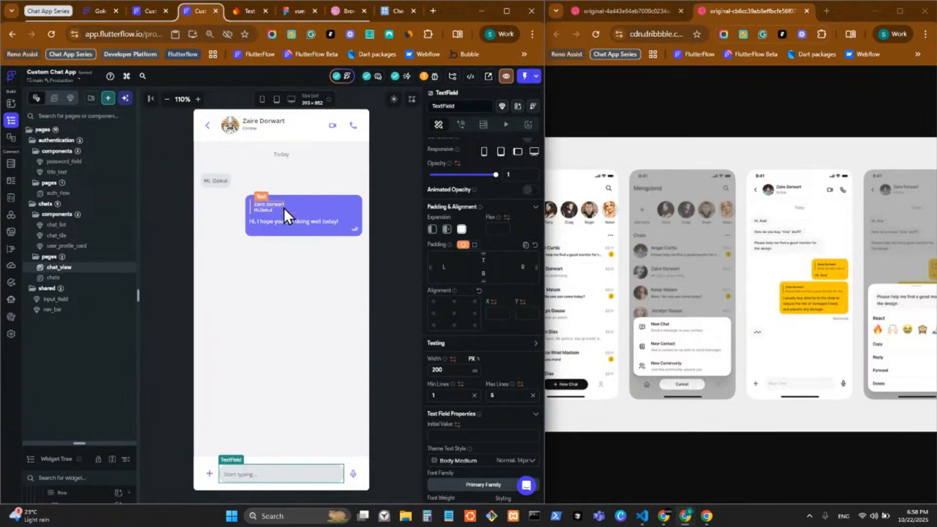
# Set the purple bubble Column's Items Spacing to 8, then switch to the chats page
pyautogui.click(250, 129)
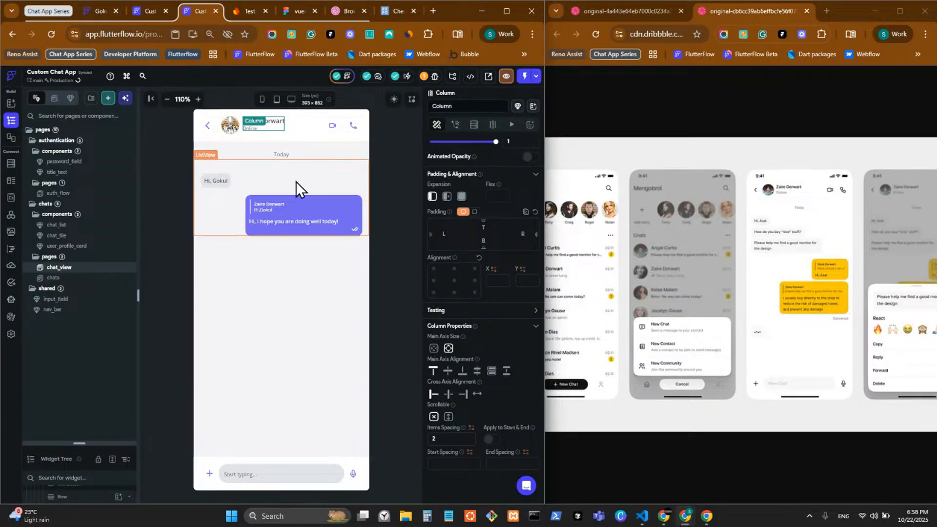
pyautogui.click(276, 211)
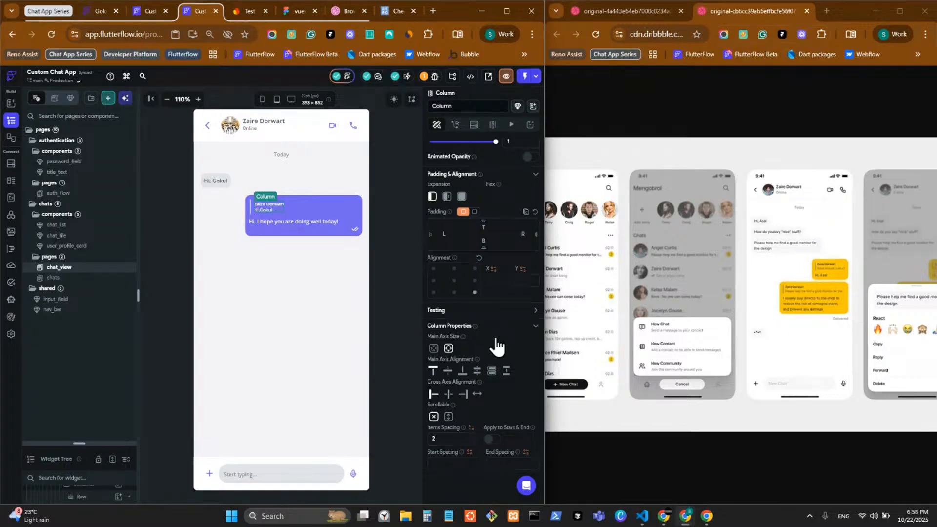
pyautogui.click(444, 439)
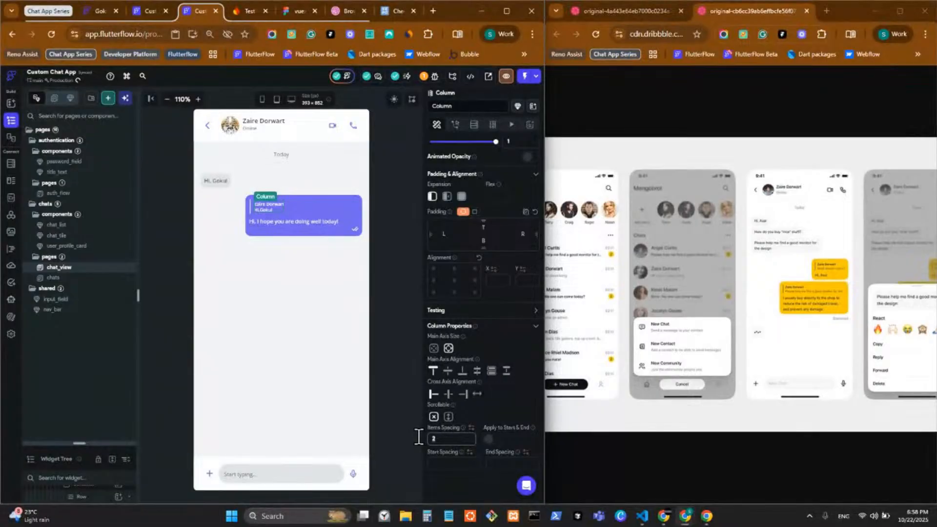
pyautogui.press('BackSpace')
pyautogui.write('8')
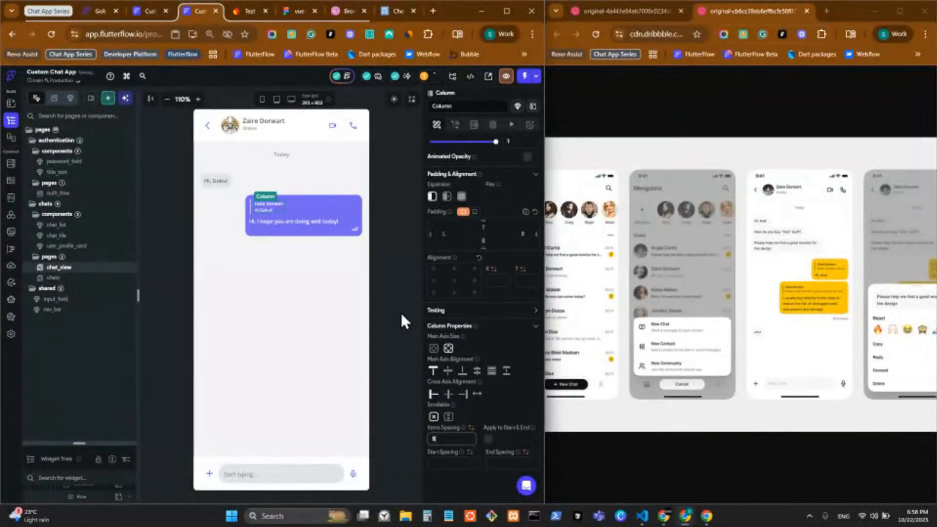
pyautogui.click(356, 300)
pyautogui.click(88, 282)
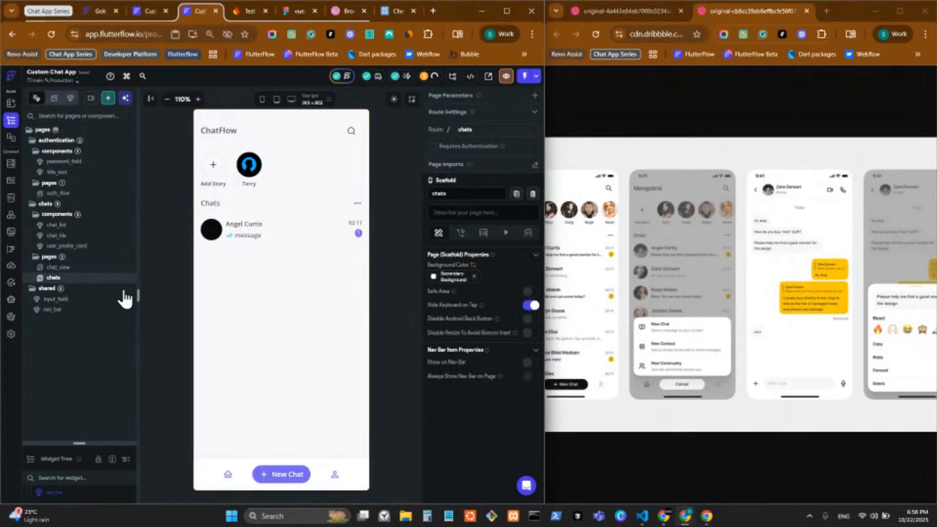
# Return to chat_view, compare it with the Dribbble reference, then toggle to chats and back
pyautogui.click(112, 268)
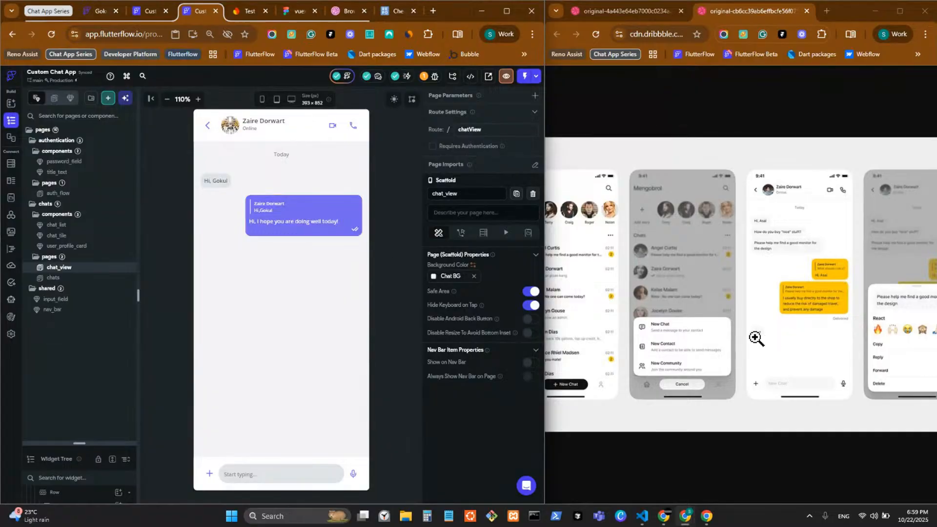
pyautogui.moveTo(910, 335); pyautogui.dragTo(748, 340)
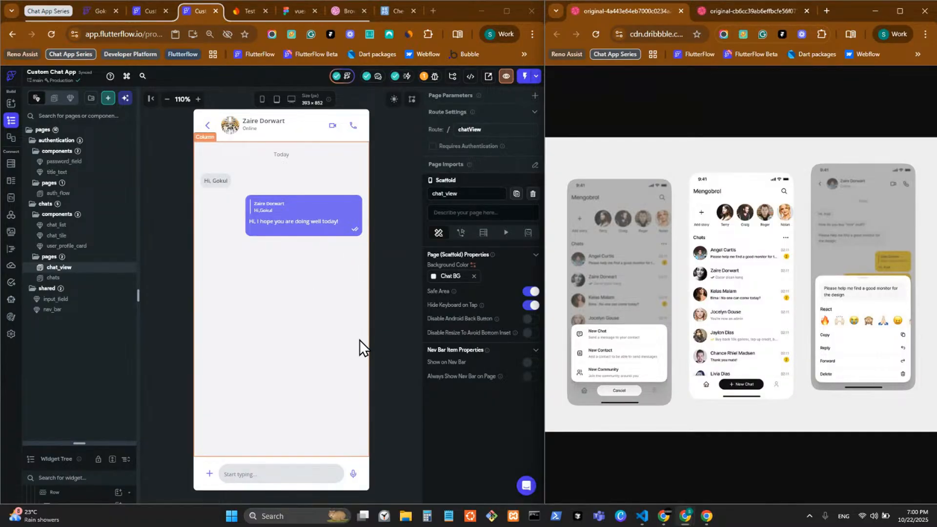
pyautogui.click(95, 281)
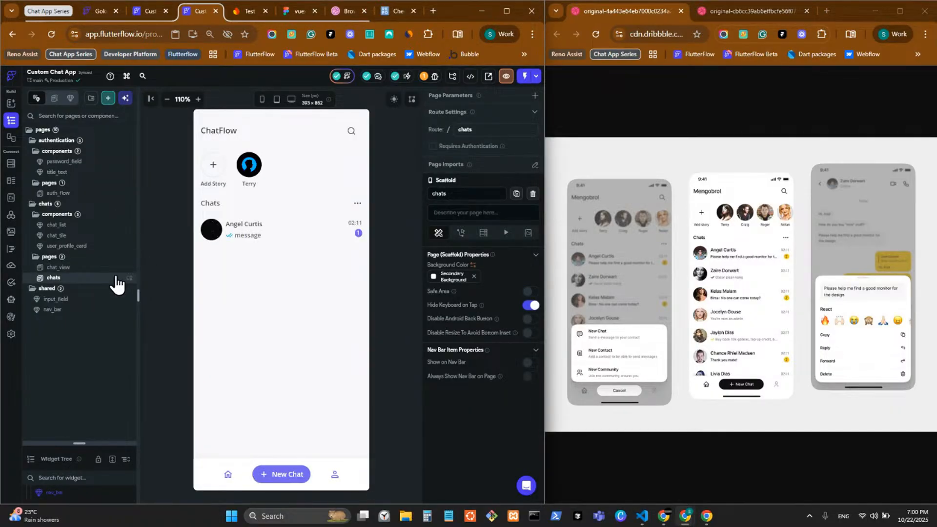
pyautogui.click(116, 273)
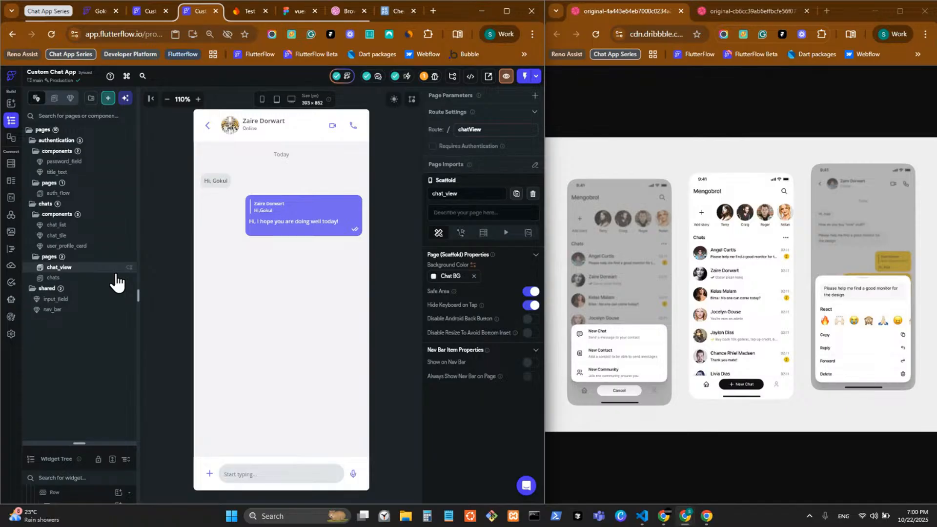